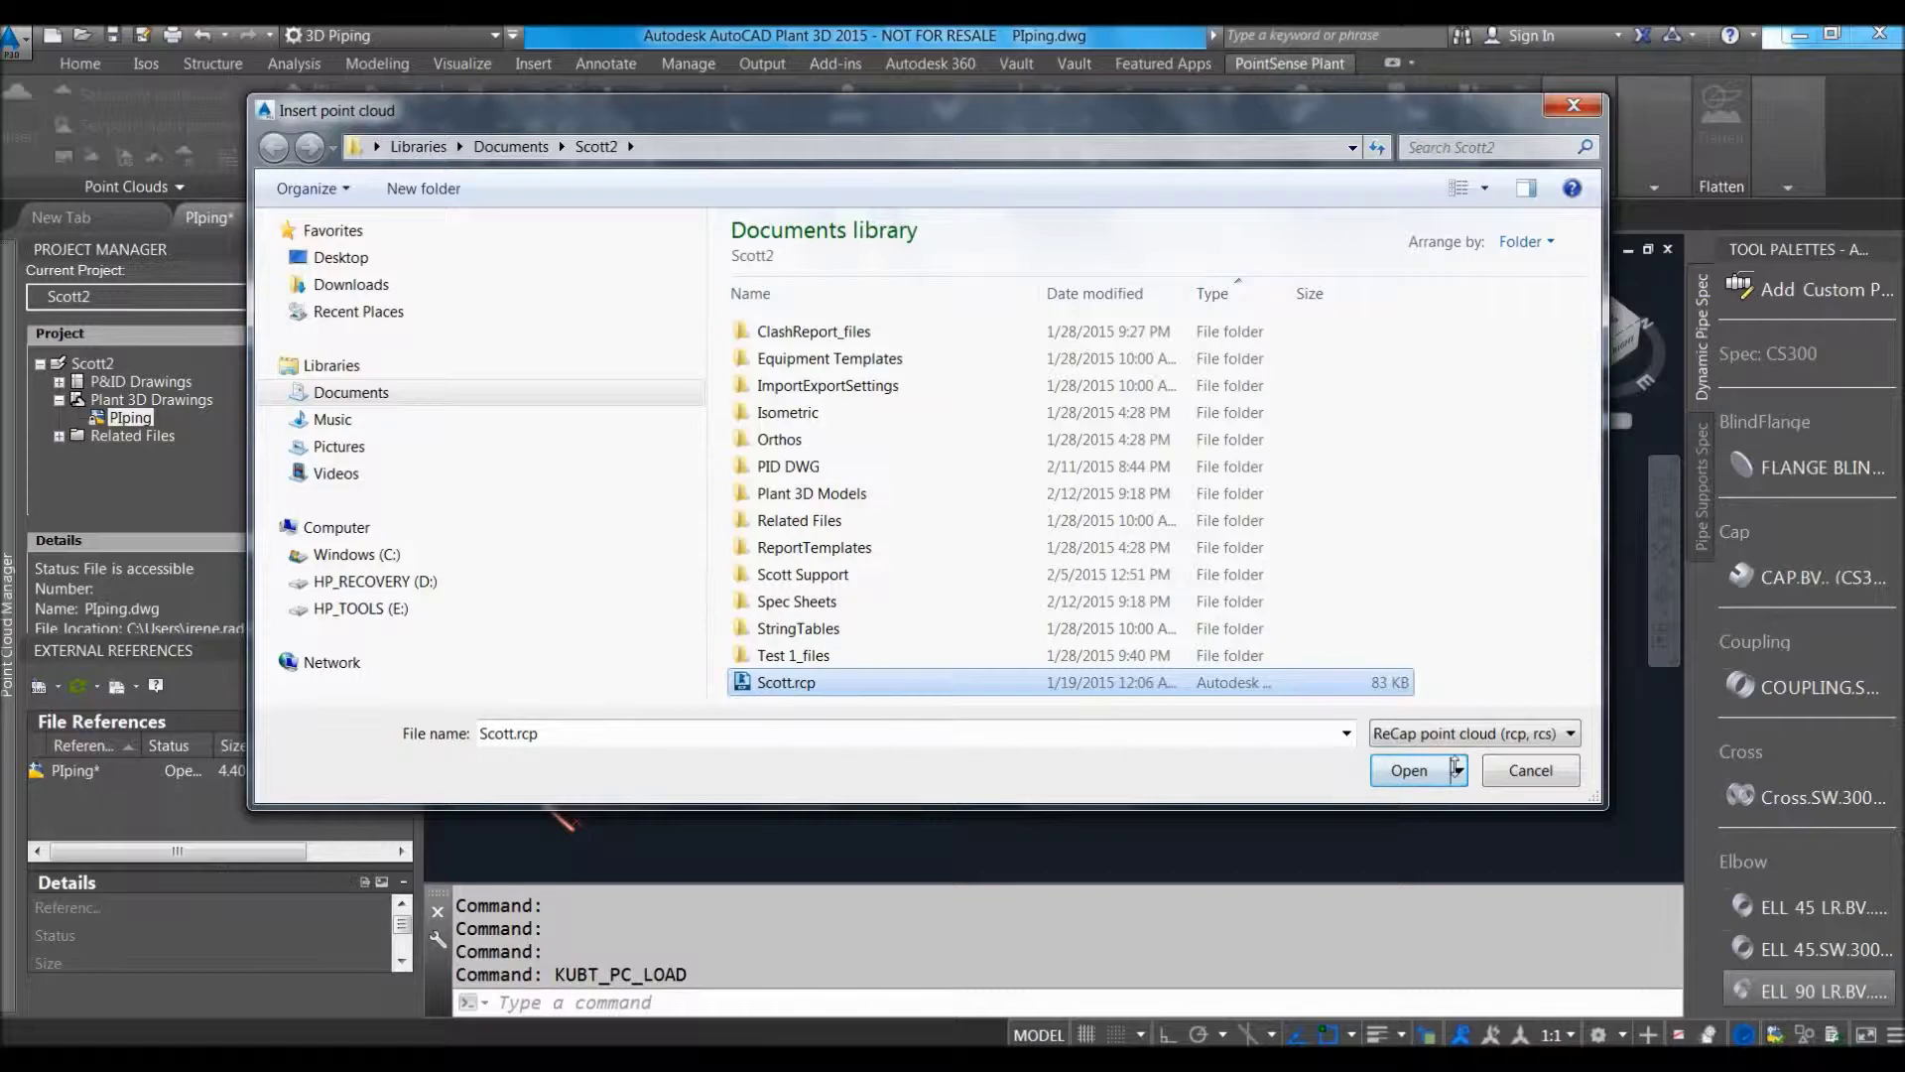
Insert the Scott.rcp point cloud with an absolute path, scan unit Meters and drawing unit Inches (International), zoomed to the inserted cloud.
{"action": "left_click", "coordinate": [1400, 766]}
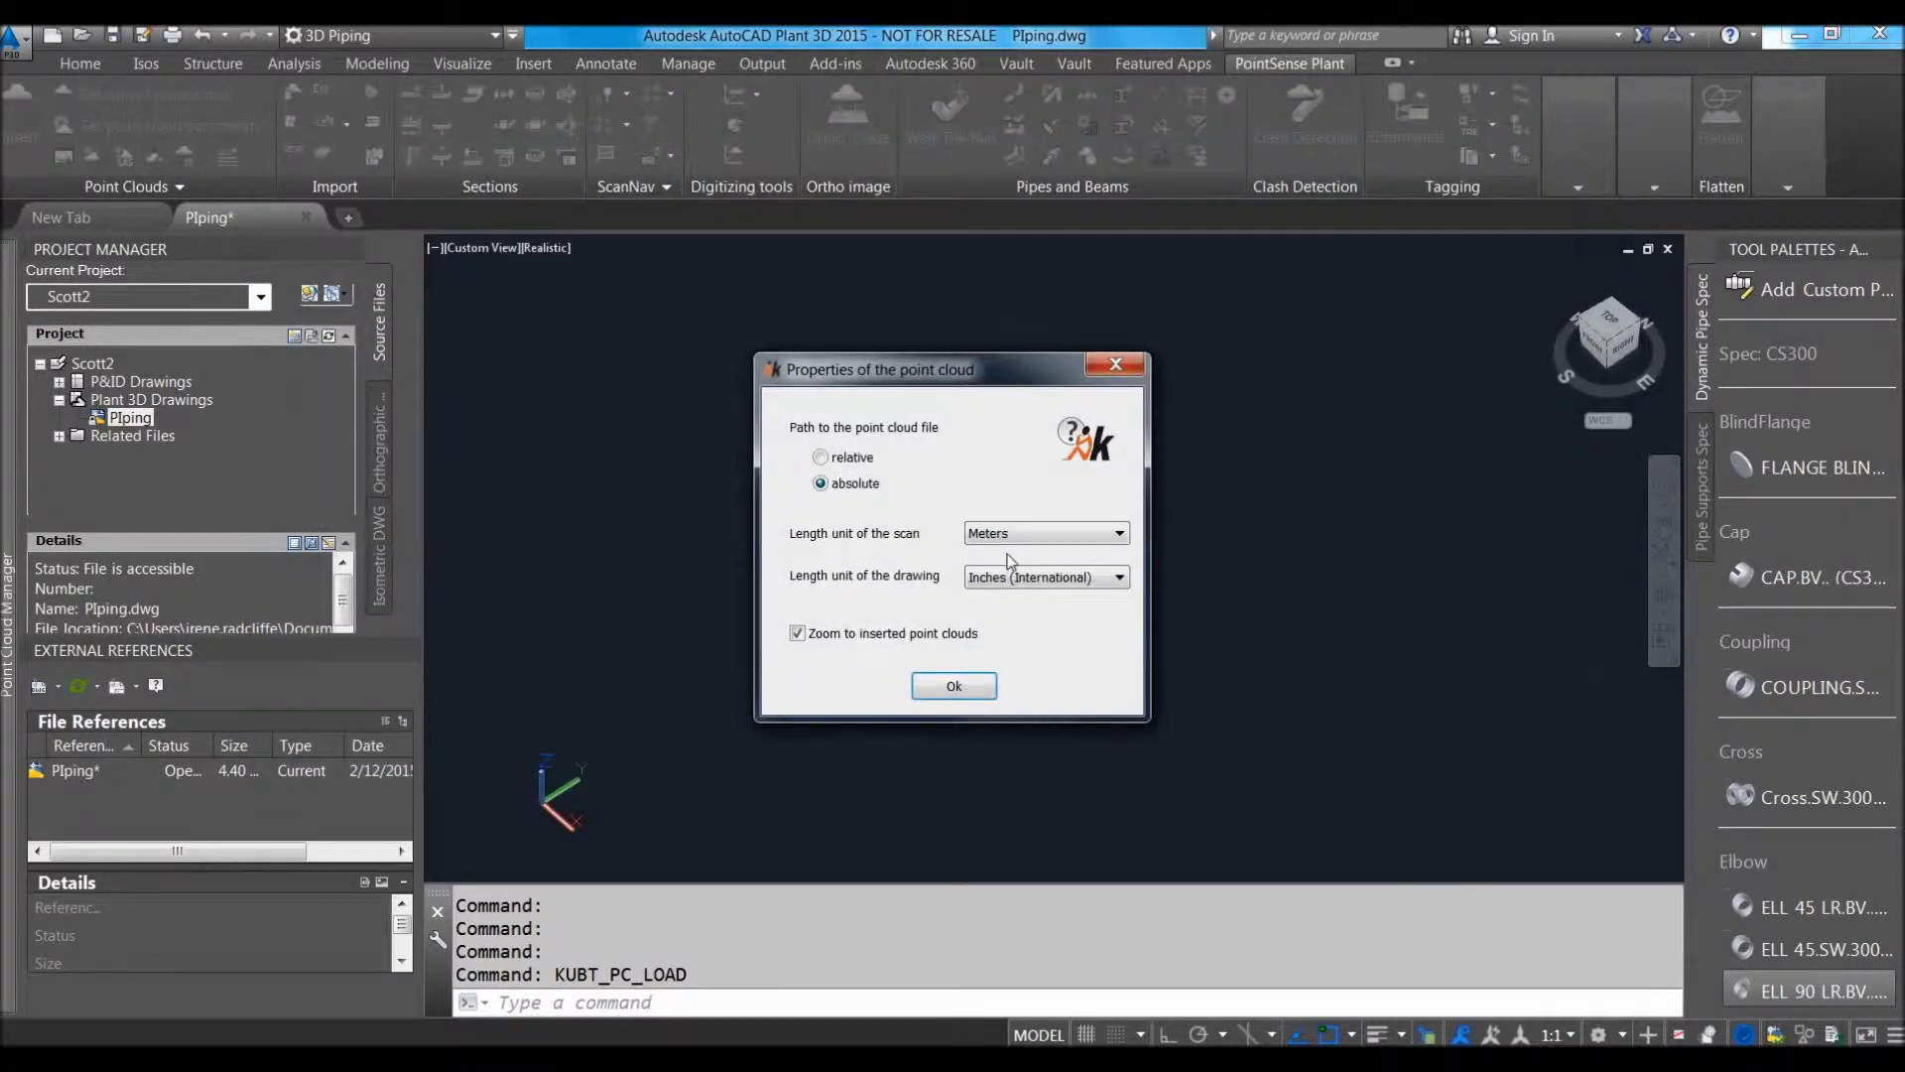
{"action": "left_click", "coordinate": [953, 684]}
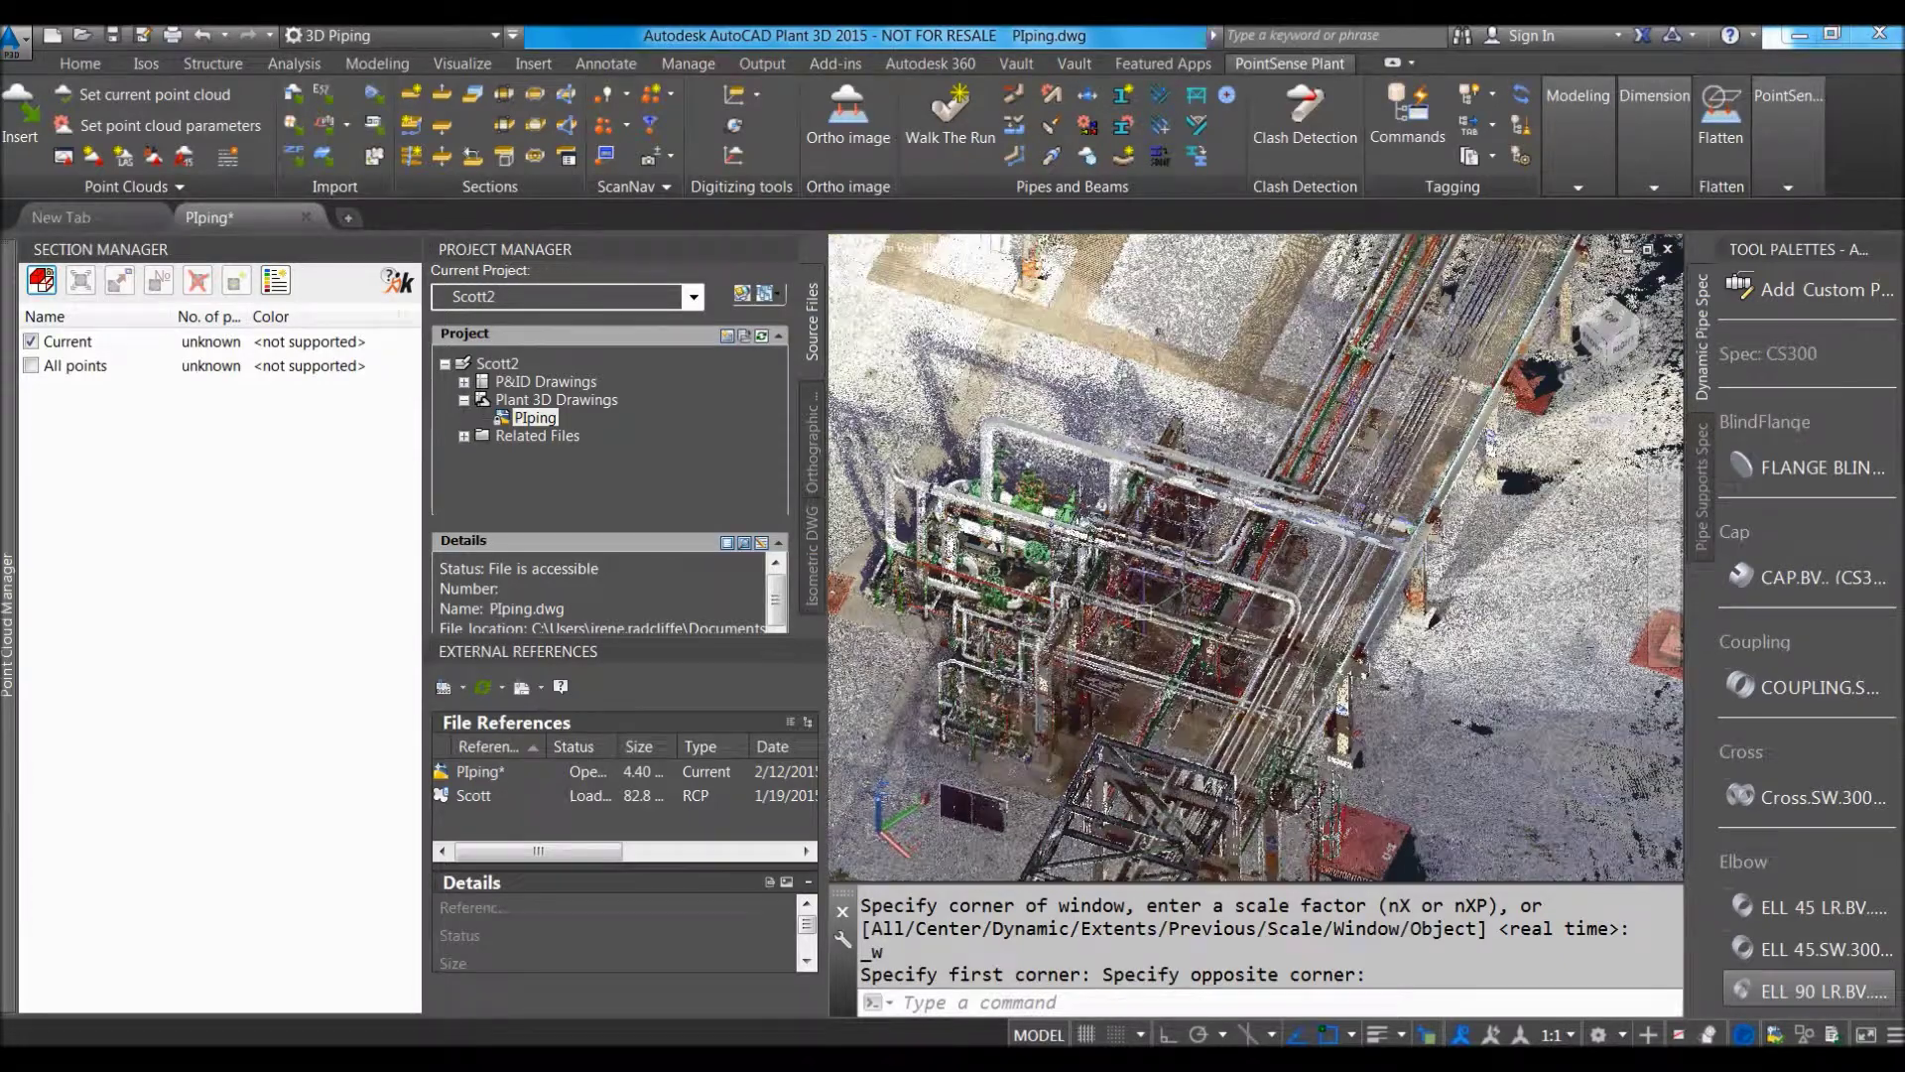
{"action": "left_click", "coordinate": [409, 246]}
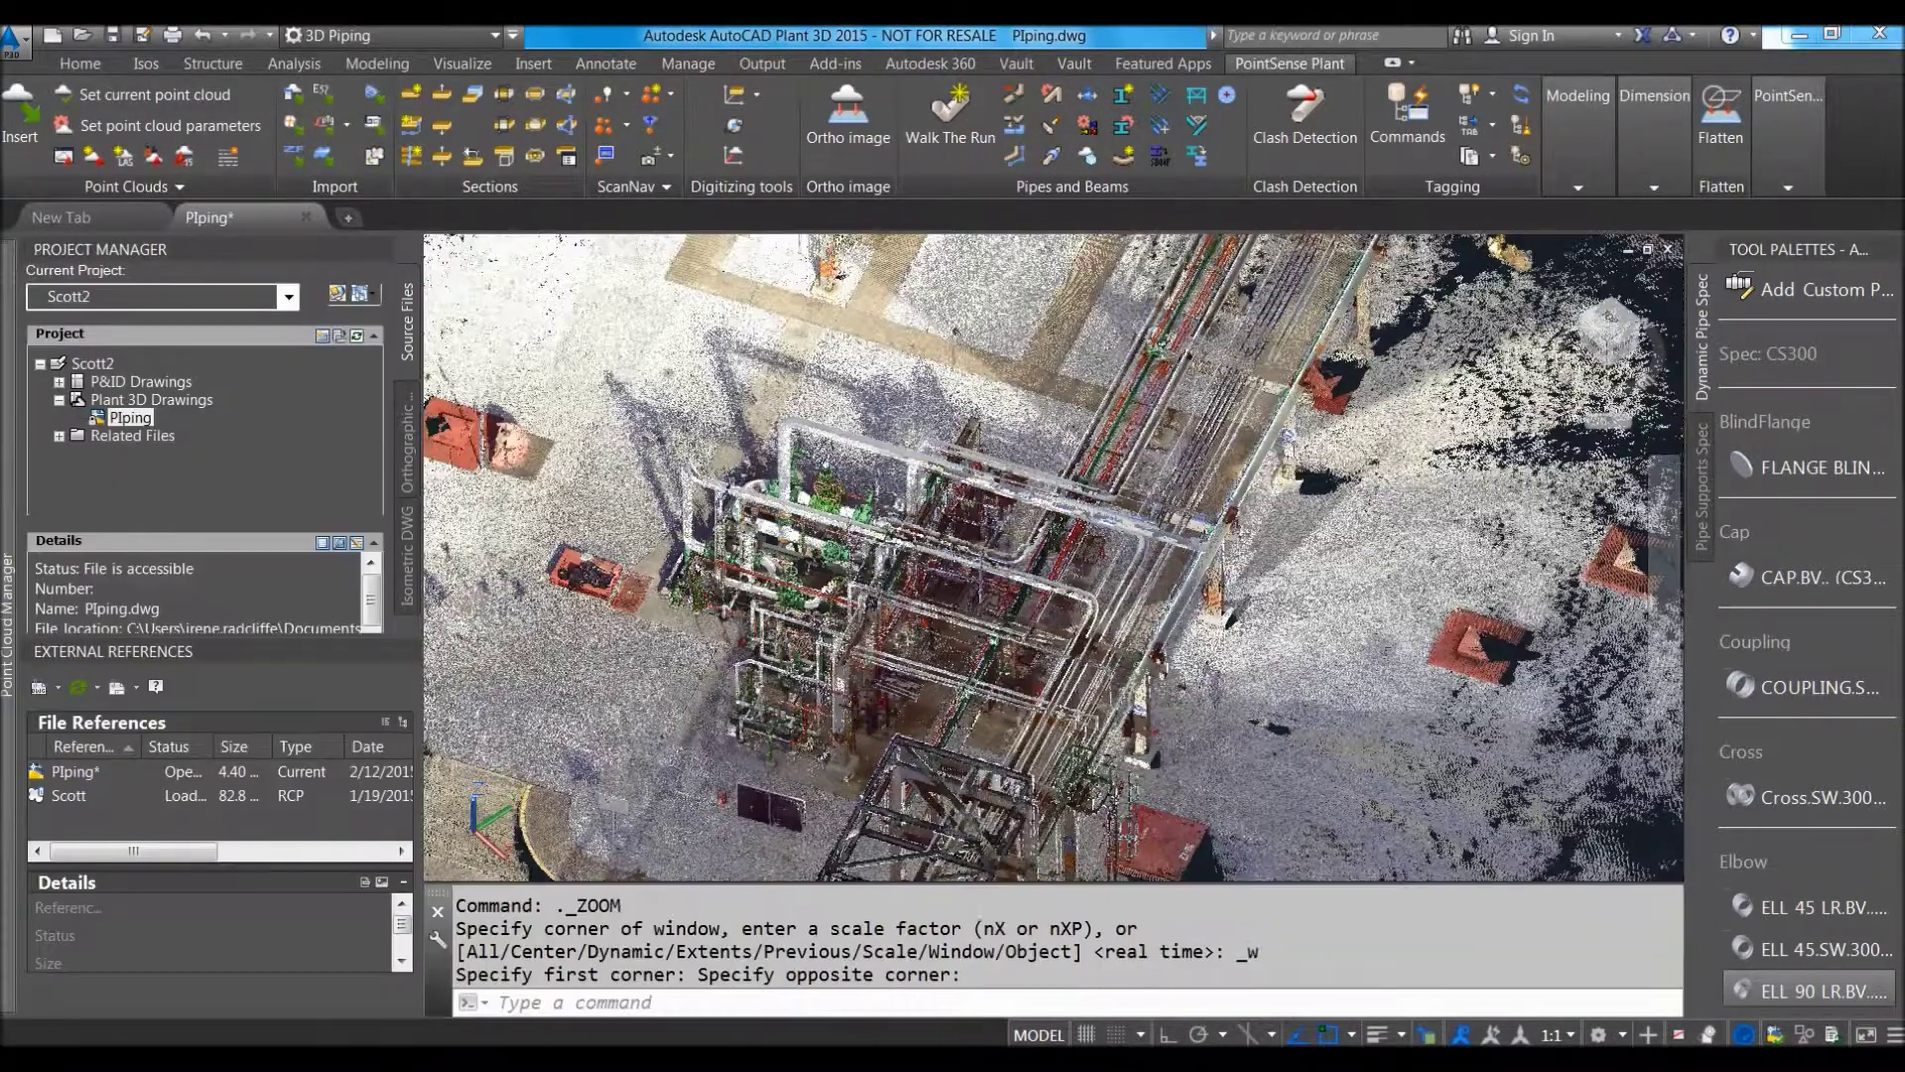
Create ScanLabels from the ReCap point cloud and switch the visibility of all ScanLabels on.
{"action": "scroll", "coordinate": [1054, 555], "scroll_direction": "up", "scroll_amount": 3}
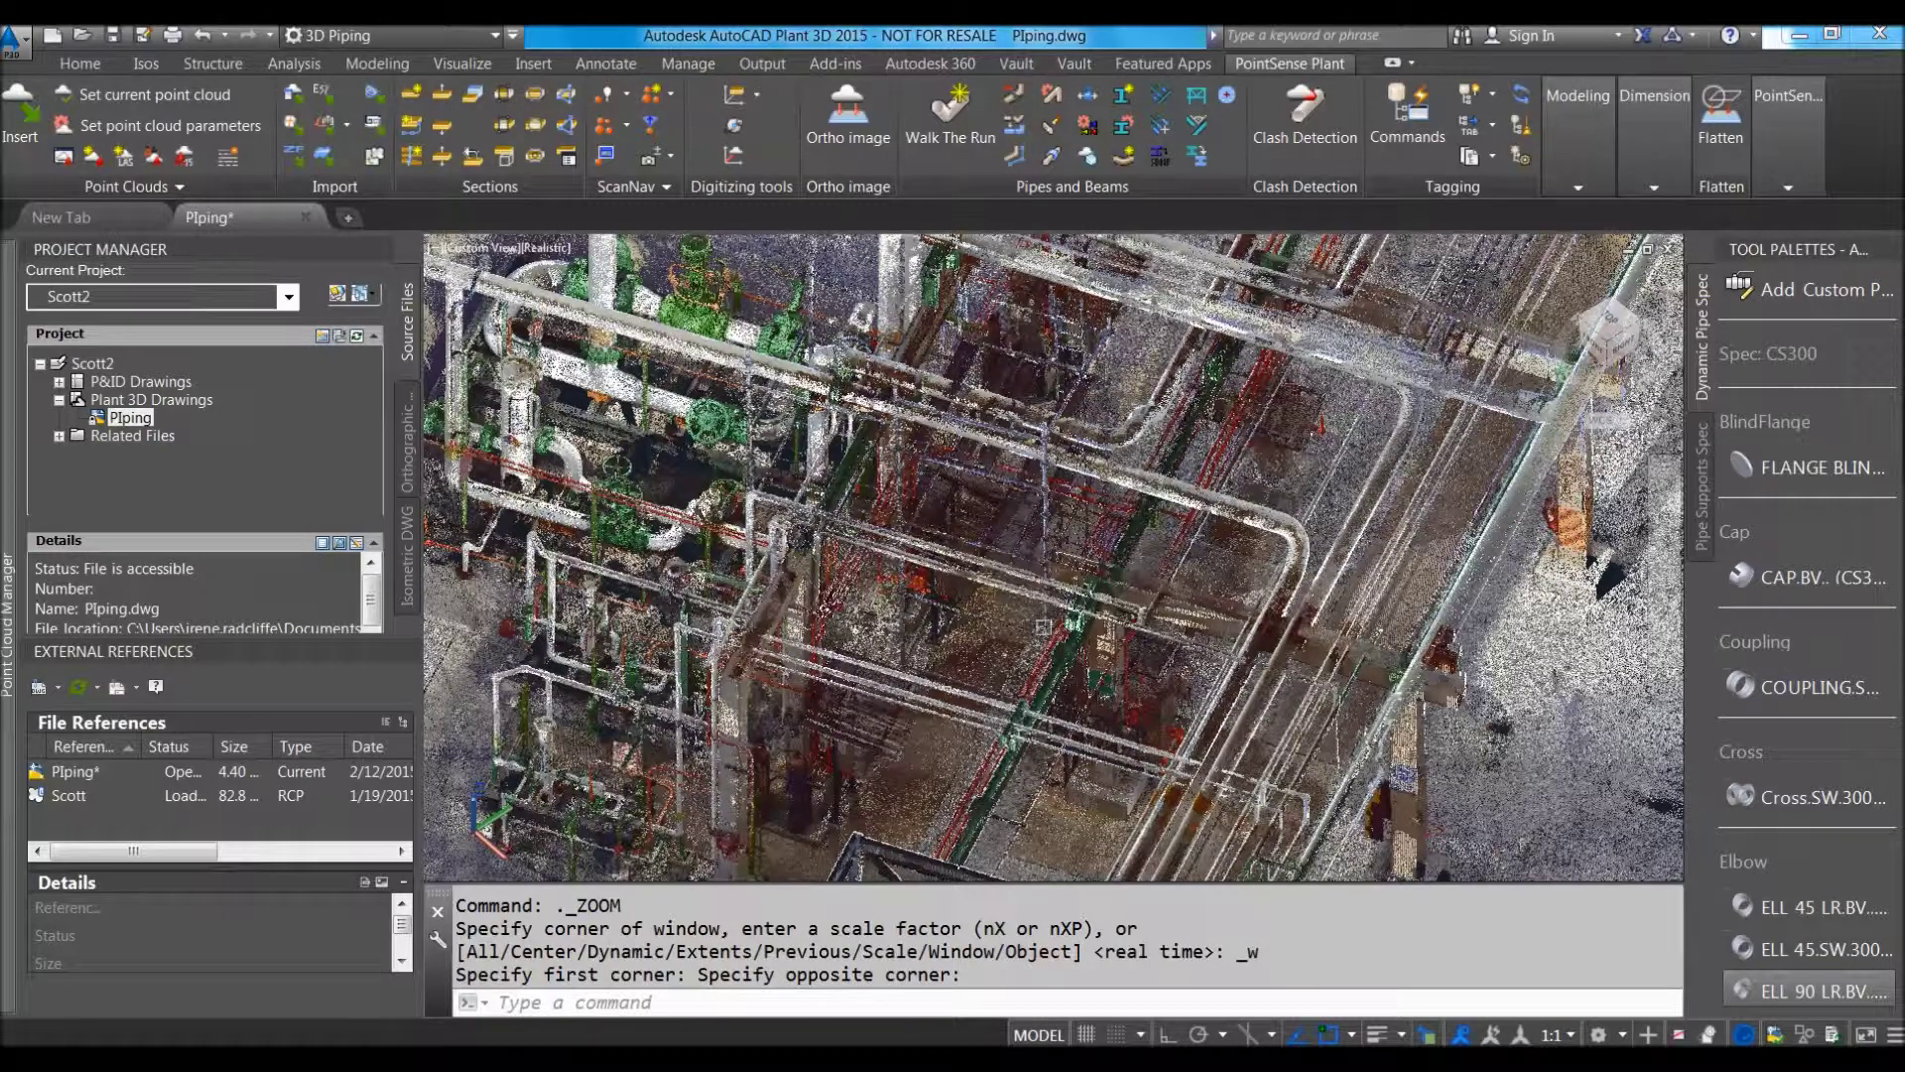
{"action": "middle_click_drag", "start_coordinate": [923, 584], "coordinate": [1031, 694], "text": "shift"}
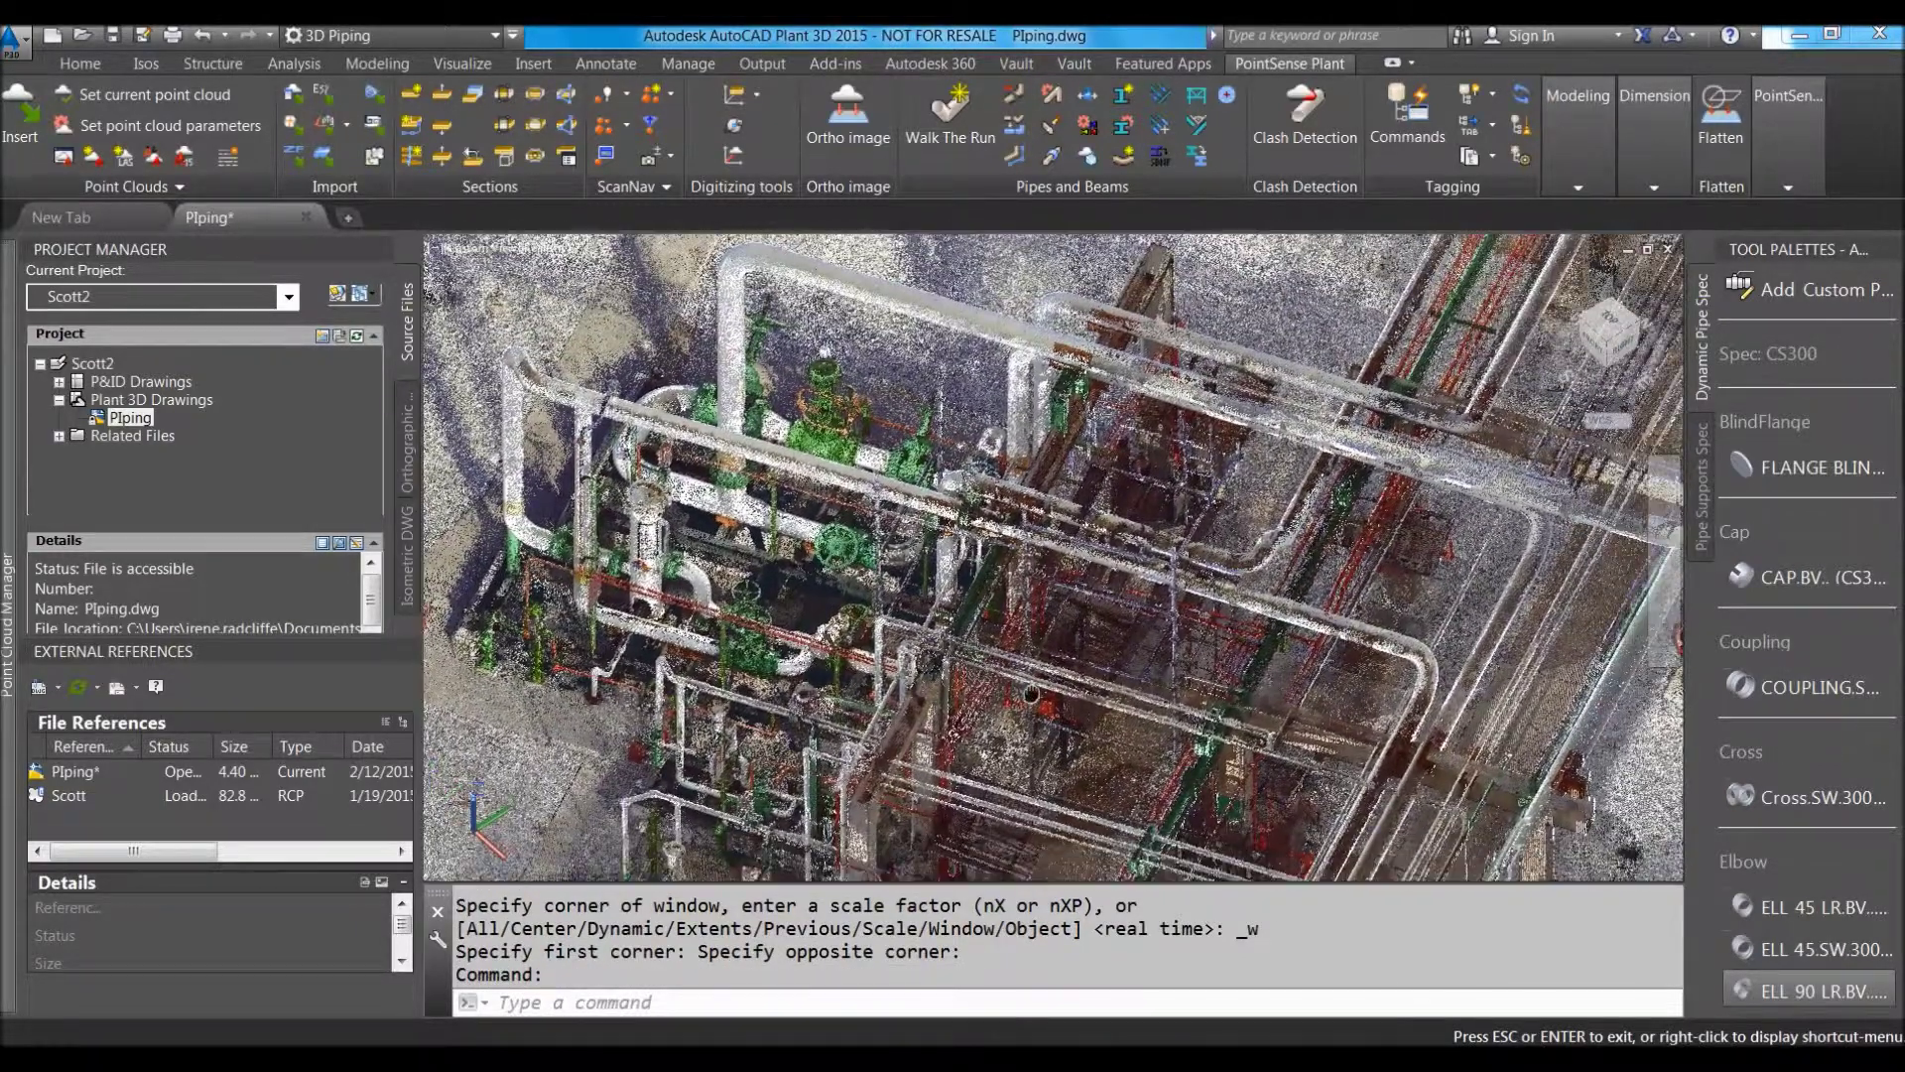
{"action": "left_click", "coordinate": [603, 124]}
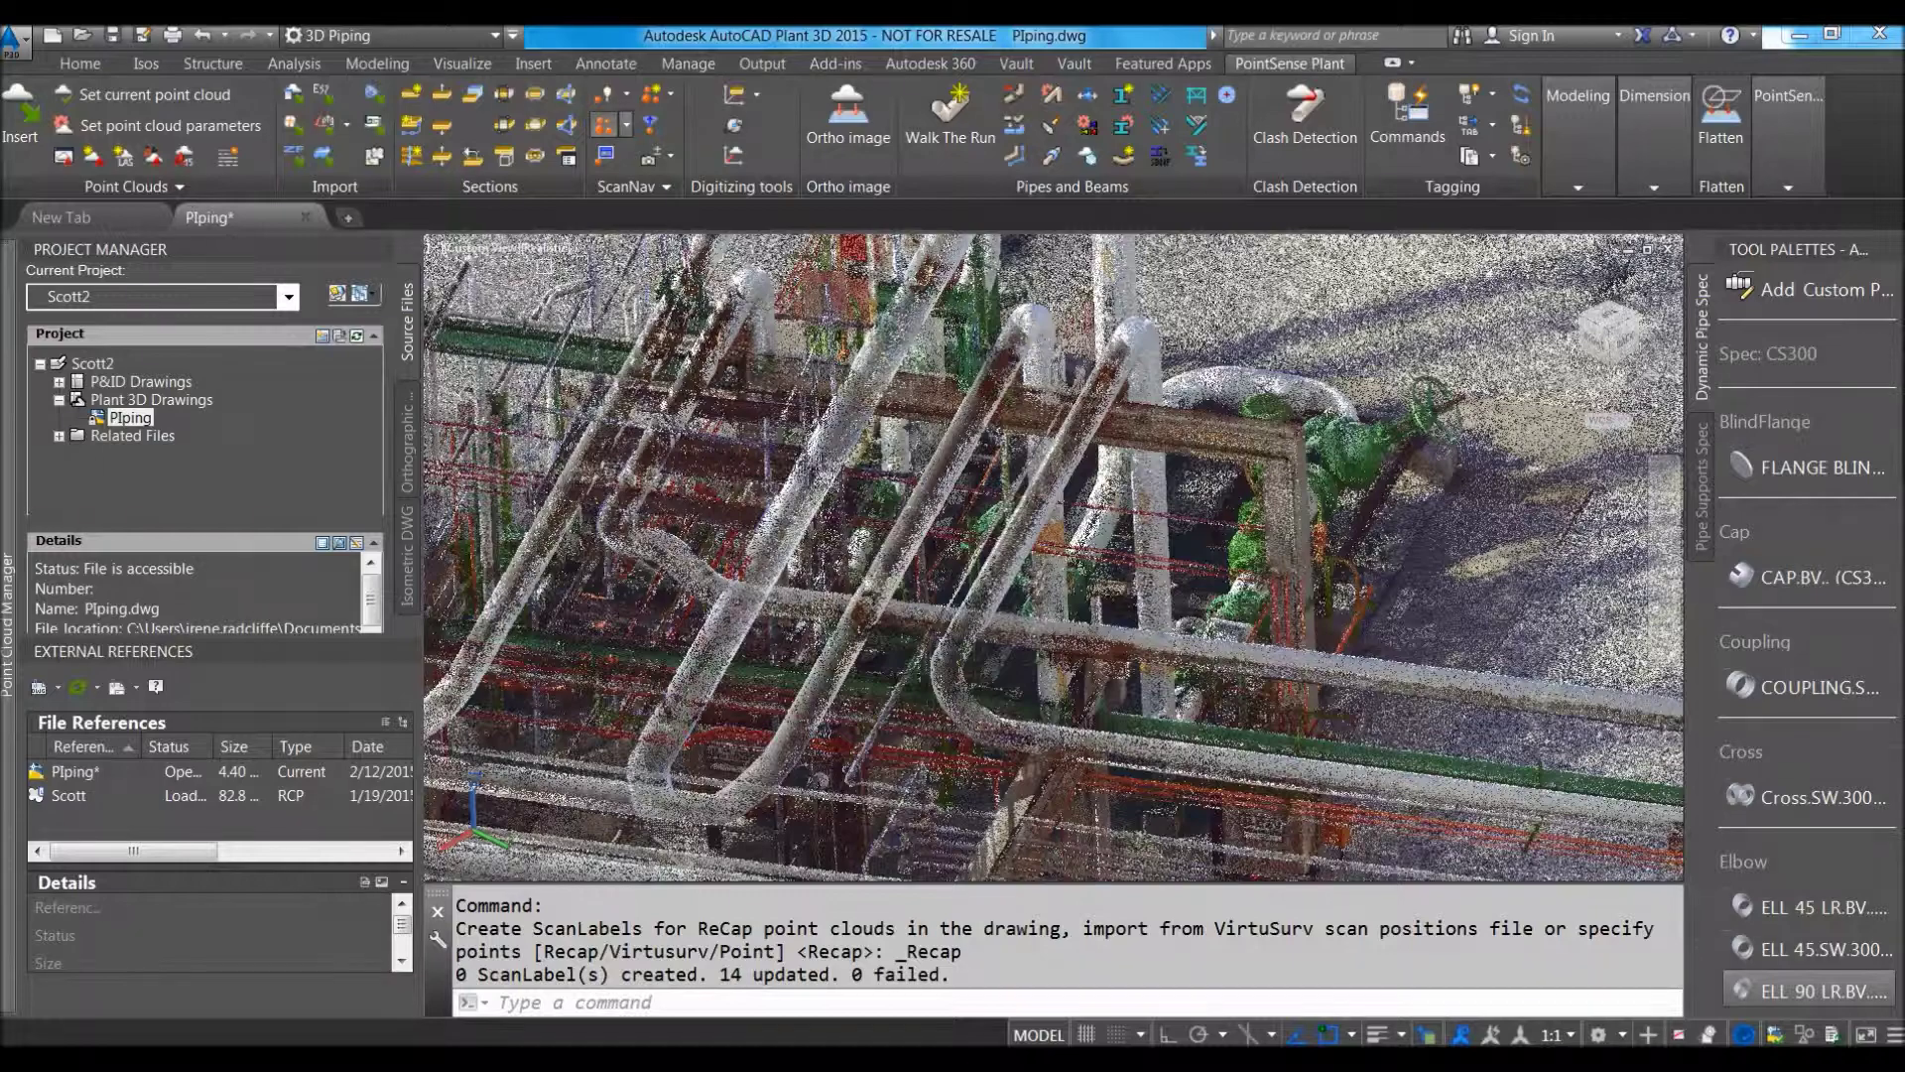
{"action": "left_click", "coordinate": [627, 124]}
{"action": "left_click", "coordinate": [665, 218]}
{"action": "left_click", "coordinate": [665, 165]}
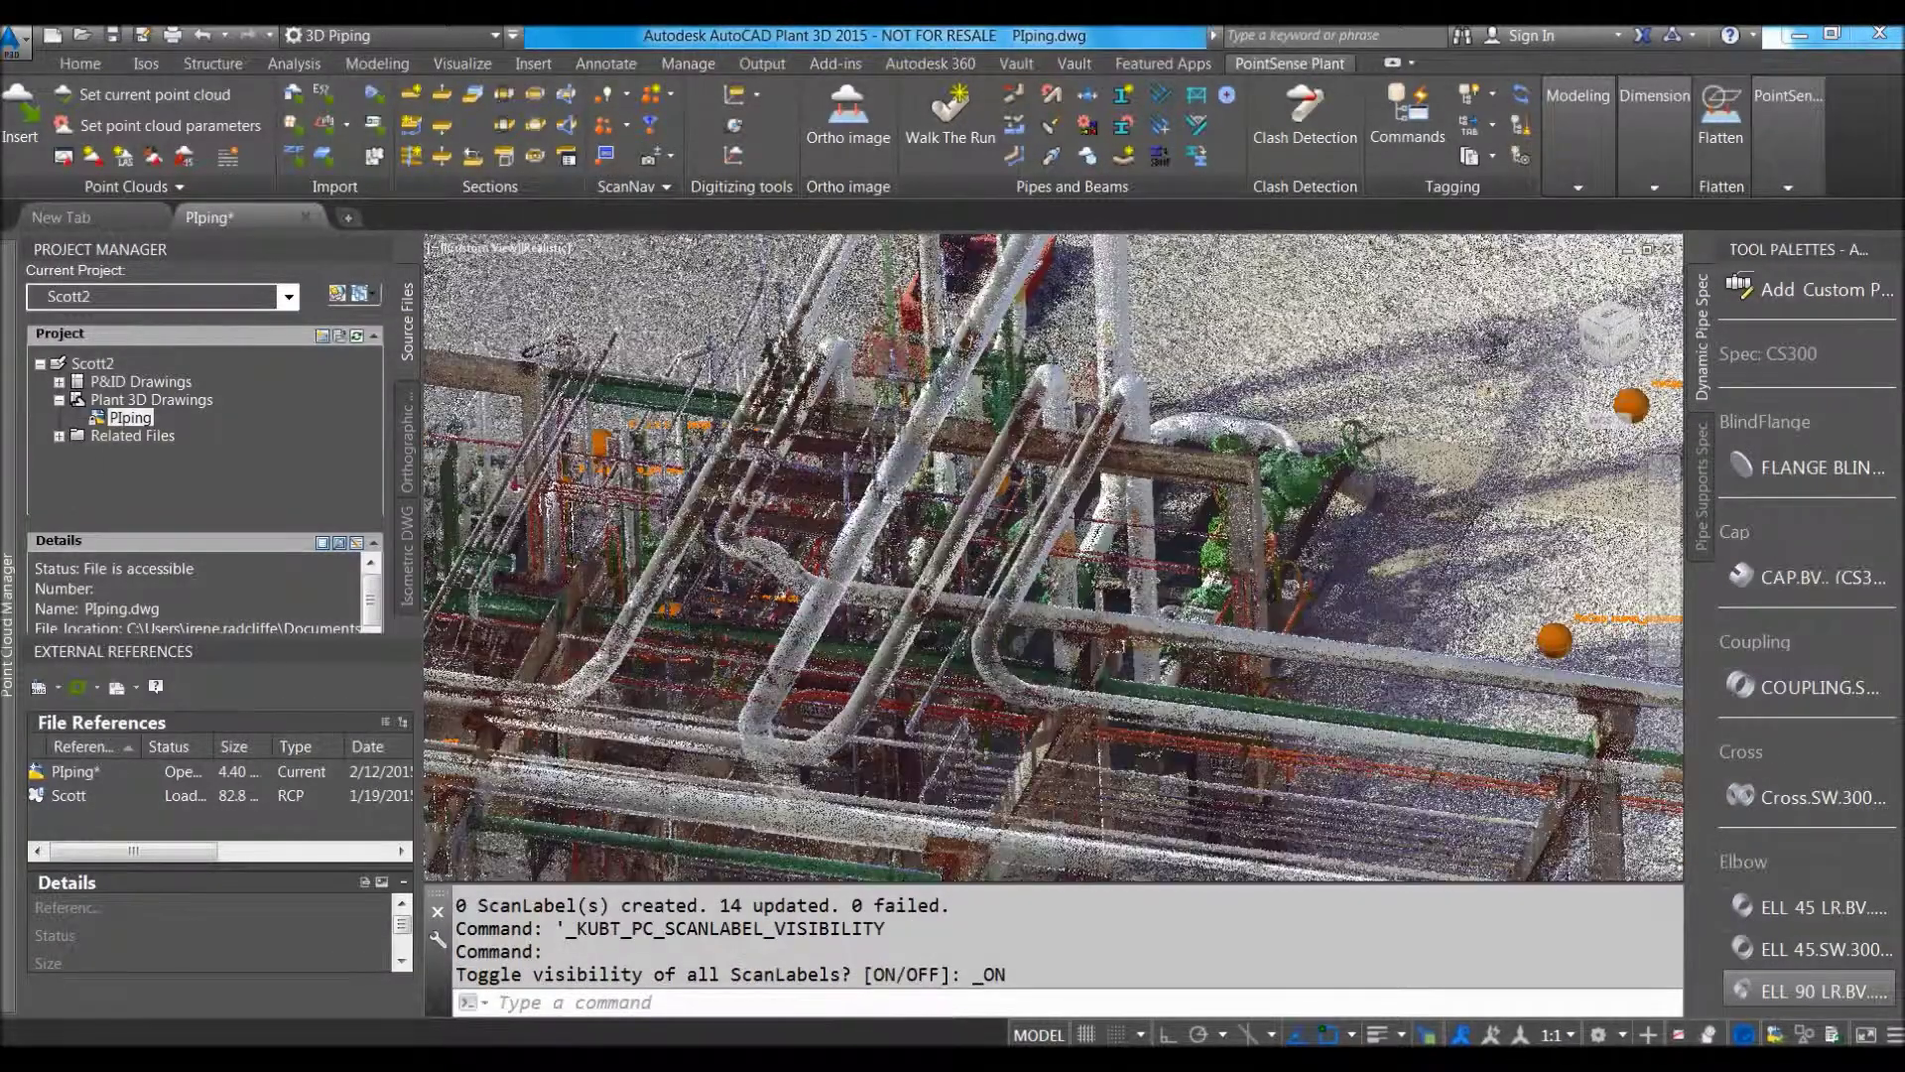
Navigate to the scan position of the ScanLabel behind the tall pipe loops, isolating that scan.
{"action": "scroll", "coordinate": [1297, 663], "scroll_direction": "down", "scroll_amount": 3}
{"action": "left_click", "coordinate": [606, 155]}
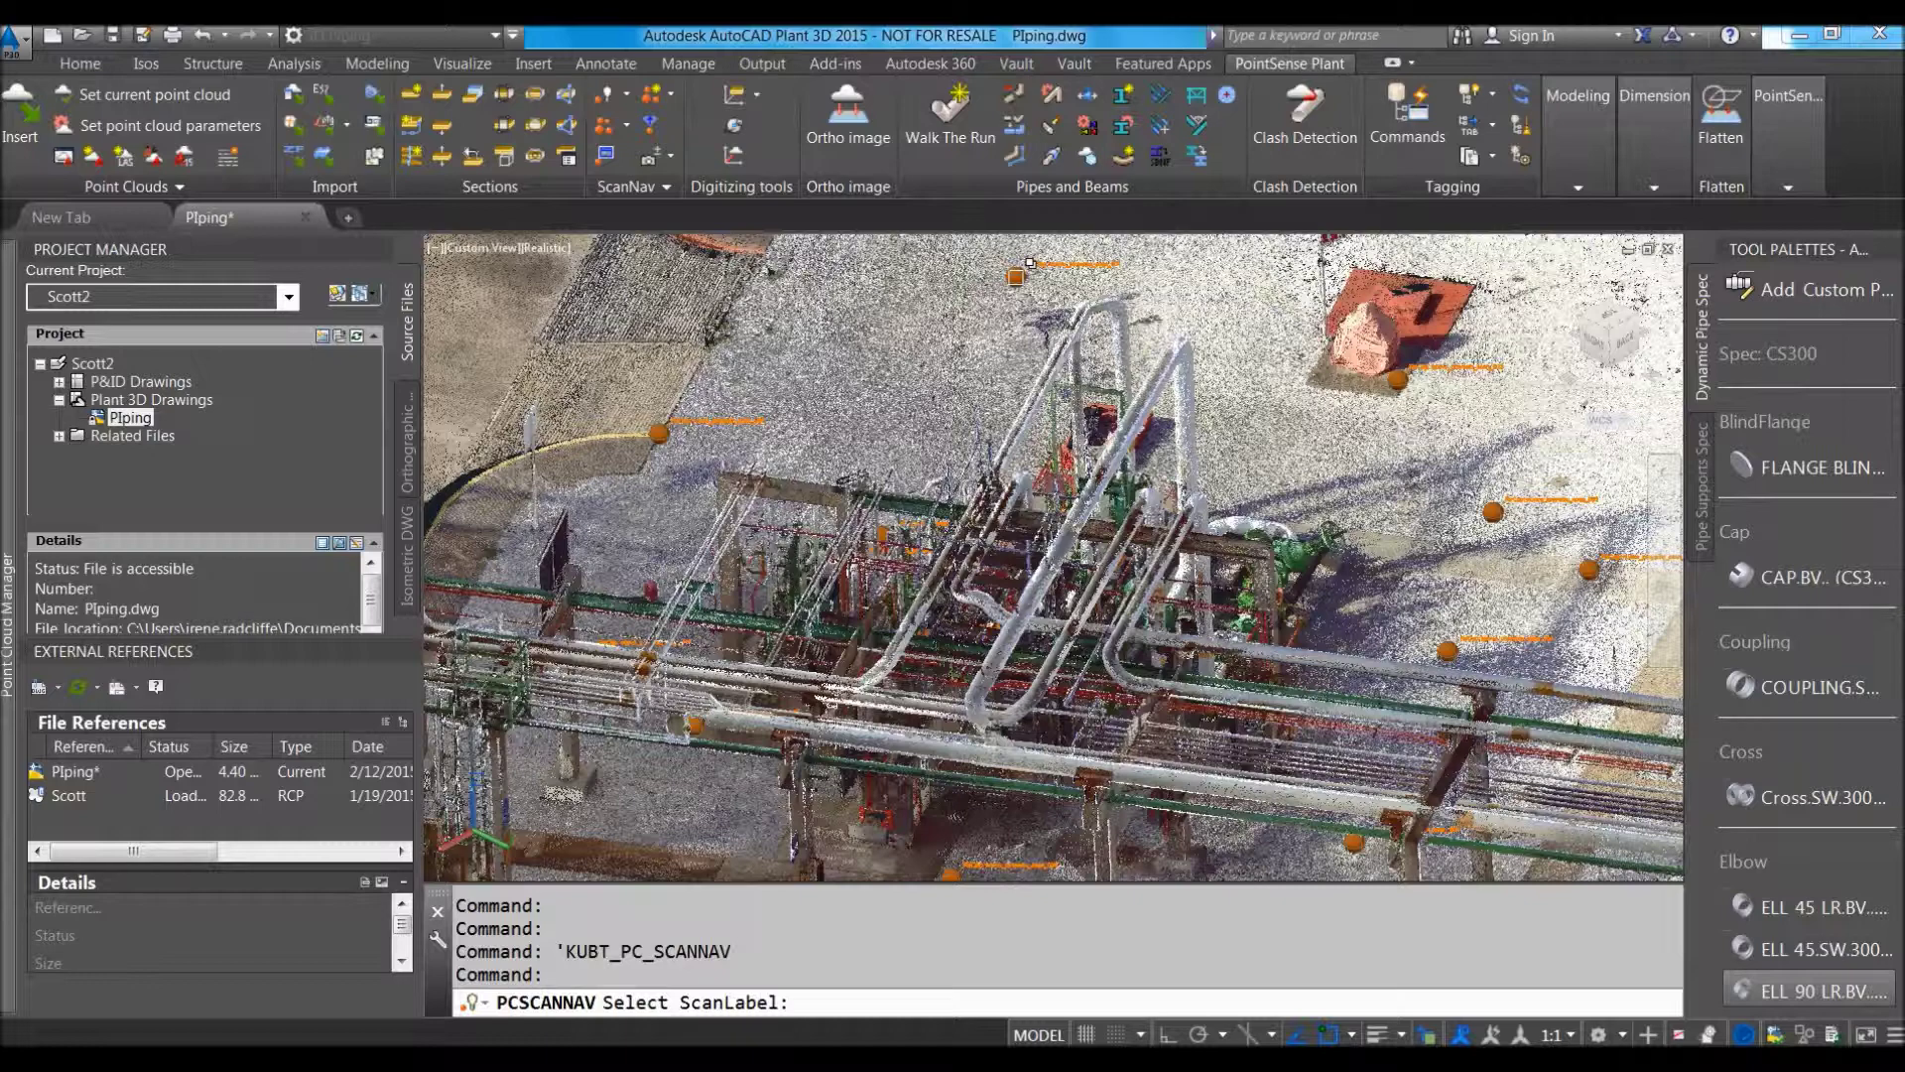
{"action": "left_click", "coordinate": [1015, 277]}
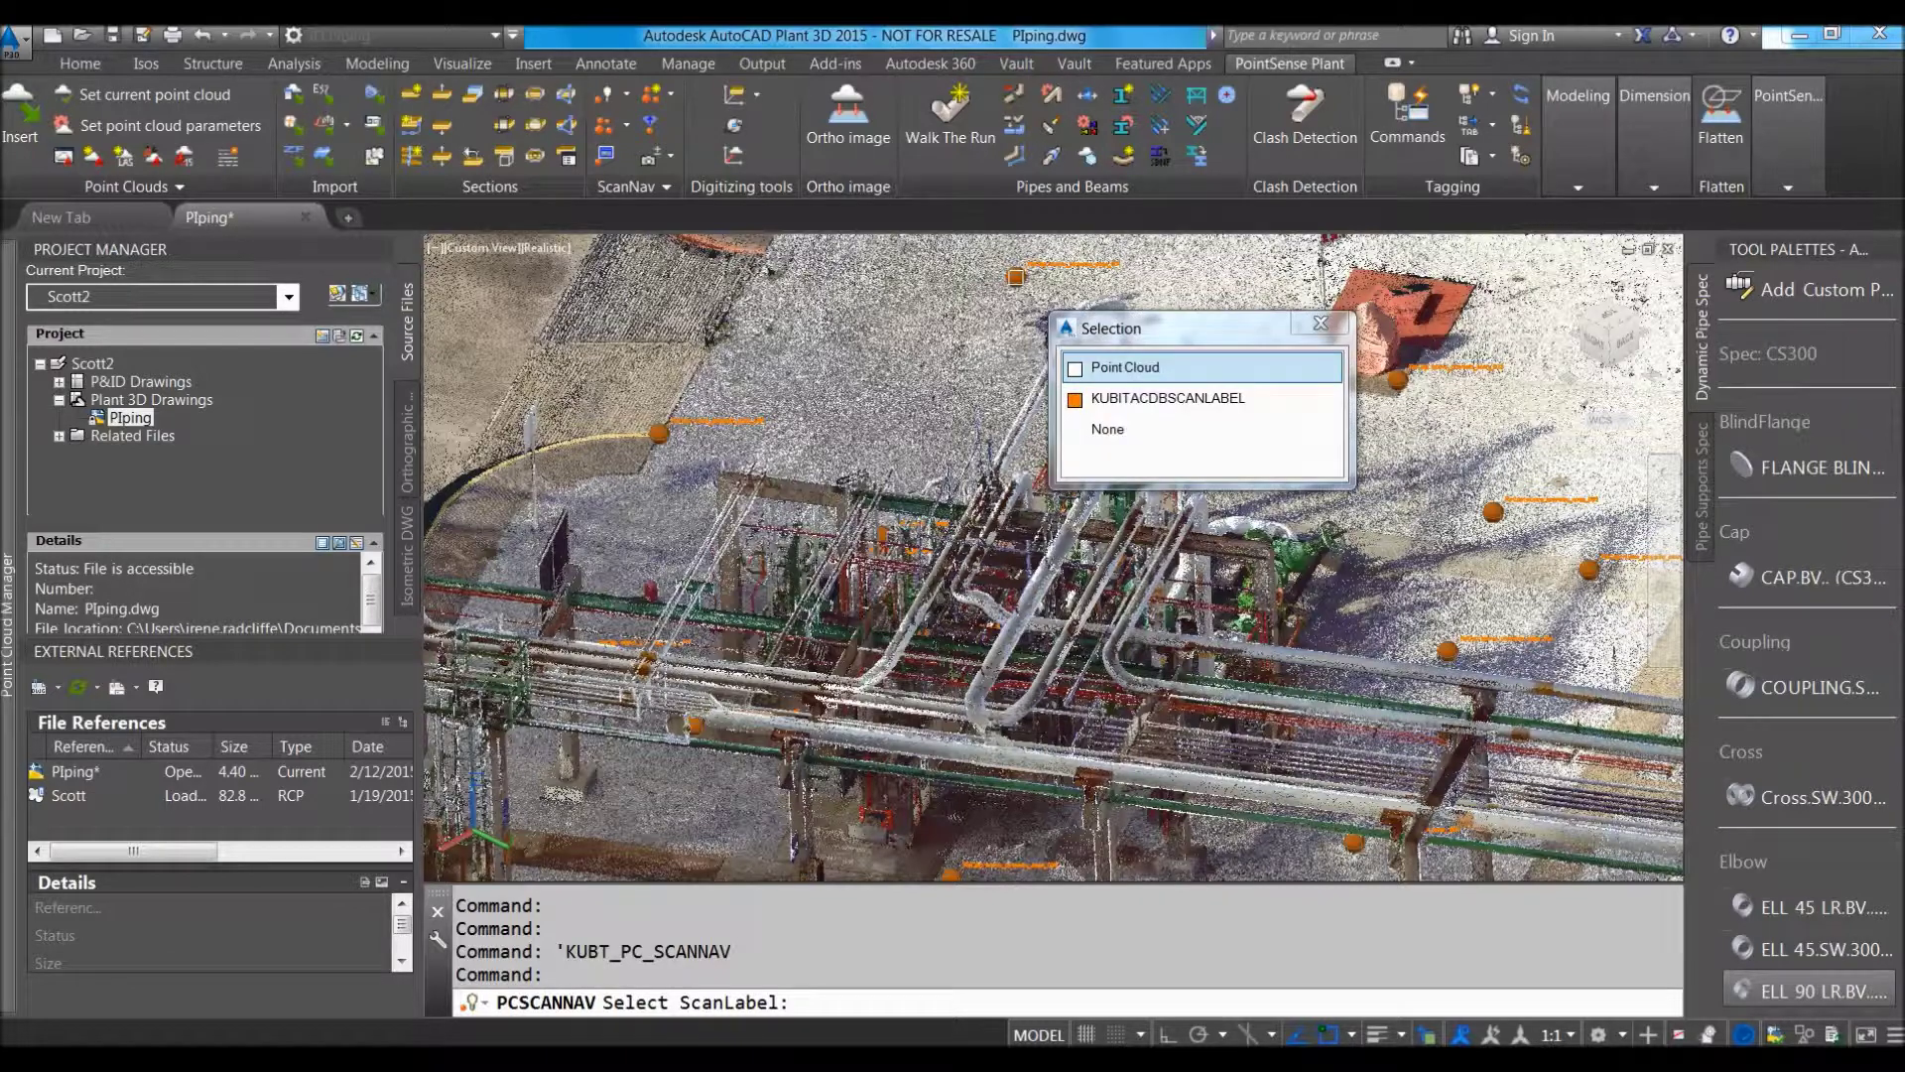
{"action": "left_click", "coordinate": [1131, 399]}
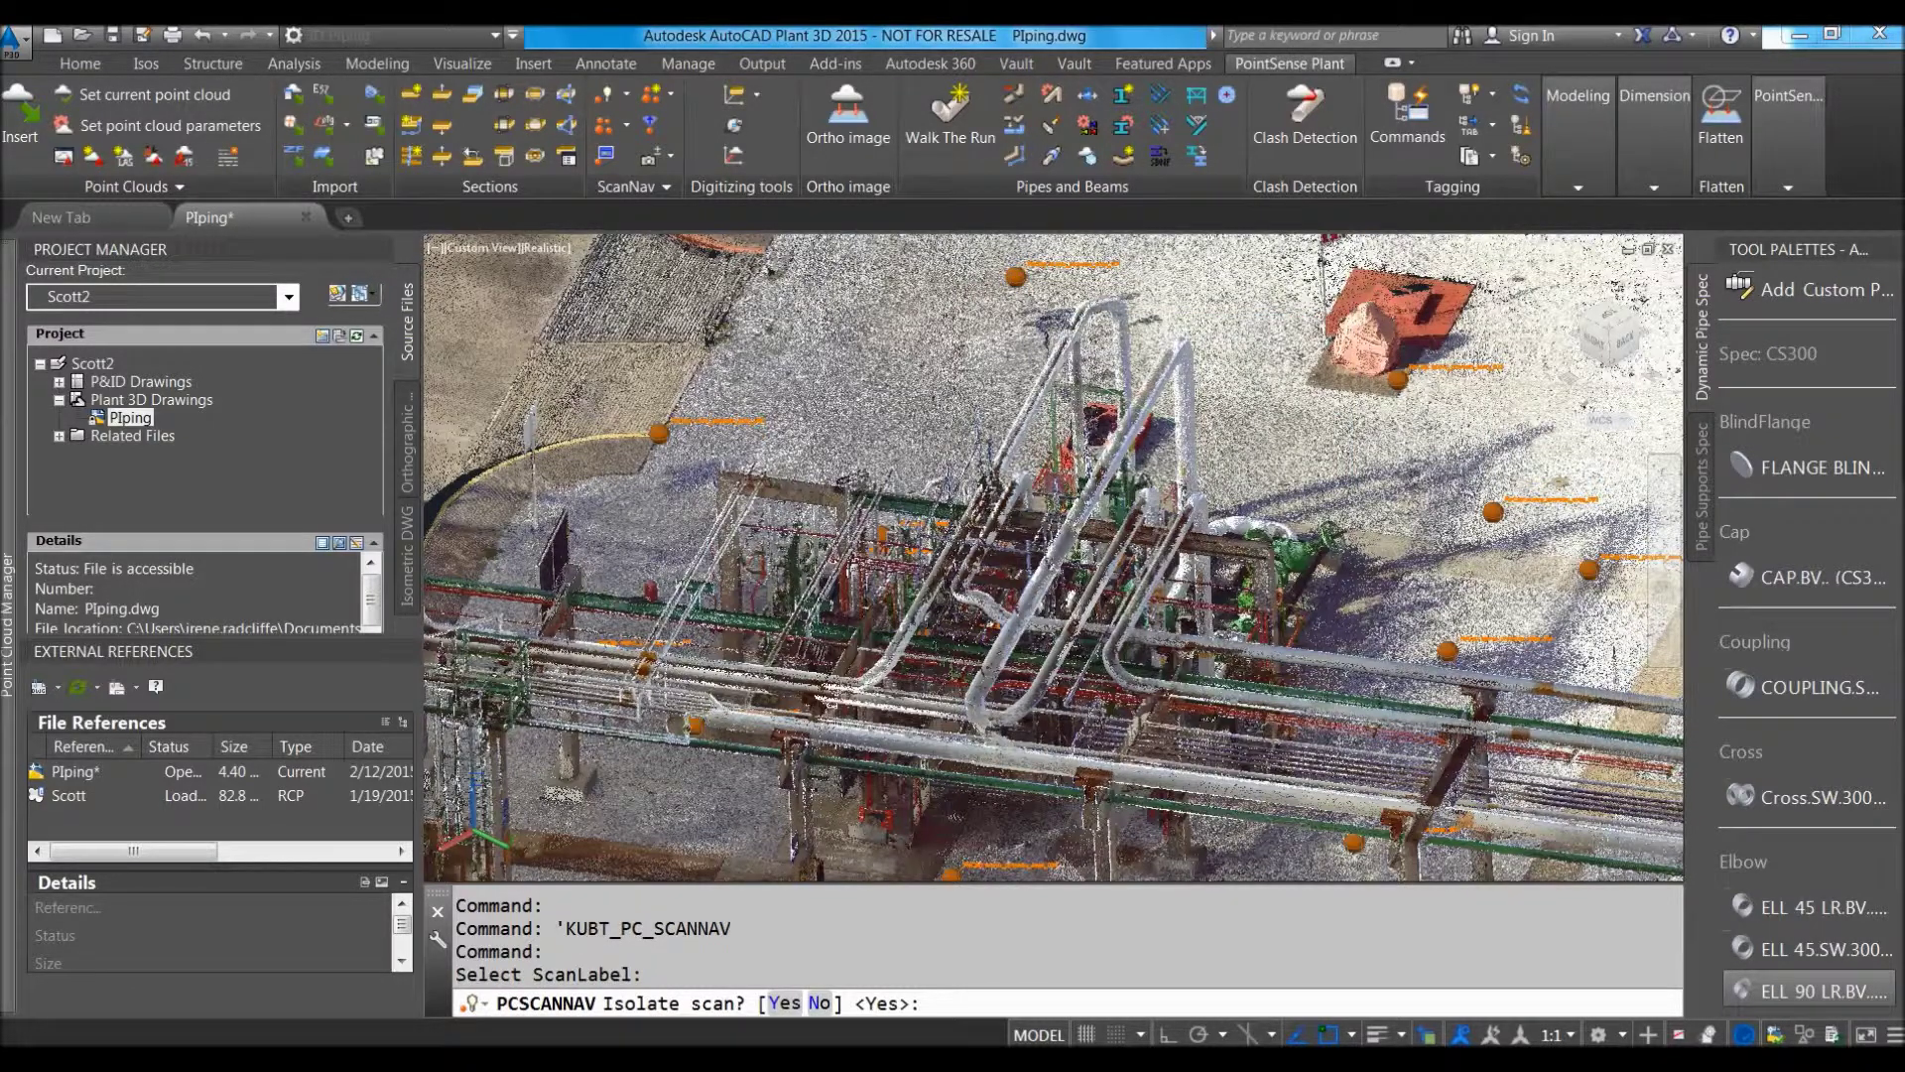
{"action": "type", "text": "y"}
{"action": "key", "text": "Return"}
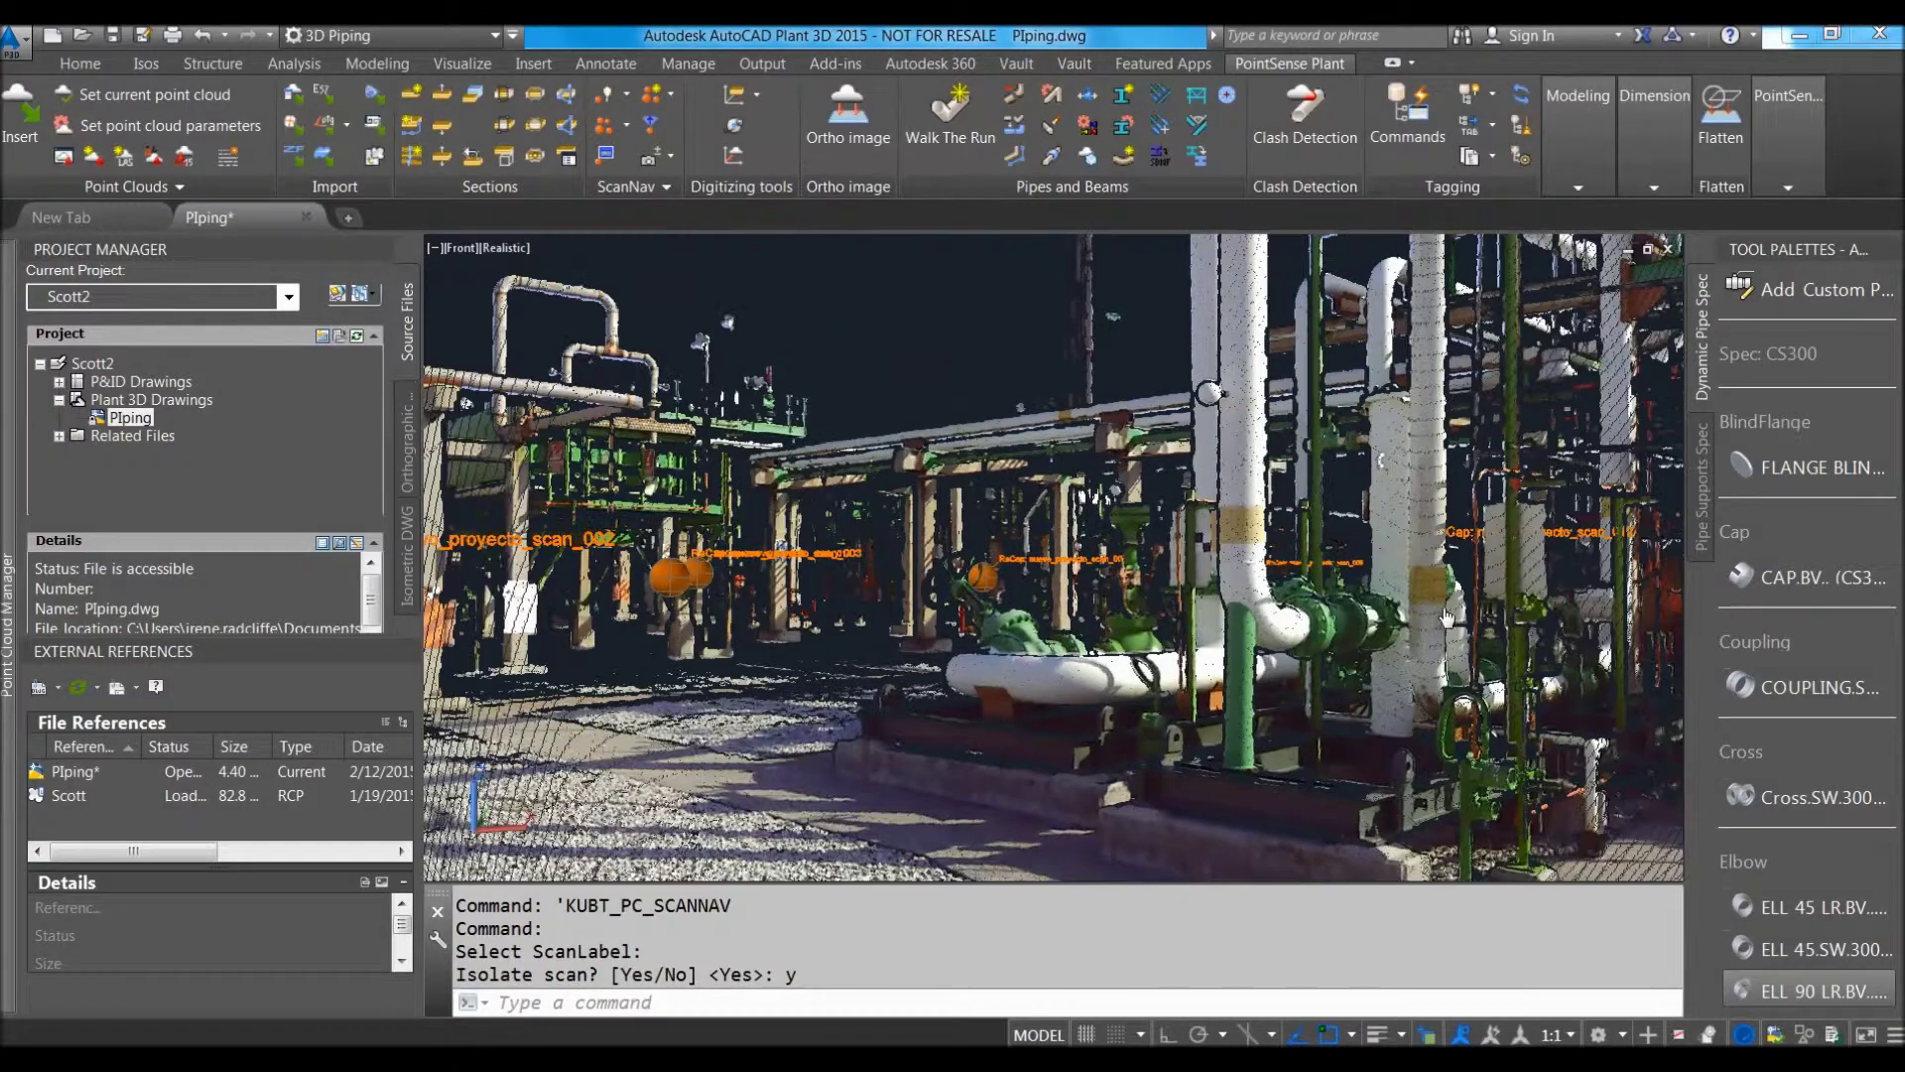
{"action": "mouse_move", "coordinate": [7, 625]}
{"action": "left_click", "coordinate": [319, 457]}
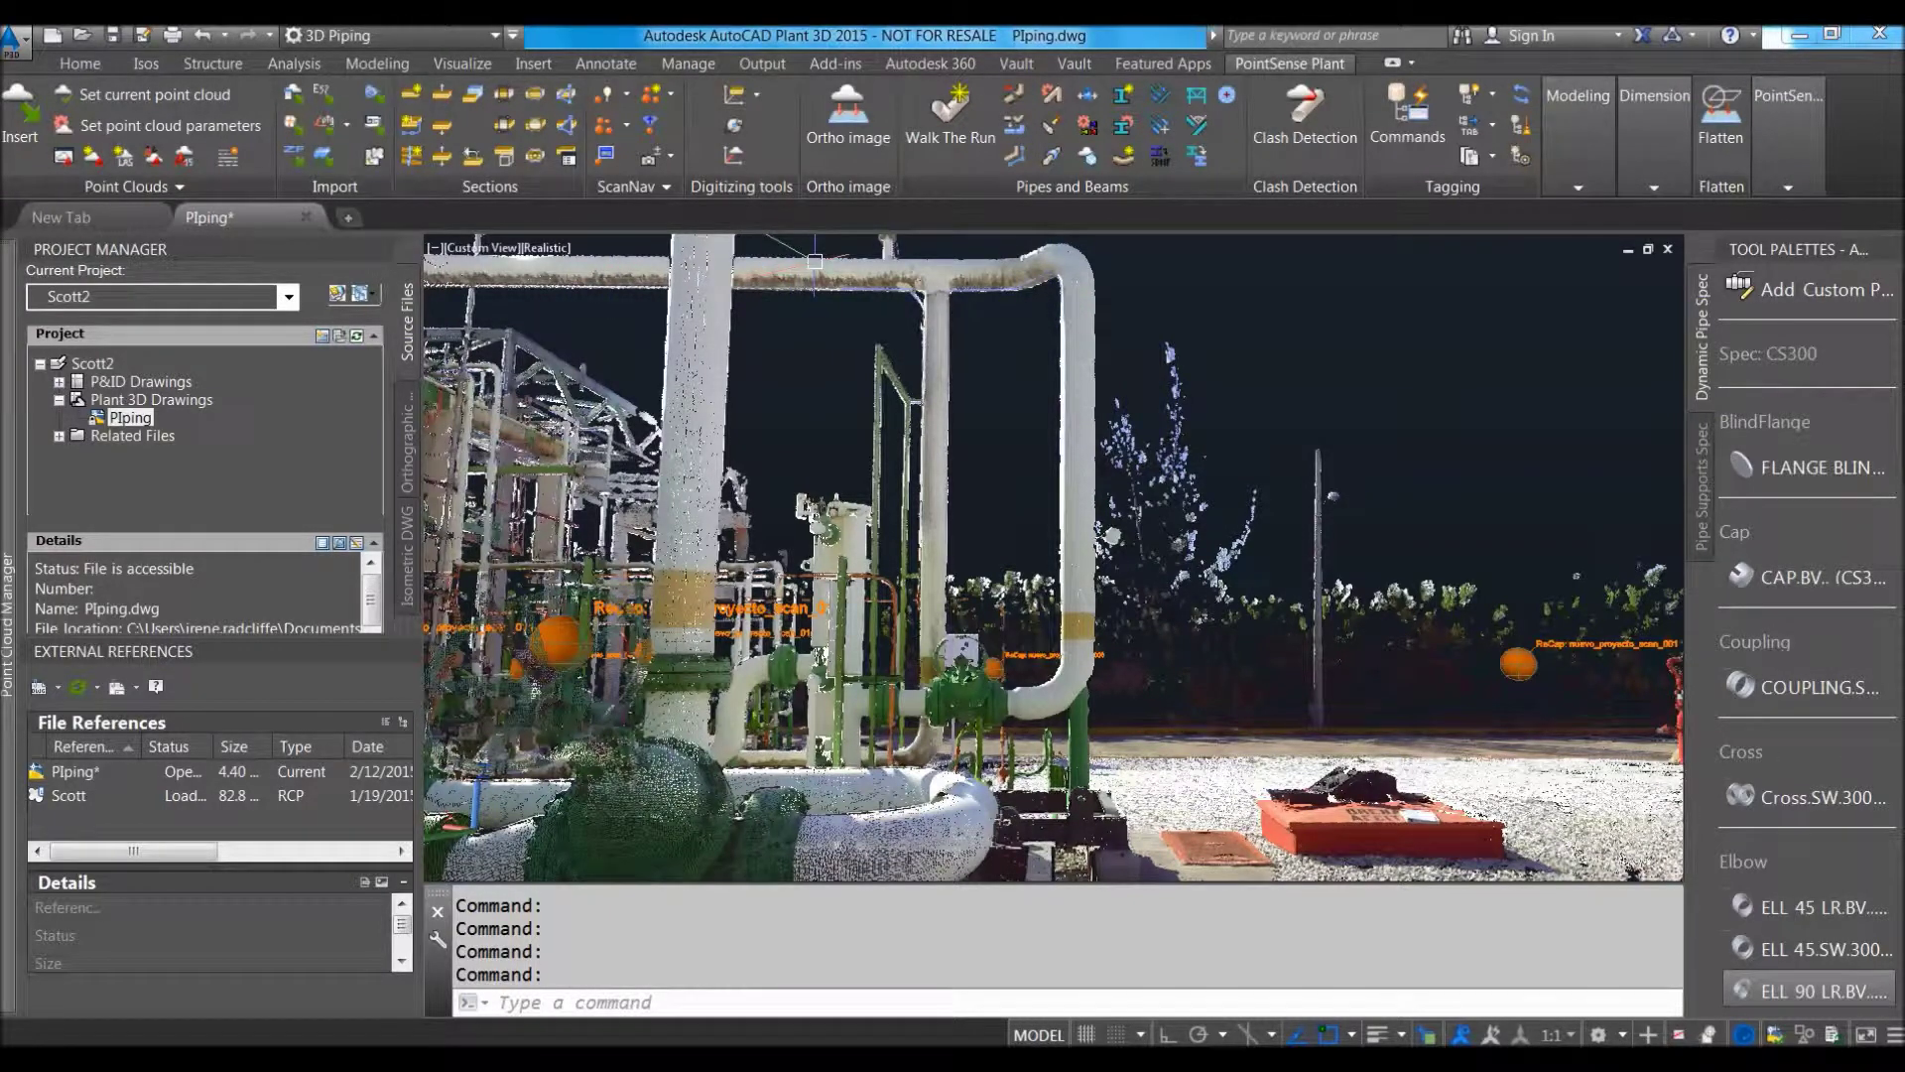
Review the current catalog and active set in the Kubit Plant Model settings.
{"action": "left_click", "coordinate": [1053, 127]}
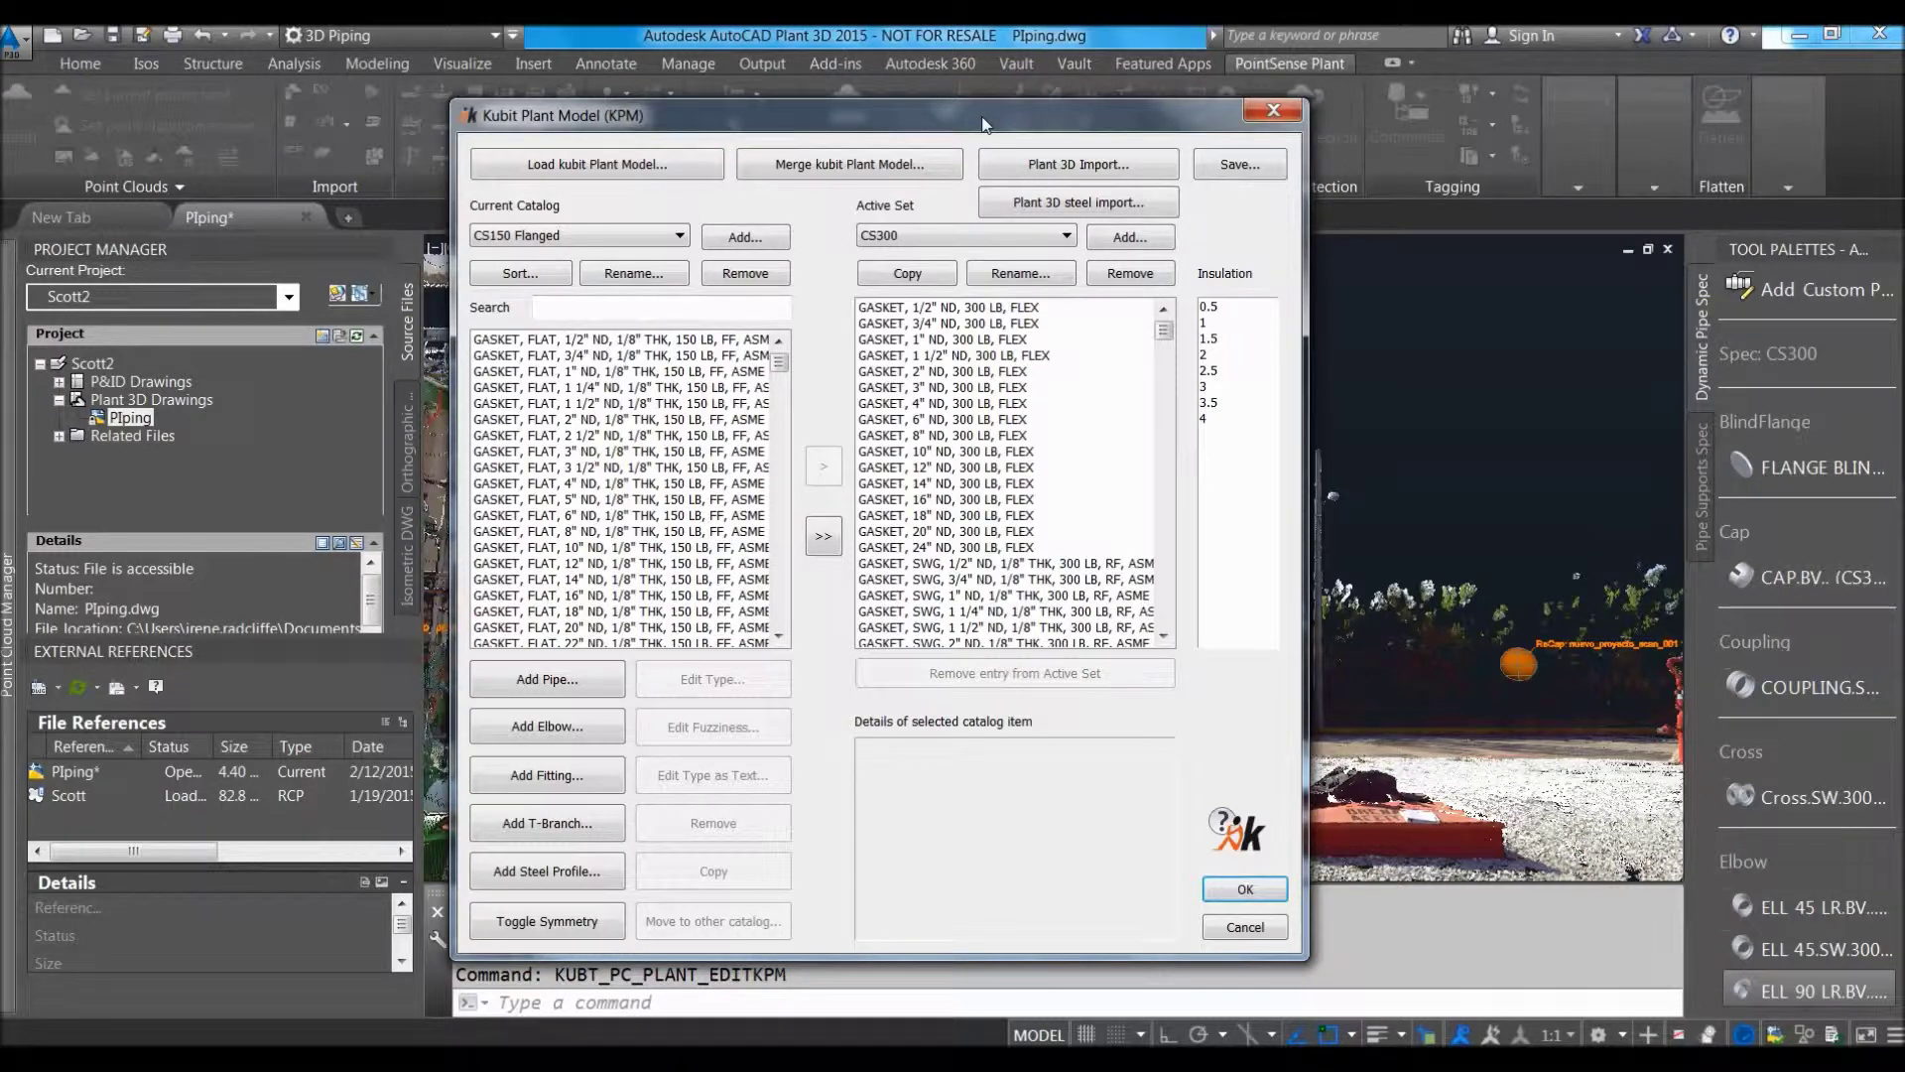
{"action": "key", "text": "Escape"}
Start a new Walk The Run from two points on the upper horizontal pipe, using PIPE, SEAMLESS, 10" ND, PE, ASME B36.10.
{"action": "left_click", "coordinate": [956, 112]}
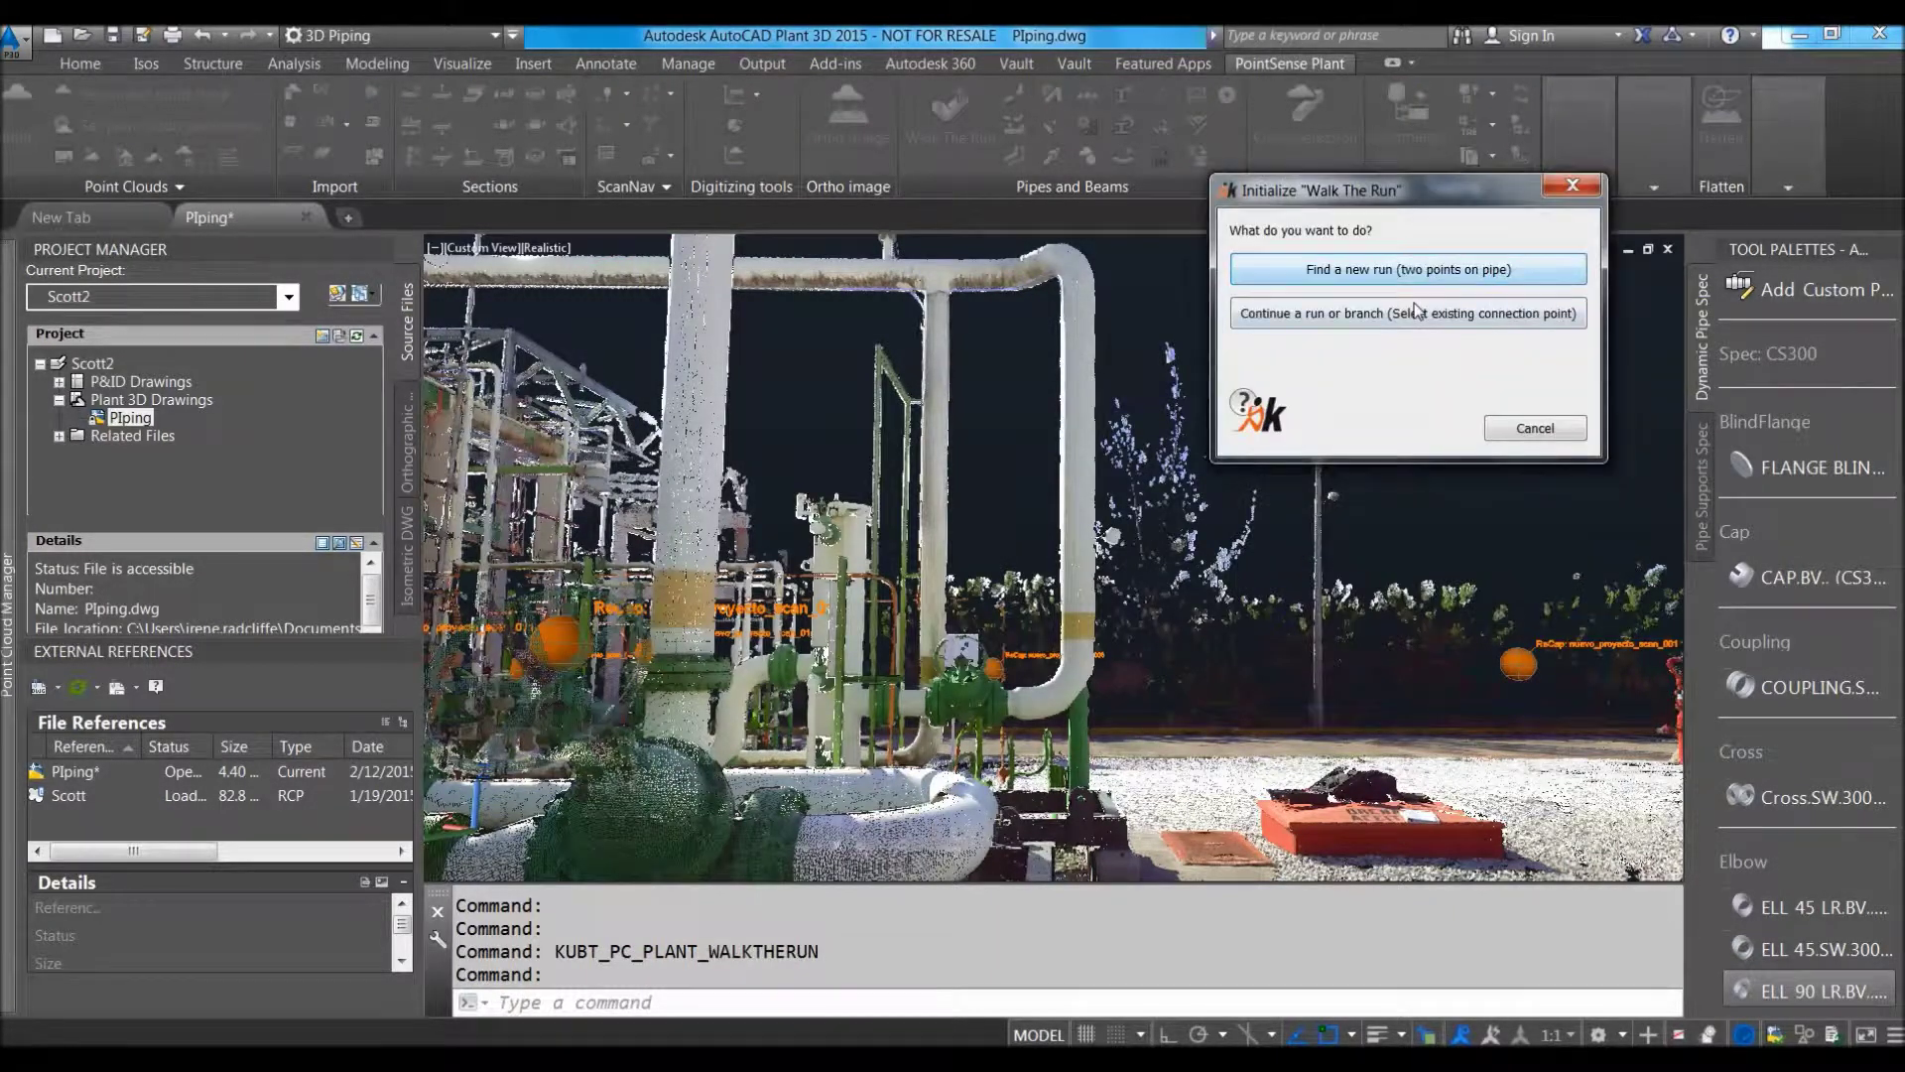
{"action": "left_click", "coordinate": [1404, 280]}
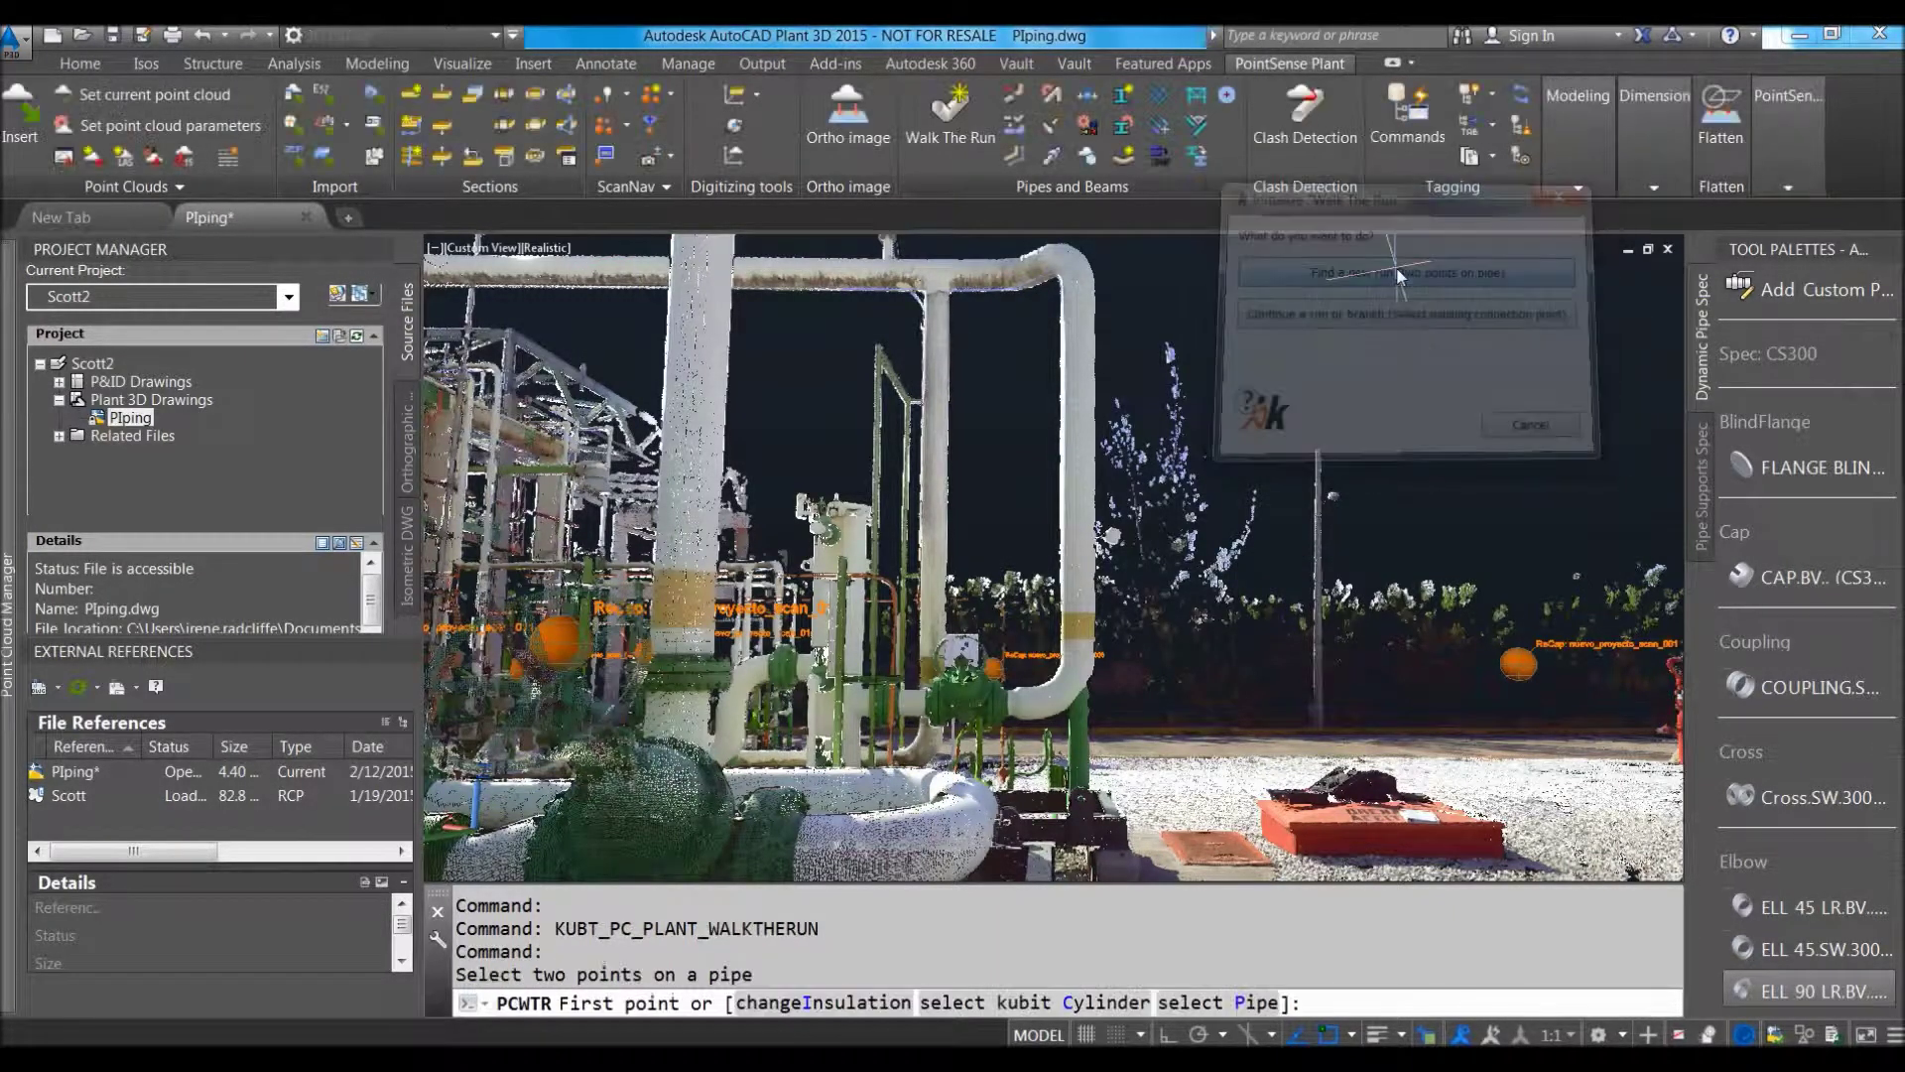
{"action": "left_click", "coordinate": [597, 270]}
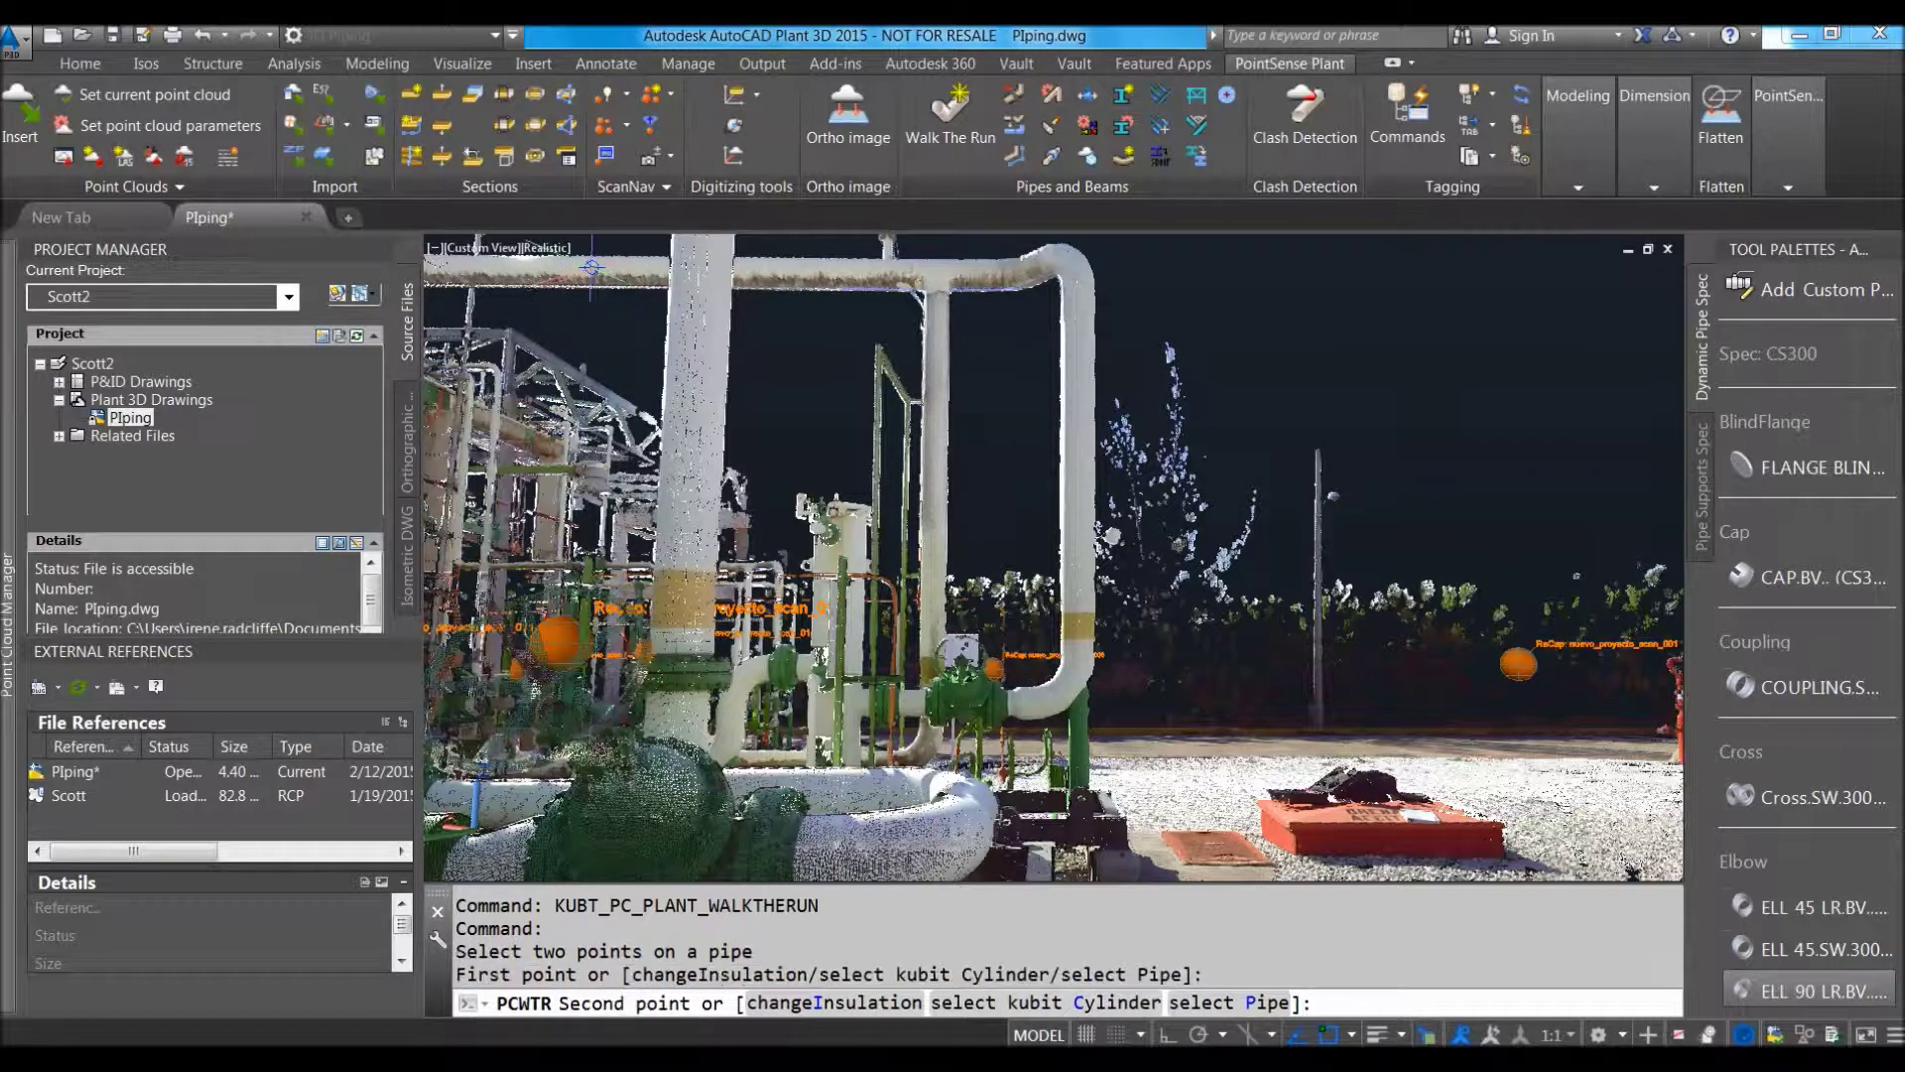
{"action": "left_click", "coordinate": [851, 270]}
{"action": "left_click_drag", "start_coordinate": [923, 402], "coordinate": [1264, 192]}
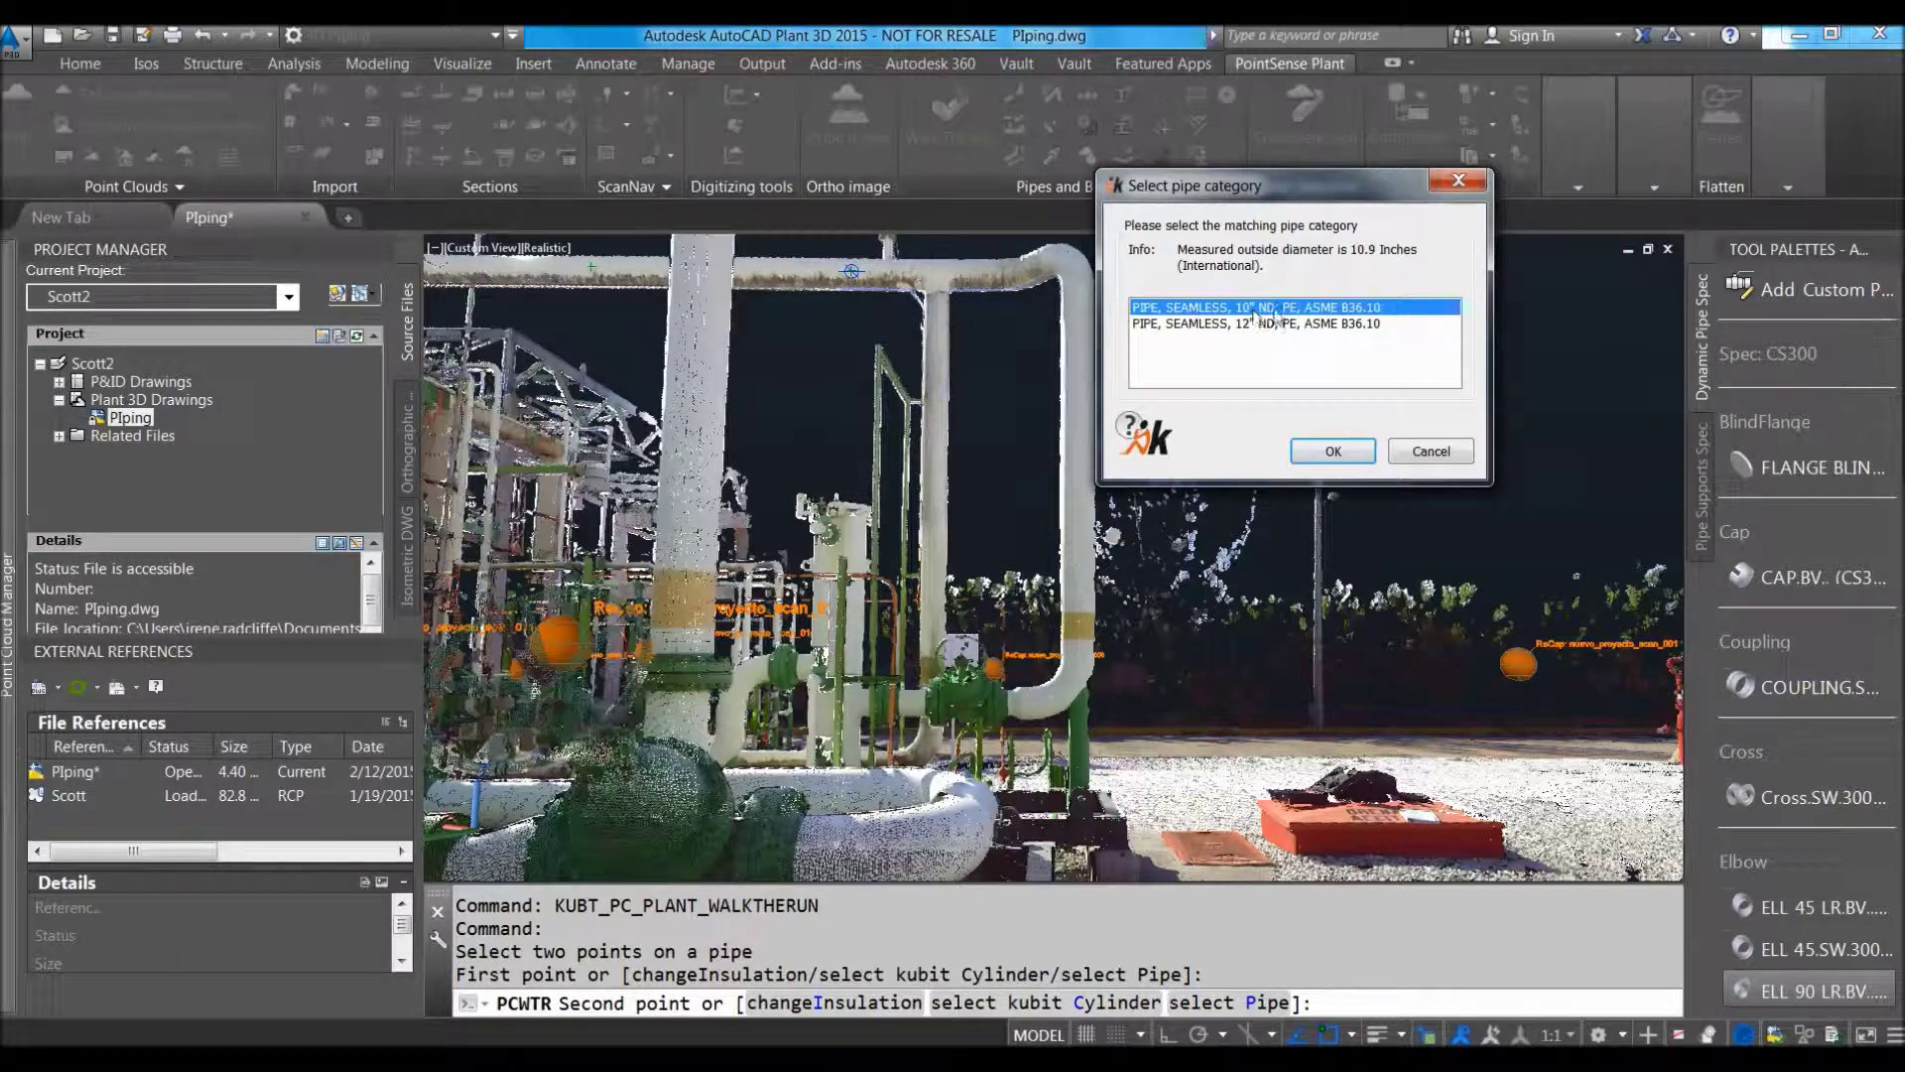
{"action": "left_click", "coordinate": [1332, 450]}
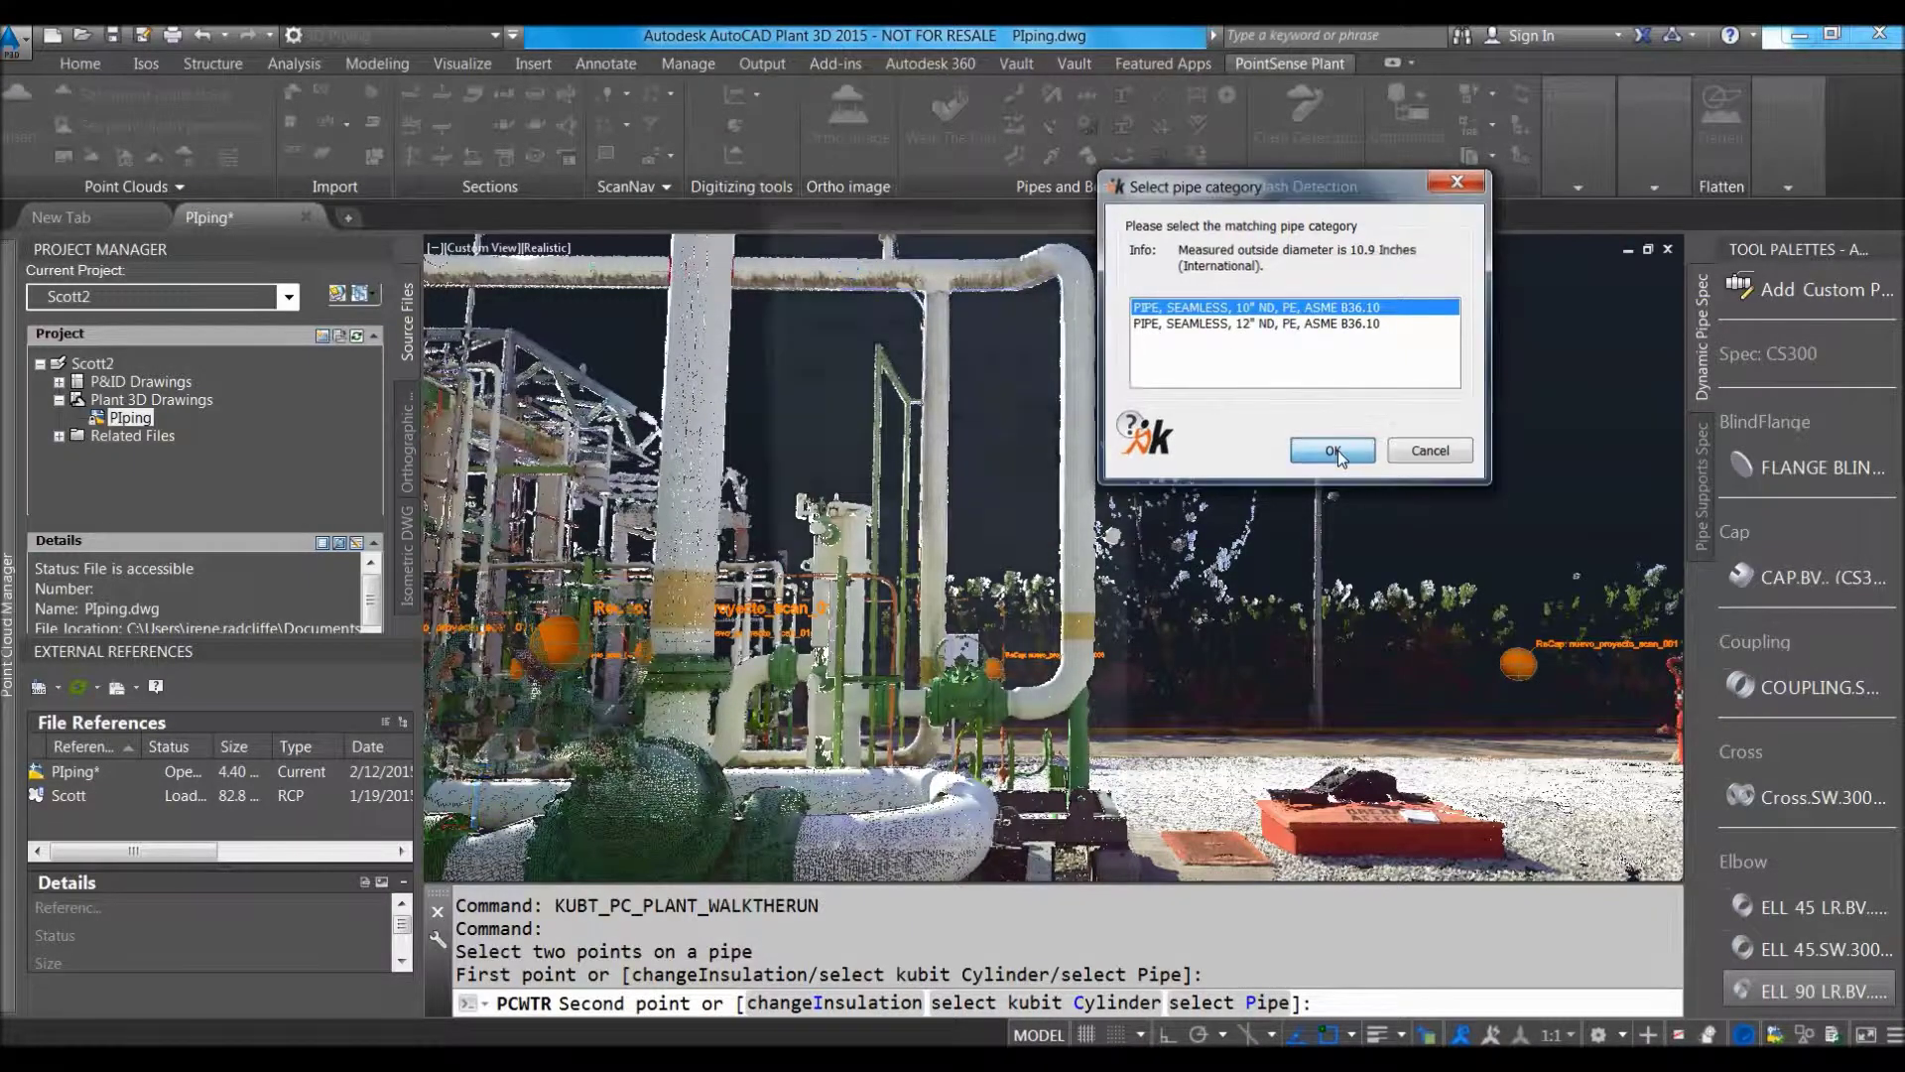
Pick two points on the vertical branch pipe and insert the matching TEE (RED), 10"X8" ND, BW, ASME B16.9 into the run.
{"action": "left_click_drag", "start_coordinate": [1006, 191], "coordinate": [1398, 146]}
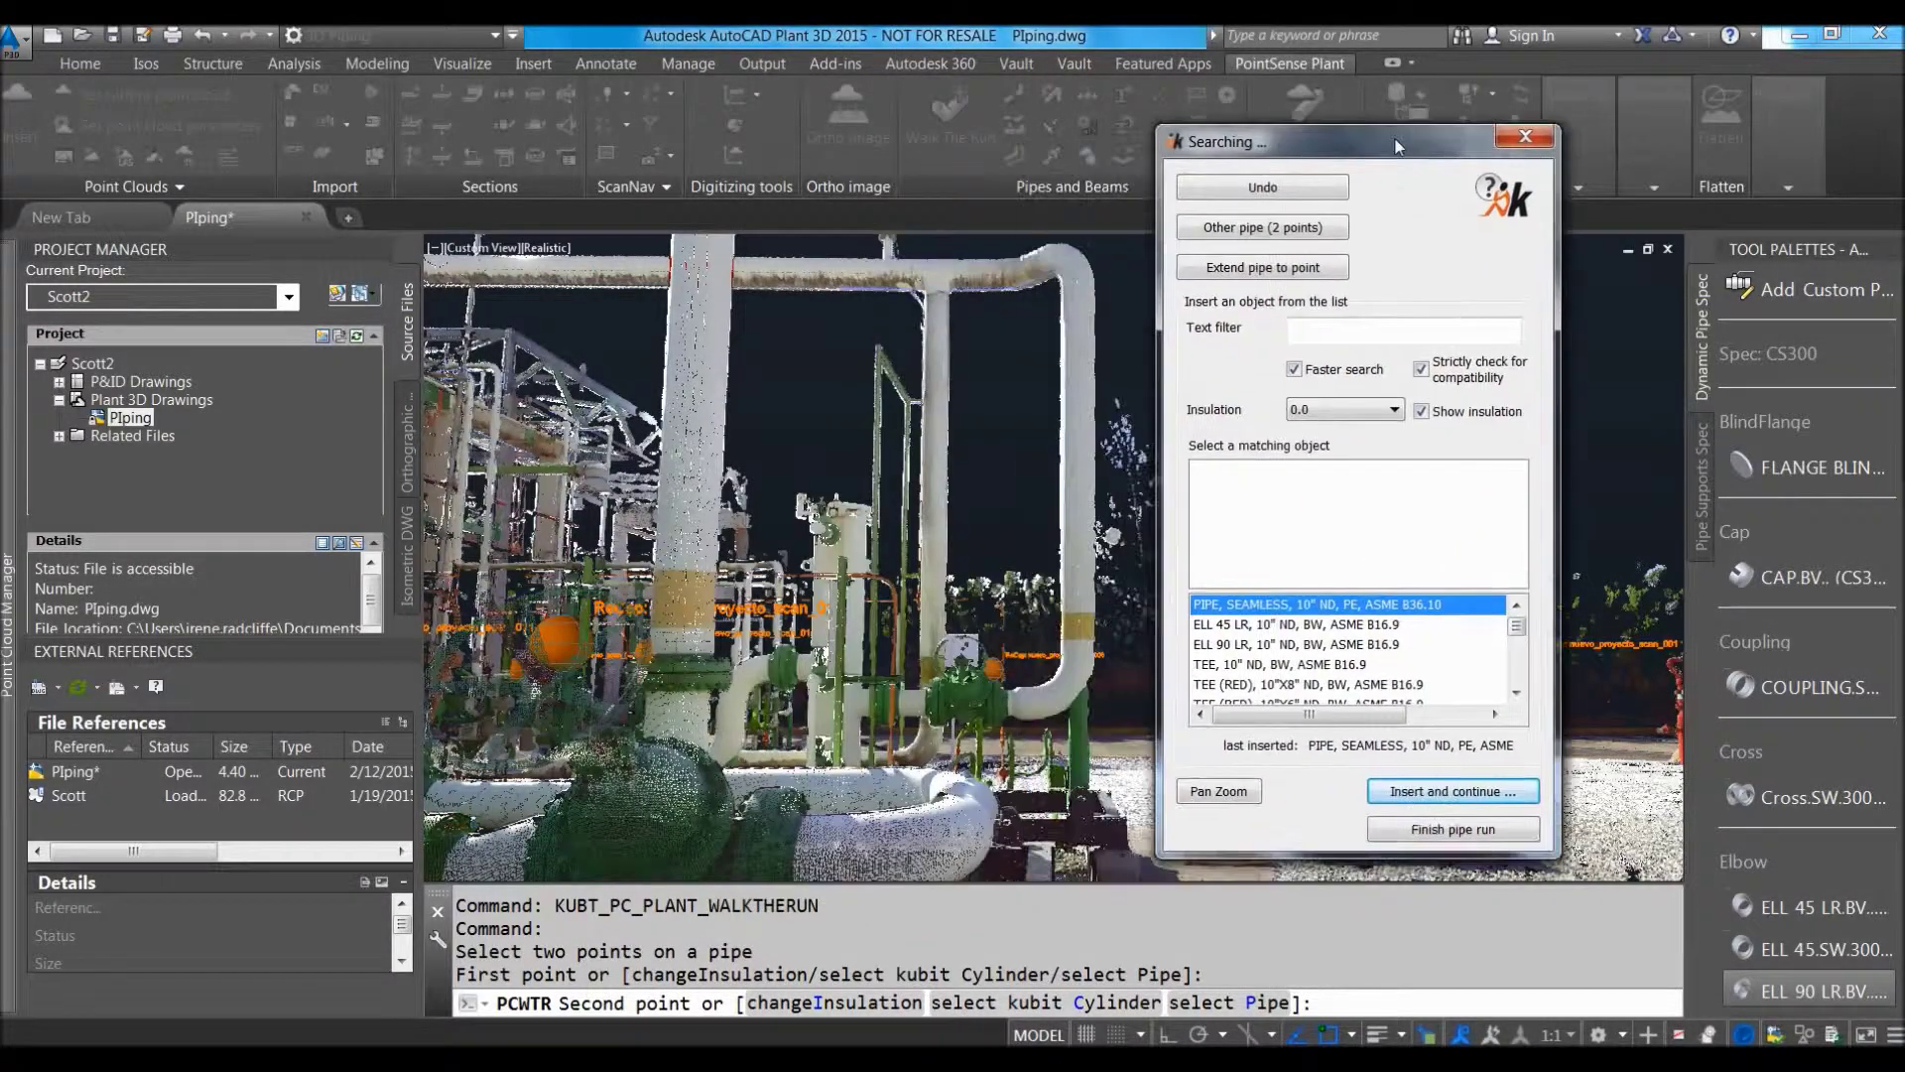
{"action": "key", "text": "Return"}
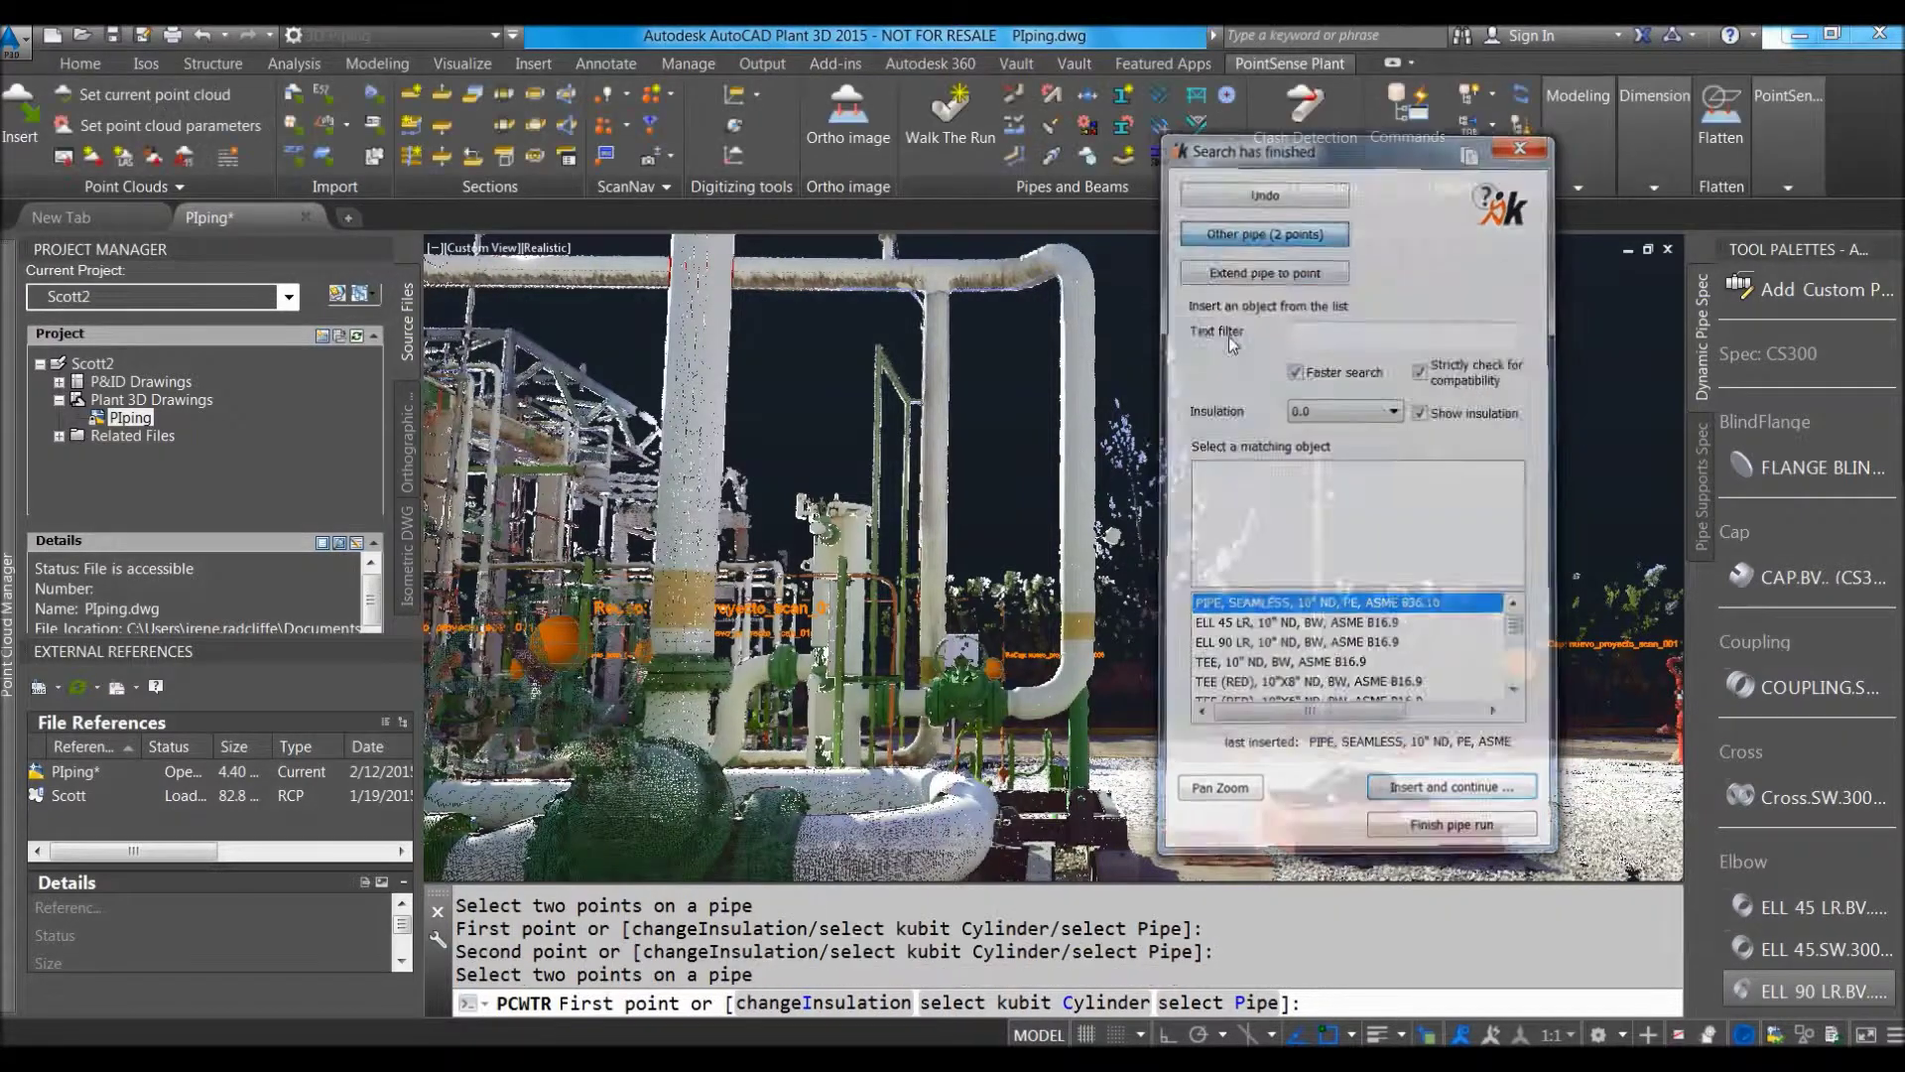
{"action": "left_click", "coordinate": [934, 365]}
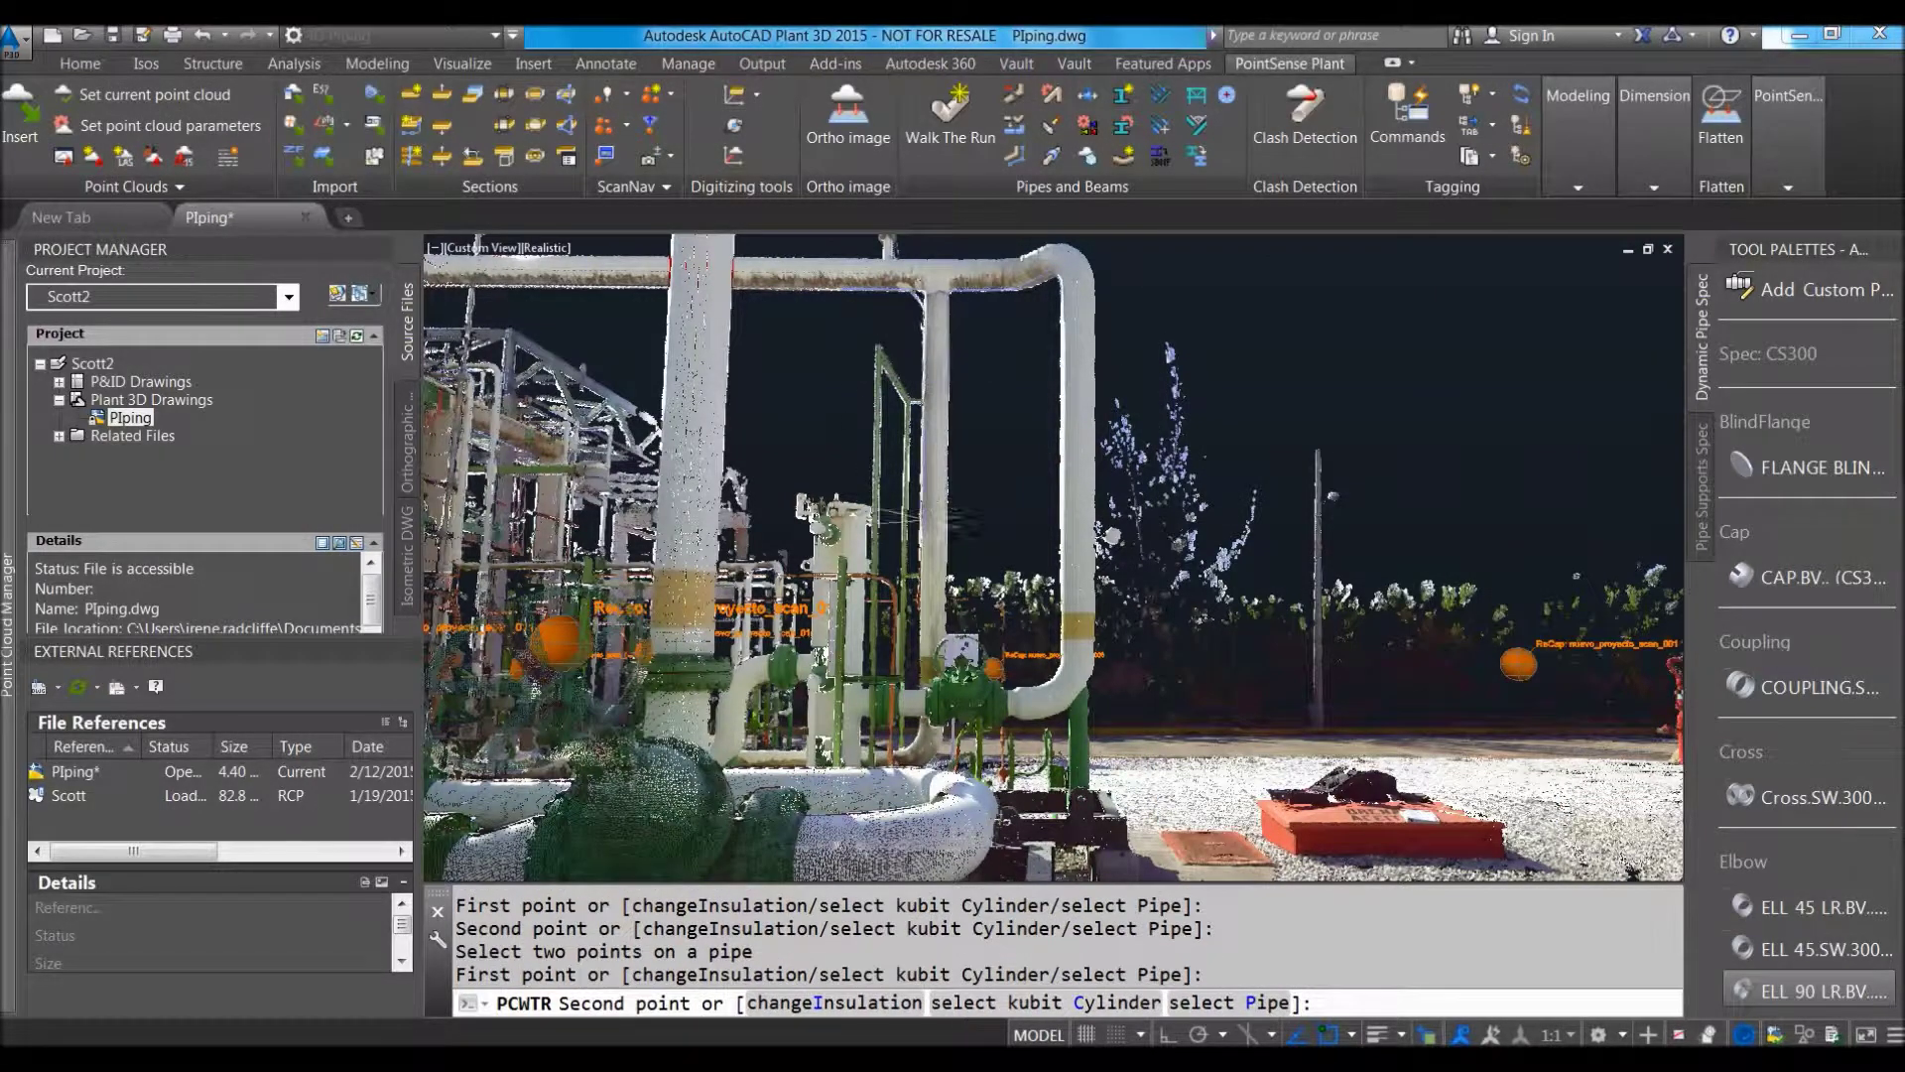
{"action": "left_click", "coordinate": [928, 586]}
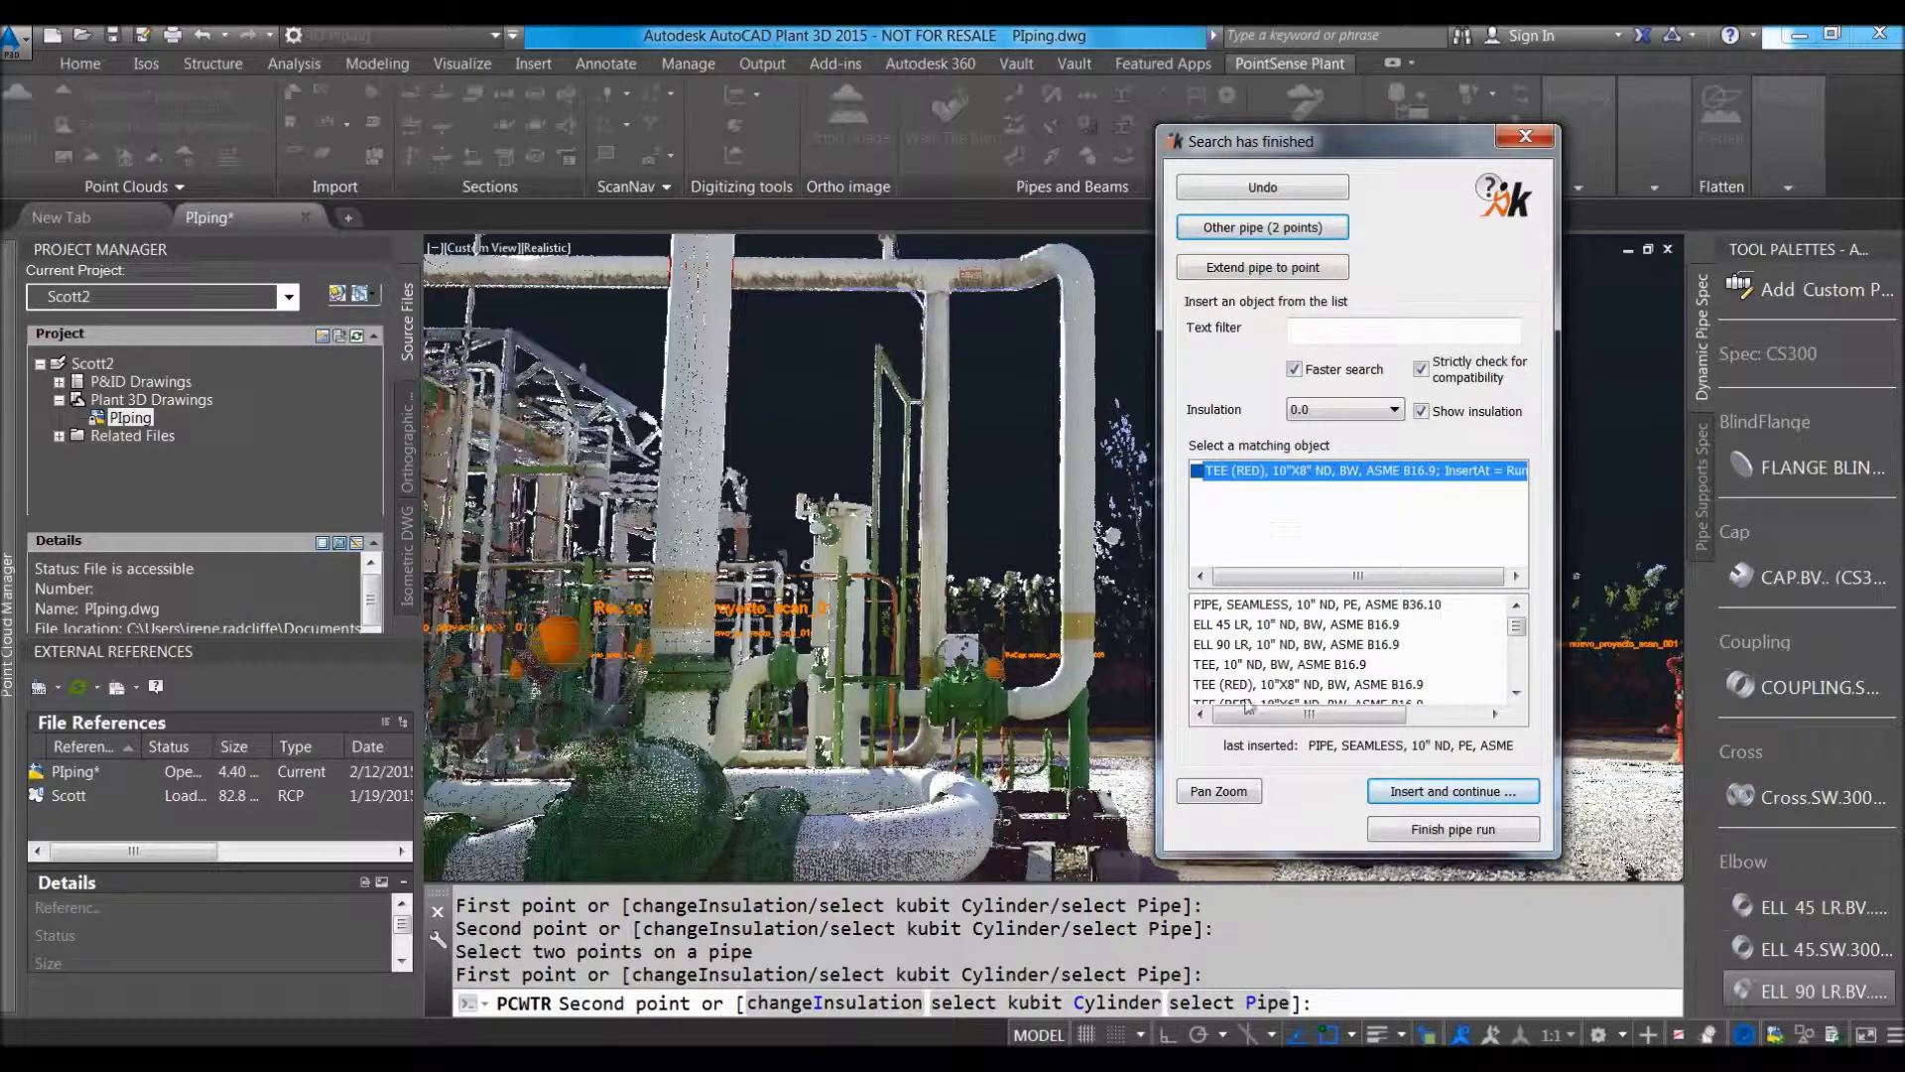
{"action": "left_click", "coordinate": [1465, 794]}
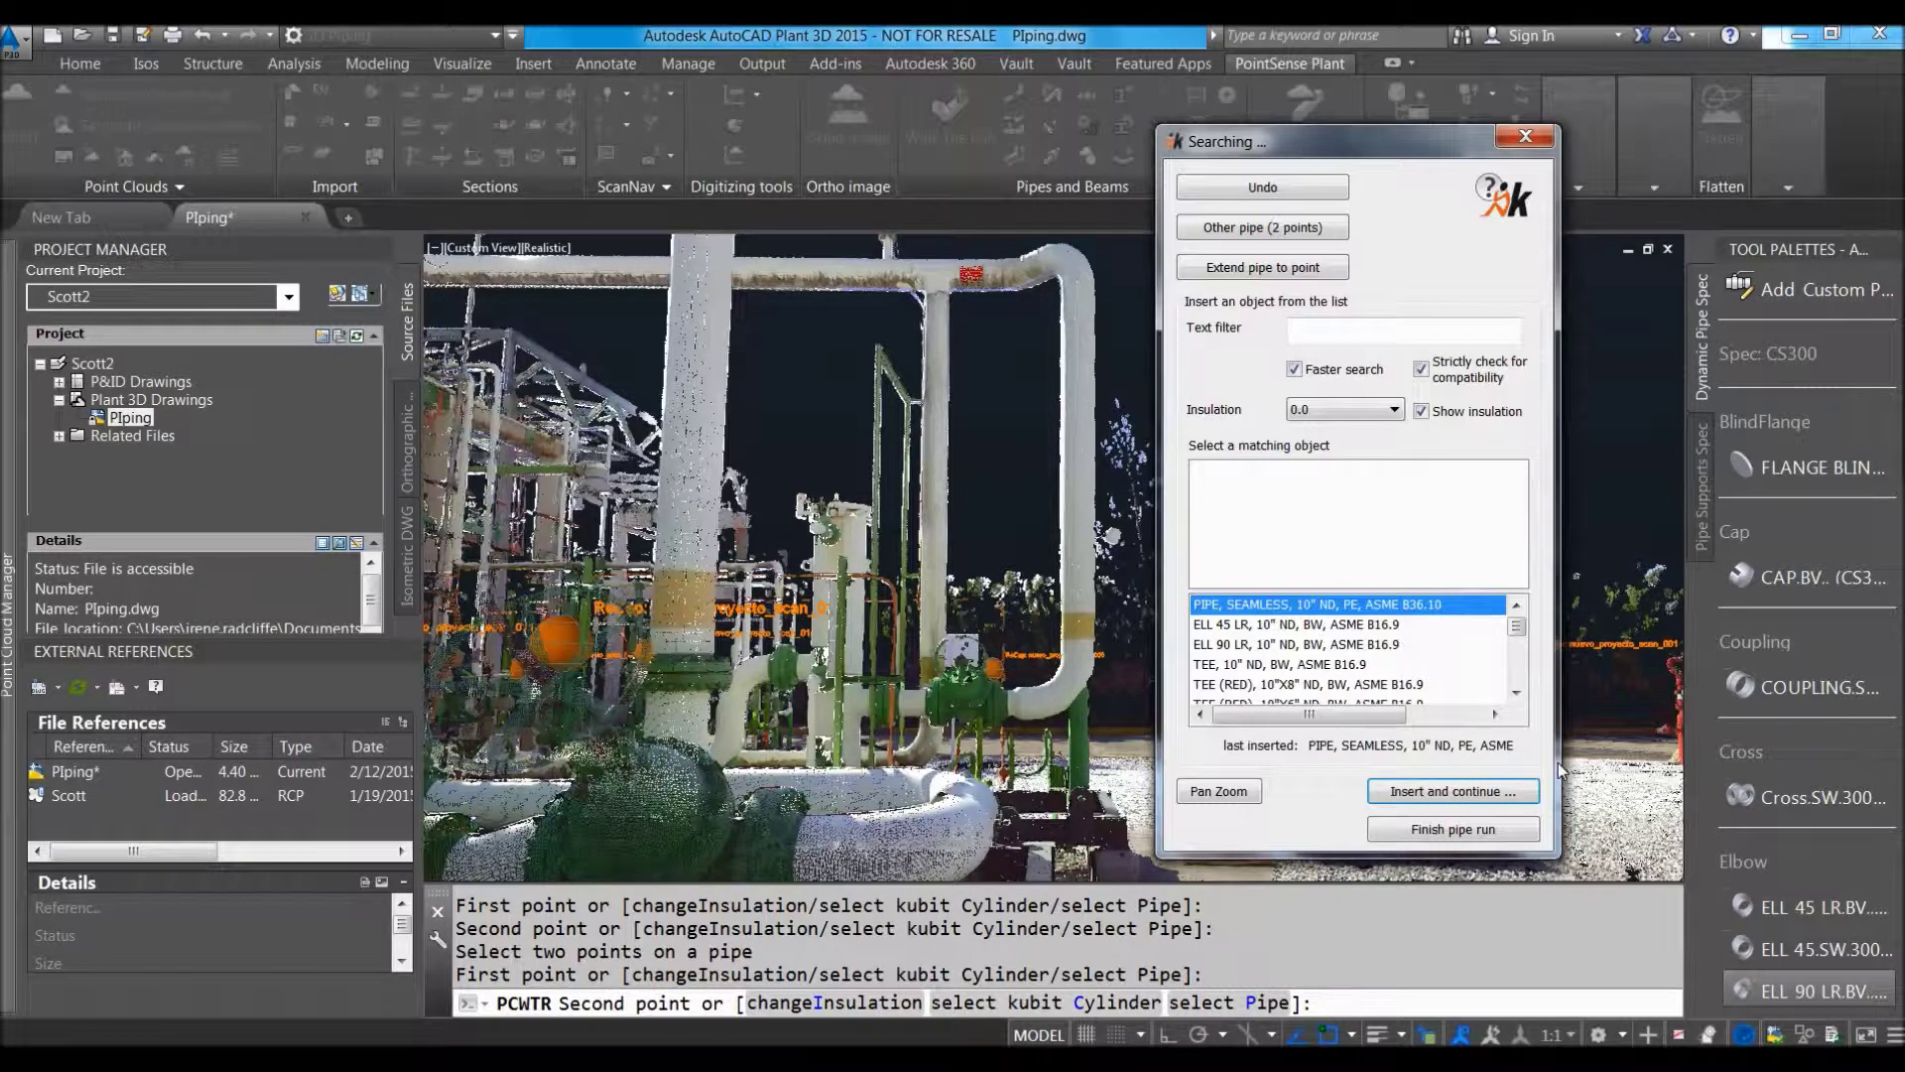
Continue the run past the tee with the matching ELL 45 LR, 10" ND and ELL 90 LR, 10" ND elbows.
{"action": "left_click_drag", "start_coordinate": [1369, 149], "coordinate": [1455, 126]}
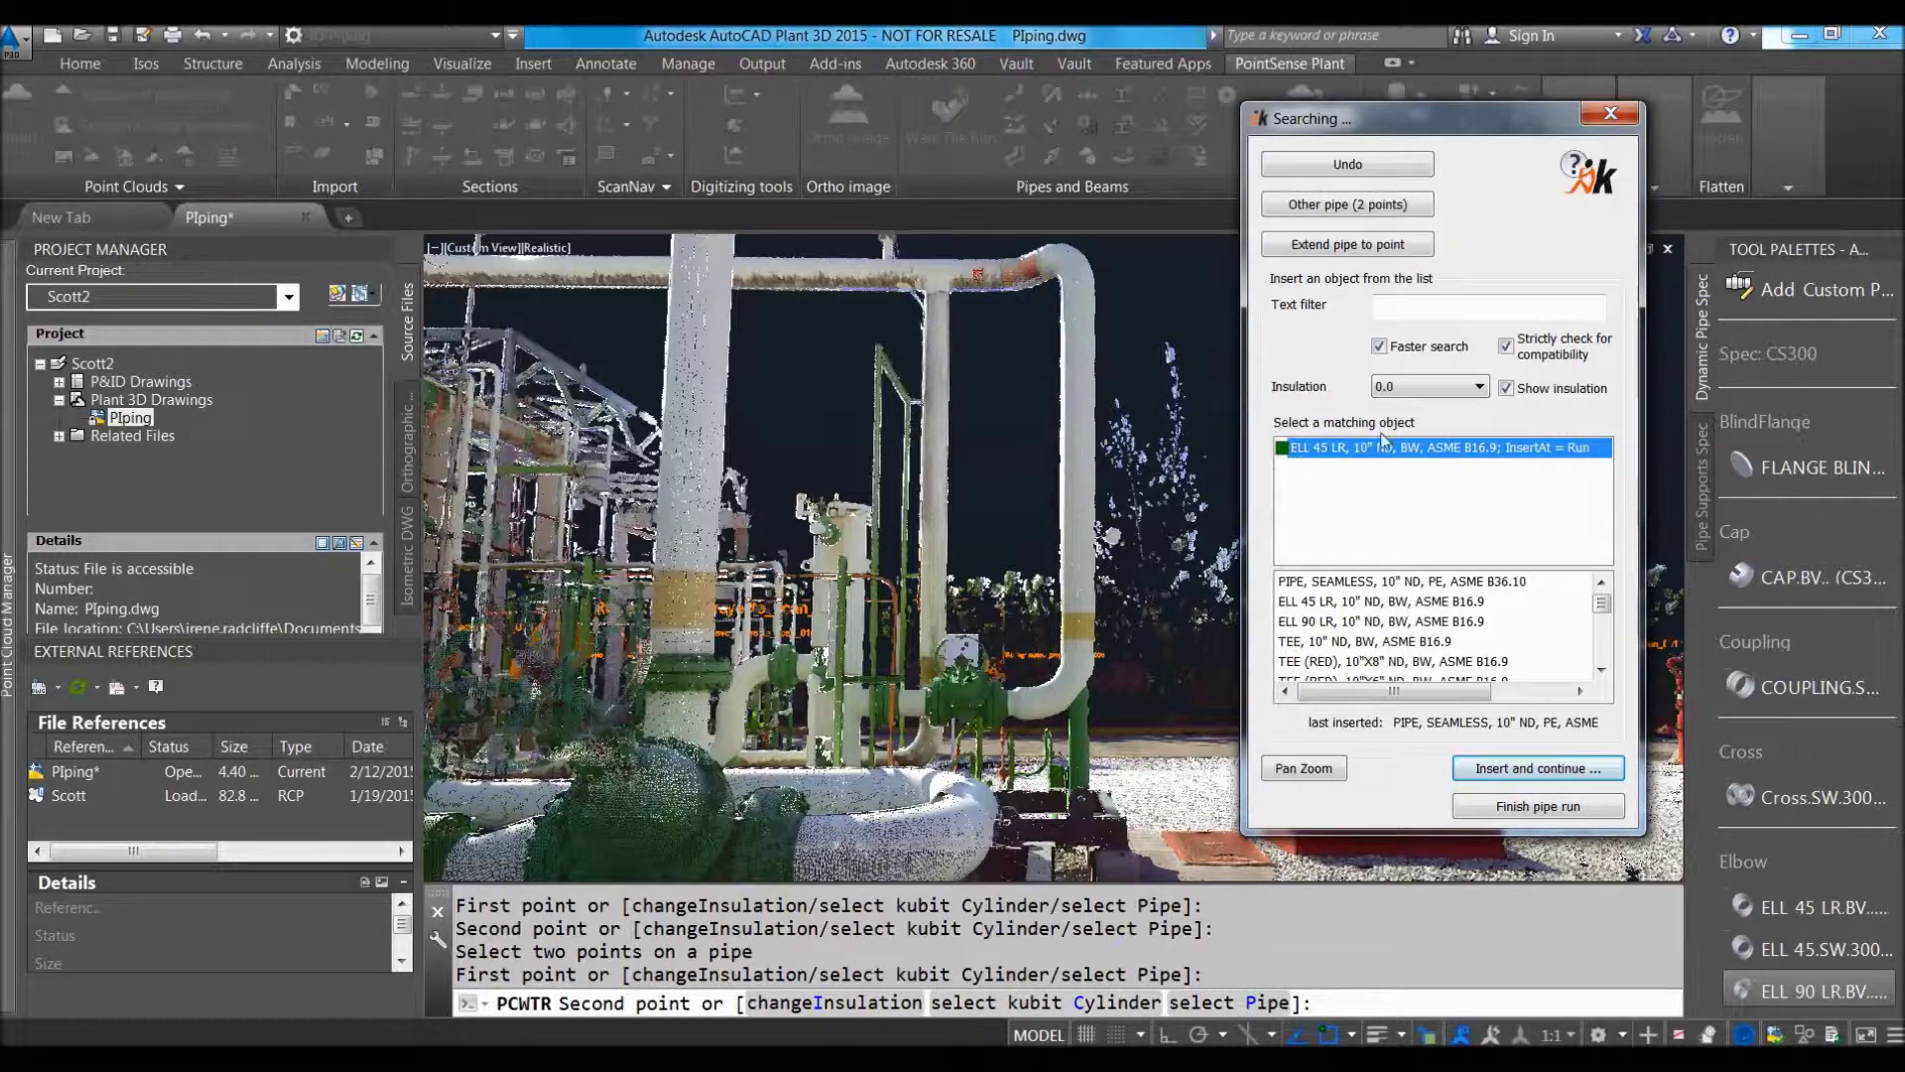
{"action": "left_click", "coordinate": [1503, 786]}
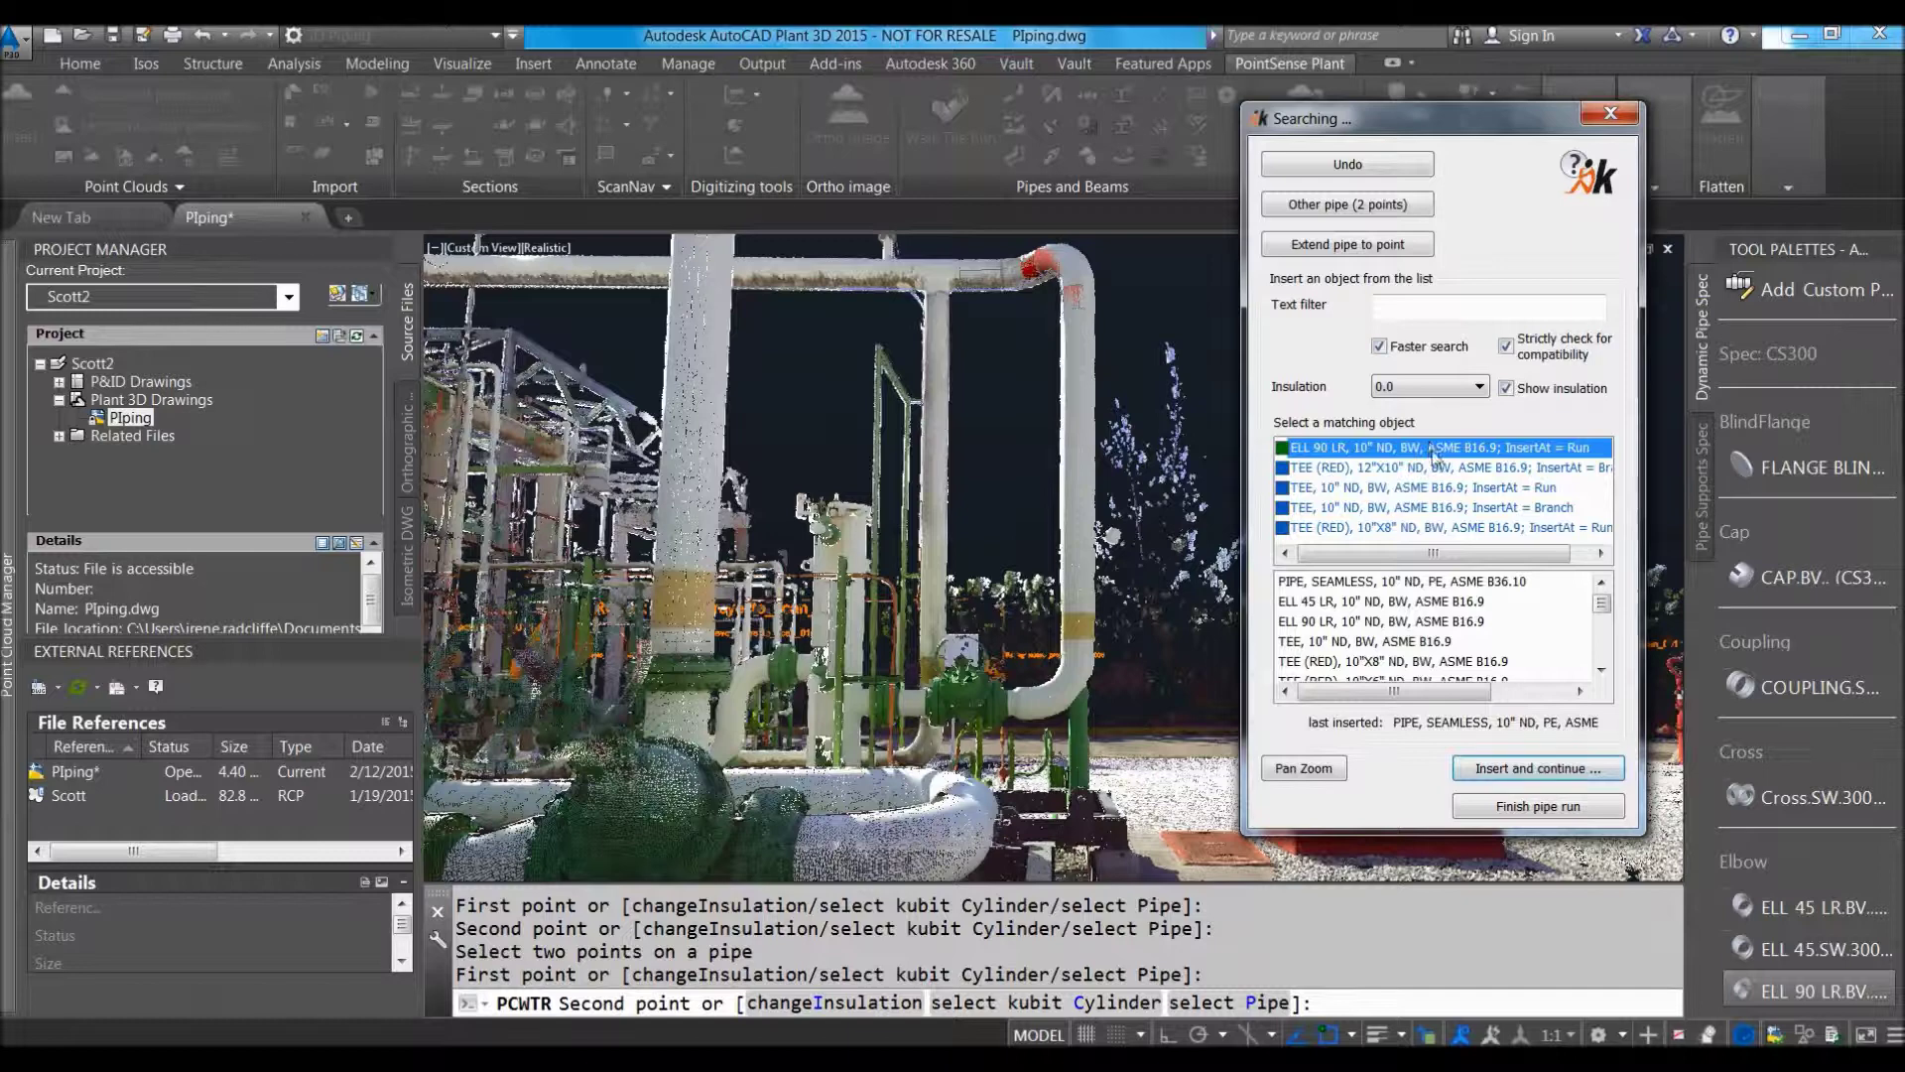
{"action": "left_click", "coordinate": [1582, 774]}
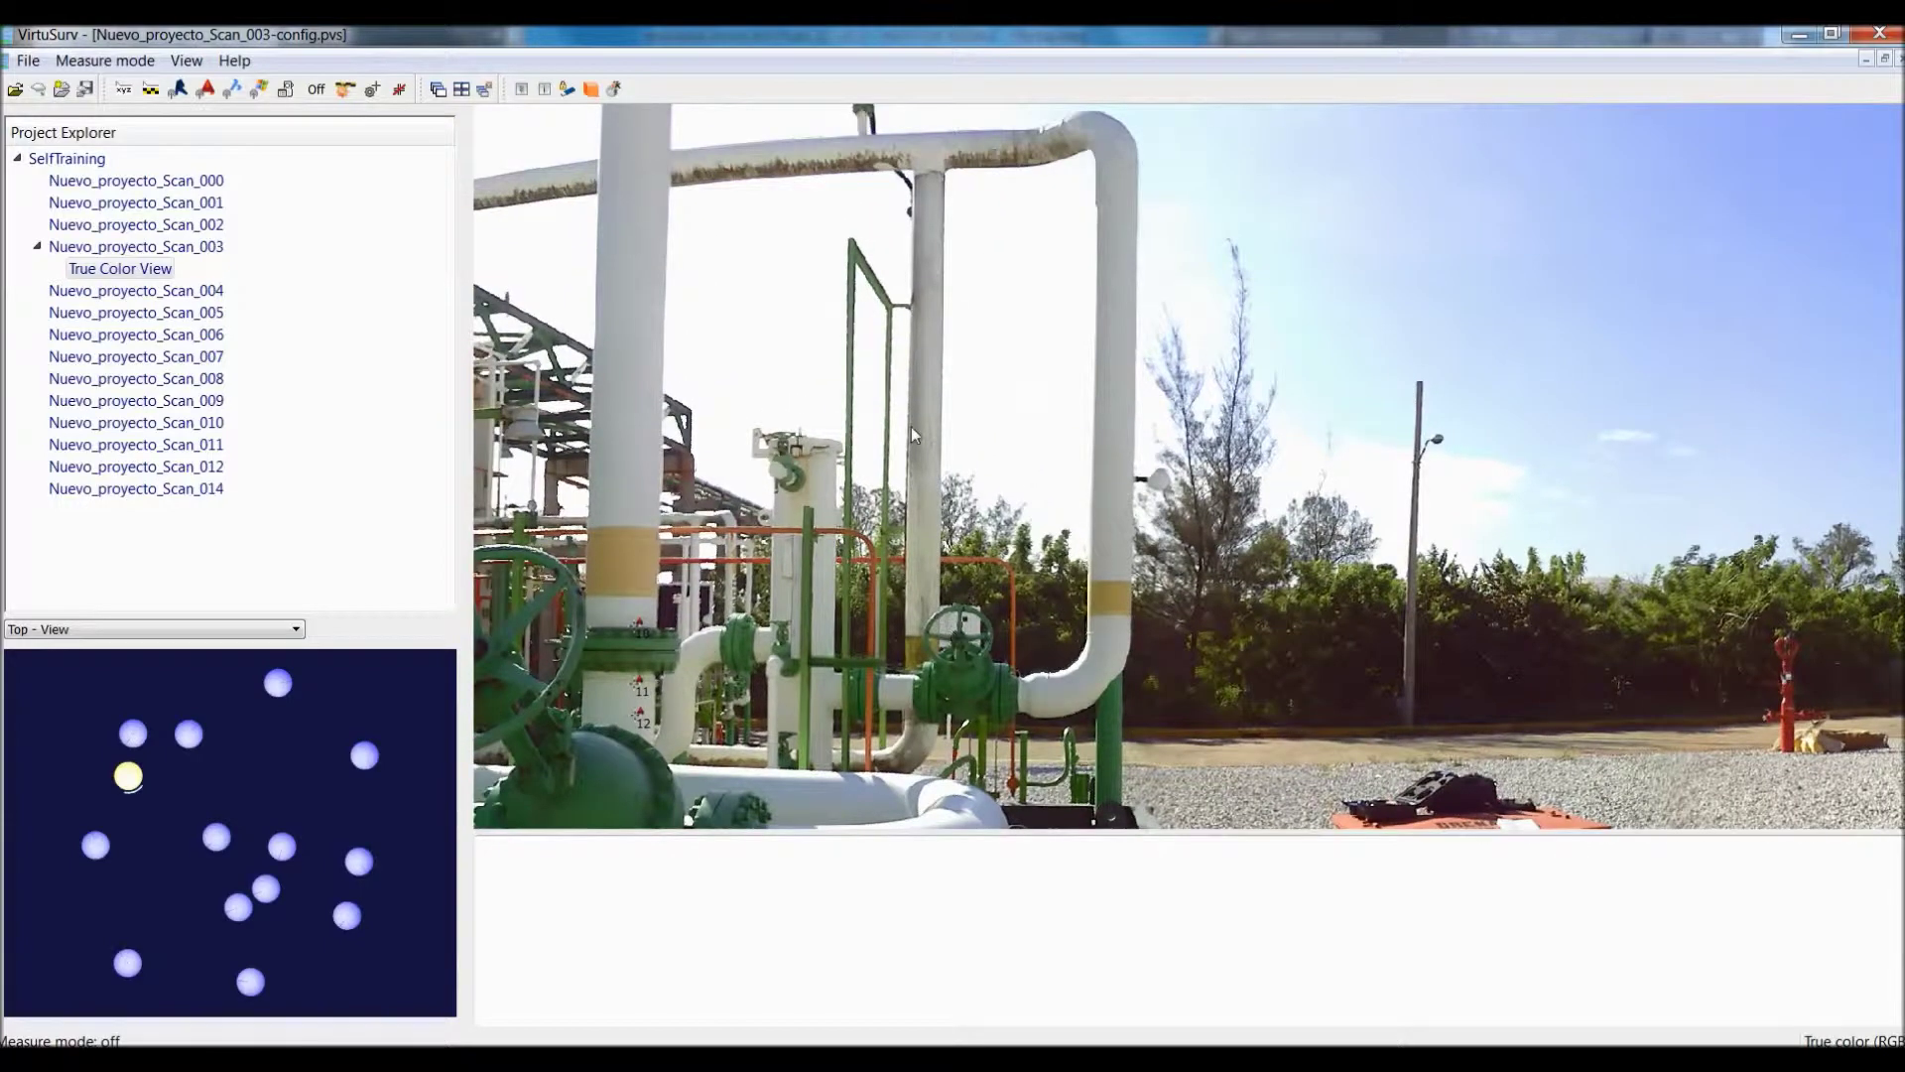
In VirtuSurv, inspect the pipe's tee and lower elbow in Scan_003, set the measure mode to Send to AutoCAD and activate a point macro.
{"action": "scroll", "coordinate": [923, 260], "scroll_direction": "up", "scroll_amount": 5}
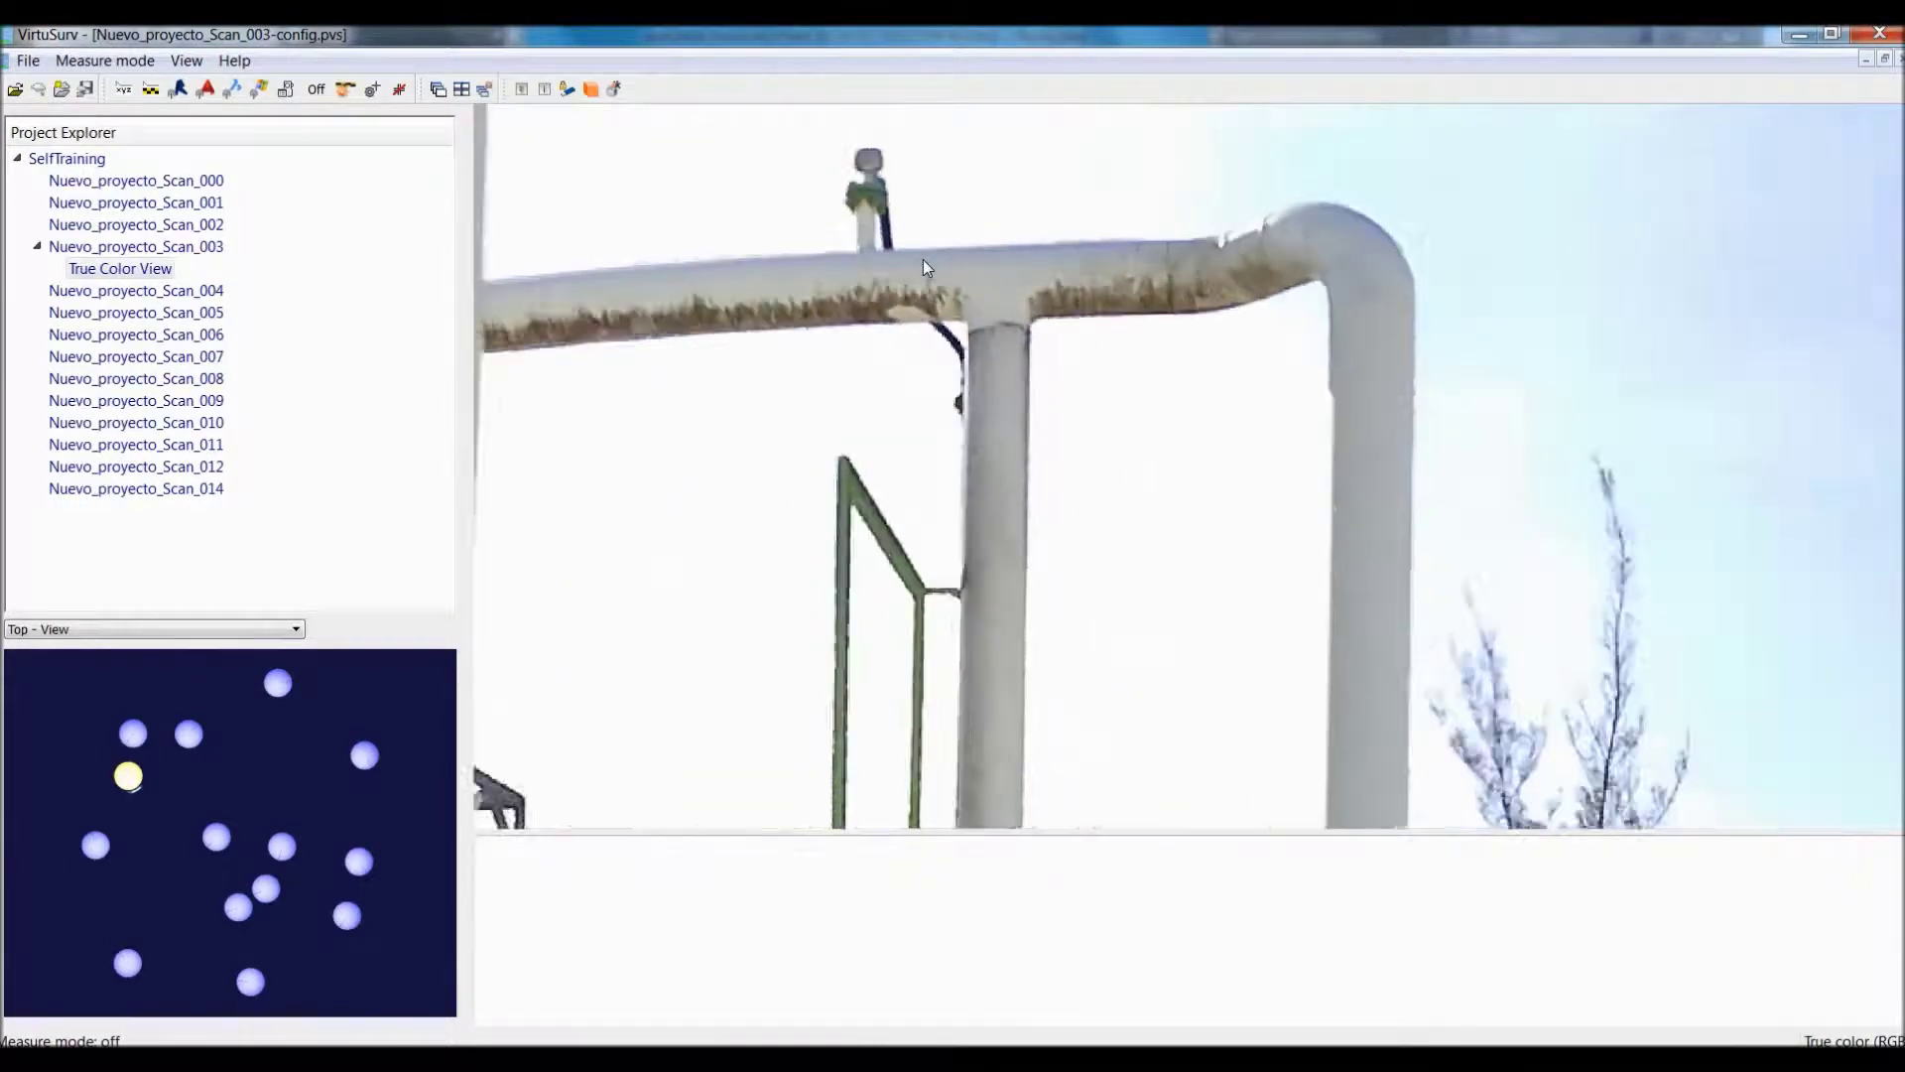
{"action": "scroll", "coordinate": [923, 259], "scroll_direction": "down", "scroll_amount": 5}
{"action": "left_click_drag", "start_coordinate": [1254, 668], "coordinate": [1086, 401]}
{"action": "scroll", "coordinate": [1082, 426], "scroll_direction": "up", "scroll_amount": 5}
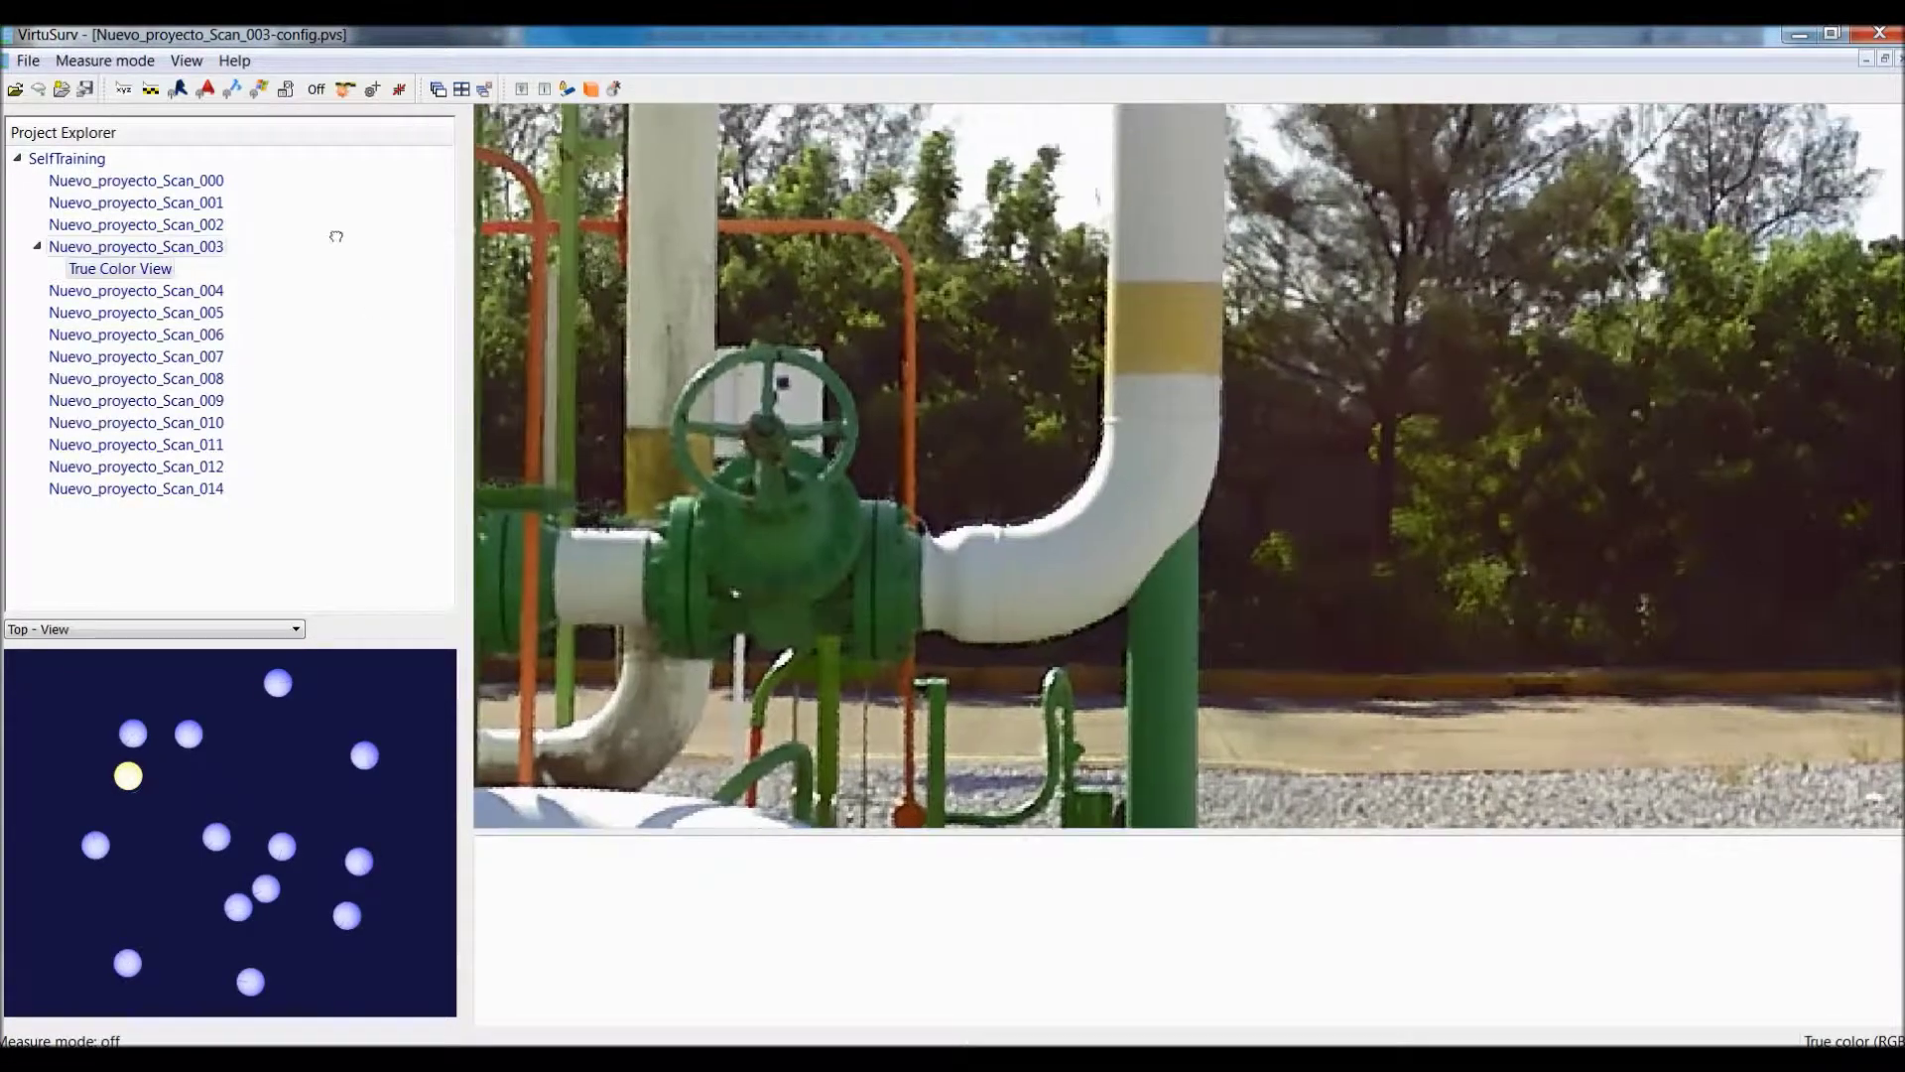
{"action": "left_click", "coordinate": [206, 88]}
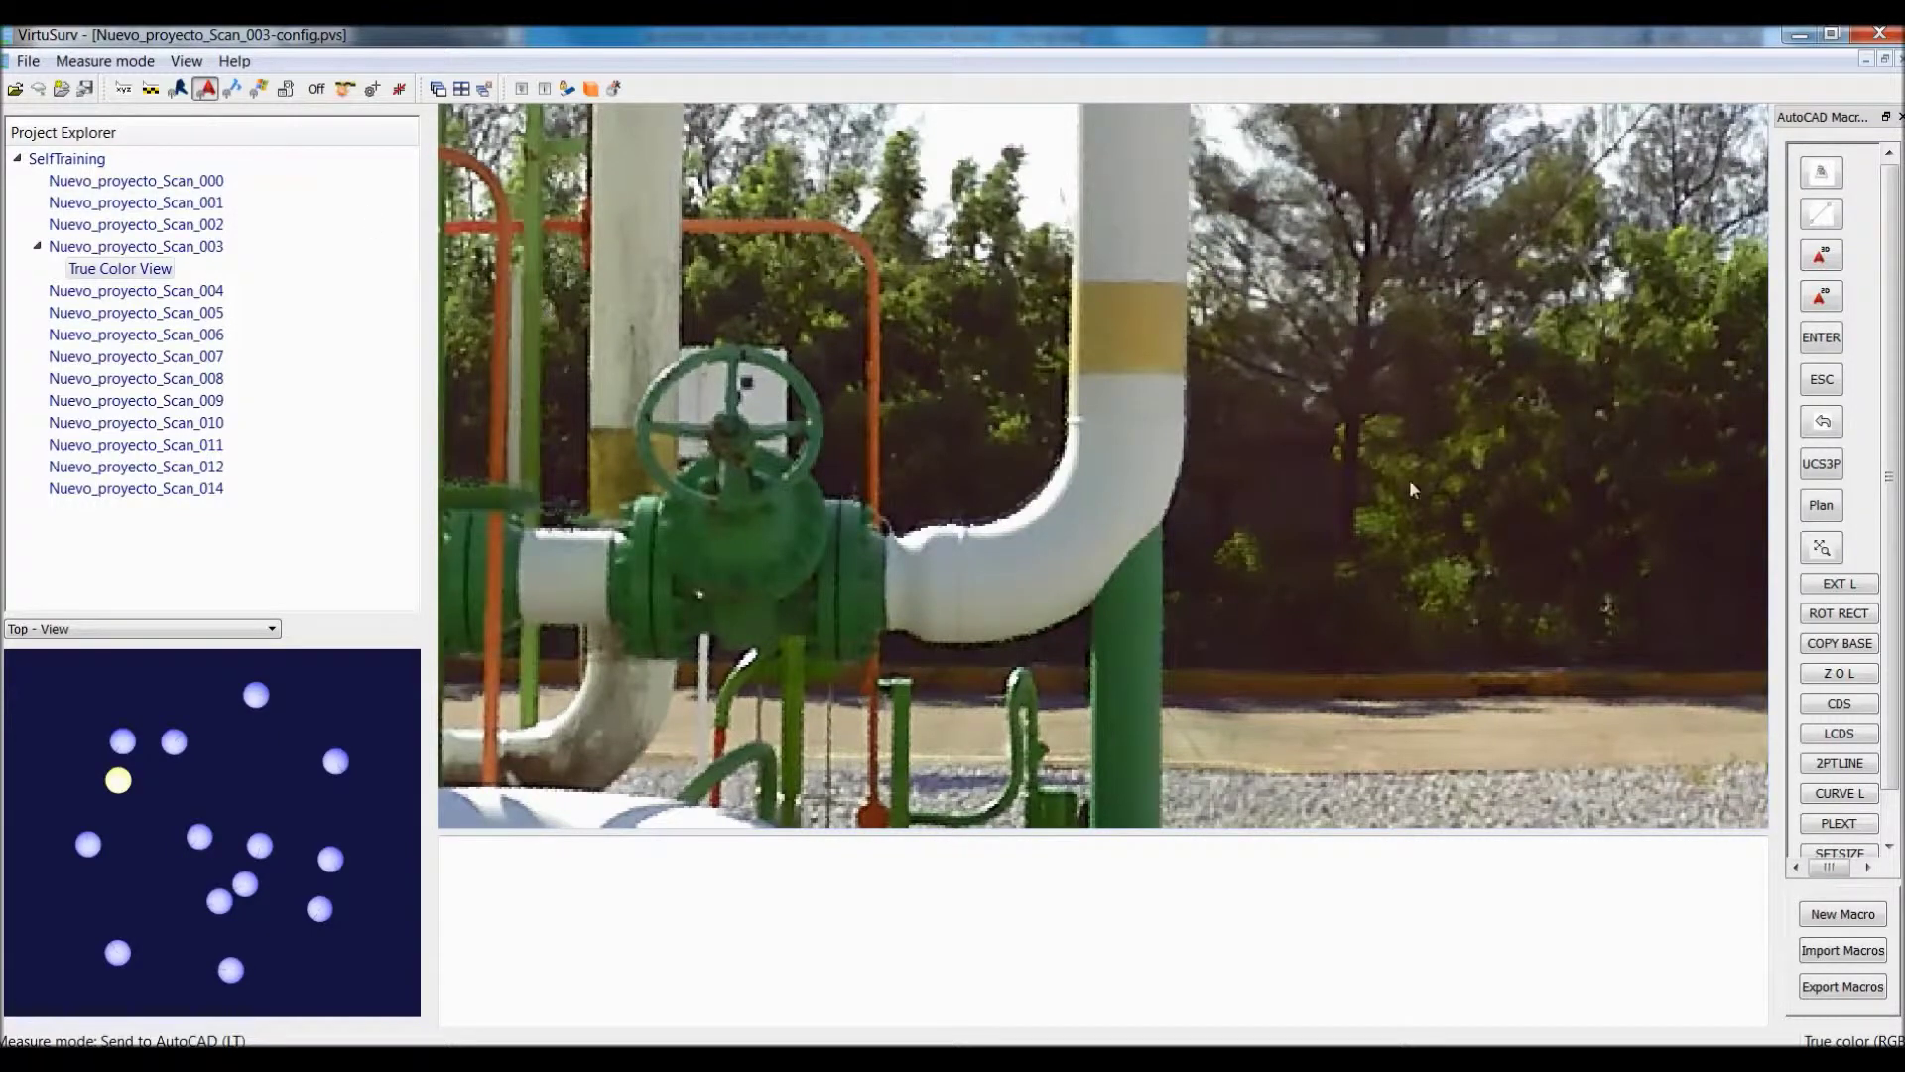
{"action": "left_click", "coordinate": [1823, 296]}
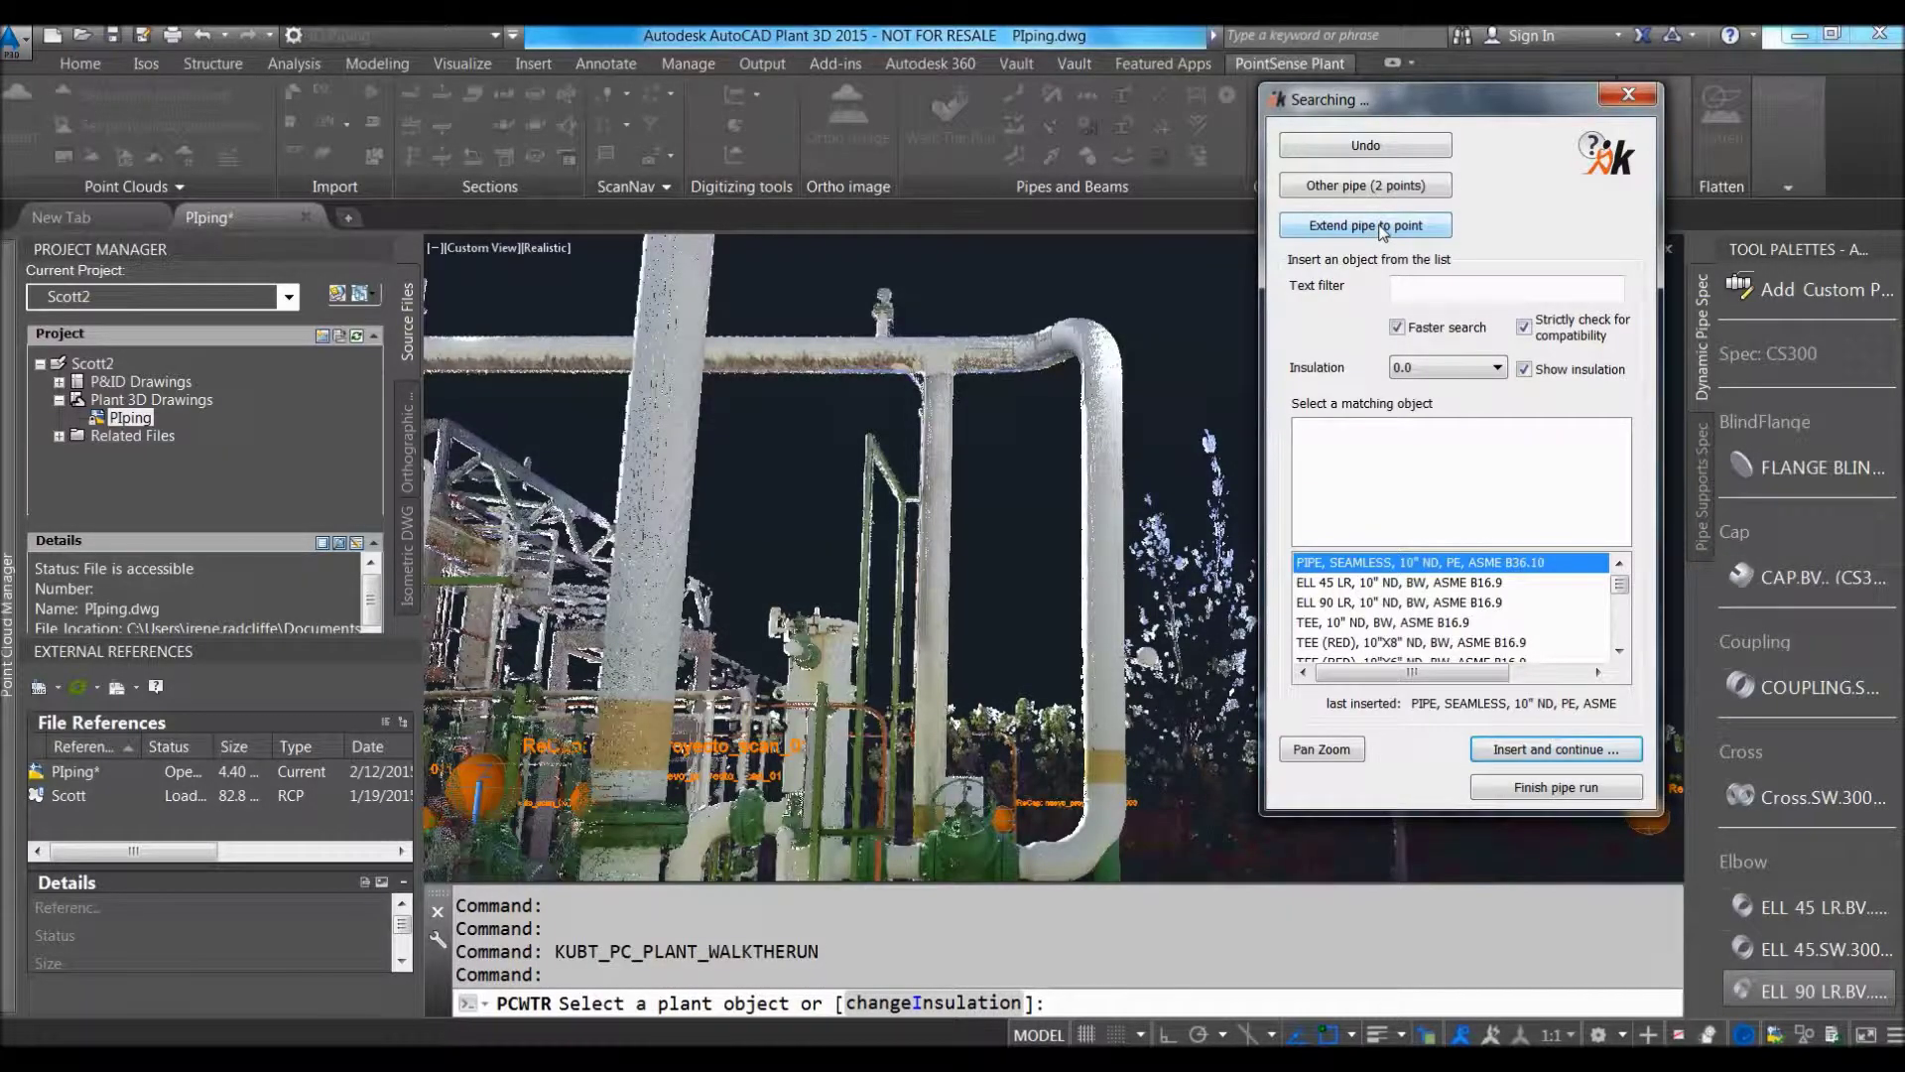
Extend the vertical pipe down to the weld above the lower elbow, using points picked on the pipe in VirtuSurv.
{"action": "left_click", "coordinate": [1379, 227]}
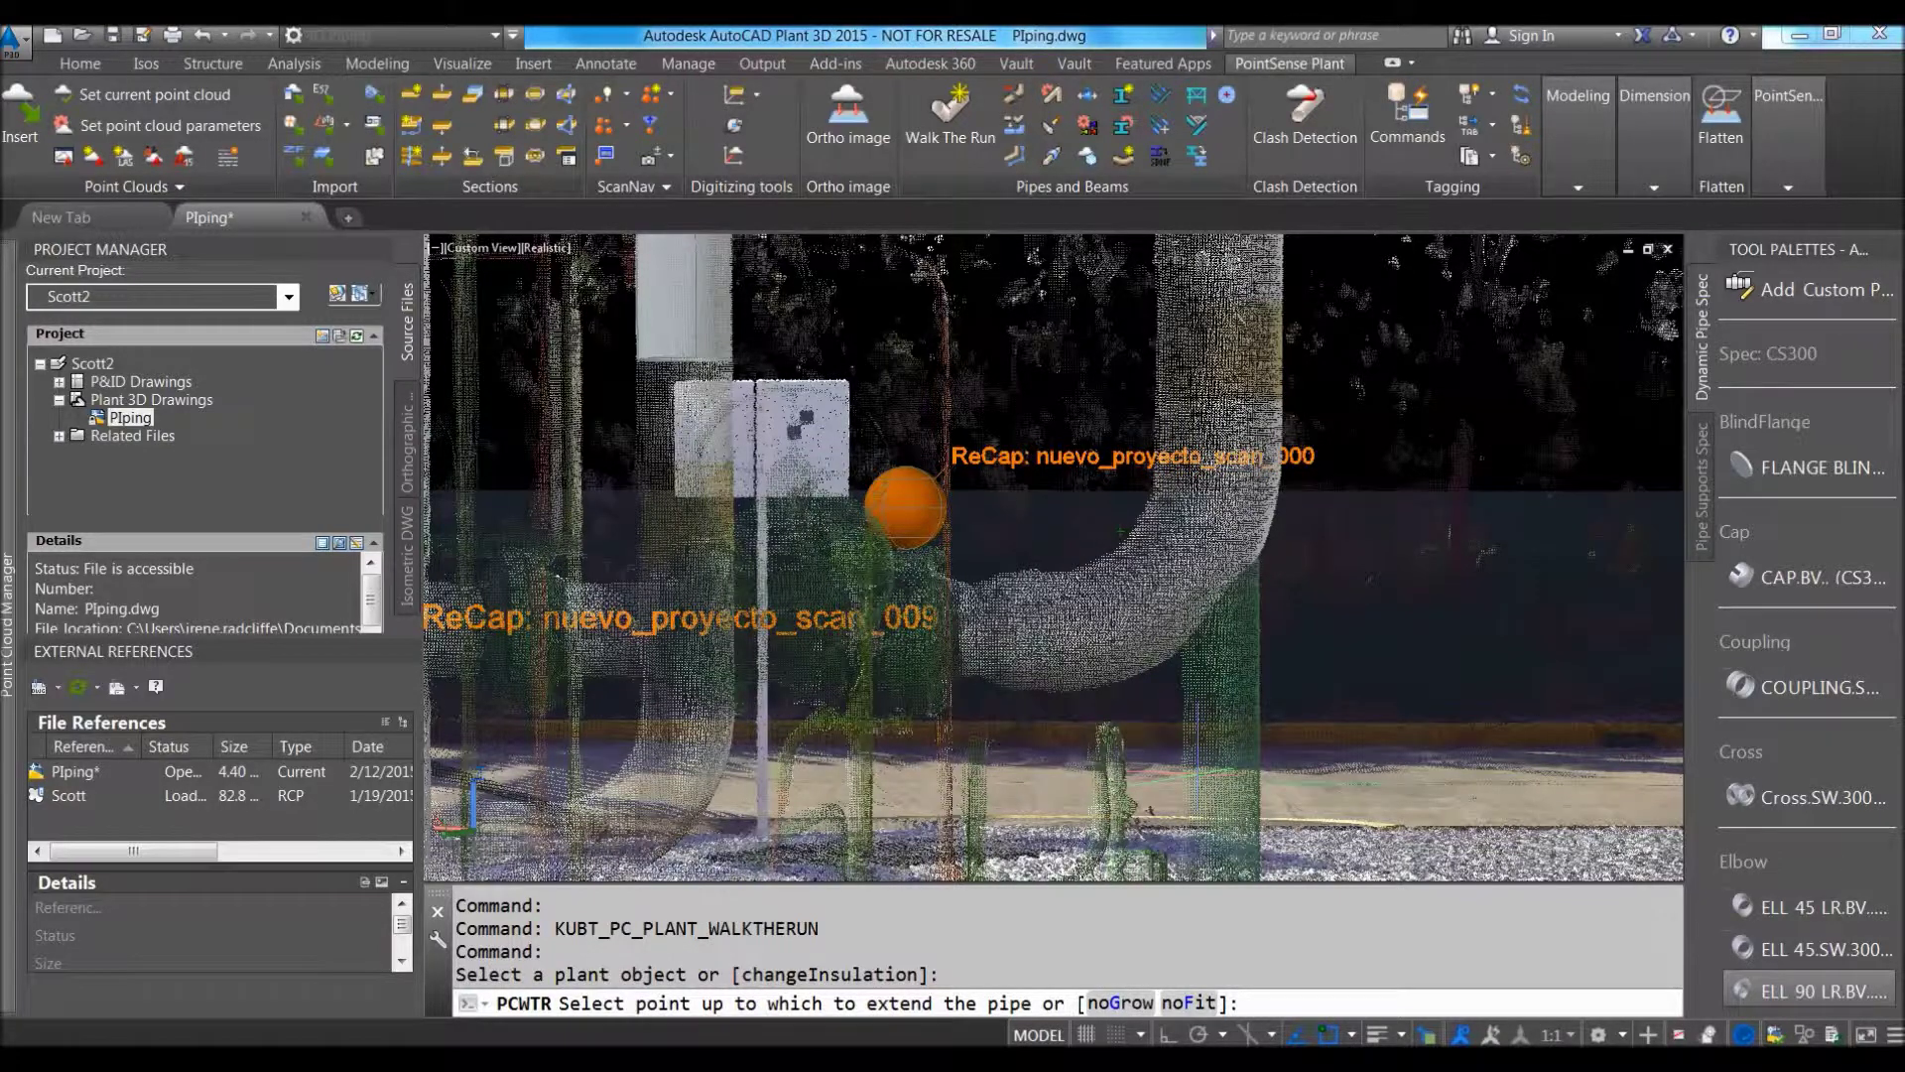
{"action": "key", "text": "alt+Tab"}
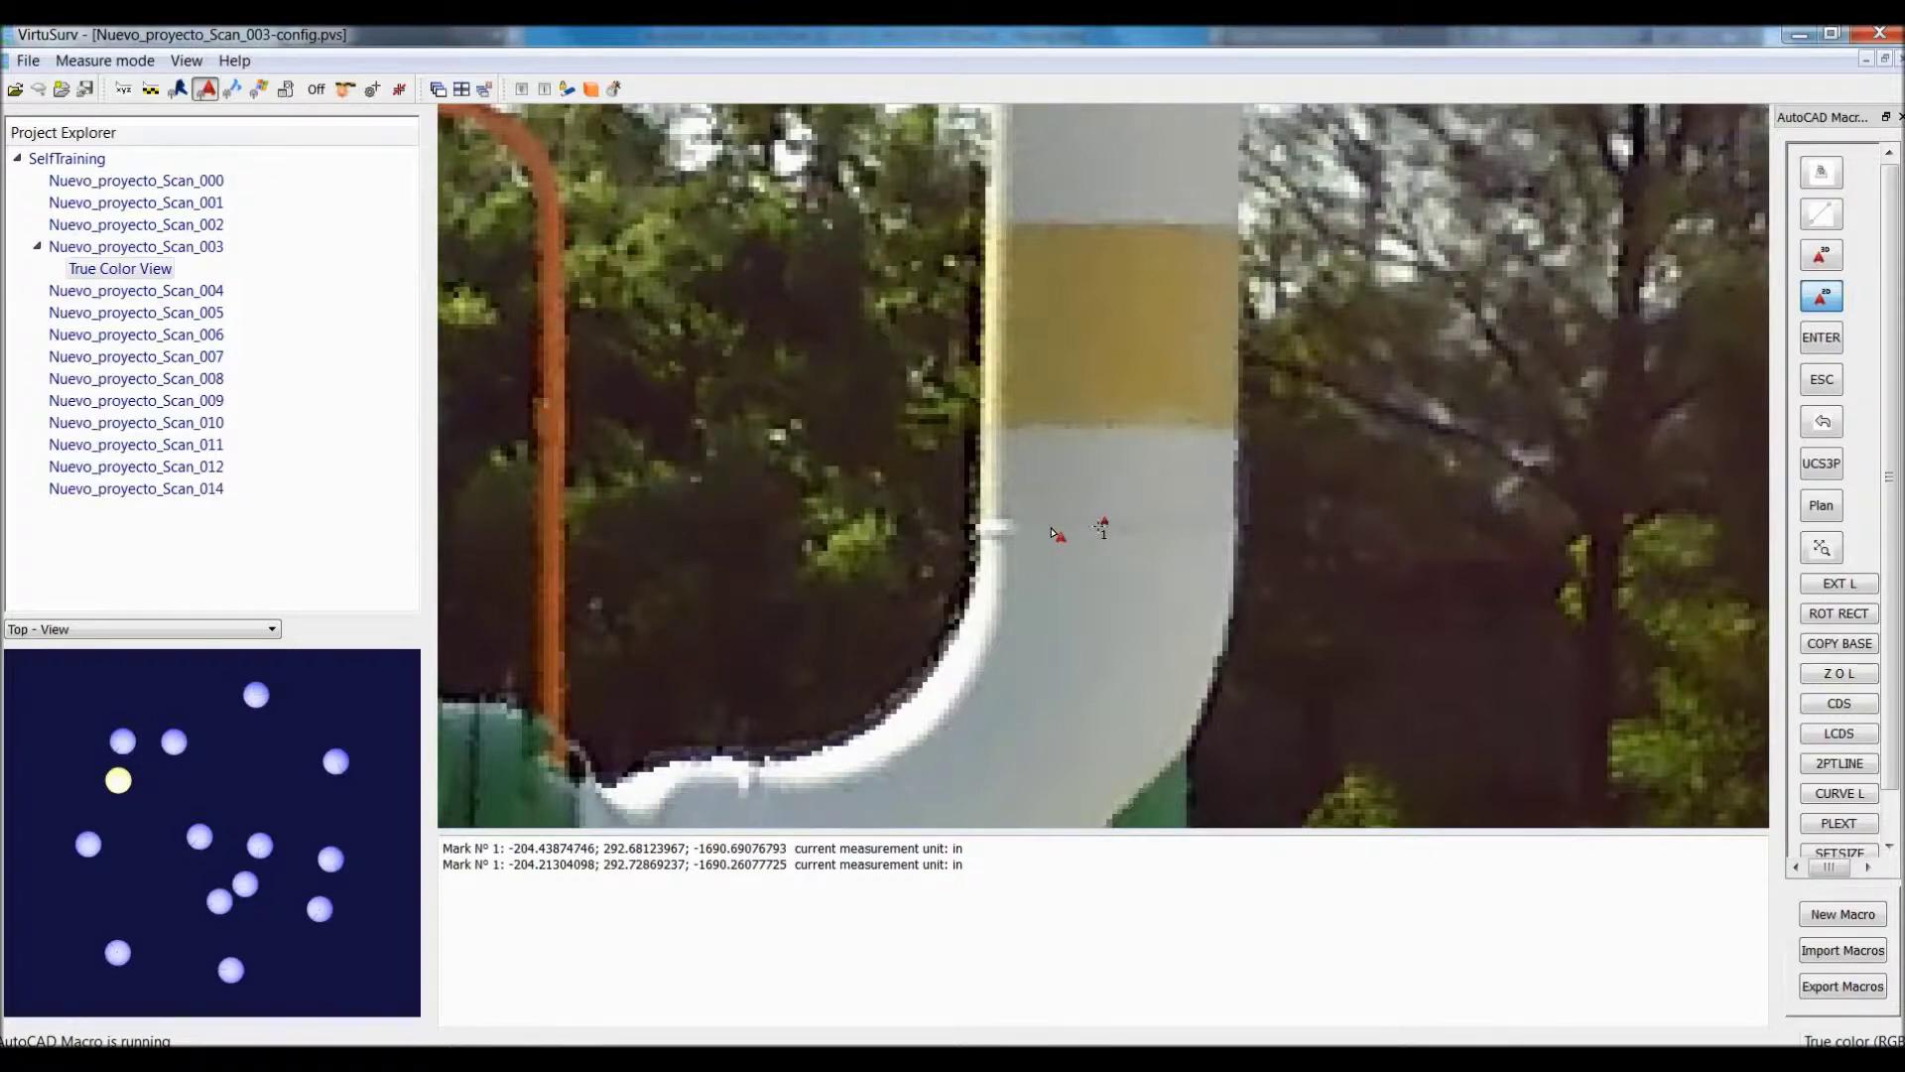
{"action": "left_click", "coordinate": [1823, 258]}
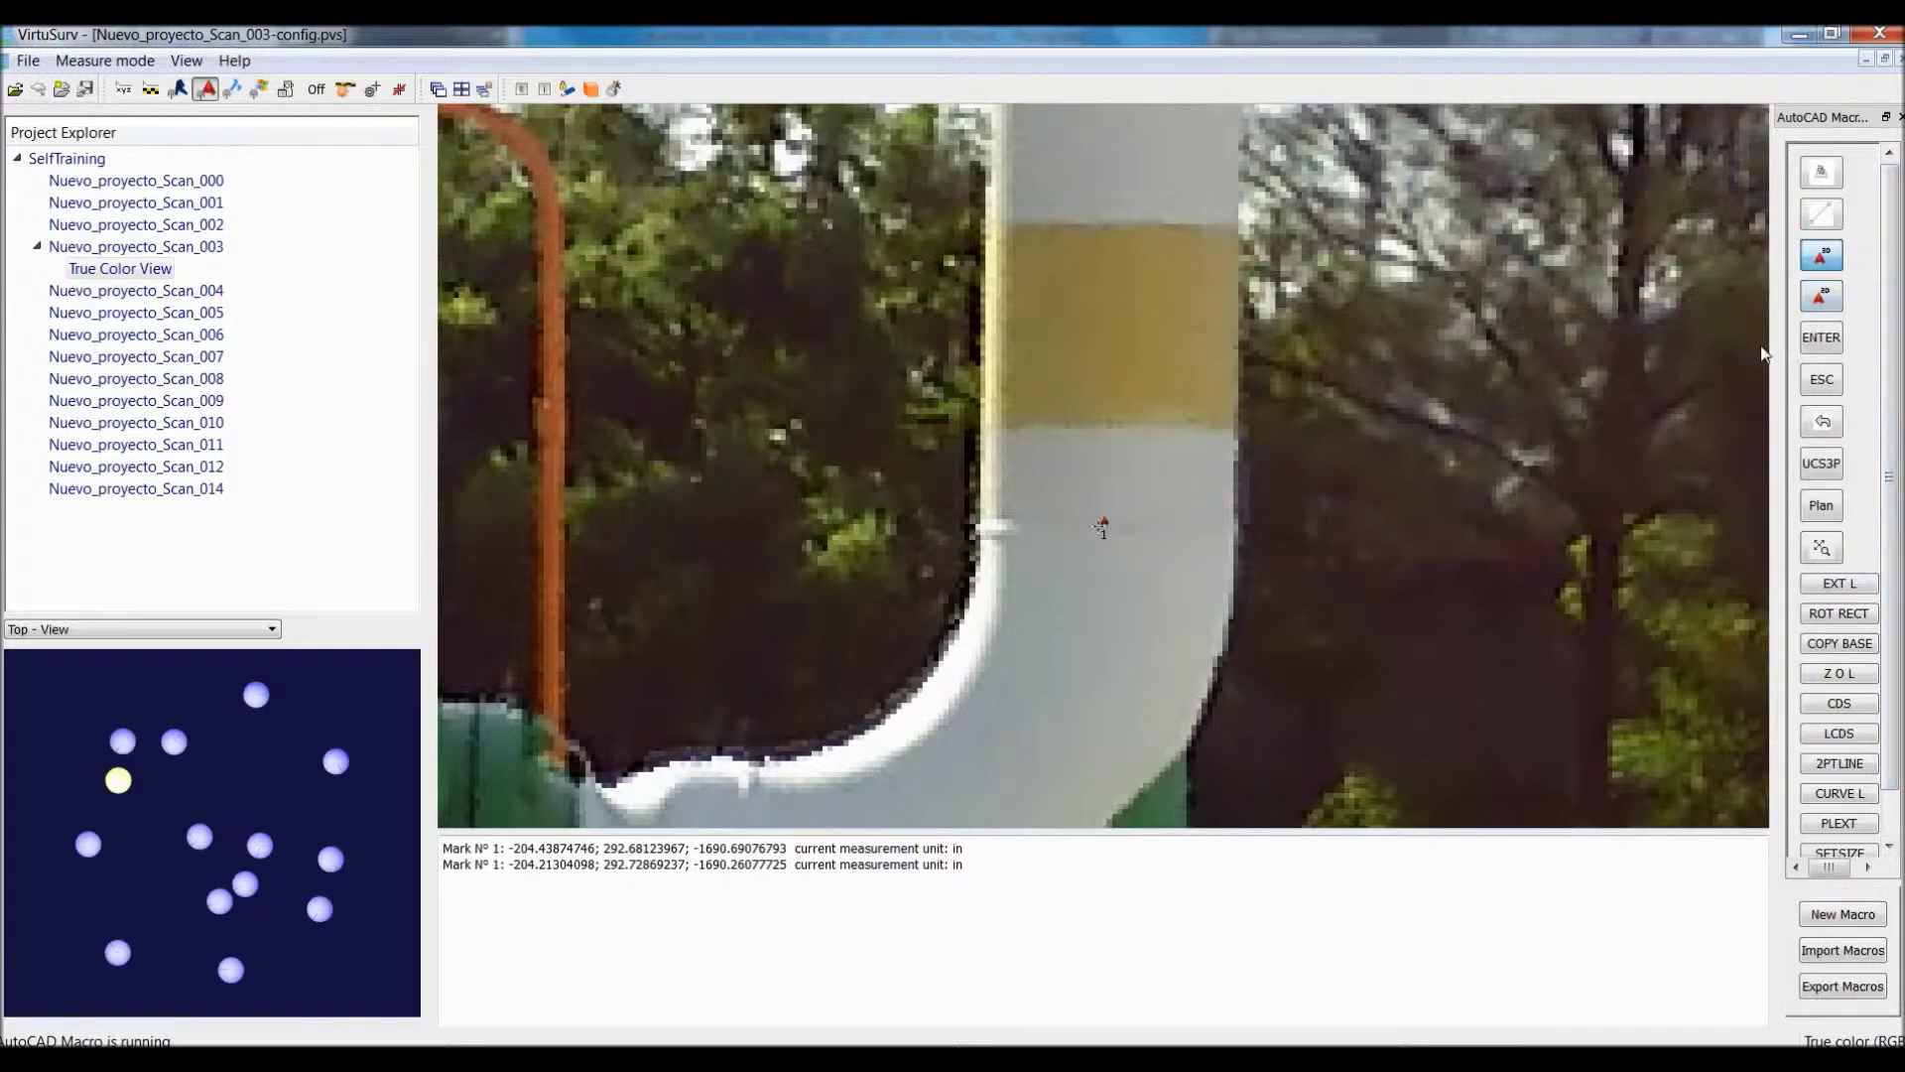
{"action": "left_click", "coordinate": [1084, 529]}
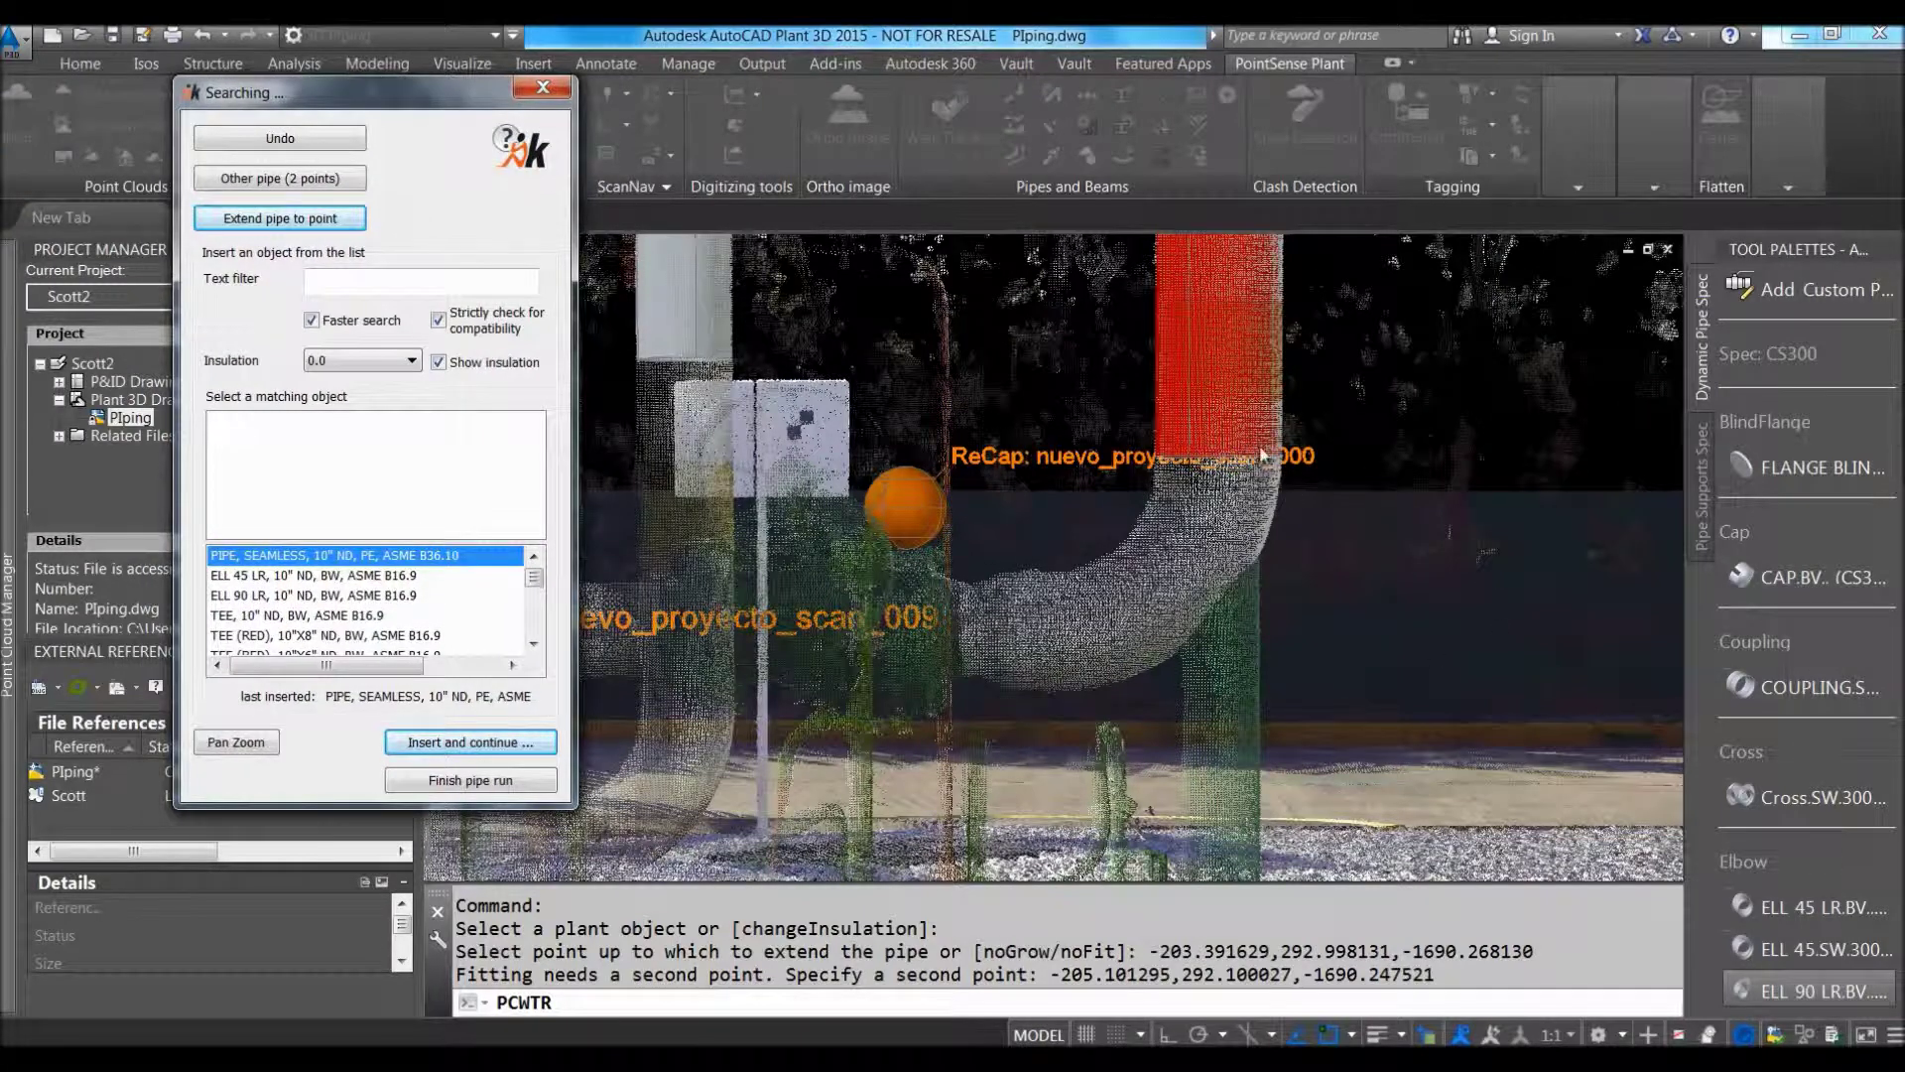
Filter the matching objects for "el", choose ELL 90 LR, 10" ND, BW, ASME B16.9 and specify its placement with a circle.
{"action": "left_click", "coordinate": [349, 278]}
{"action": "type", "text": "el"}
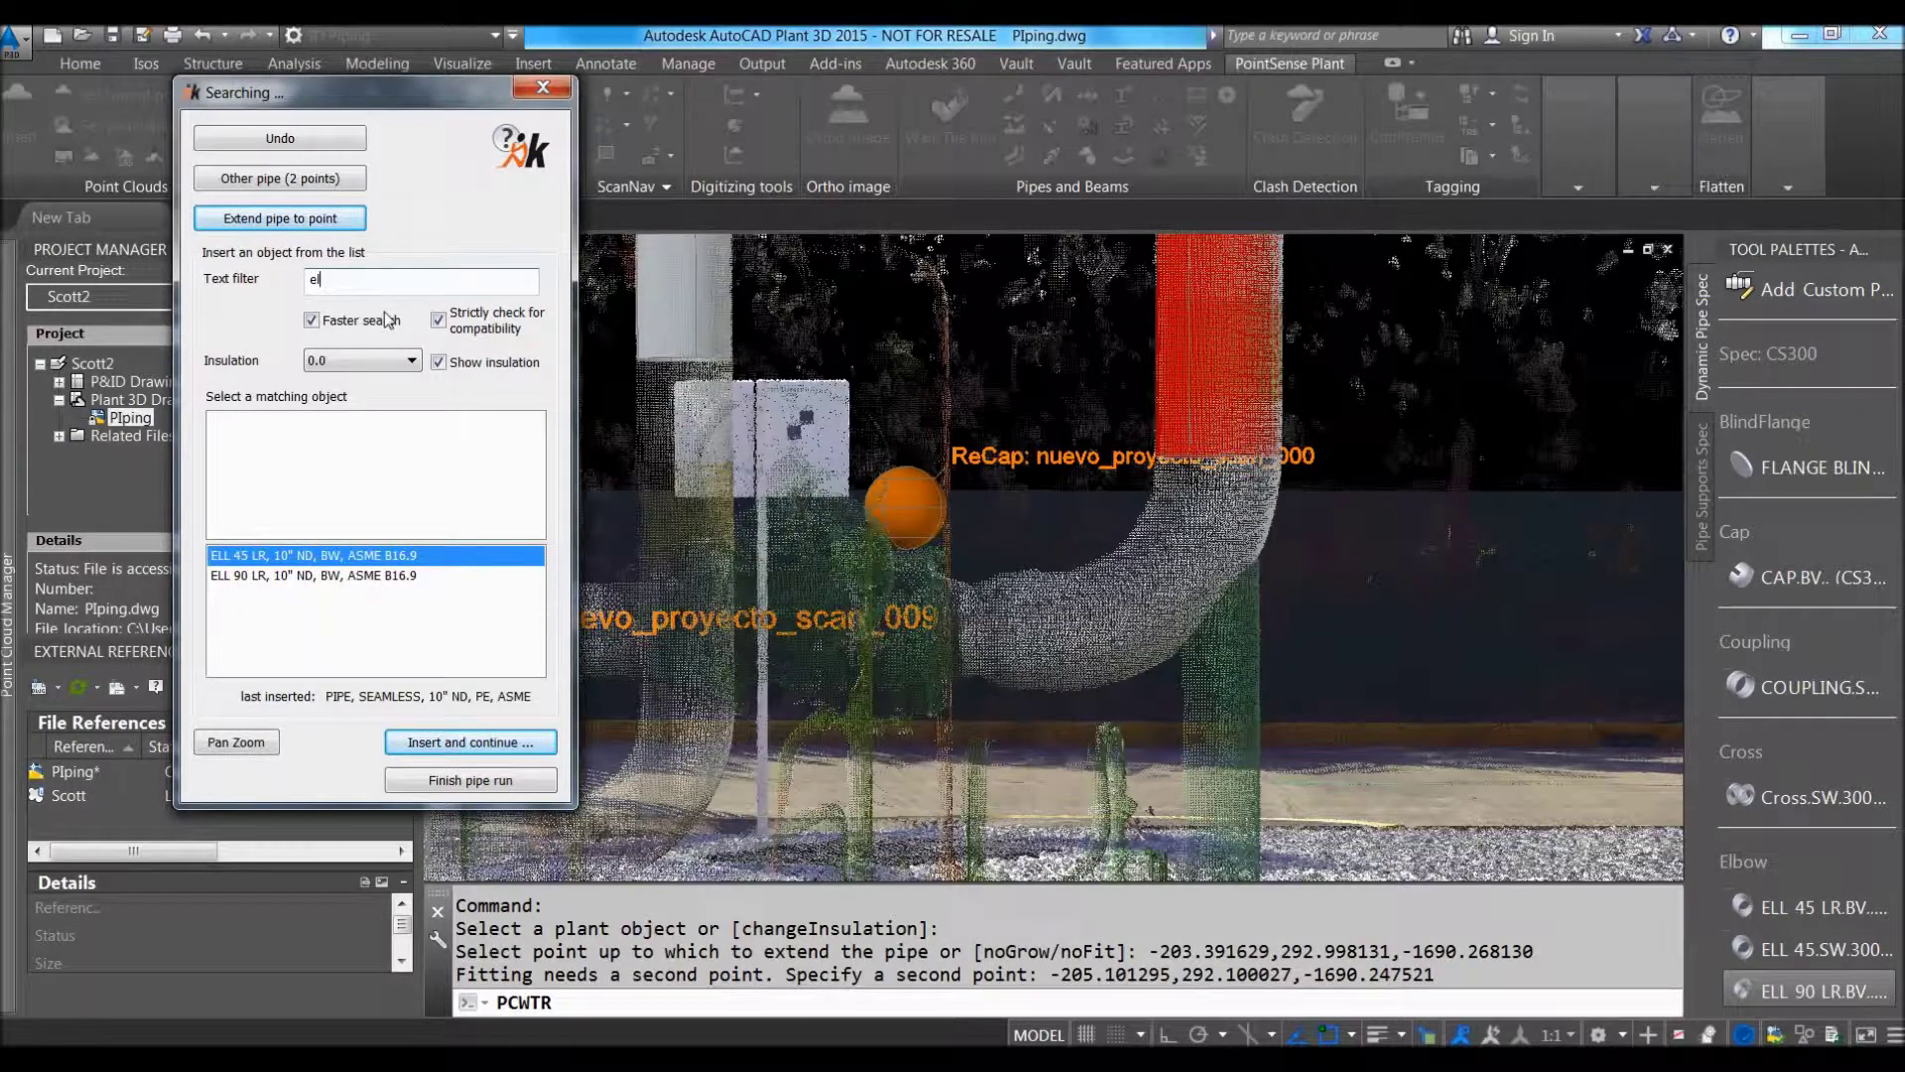
{"action": "left_click", "coordinate": [287, 578]}
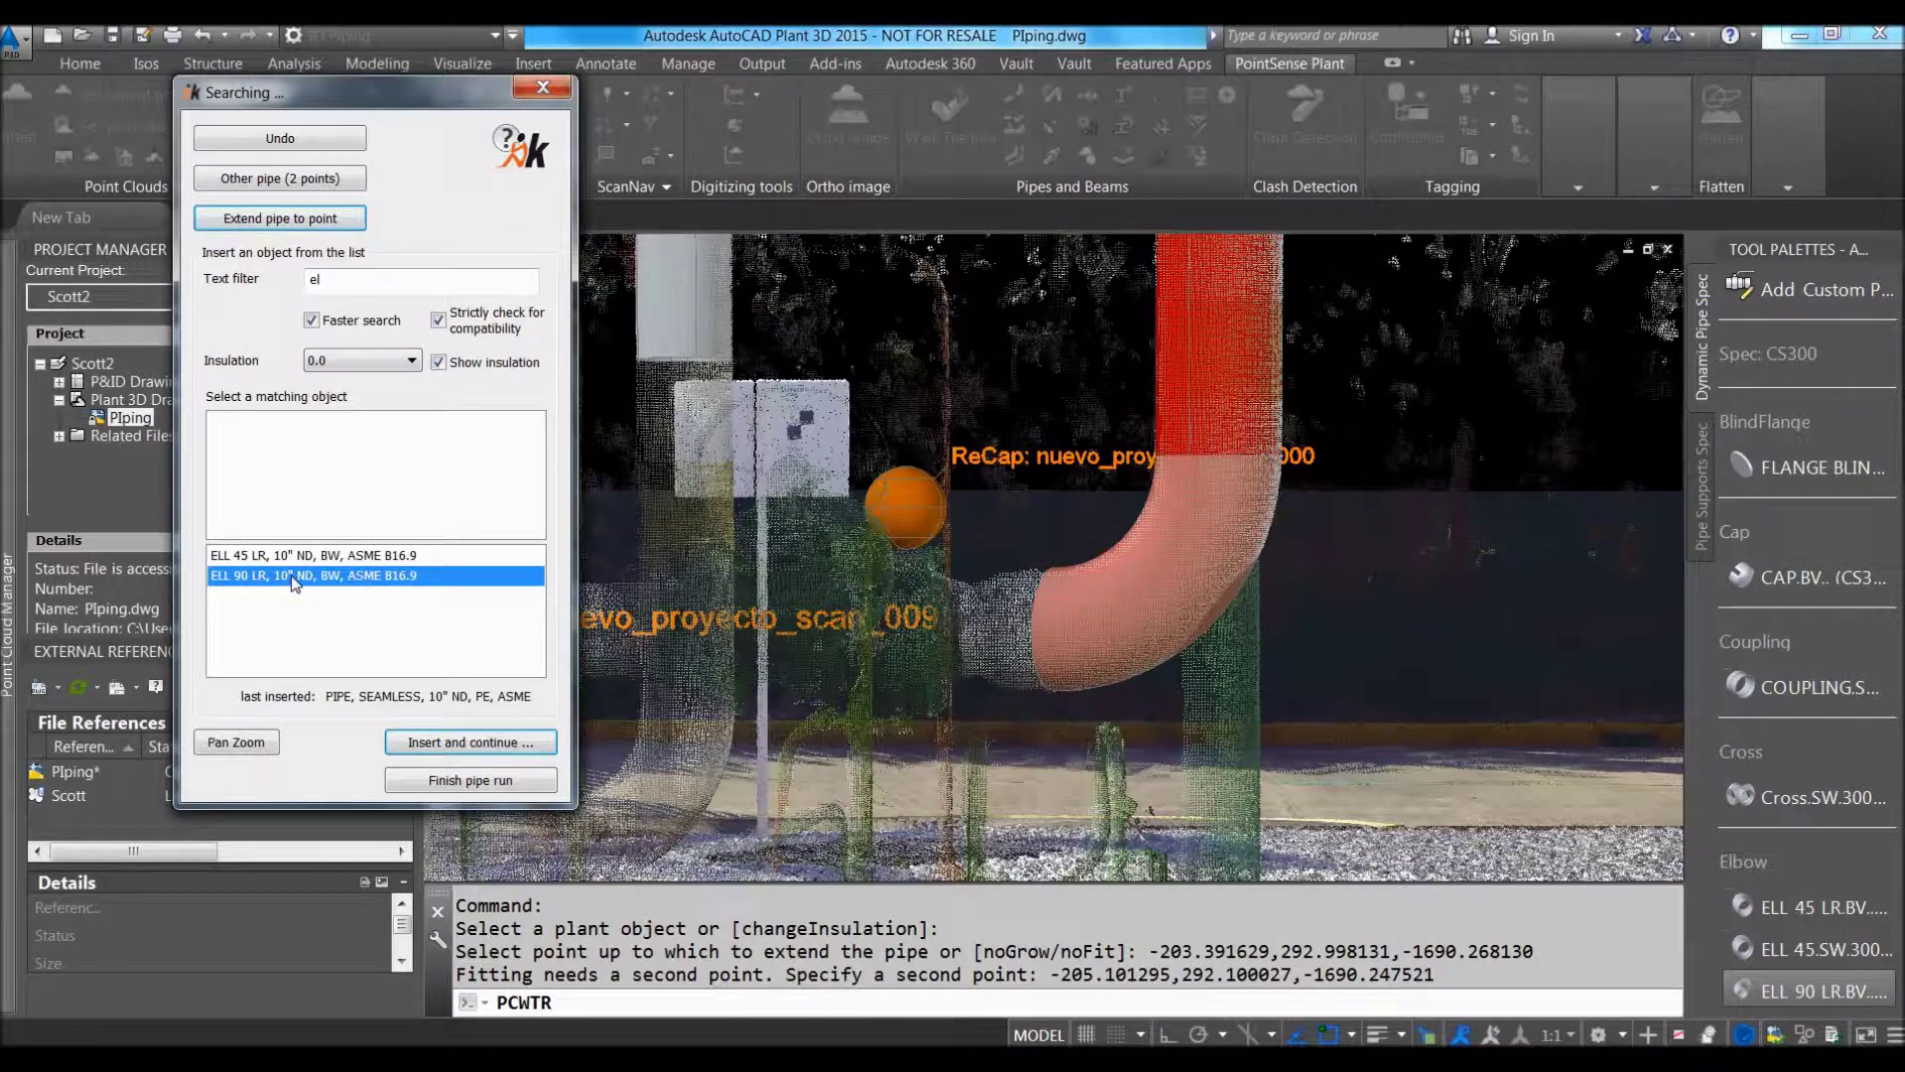
{"action": "left_click", "coordinate": [496, 744]}
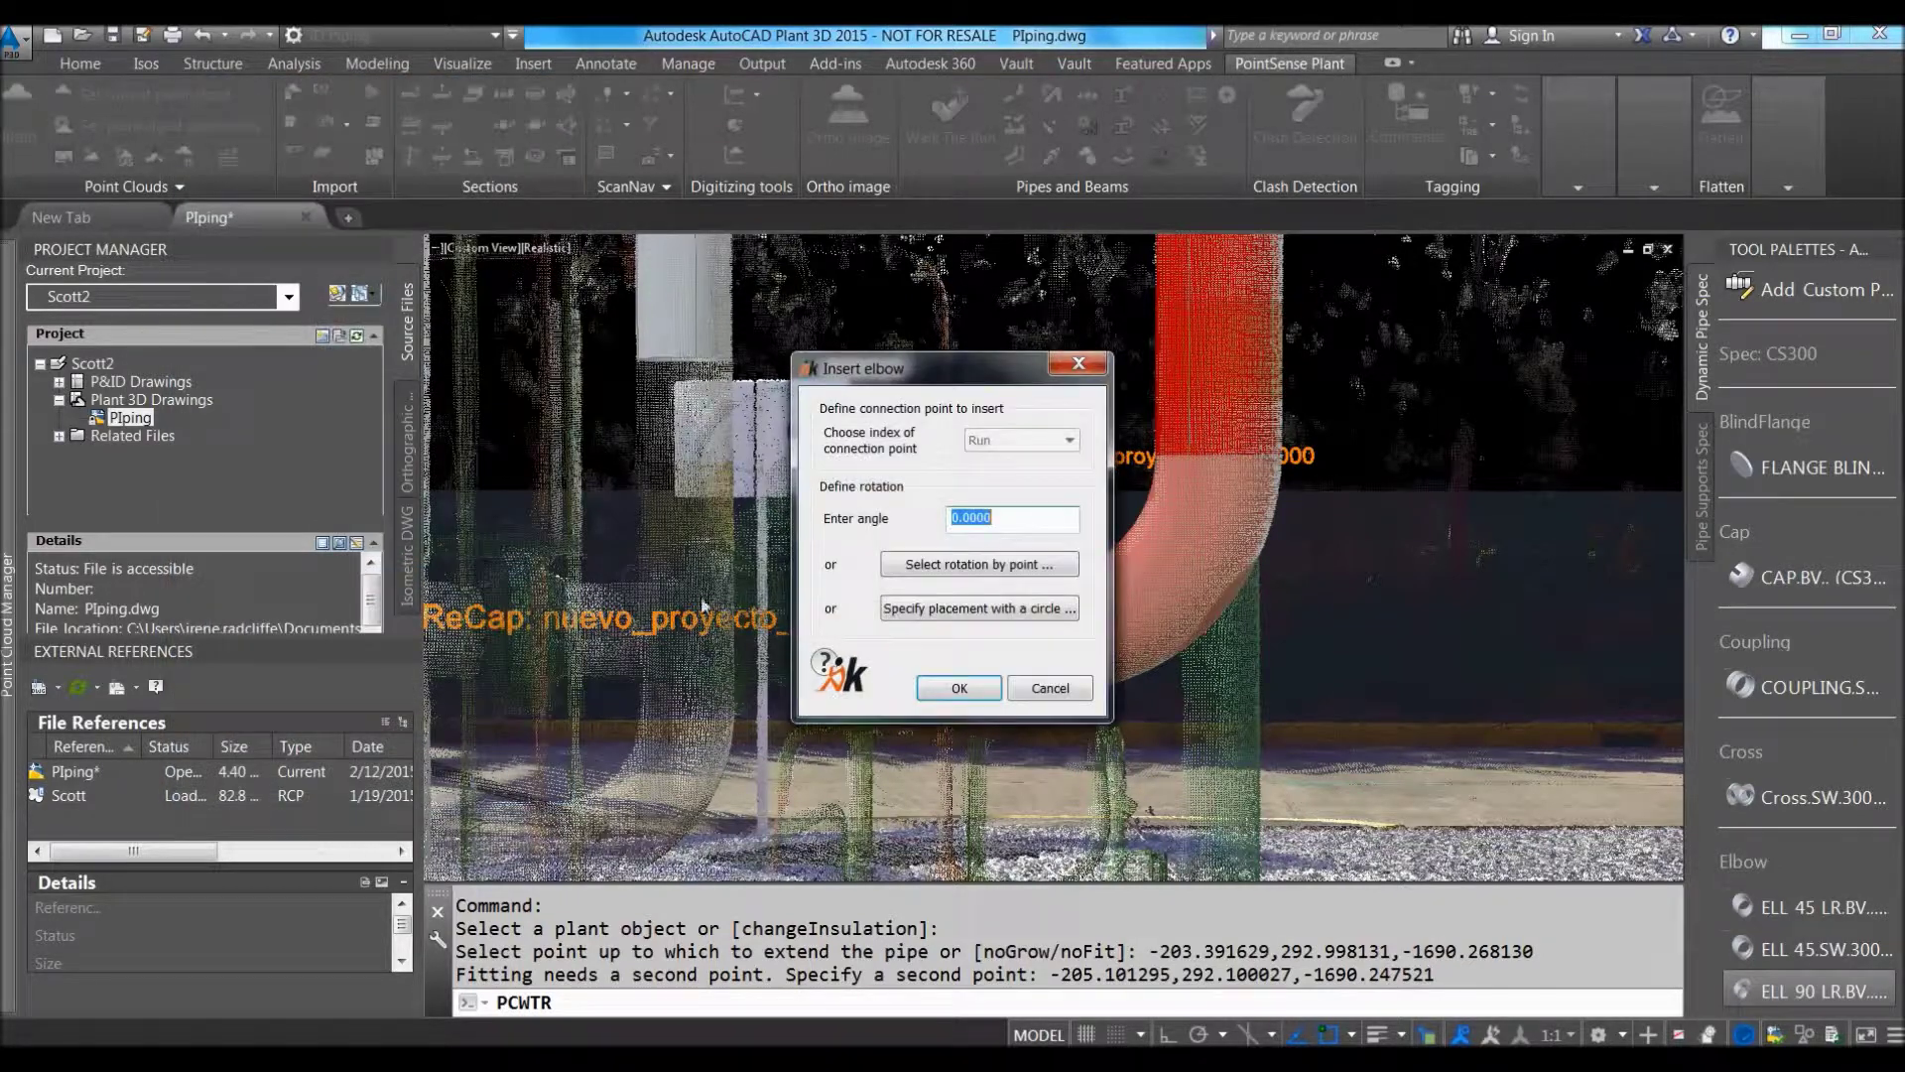
{"action": "left_click_drag", "start_coordinate": [954, 374], "coordinate": [567, 302]}
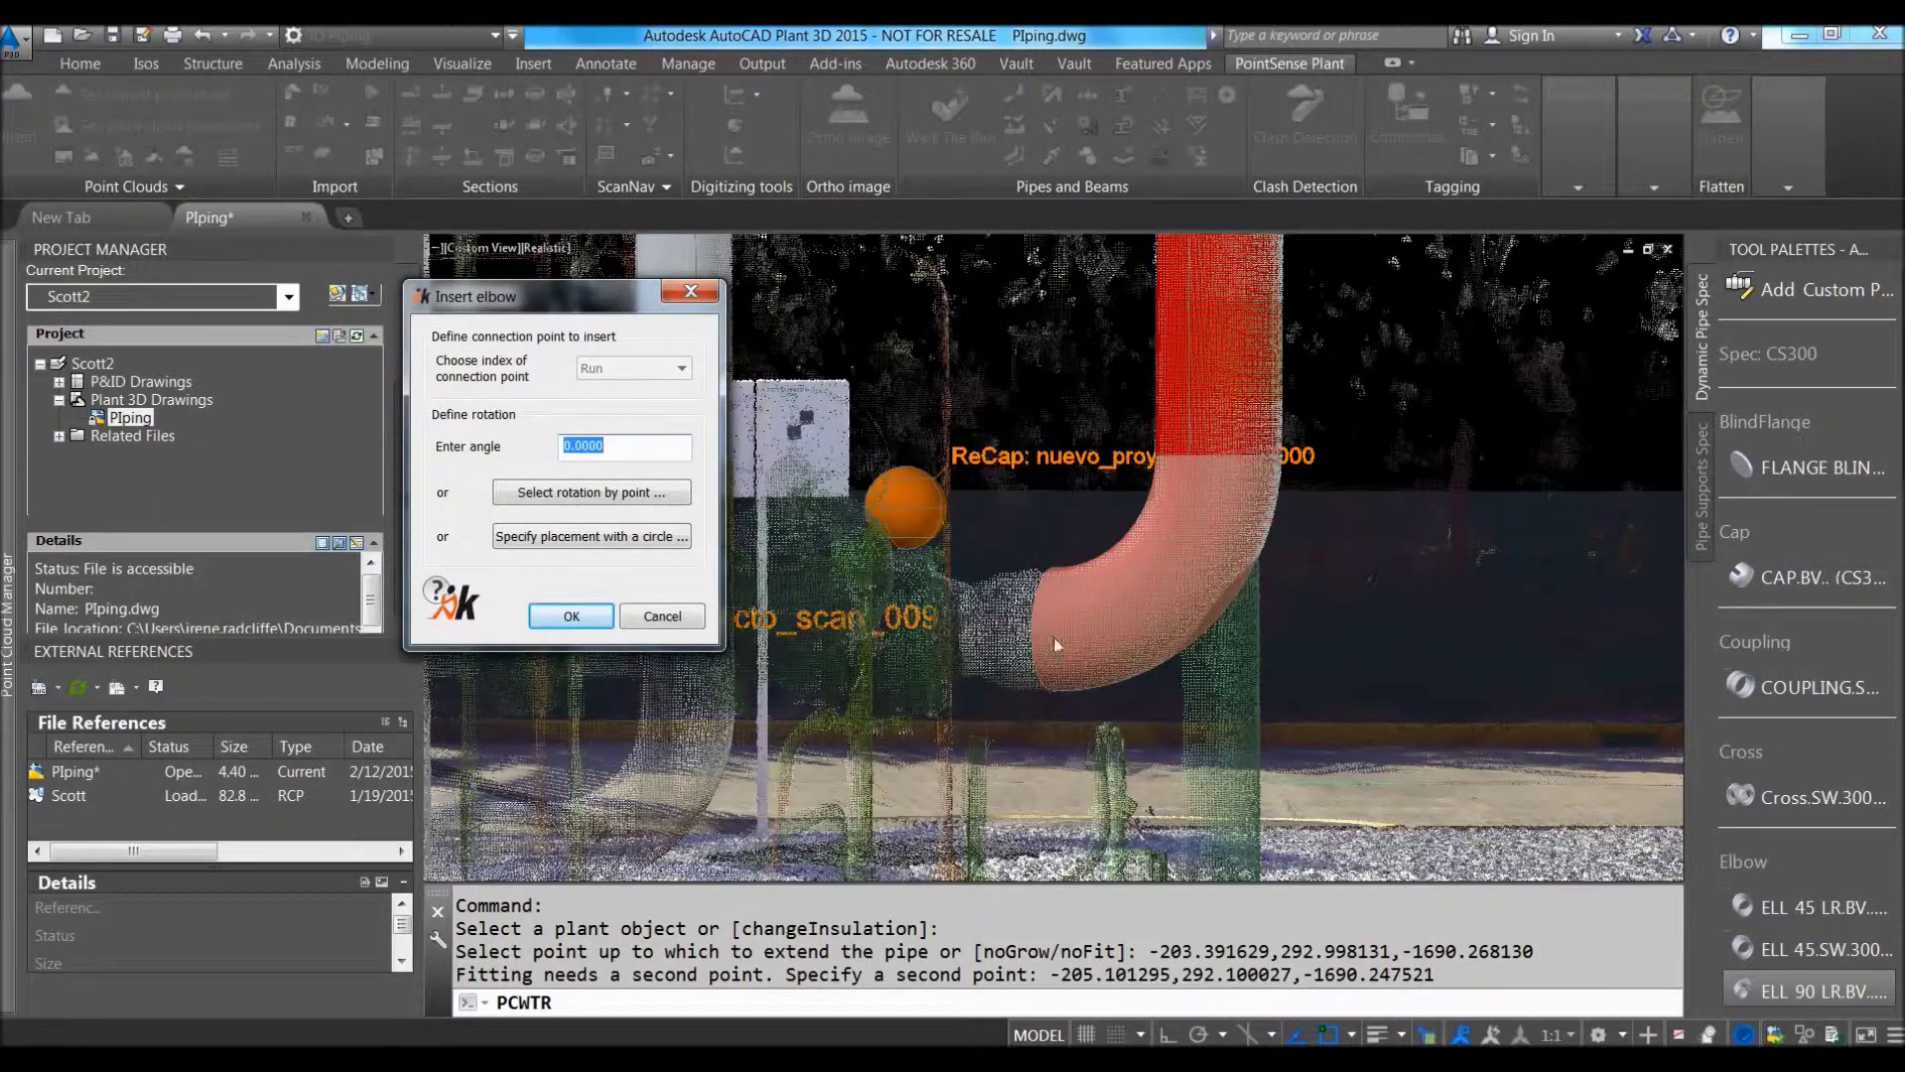
{"action": "left_click", "coordinate": [580, 537]}
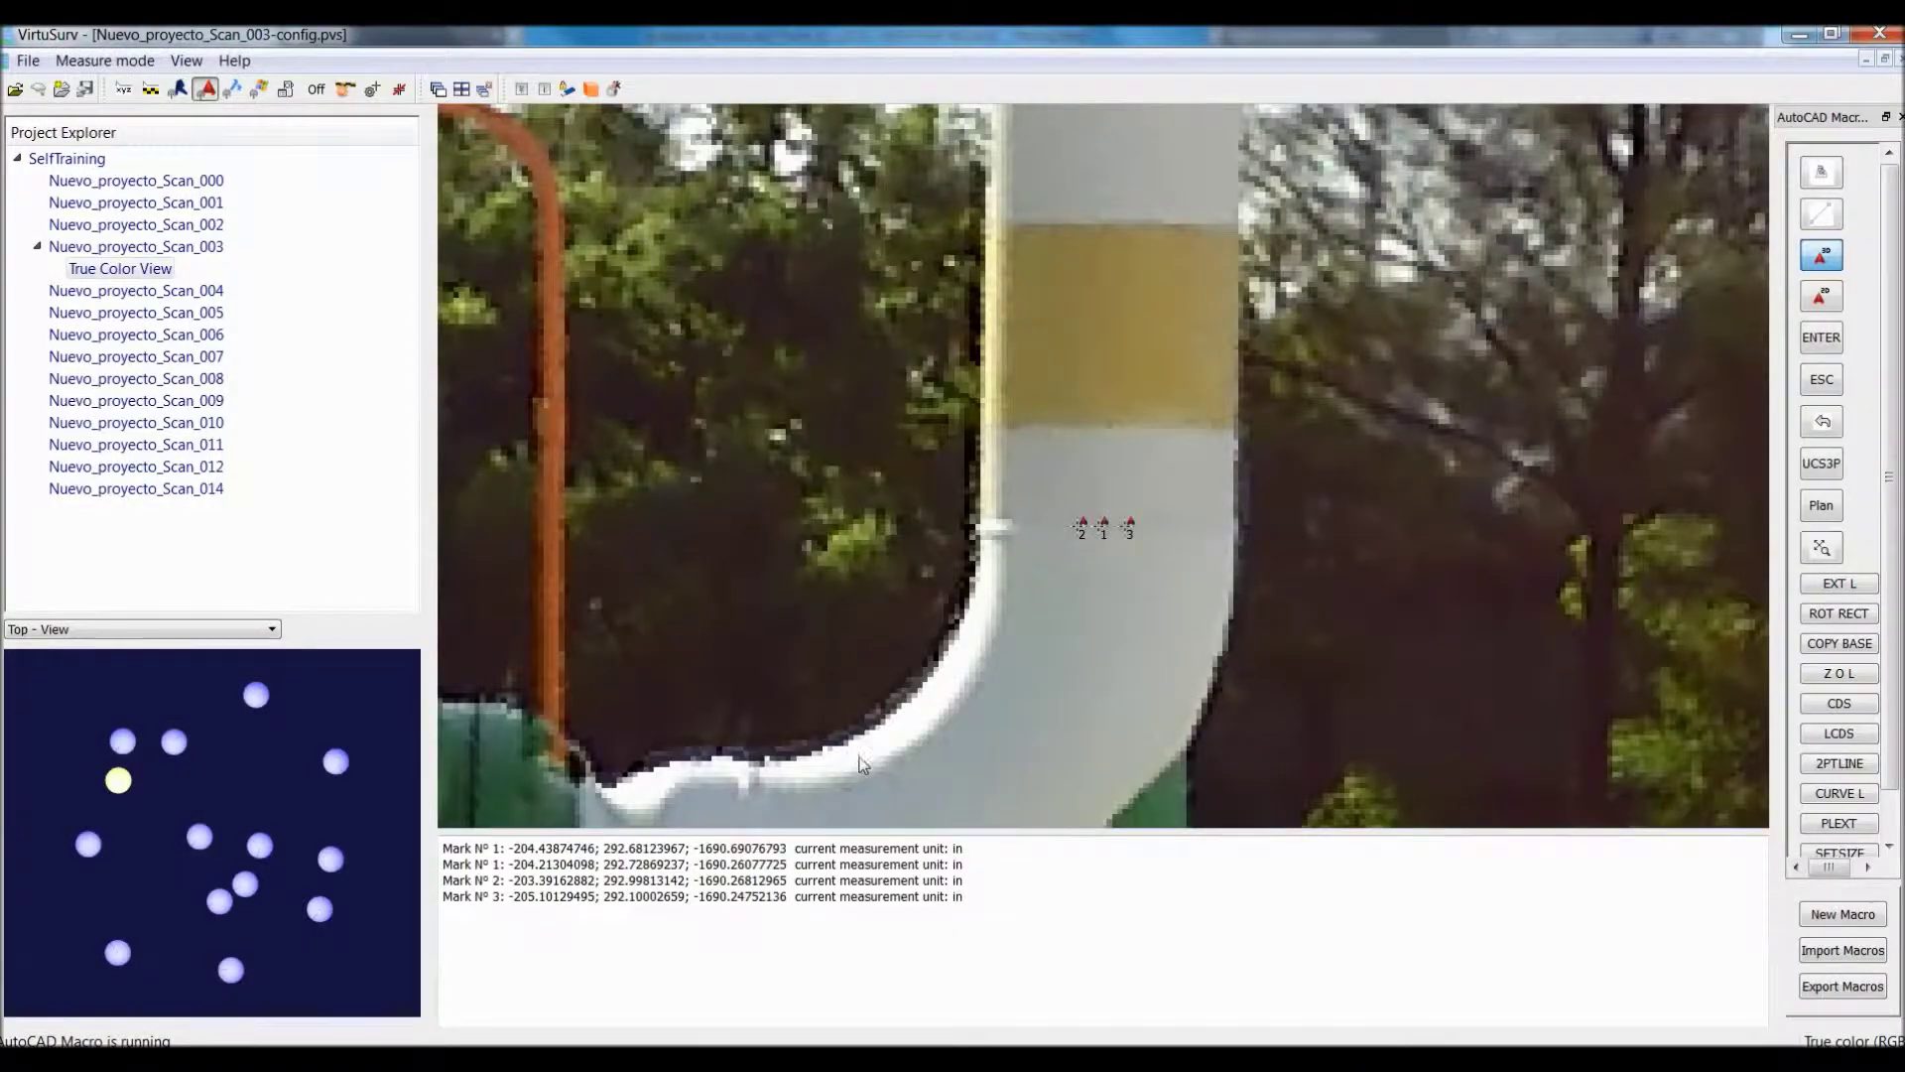
In VirtuSurv, pick seven points across the pipe along the weld between the lower elbow and the reducer as circle points.
{"action": "left_click_drag", "start_coordinate": [862, 764], "coordinate": [1131, 344]}
{"action": "scroll", "coordinate": [1029, 424], "scroll_direction": "down", "scroll_amount": 1}
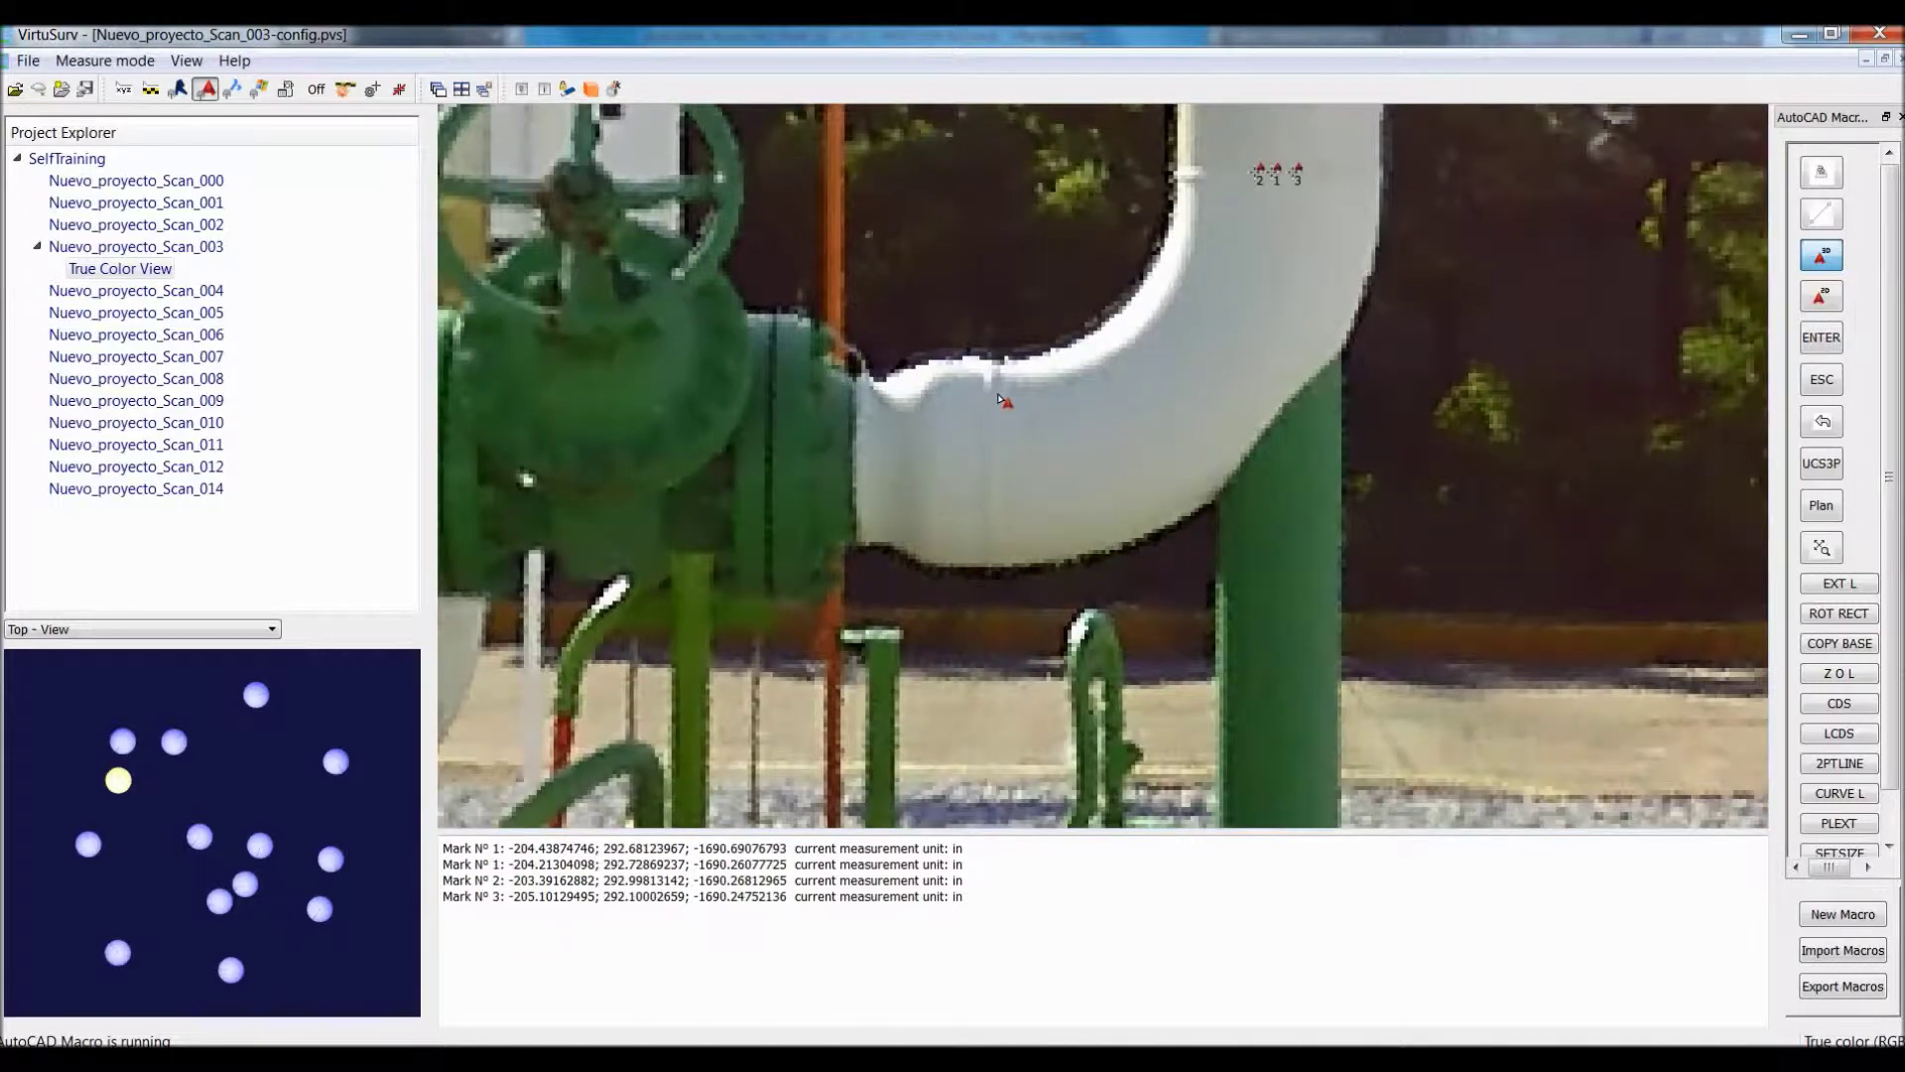
{"action": "left_click", "coordinate": [994, 377]}
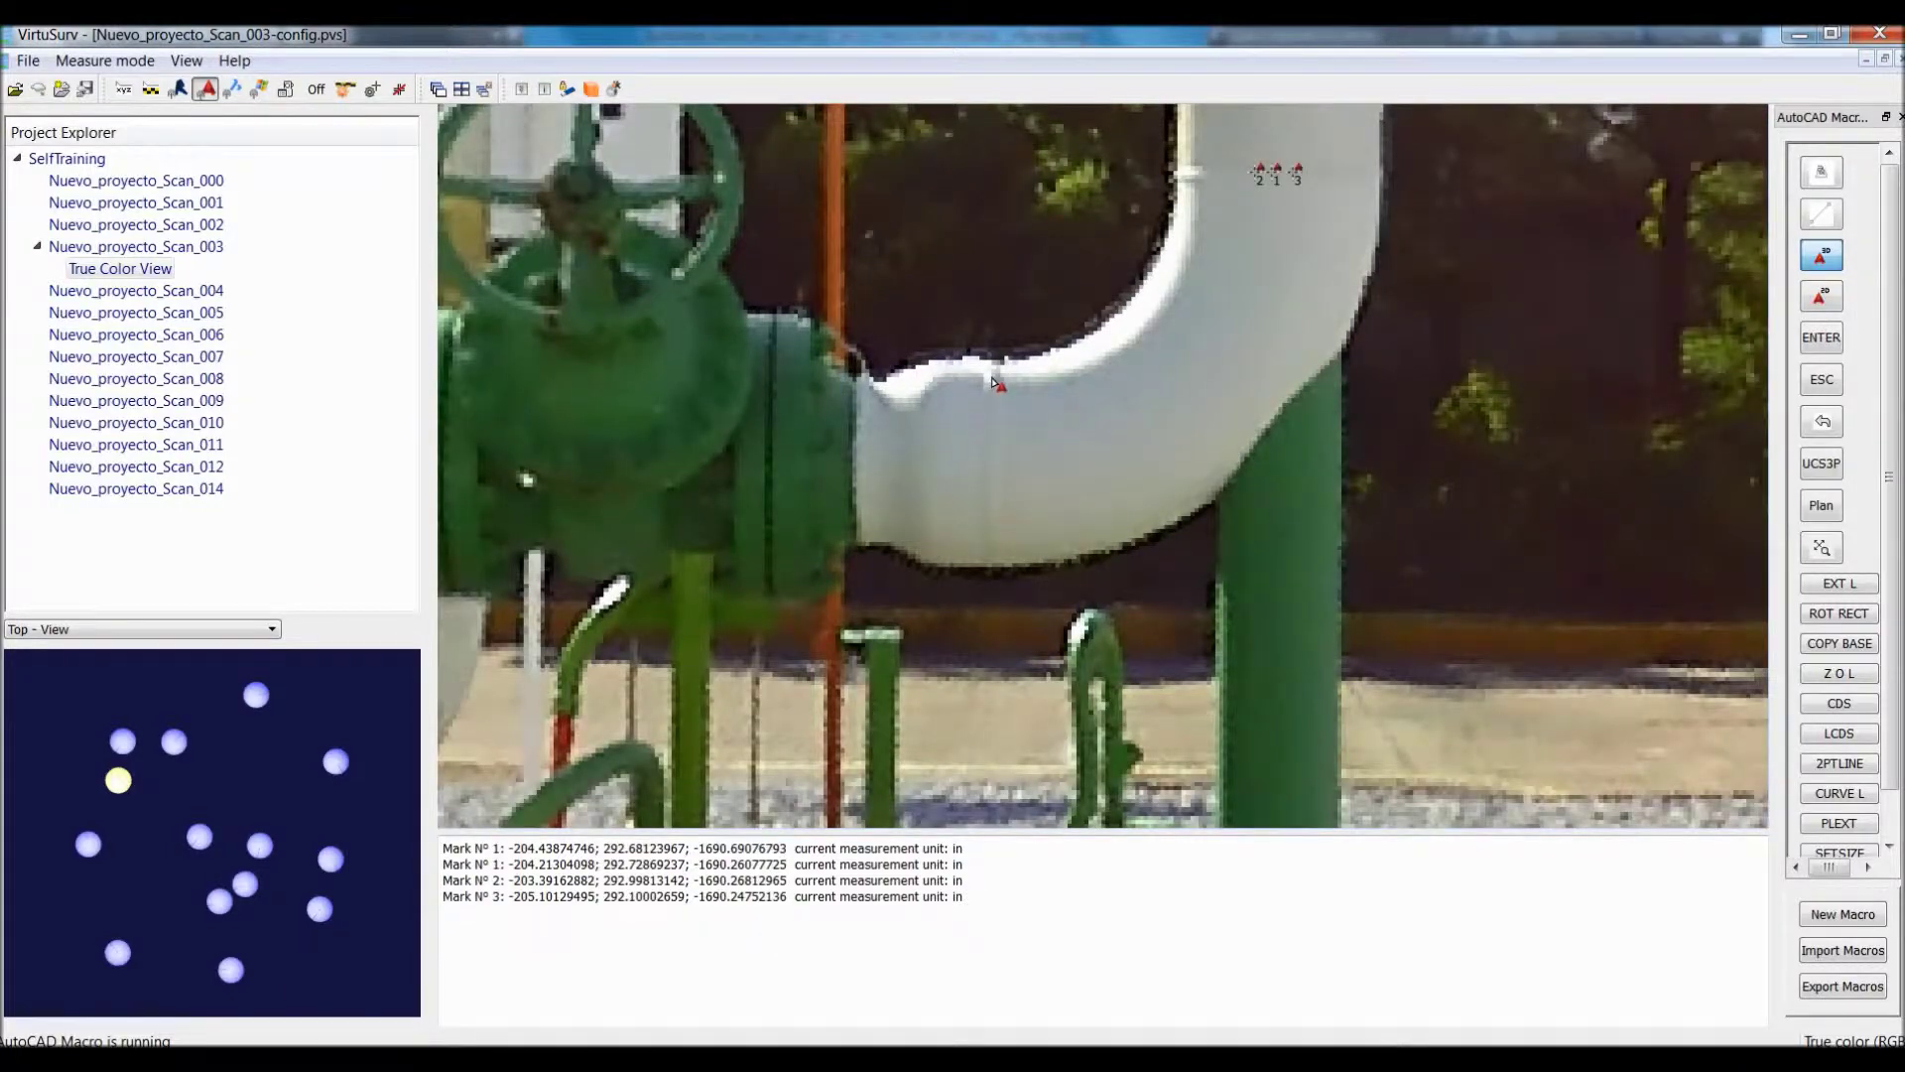
{"action": "left_click", "coordinate": [995, 411]}
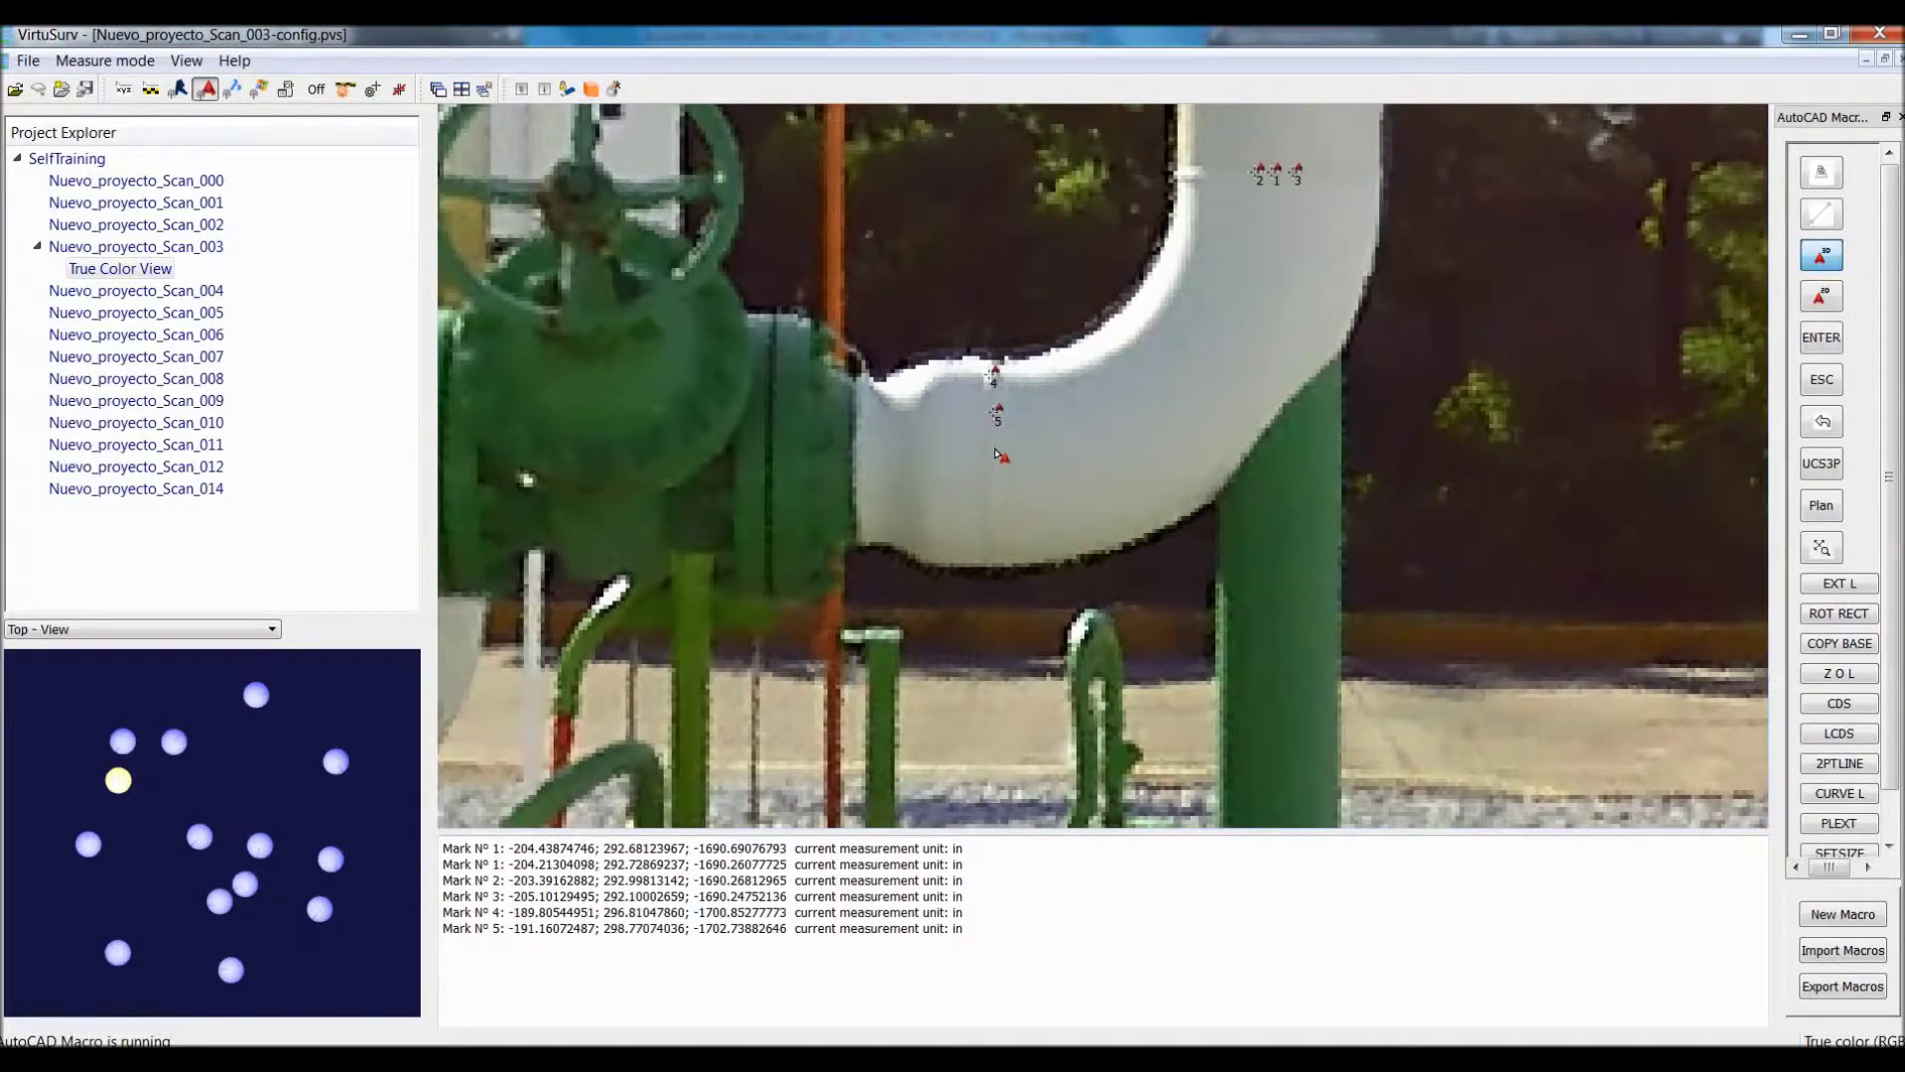
{"action": "left_click", "coordinate": [997, 449]}
{"action": "left_click", "coordinate": [998, 480]}
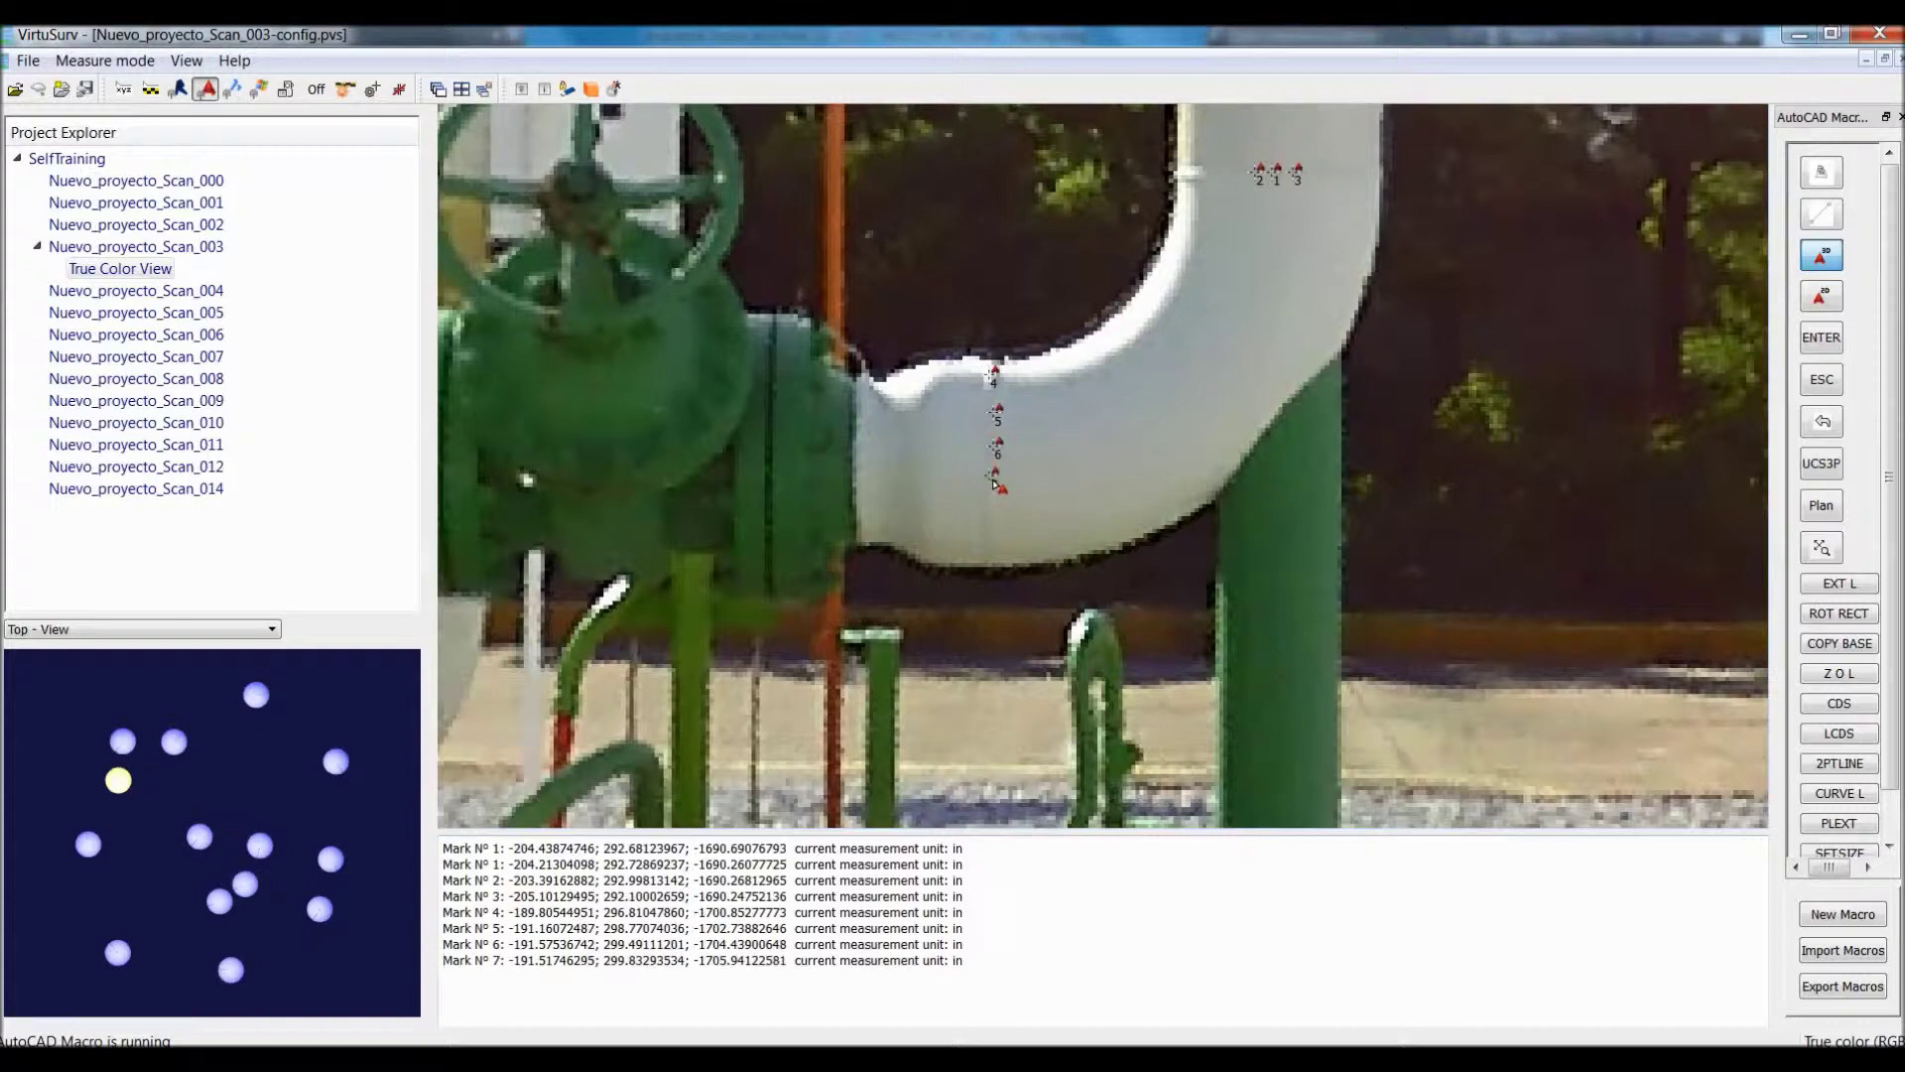
{"action": "left_click", "coordinate": [997, 510]}
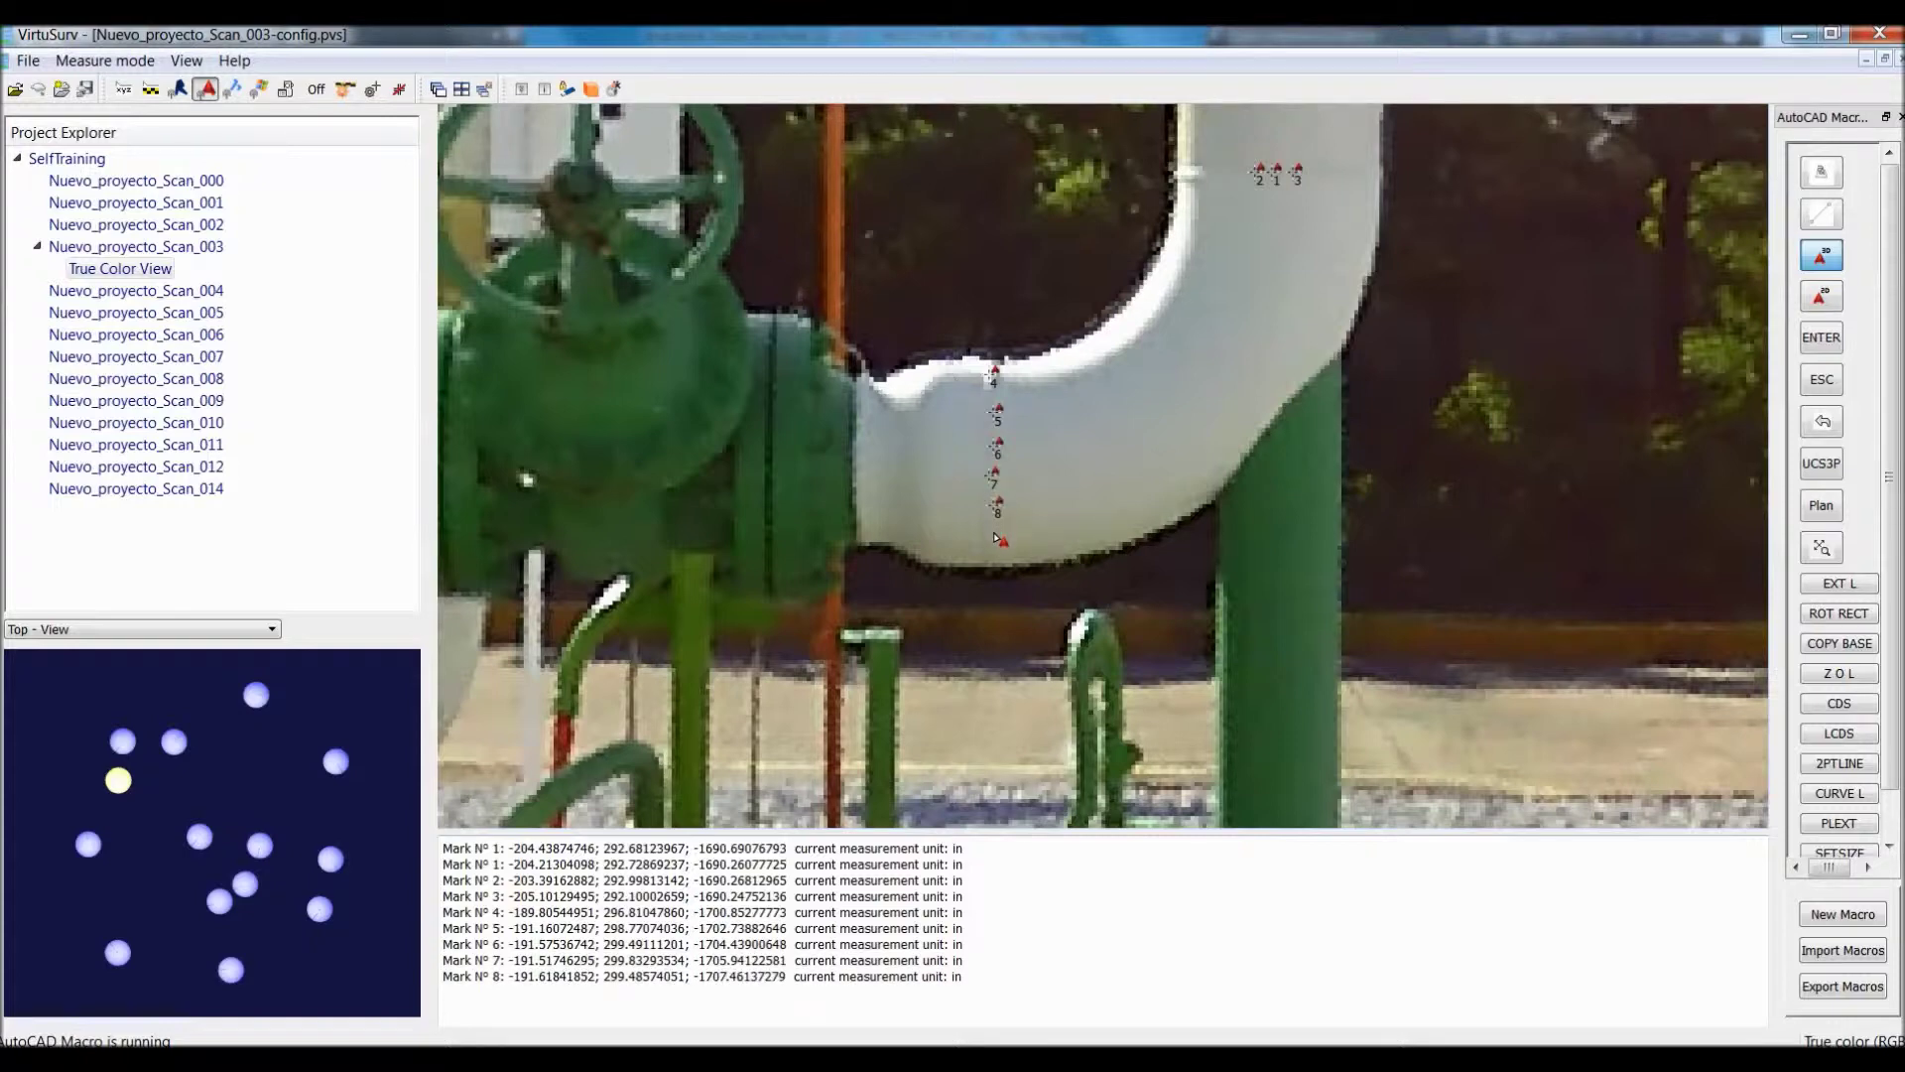
{"action": "left_click", "coordinate": [996, 539]}
{"action": "left_click", "coordinate": [996, 562]}
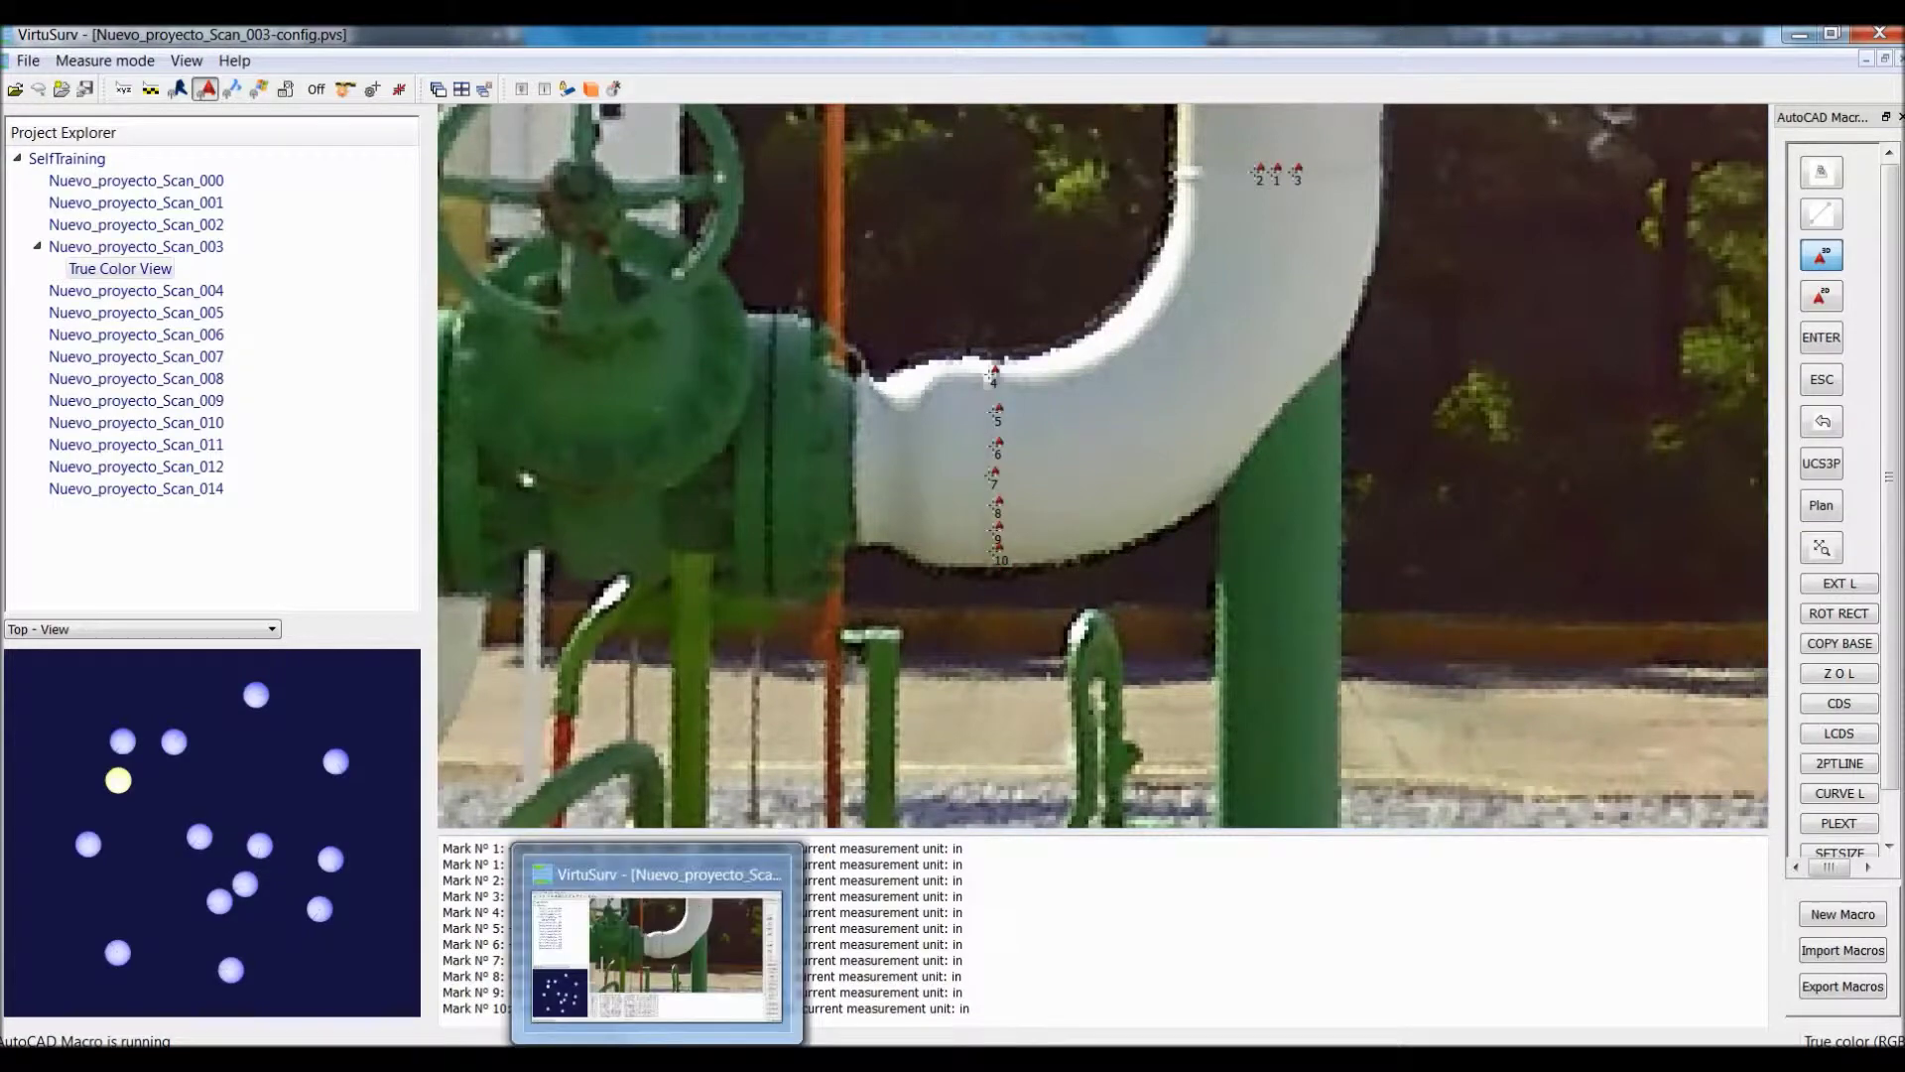
Back in AutoCAD Plant 3D, finish the circle at the elbow's open end and insert the 90-degree elbow with the fitted rotation.
{"action": "key", "text": "alt+Tab"}
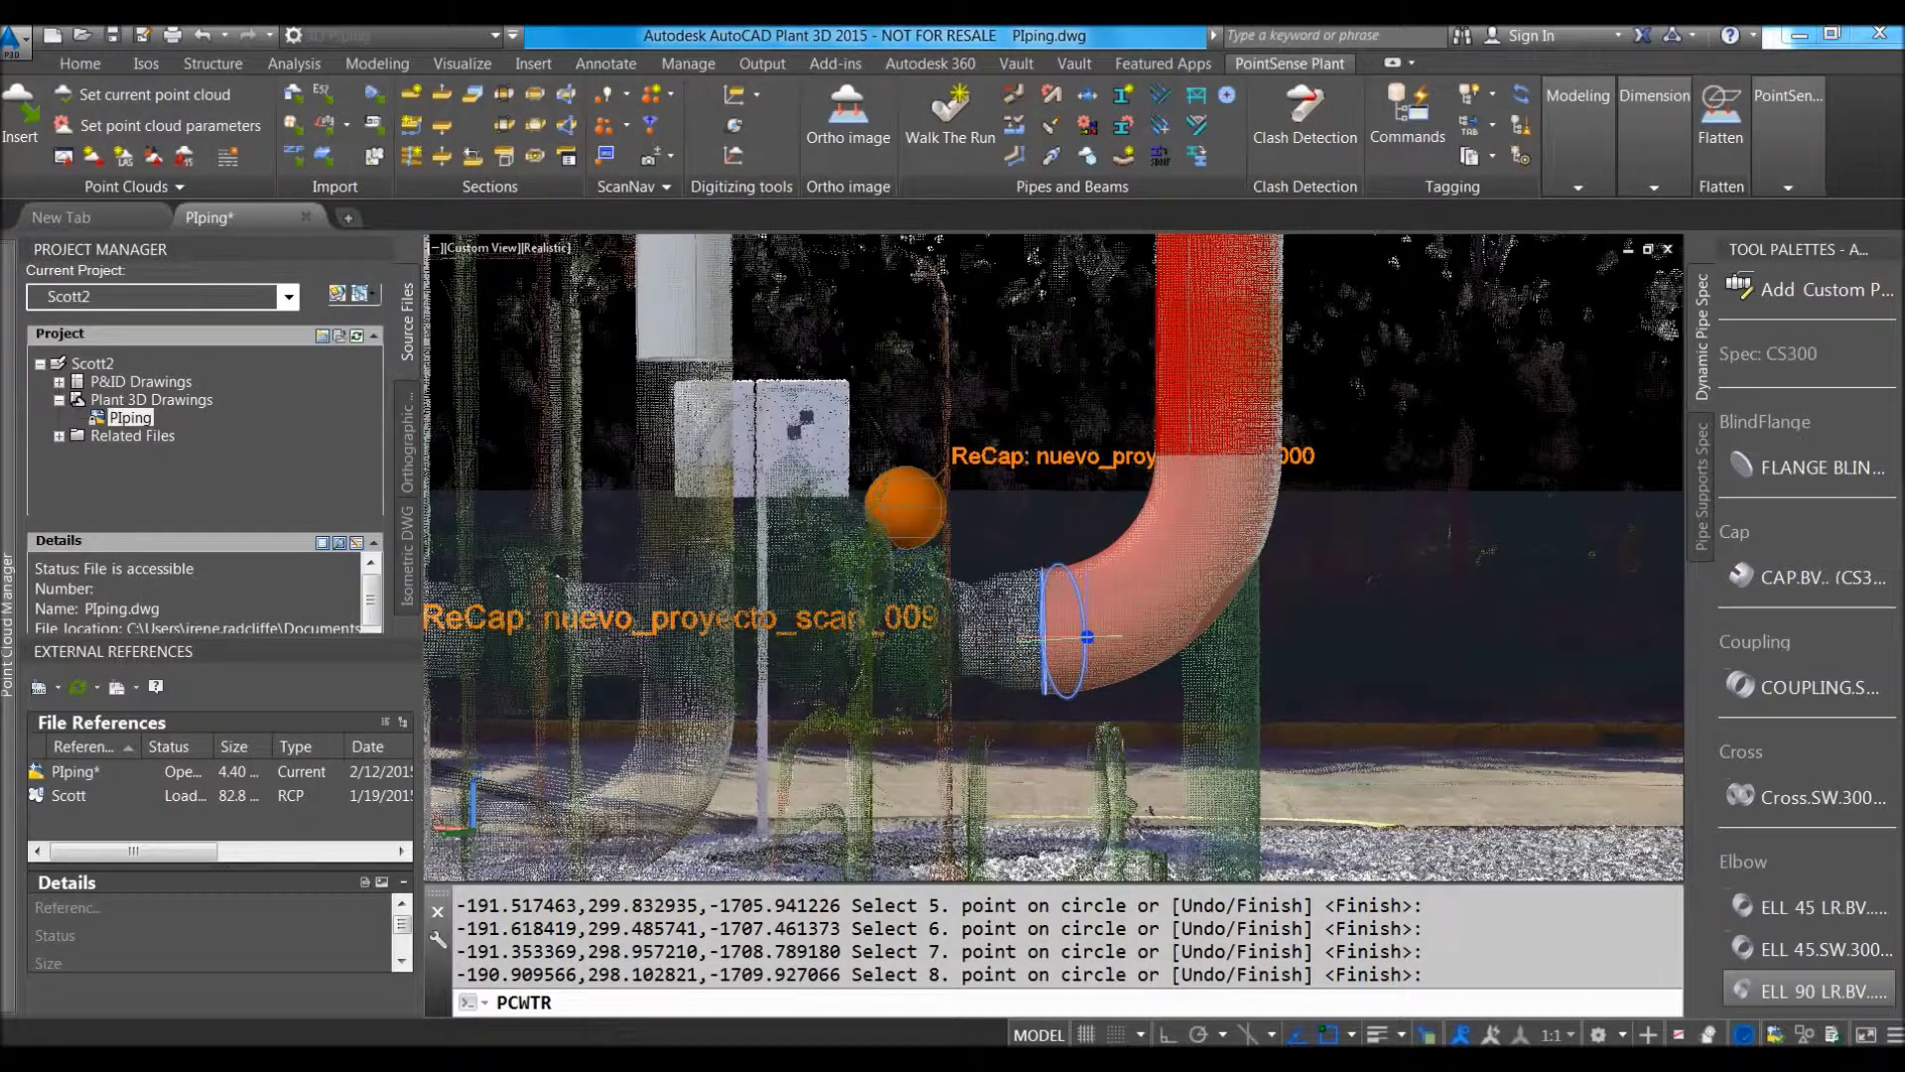
{"action": "scroll", "coordinate": [1068, 636], "scroll_direction": "up", "scroll_amount": 3}
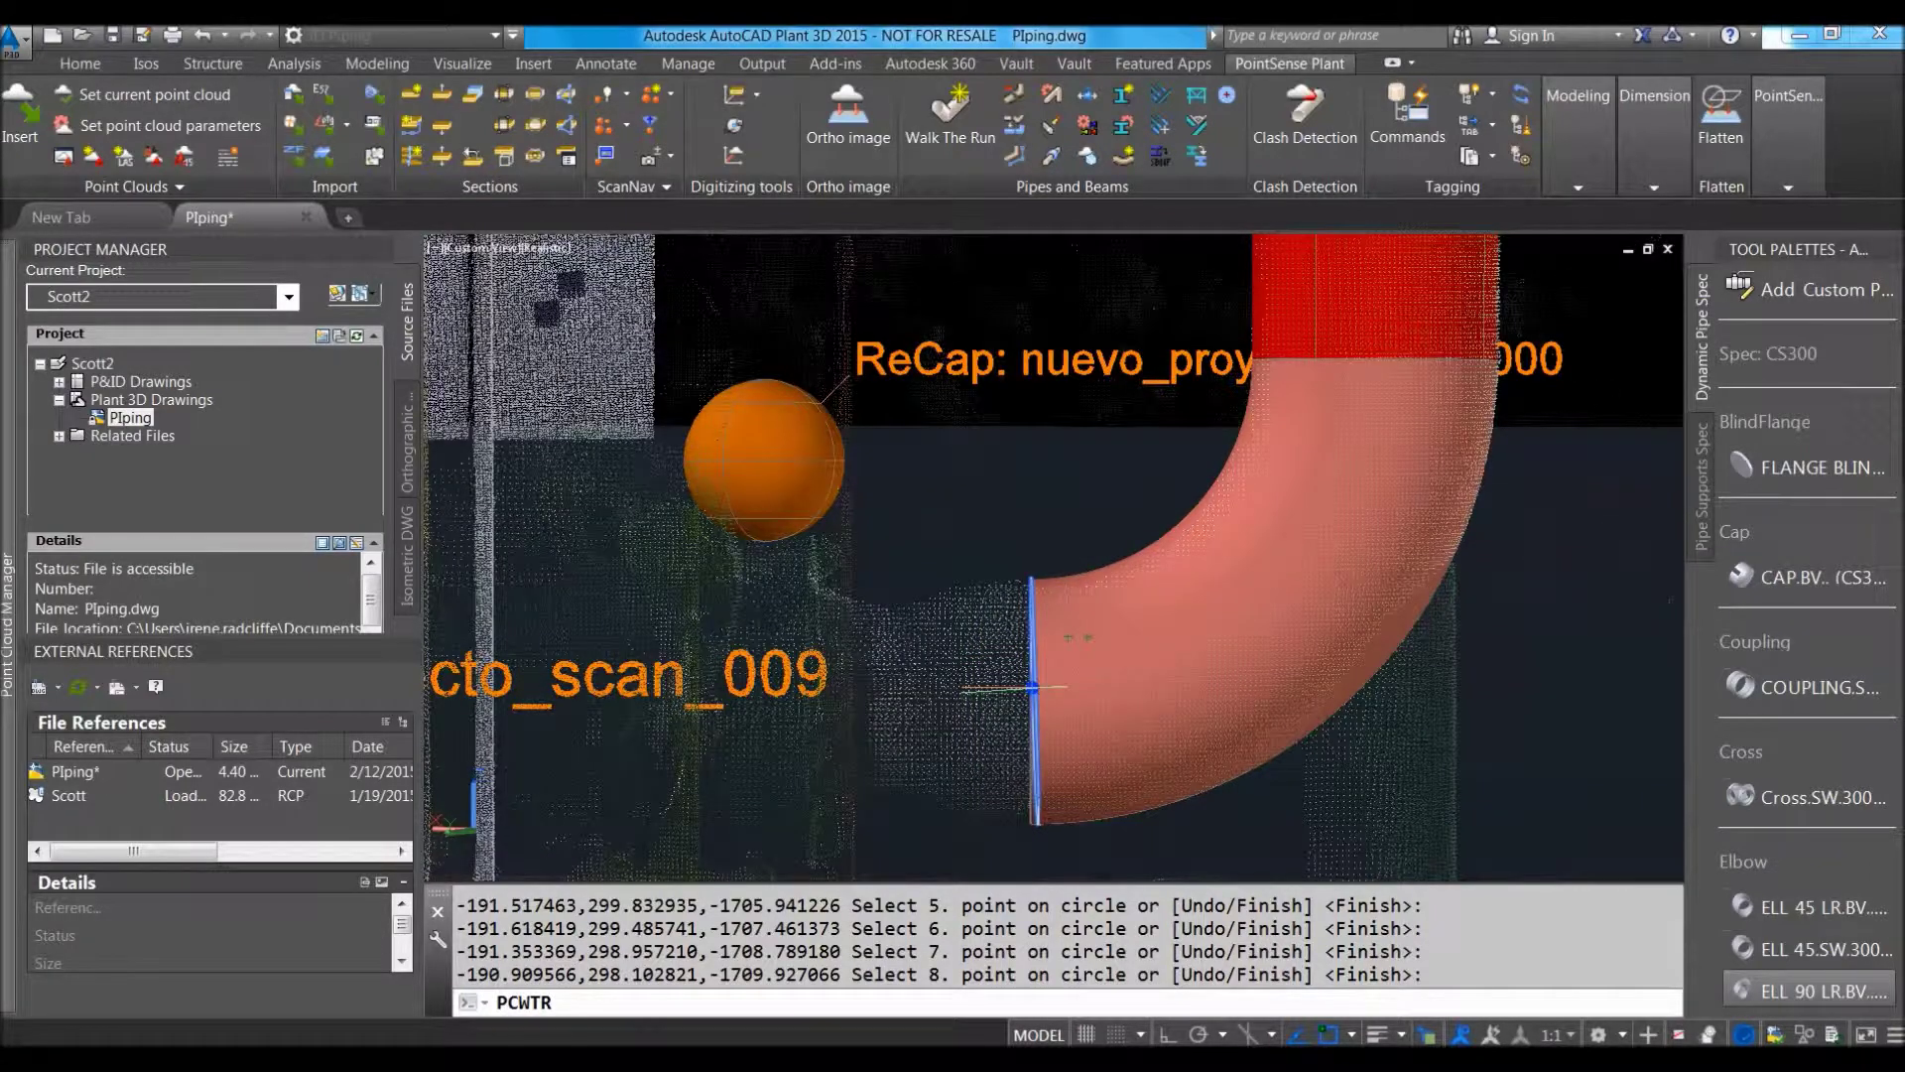
{"action": "left_click", "coordinate": [1032, 685]}
{"action": "key", "text": "Return"}
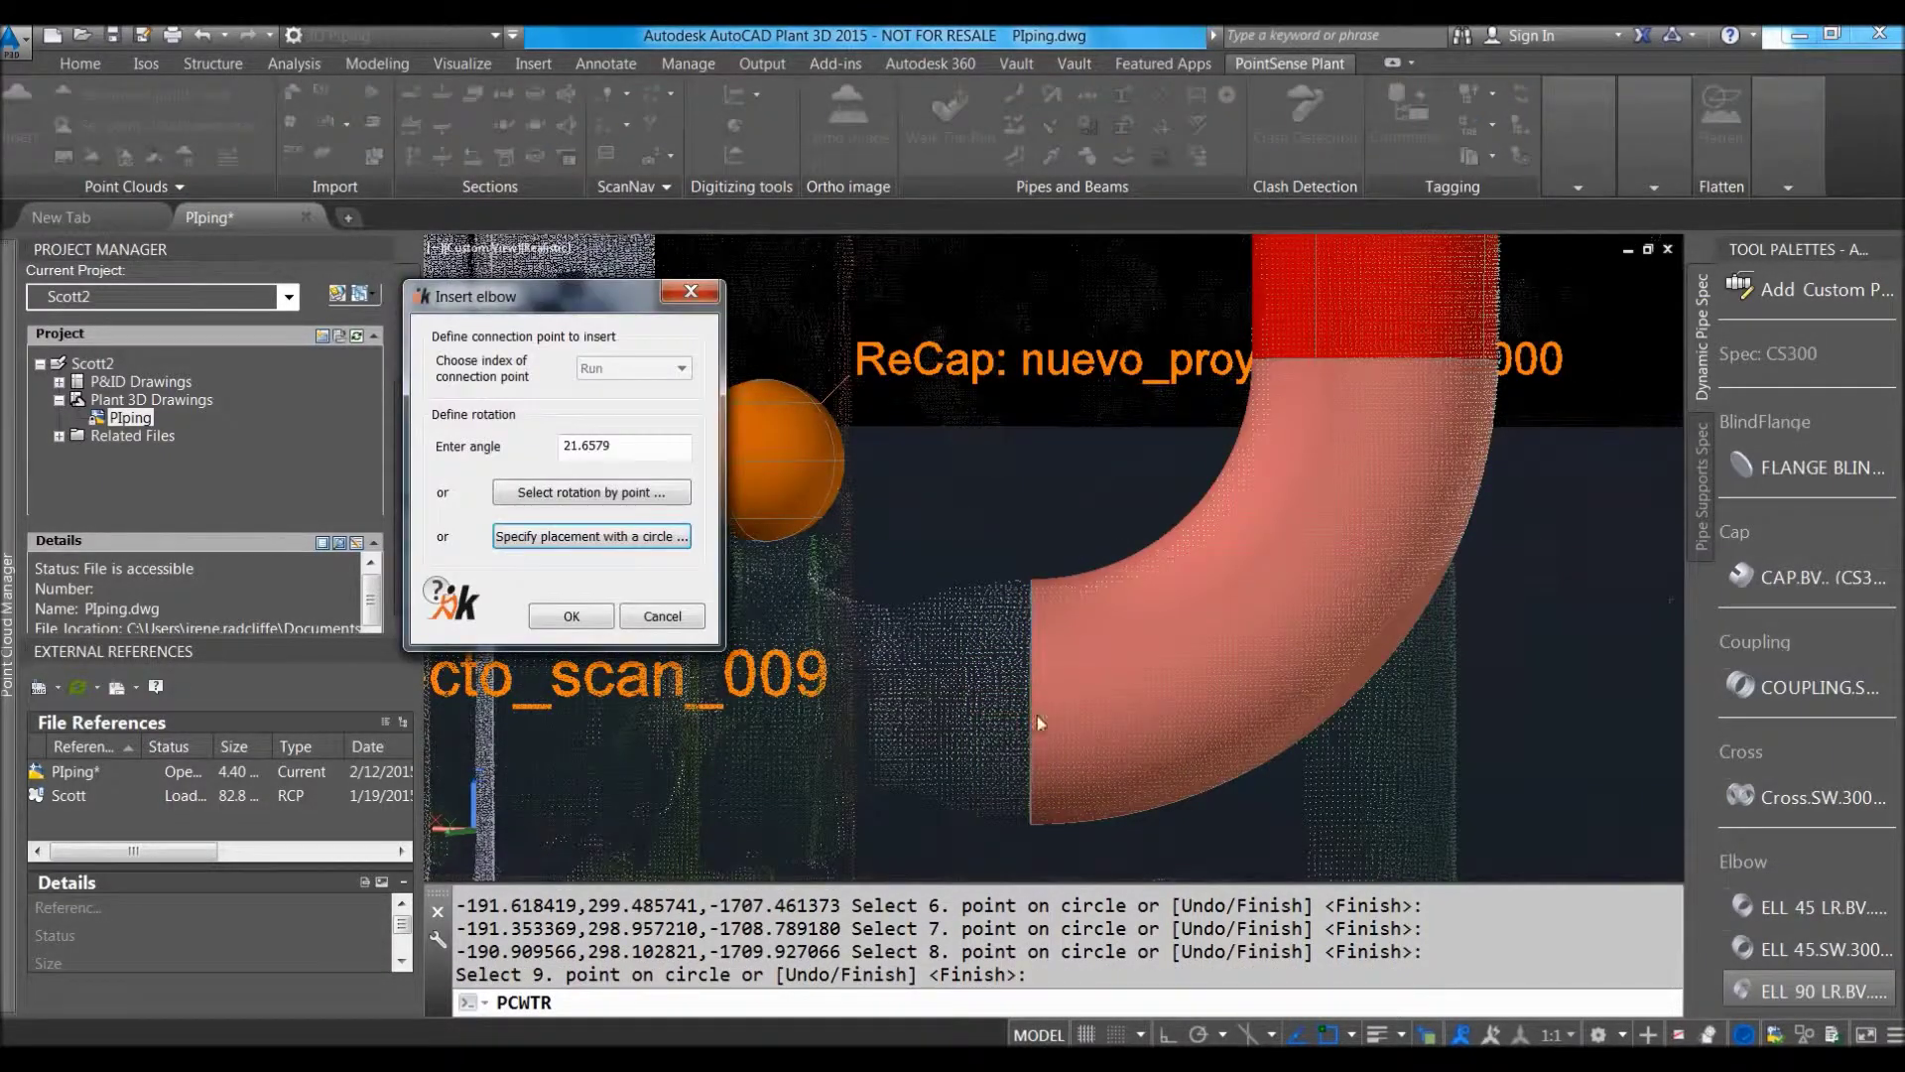
{"action": "left_click", "coordinate": [599, 625]}
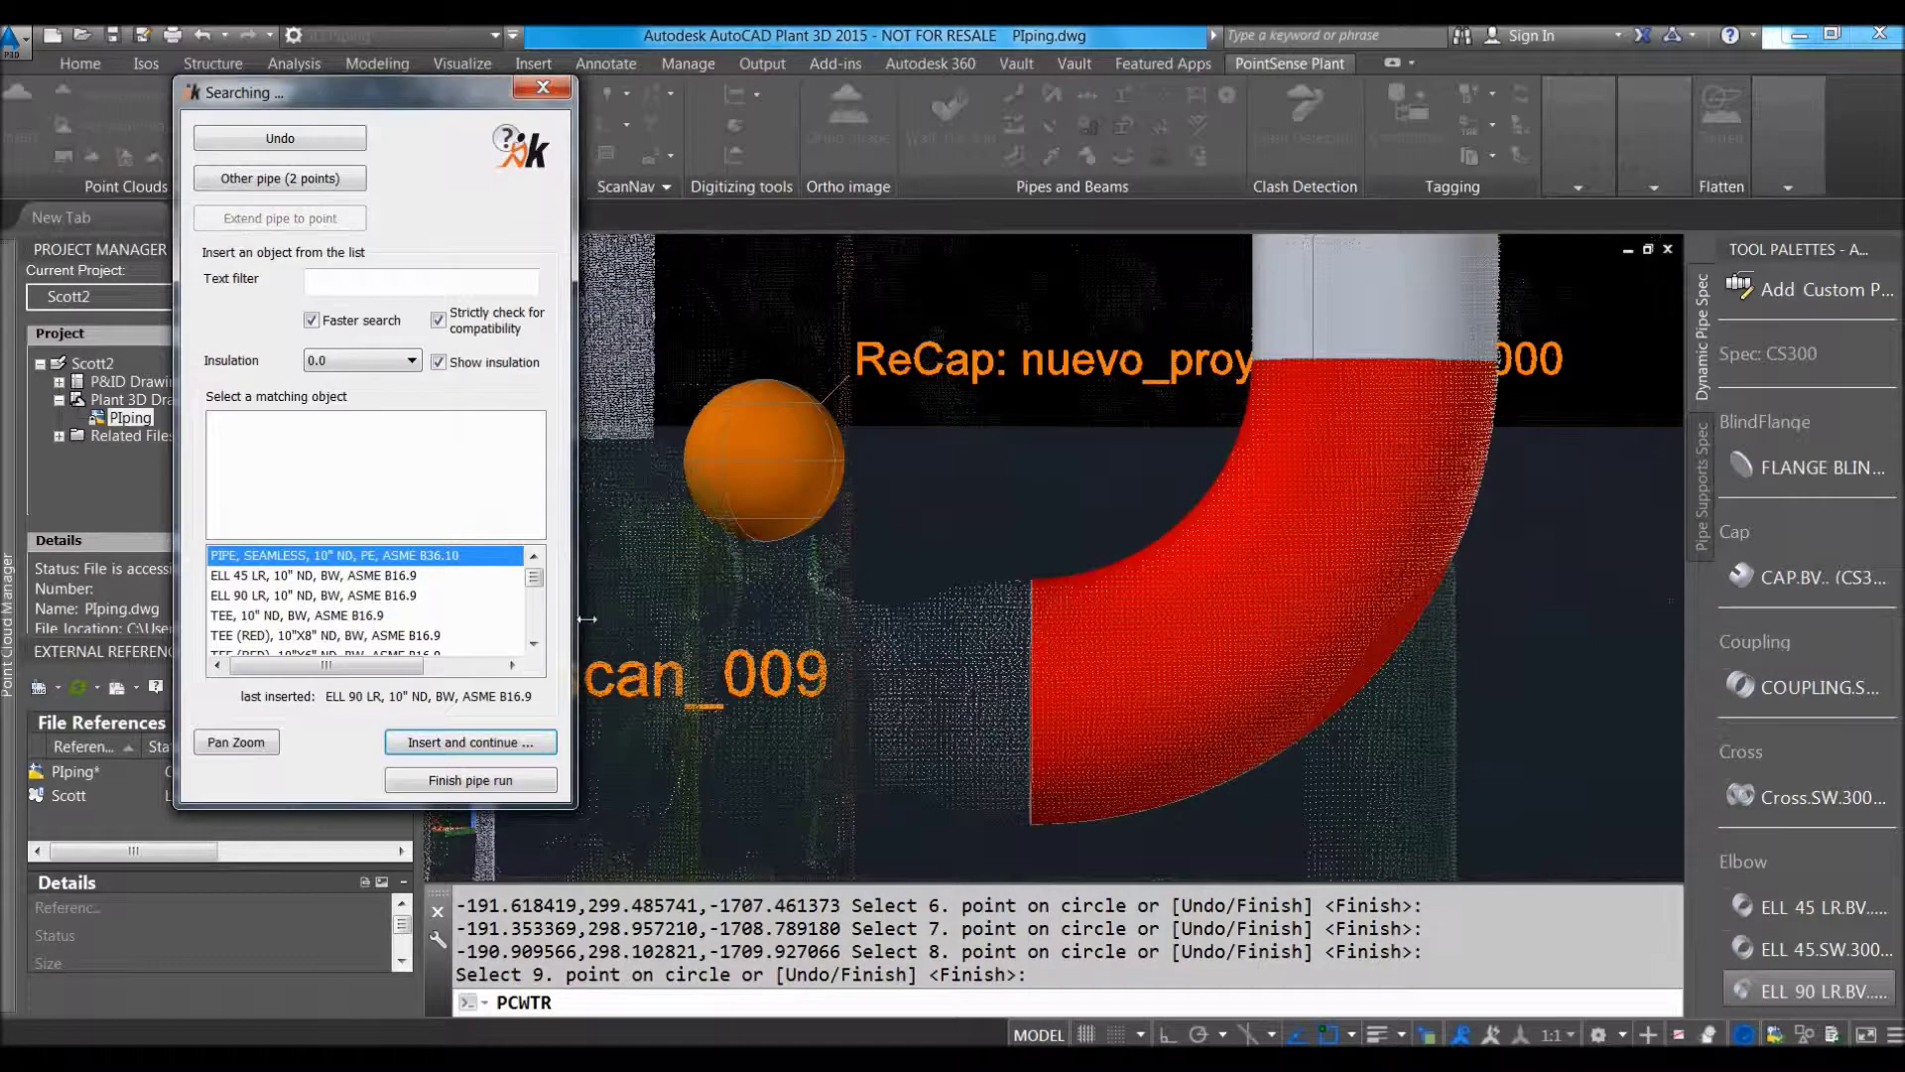
Bring the scanned pipe beyond the elbow's open end into view and filter the matching objects for "con".
{"action": "left_click", "coordinate": [236, 742]}
{"action": "scroll", "coordinate": [998, 610], "scroll_direction": "down", "scroll_amount": 3}
{"action": "left_click_drag", "start_coordinate": [1100, 600], "coordinate": [1268, 578]}
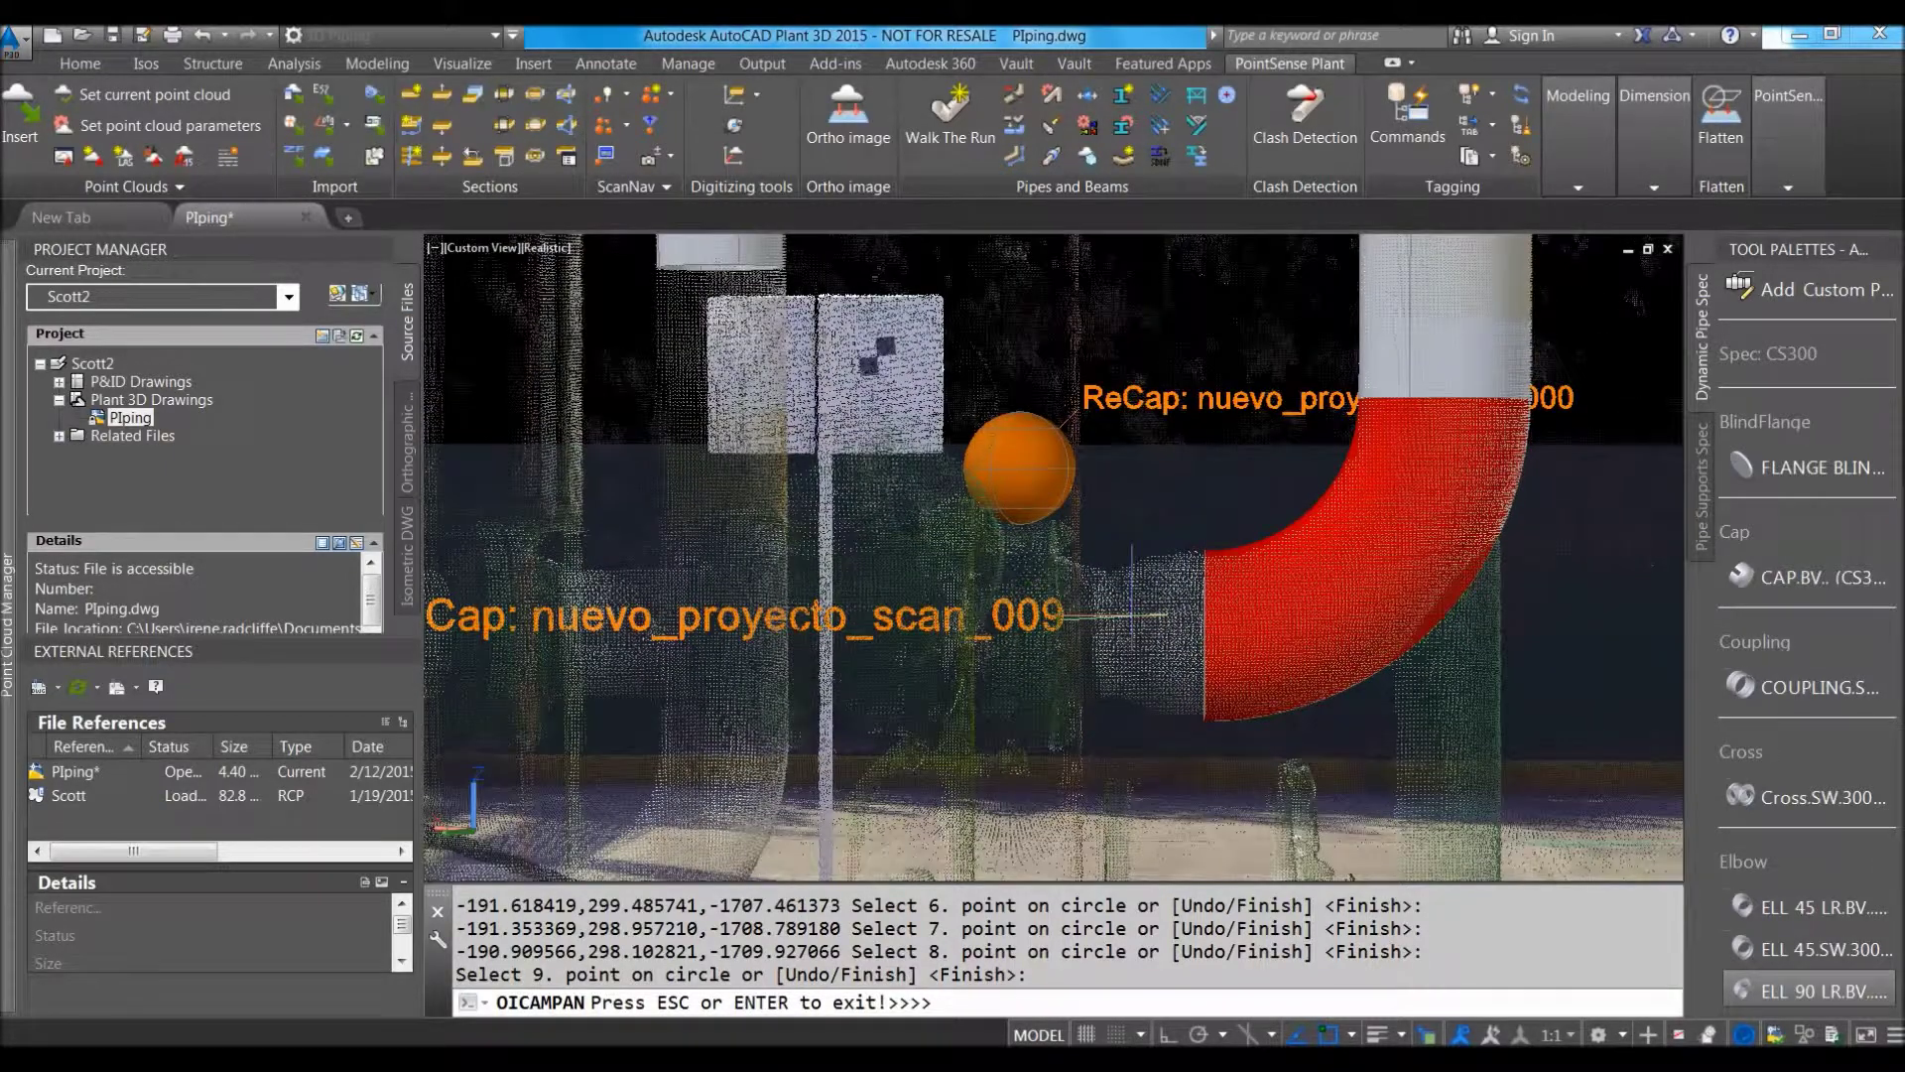
{"action": "scroll", "coordinate": [1072, 585], "scroll_direction": "down", "scroll_amount": 1}
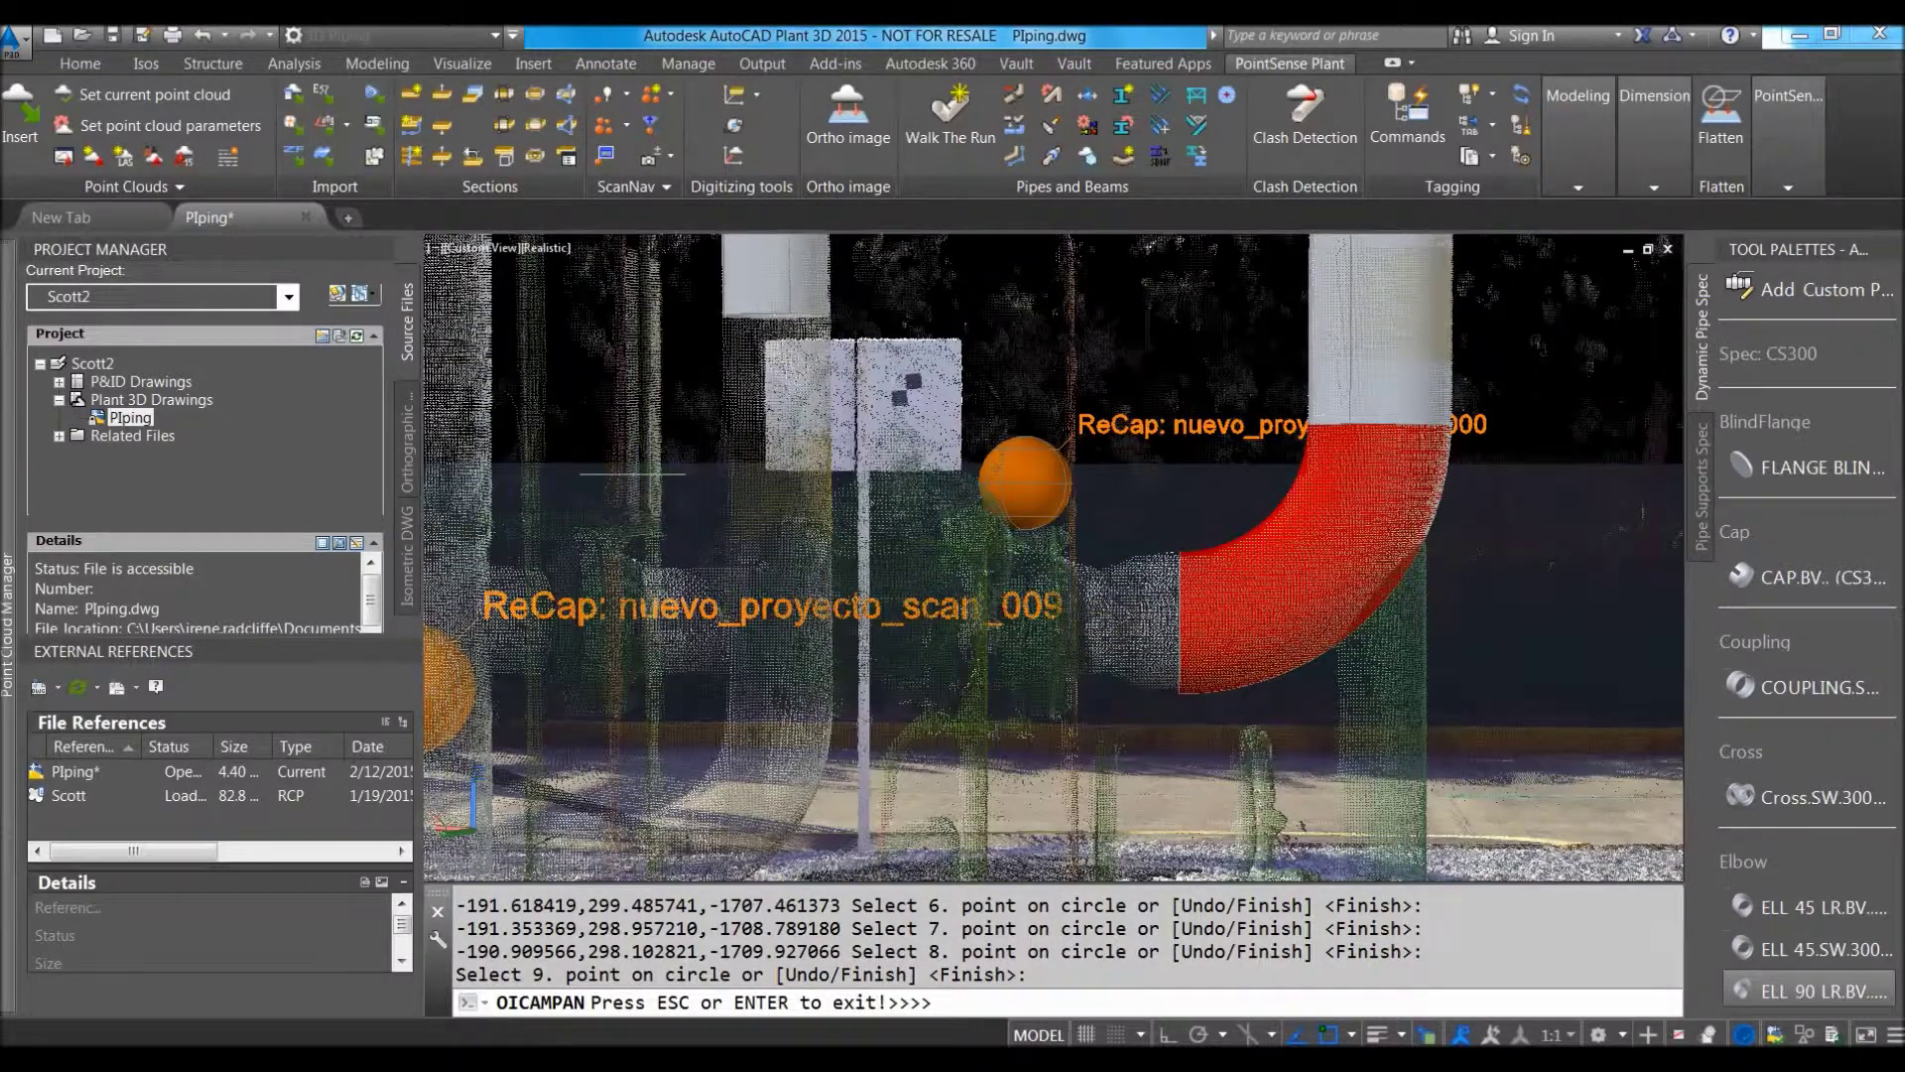
{"action": "key", "text": "Return"}
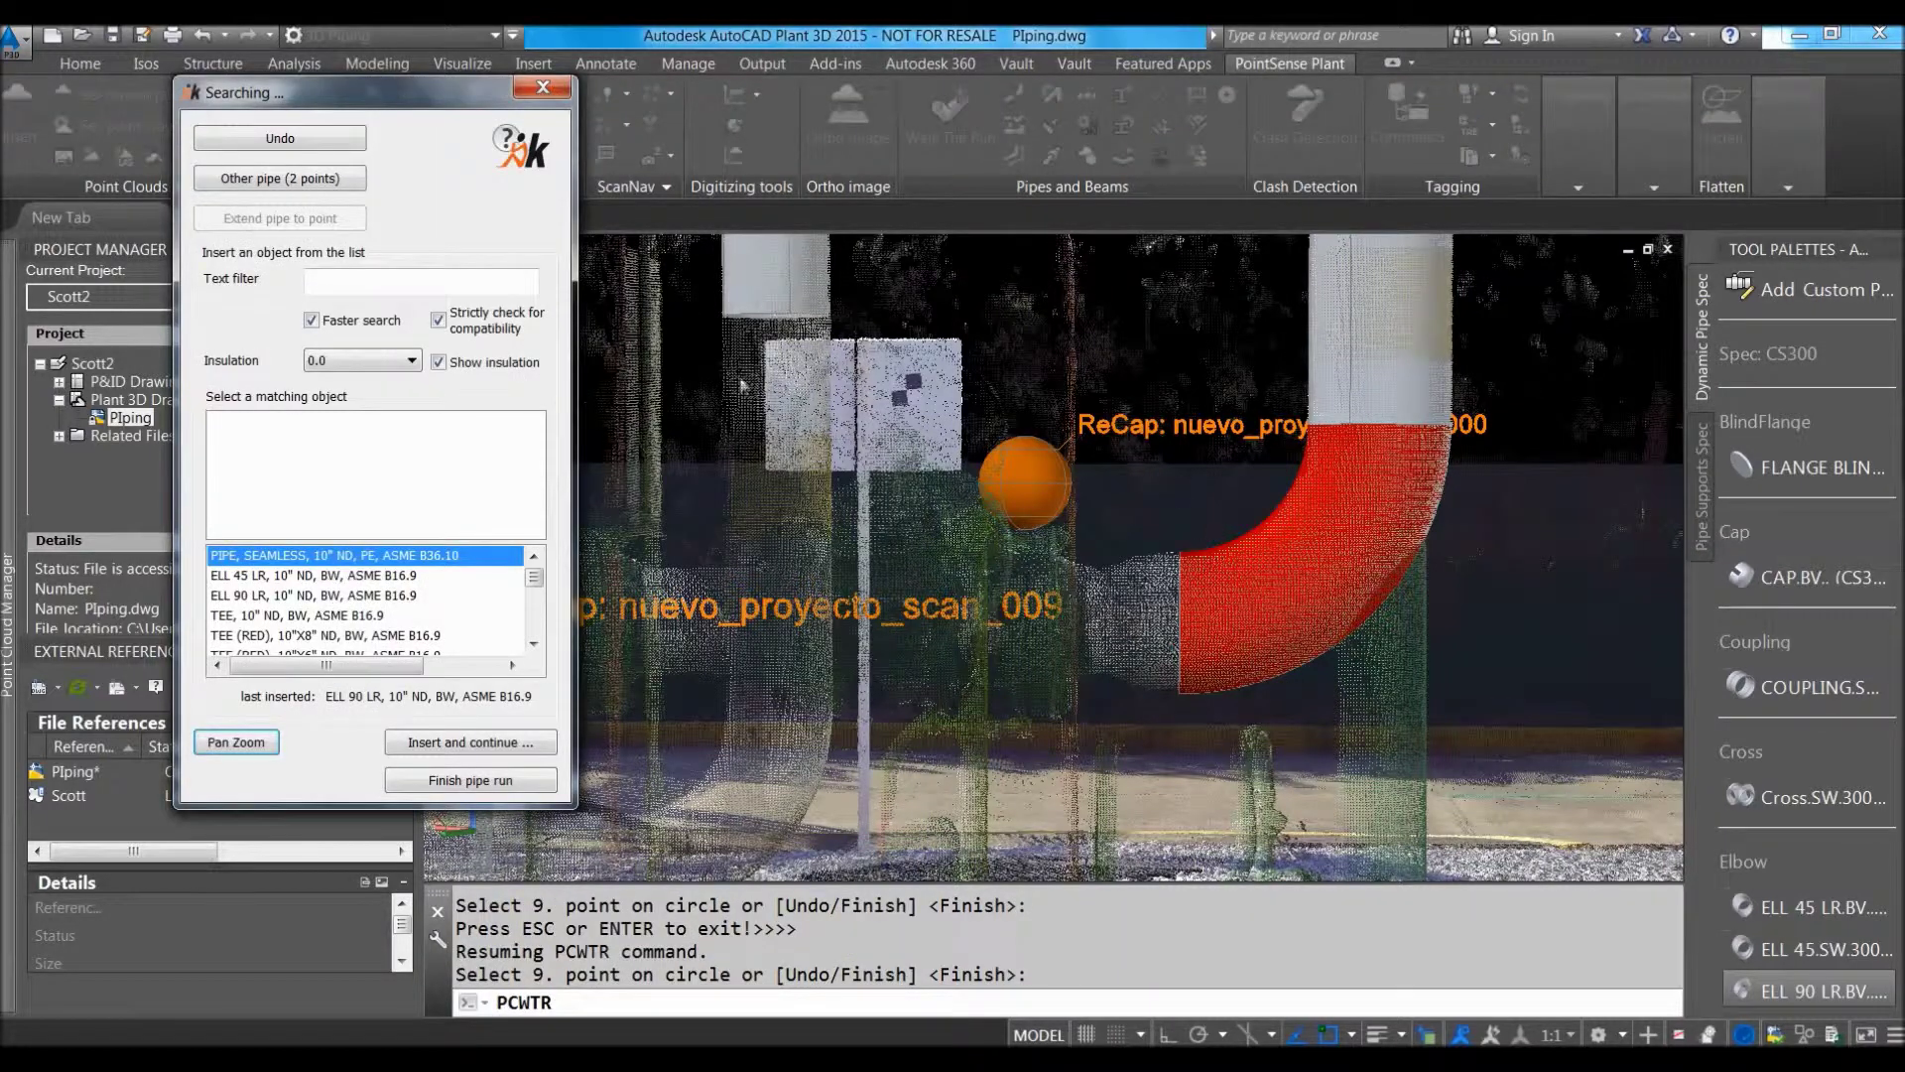
{"action": "left_click", "coordinate": [378, 283]}
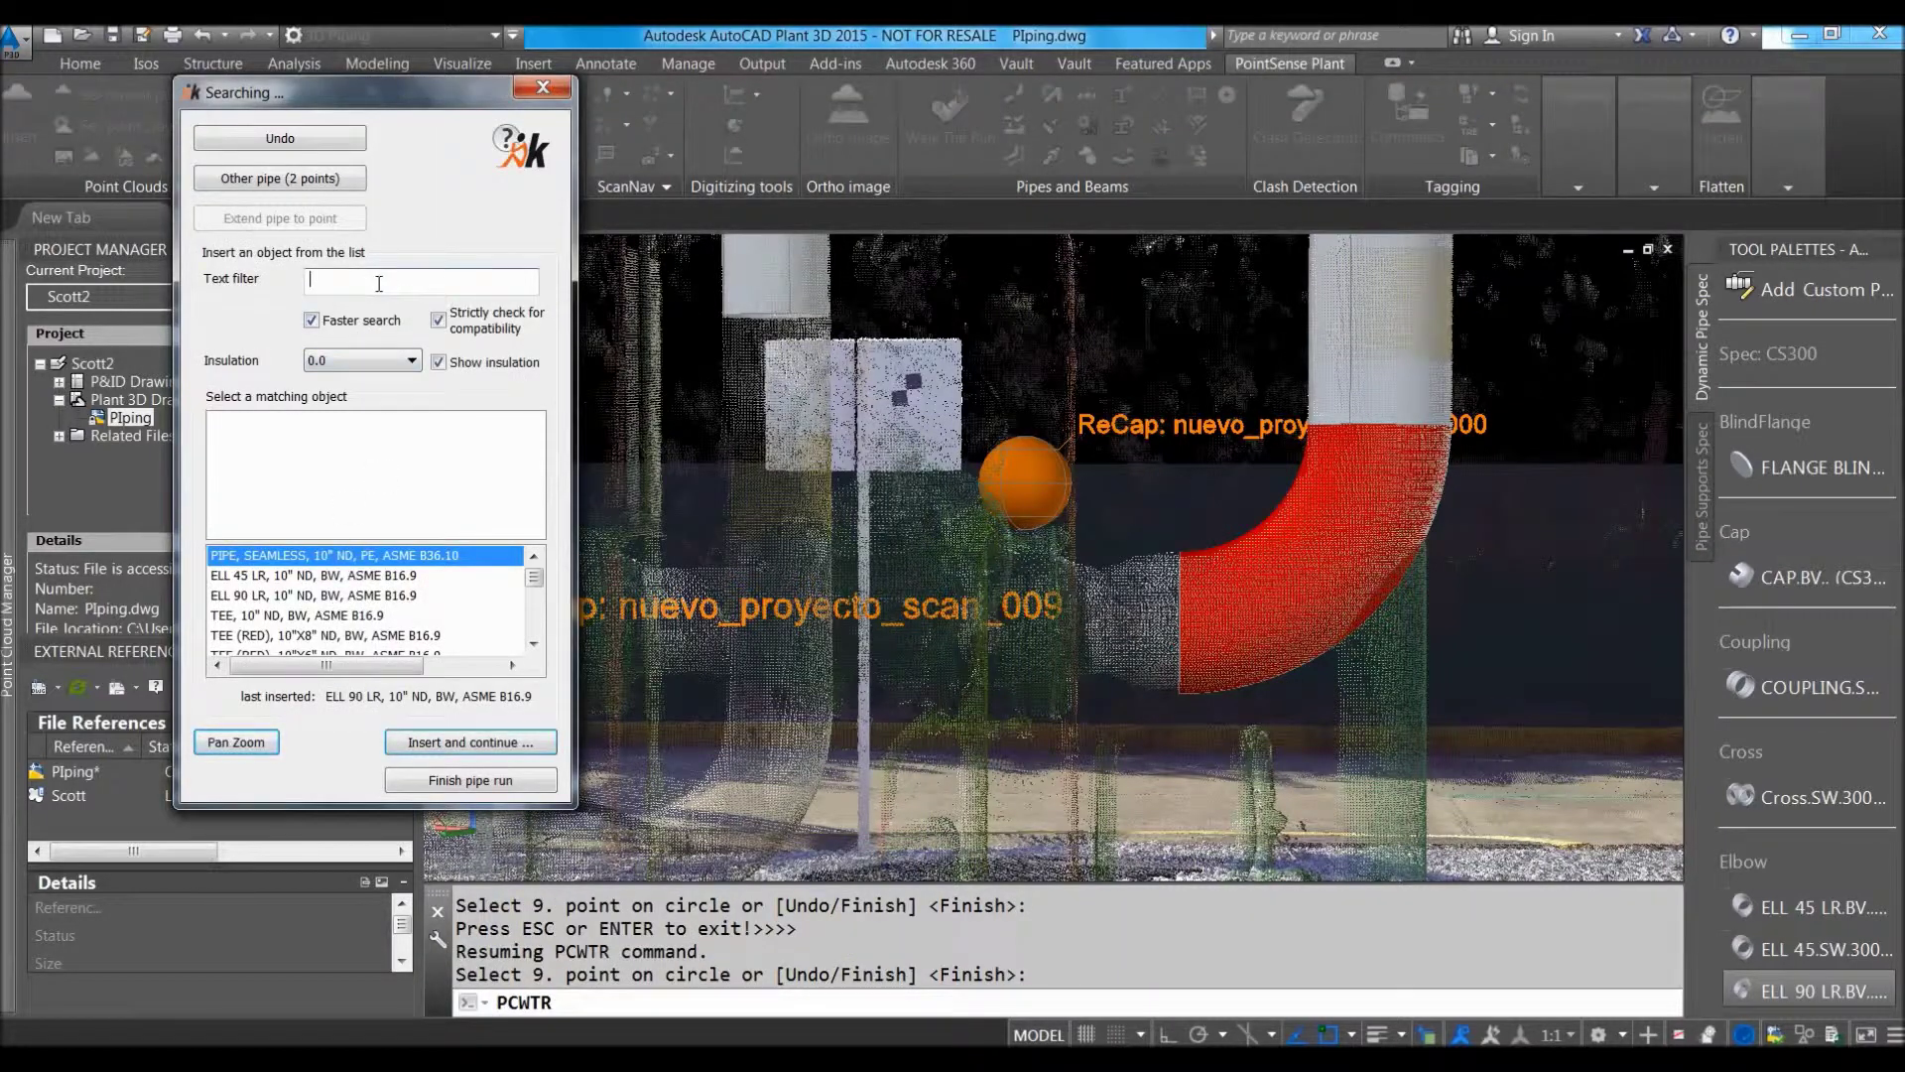
{"action": "type", "text": "co"}
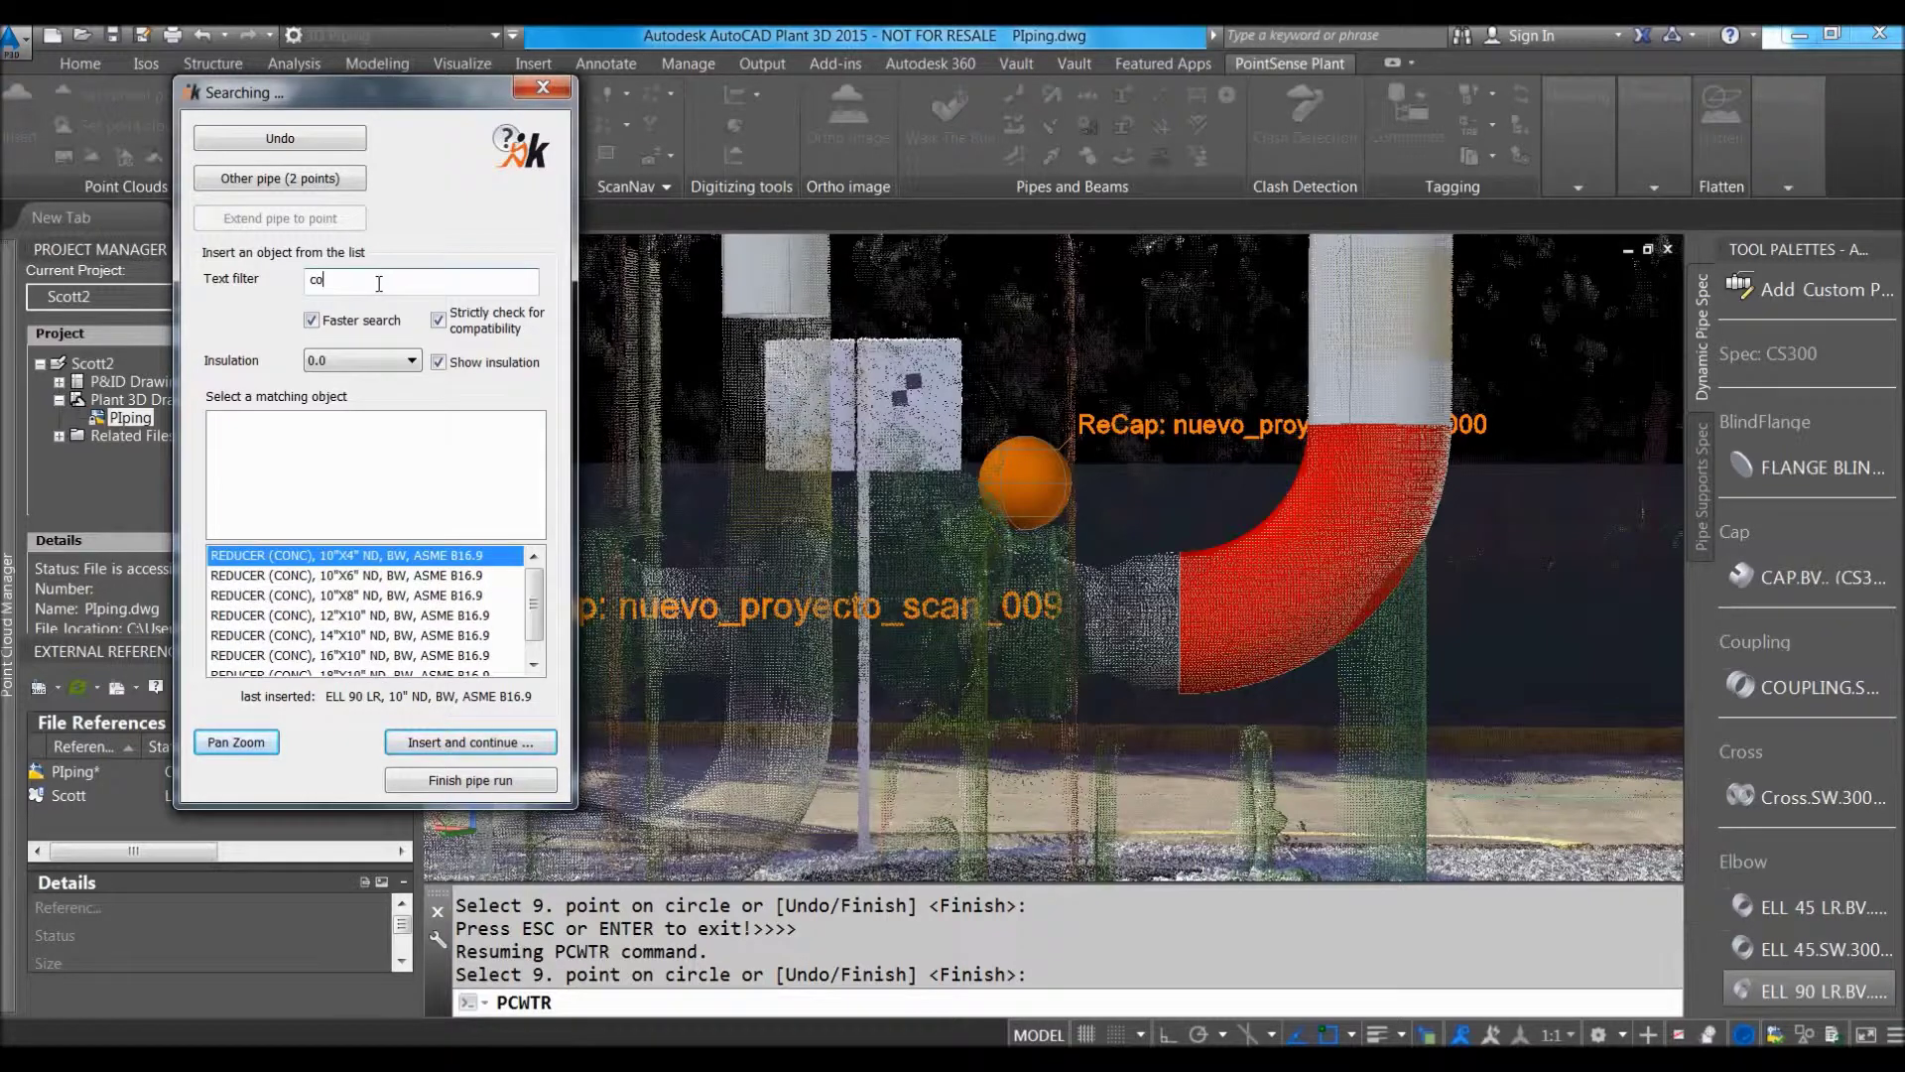
{"action": "type", "text": "c"}
{"action": "key", "text": "BackSpace"}
{"action": "type", "text": "n"}
Compare the 10"X6", 10"X8" and 12"X10" concentric reducers against the scan and insert REDUCER (CONC), 10"X8" ND, BW, ASME B16.9.
{"action": "left_click", "coordinate": [385, 576]}
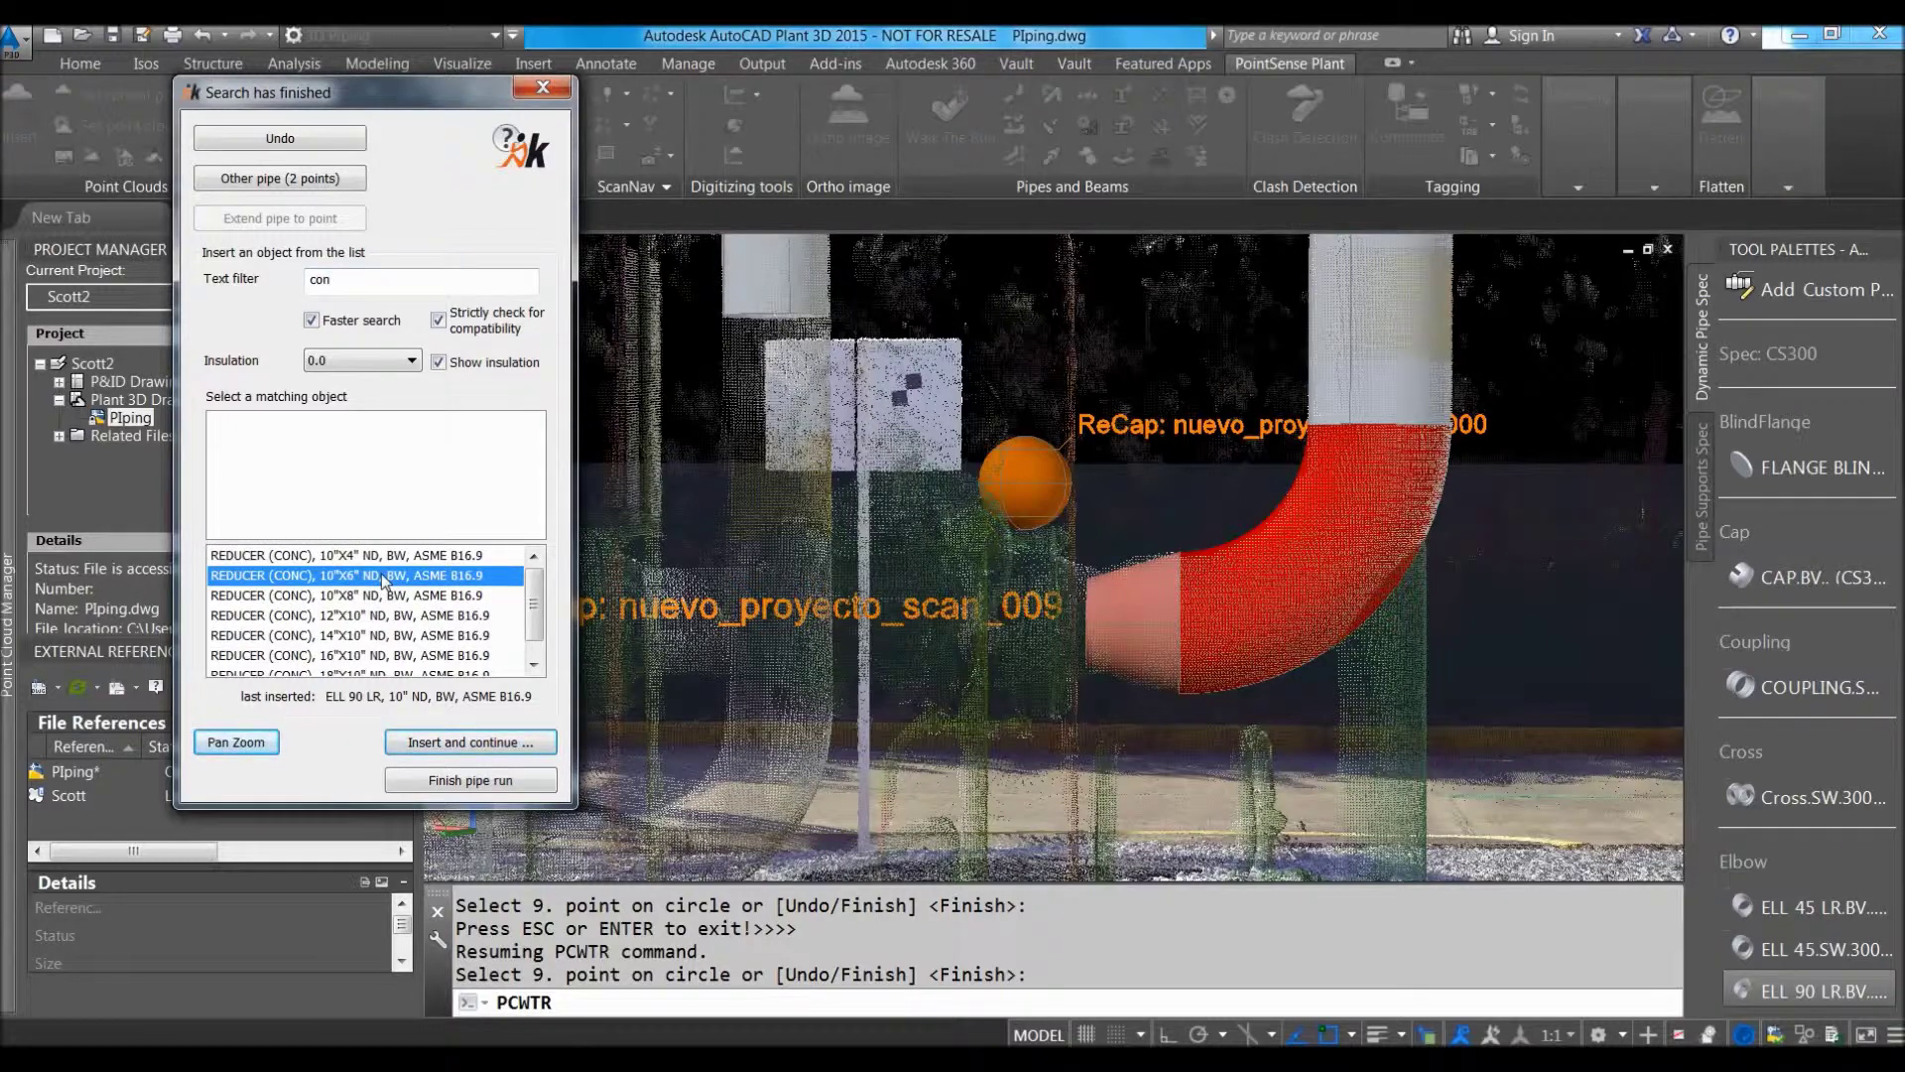
{"action": "left_click", "coordinate": [393, 597]}
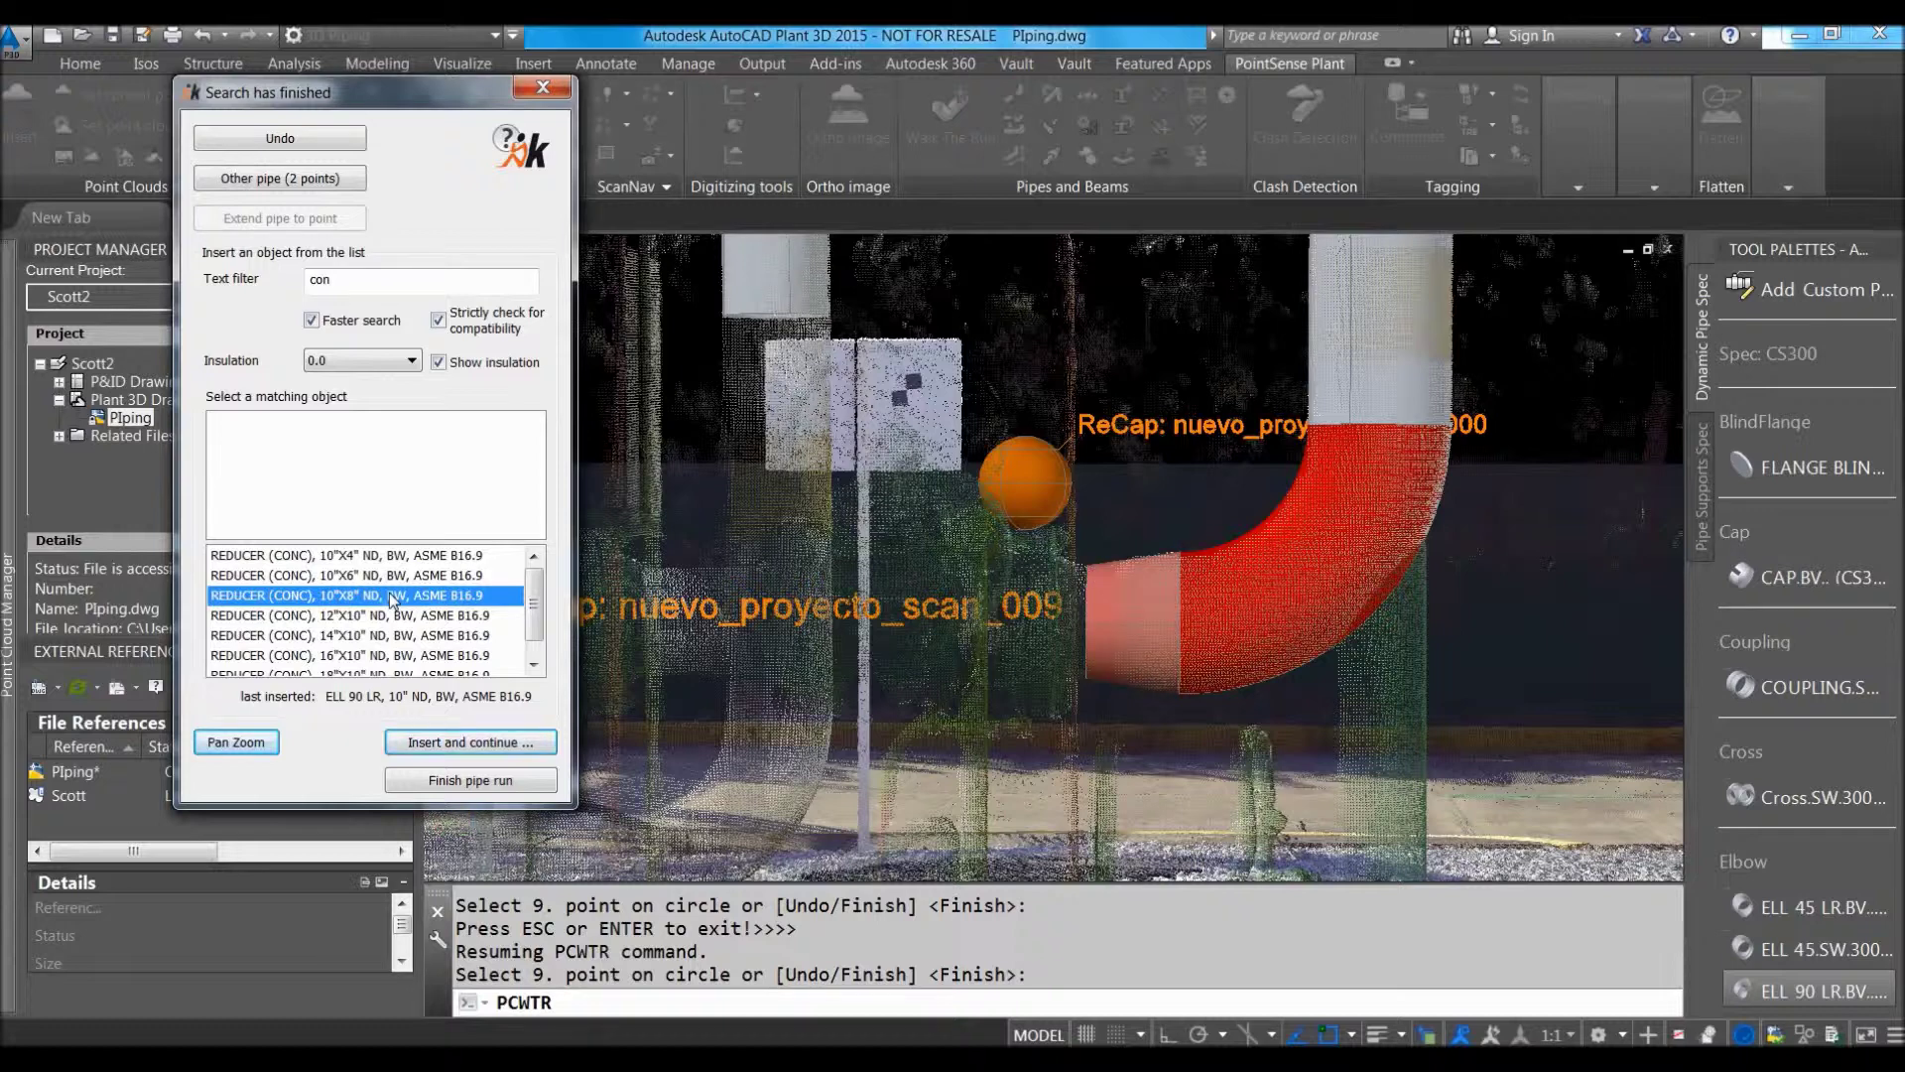
{"action": "left_click", "coordinate": [392, 616]}
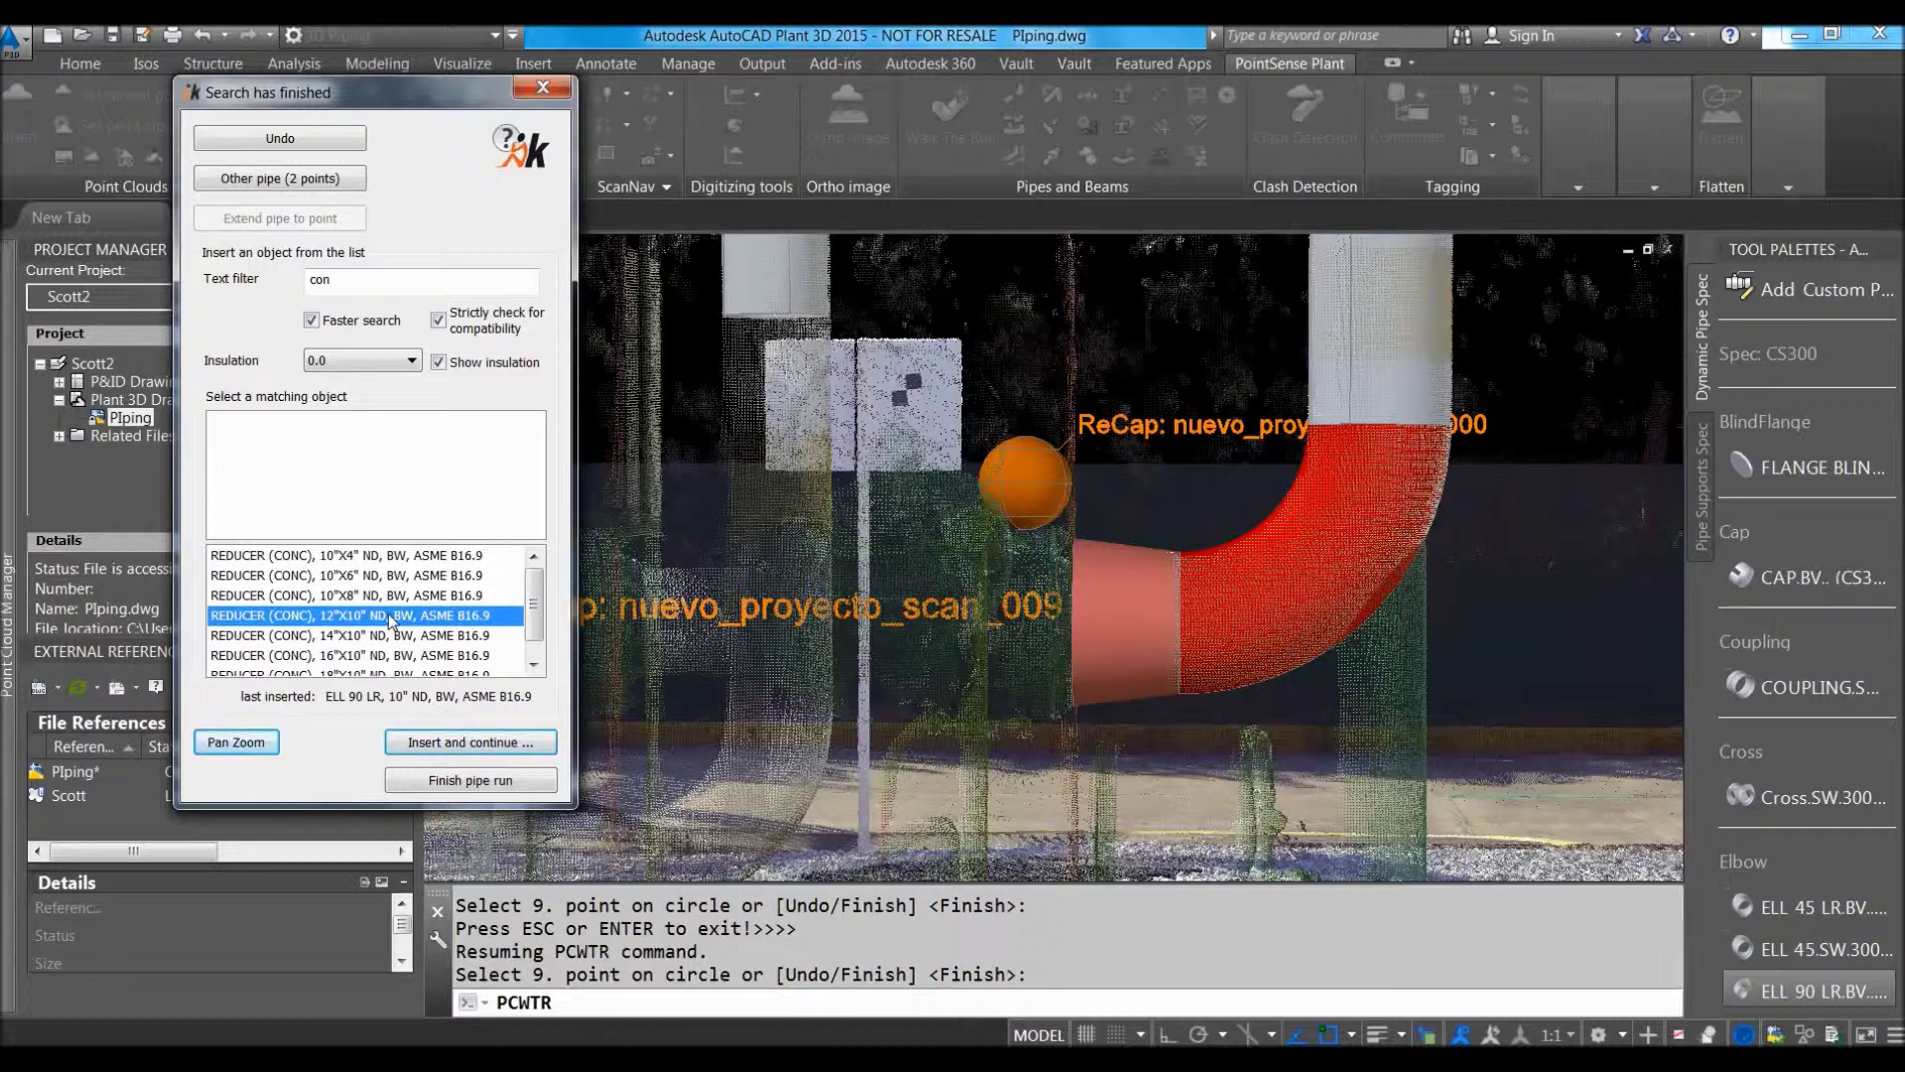
{"action": "left_click", "coordinate": [394, 597]}
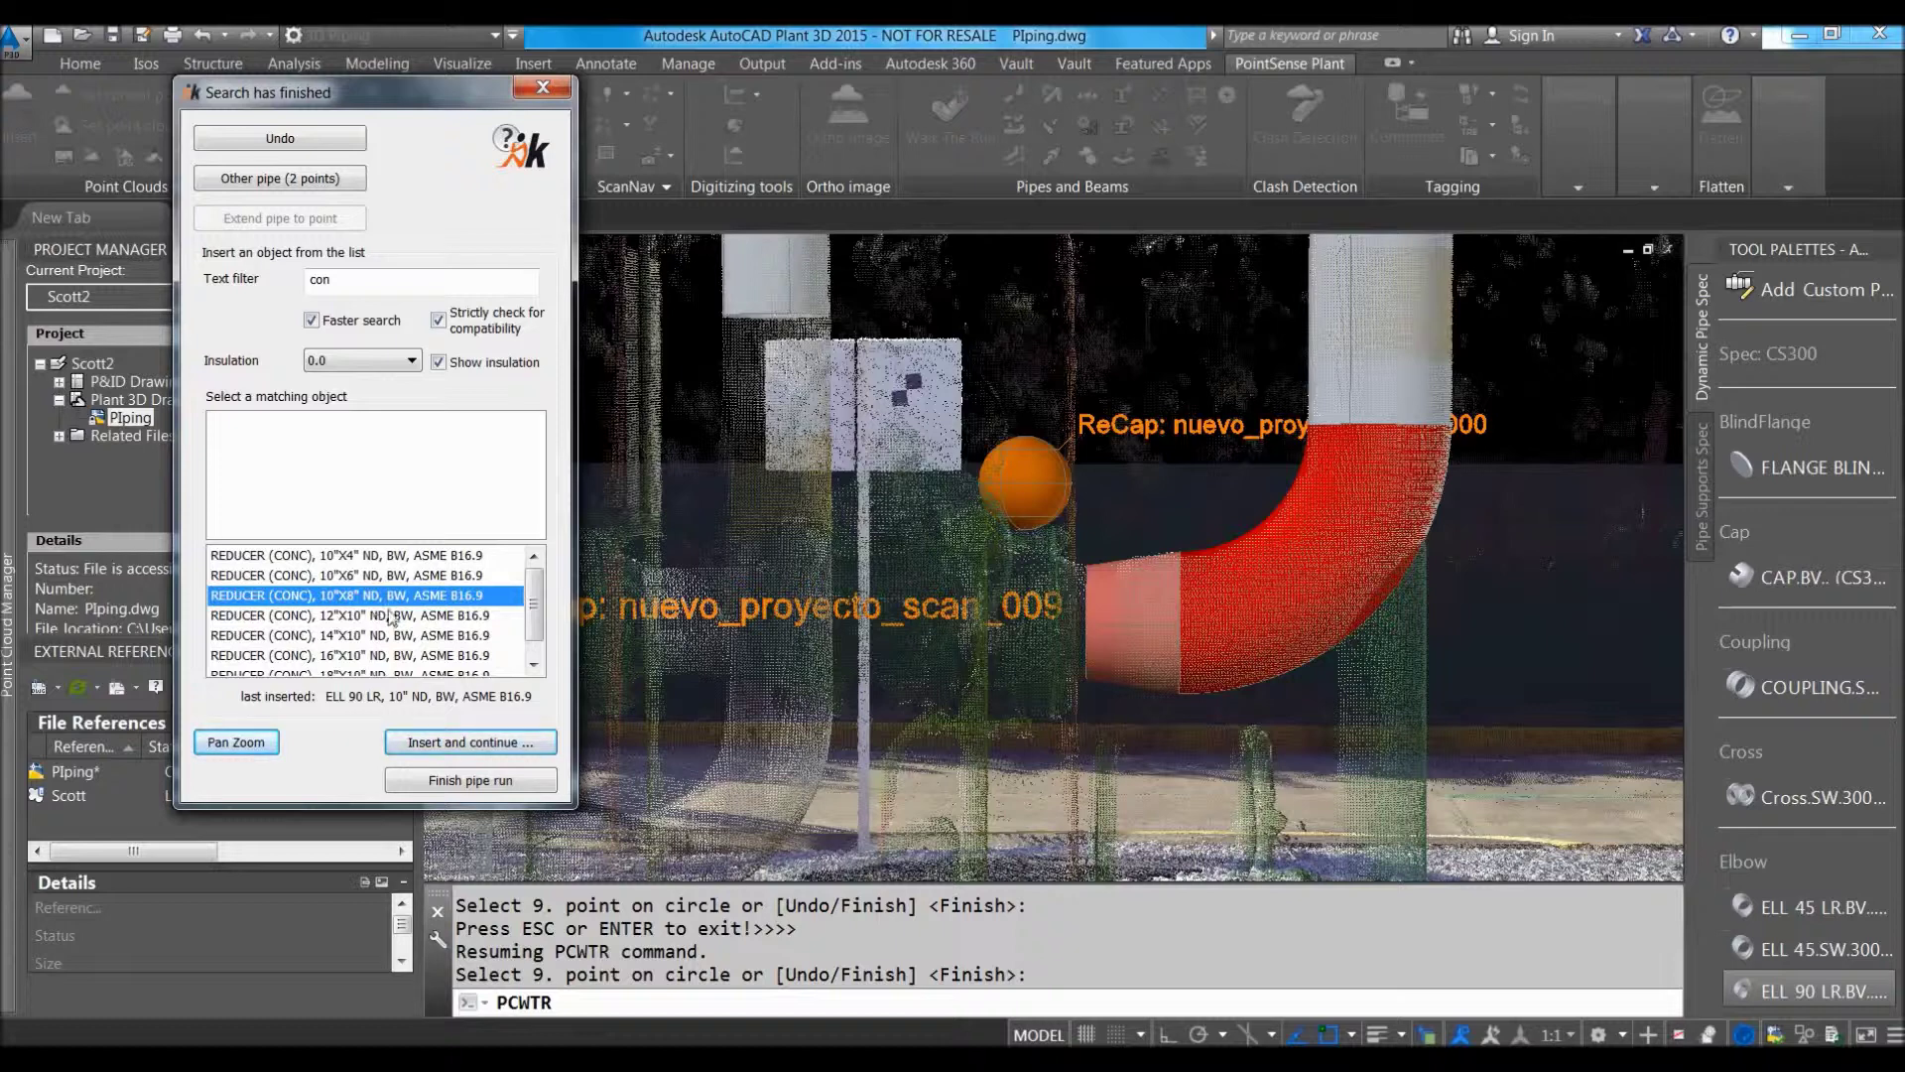
{"action": "left_click", "coordinate": [448, 742]}
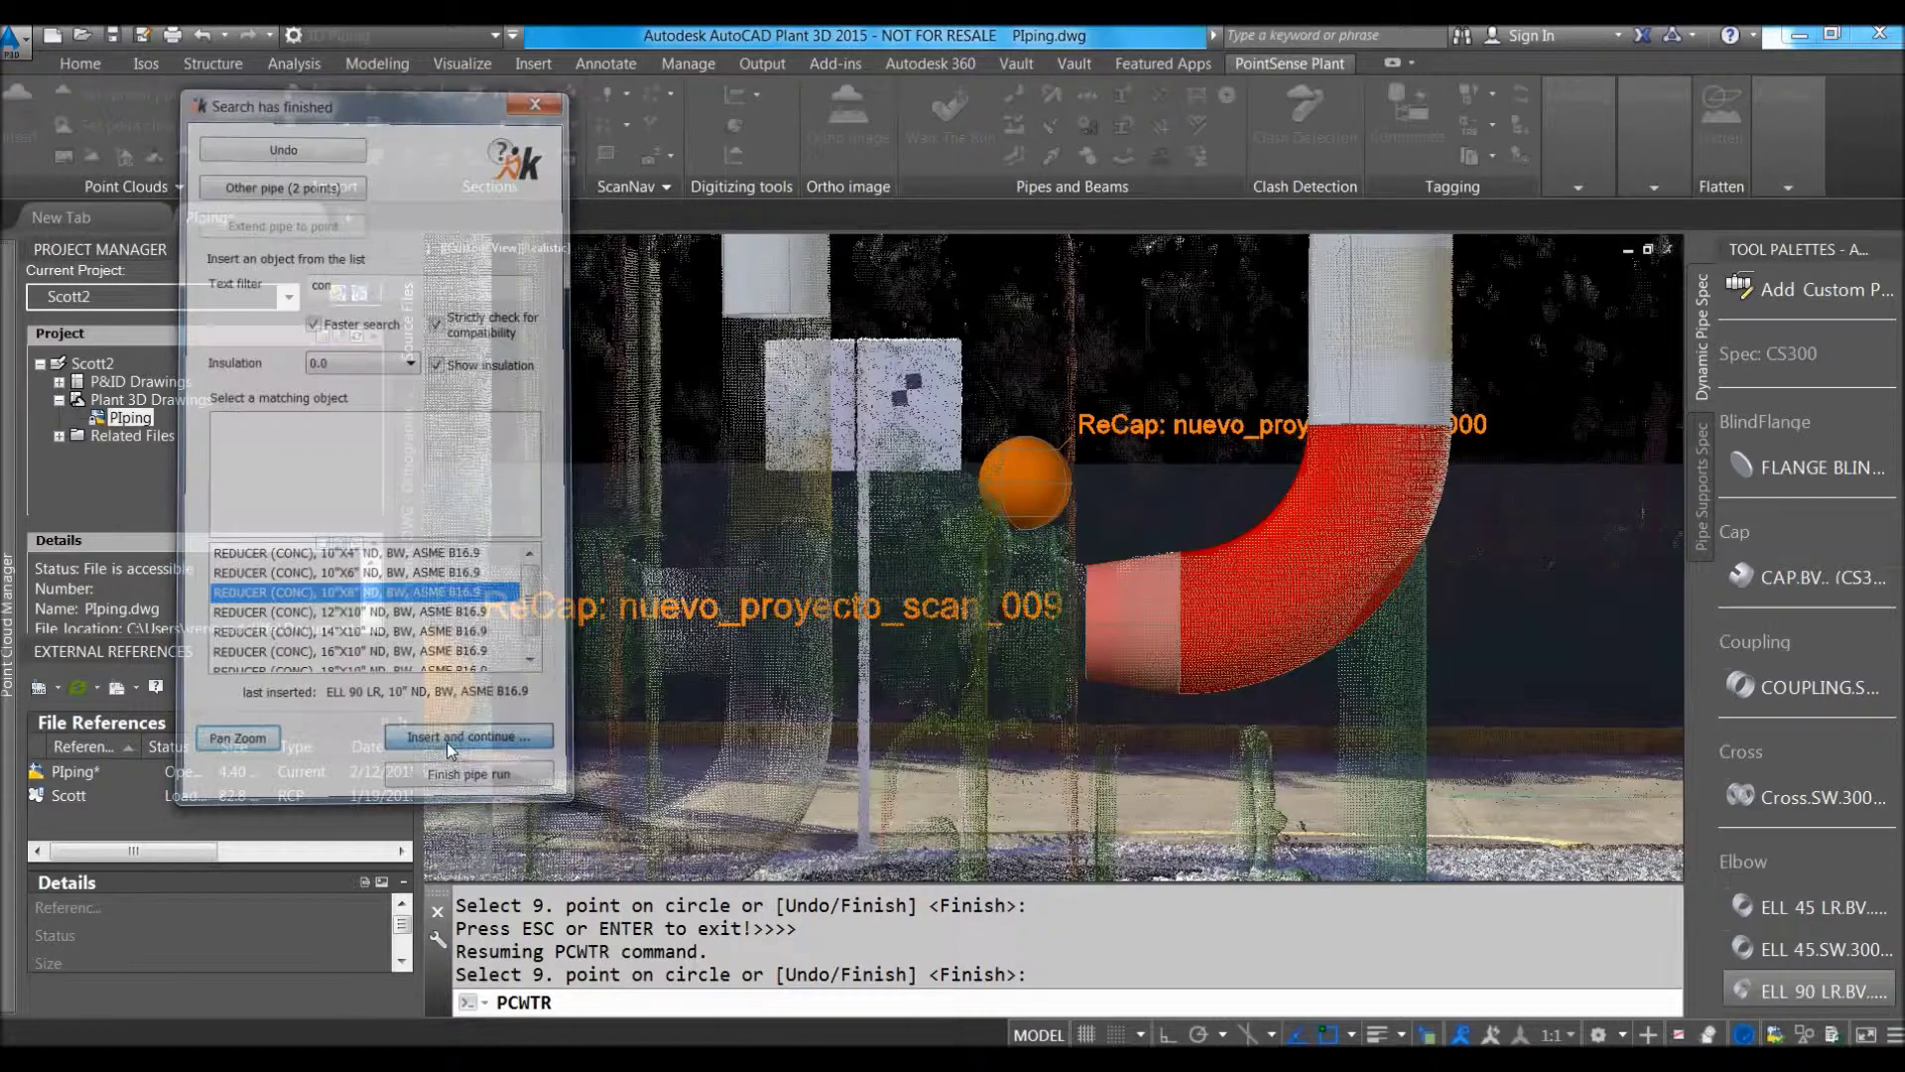
{"action": "left_click_drag", "start_coordinate": [930, 315], "coordinate": [493, 236]}
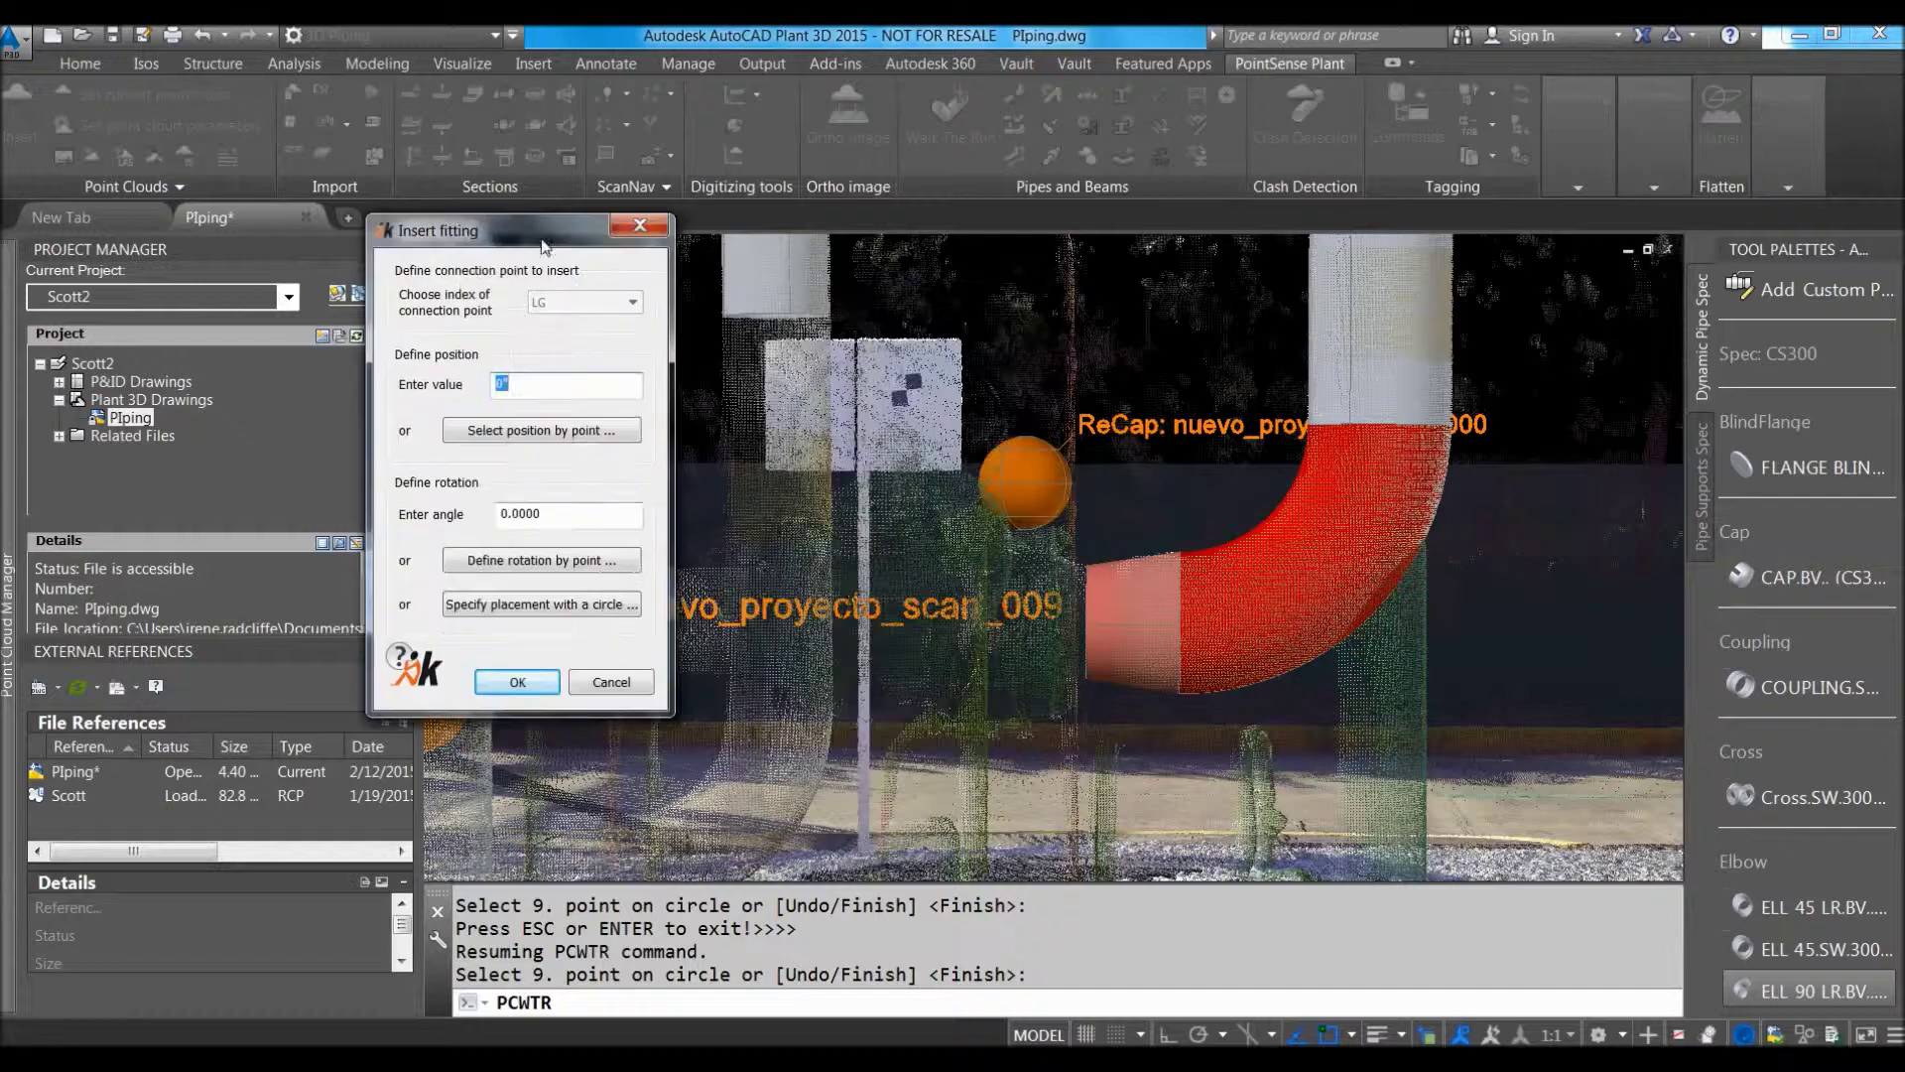
{"action": "type", "text": "1"}
{"action": "key", "text": "Return"}
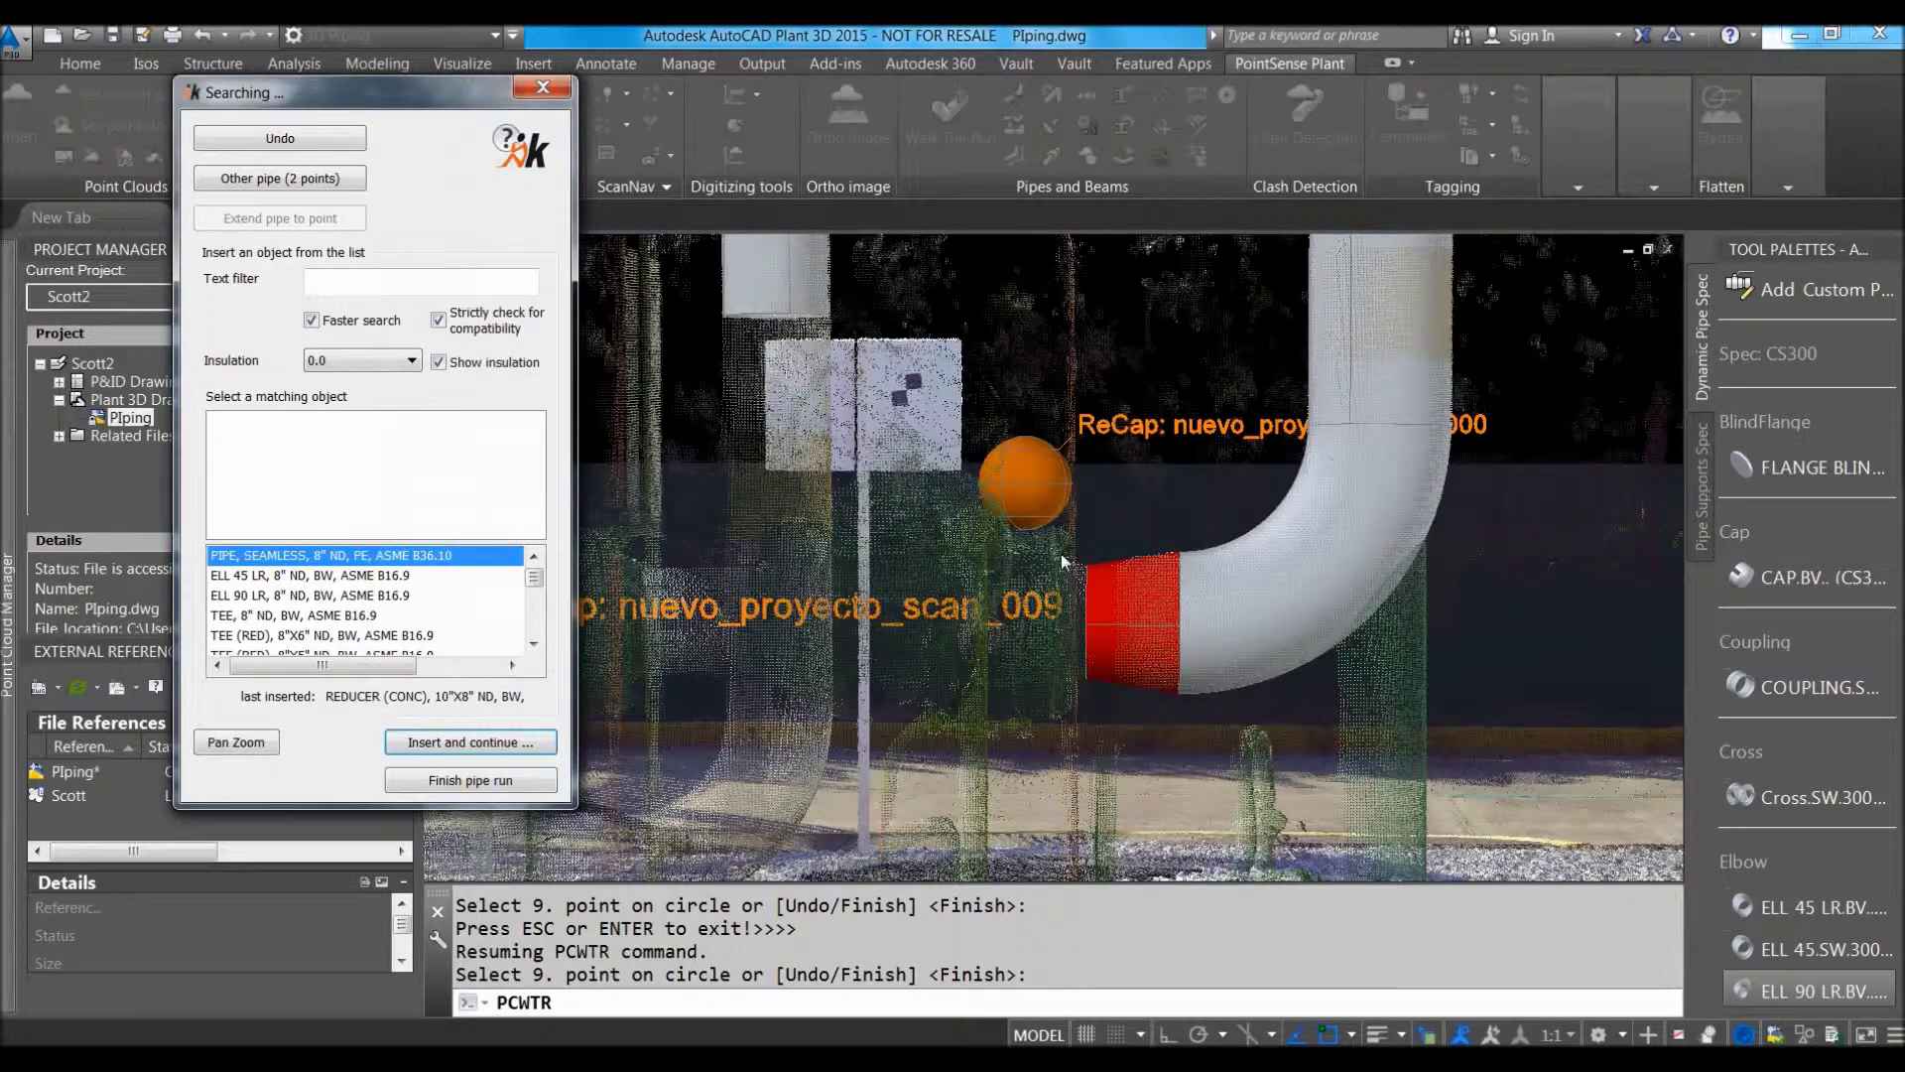
Filter the matching objects for "fl" and insert FLANGE WN, 8" ND, 300 LB, RF, ASME B16.5 at the reducer's end.
{"action": "left_click", "coordinate": [365, 281]}
{"action": "type", "text": "fl"}
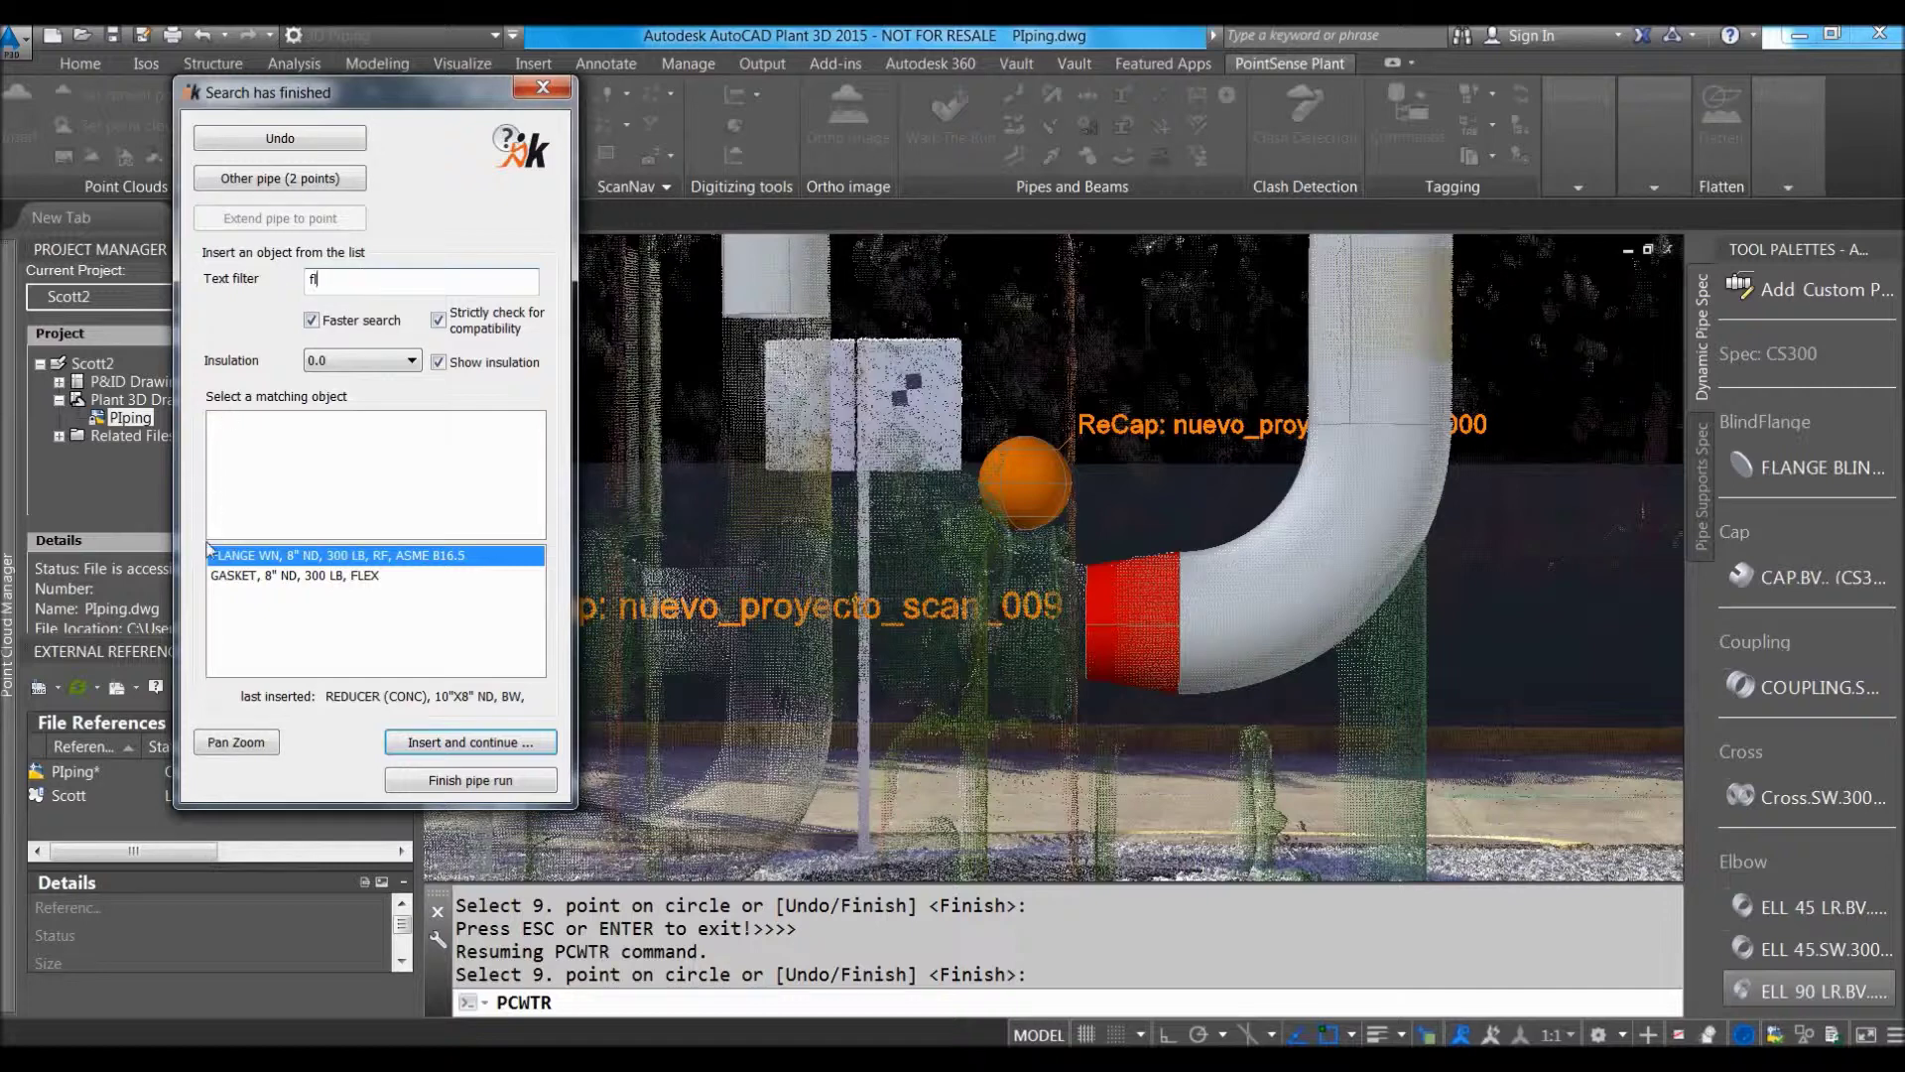
{"action": "left_click", "coordinate": [270, 556]}
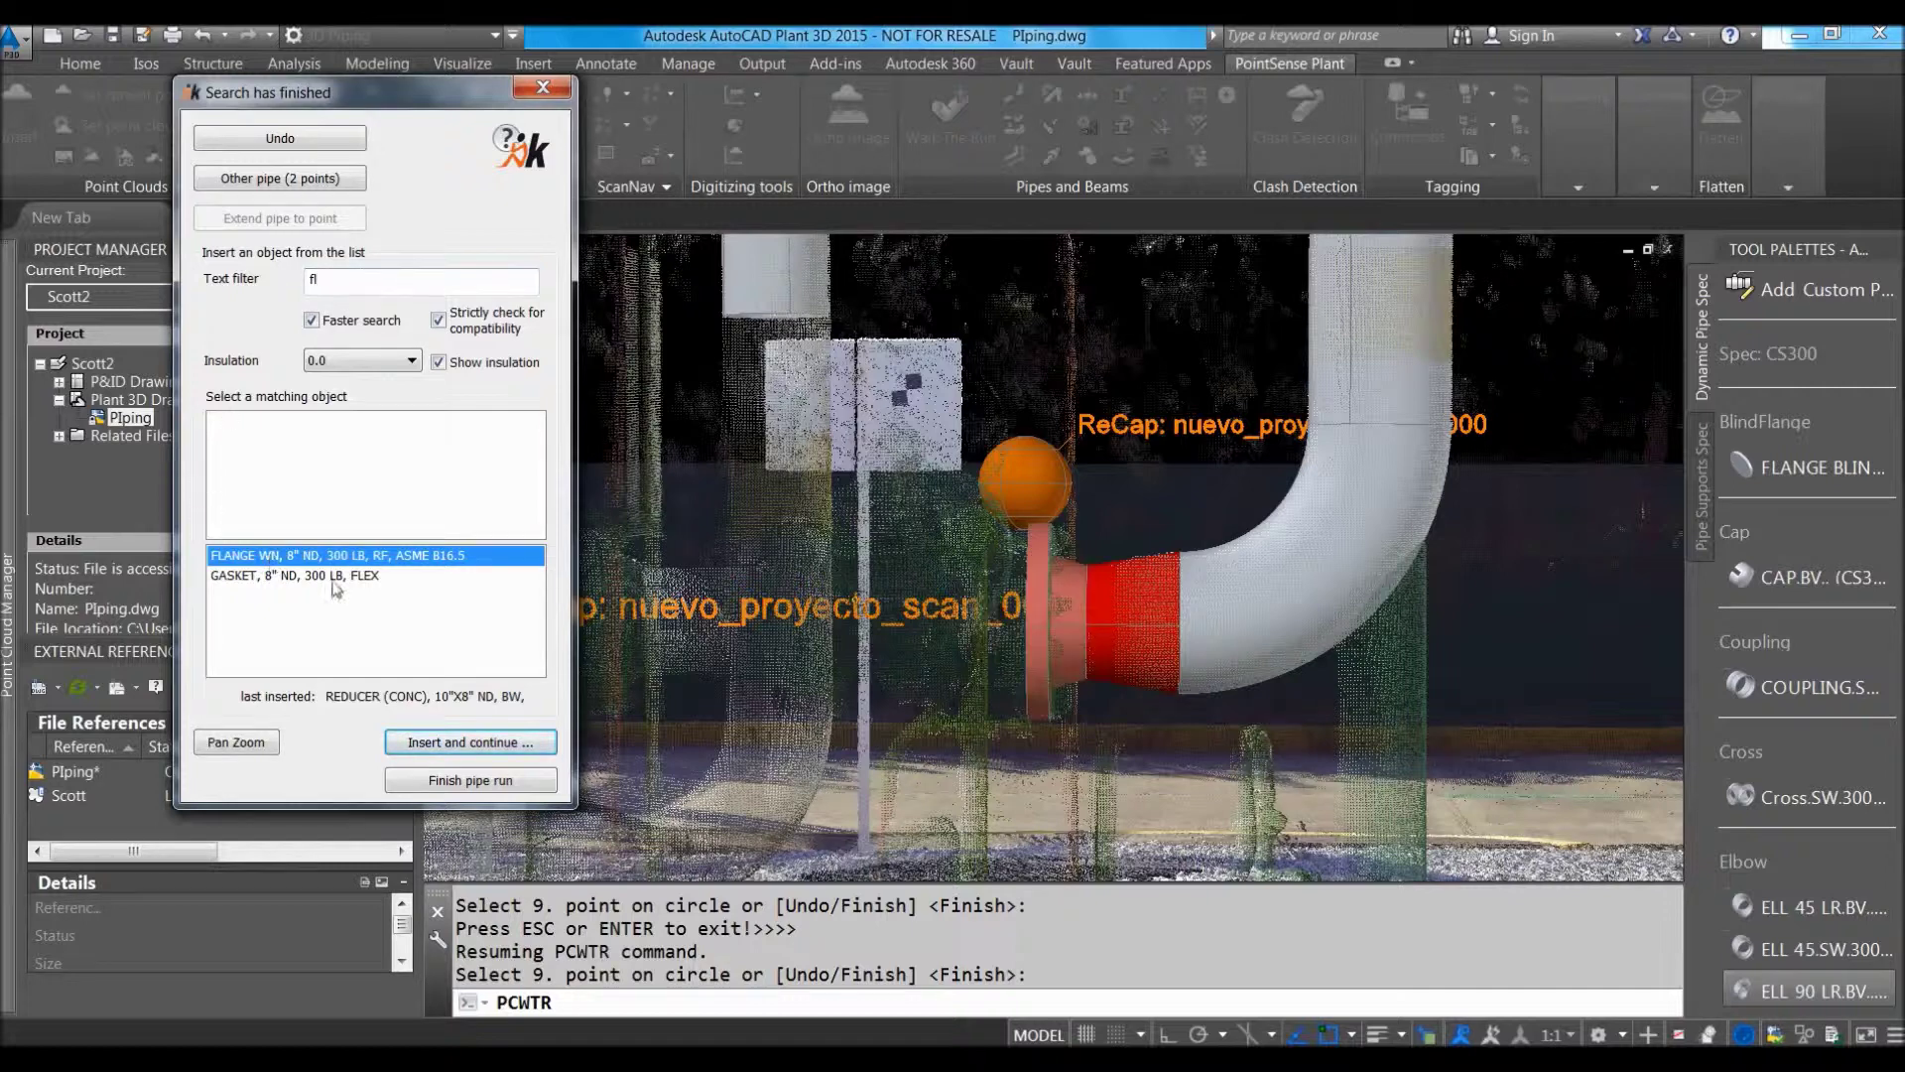
{"action": "left_click", "coordinate": [479, 746]}
{"action": "left_click", "coordinate": [980, 755]}
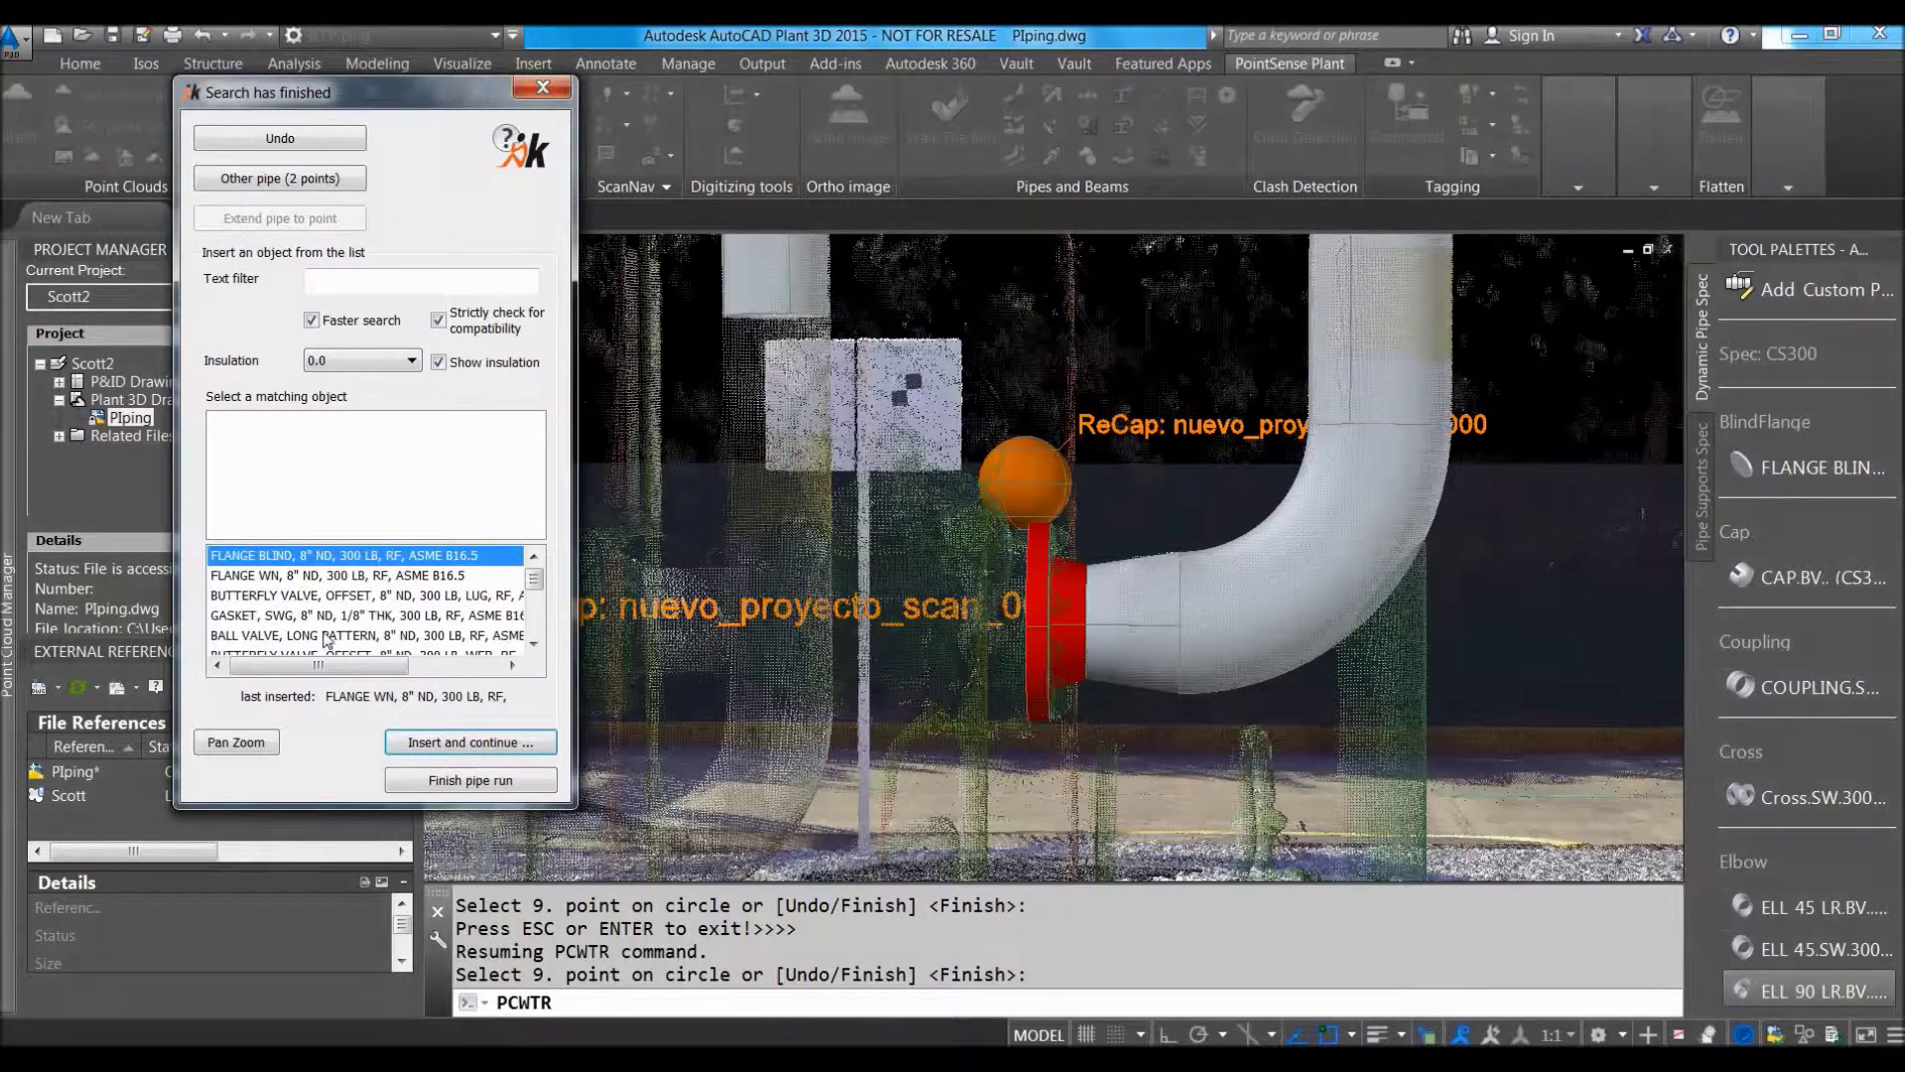
Look through the matching valves and insert the GATE VALVE, DOUBLE DISC, 8" ND, 300 LB, RF at the flange.
{"action": "left_click", "coordinate": [328, 635]}
{"action": "left_click", "coordinate": [534, 643]}
{"action": "left_click", "coordinate": [533, 643]}
{"action": "left_click", "coordinate": [302, 578]}
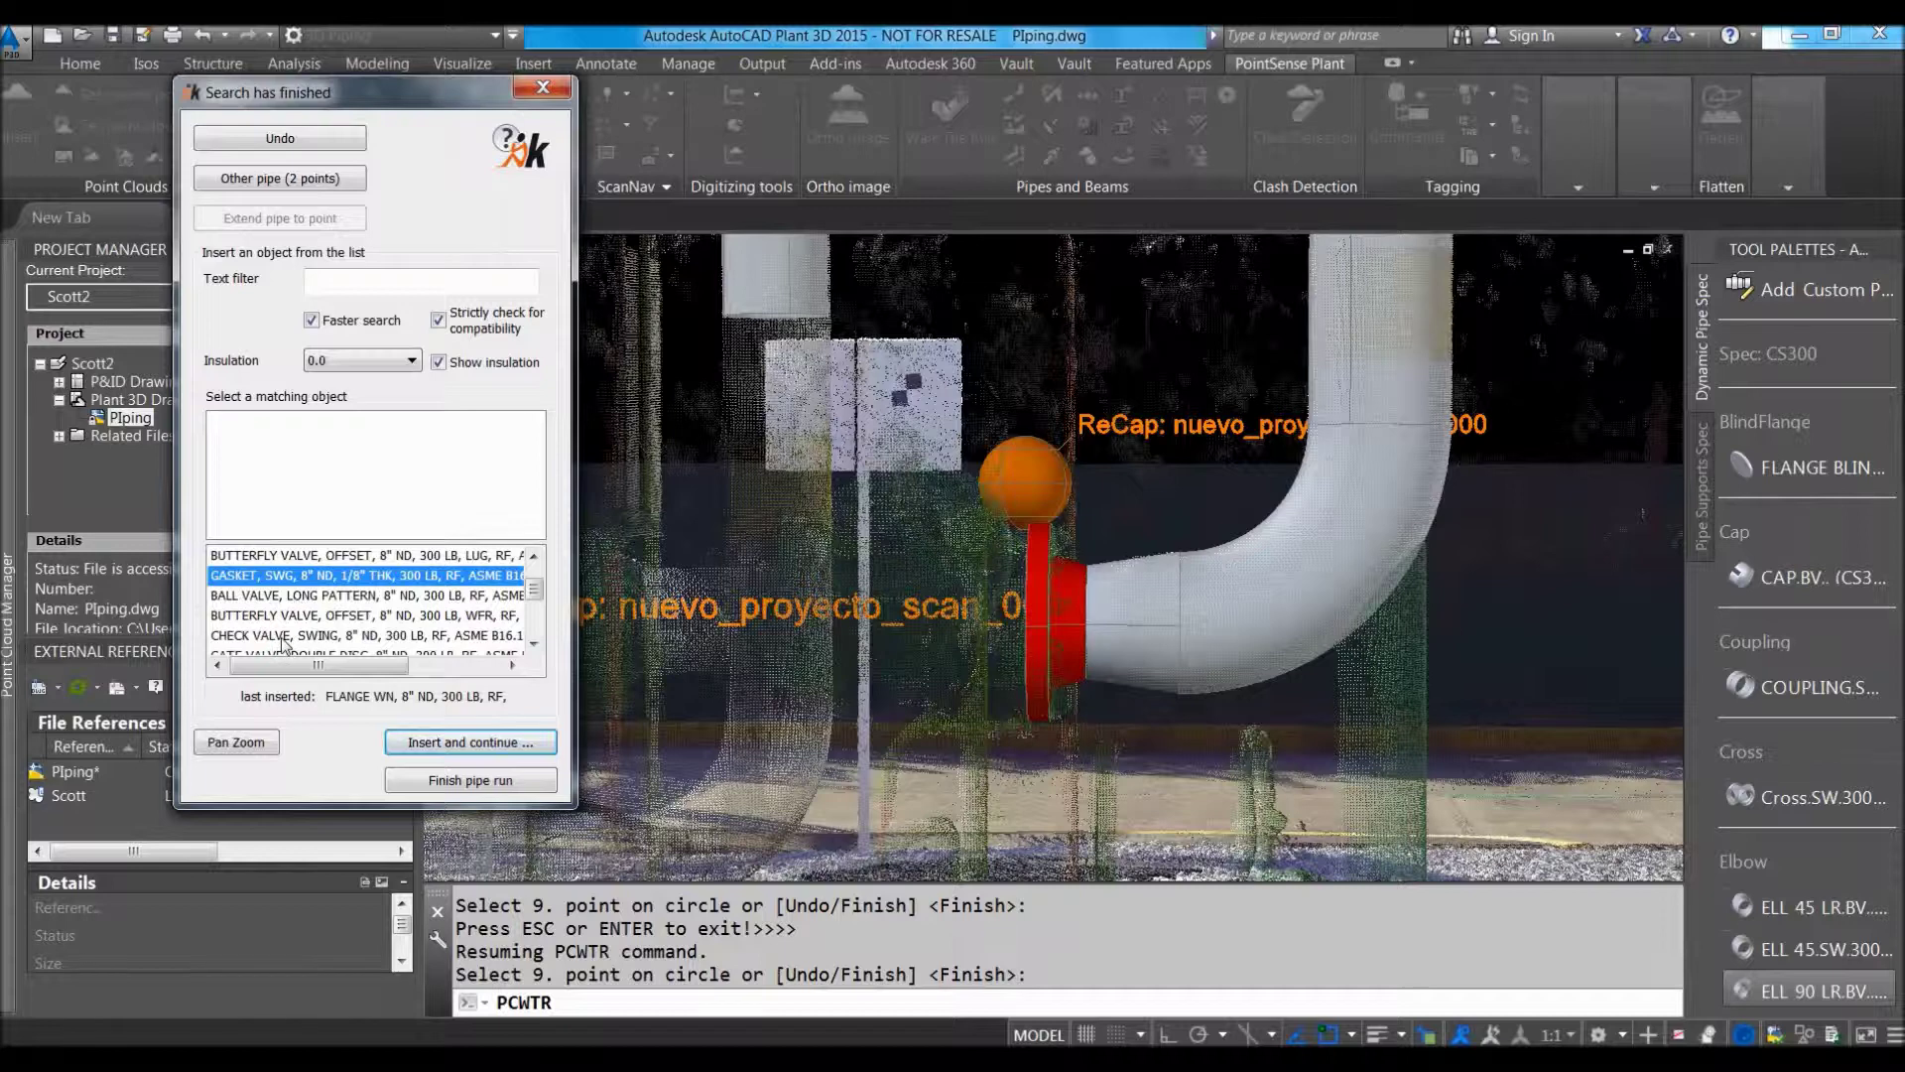
{"action": "left_click", "coordinate": [288, 636]}
{"action": "left_click", "coordinate": [534, 643]}
{"action": "left_click", "coordinate": [534, 643]}
{"action": "left_click", "coordinate": [349, 616]}
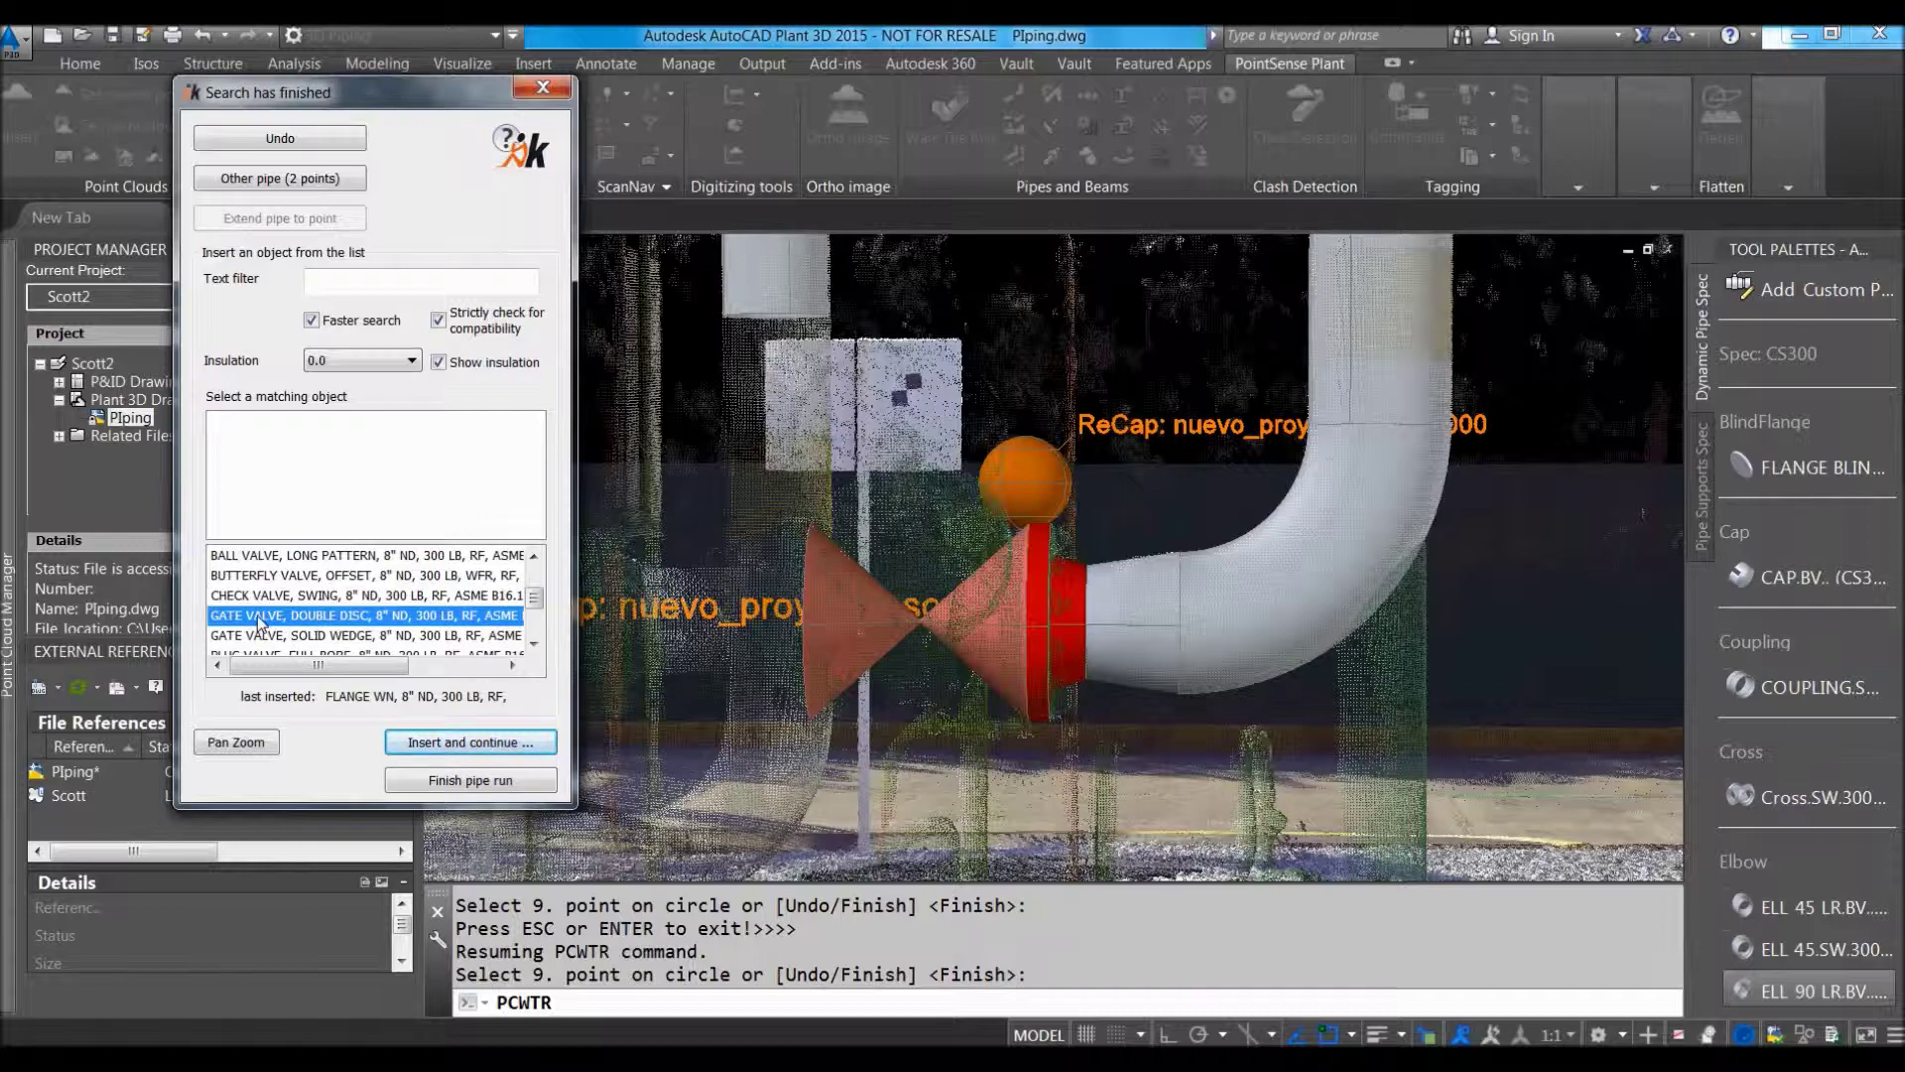
{"action": "left_click", "coordinate": [456, 744]}
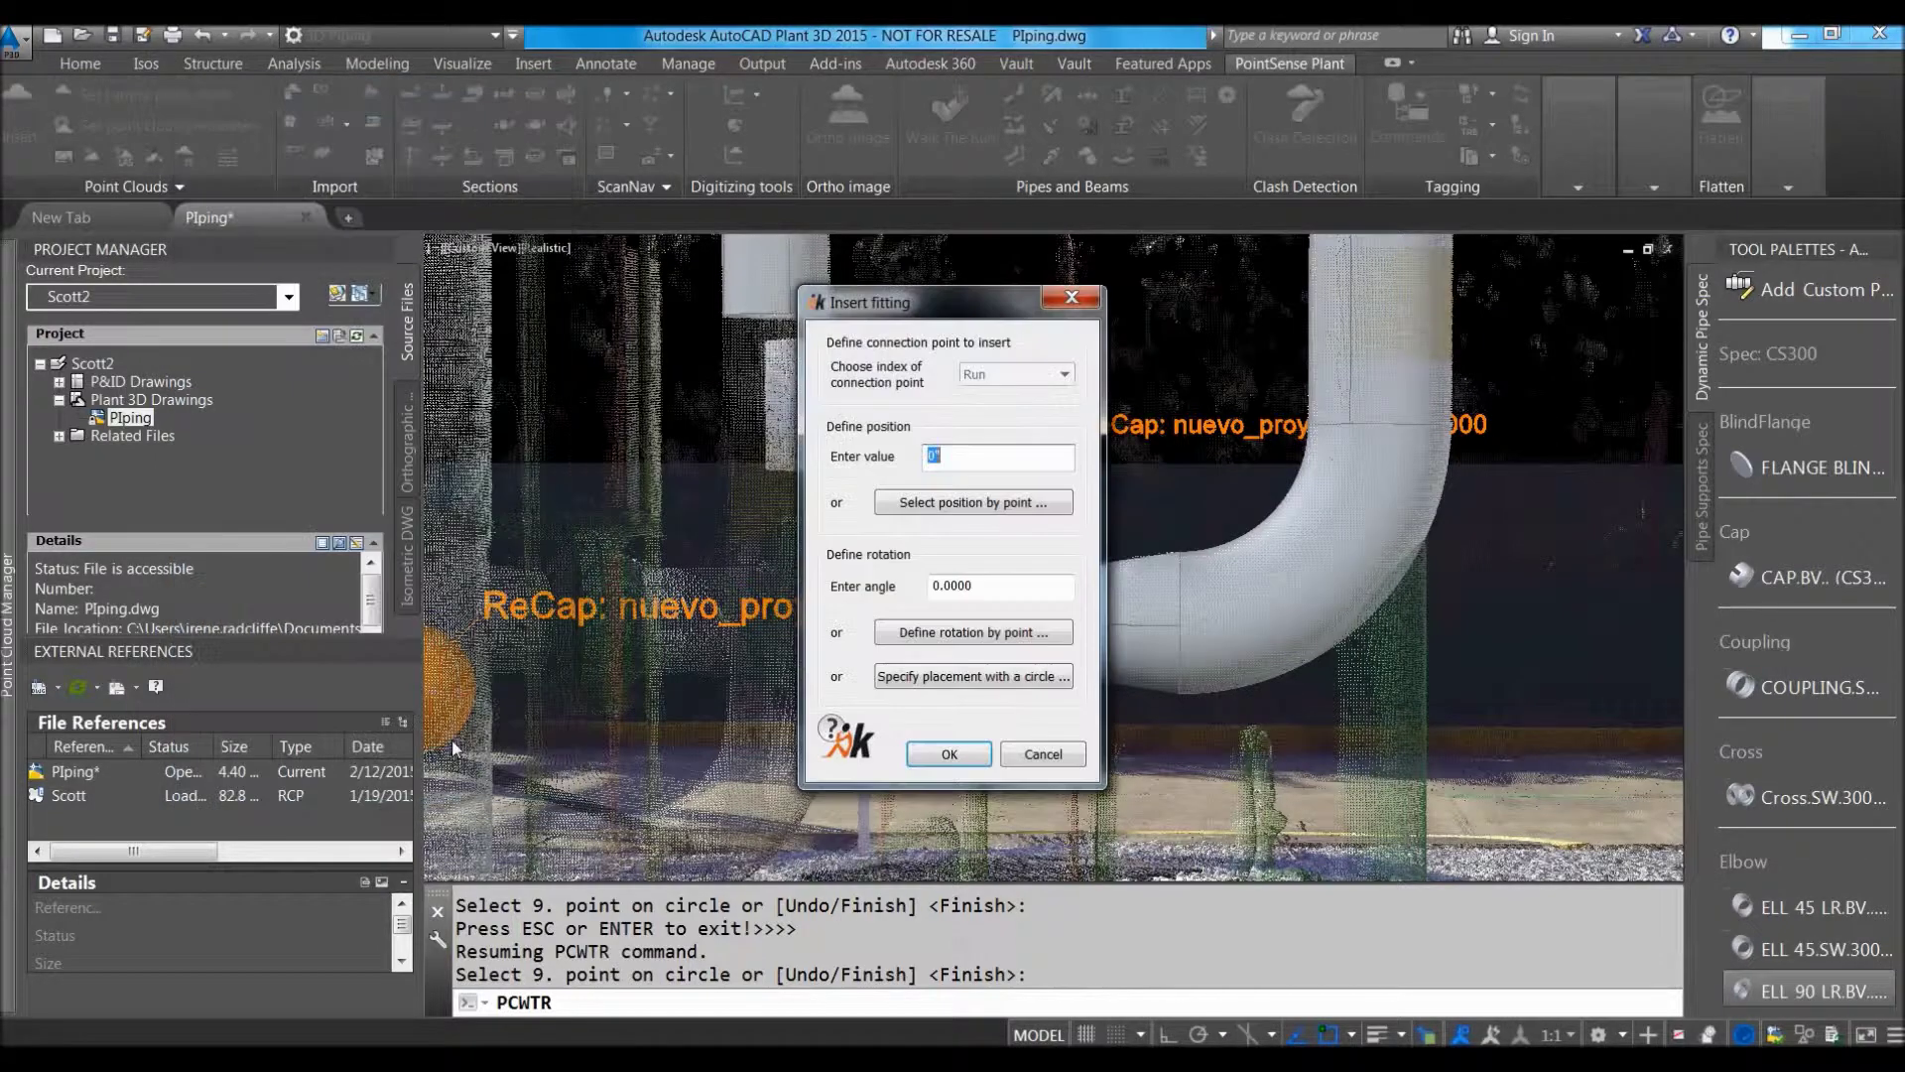
{"action": "left_click", "coordinate": [948, 754]}
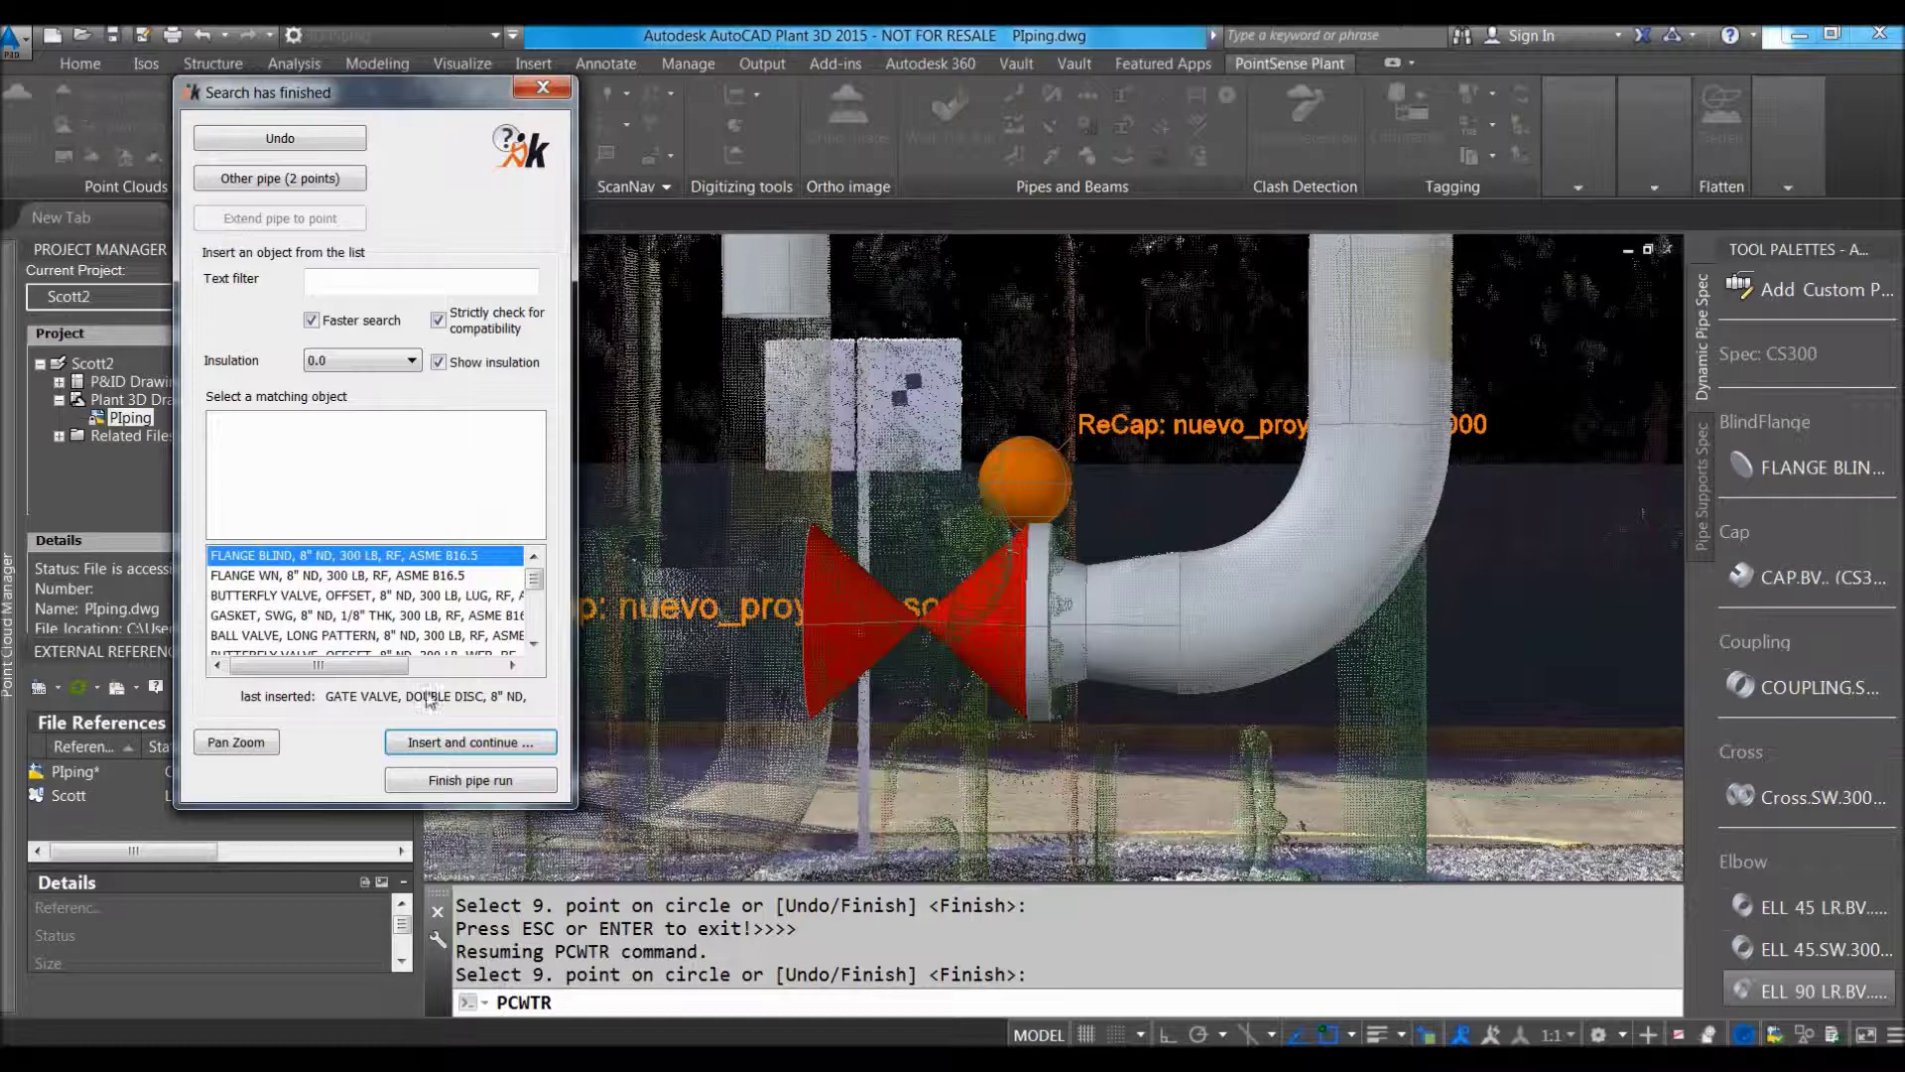
Insert FLANGE WN, 8" ND, 300 LB, RF, ASME B16.5 at the gate valve's open end and finish the pipe run.
{"action": "left_click", "coordinate": [291, 576]}
{"action": "left_click", "coordinate": [504, 752]}
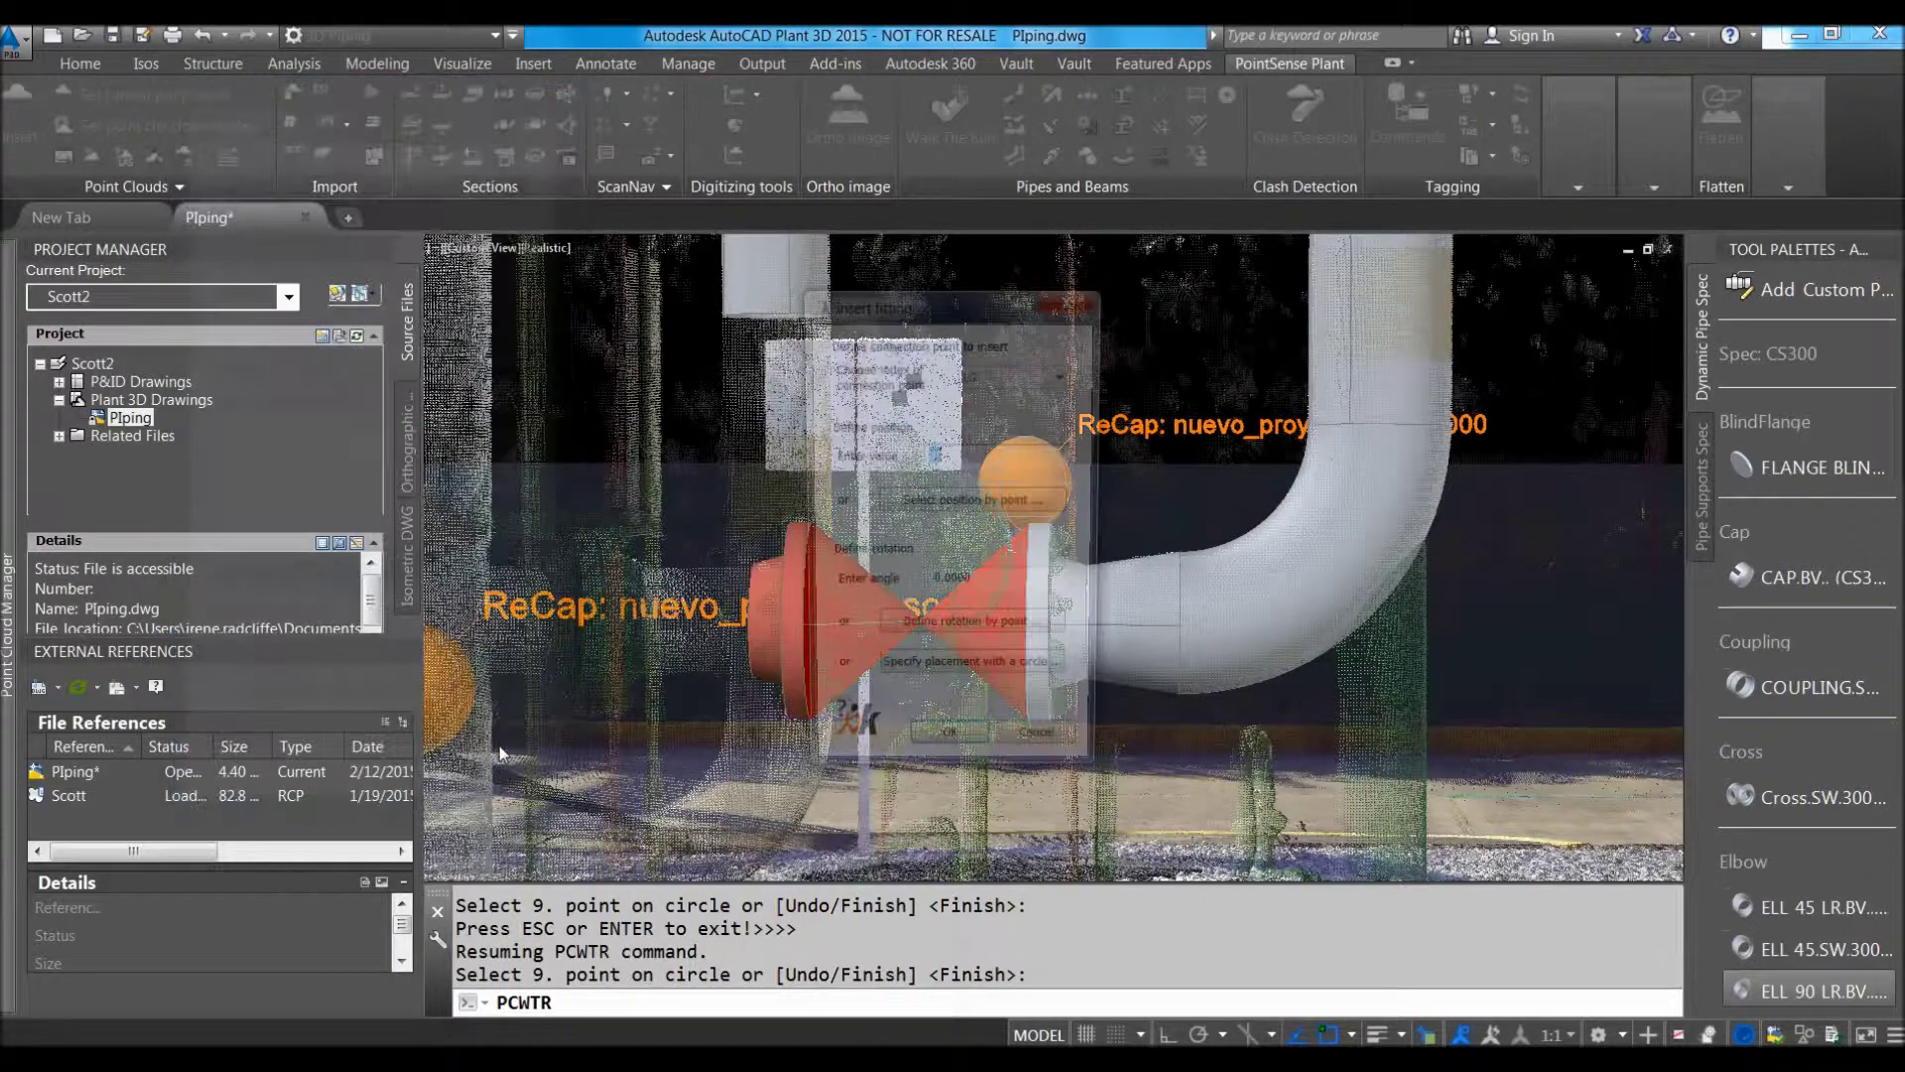
{"action": "left_click", "coordinate": [970, 762]}
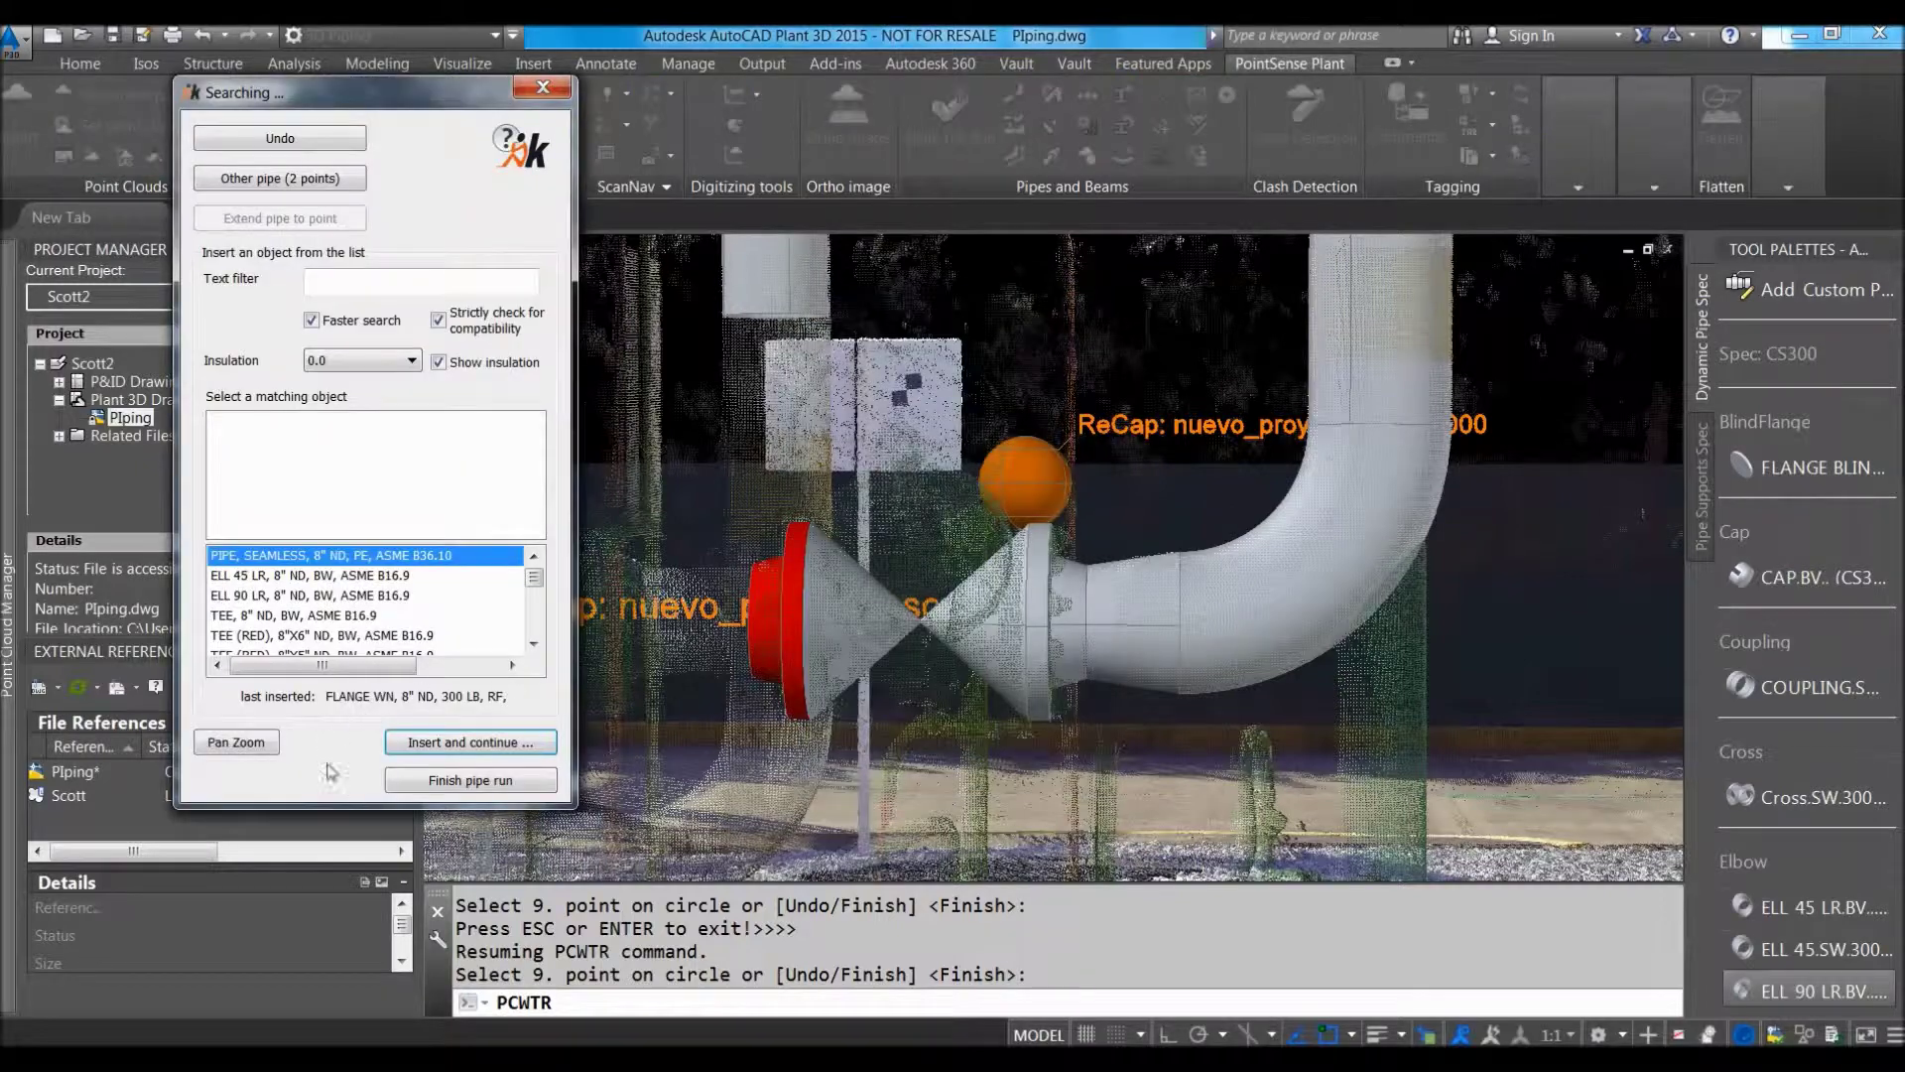
{"action": "left_click", "coordinate": [484, 782]}
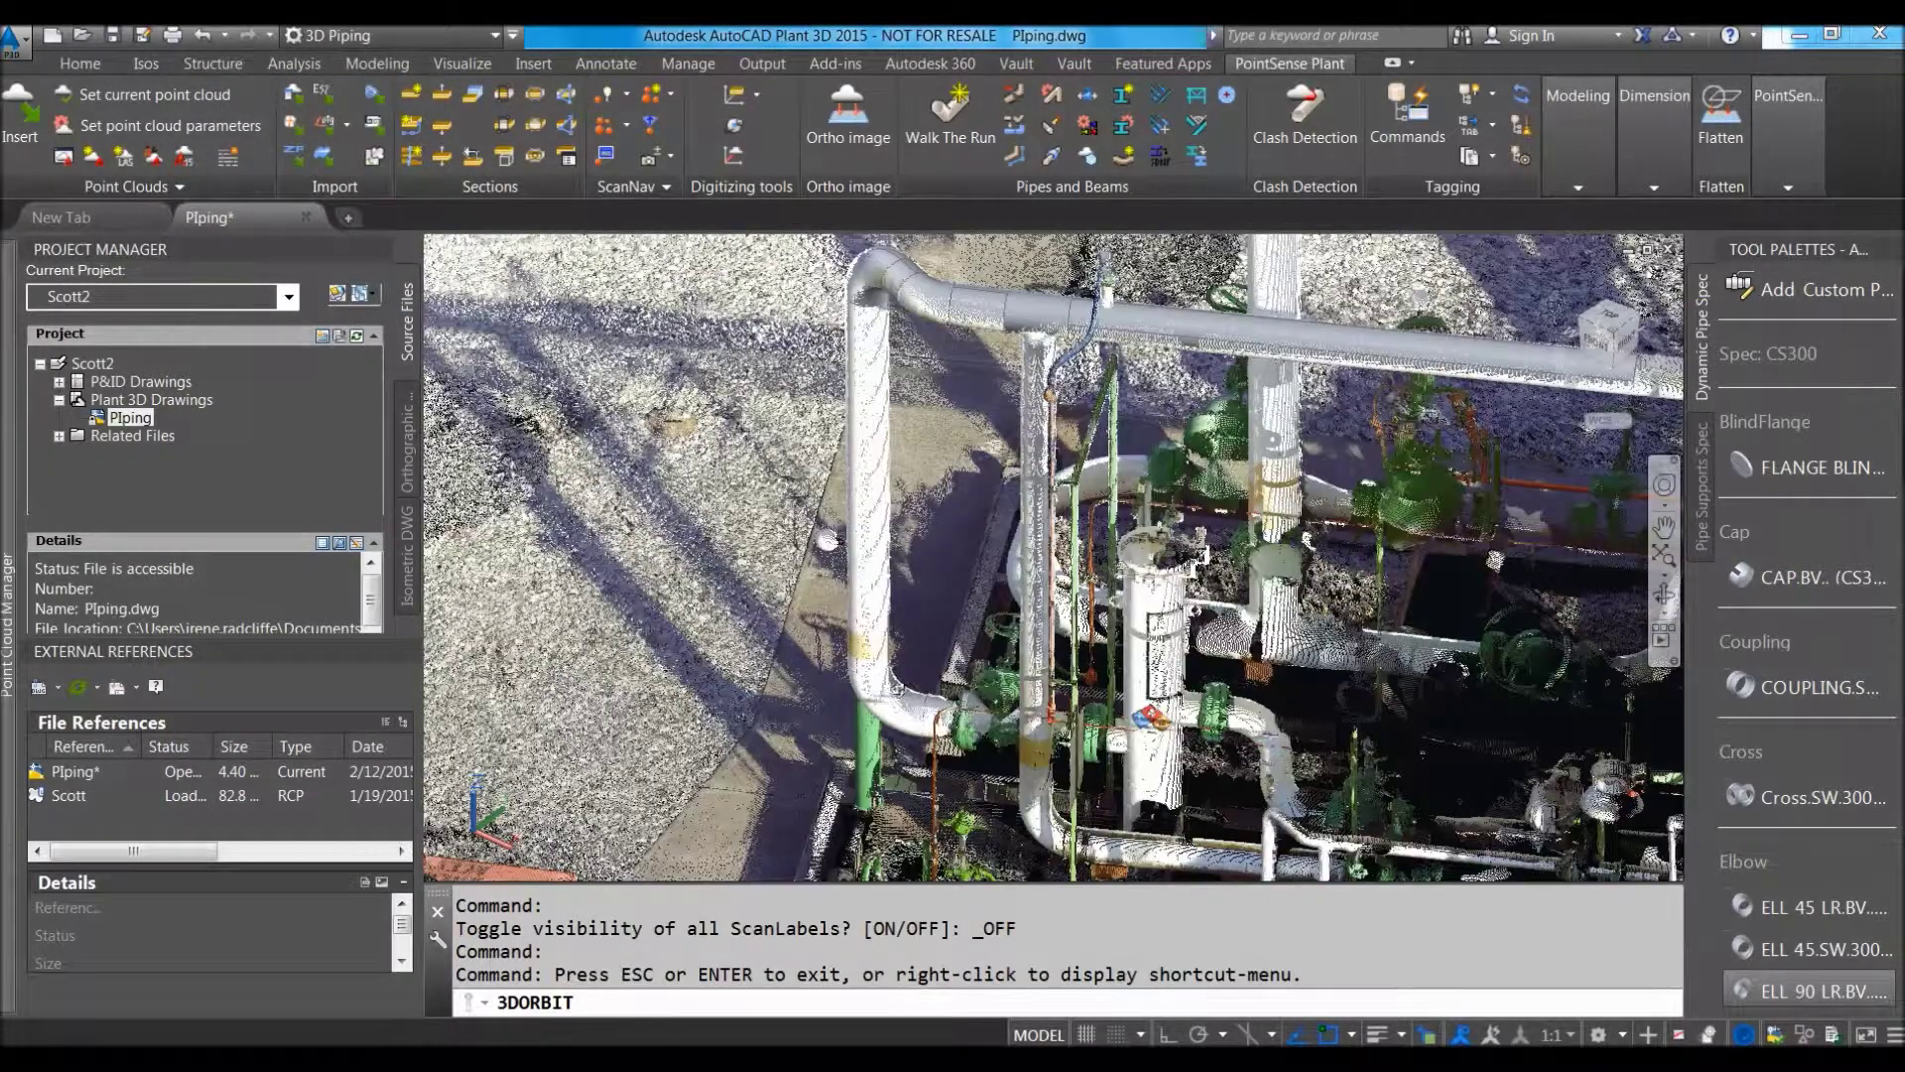
Thaw the EQUIPMENT and STEEL layers to display the modelled pump and steel column beside the scanned piping.
{"action": "left_click_drag", "start_coordinate": [1141, 581], "coordinate": [1106, 526]}
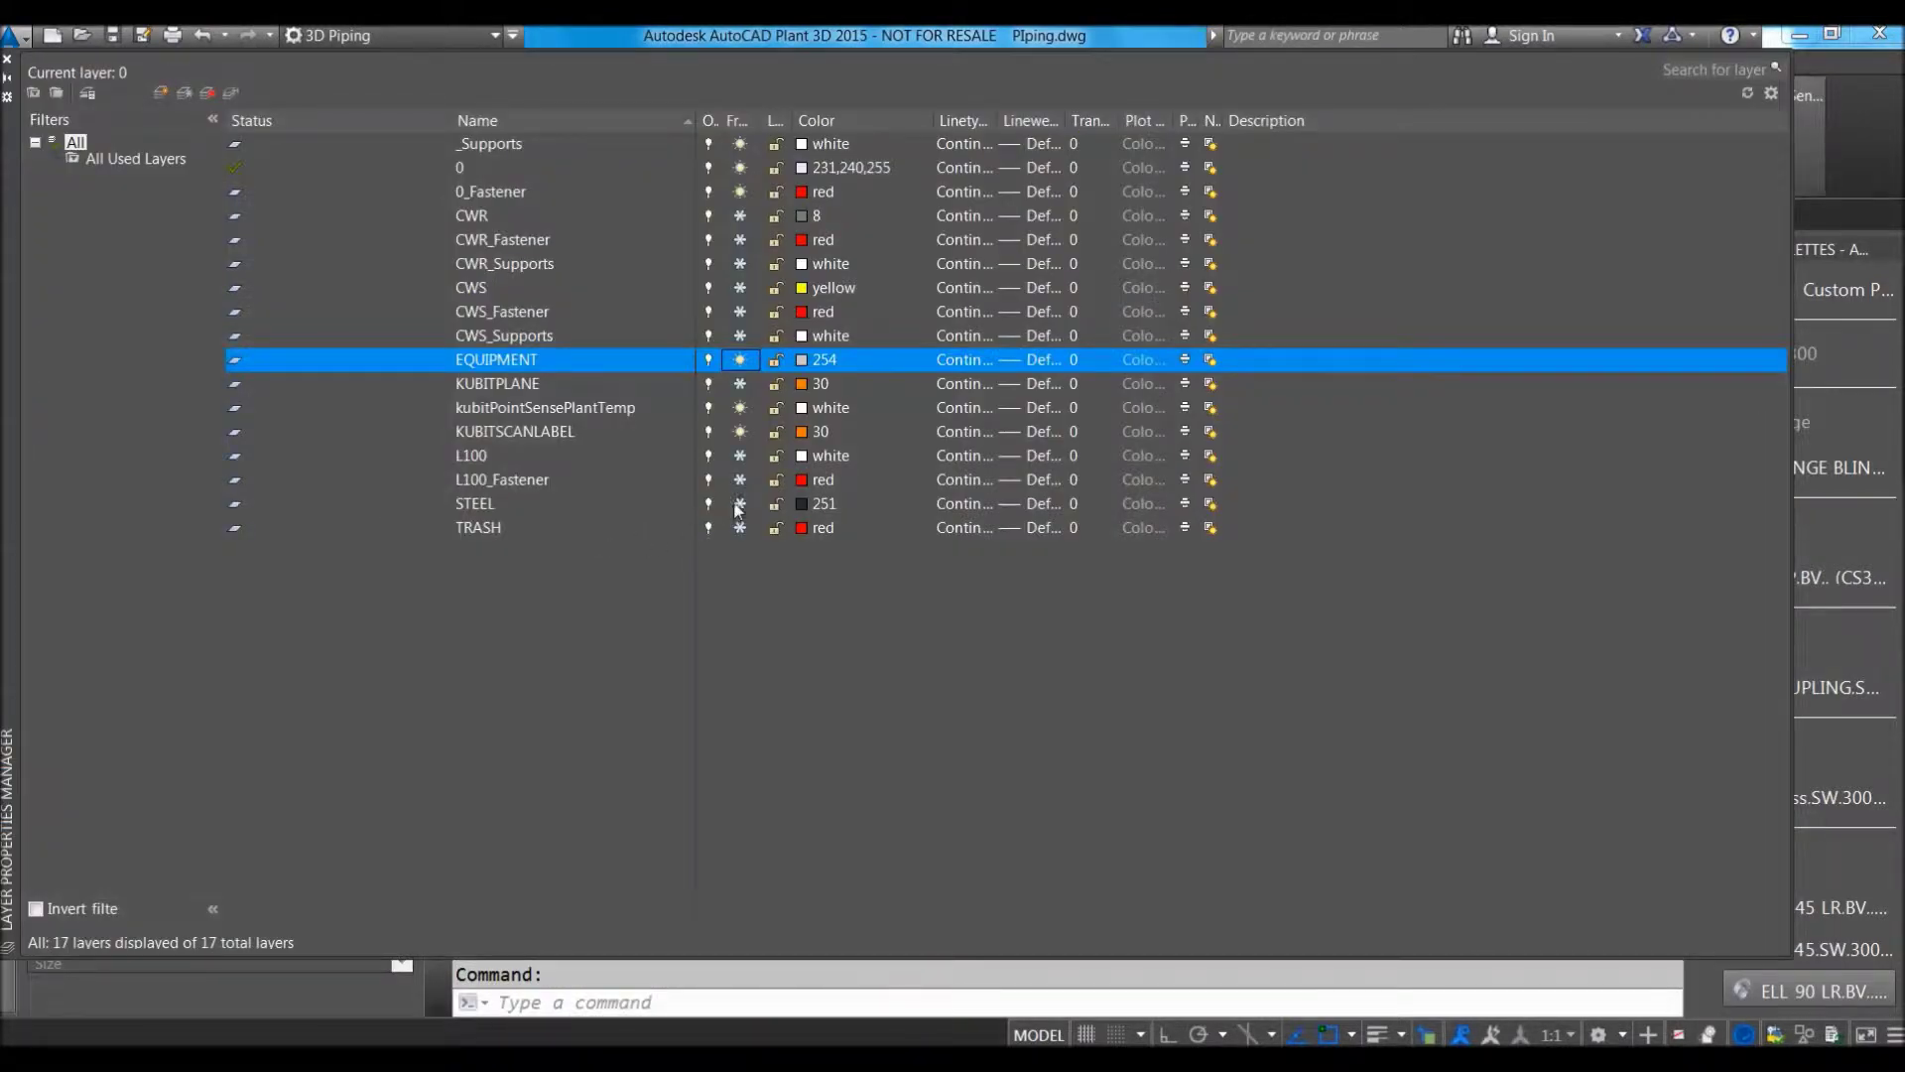
{"action": "left_click", "coordinate": [738, 505]}
{"action": "left_click", "coordinate": [8, 60]}
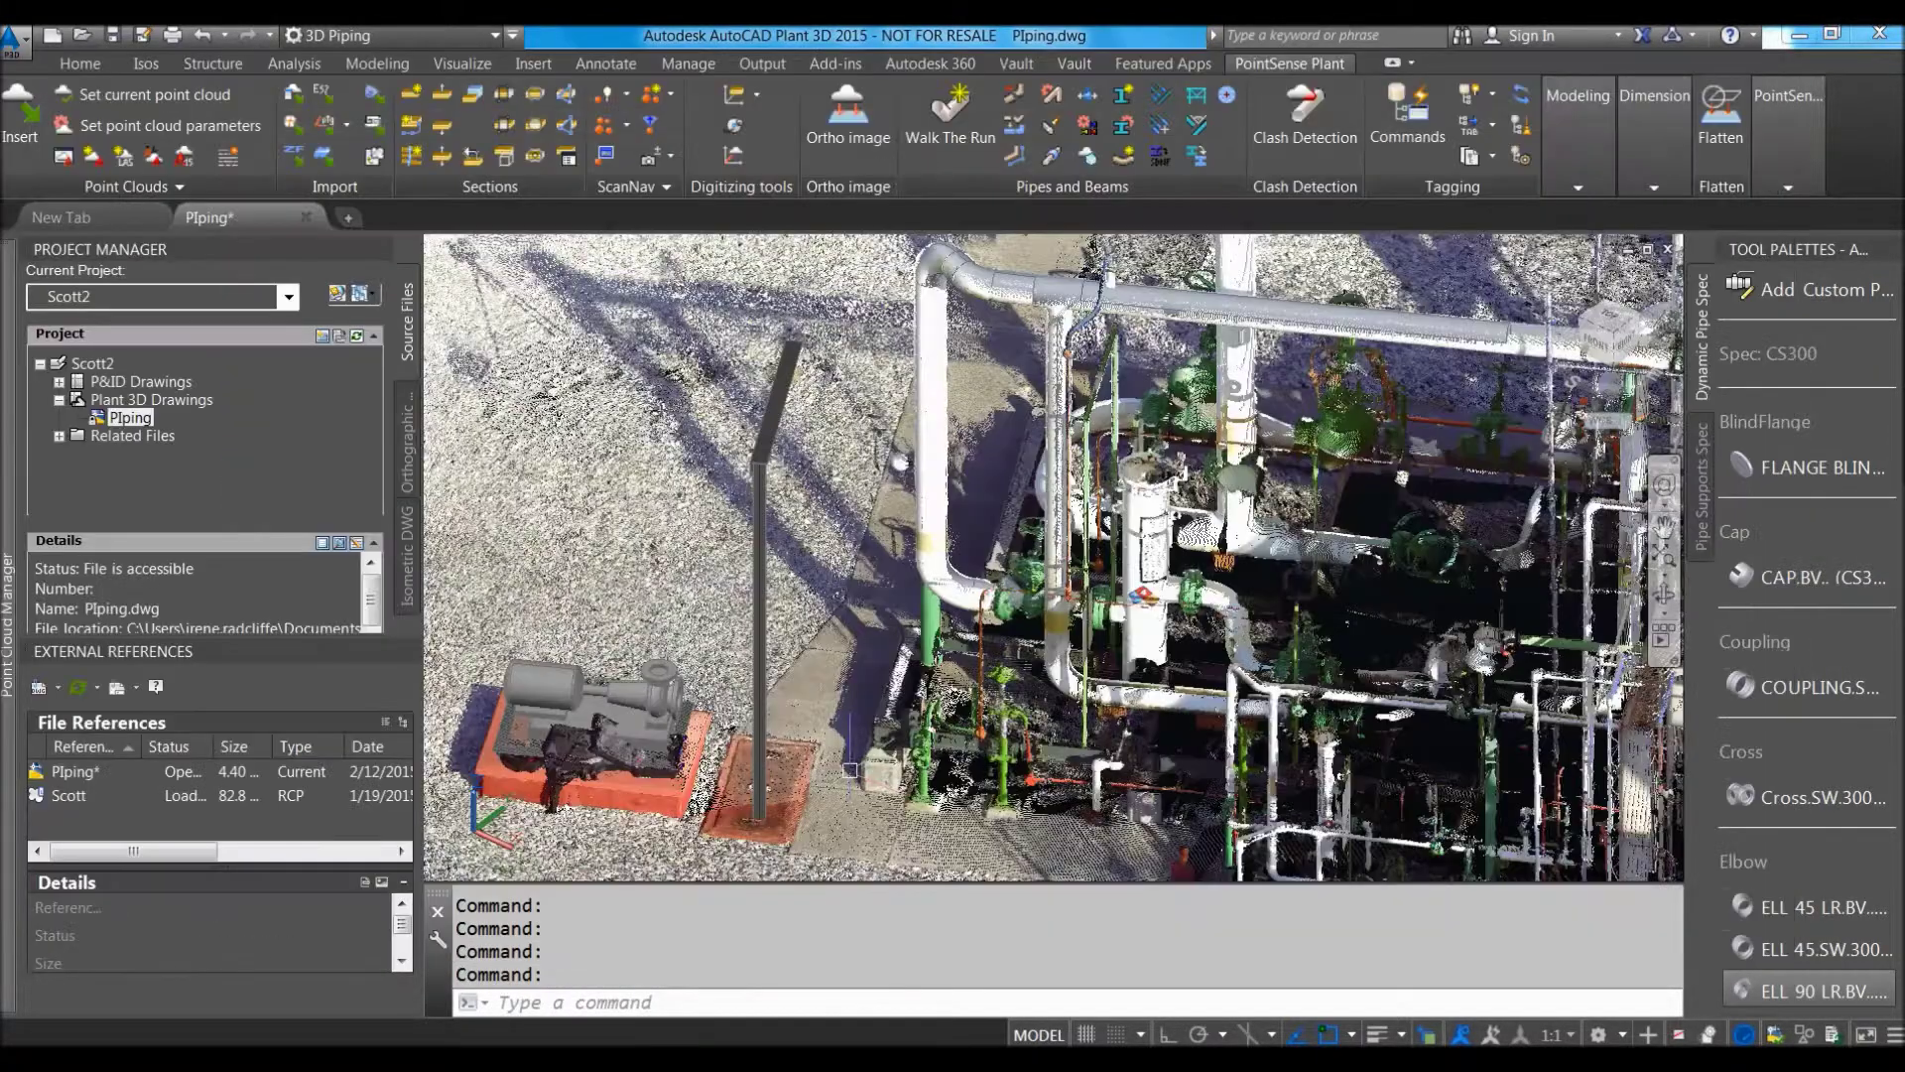
View the modelled pump and column against the scan, then hide all scans of the Scott point cloud.
{"action": "middle_click_drag", "start_coordinate": [655, 759], "coordinate": [700, 720]}
{"action": "scroll", "coordinate": [700, 719], "scroll_direction": "up", "scroll_amount": 4}
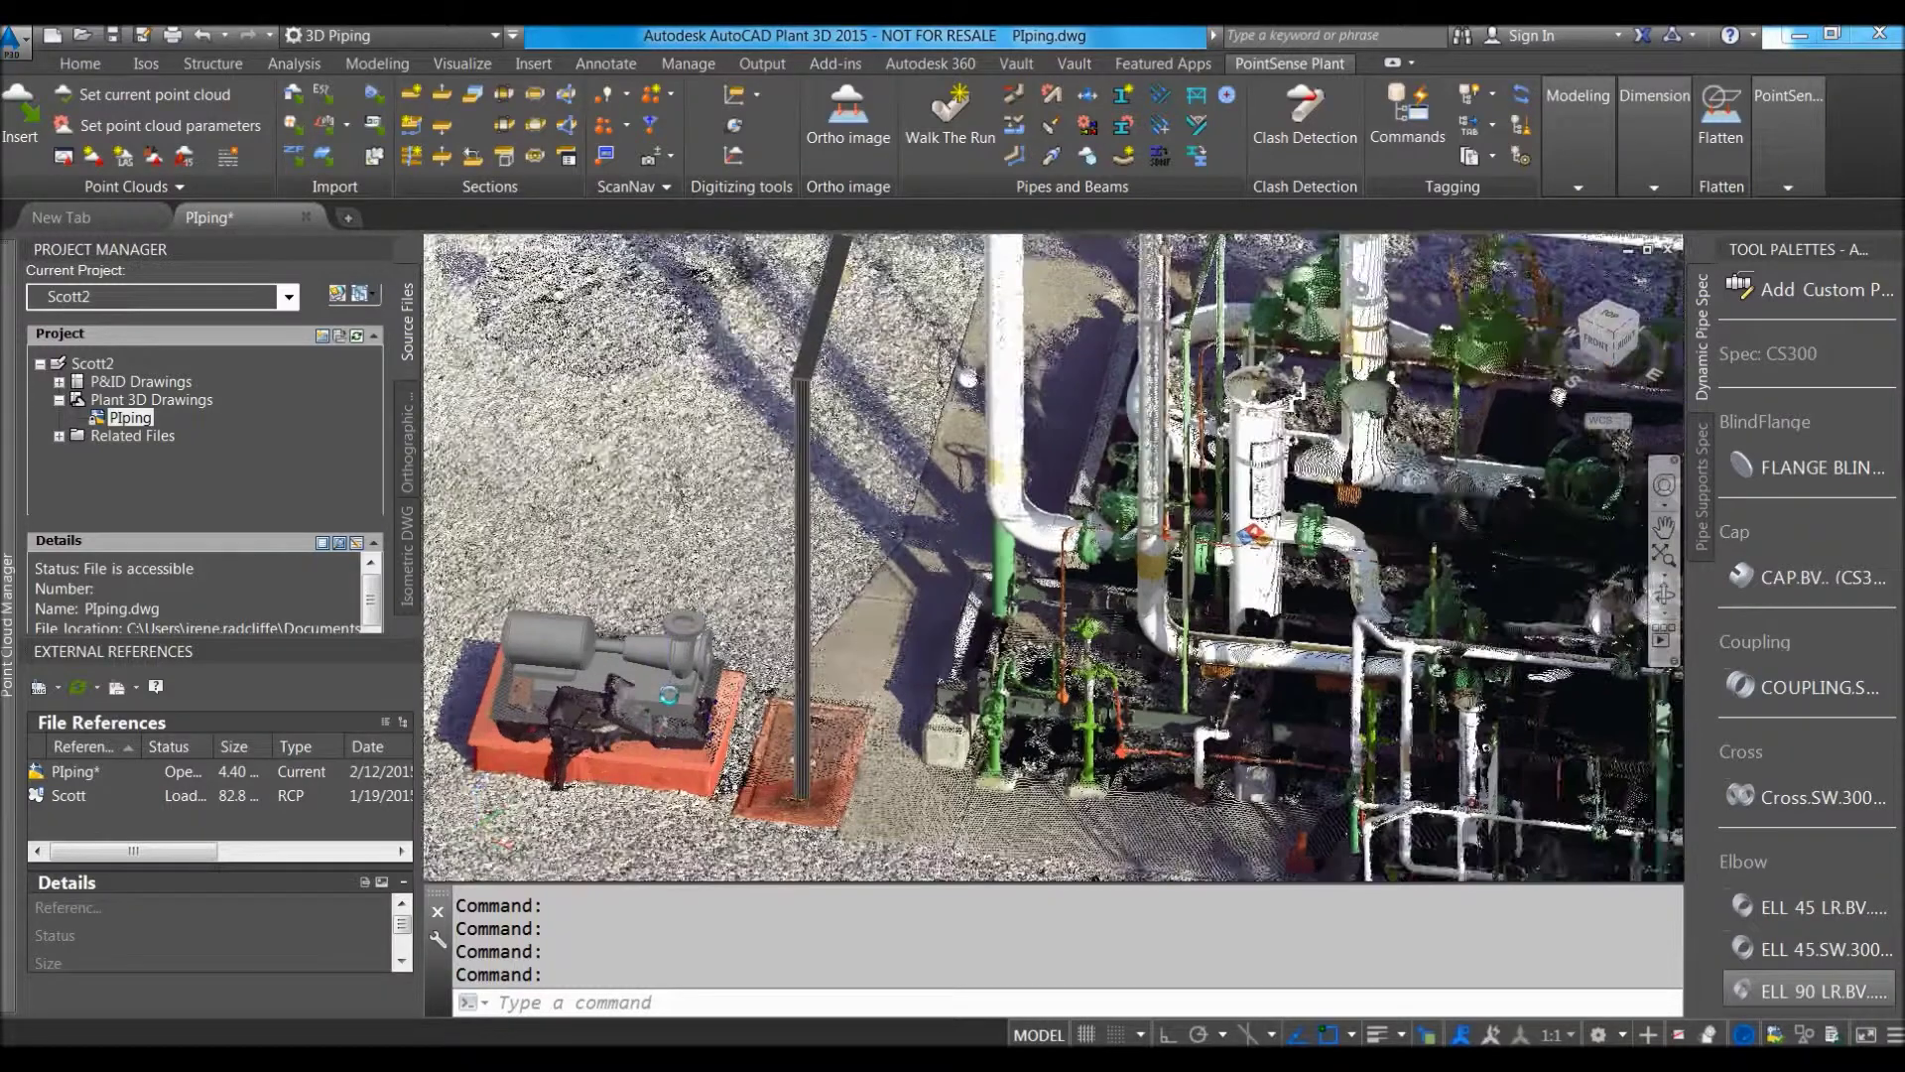
{"action": "scroll", "coordinate": [709, 710], "scroll_direction": "down", "scroll_amount": 4}
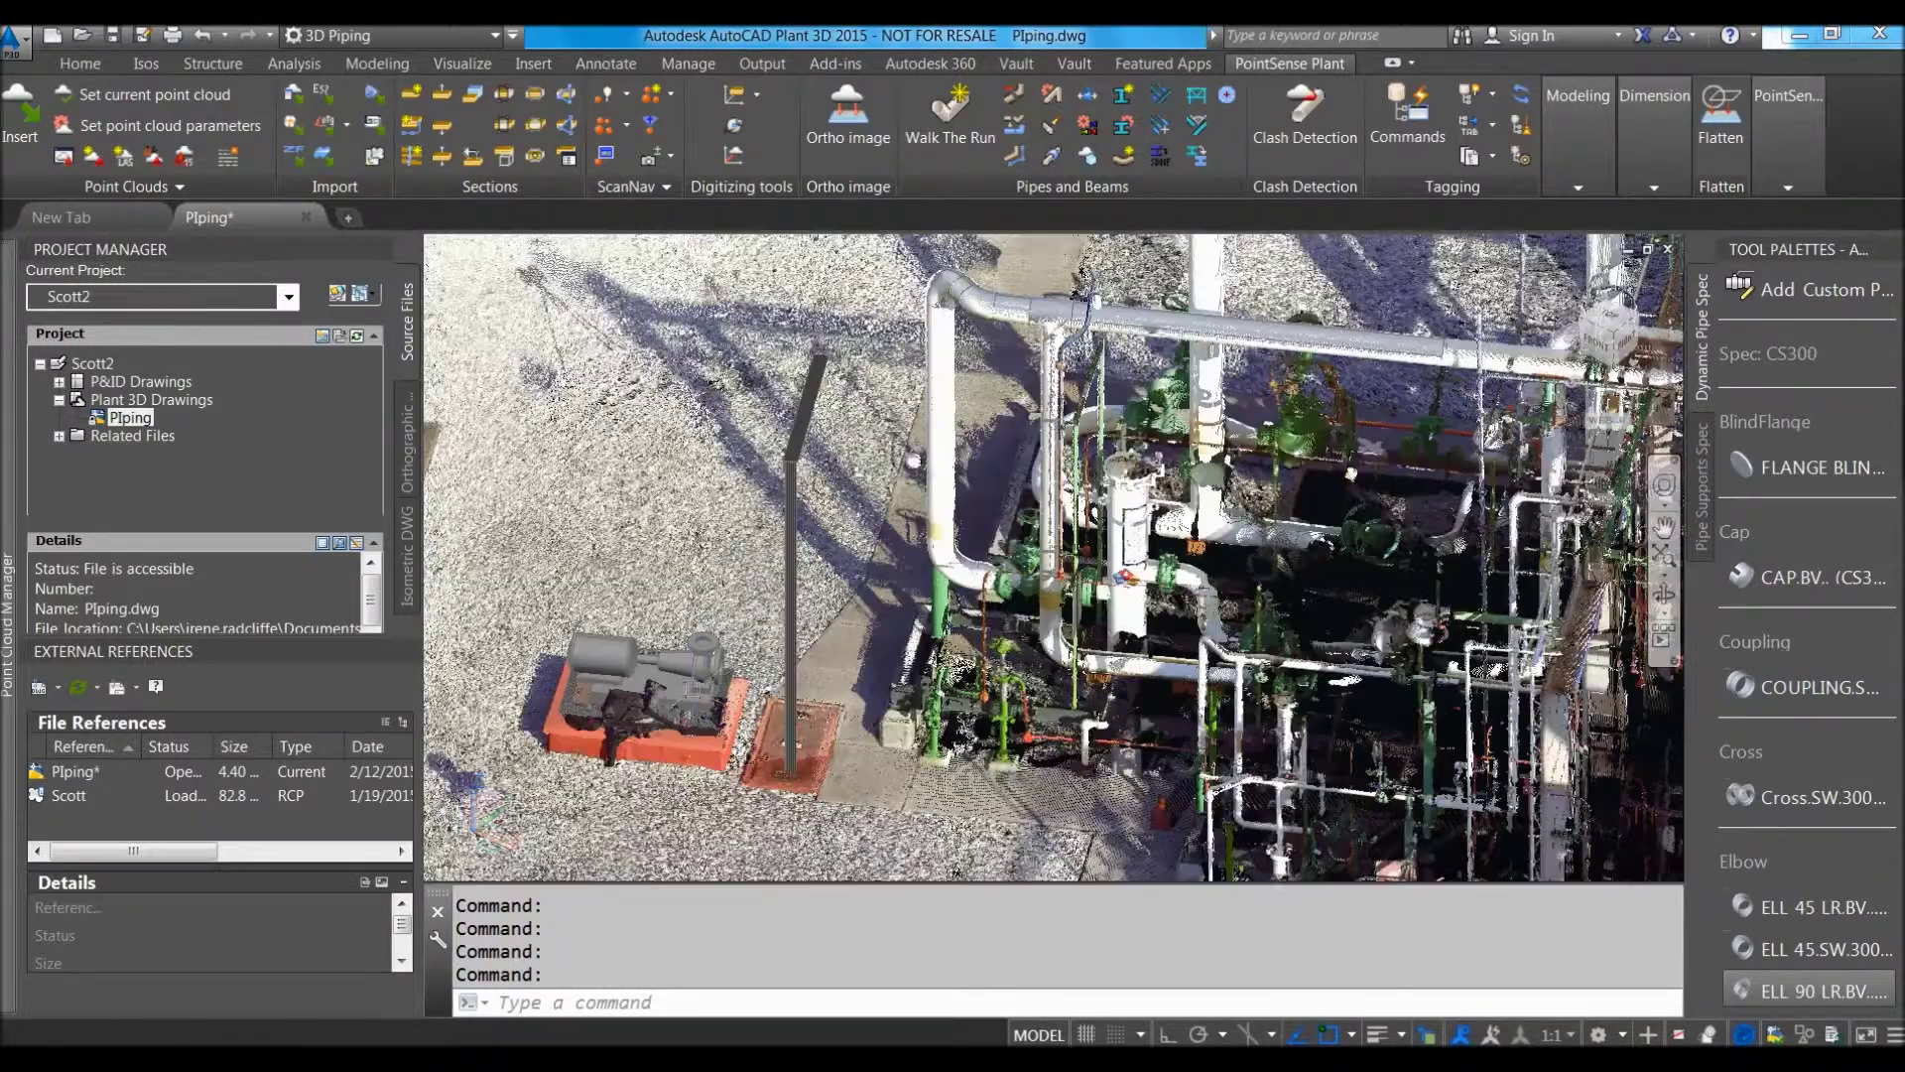
{"action": "middle_click_drag", "start_coordinate": [685, 673], "coordinate": [574, 874], "text": "shift"}
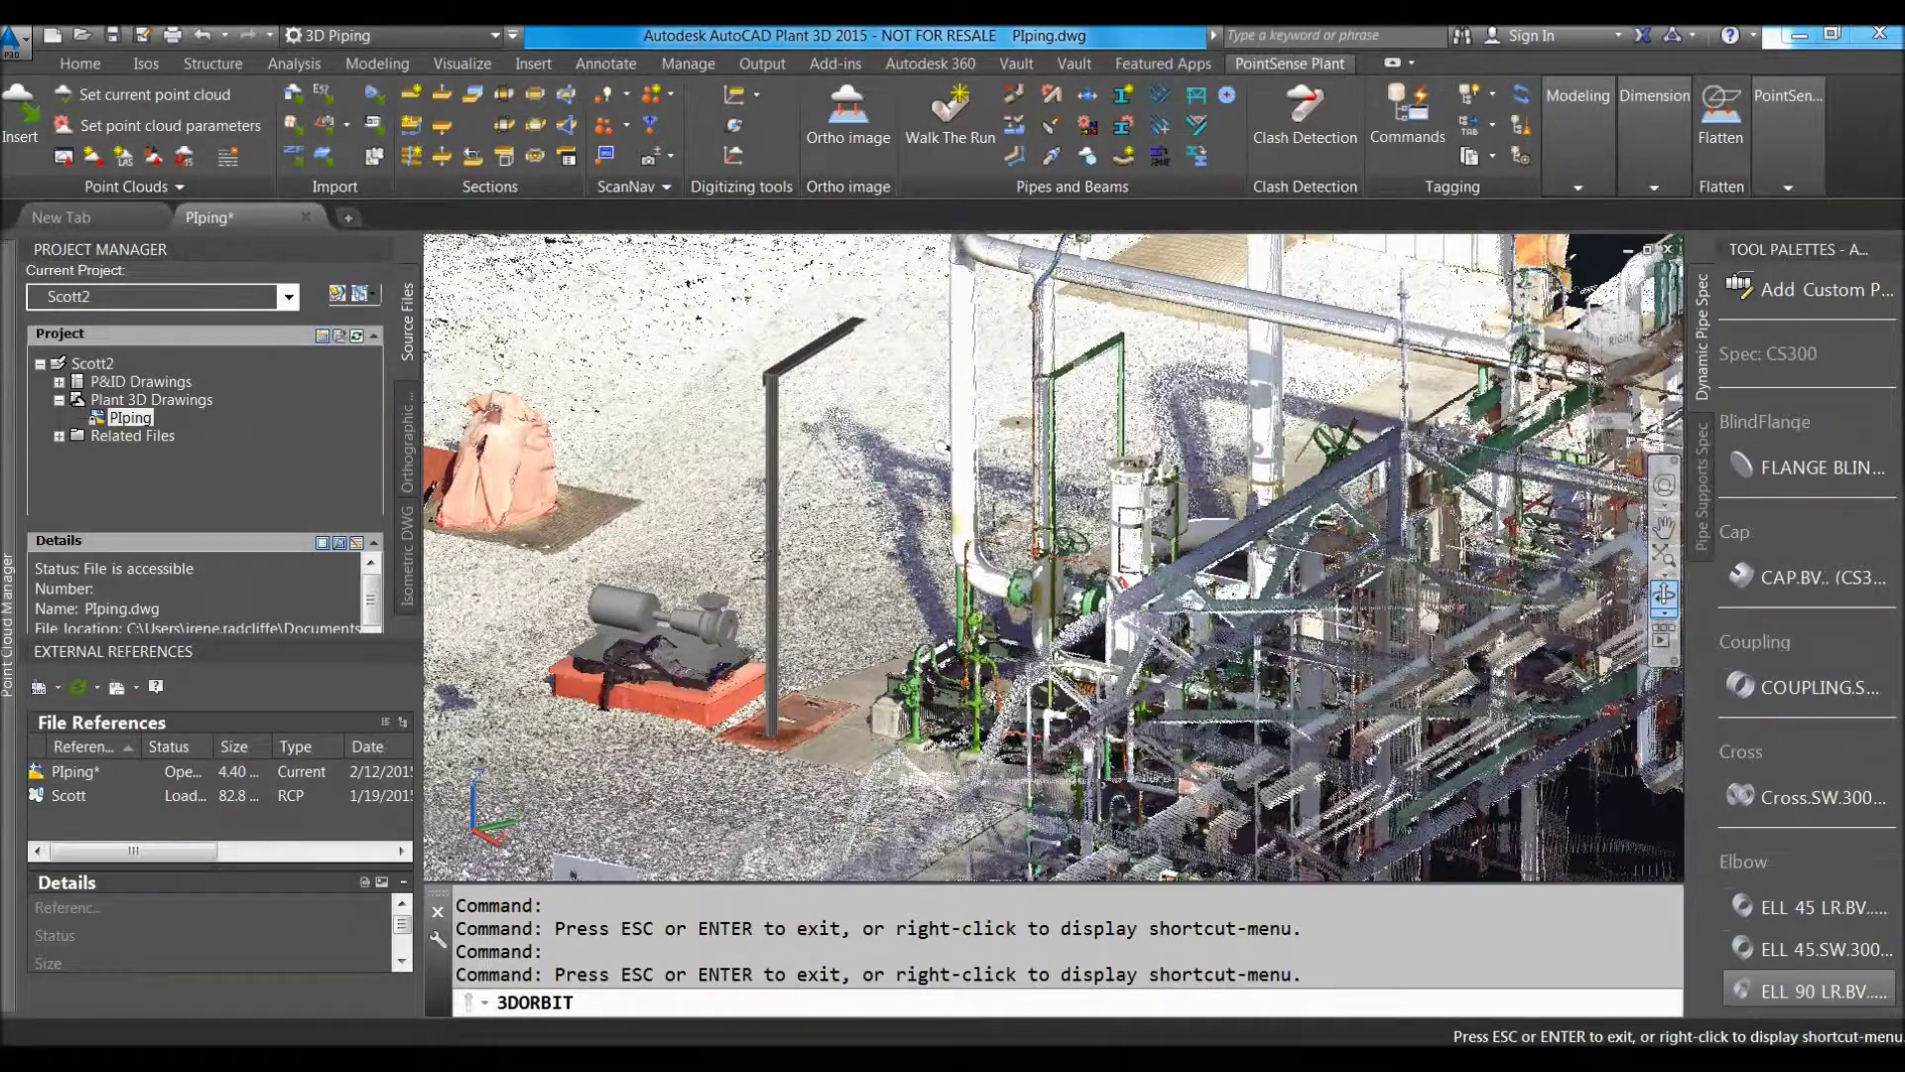
{"action": "key", "text": "Escape"}
{"action": "left_click", "coordinate": [345, 358]}
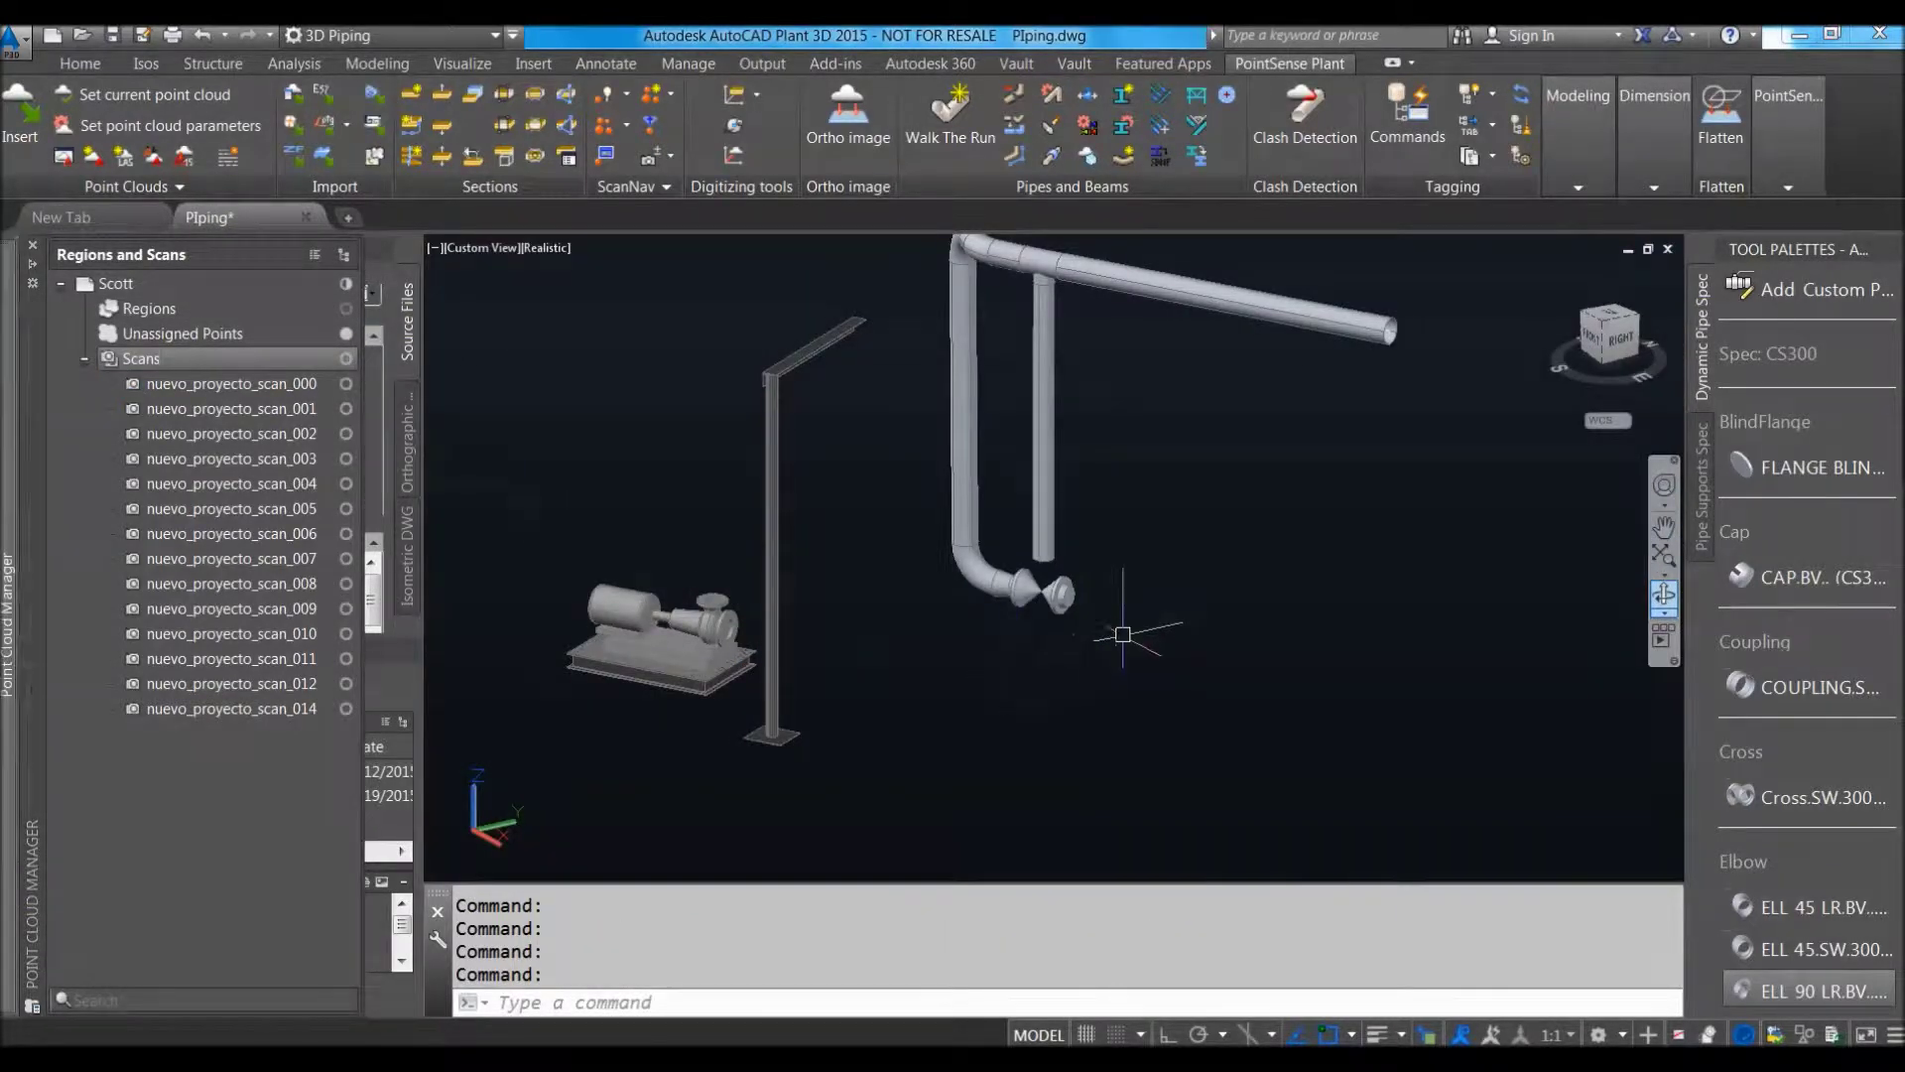
{"action": "middle_click_drag", "start_coordinate": [1119, 630], "coordinate": [1110, 737]}
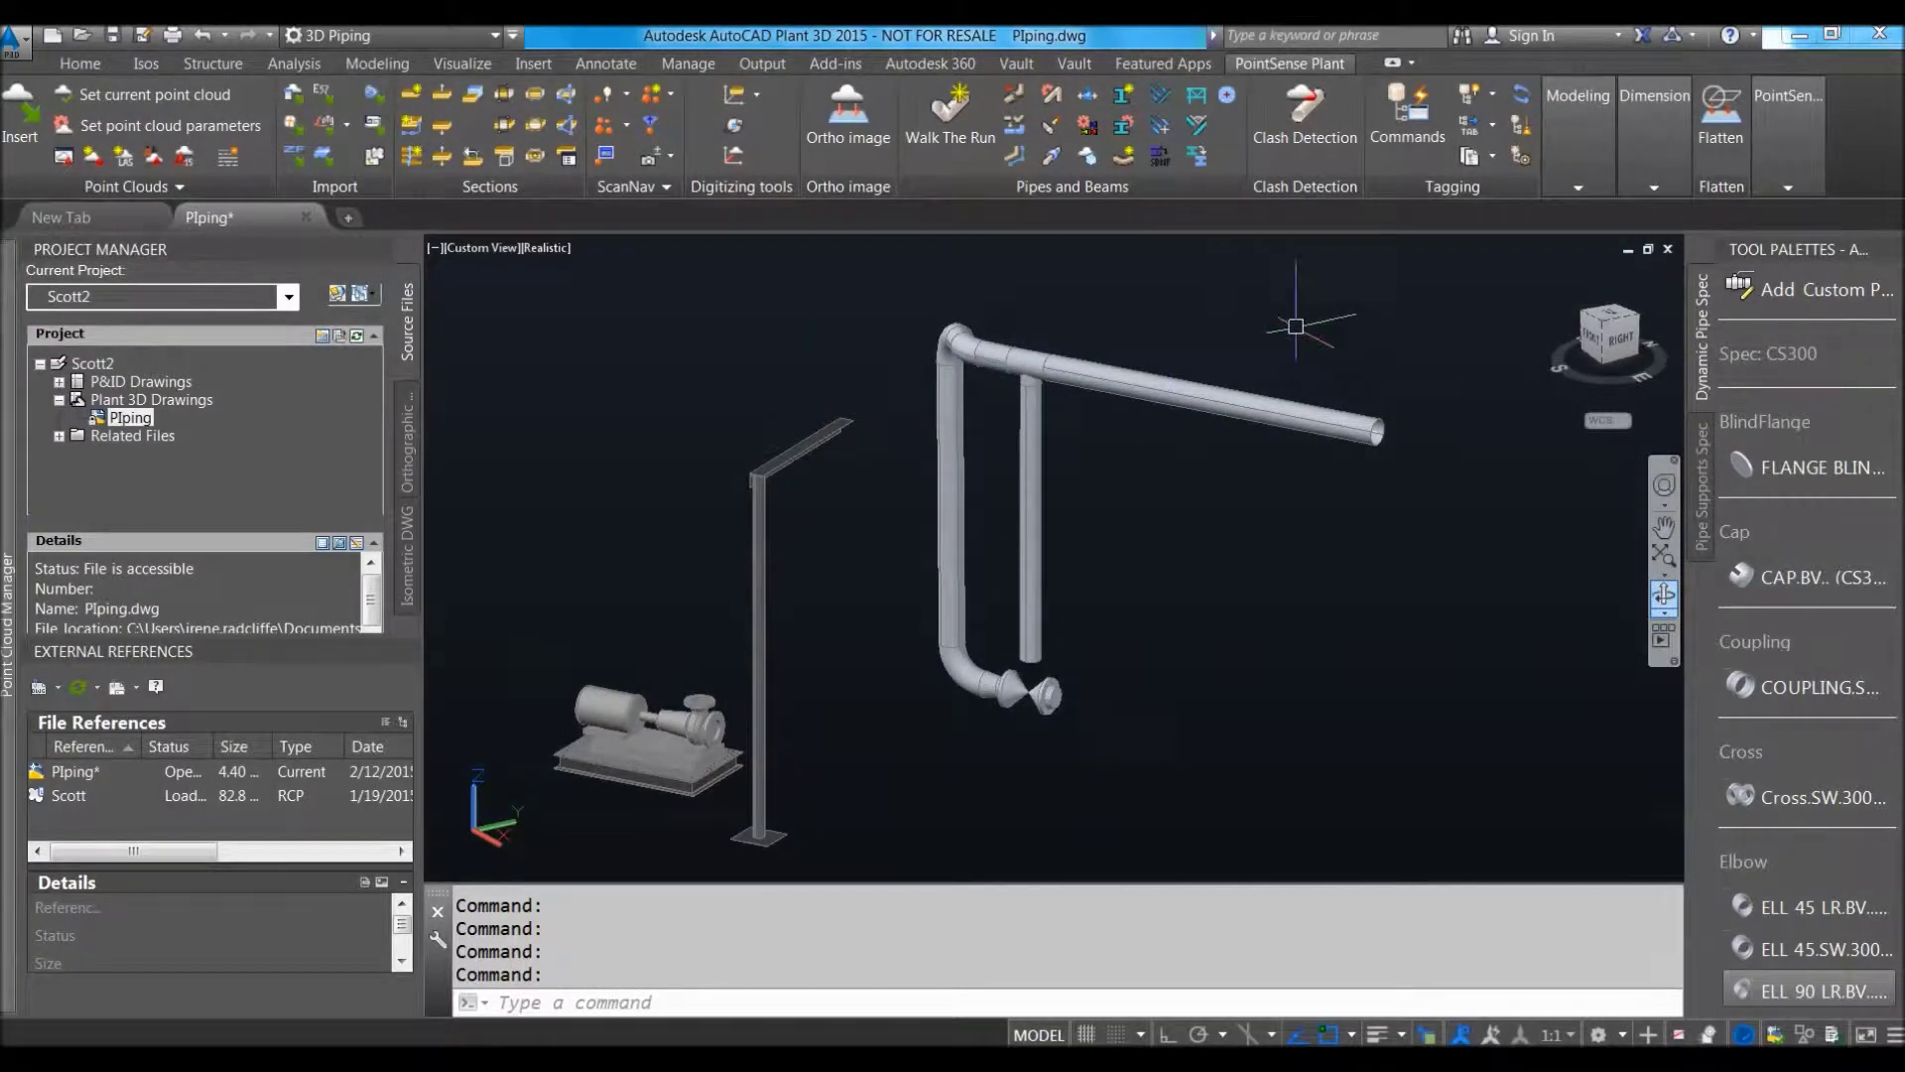
Examine the joints between the upper elbows, the horizontal pipe and the branch for alignment in the modelled run.
{"action": "scroll", "coordinate": [976, 394], "scroll_direction": "up", "scroll_amount": 6}
{"action": "middle_click_drag", "start_coordinate": [975, 394], "coordinate": [984, 452]}
{"action": "scroll", "coordinate": [984, 451], "scroll_direction": "up", "scroll_amount": 3}
{"action": "scroll", "coordinate": [985, 452], "scroll_direction": "up", "scroll_amount": 1}
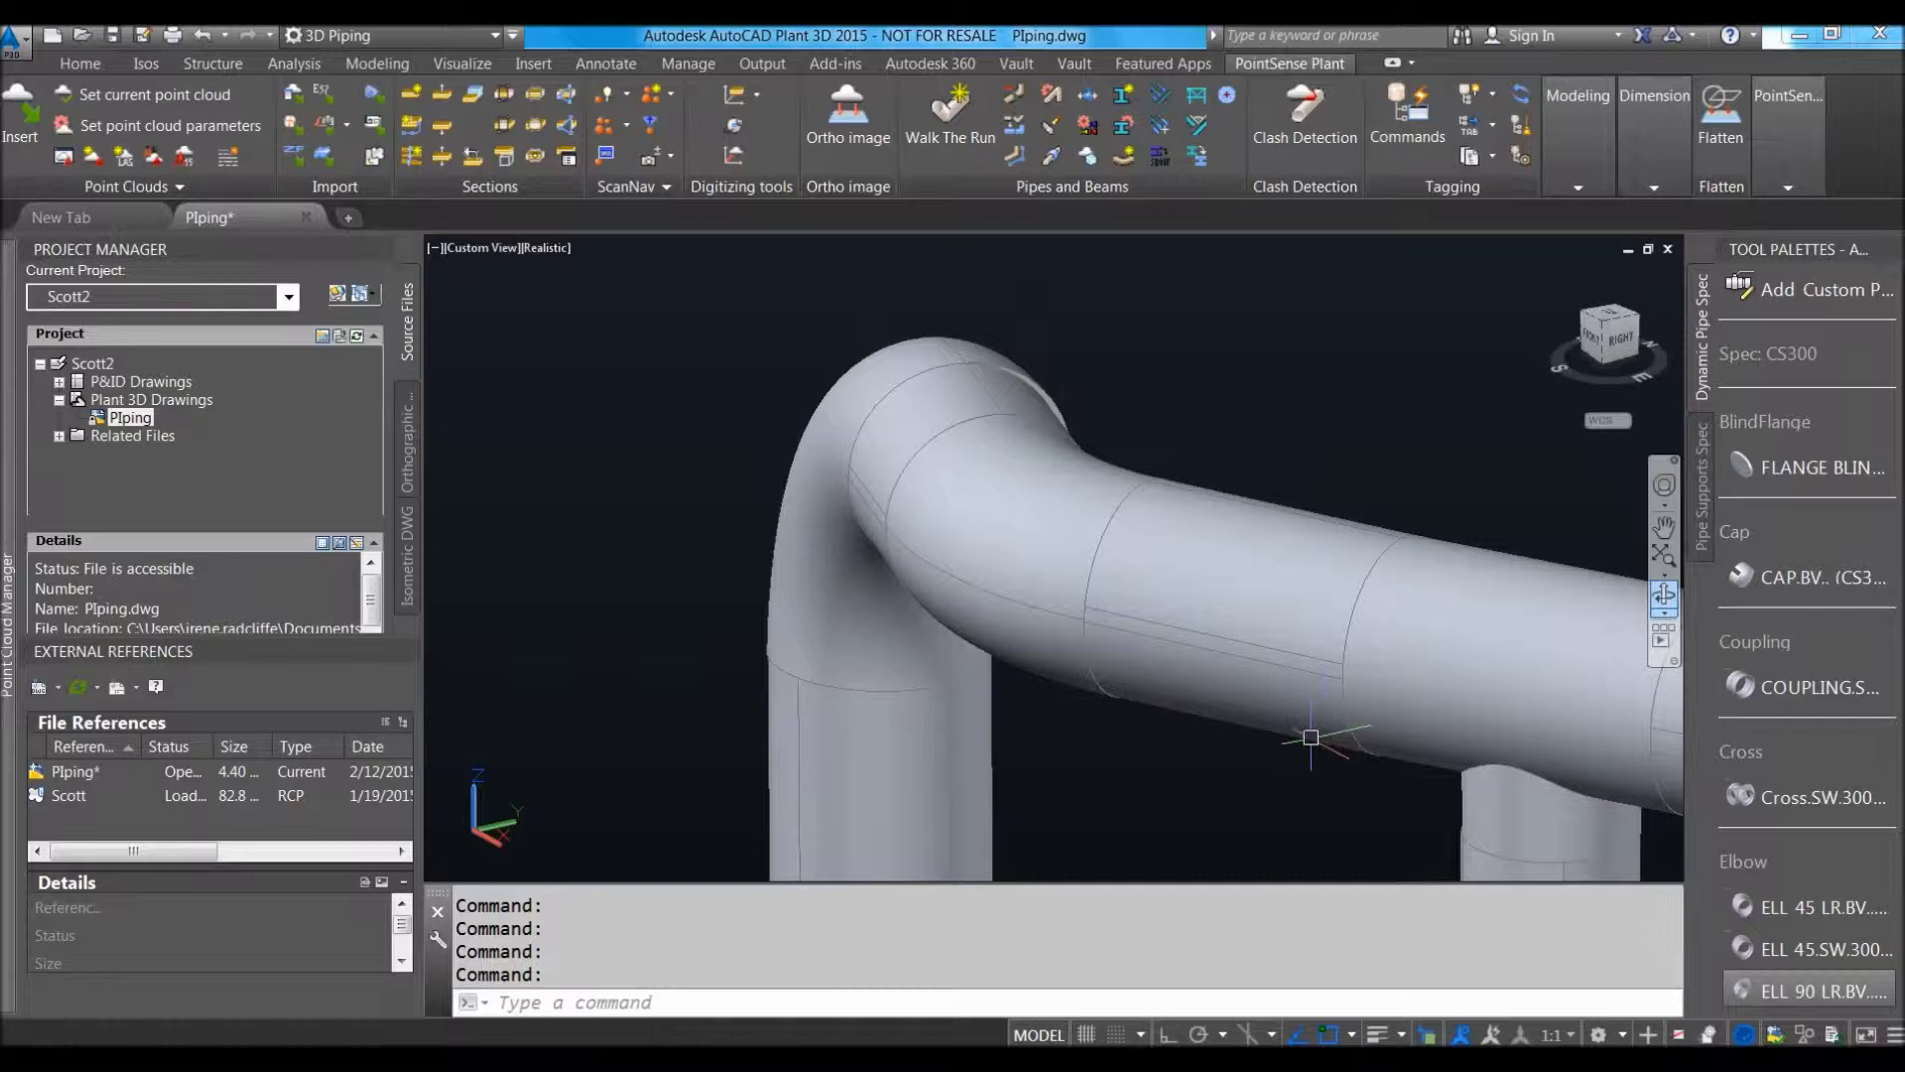
{"action": "scroll", "coordinate": [1290, 725], "scroll_direction": "down", "scroll_amount": 5}
{"action": "left_click_drag", "start_coordinate": [1238, 711], "coordinate": [830, 417]}
{"action": "key", "text": "Escape"}
{"action": "scroll", "coordinate": [1032, 579], "scroll_direction": "down", "scroll_amount": 3}
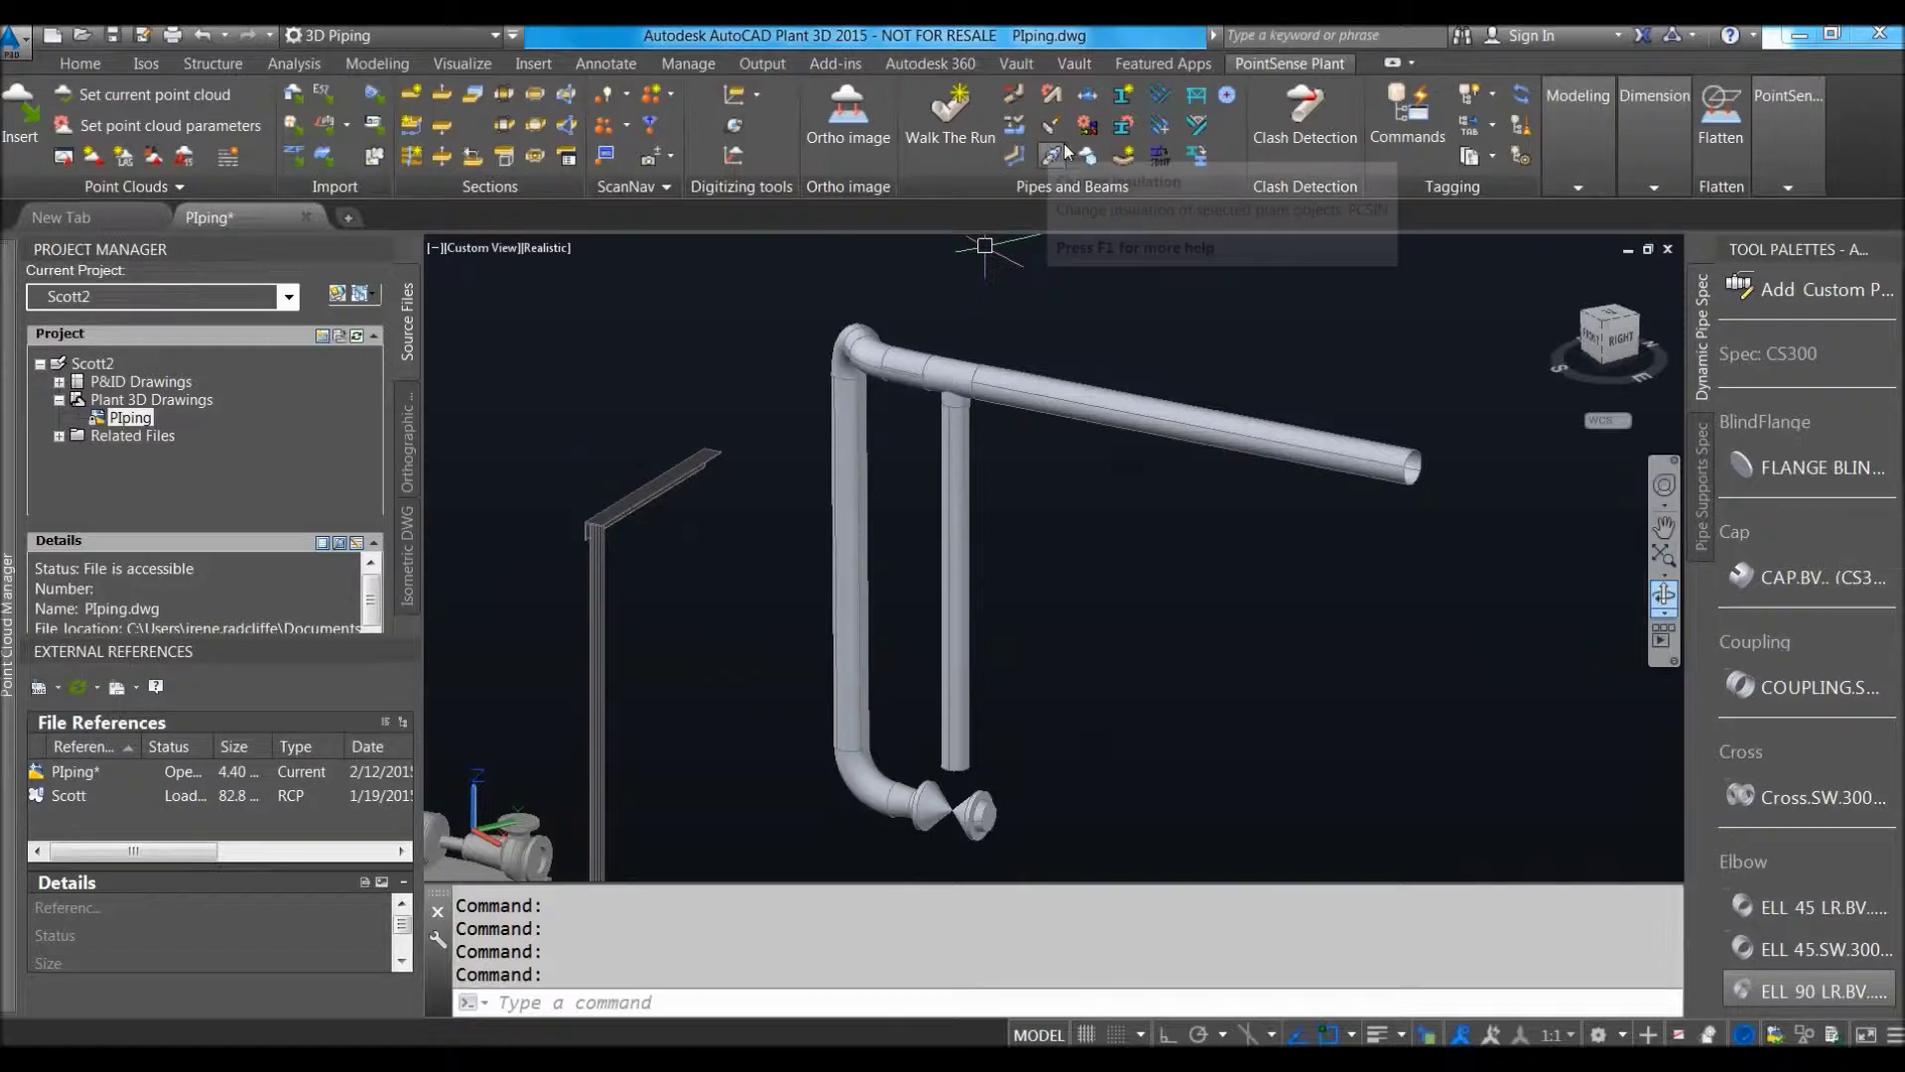
Start ApplyConstraints and select the horizontal pipe together with all plant objects connected to it.
{"action": "left_click", "coordinate": [1014, 125]}
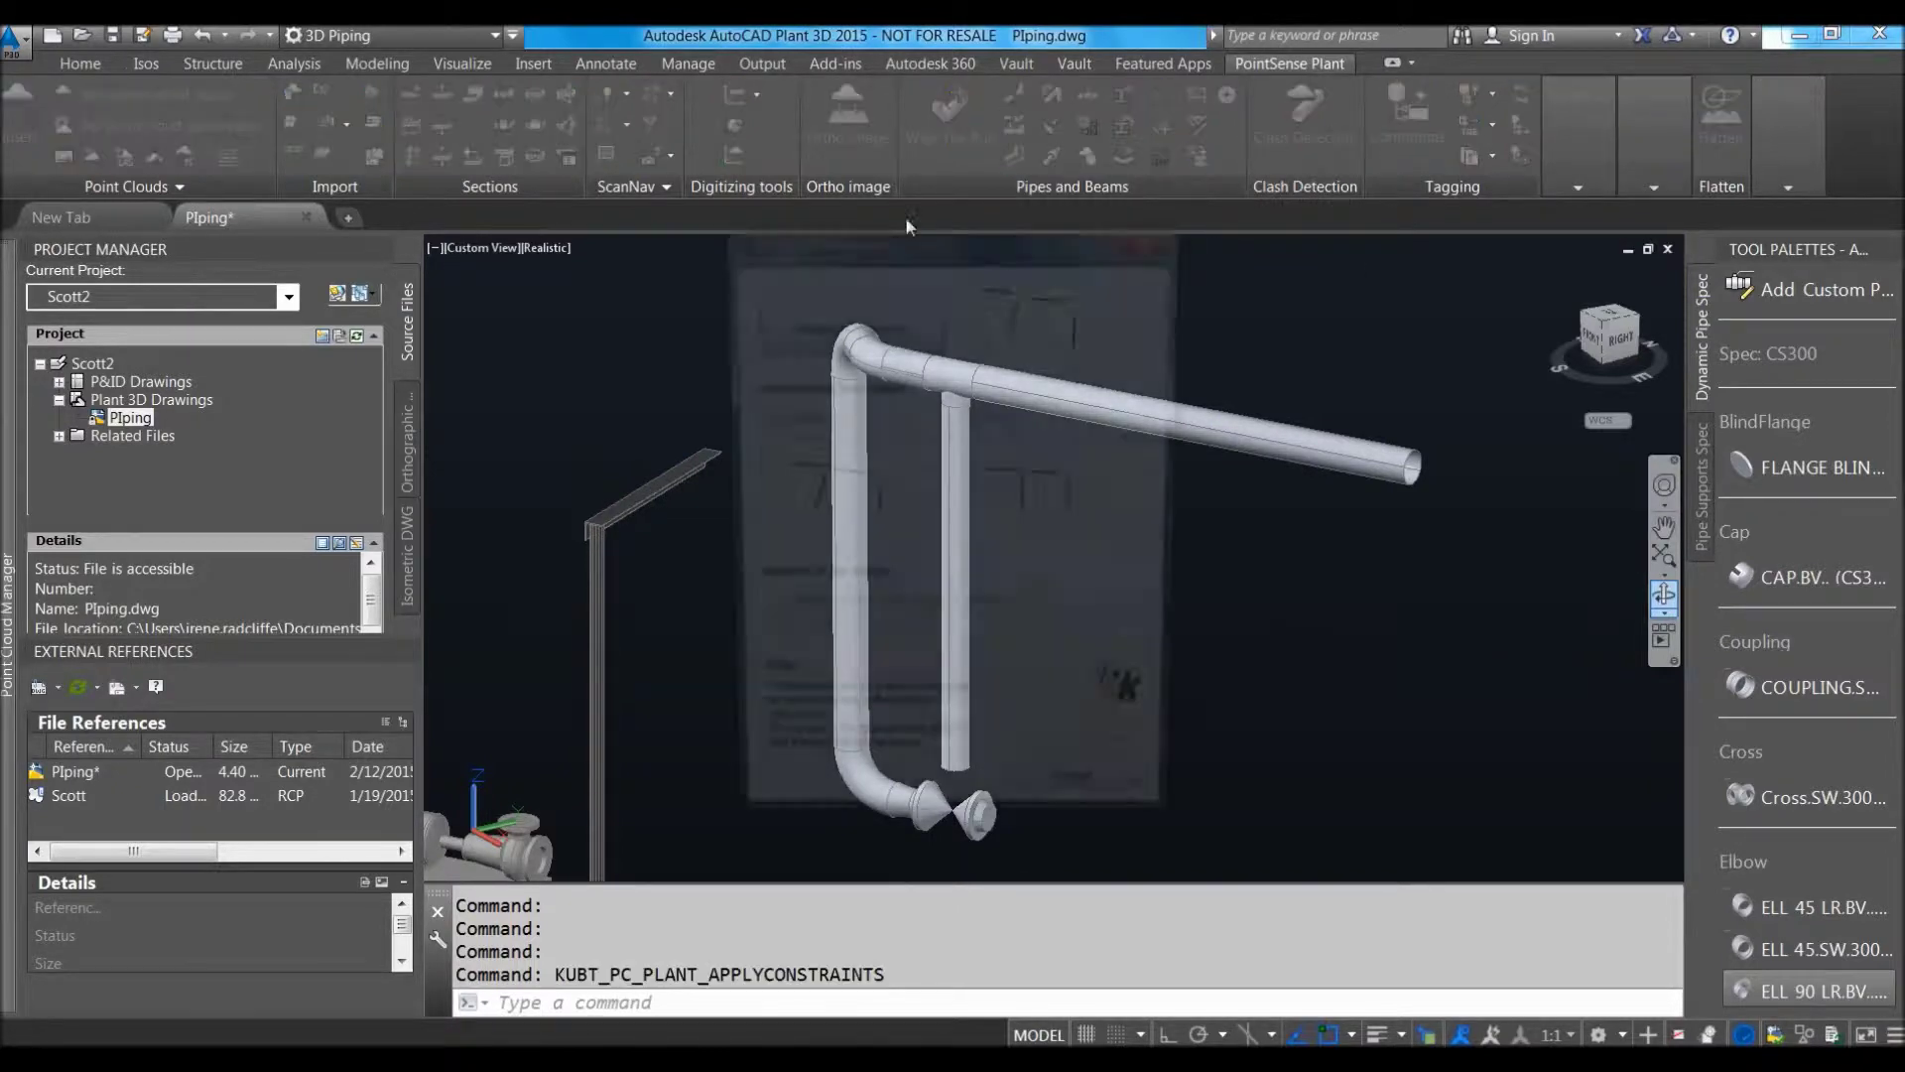
{"action": "left_click_drag", "start_coordinate": [866, 245], "coordinate": [444, 114]}
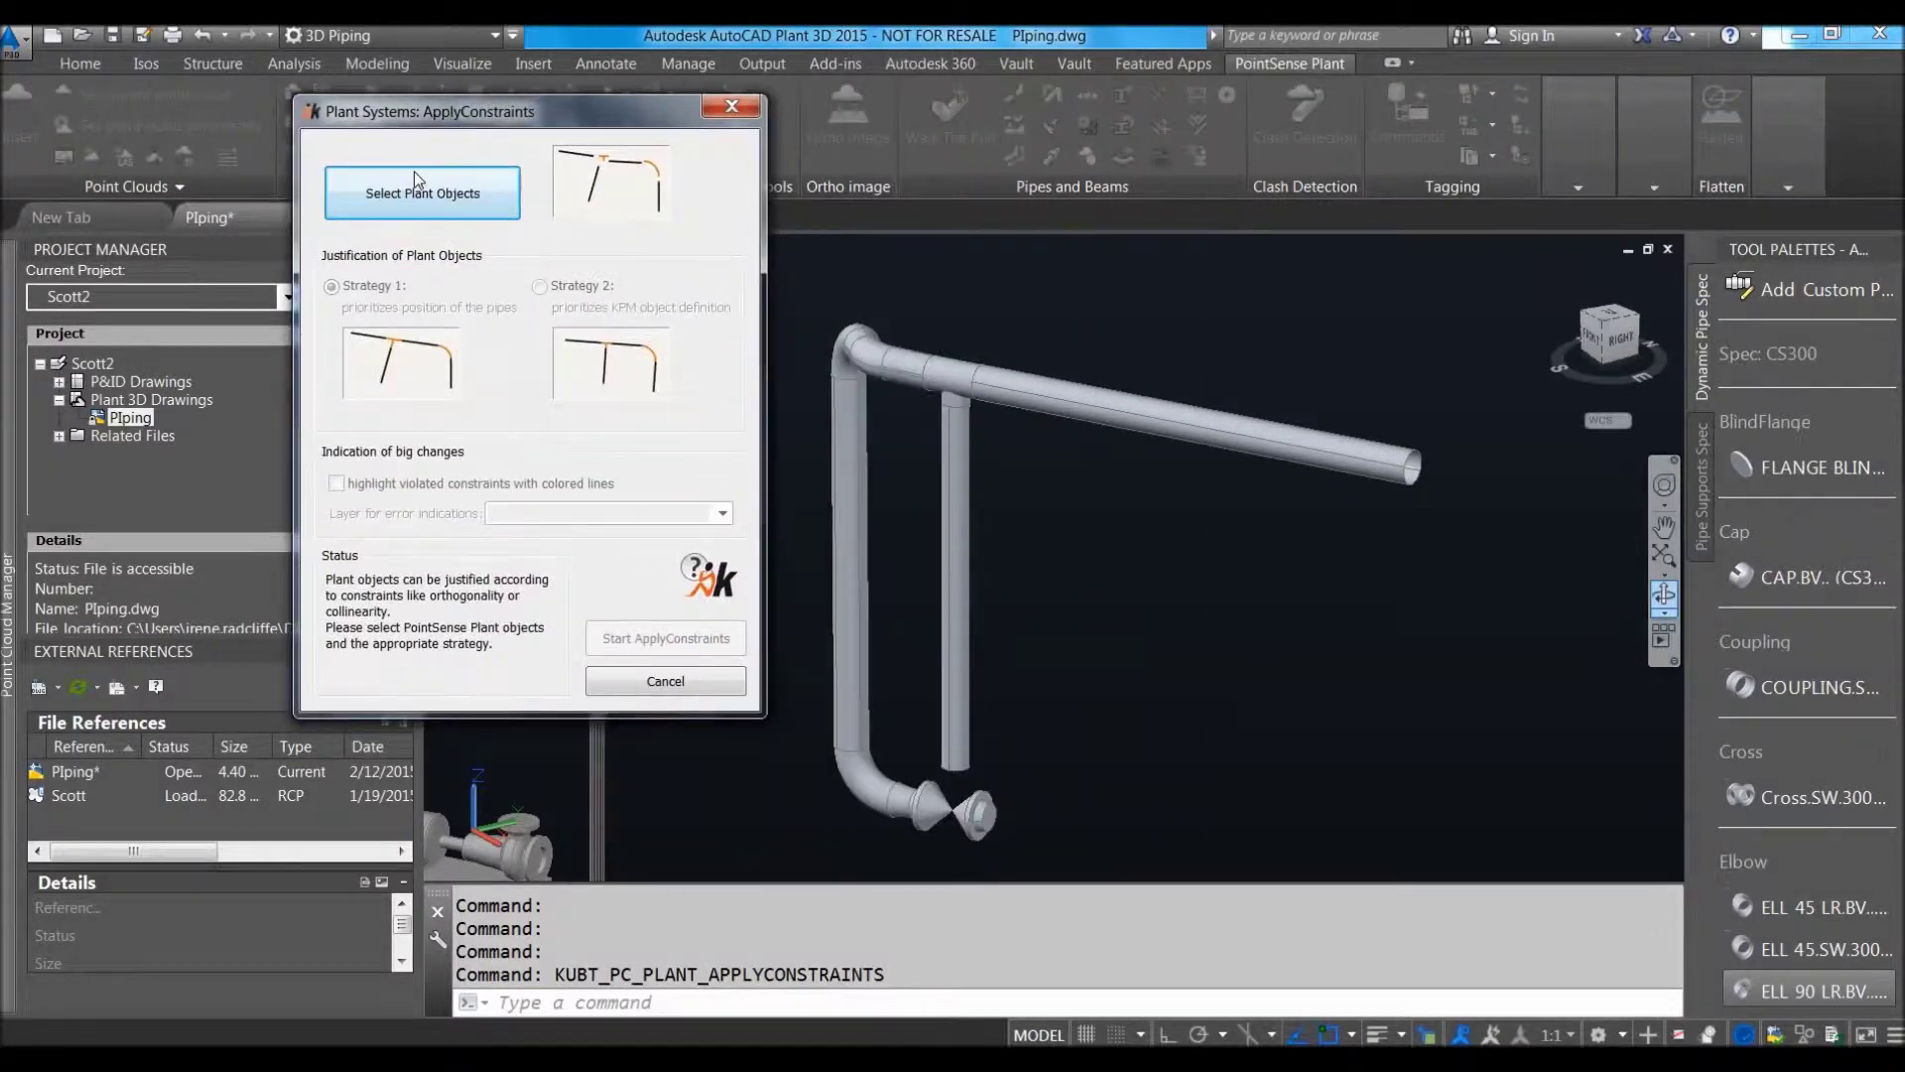
{"action": "left_click", "coordinate": [443, 195]}
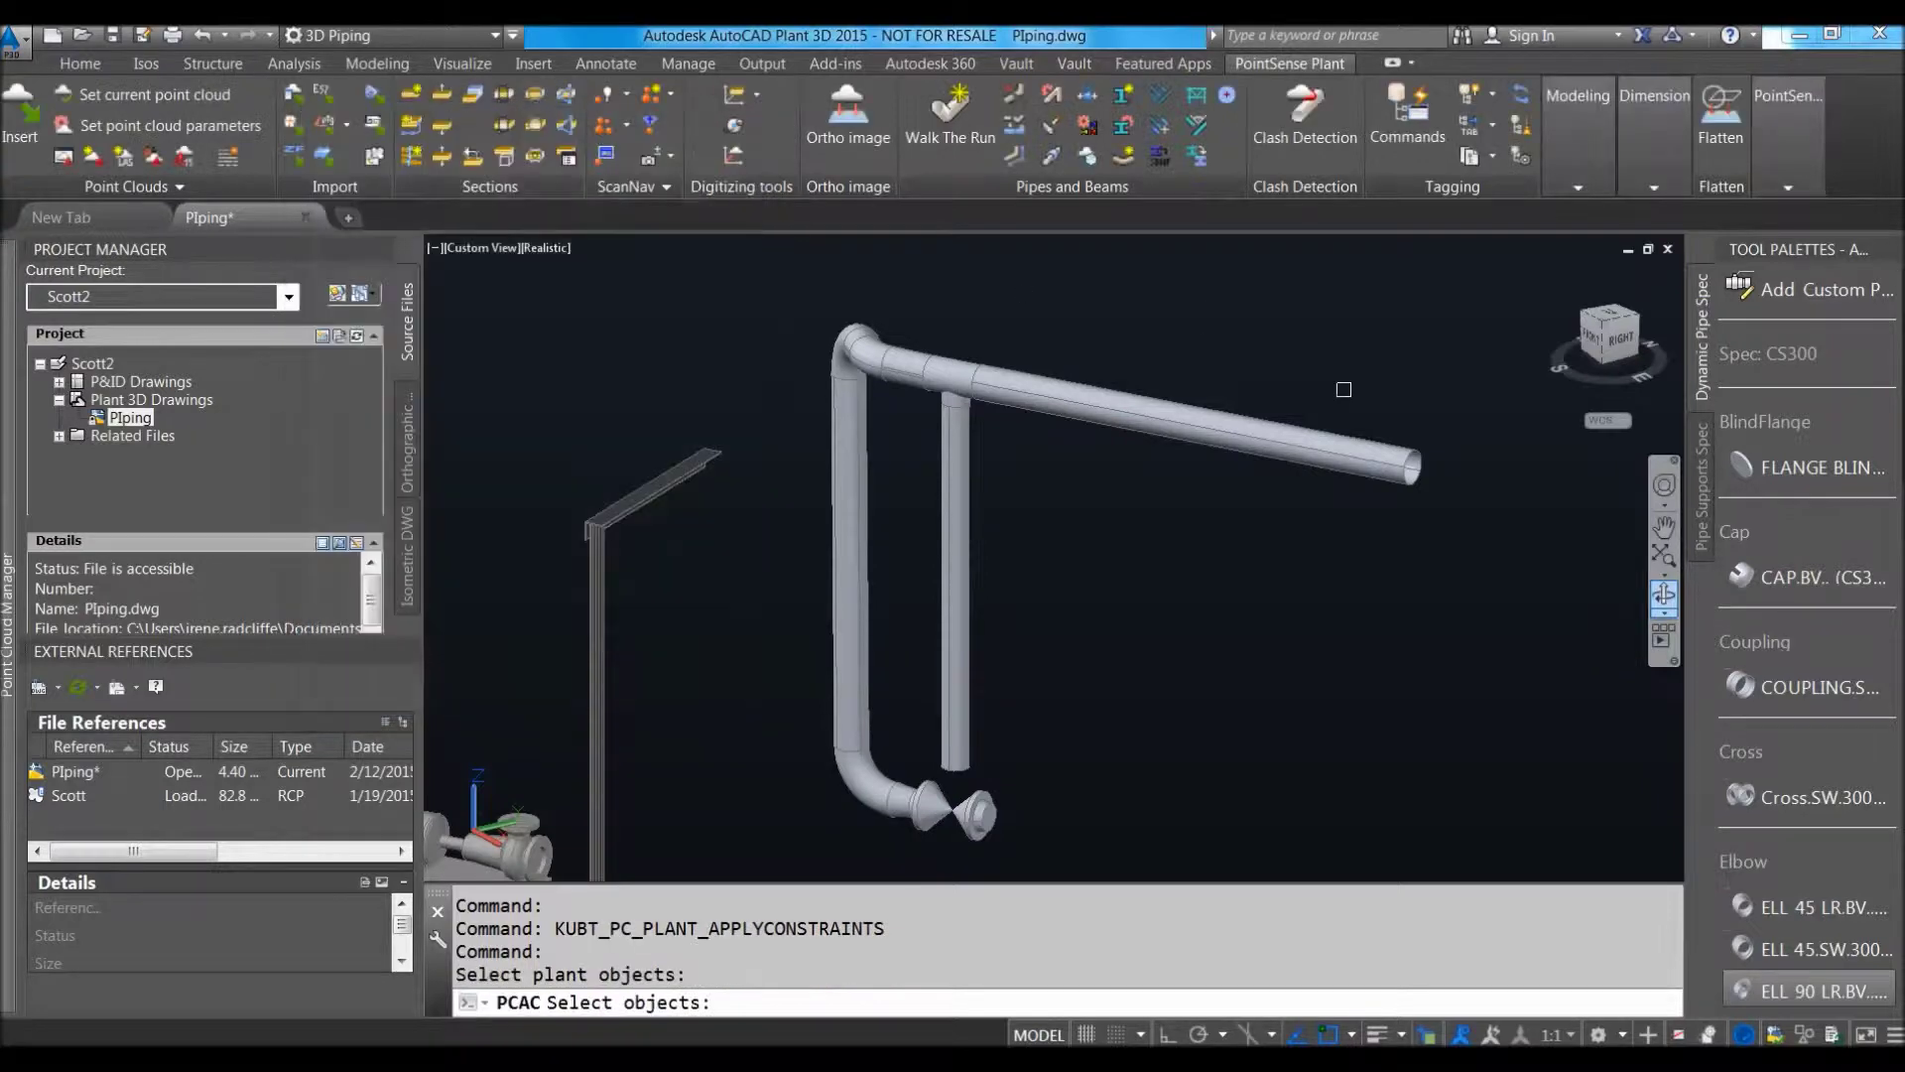
{"action": "left_click", "coordinate": [1308, 450]}
{"action": "key", "text": "Return"}
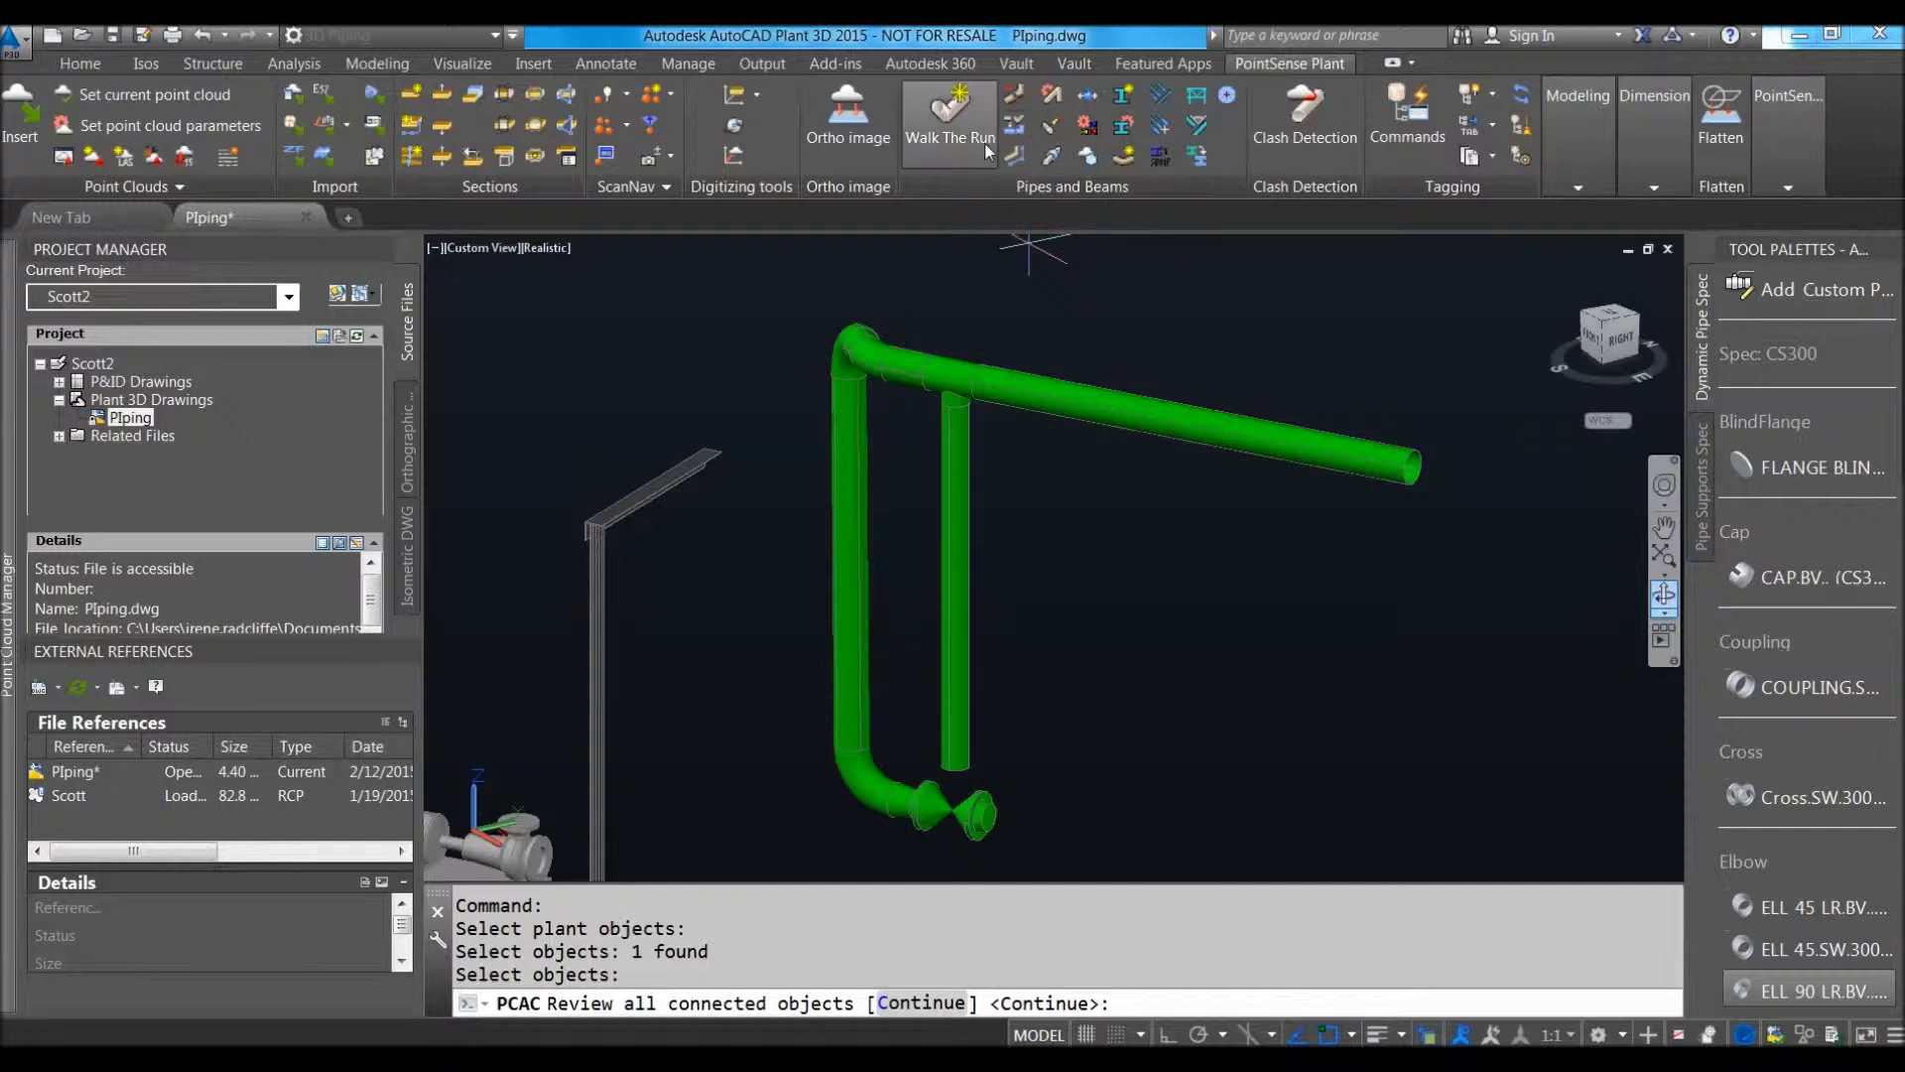
{"action": "key", "text": "Return"}
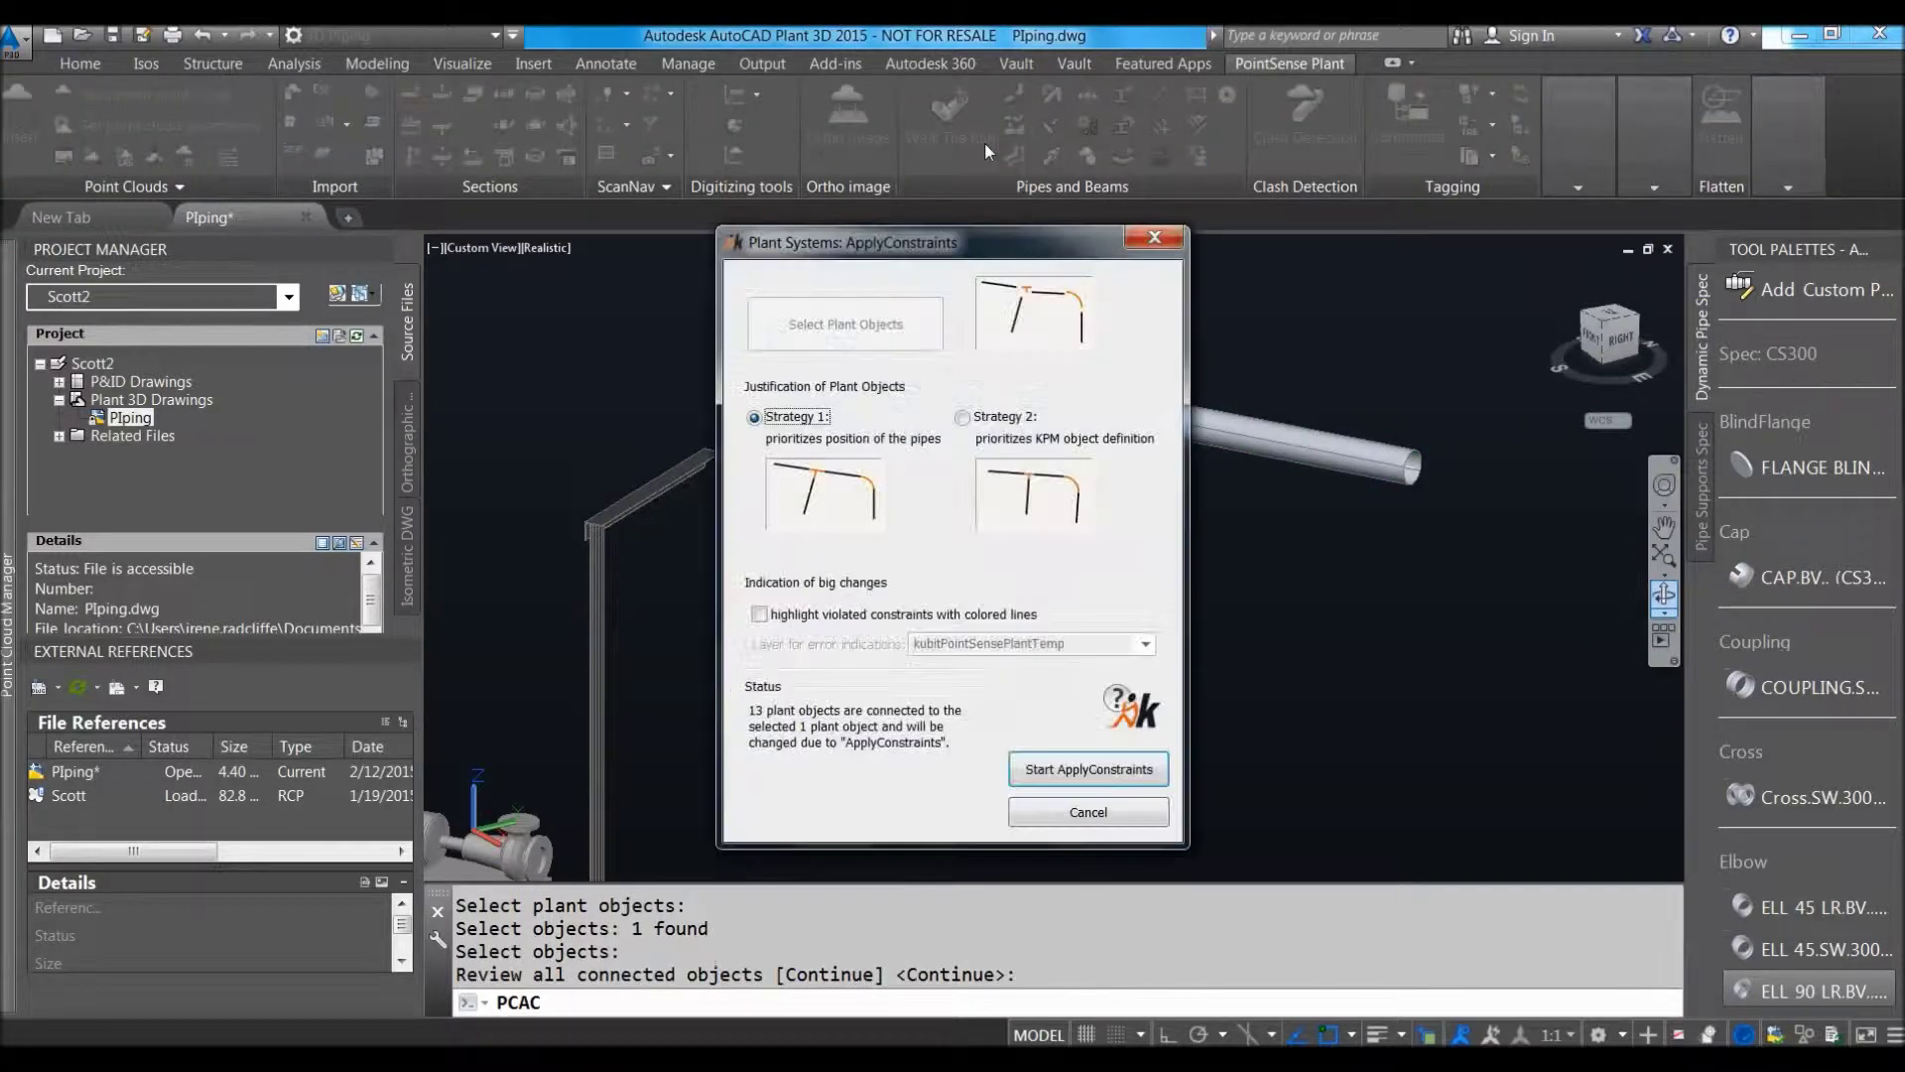
Apply the constraints to the connected objects using Strategy 2, which prioritizes the KPM object definition.
{"action": "left_click", "coordinate": [964, 420]}
{"action": "left_click_drag", "start_coordinate": [1022, 250], "coordinate": [784, 136]}
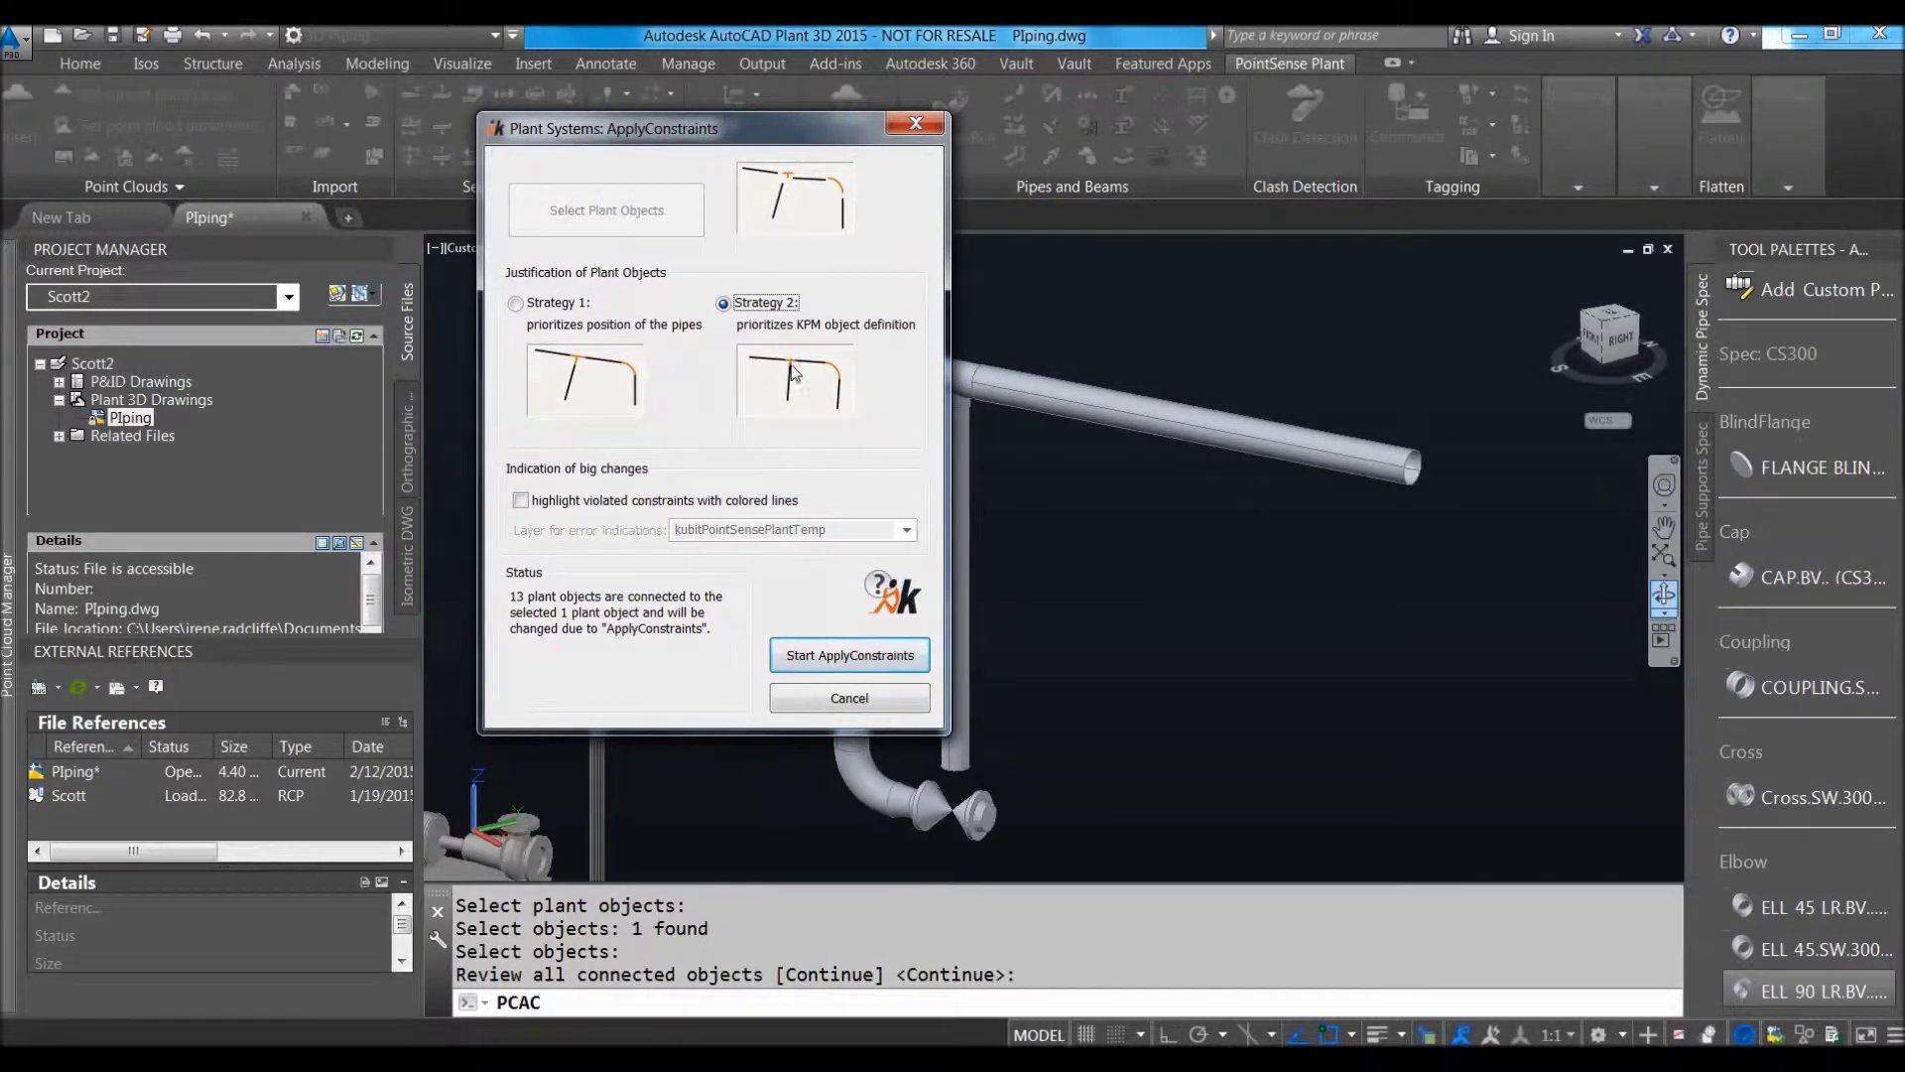
{"action": "left_click_drag", "start_coordinate": [784, 142], "coordinate": [638, 120]}
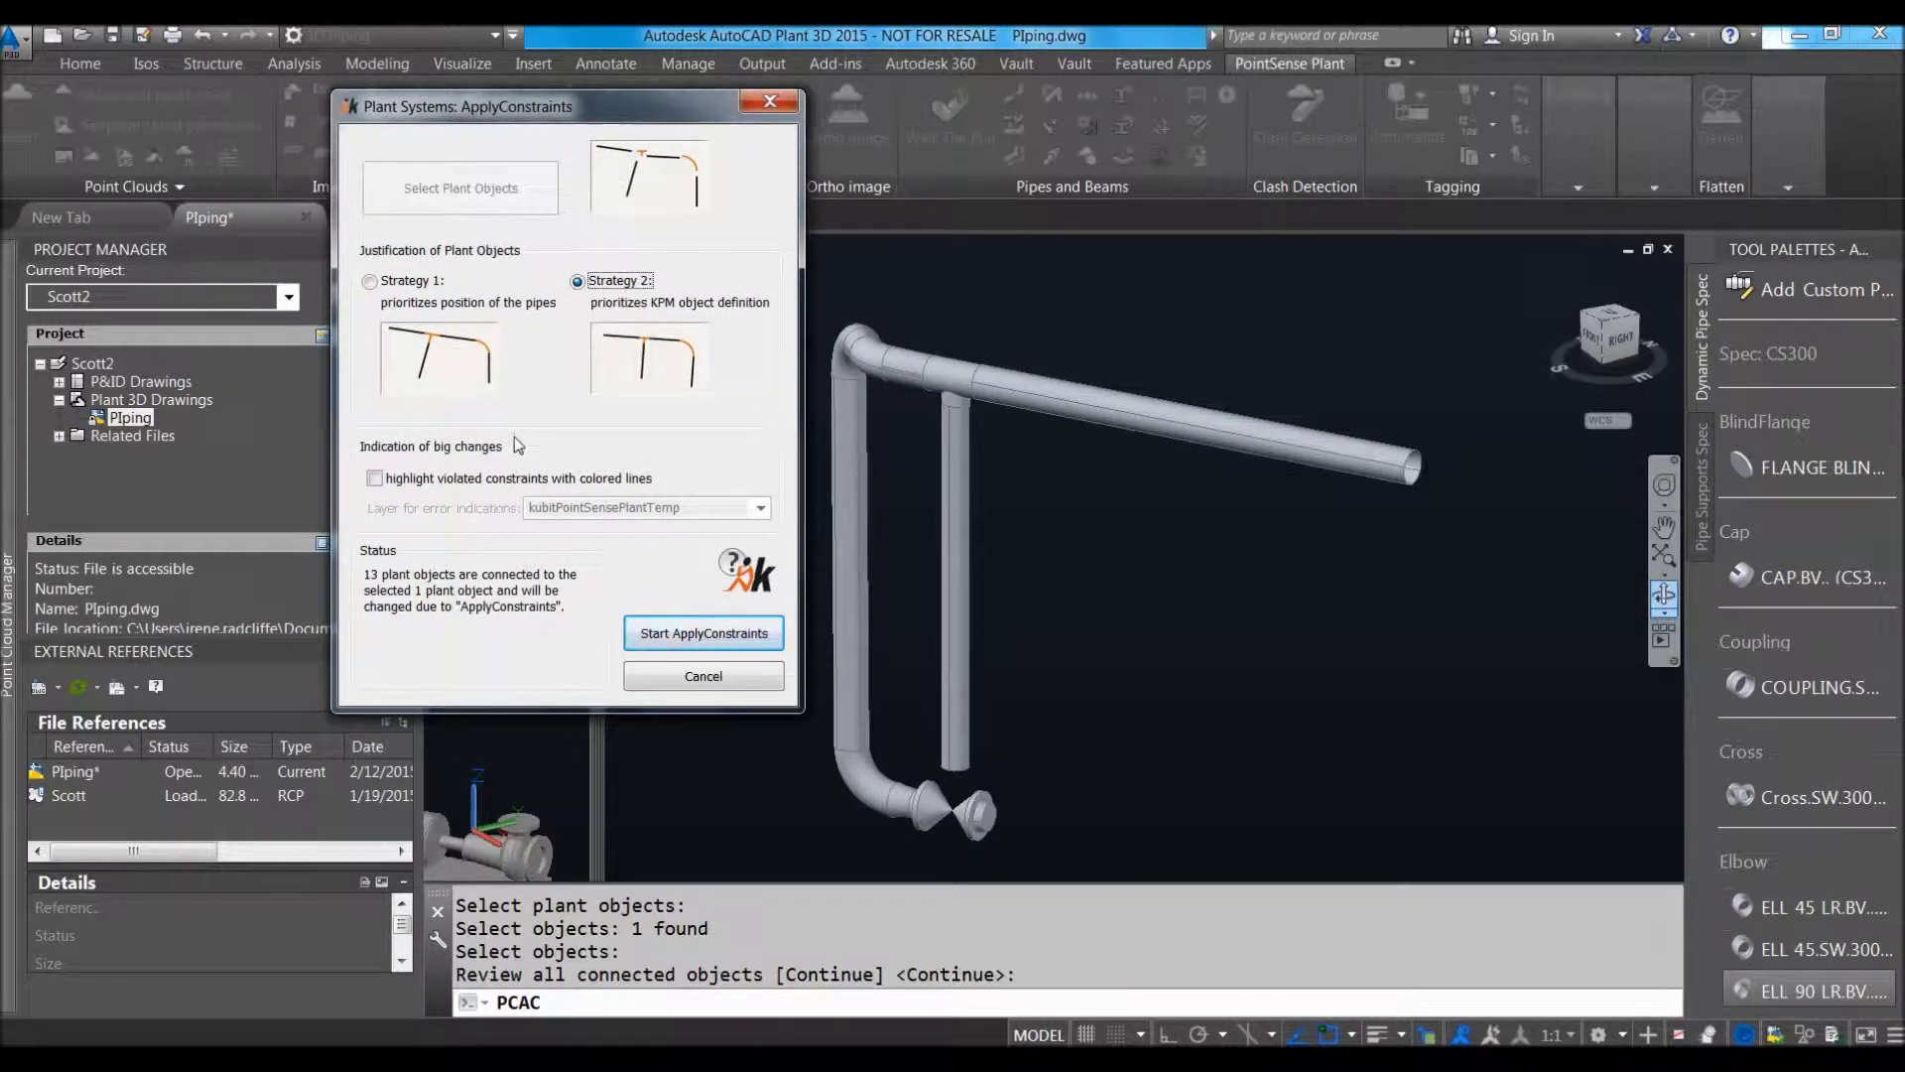
{"action": "left_click", "coordinate": [703, 633]}
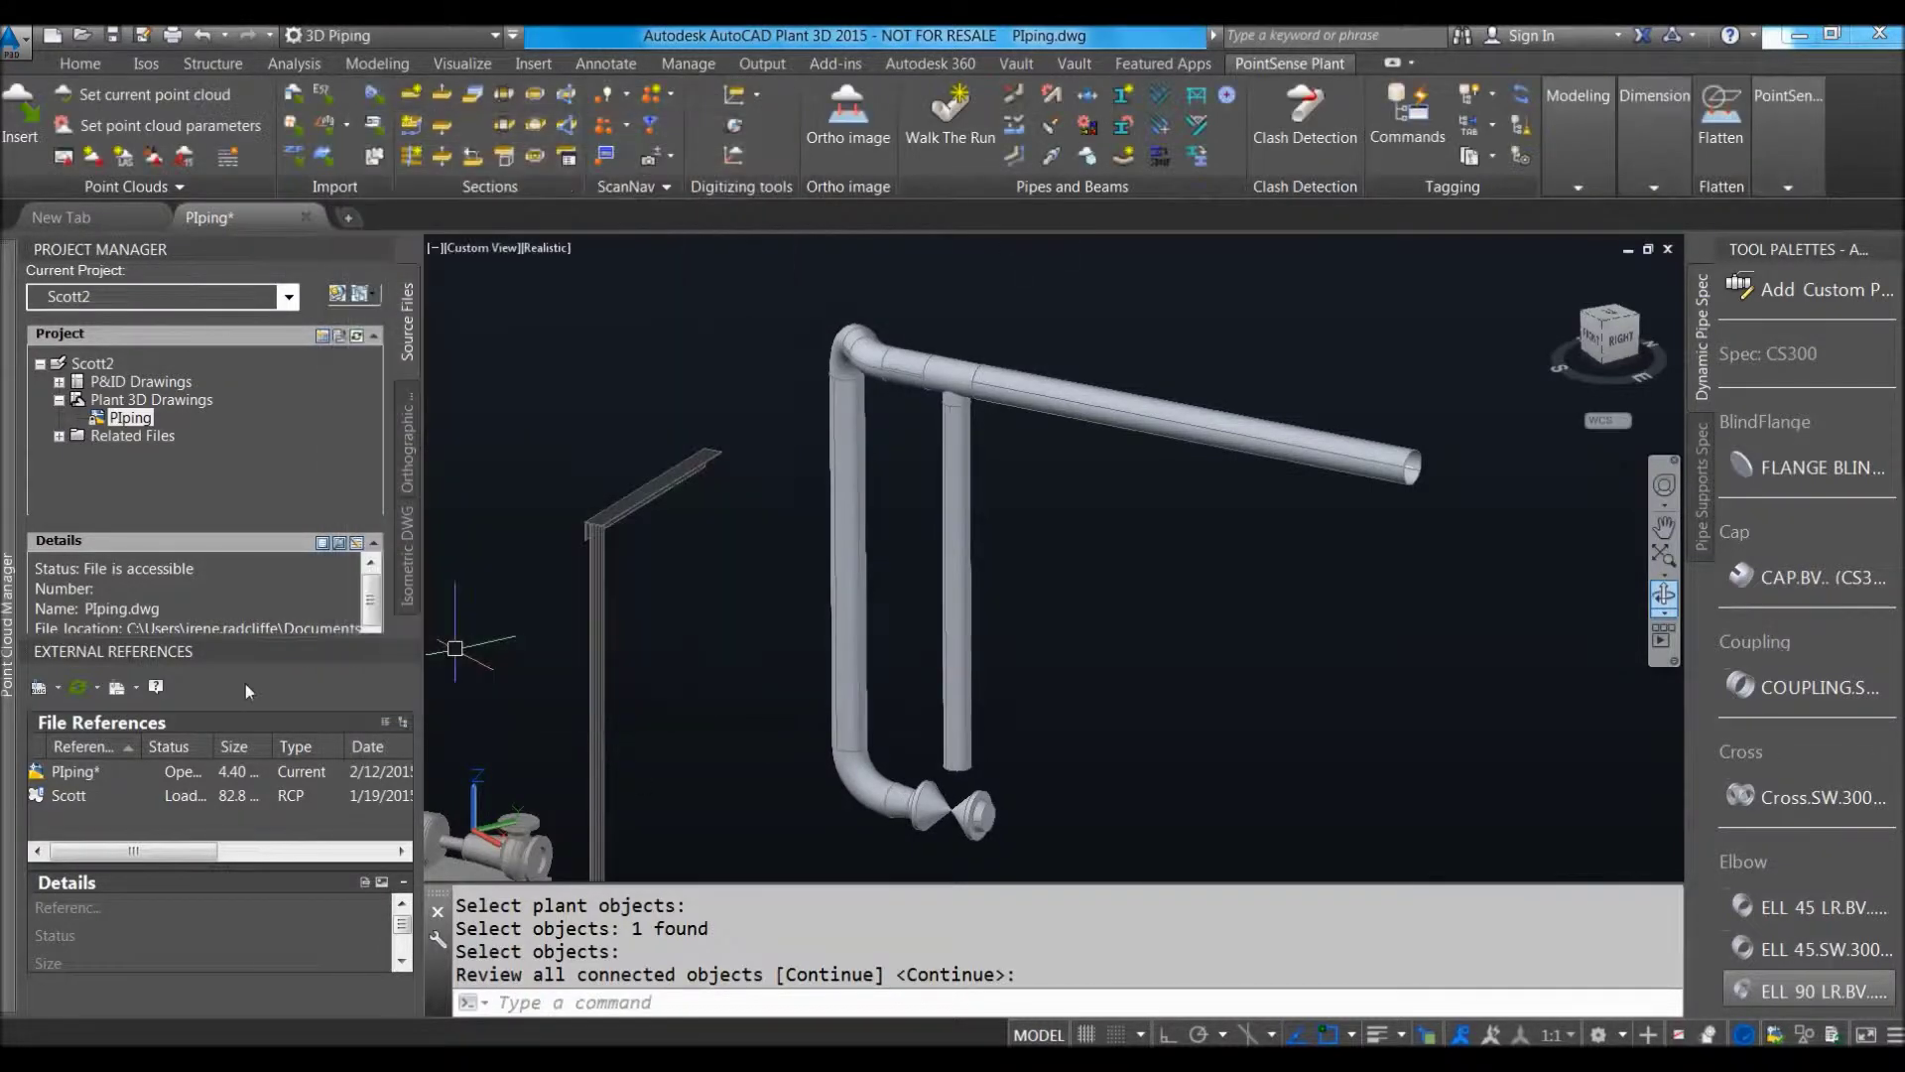
{"action": "key", "text": "Return"}
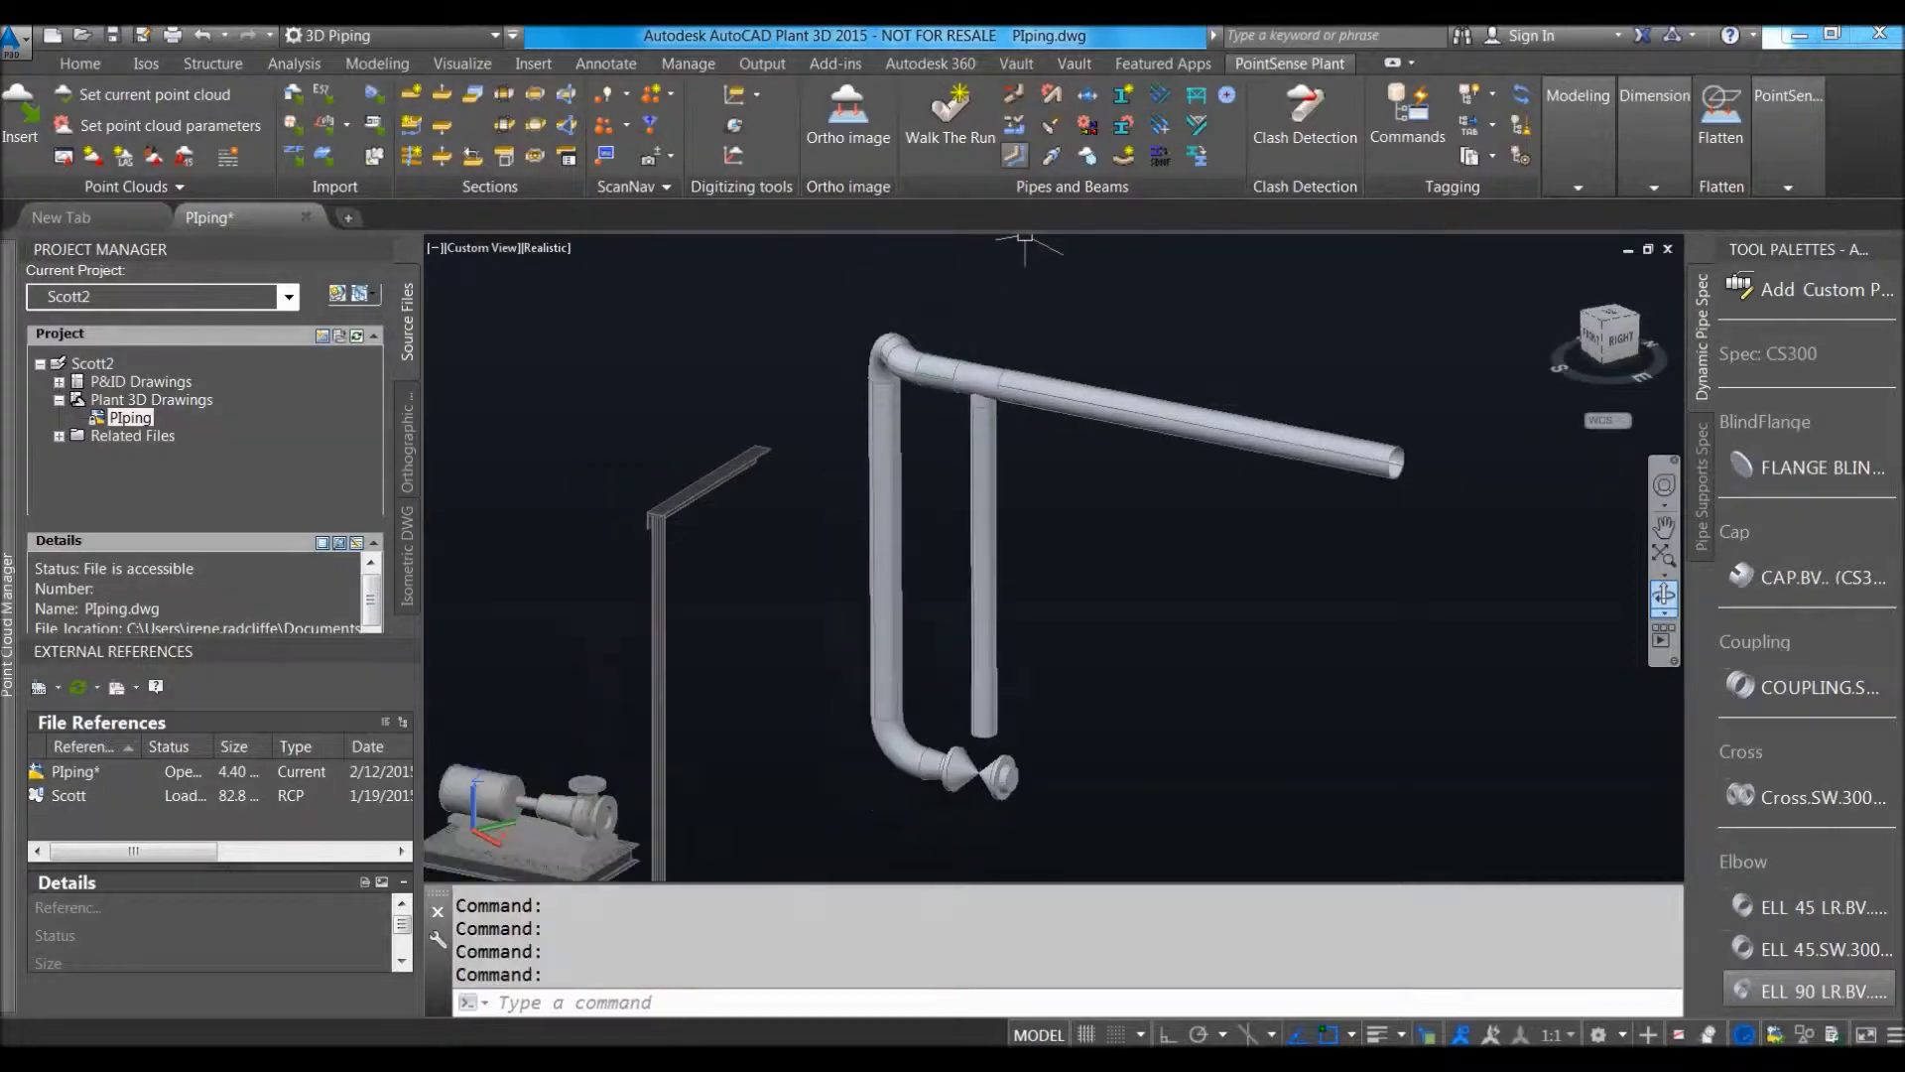
Export only the modelled pipe run as Plant 3D objects, with tagging objects and polylines excluded from the export.
{"action": "left_click", "coordinate": [1018, 154]}
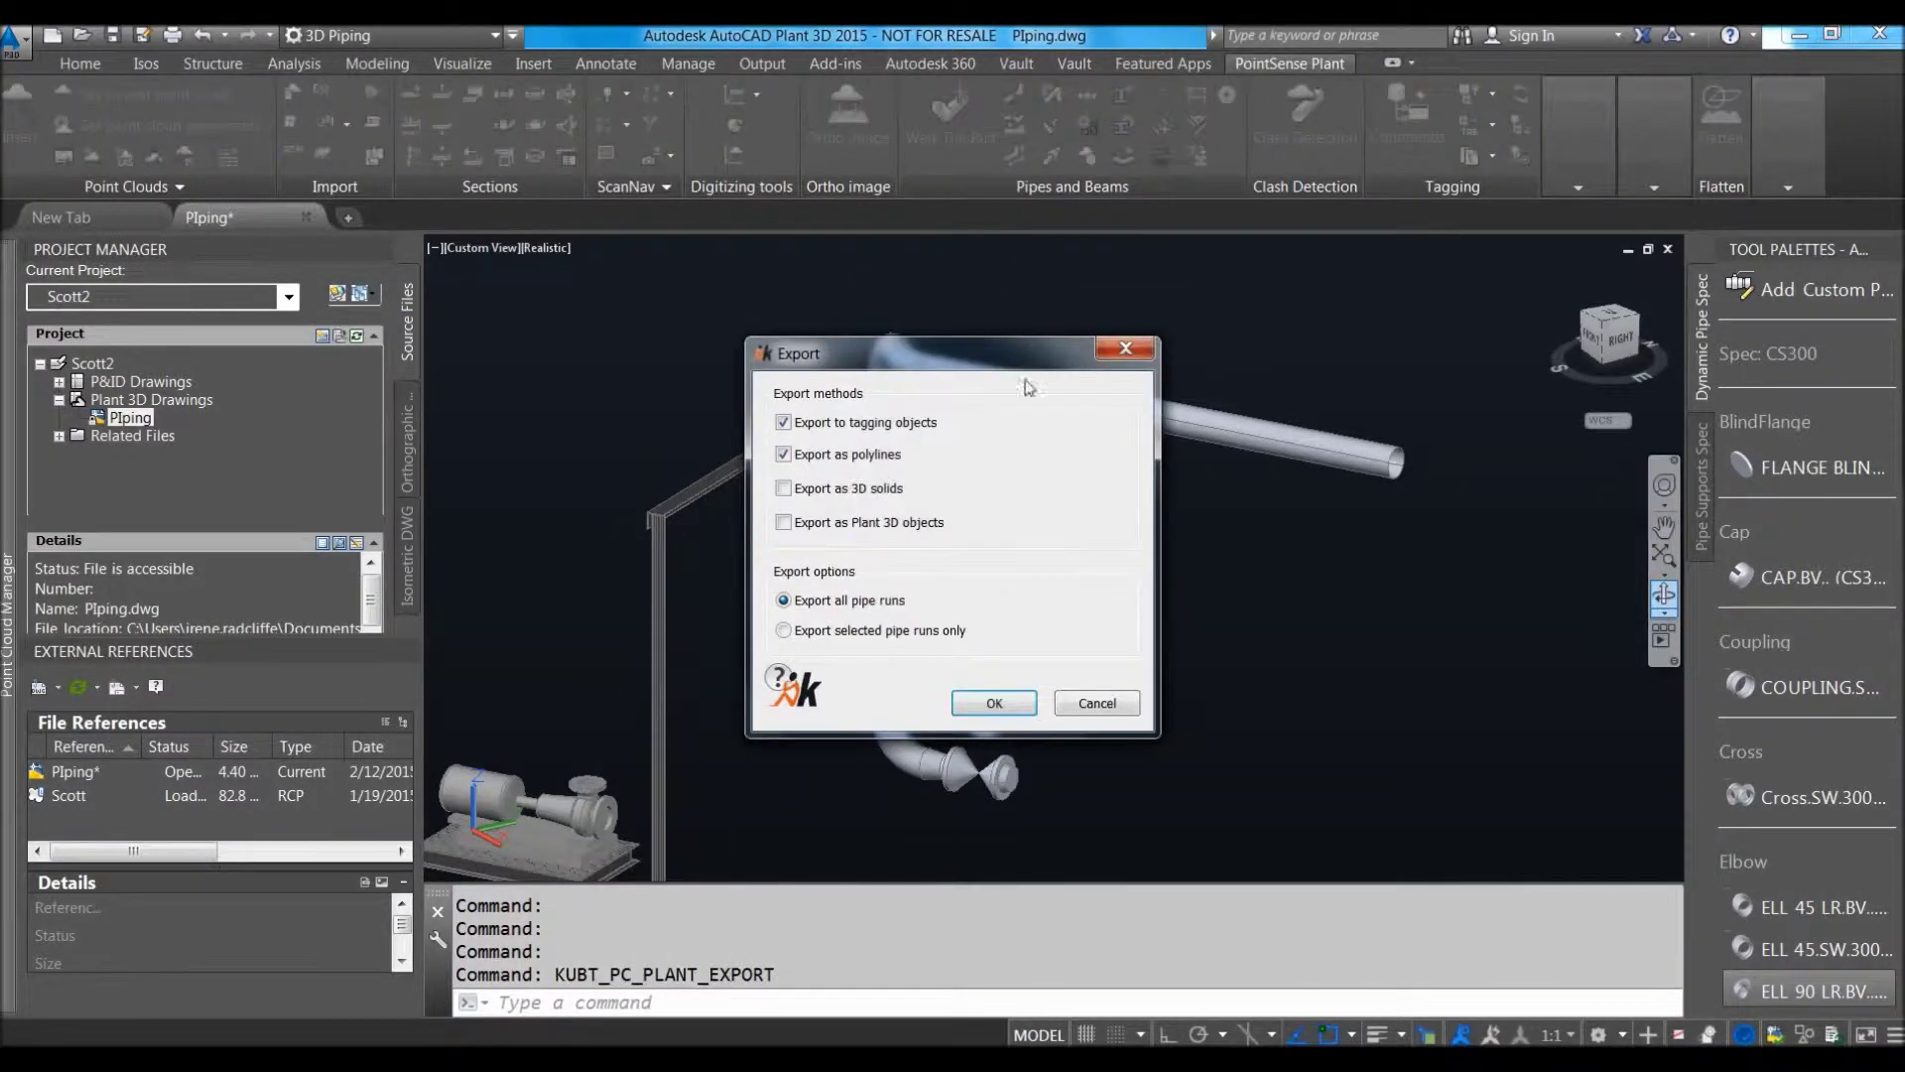
{"action": "left_click", "coordinate": [784, 453]}
{"action": "left_click", "coordinate": [783, 454]}
{"action": "left_click", "coordinate": [784, 453]}
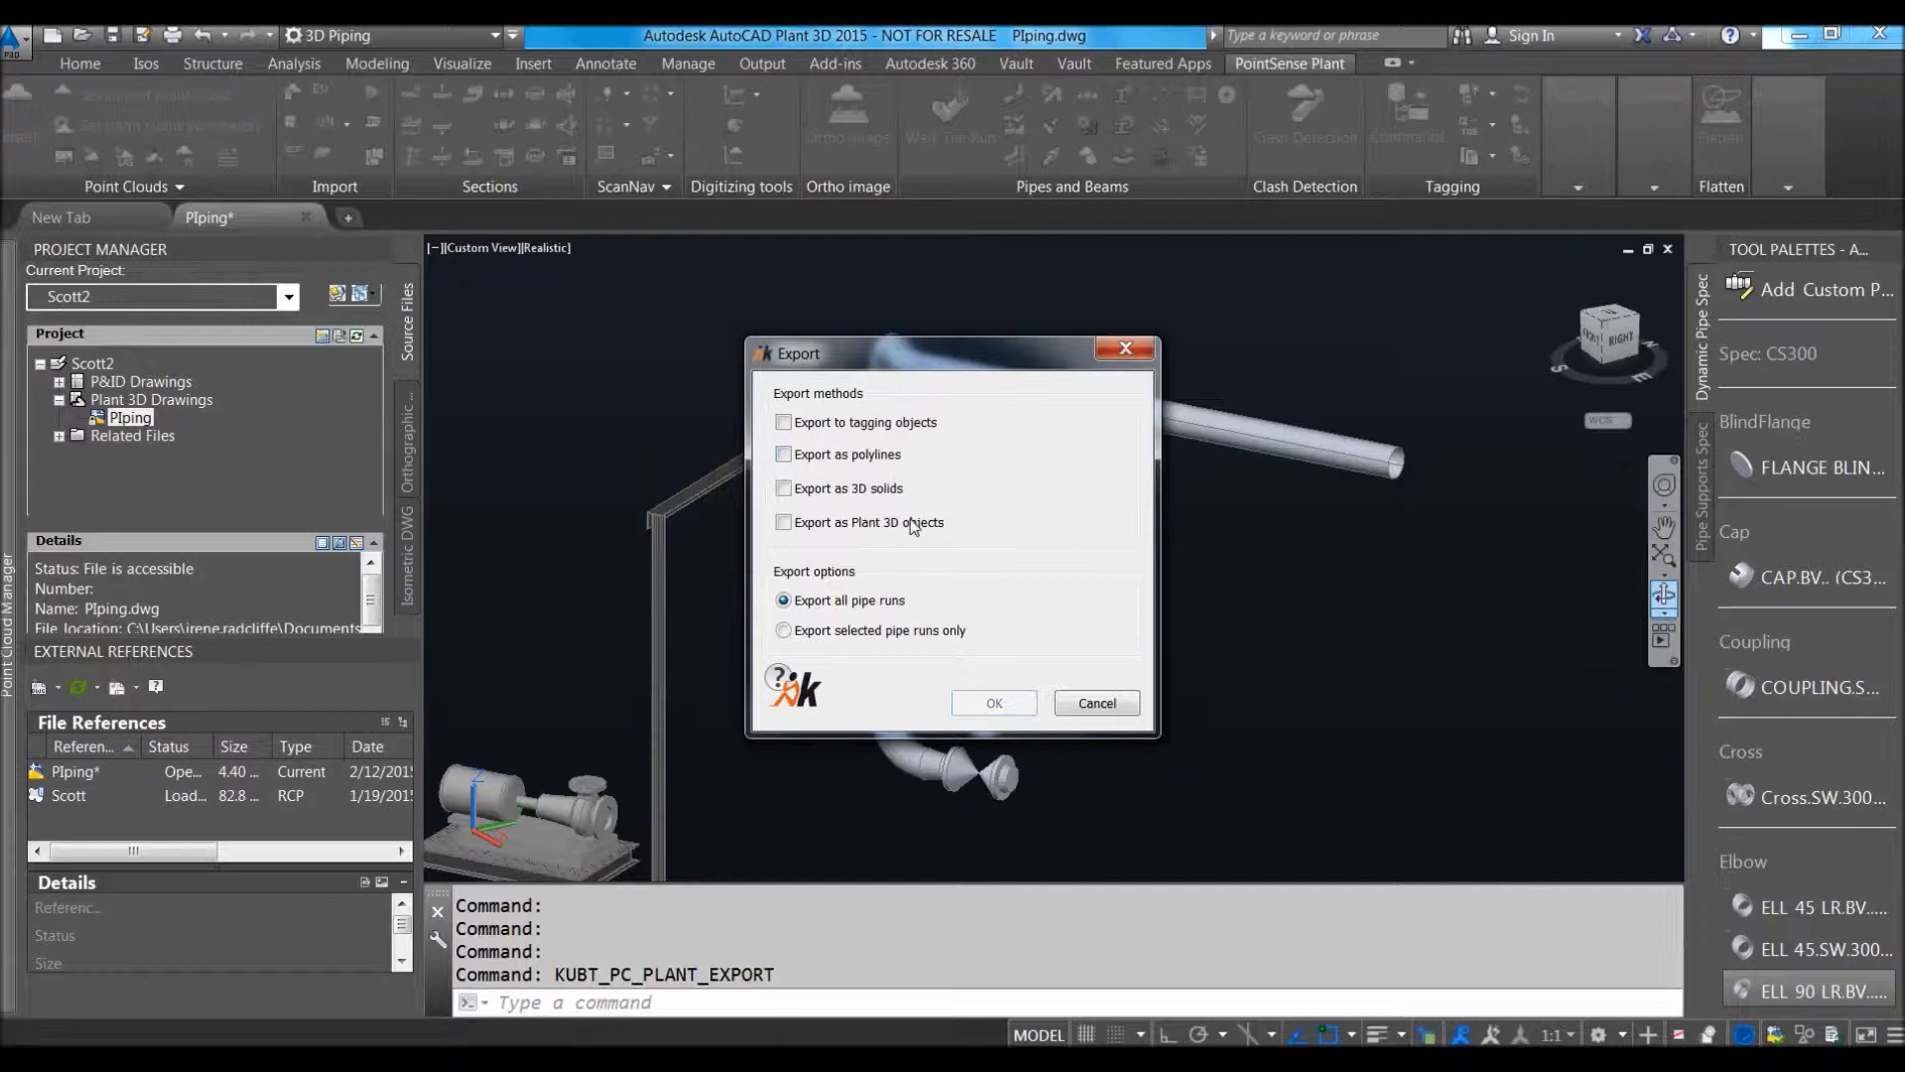
{"action": "left_click", "coordinate": [783, 523]}
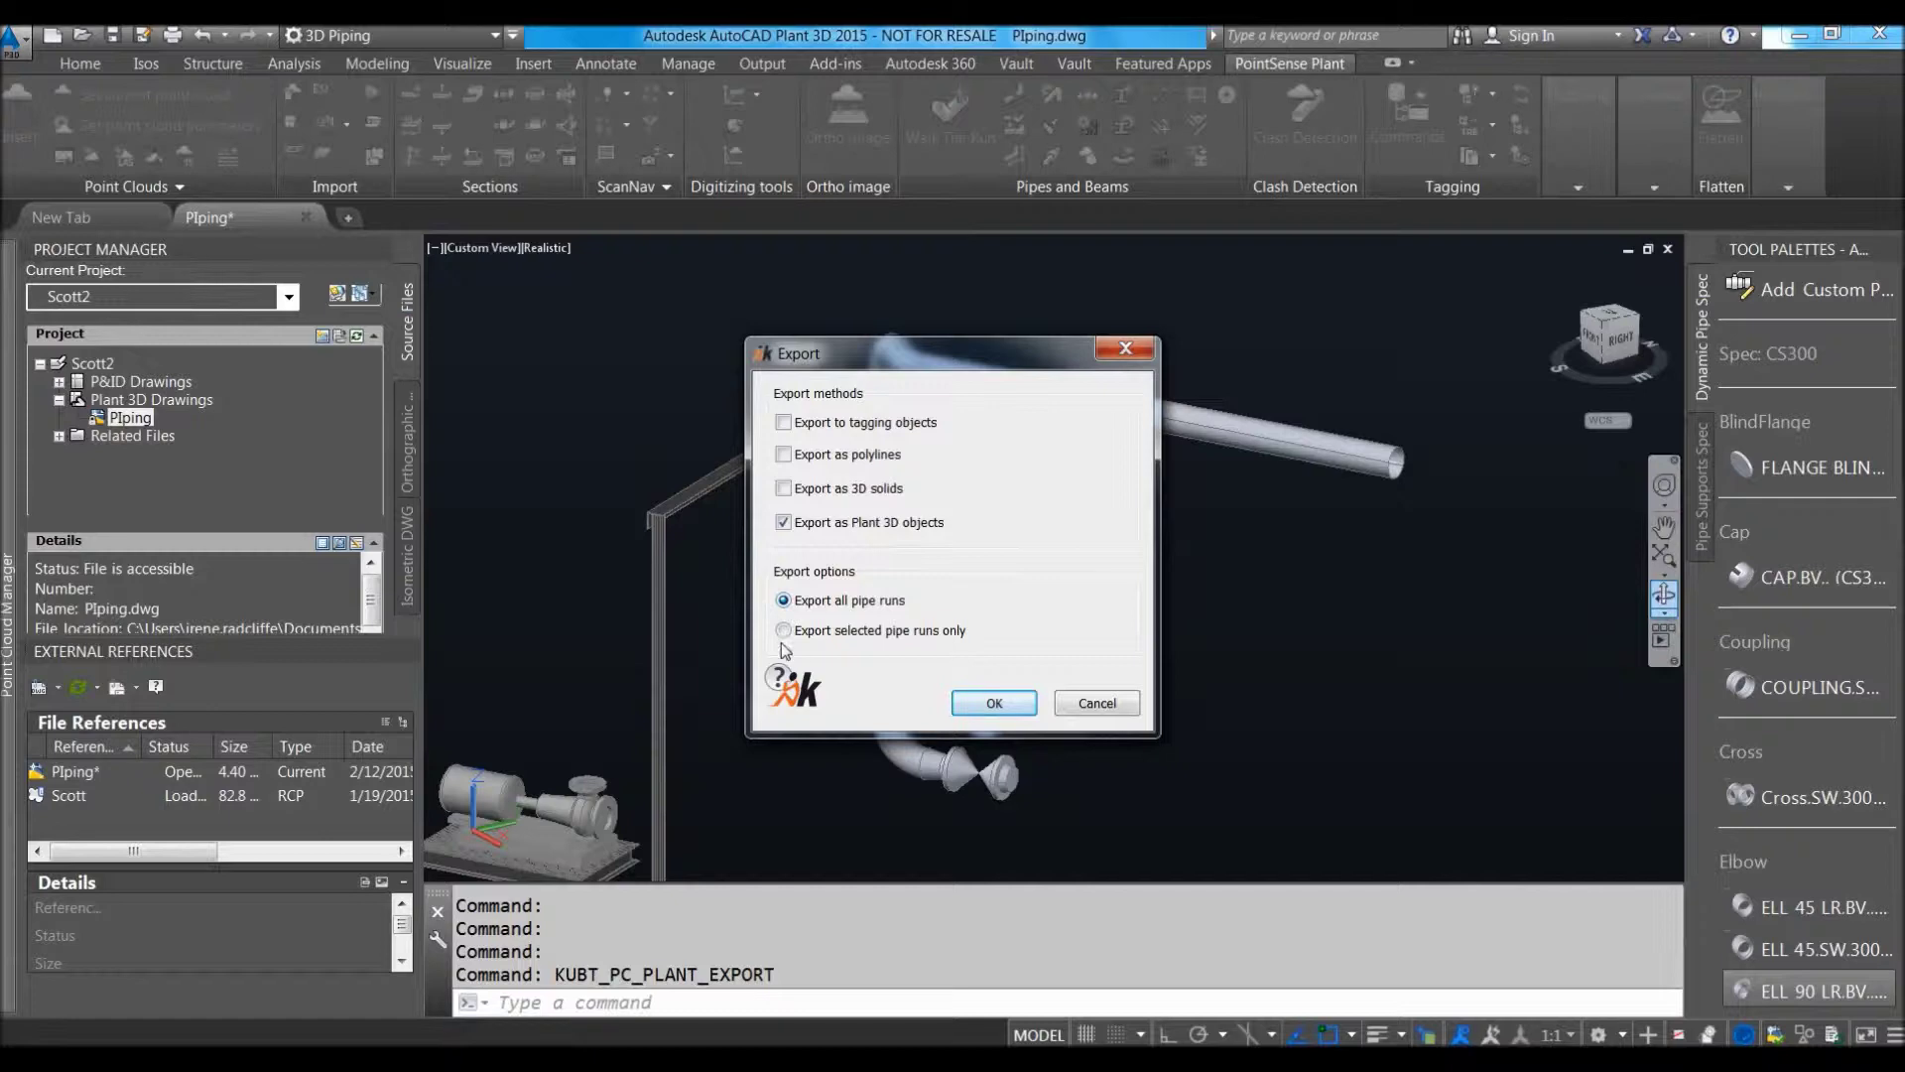
{"action": "left_click", "coordinate": [995, 703]}
{"action": "left_click", "coordinate": [1222, 434]}
Inspect the exported gate valve and lower elbow up close, and open the properties of the horizontal pipe.
{"action": "scroll", "coordinate": [954, 683], "scroll_direction": "up", "scroll_amount": 6}
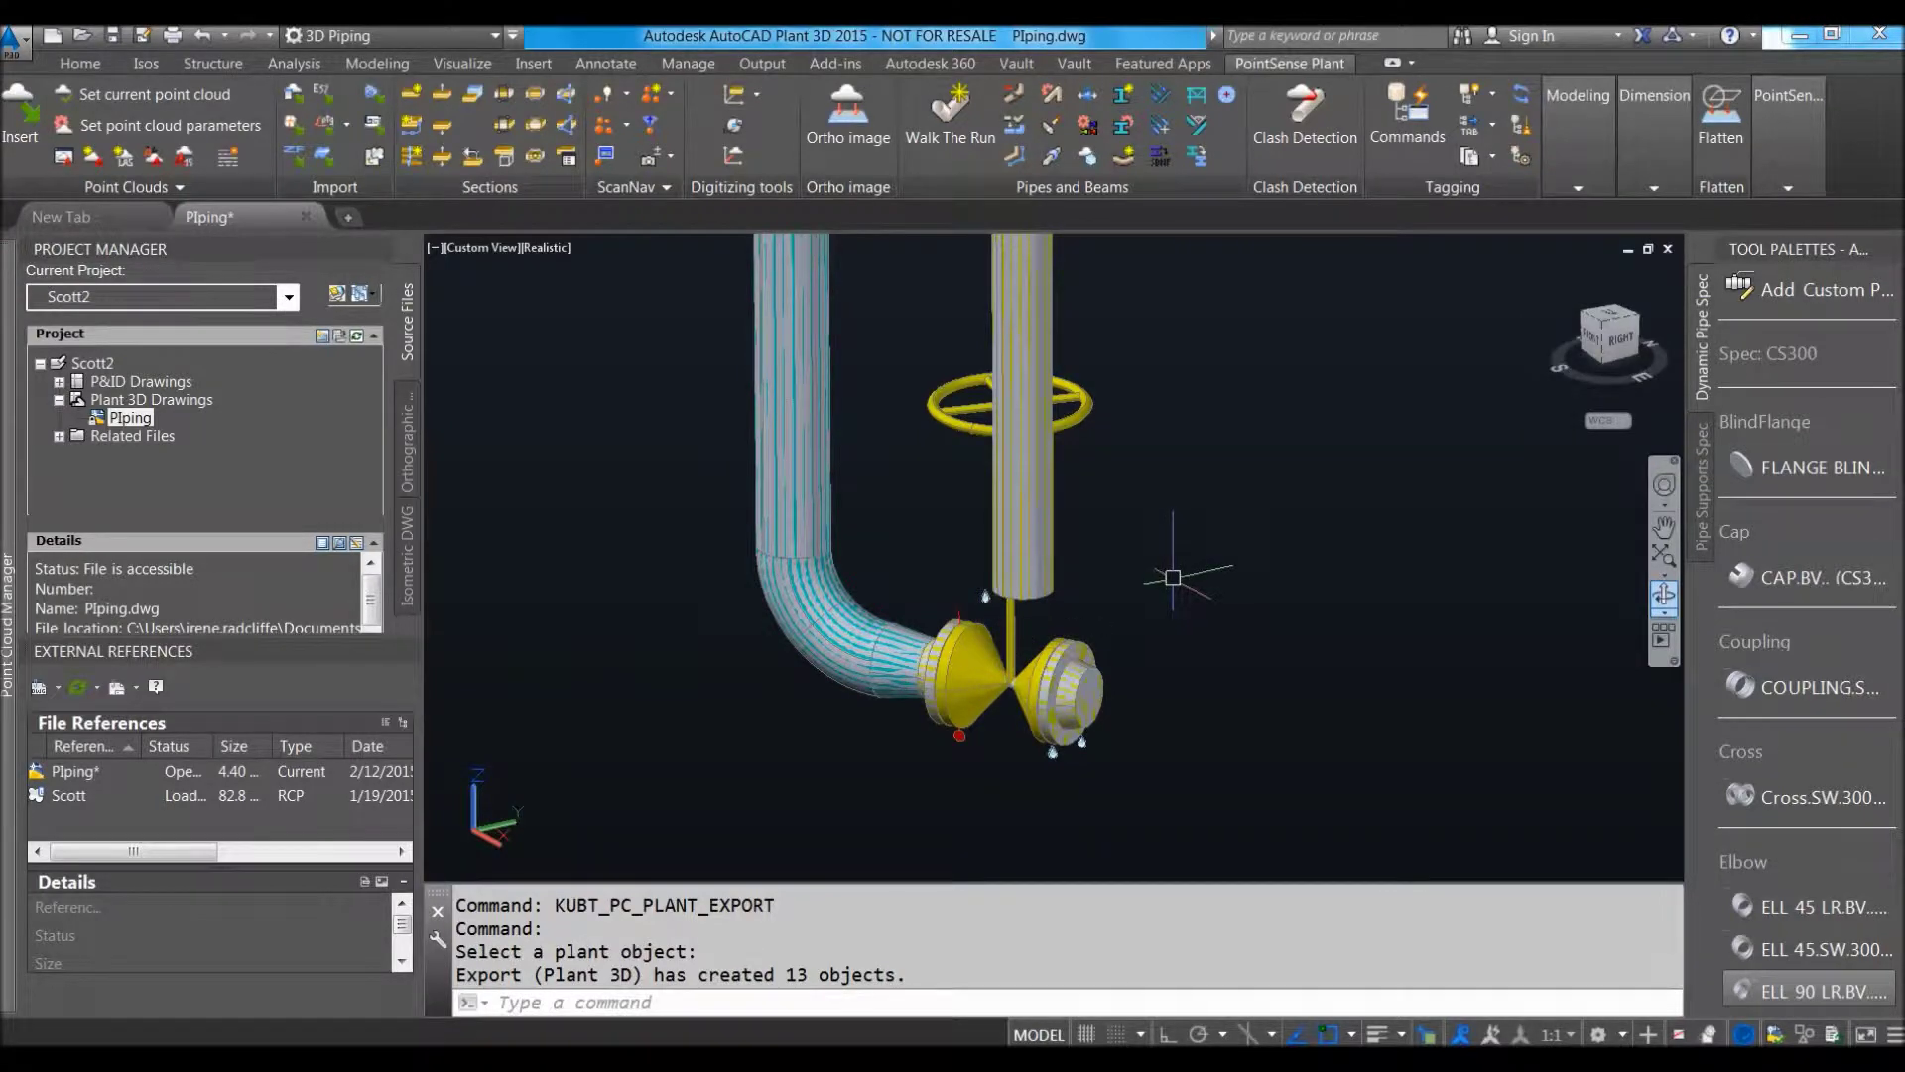
{"action": "scroll", "coordinate": [1169, 565], "scroll_direction": "down", "scroll_amount": 5}
{"action": "double_click", "coordinate": [1111, 403]}
{"action": "key", "text": "Escape"}
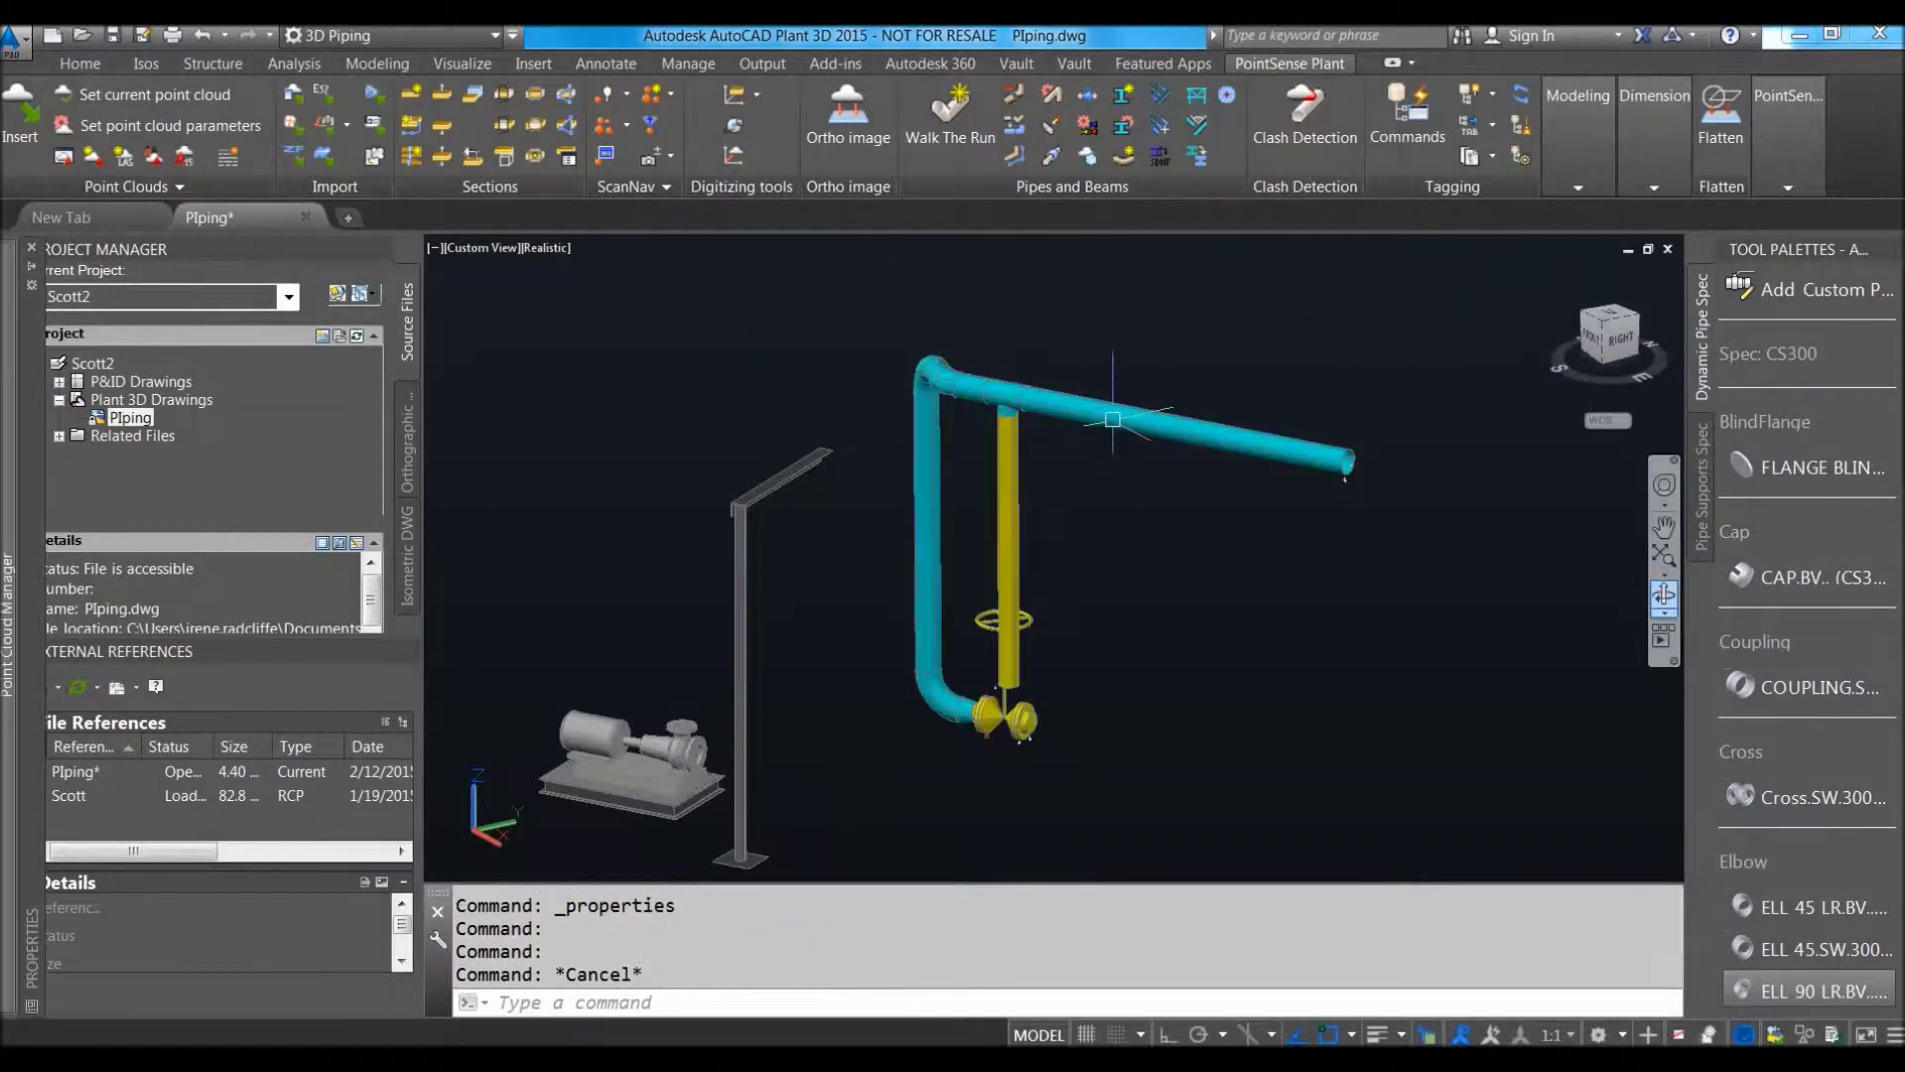
{"action": "mouse_move", "coordinate": [1115, 418]}
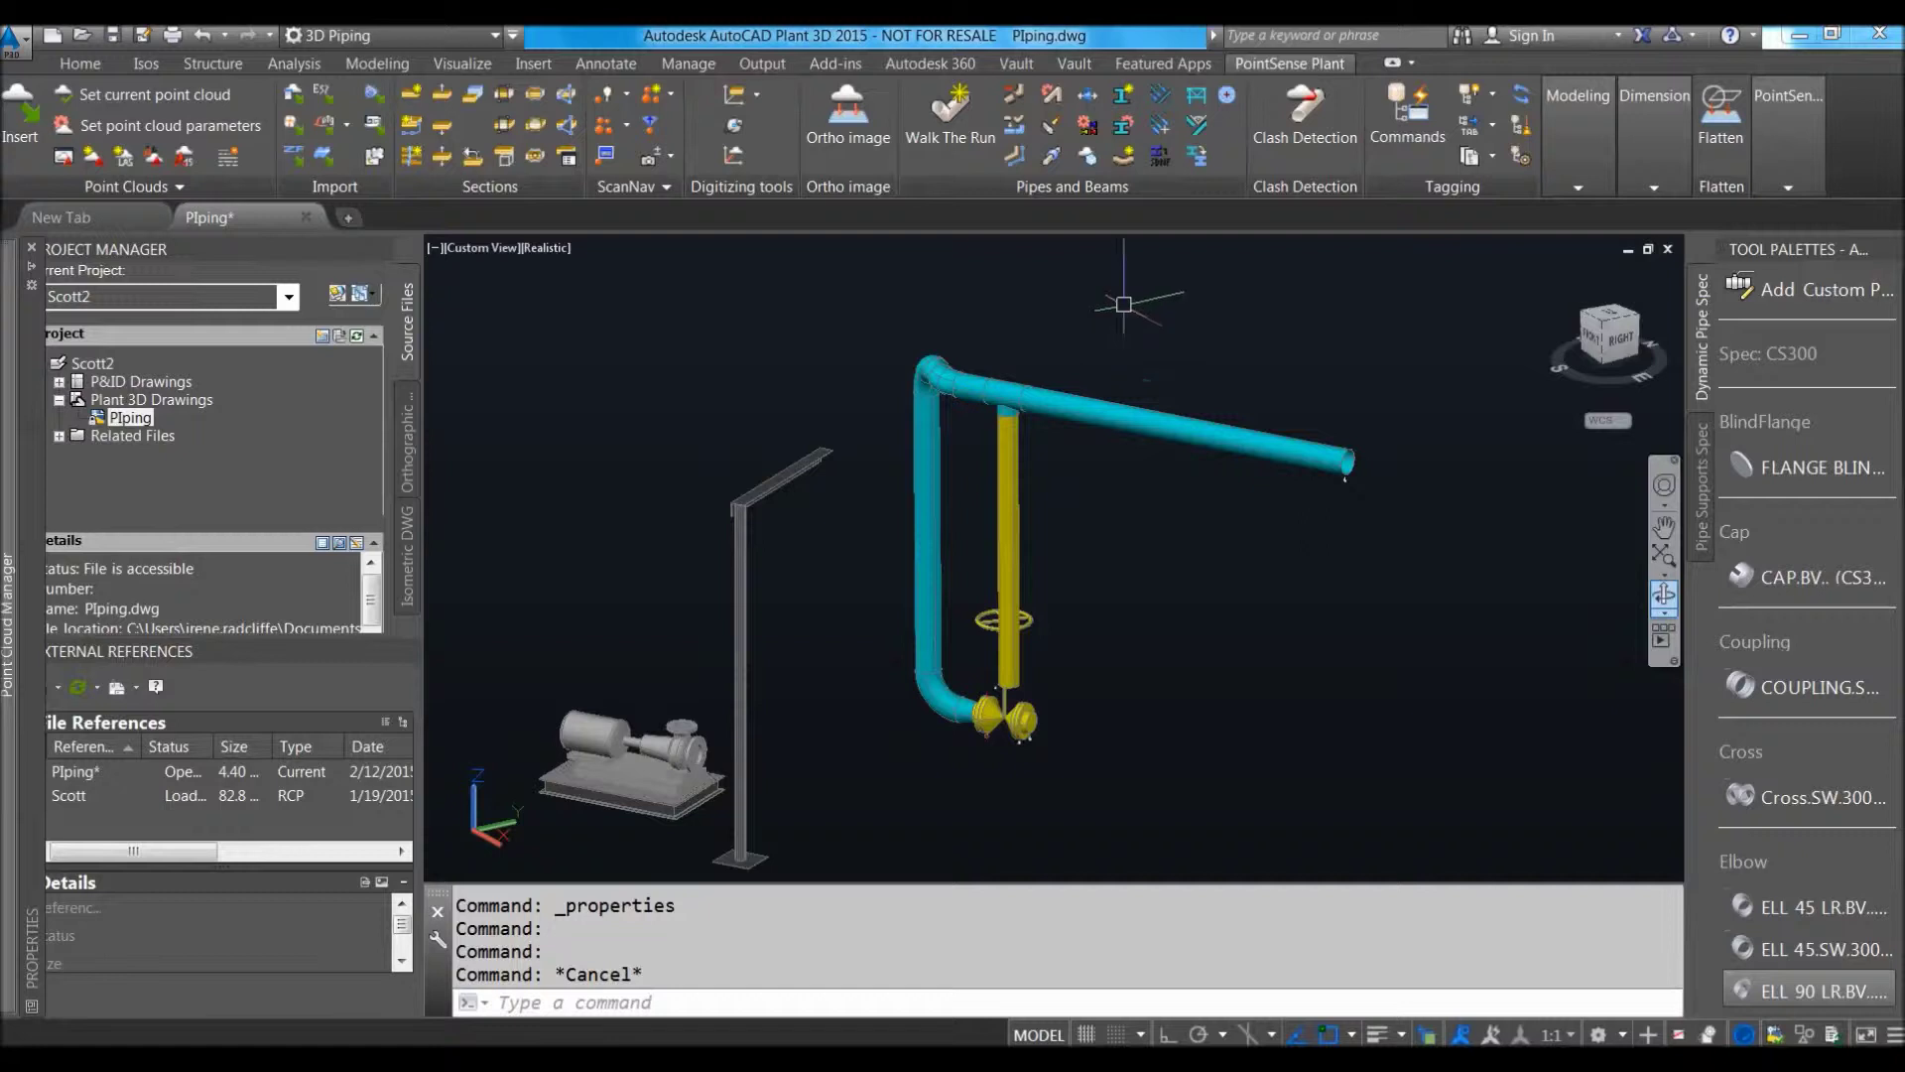
Select the entire exported pipe run, check its properties and start a Quick Iso from the selection.
{"action": "left_click", "coordinate": [147, 62]}
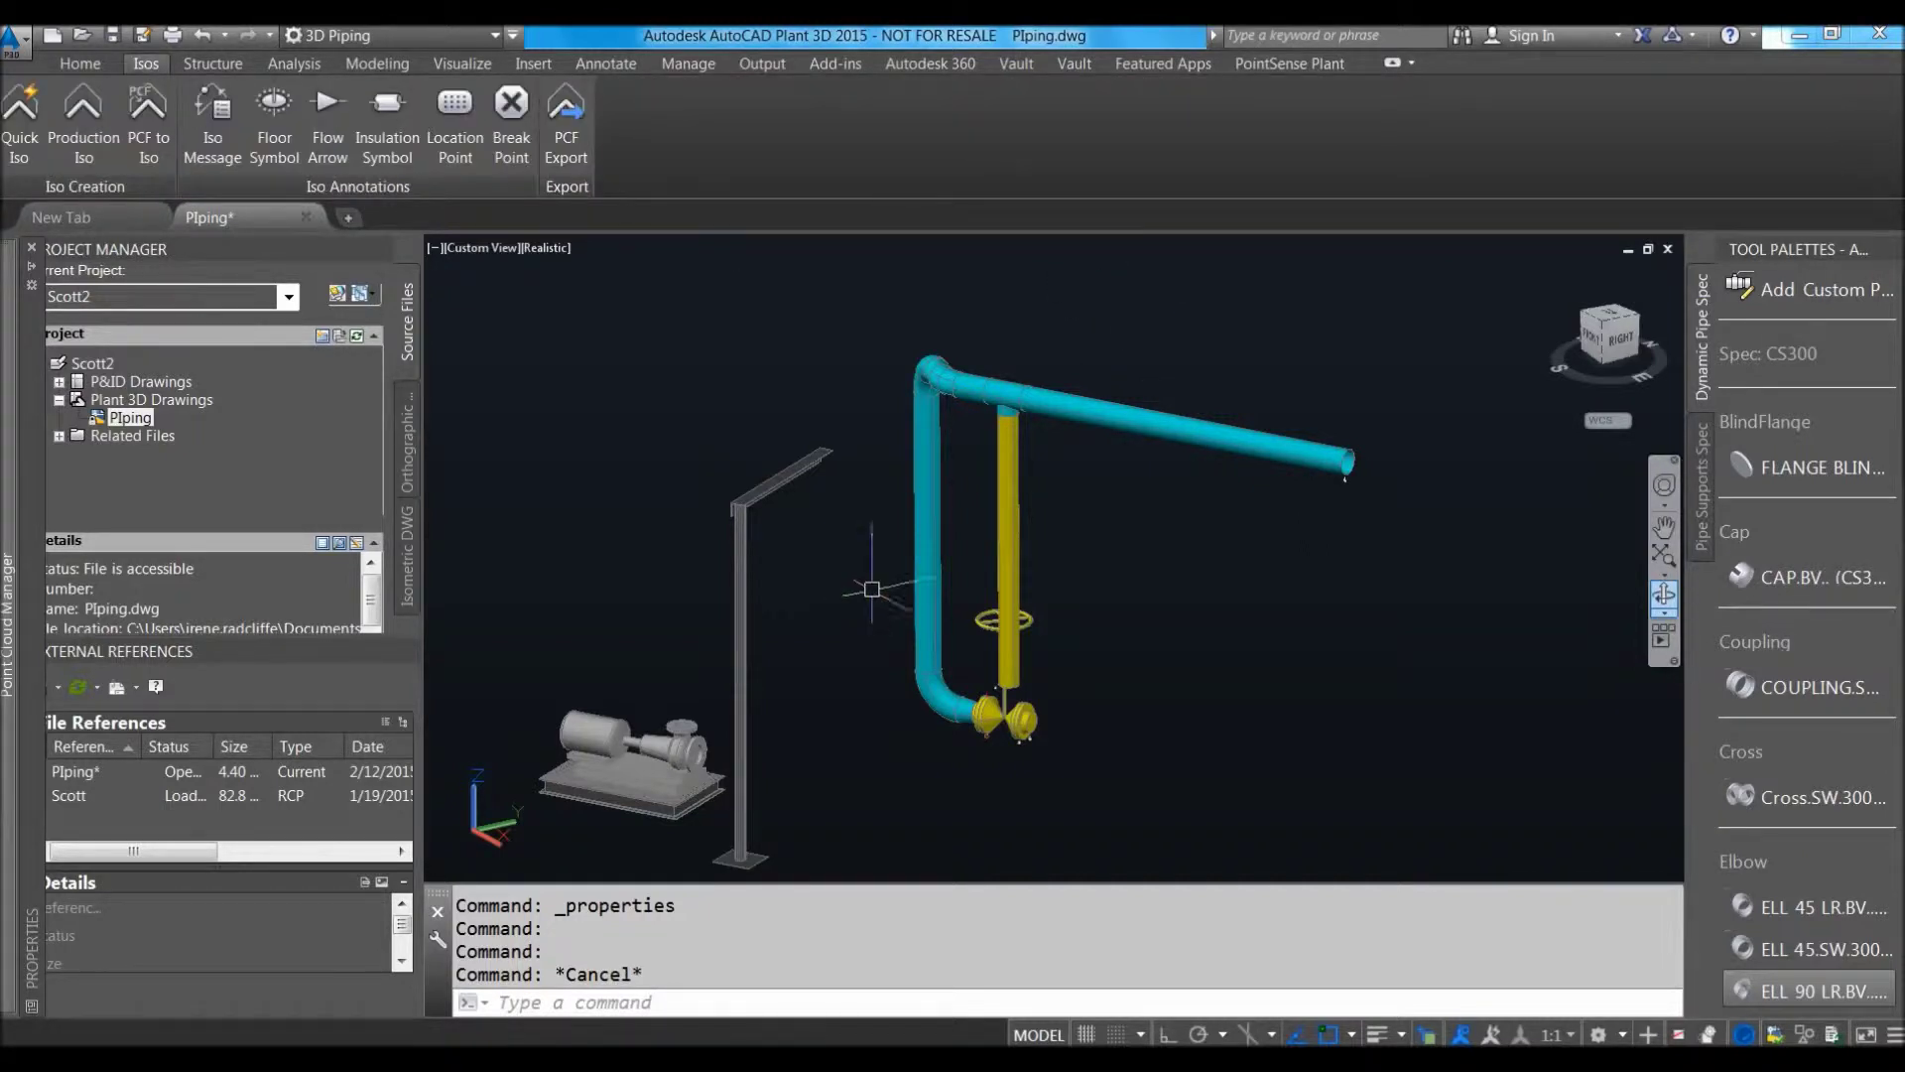
{"action": "left_click", "coordinate": [1352, 310]}
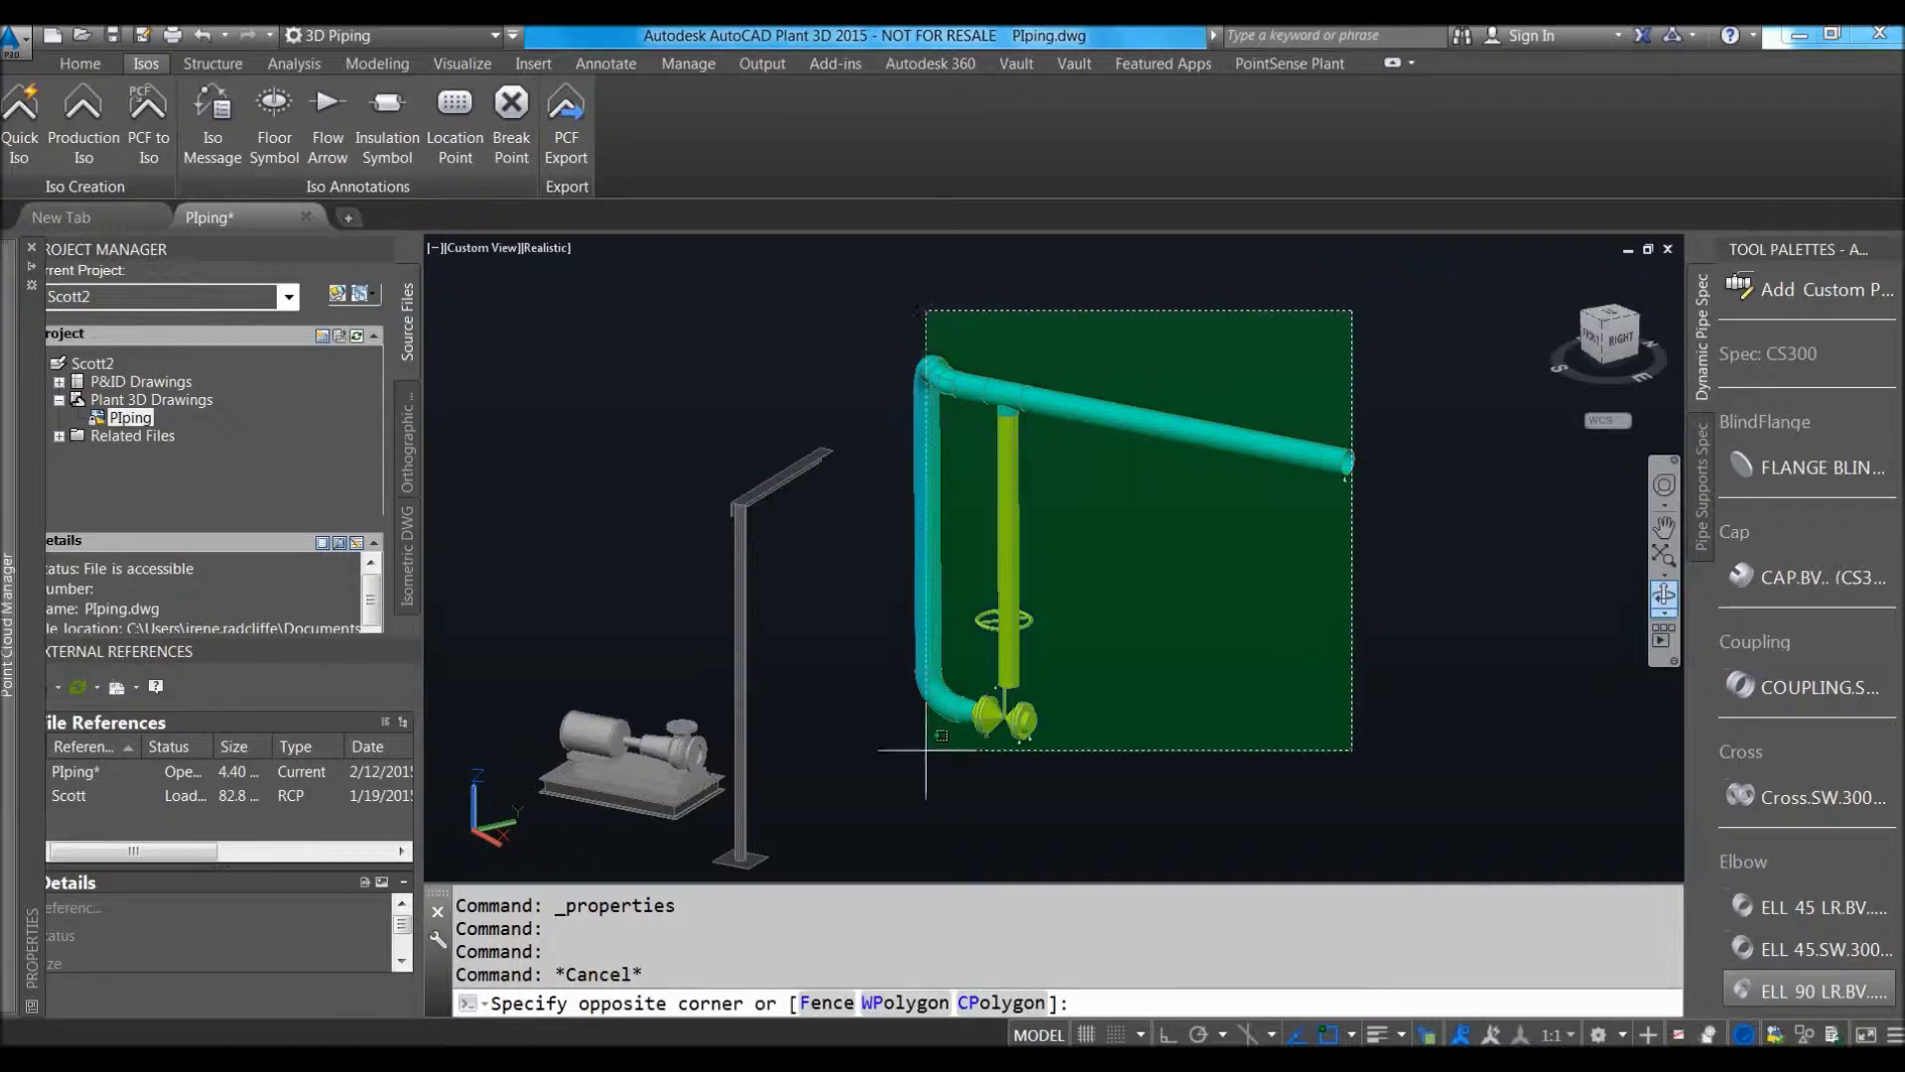
{"action": "left_click", "coordinate": [769, 735]}
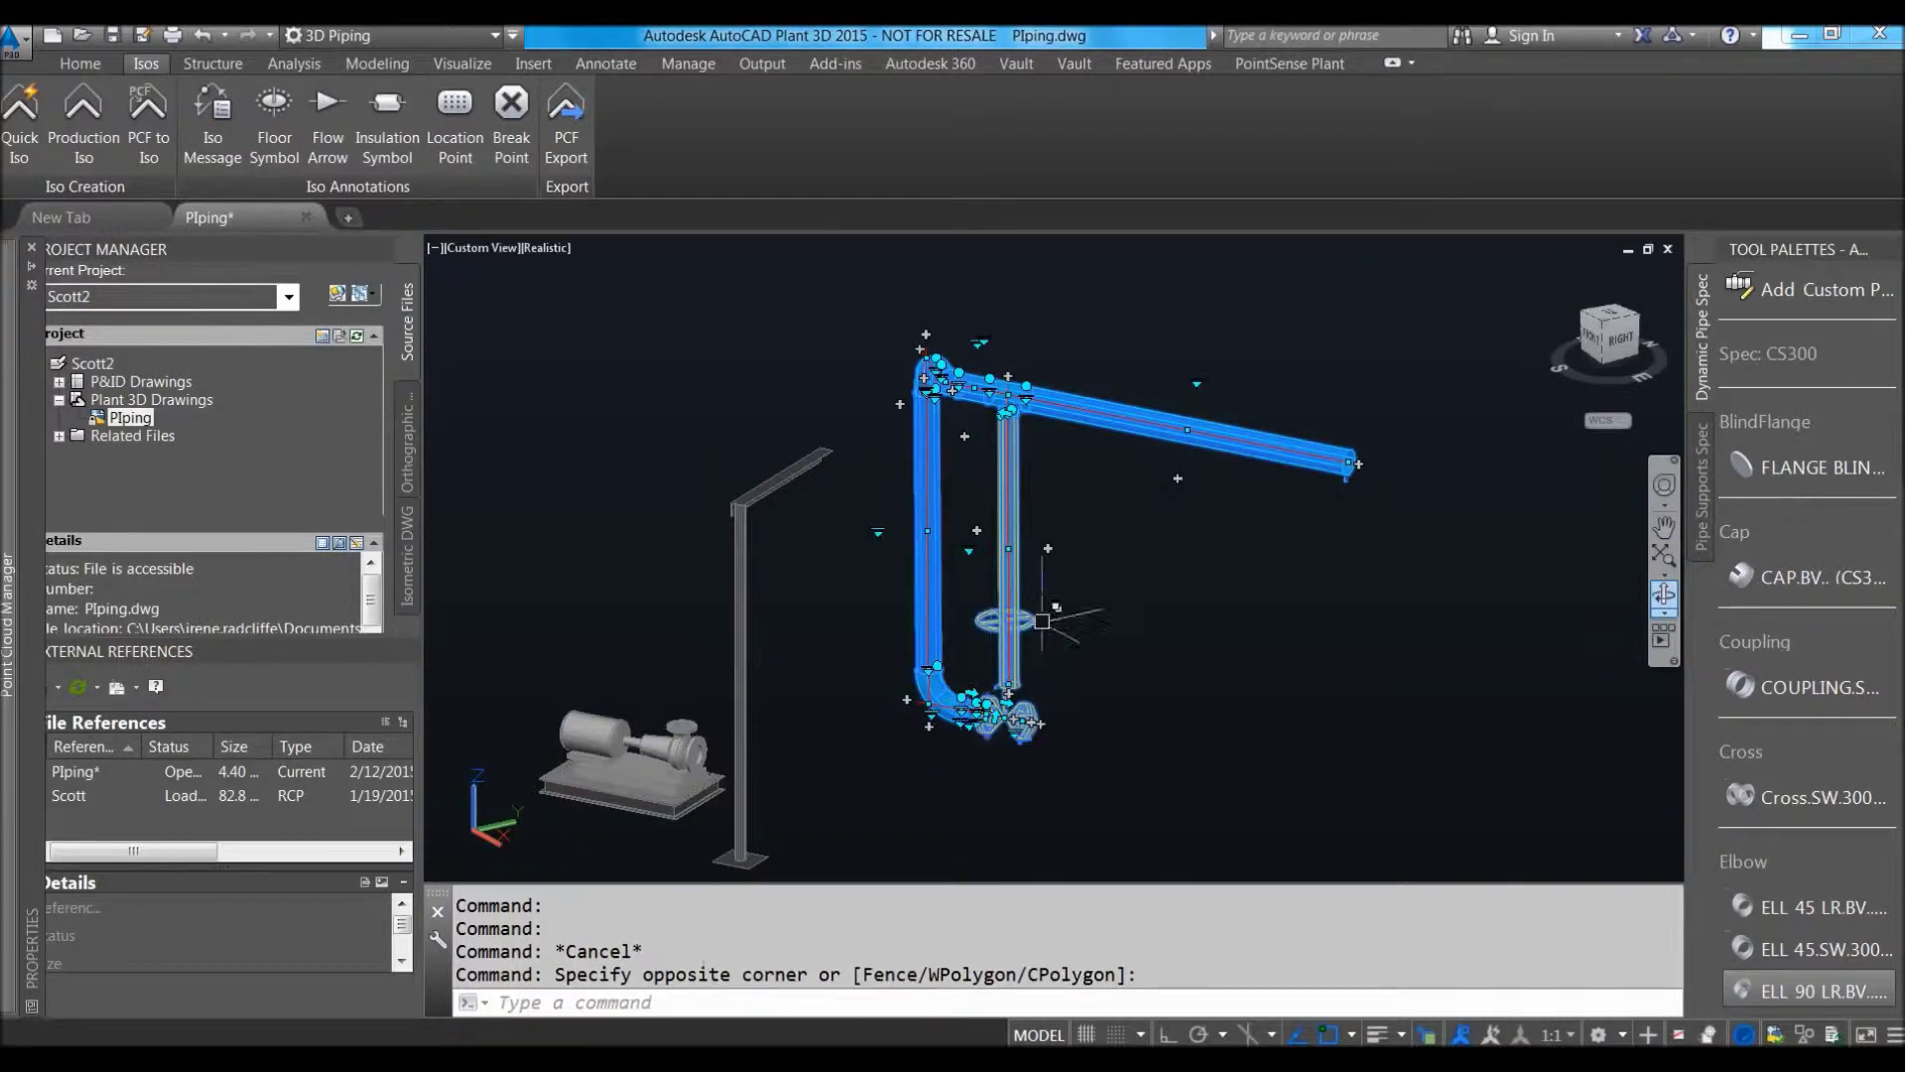
{"action": "key", "text": "ctrl+1"}
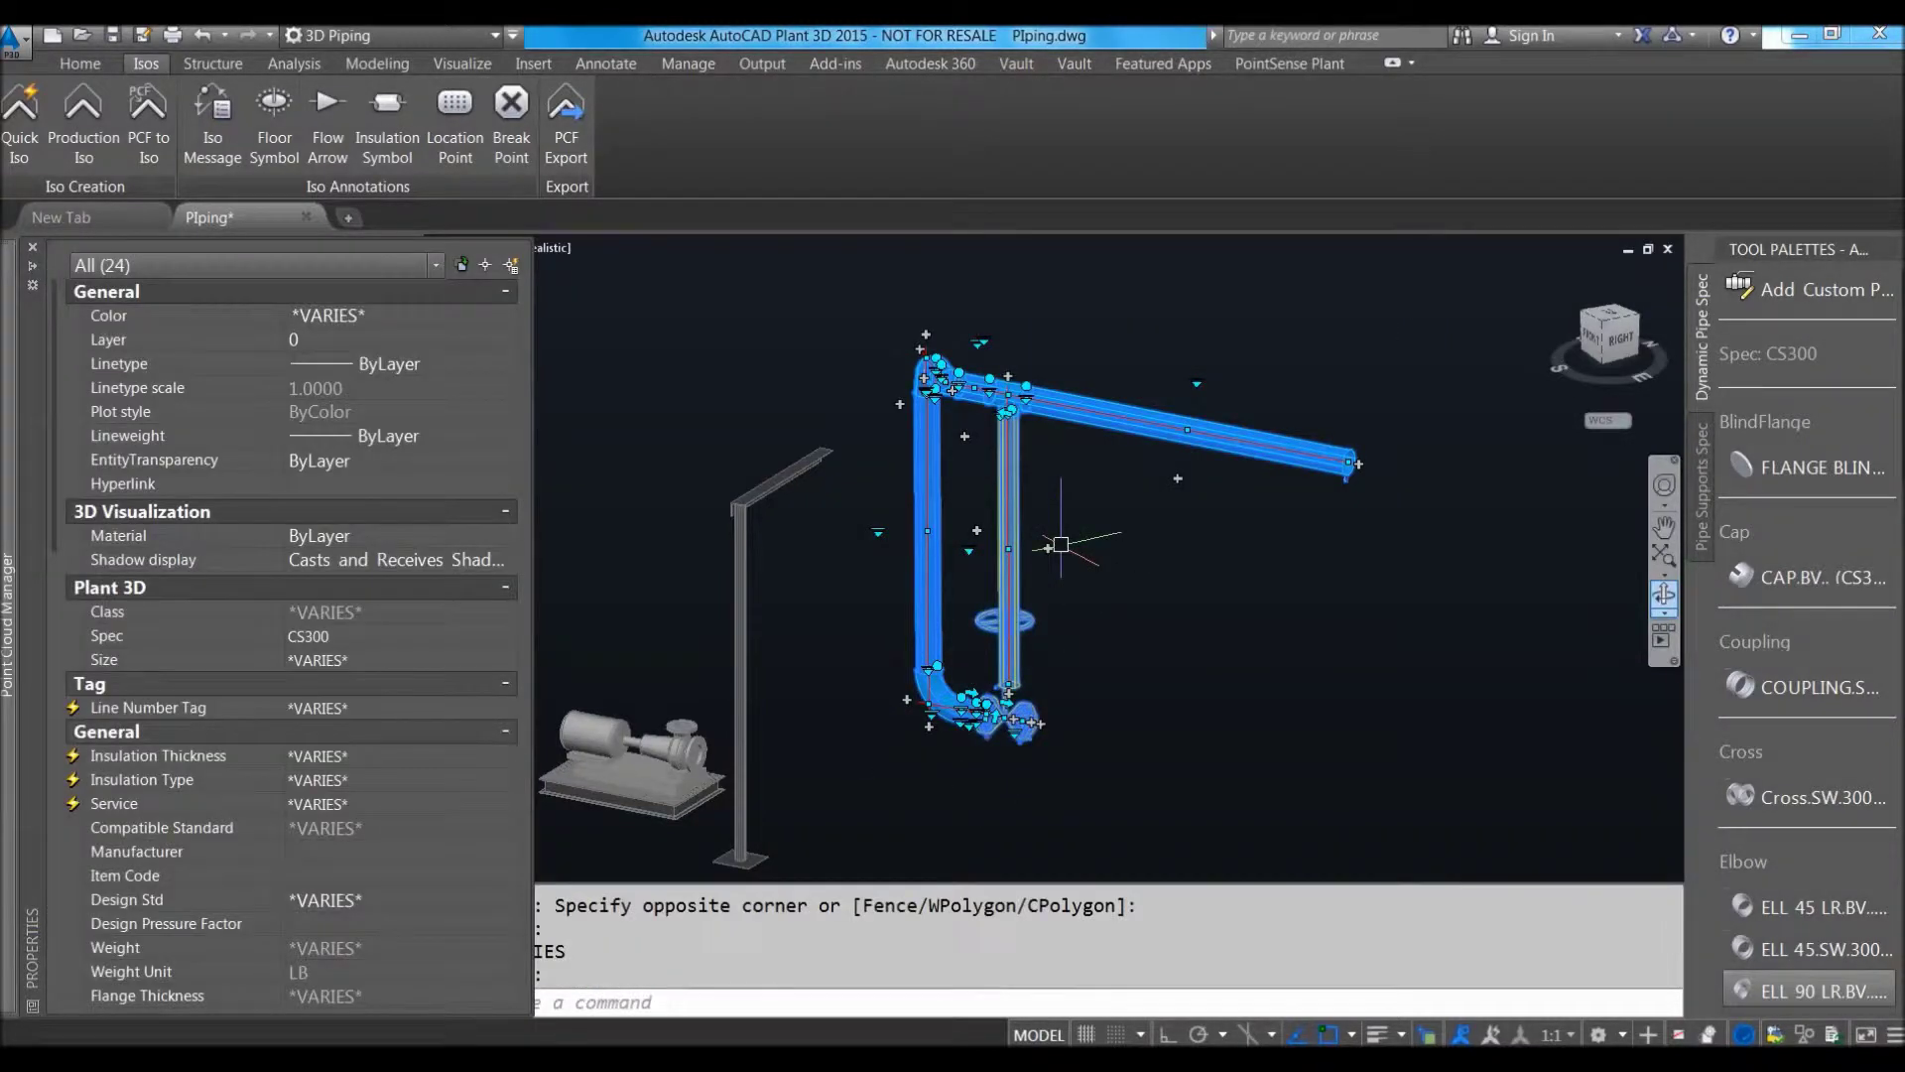
{"action": "key", "text": "ctrl+1"}
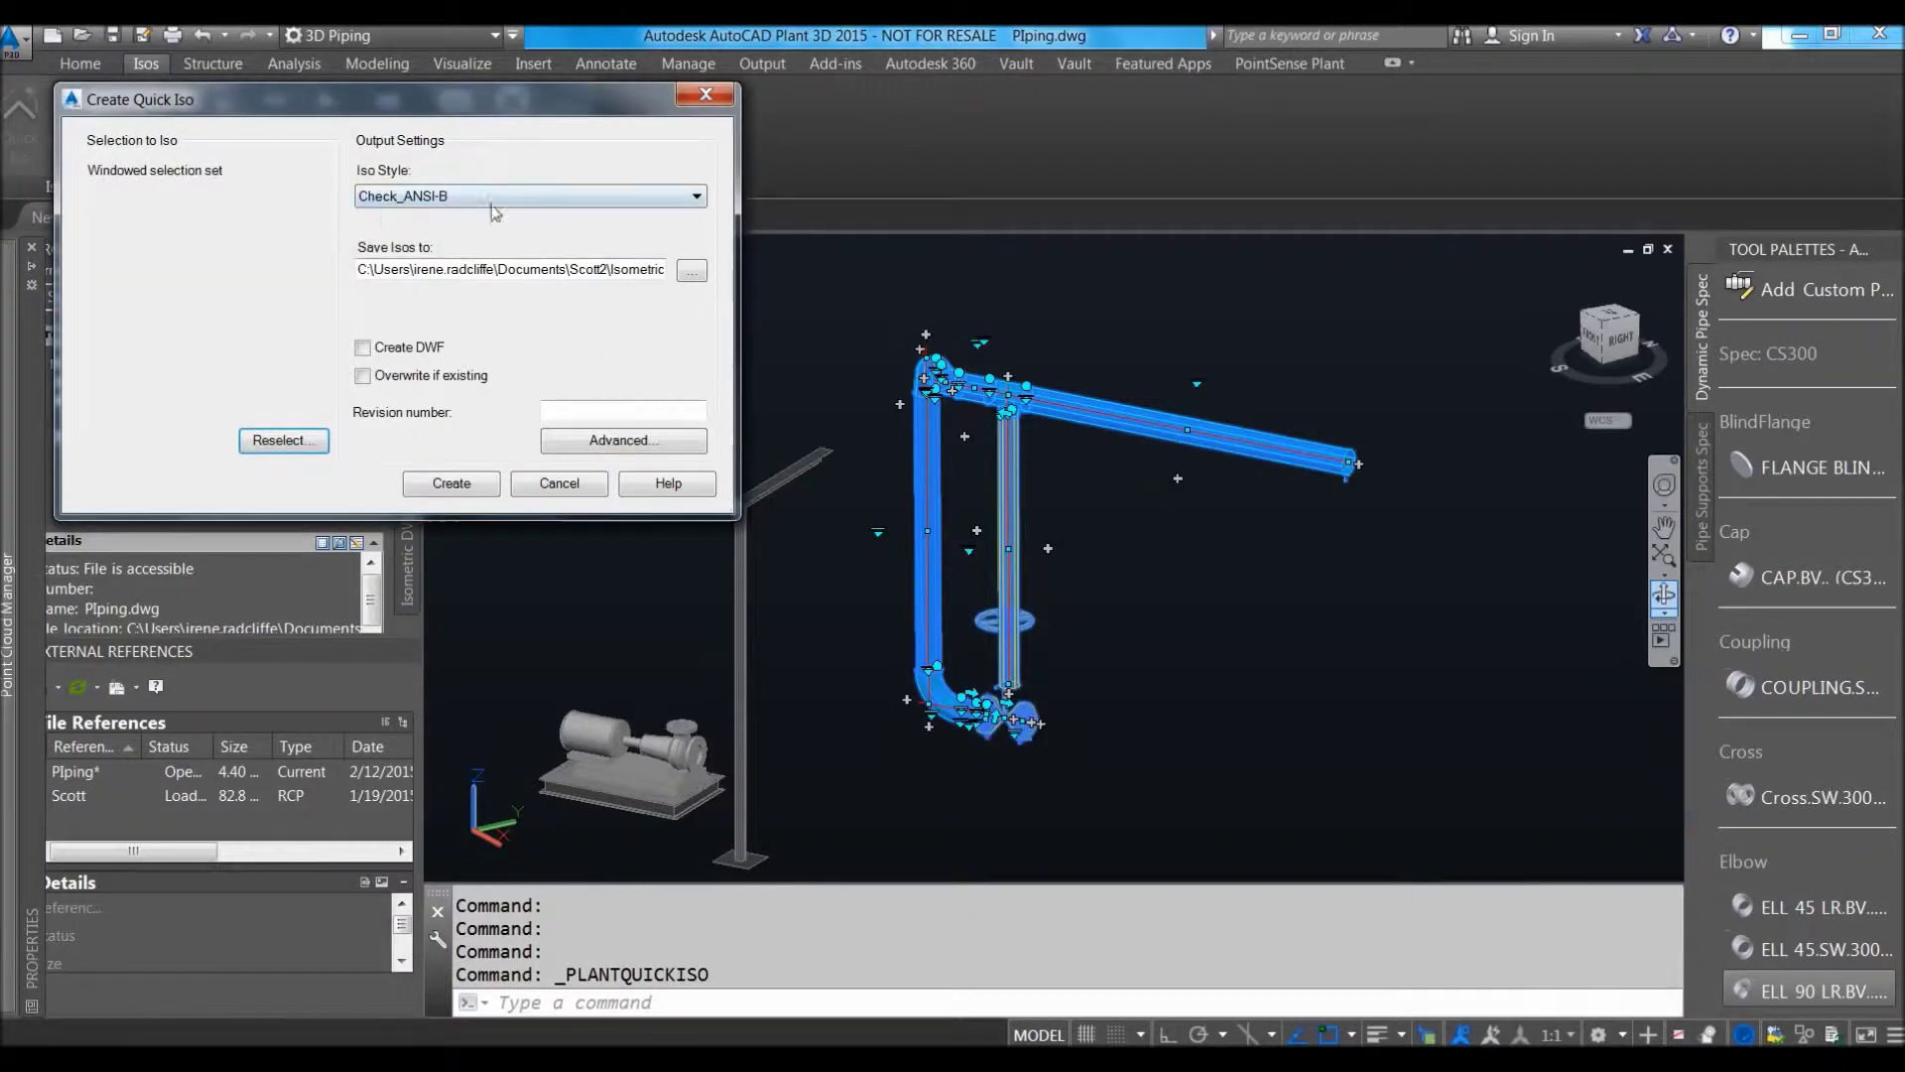
Set the Quick Iso style to Final_ANSI-C and accept the advanced options with the congestion splitting level at More.
{"action": "left_click", "coordinate": [573, 201]}
{"action": "left_click", "coordinate": [429, 266]}
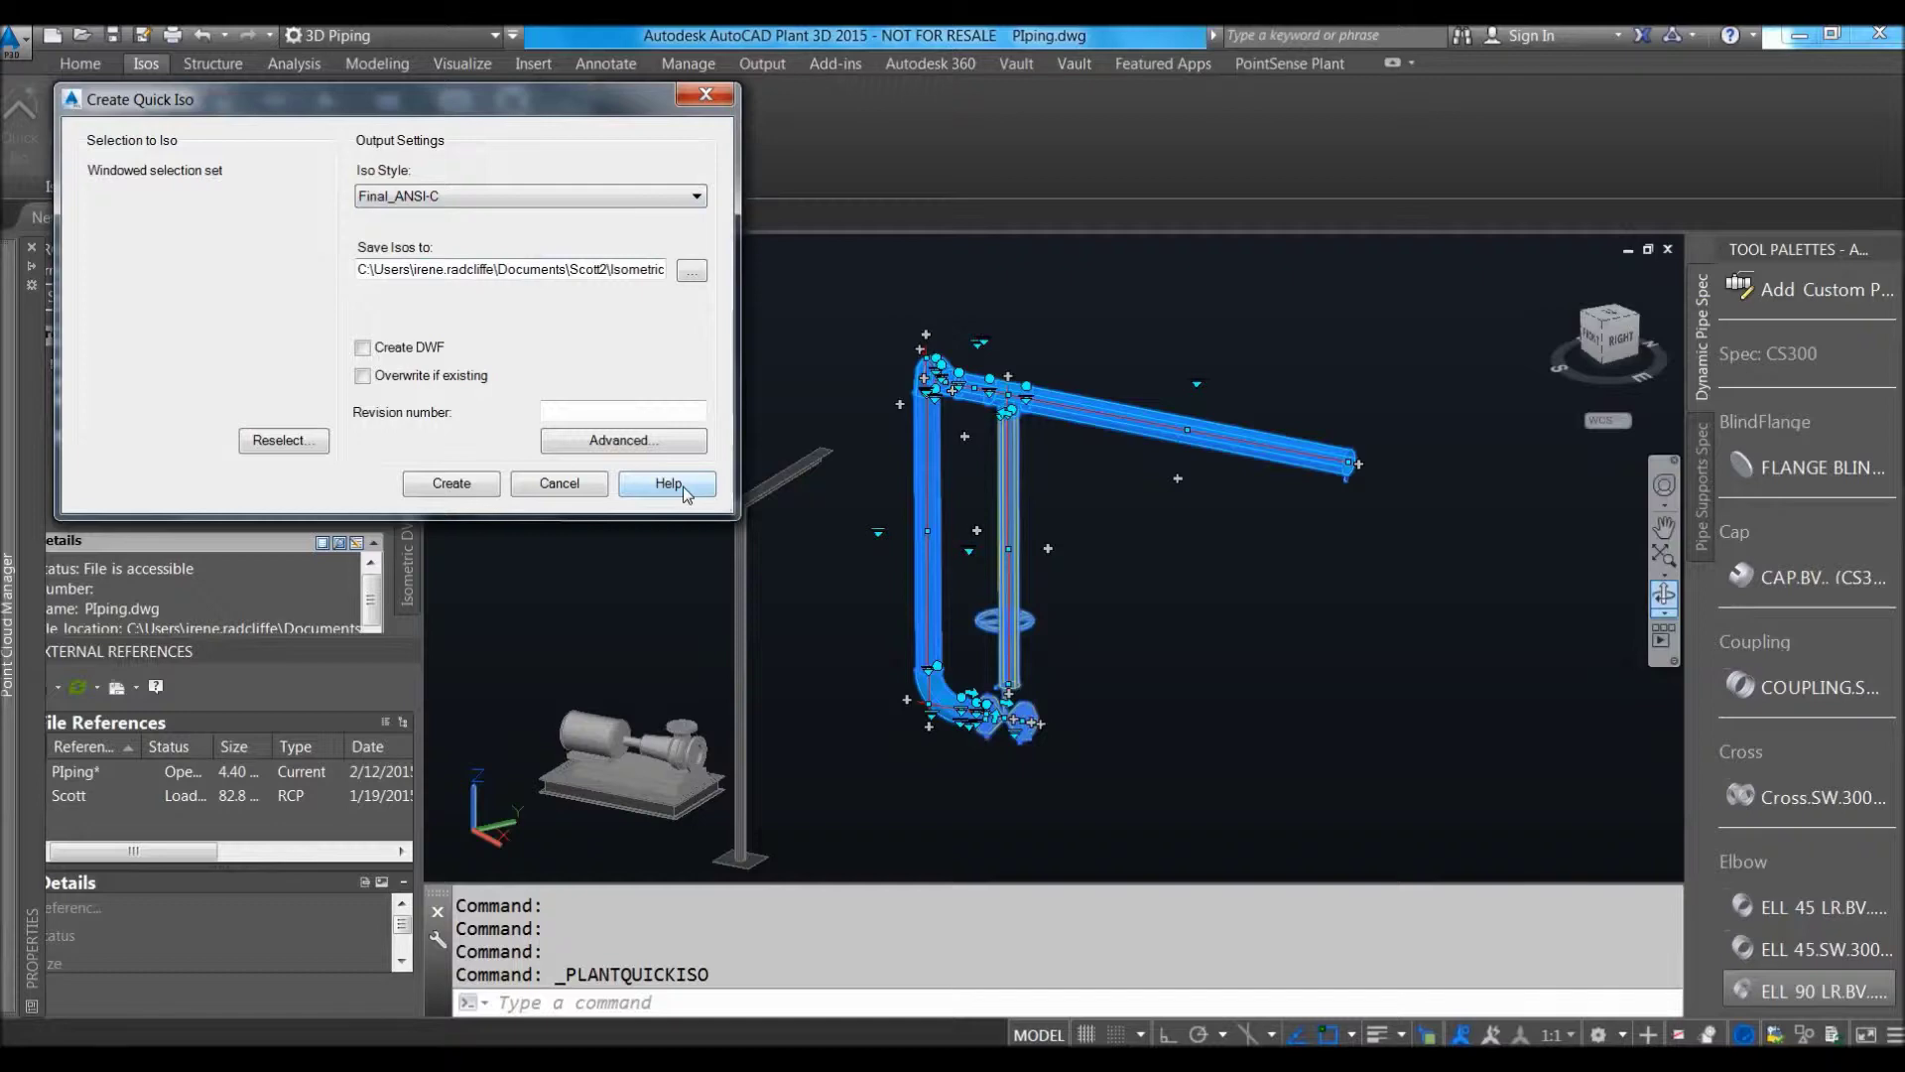
{"action": "left_click", "coordinate": [661, 448]}
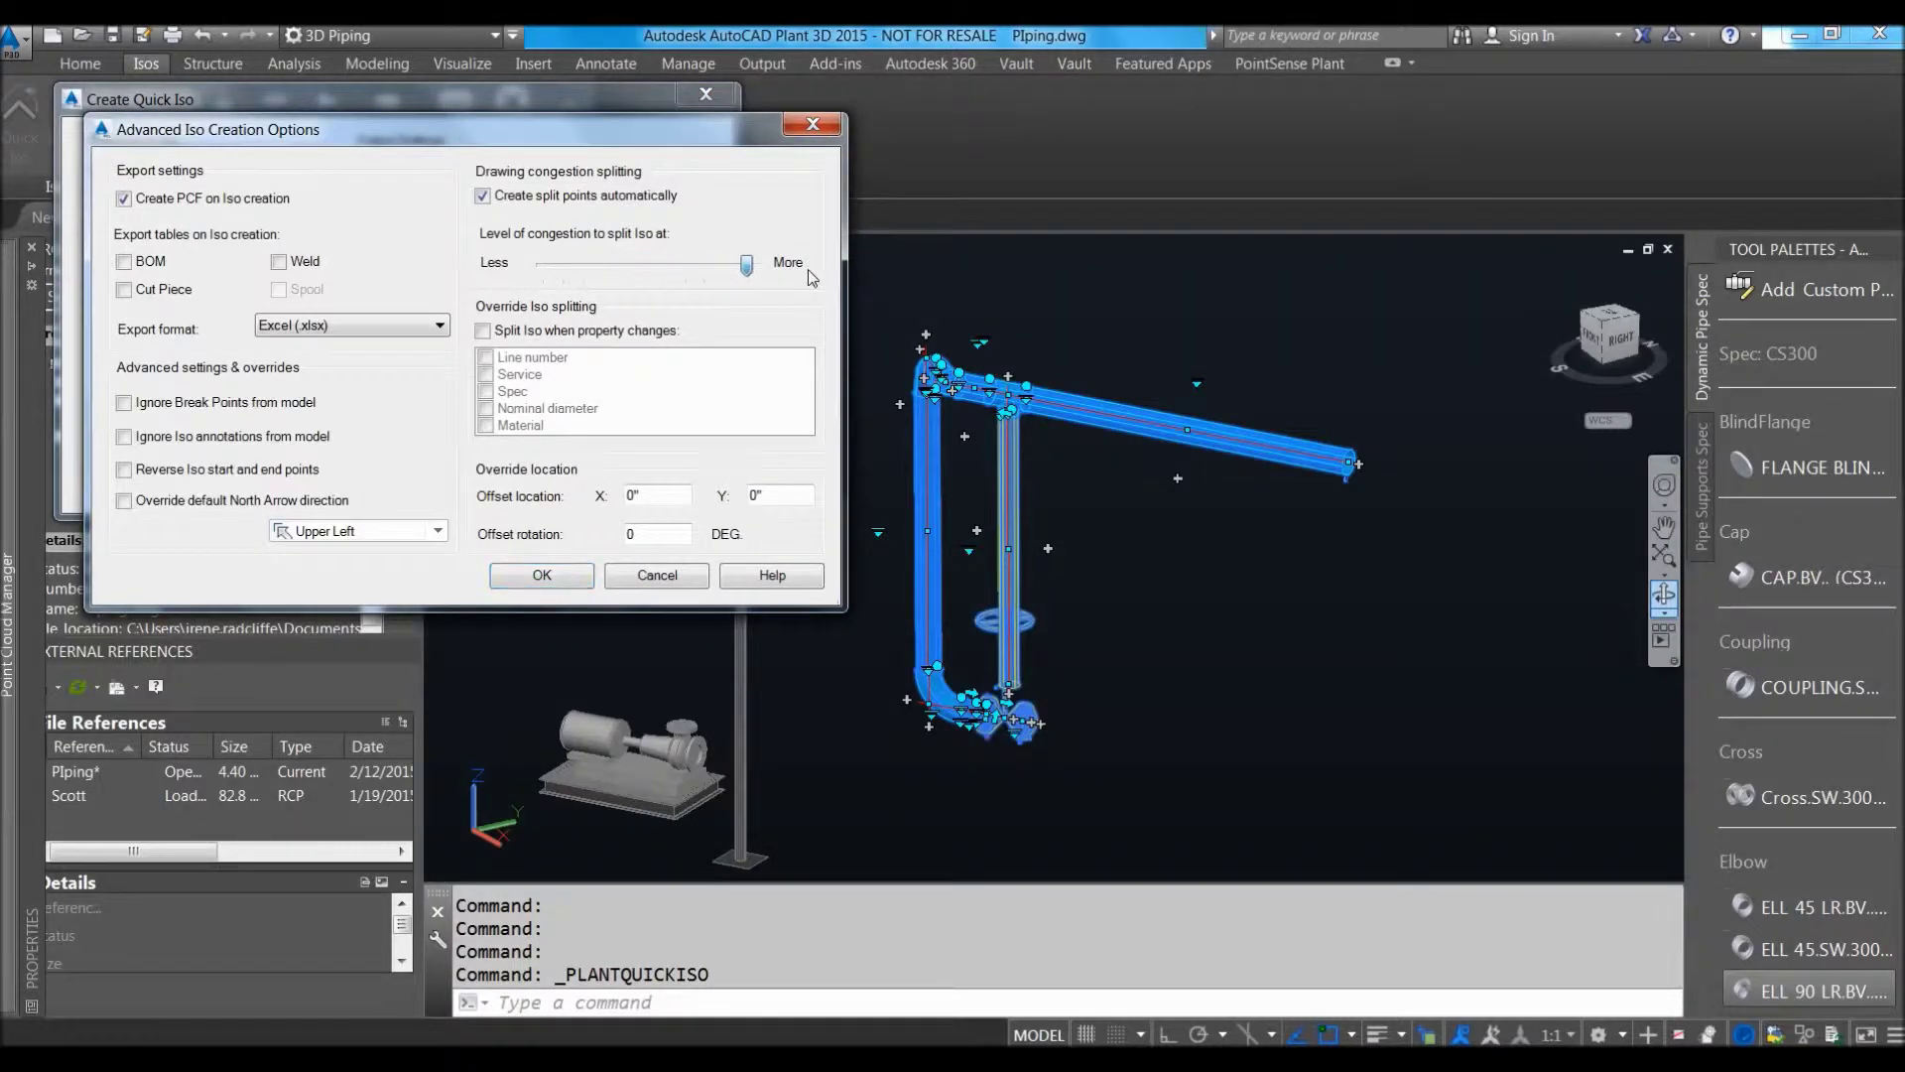
{"action": "left_click", "coordinate": [616, 584]}
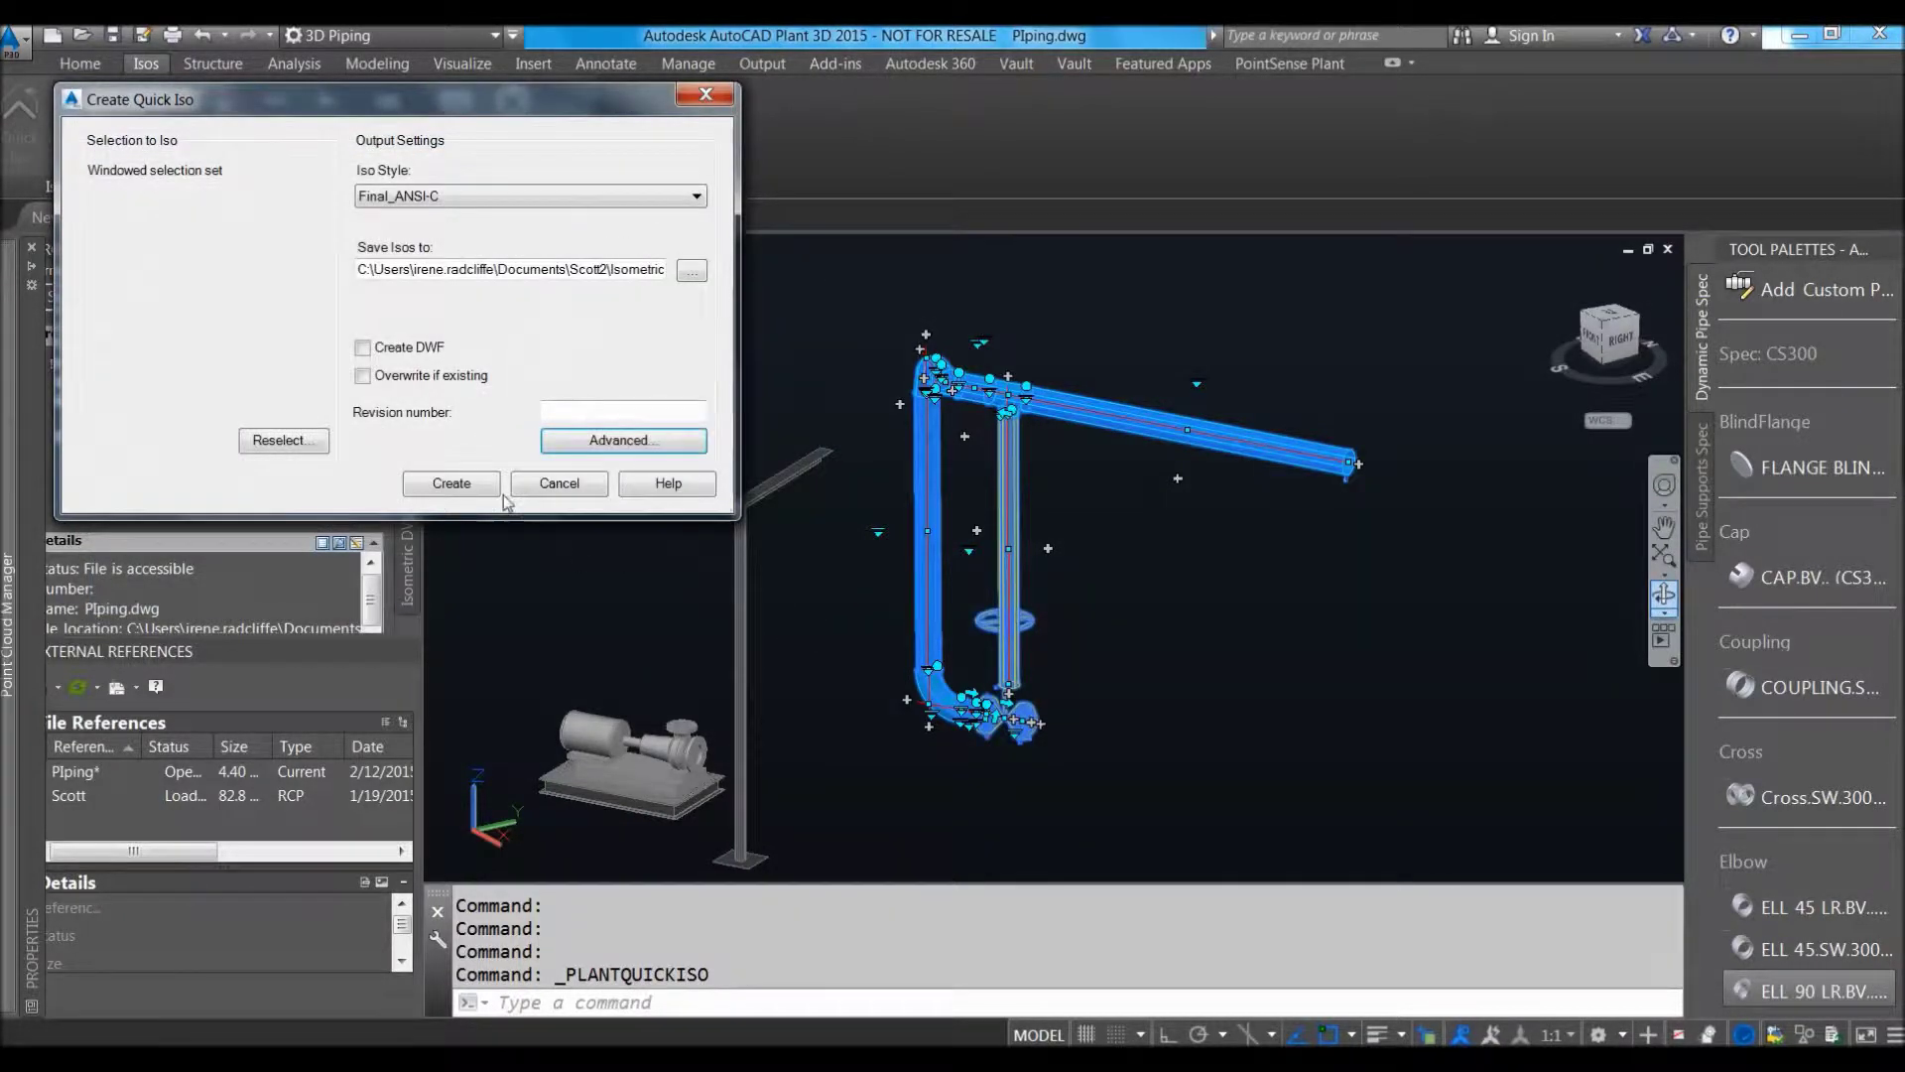
Create the Quick Iso from the selected pipe run and deselect the run.
{"action": "left_click", "coordinate": [451, 483]}
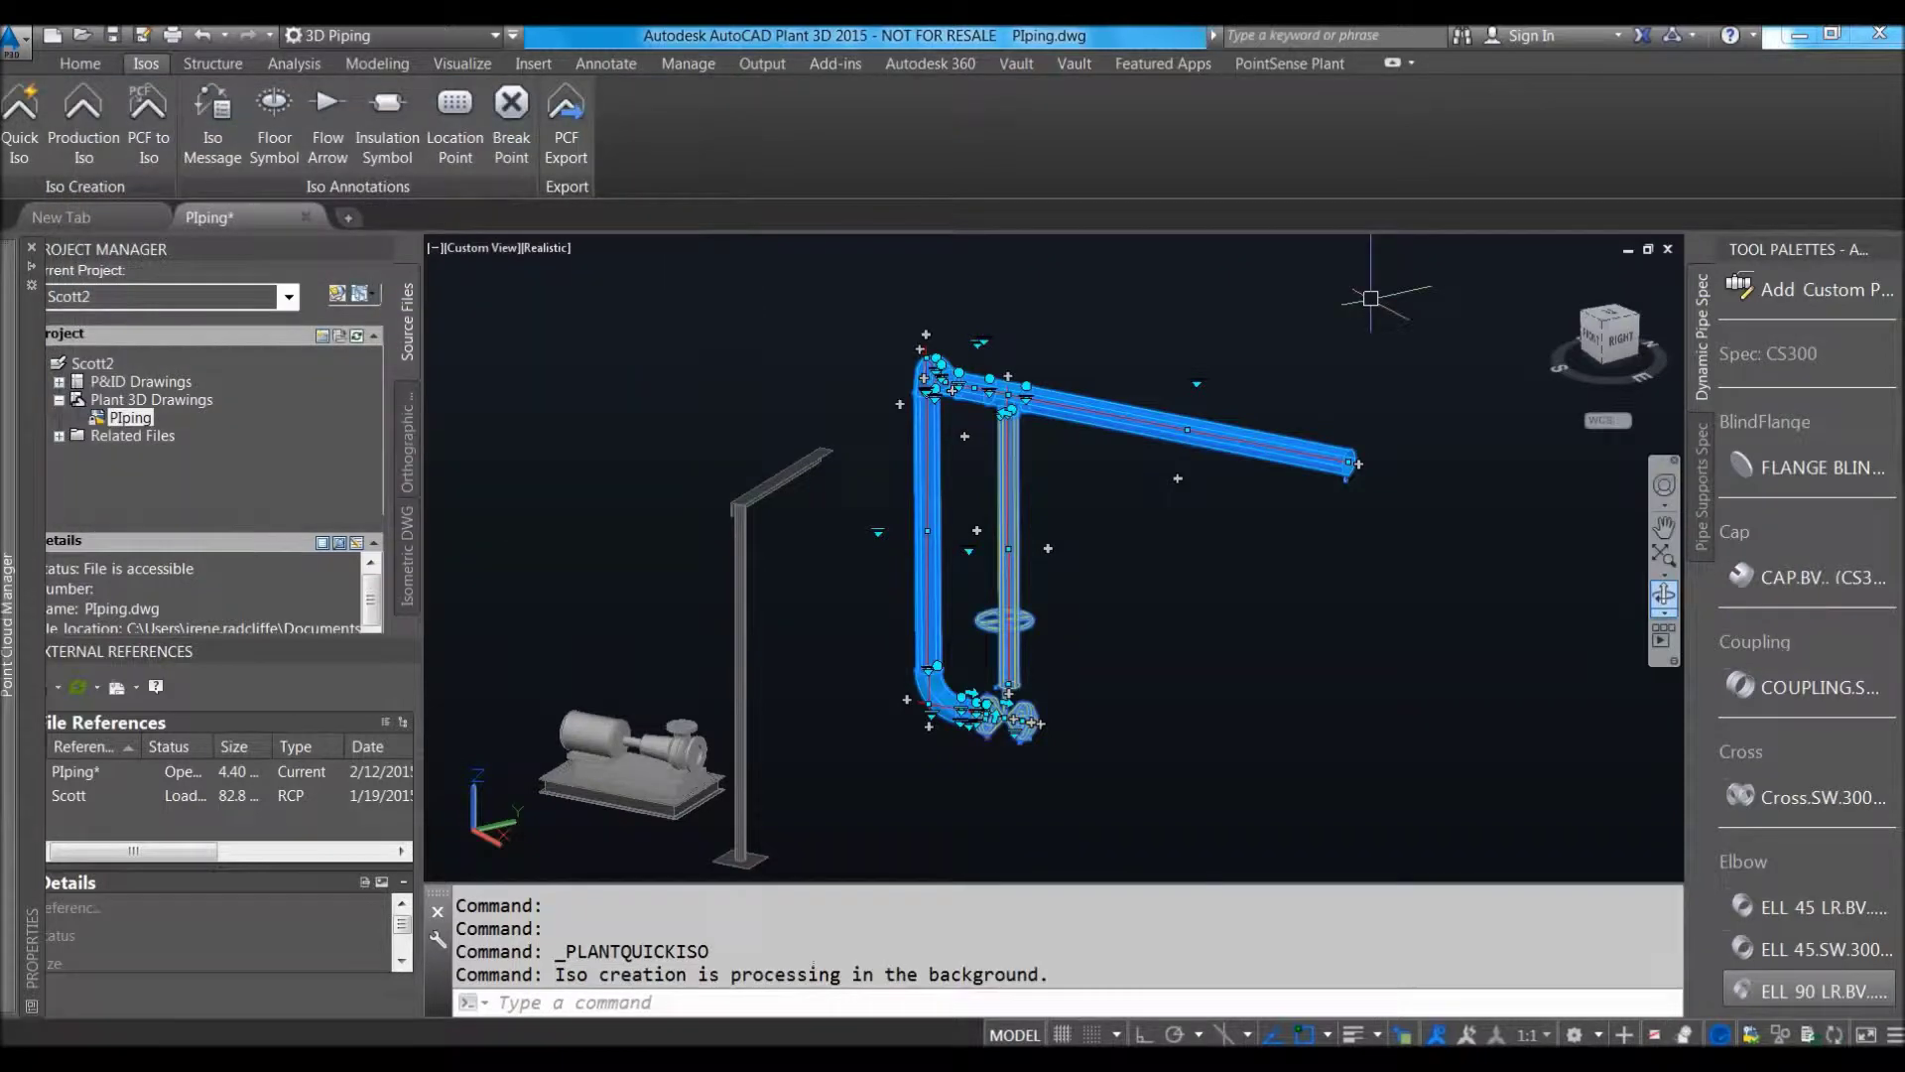
{"action": "key", "text": "Escape"}
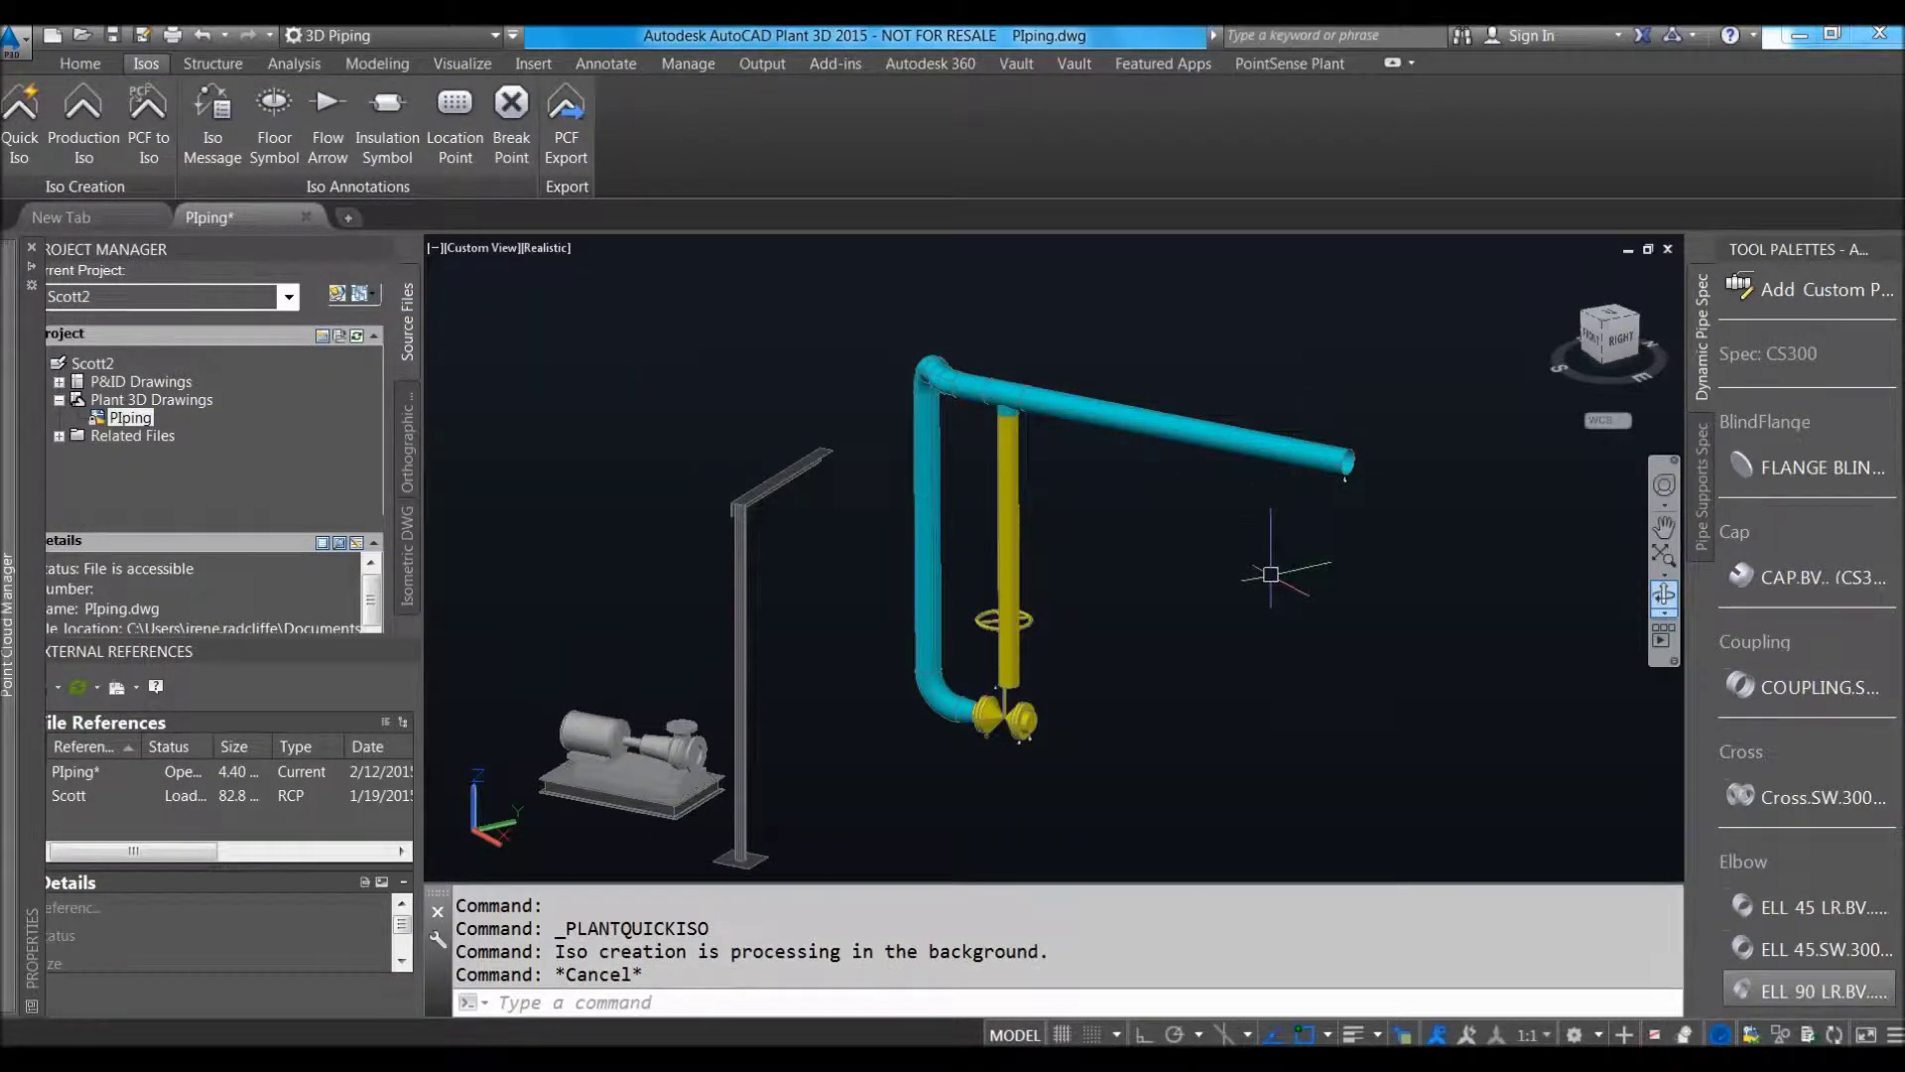
{"action": "middle_click_drag", "start_coordinate": [1263, 566], "coordinate": [1302, 623]}
{"action": "middle_click_drag", "start_coordinate": [1157, 622], "coordinate": [1156, 629], "text": "shift"}
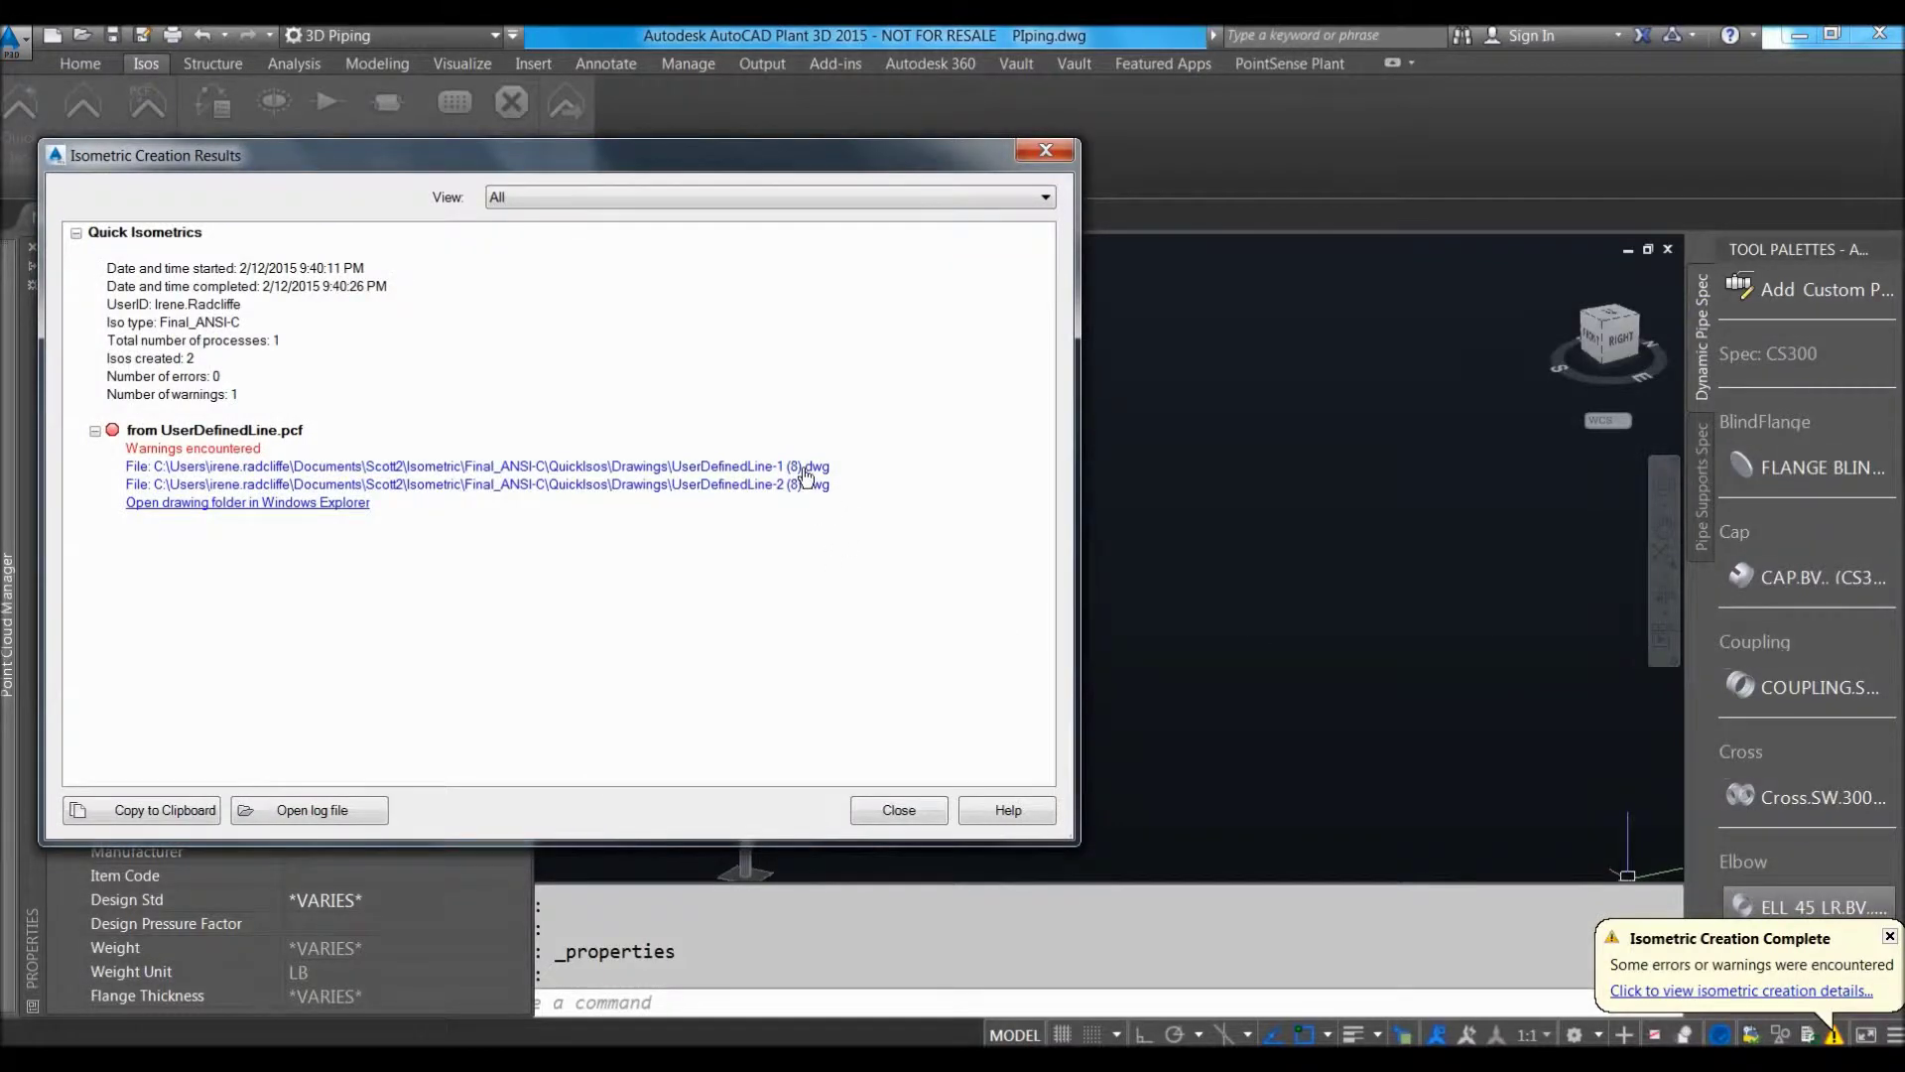
Open the generated isometric UserDefinedLine-1 (8) and examine its dimensions, elevations and annotations along the pipe route.
{"action": "left_click", "coordinate": [804, 470]}
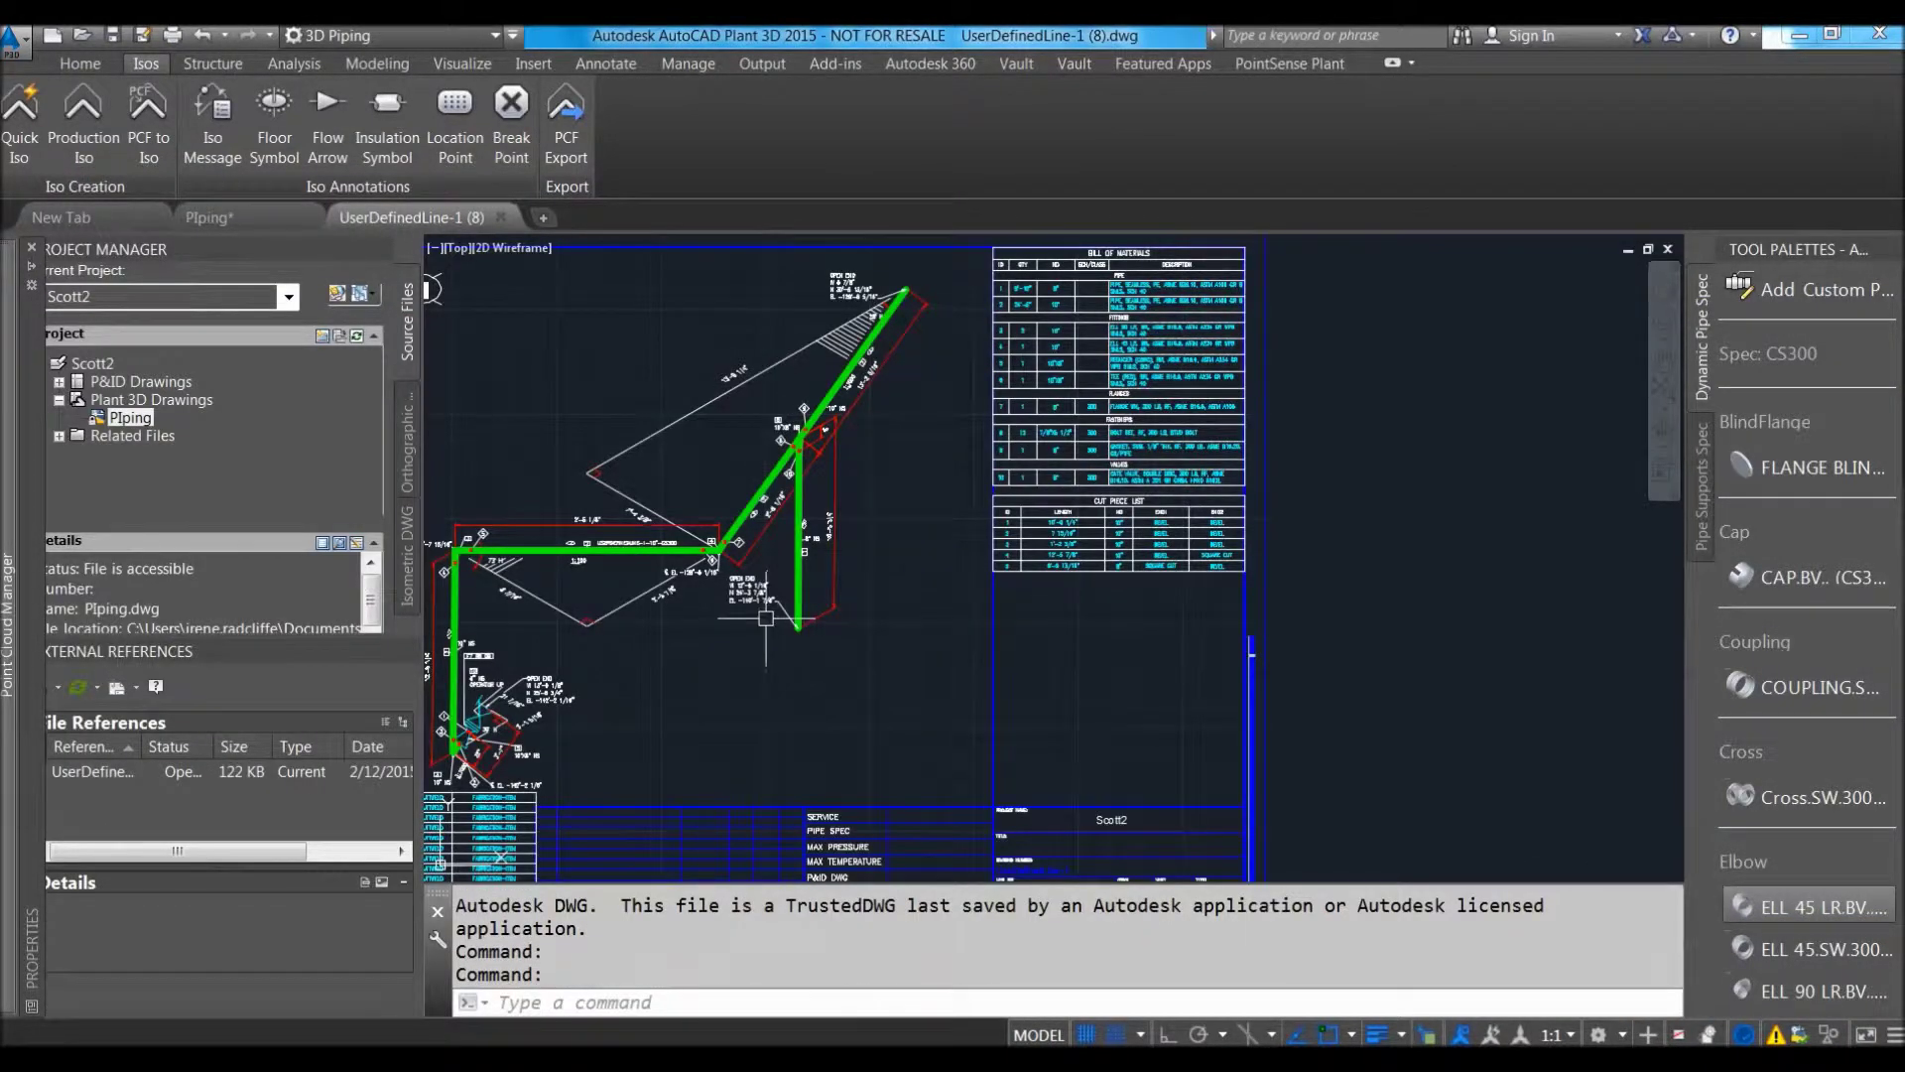
{"action": "middle_click_drag", "start_coordinate": [766, 620], "coordinate": [943, 623]}
{"action": "scroll", "coordinate": [661, 612], "scroll_direction": "up", "scroll_amount": 5}
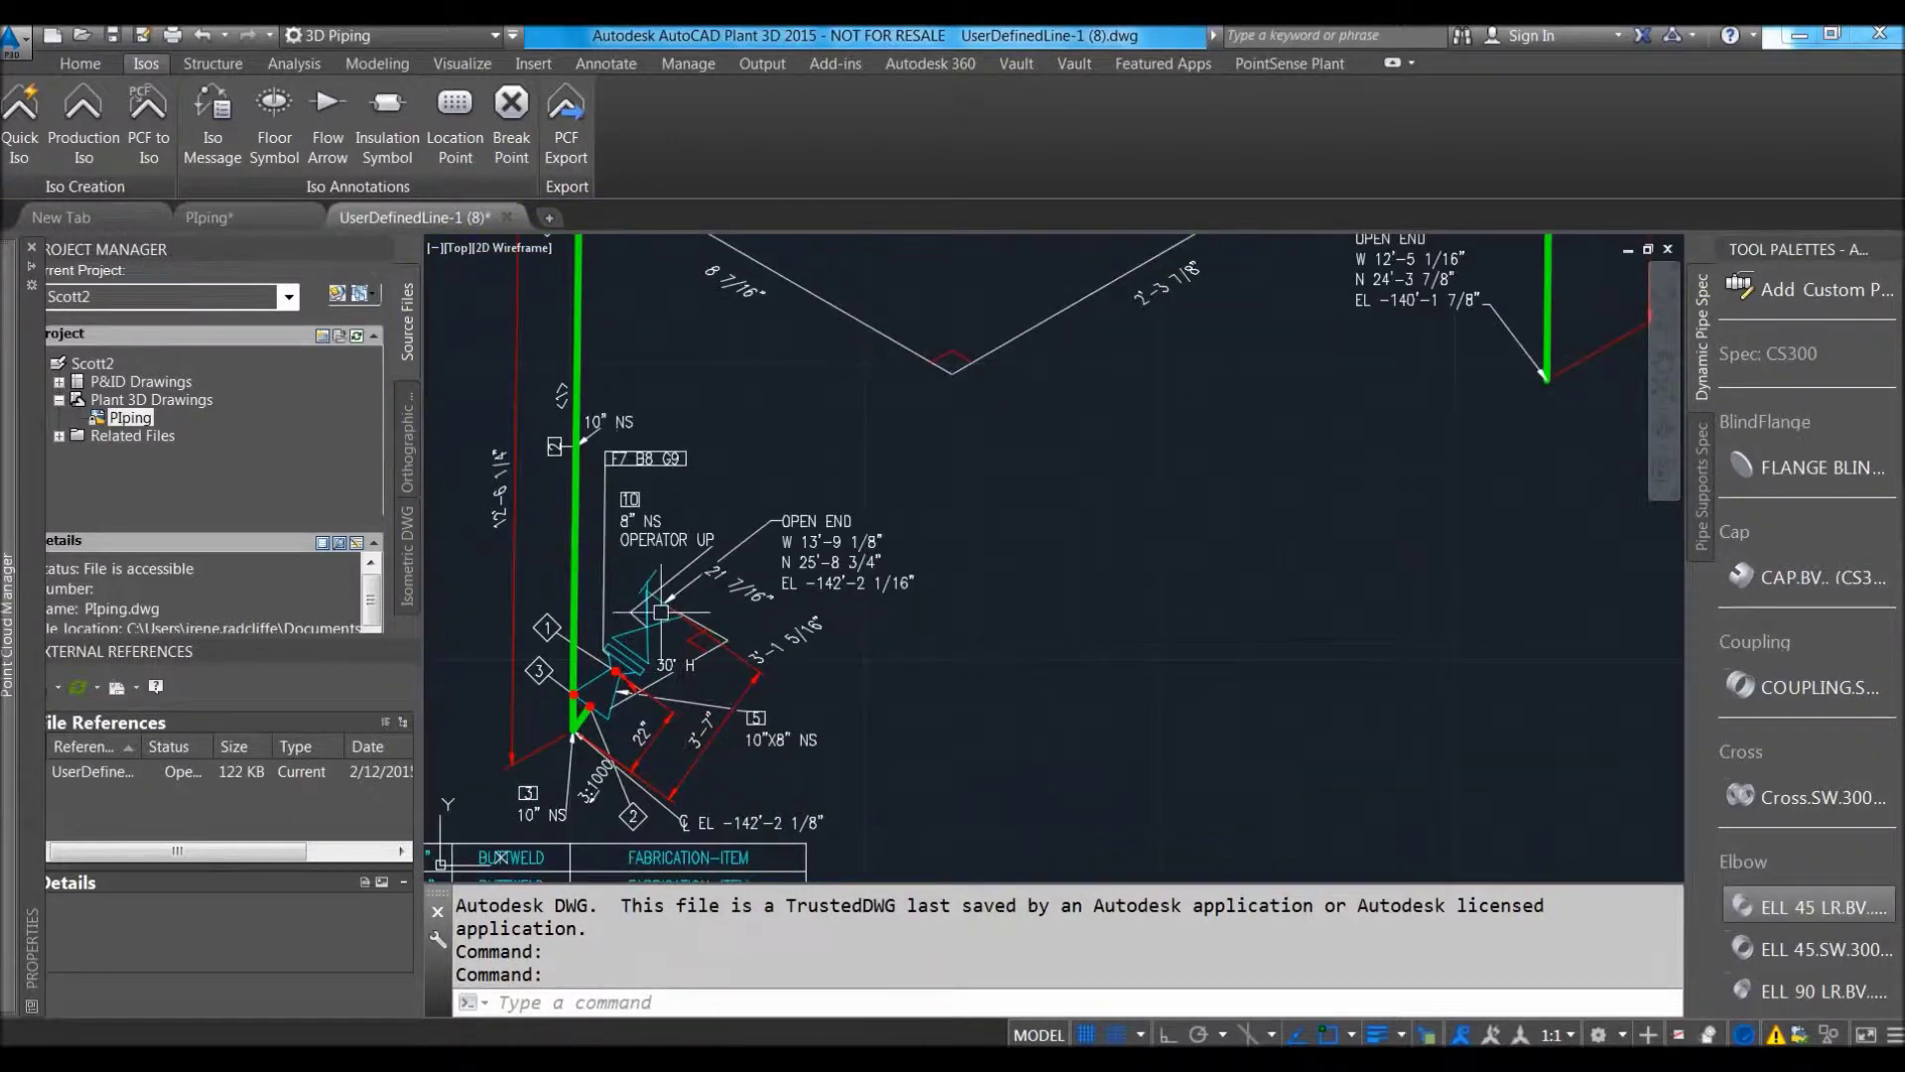
{"action": "mouse_move", "coordinate": [667, 430]}
{"action": "middle_mouse_down"}
{"action": "mouse_move", "coordinate": [650, 685]}
{"action": "mouse_move", "coordinate": [628, 735]}
{"action": "middle_mouse_up"}
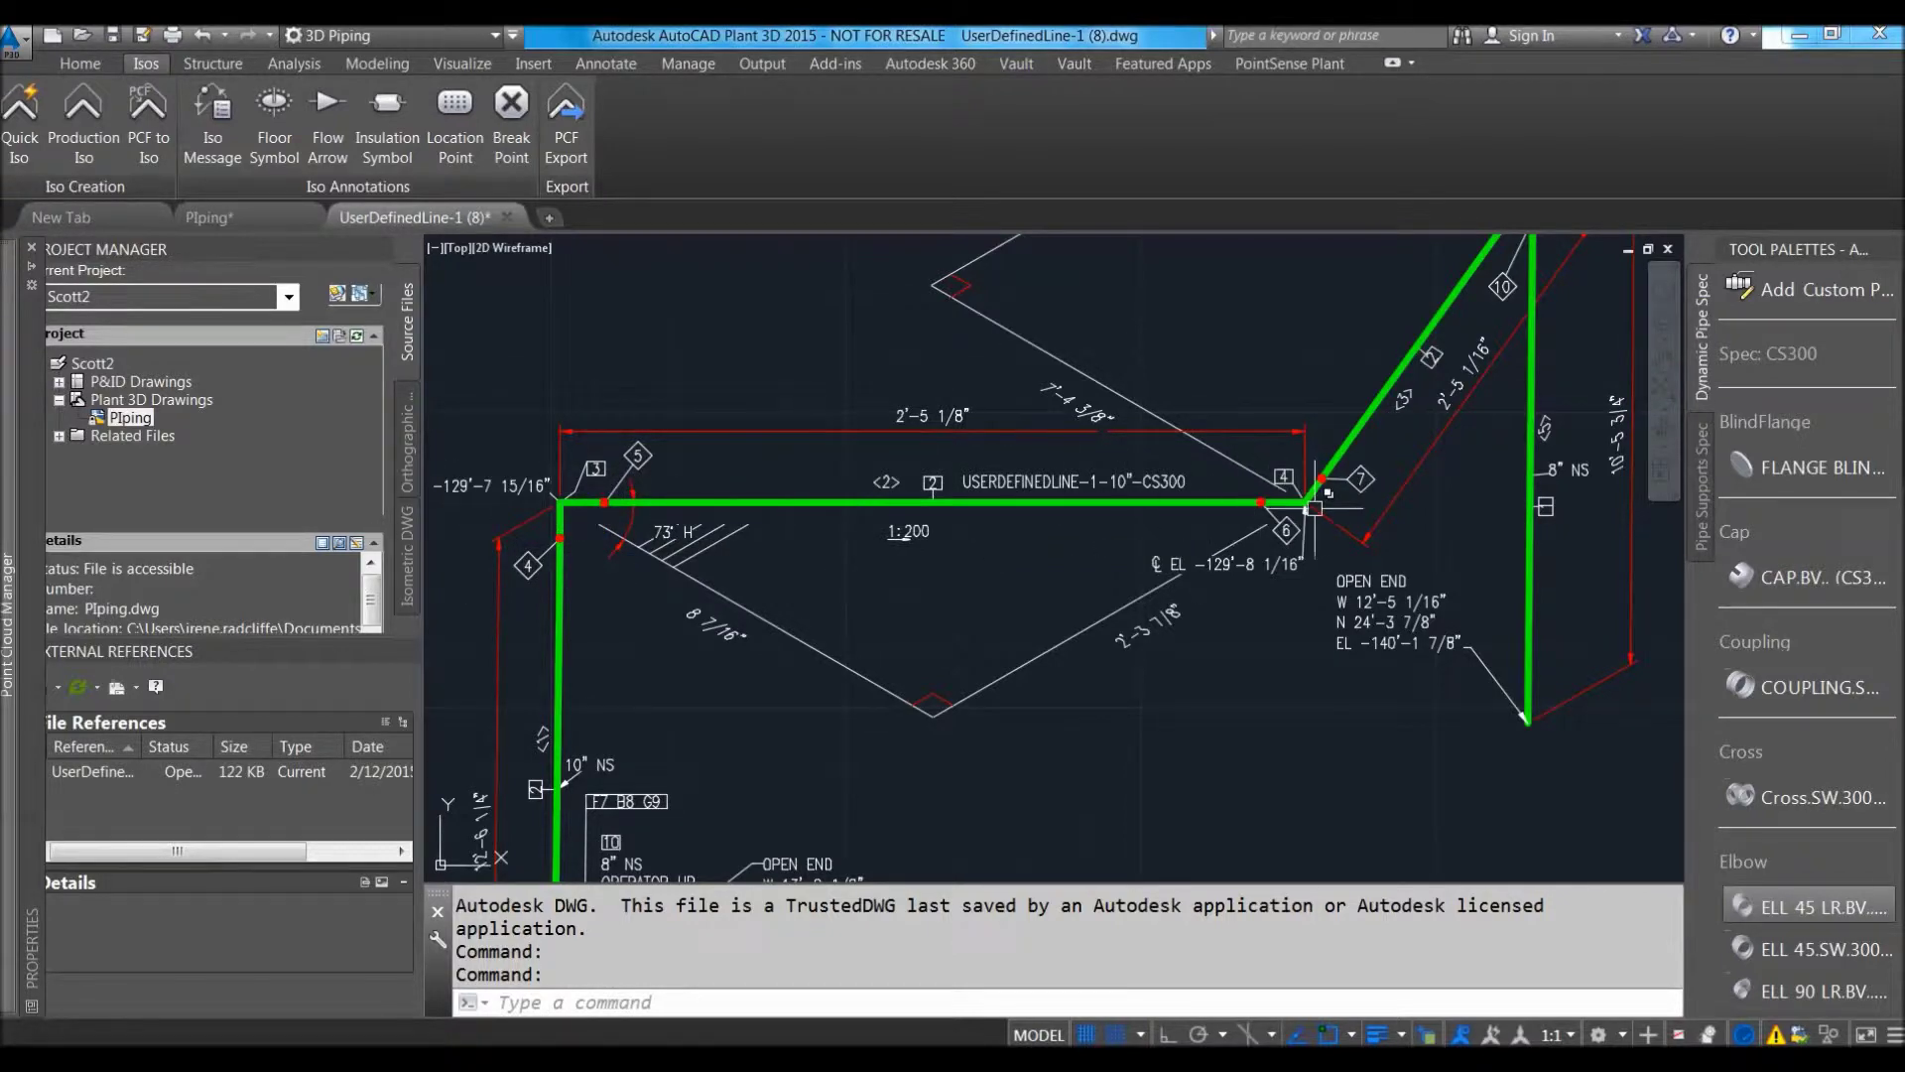
{"action": "mouse_move", "coordinate": [1341, 479]}
{"action": "middle_mouse_down"}
{"action": "mouse_move", "coordinate": [1052, 722]}
{"action": "mouse_move", "coordinate": [1013, 731]}
{"action": "middle_mouse_up"}
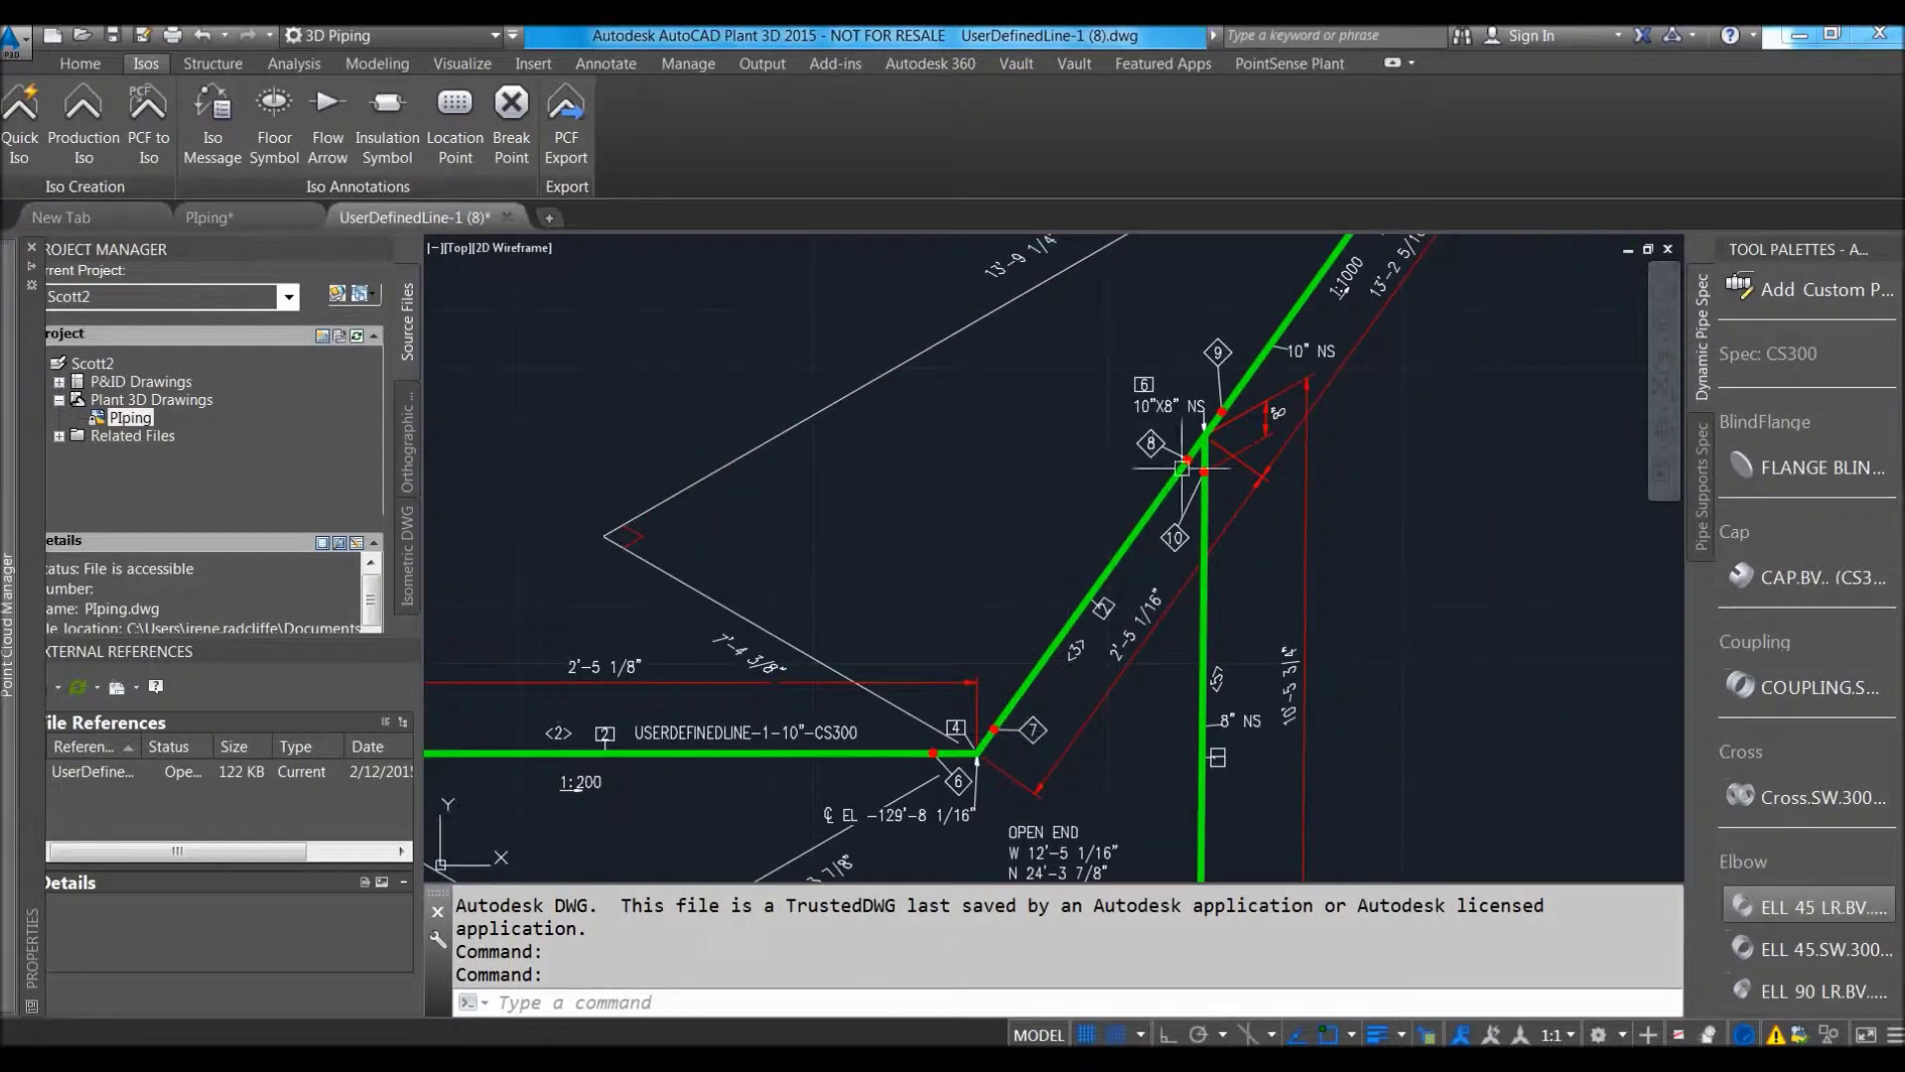
{"action": "mouse_move", "coordinate": [1347, 345]}
{"action": "middle_mouse_down"}
{"action": "mouse_move", "coordinate": [1136, 643]}
{"action": "mouse_move", "coordinate": [640, 627]}
{"action": "middle_mouse_up"}
Review the isometric's bill of materials and cut piece list.
{"action": "scroll", "coordinate": [1136, 643], "scroll_direction": "down", "scroll_amount": 2}
{"action": "scroll", "coordinate": [944, 538], "scroll_direction": "up", "scroll_amount": 1}
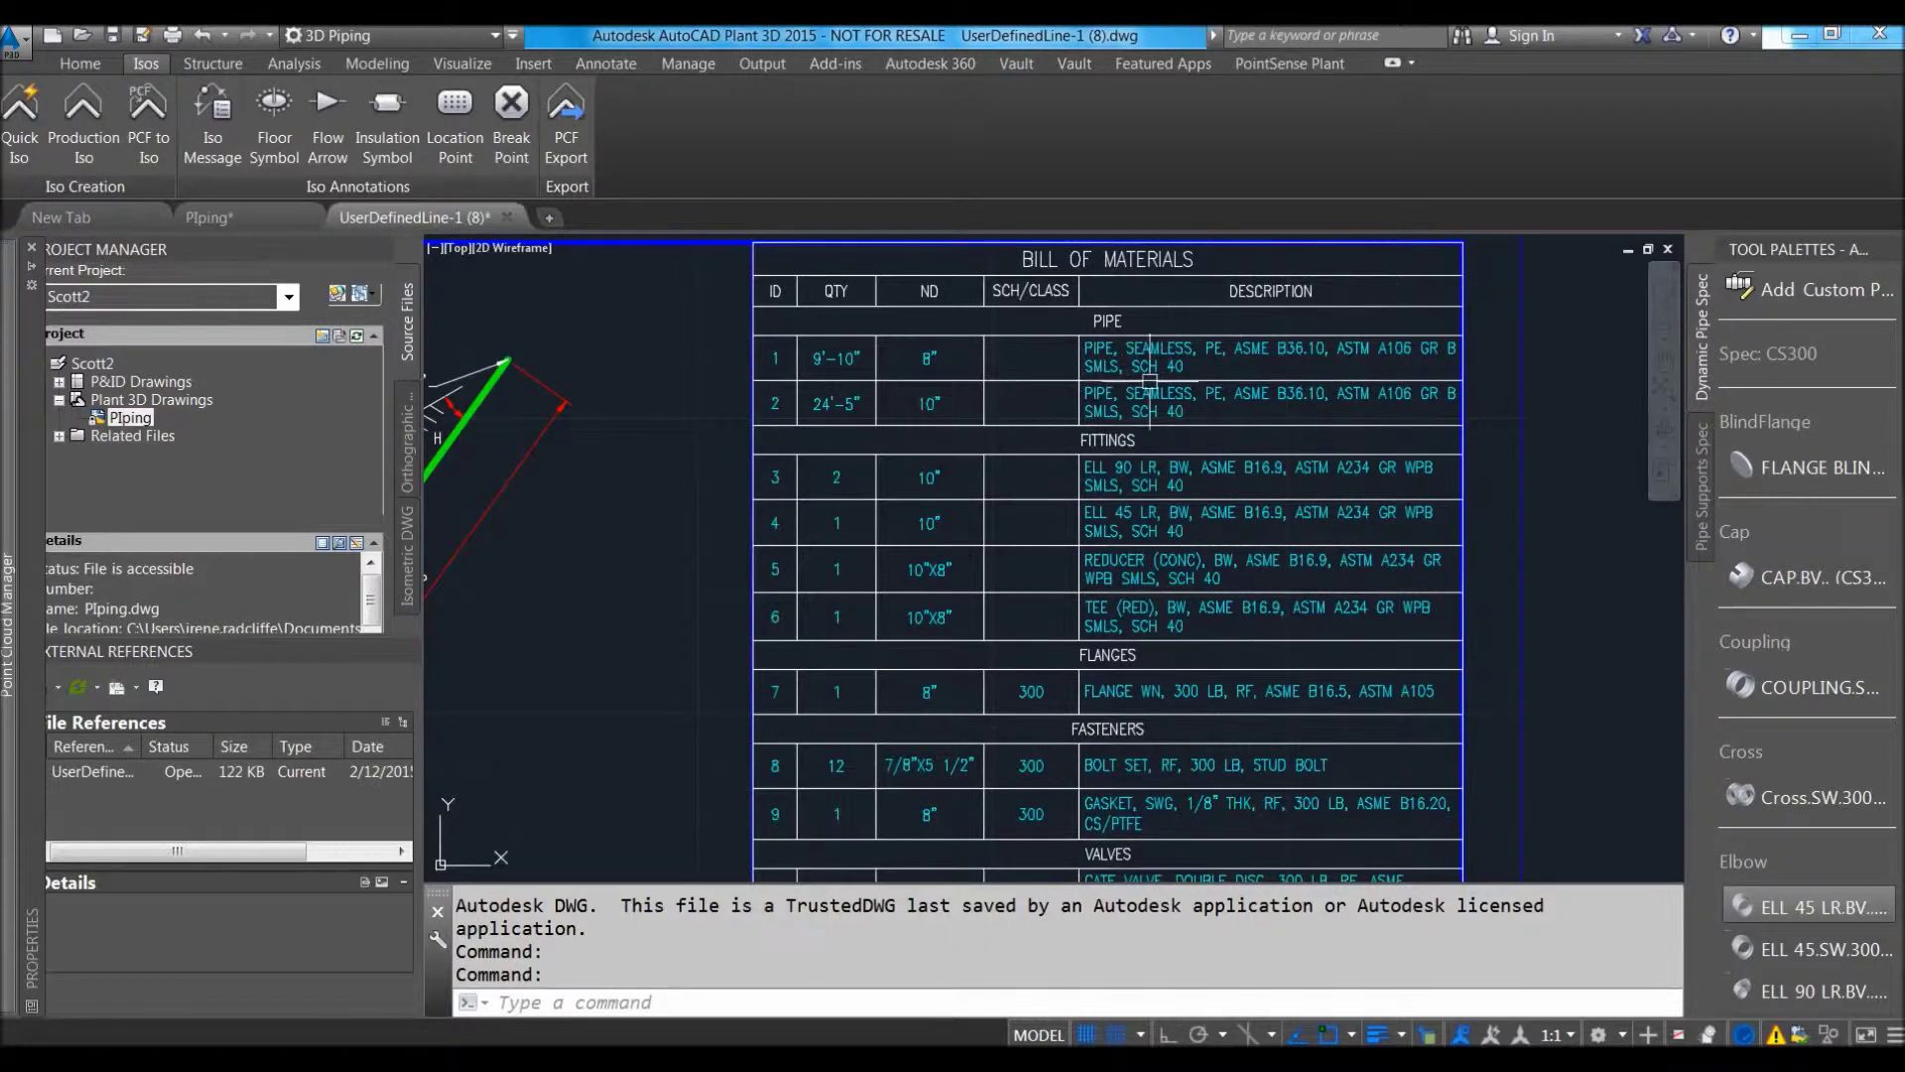
{"action": "middle_click_drag", "start_coordinate": [1246, 631], "coordinate": [1262, 243]}
{"action": "middle_click_drag", "start_coordinate": [1241, 635], "coordinate": [1245, 560]}
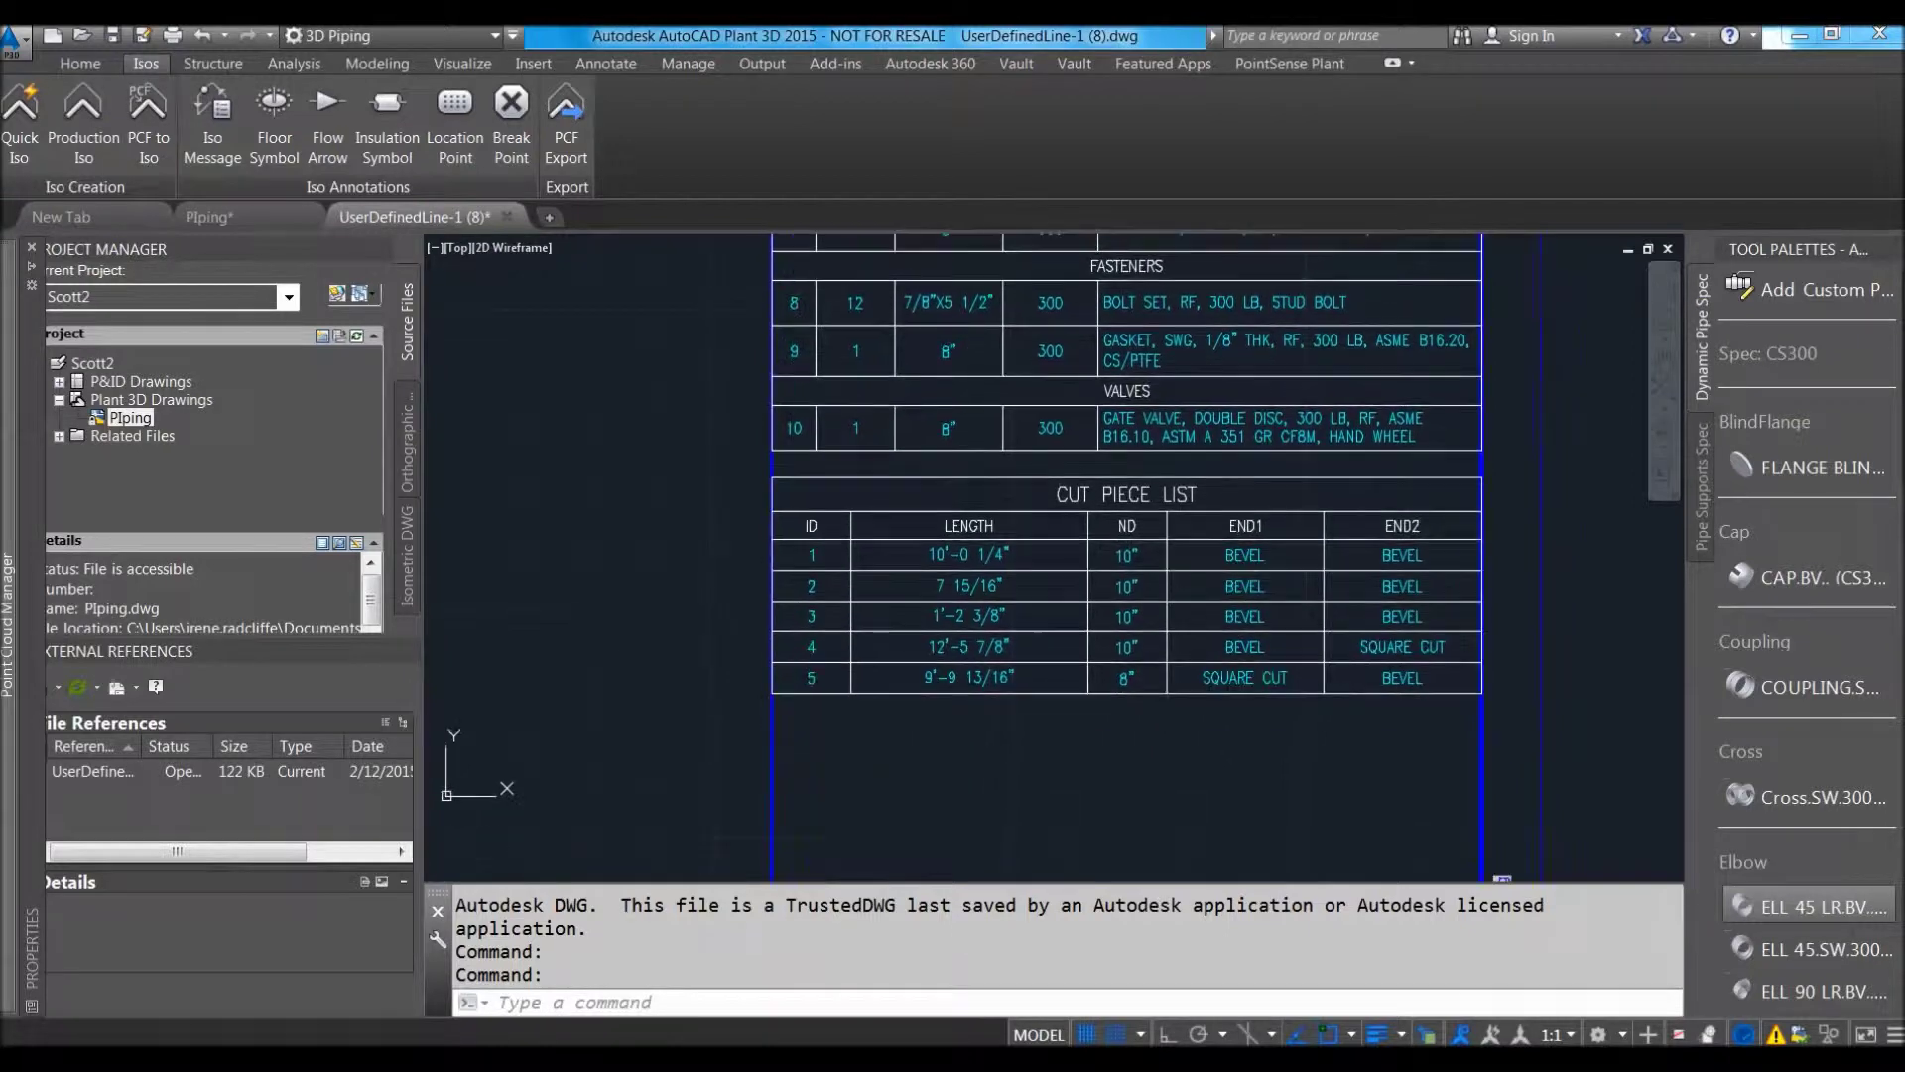
{"action": "scroll", "coordinate": [1263, 639], "scroll_direction": "down", "scroll_amount": 5}
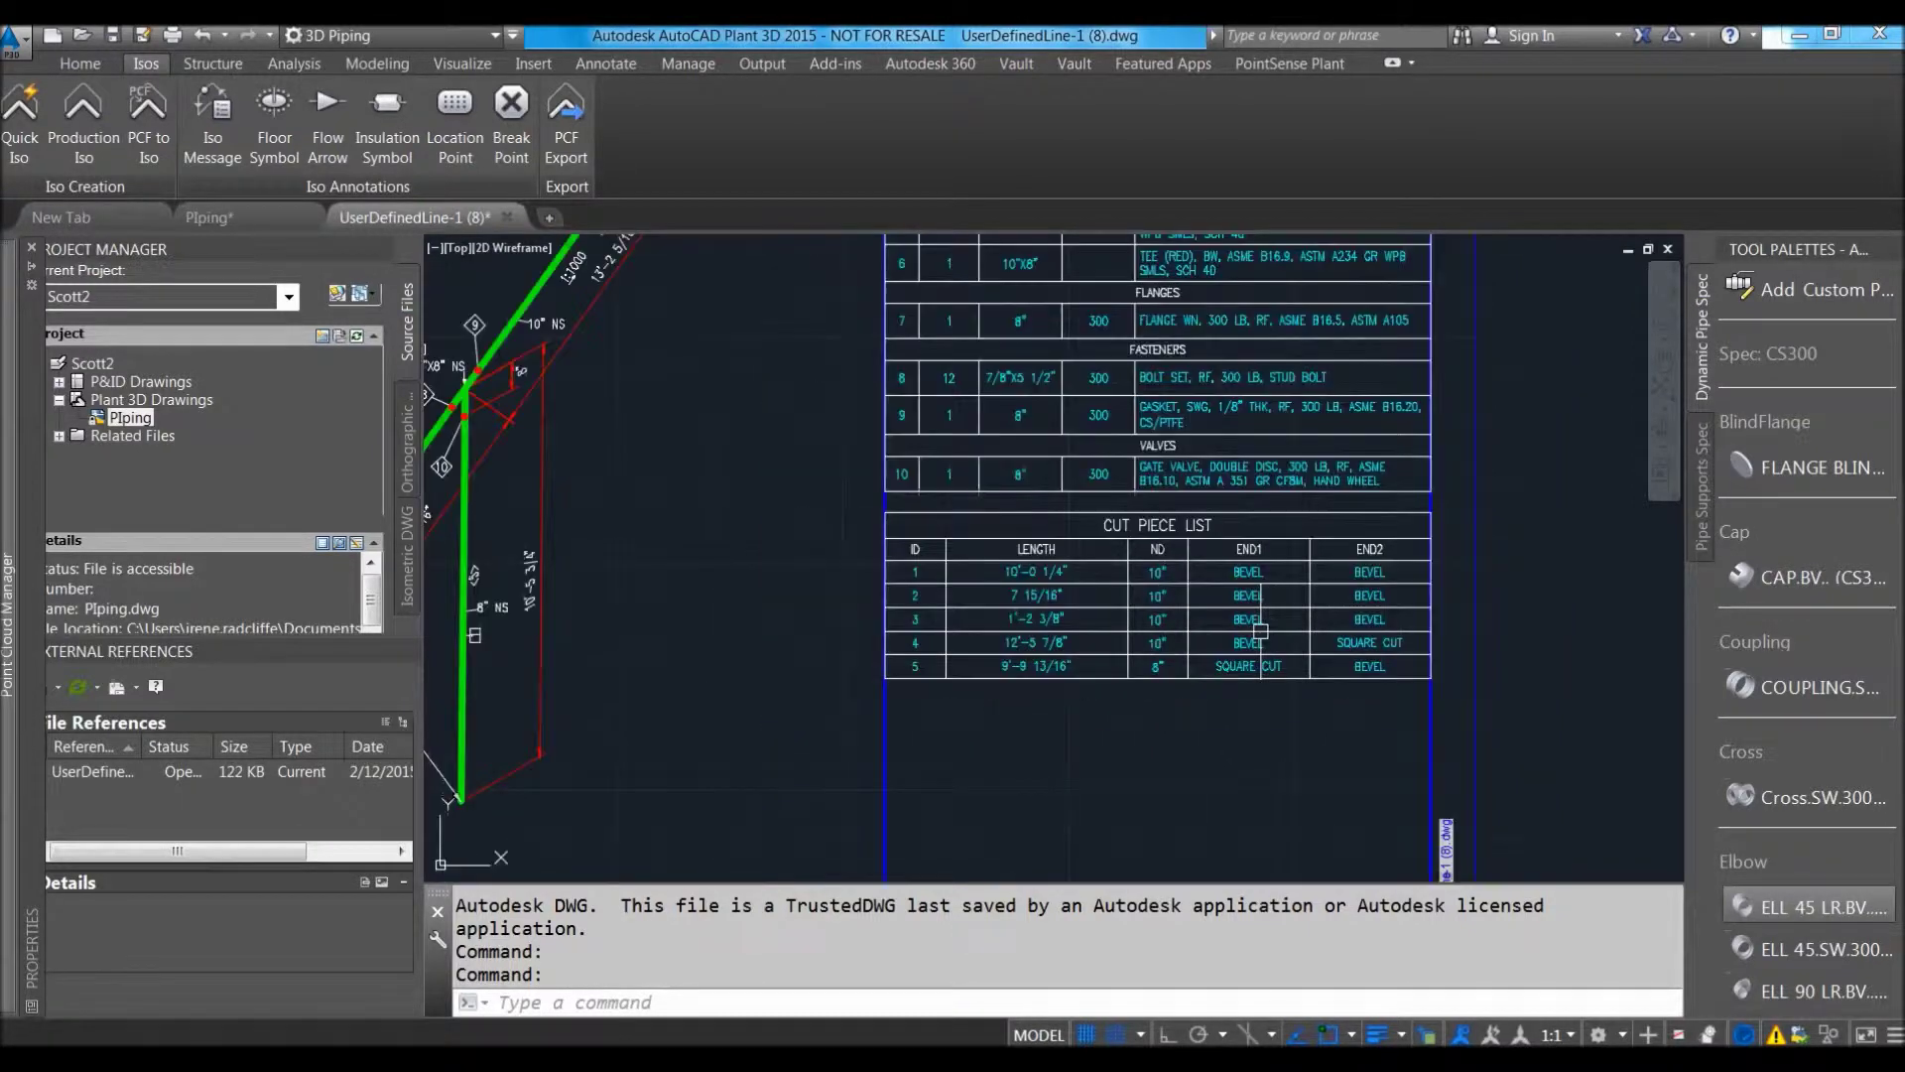
{"action": "middle_click_drag", "start_coordinate": [1252, 596], "coordinate": [1255, 513]}
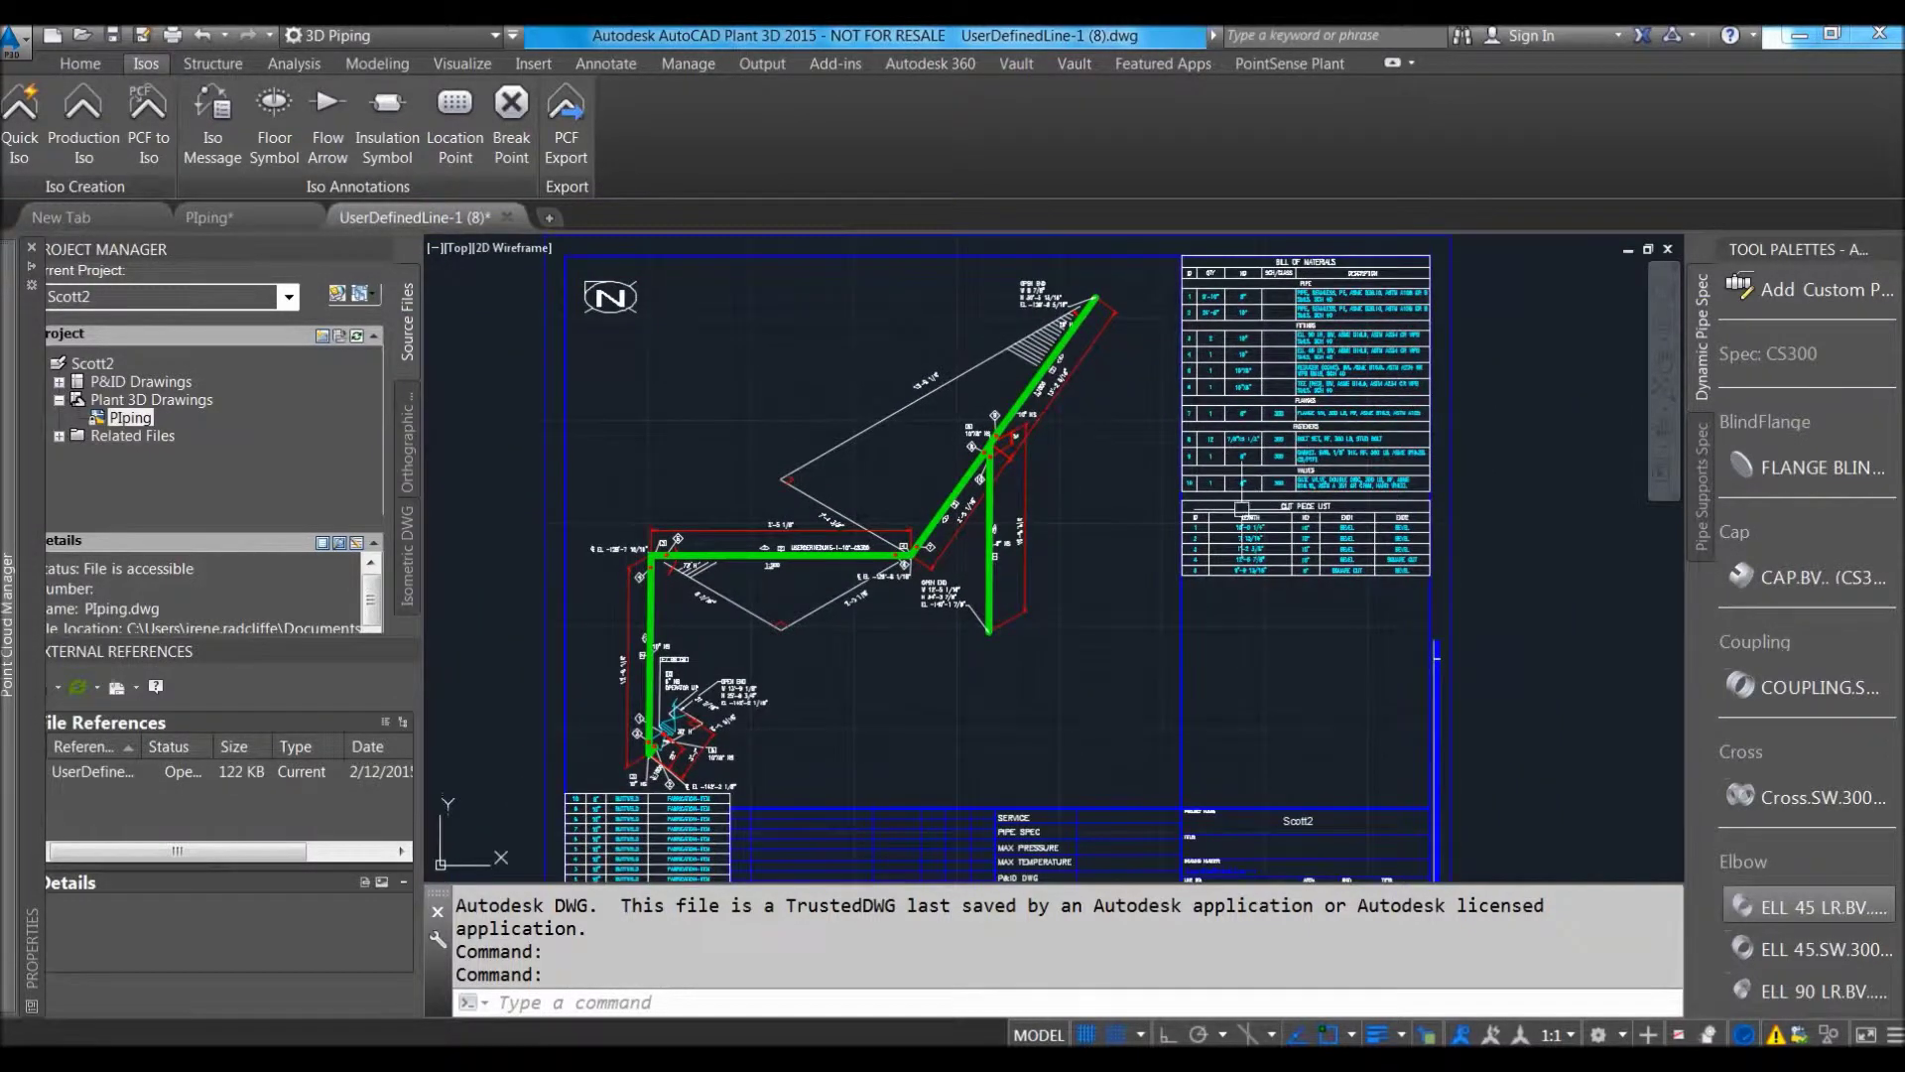
Close the isometric drawing without saving changes and return to the piping model with nothing selected.
{"action": "left_click", "coordinate": [507, 216]}
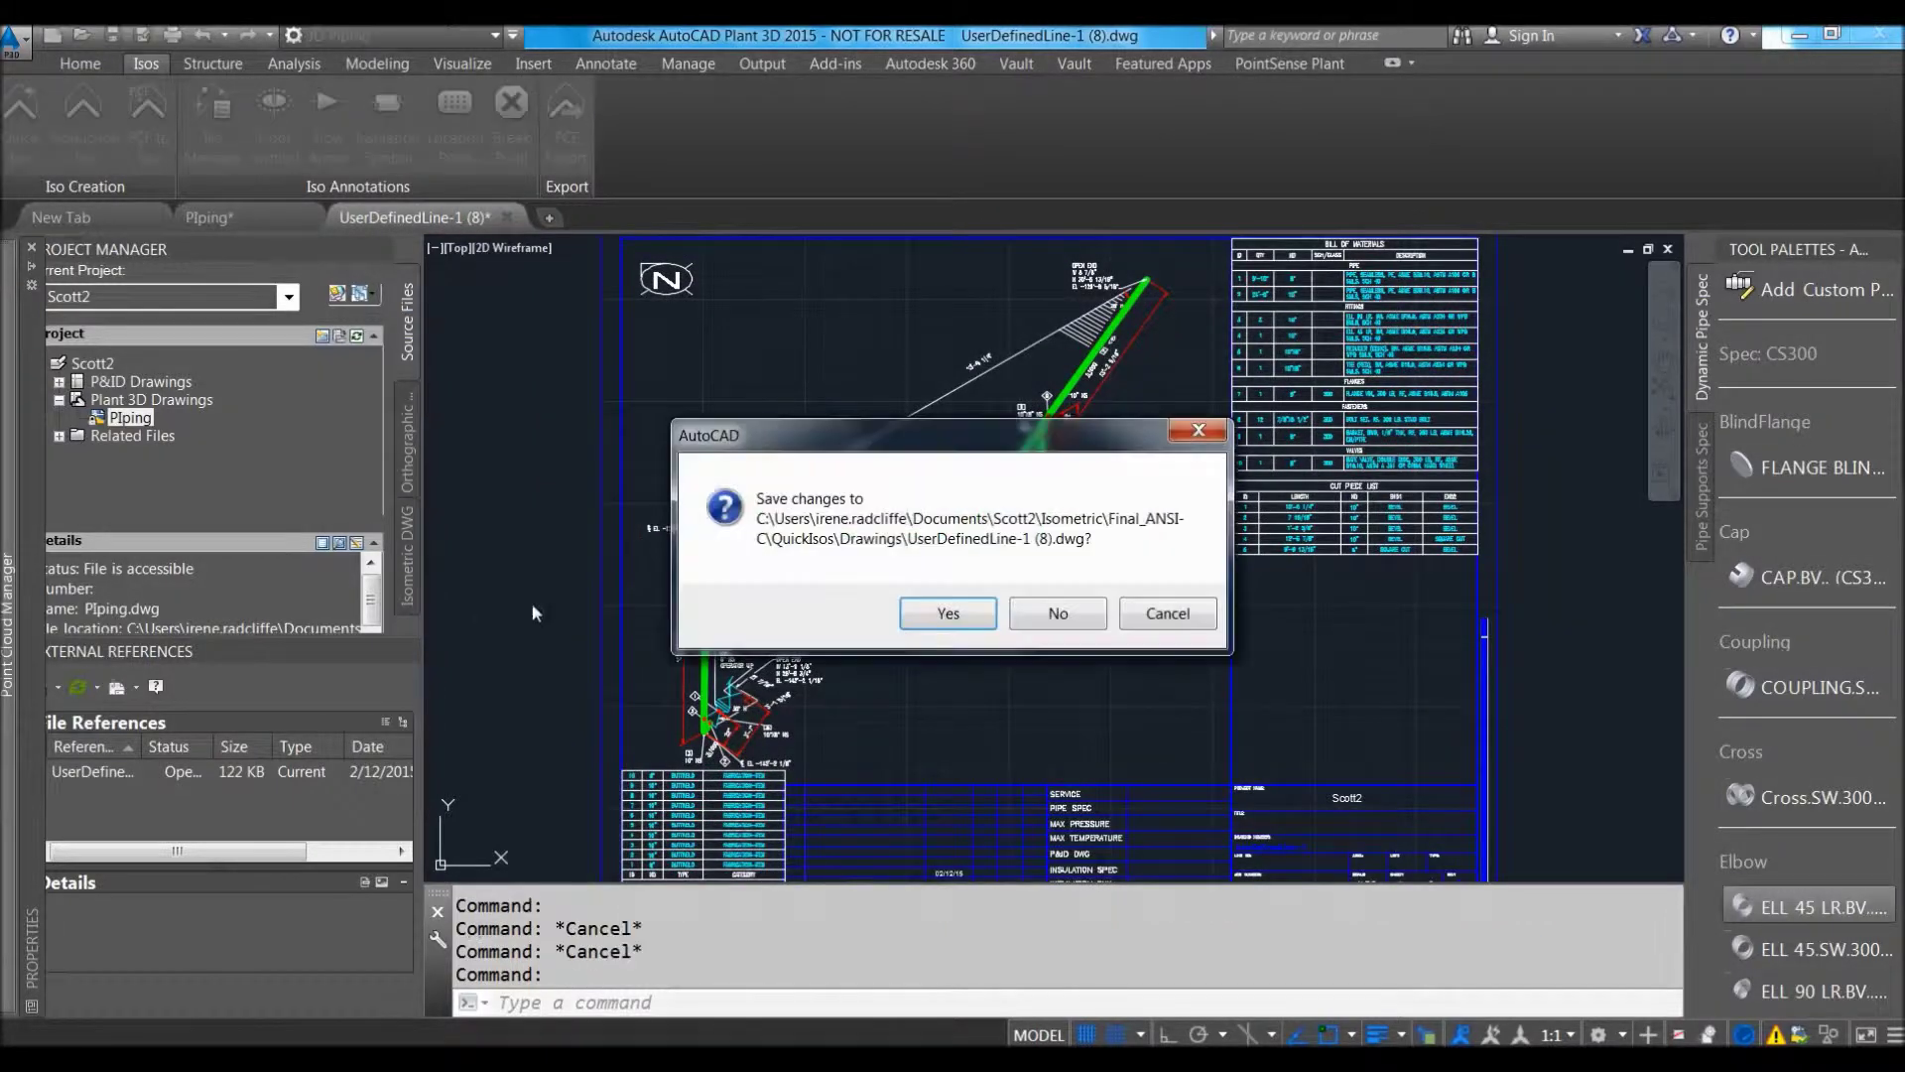
{"action": "left_click", "coordinate": [1055, 613]}
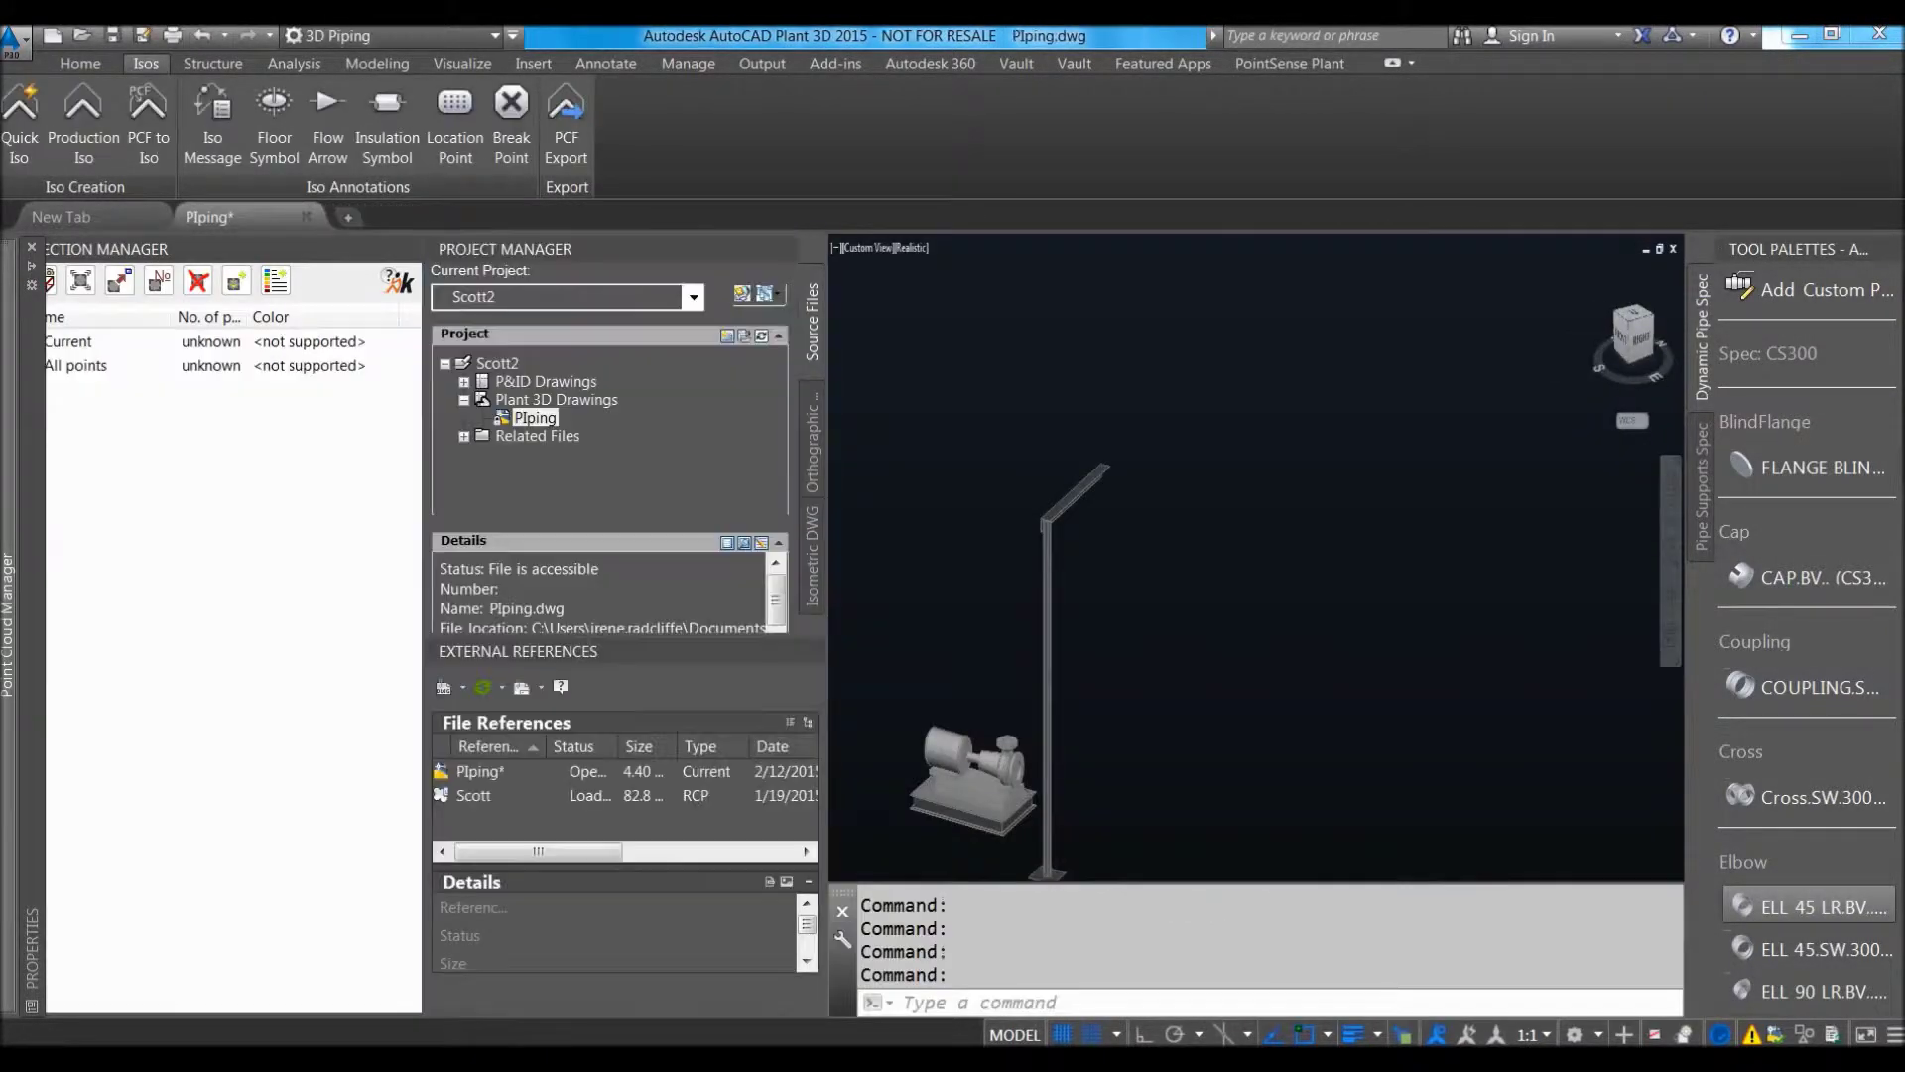
{"action": "left_click_drag", "start_coordinate": [1169, 557], "coordinate": [1304, 459]}
{"action": "key", "text": "Escape"}
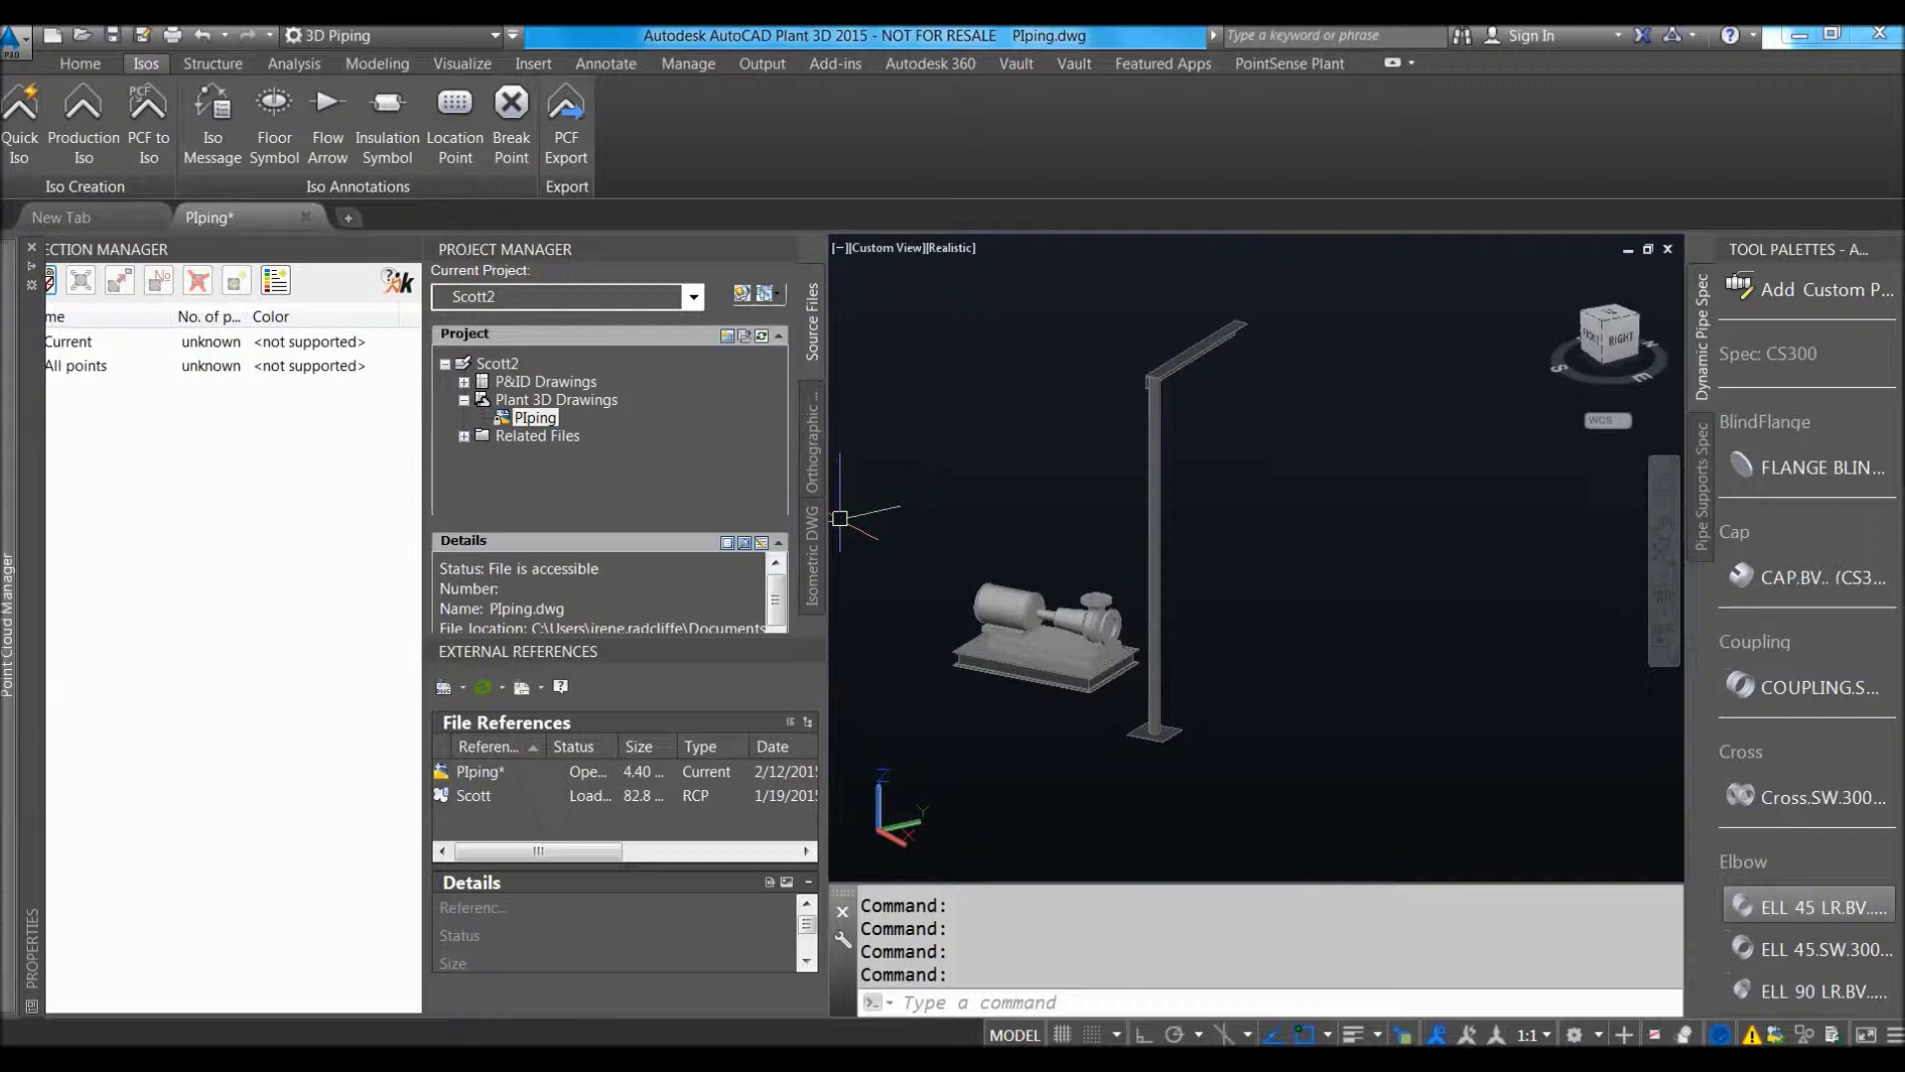
Thaw the six layers from CWR through CWS_Supports, including their fastener and support layers.
{"action": "type", "text": "la"}
{"action": "key", "text": "Return"}
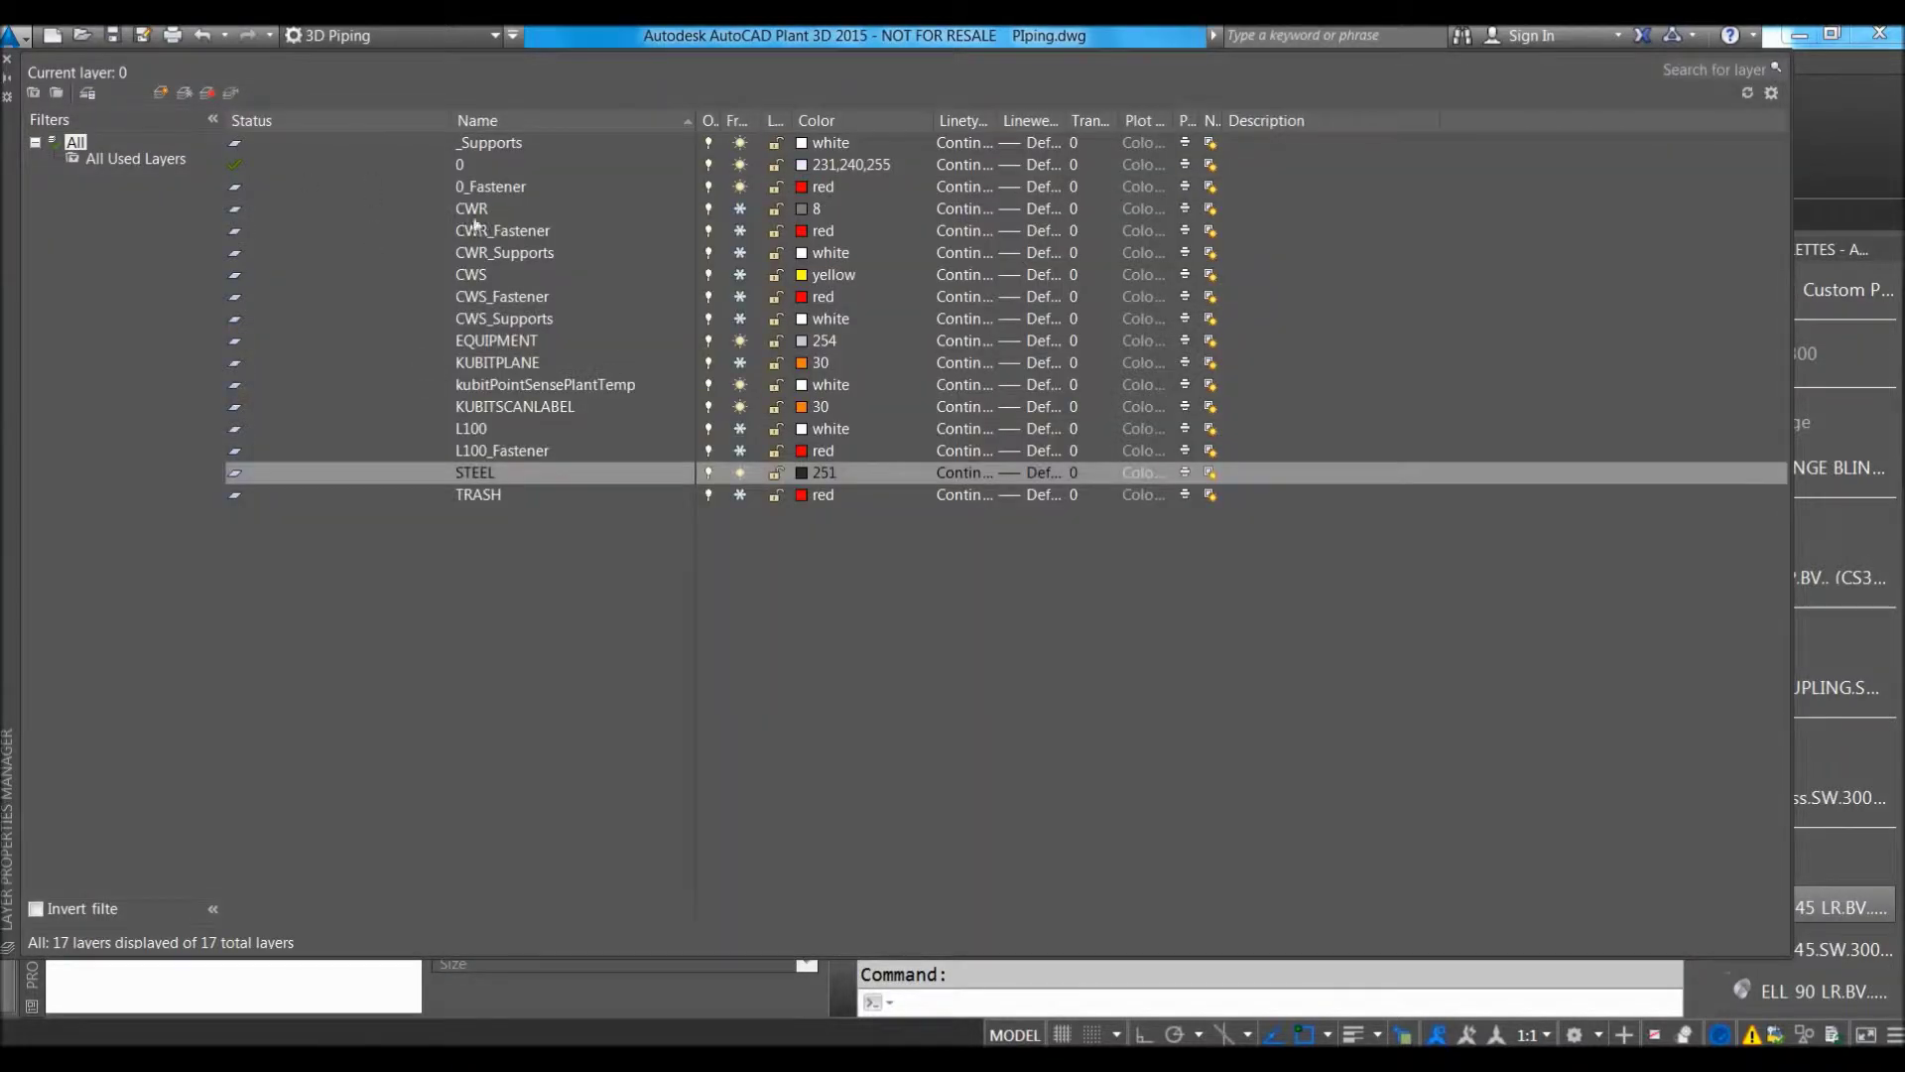
{"action": "left_click", "coordinate": [492, 207]}
{"action": "left_click", "coordinate": [506, 318], "text": "shift"}
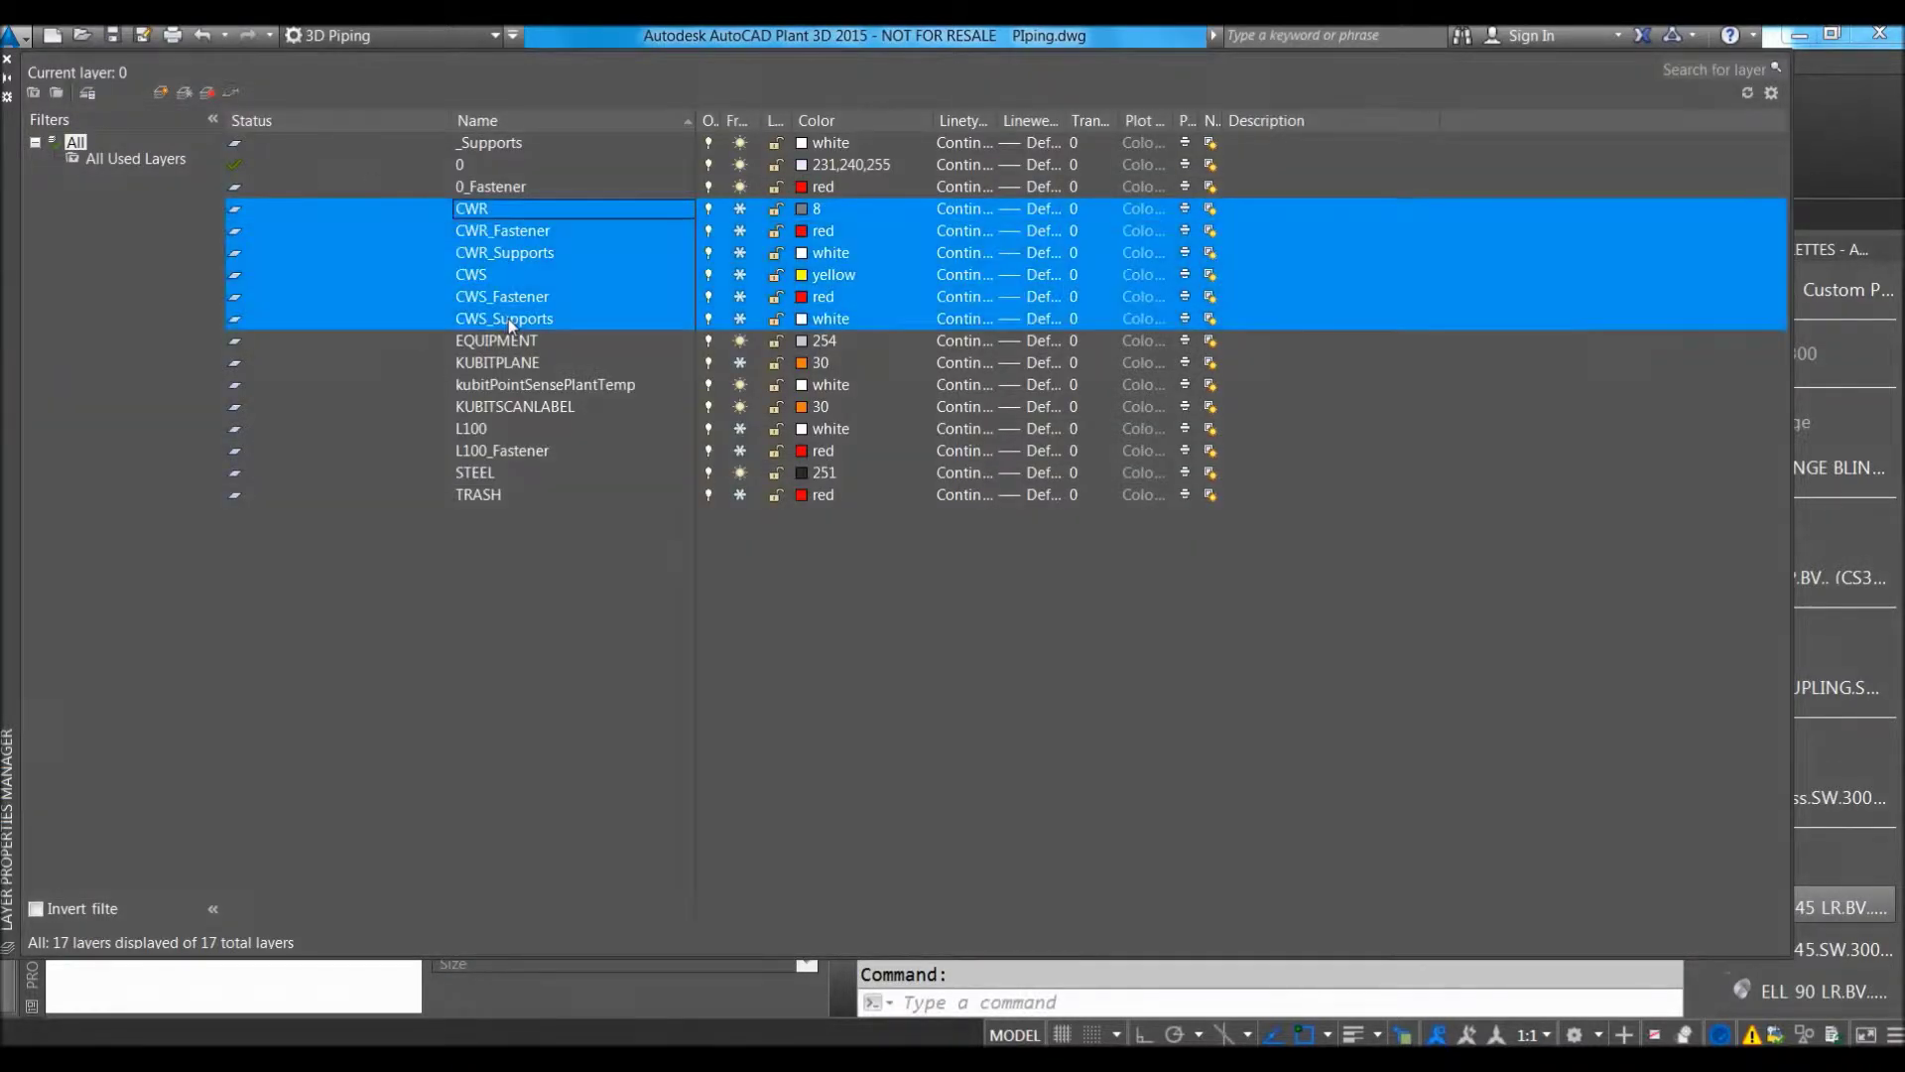
{"action": "left_click", "coordinate": [740, 318]}
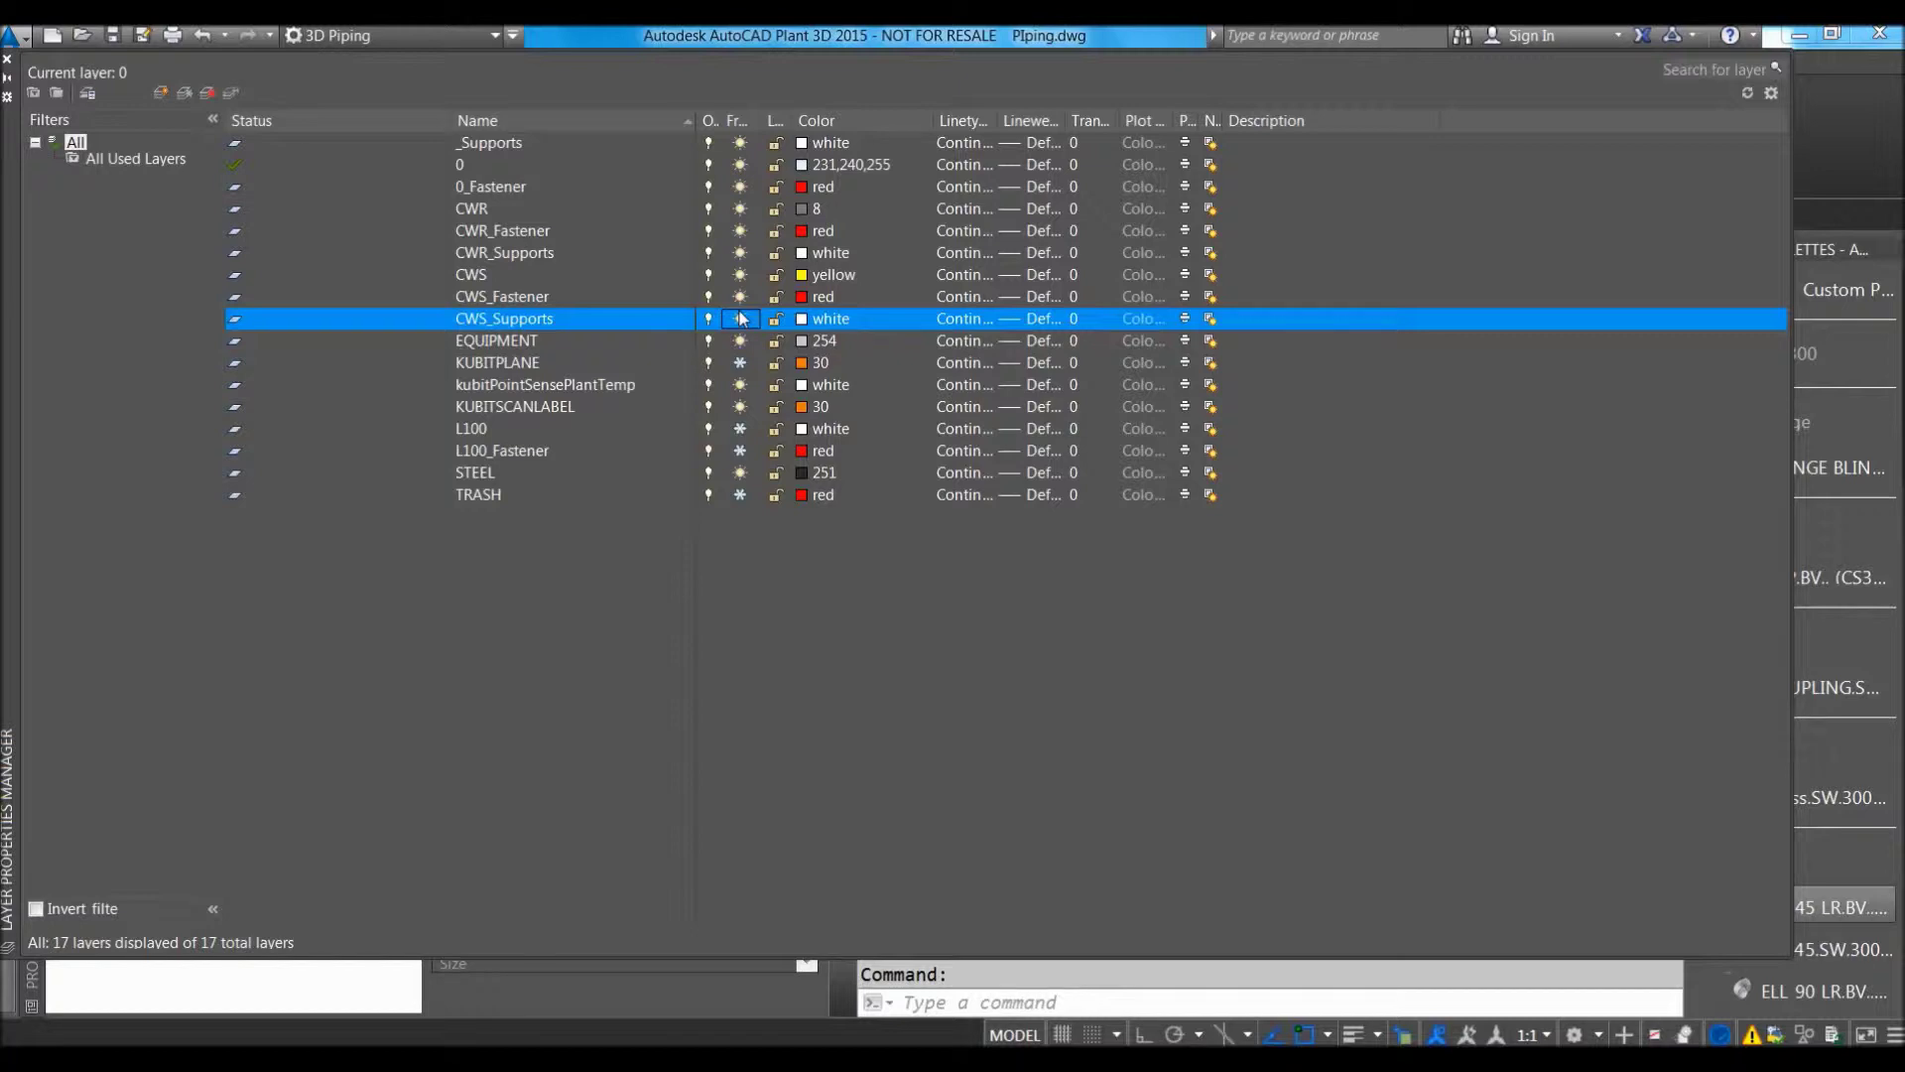
{"action": "left_click", "coordinate": [8, 62]}
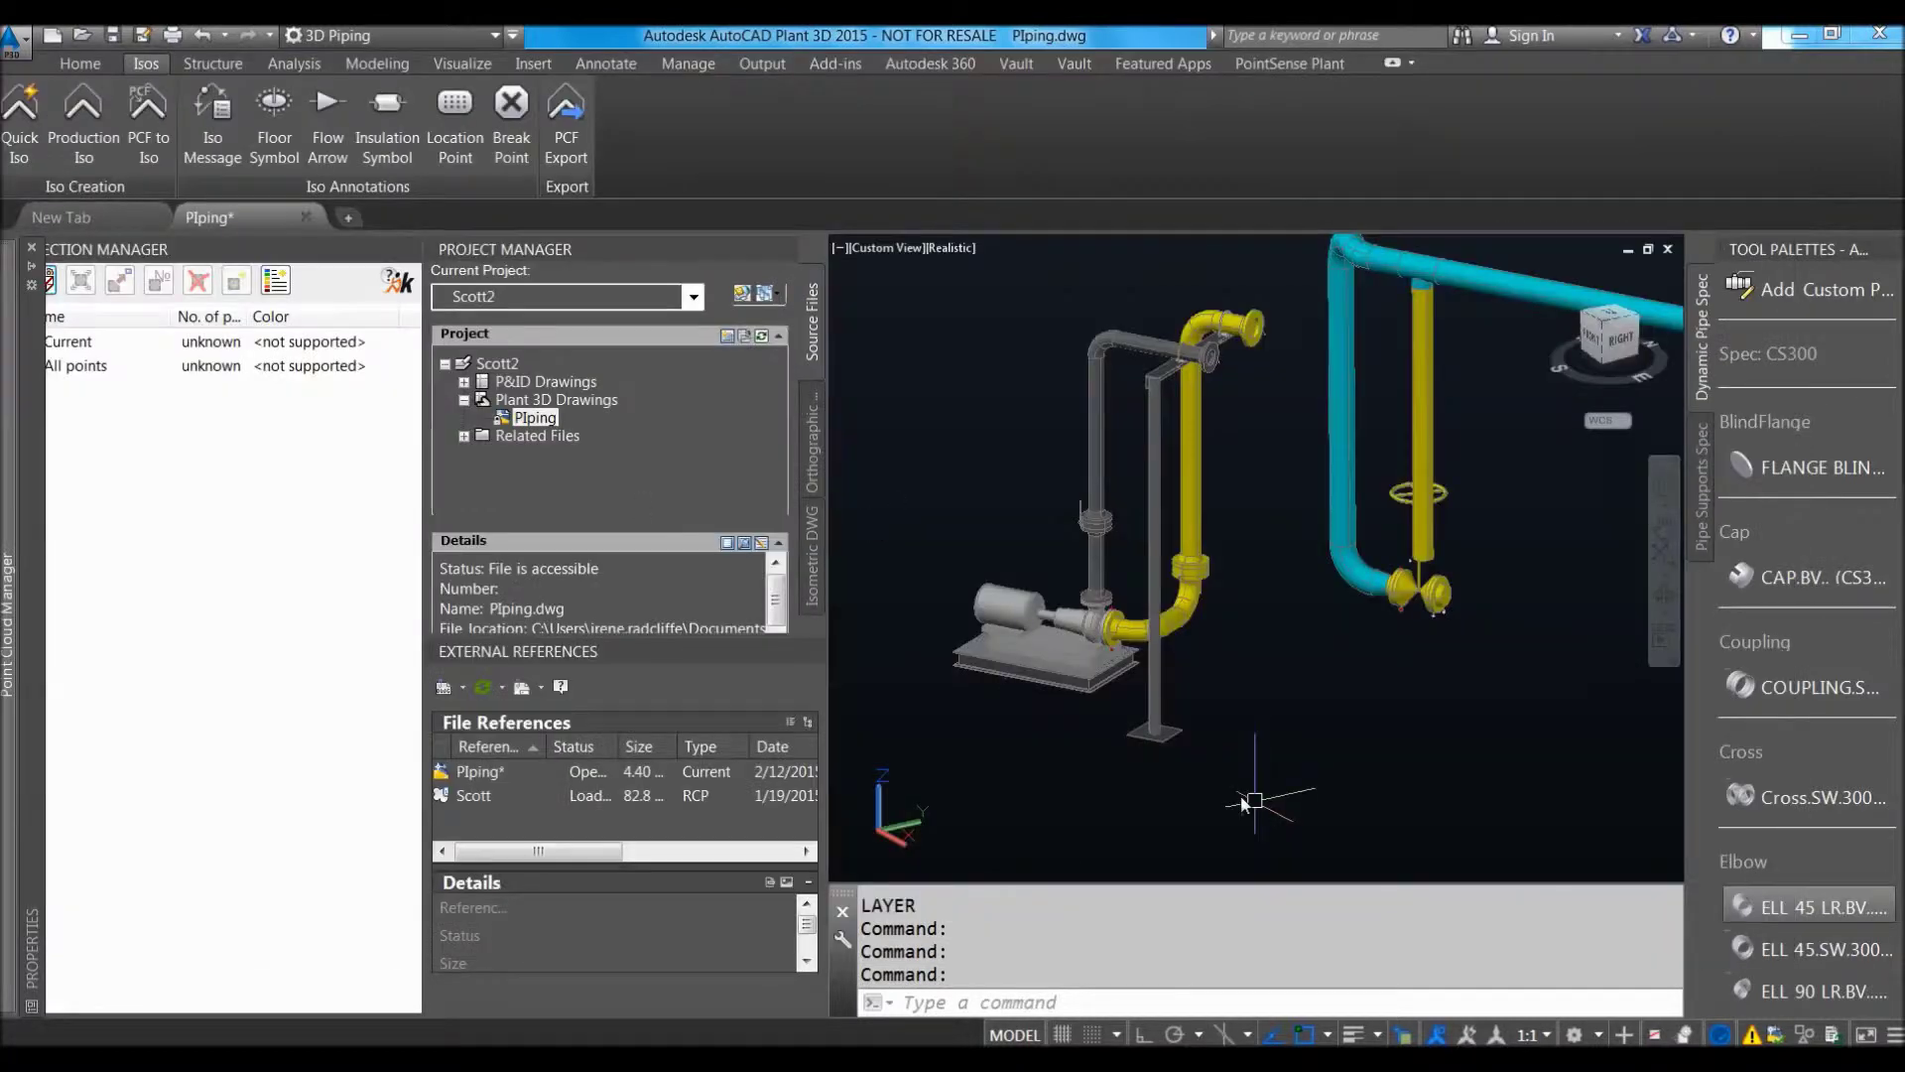
Check the horizontal header pipe's details, select the entire exported pipe run and open its properties.
{"action": "middle_click_drag", "start_coordinate": [1237, 791], "coordinate": [1179, 685], "text": "shift"}
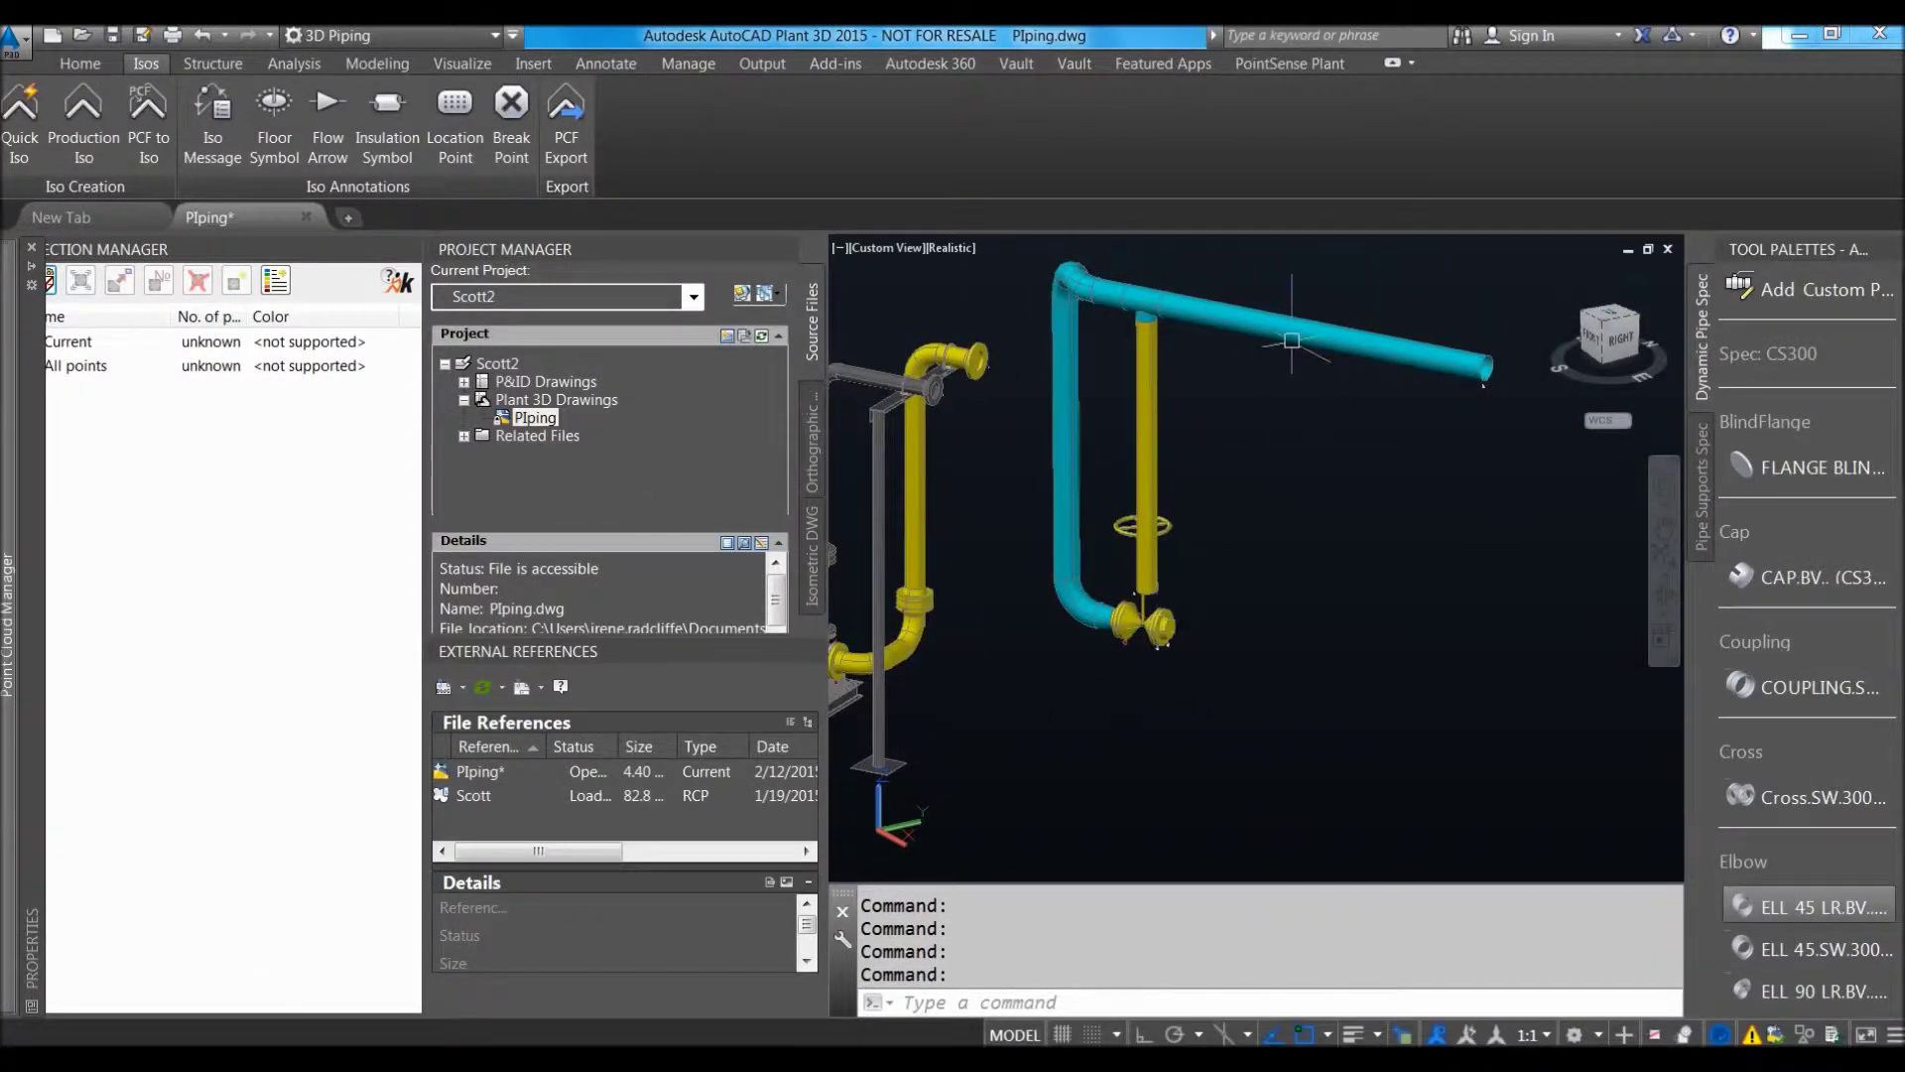
{"action": "mouse_move", "coordinate": [1290, 328]}
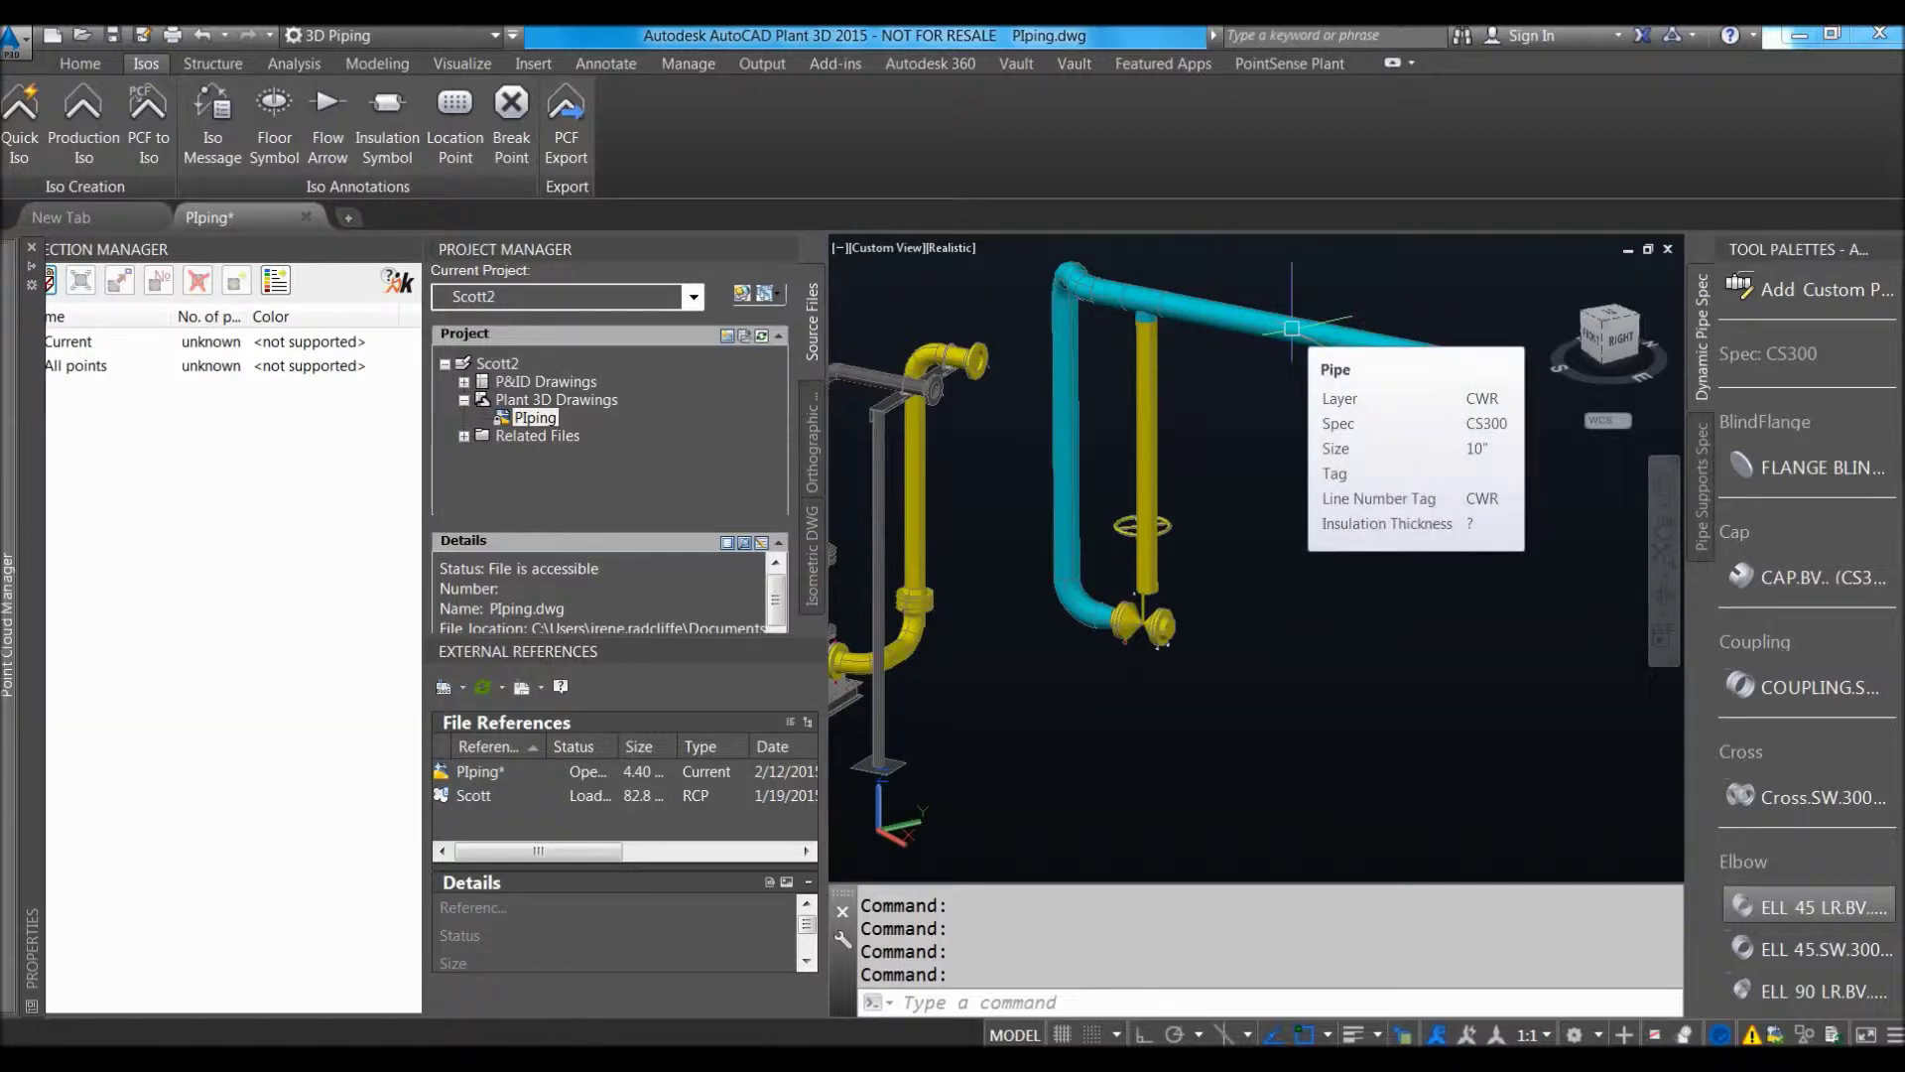
{"action": "middle_click_drag", "start_coordinate": [1240, 516], "coordinate": [1241, 372], "text": "shift"}
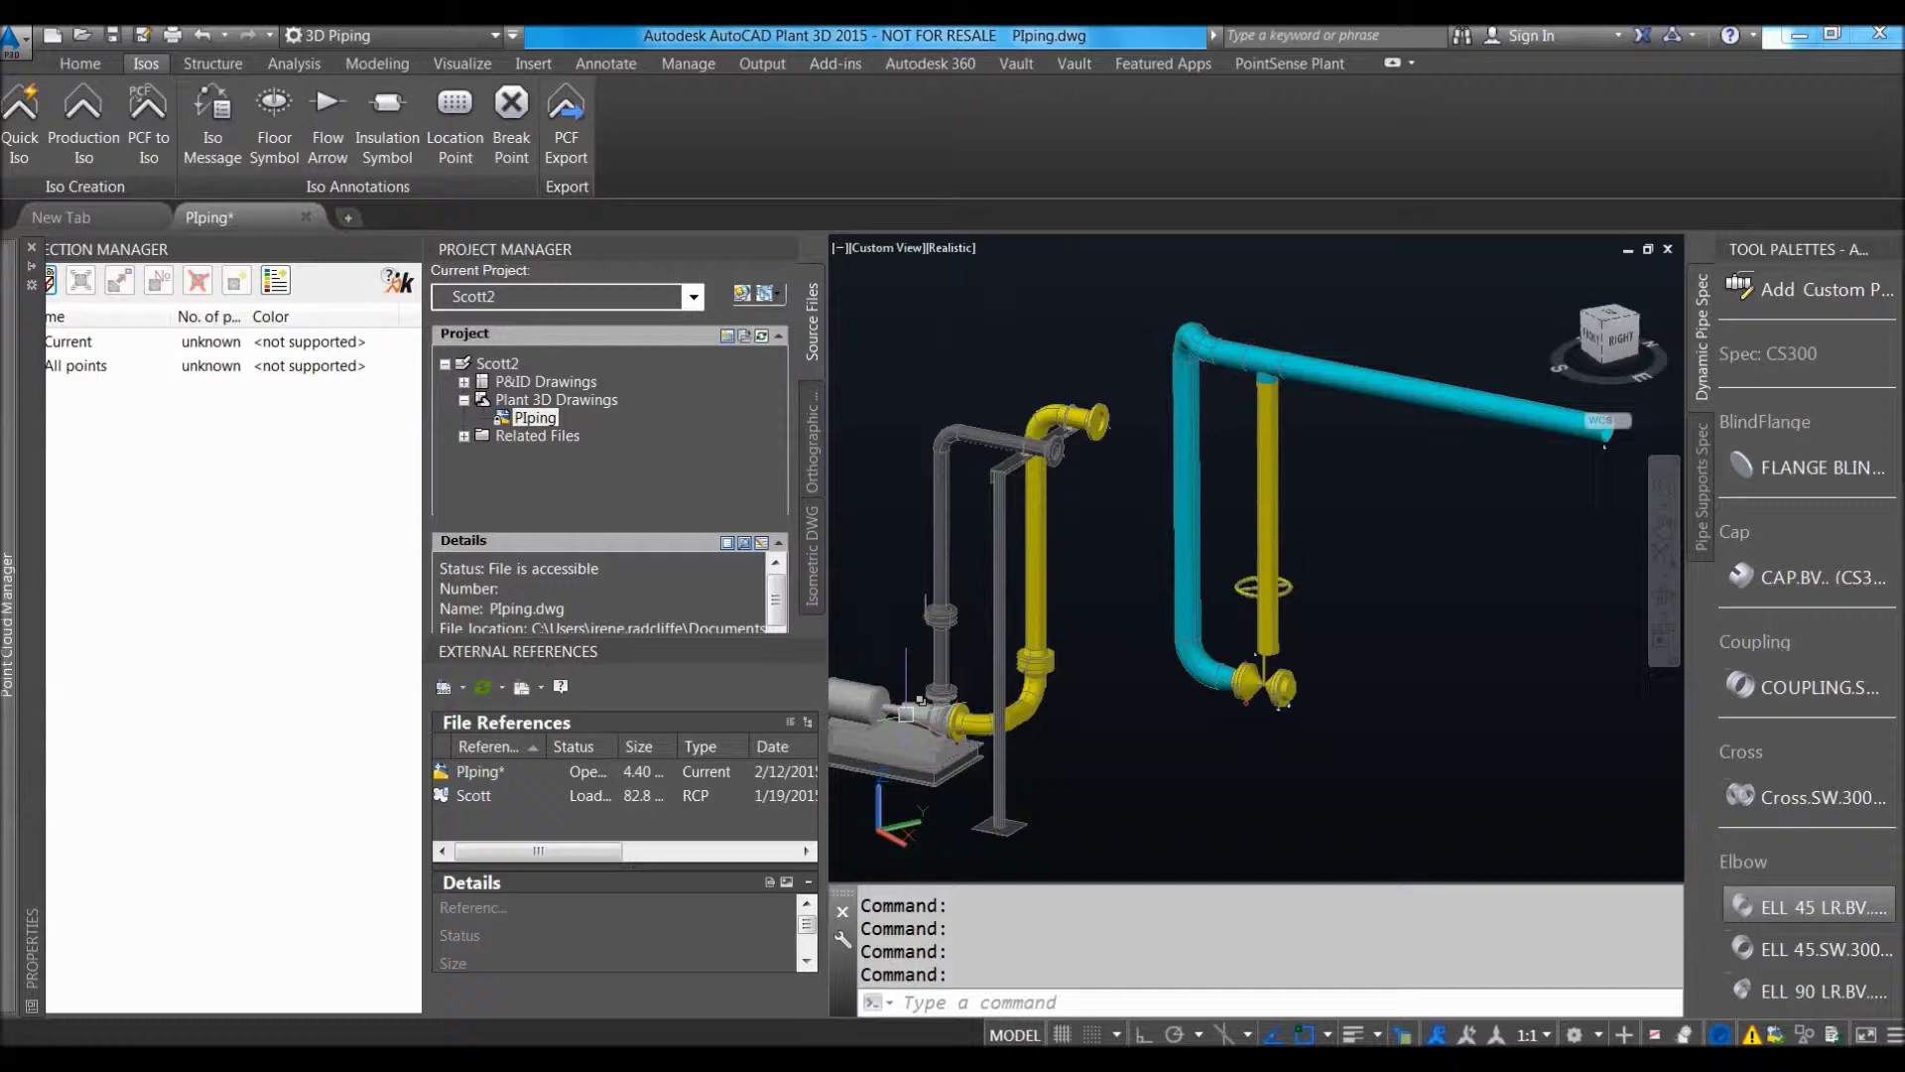
{"action": "middle_click_drag", "start_coordinate": [1280, 655], "coordinate": [1072, 675]}
{"action": "left_click", "coordinate": [1437, 295]}
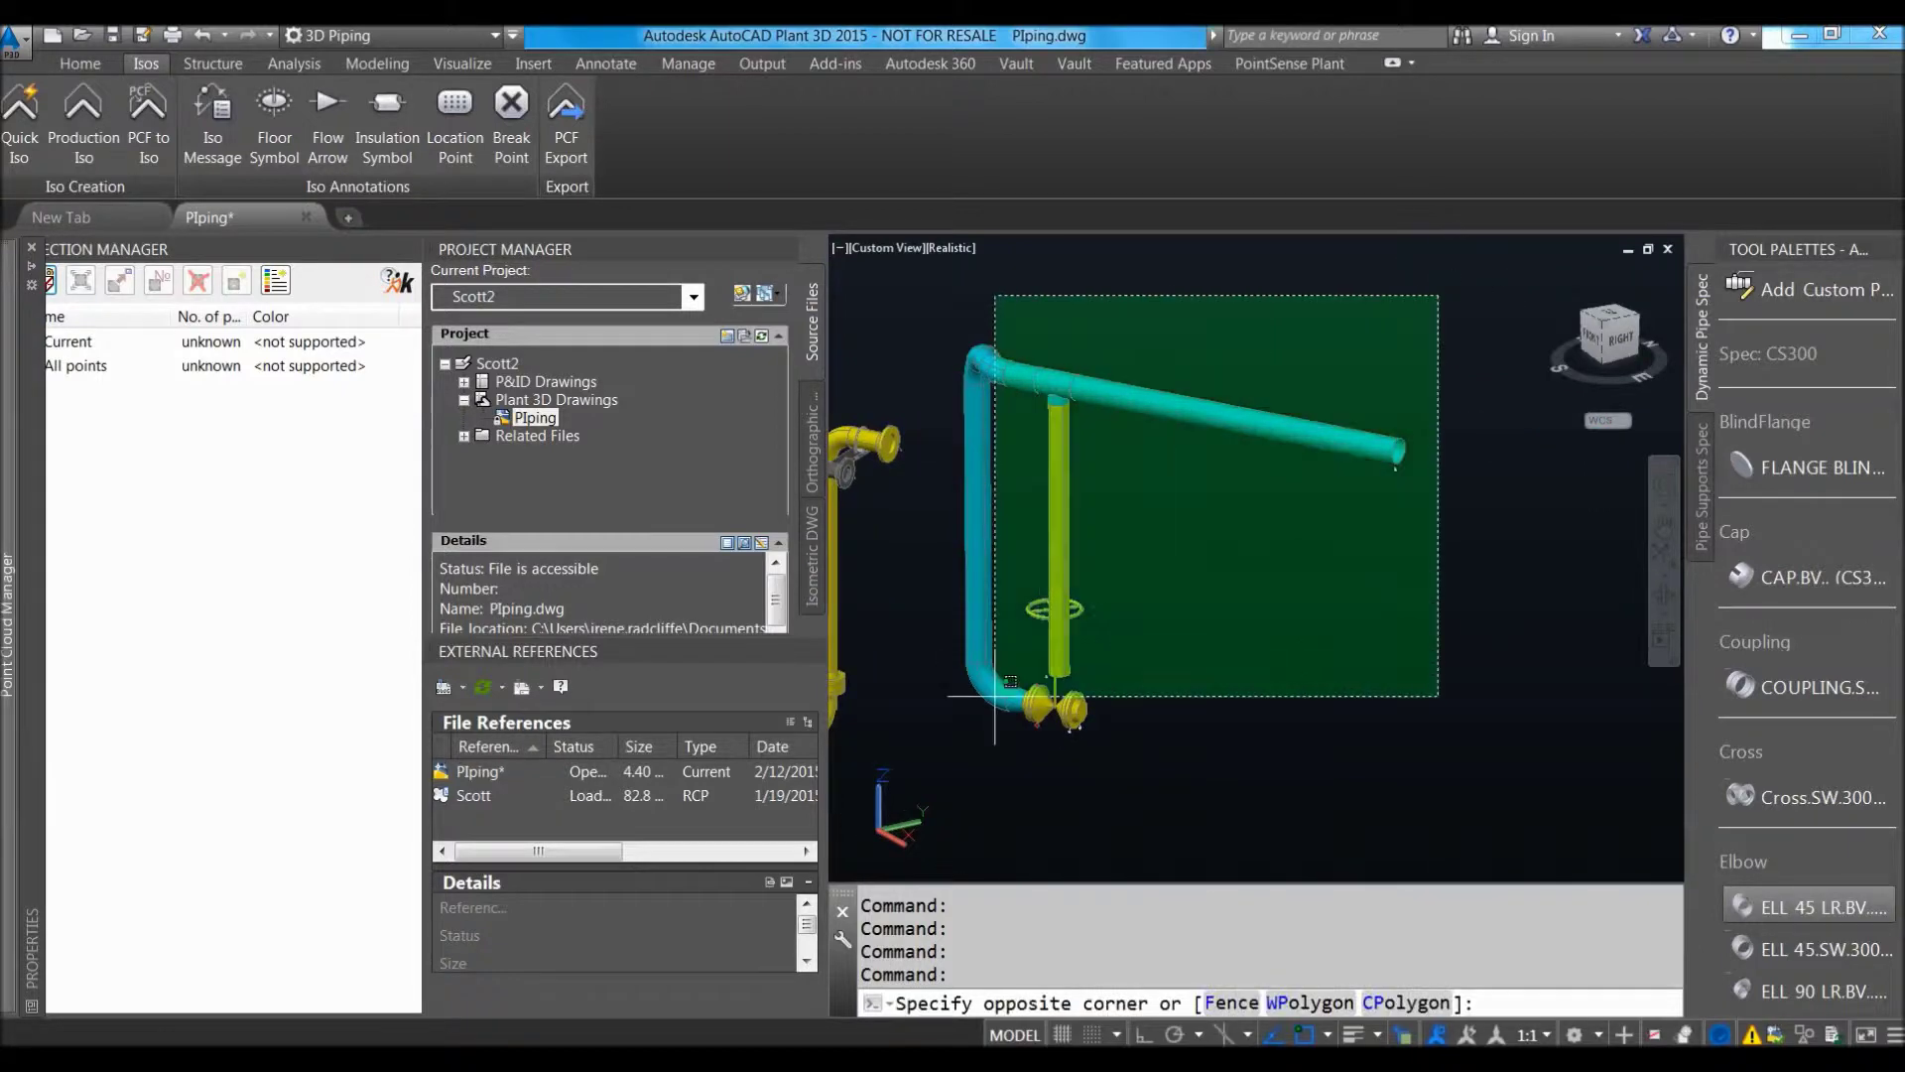
{"action": "left_click", "coordinate": [911, 823]}
{"action": "right_click", "coordinate": [1148, 419]}
{"action": "left_click", "coordinate": [1227, 988]}
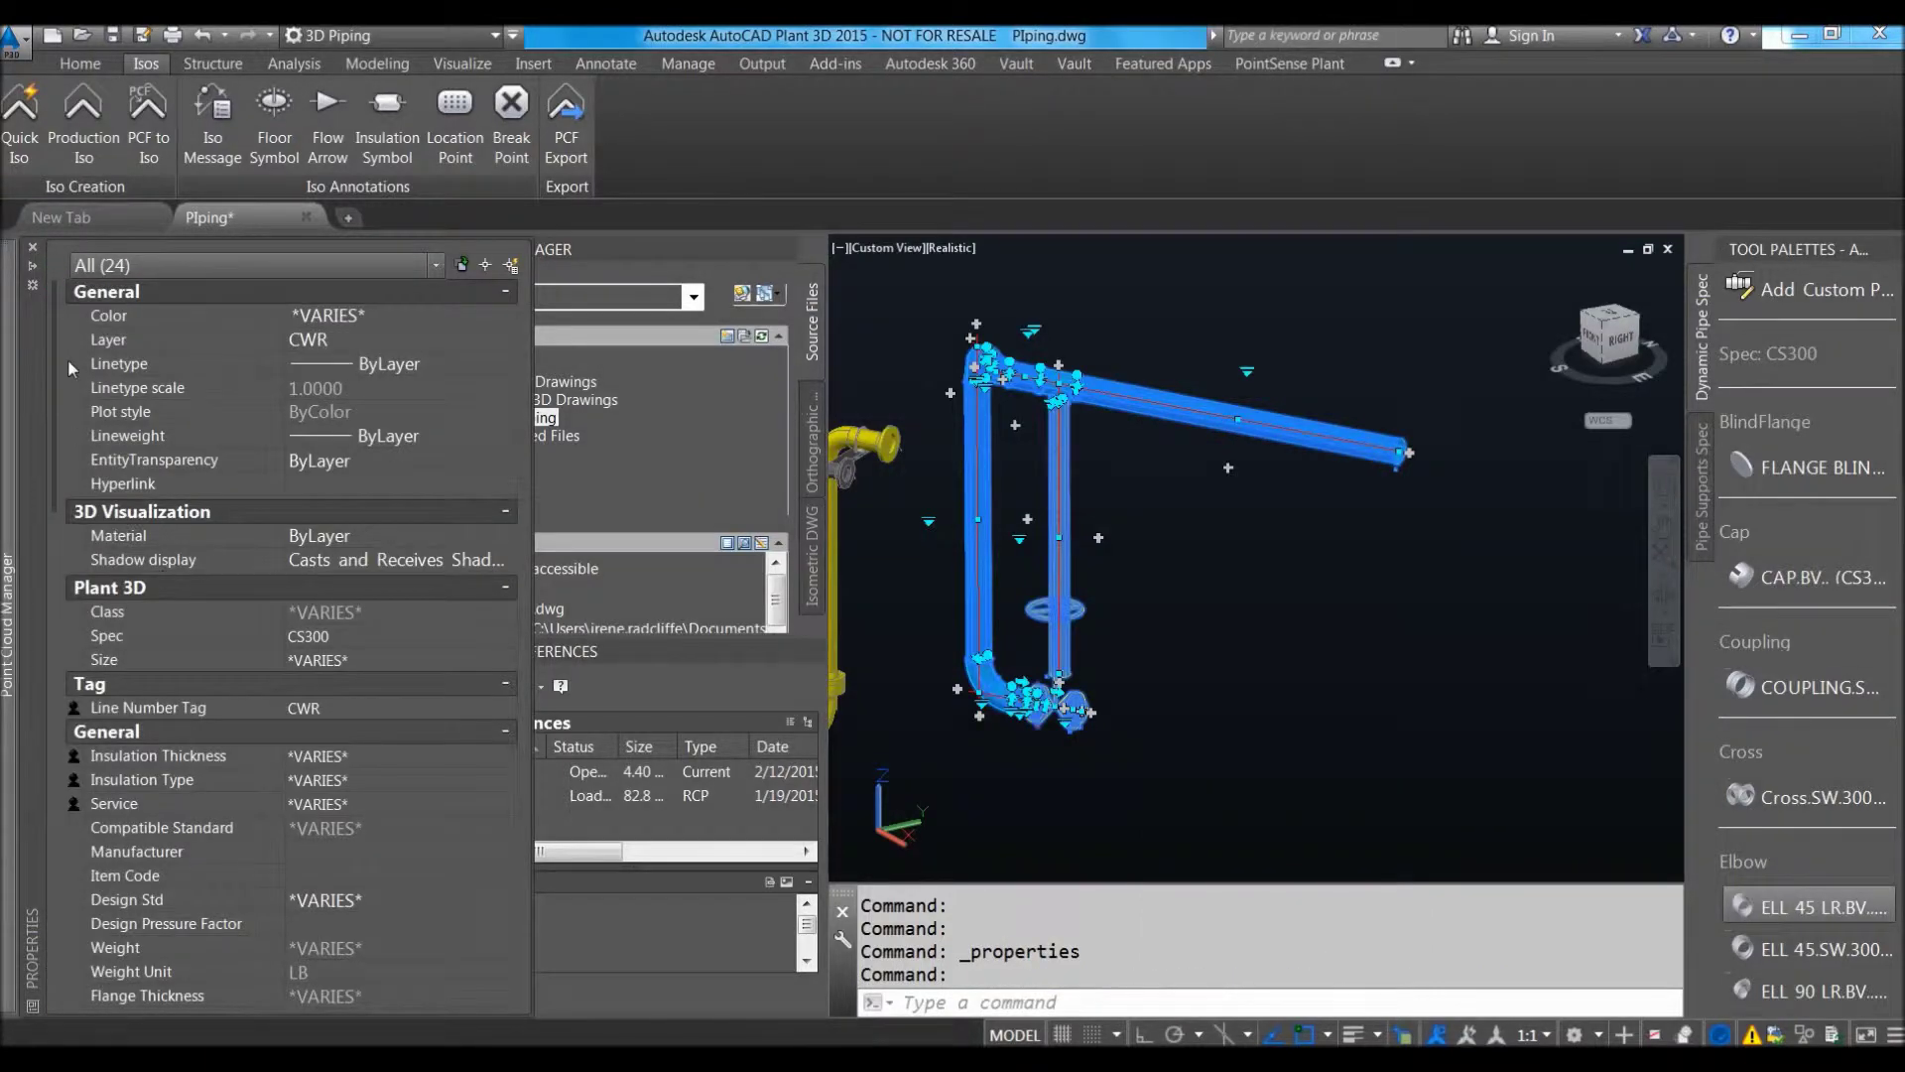
Set the Status of the selected pipe run to Existing, close its properties and deselect it.
{"action": "scroll", "coordinate": [70, 432], "scroll_direction": "down", "scroll_amount": 3}
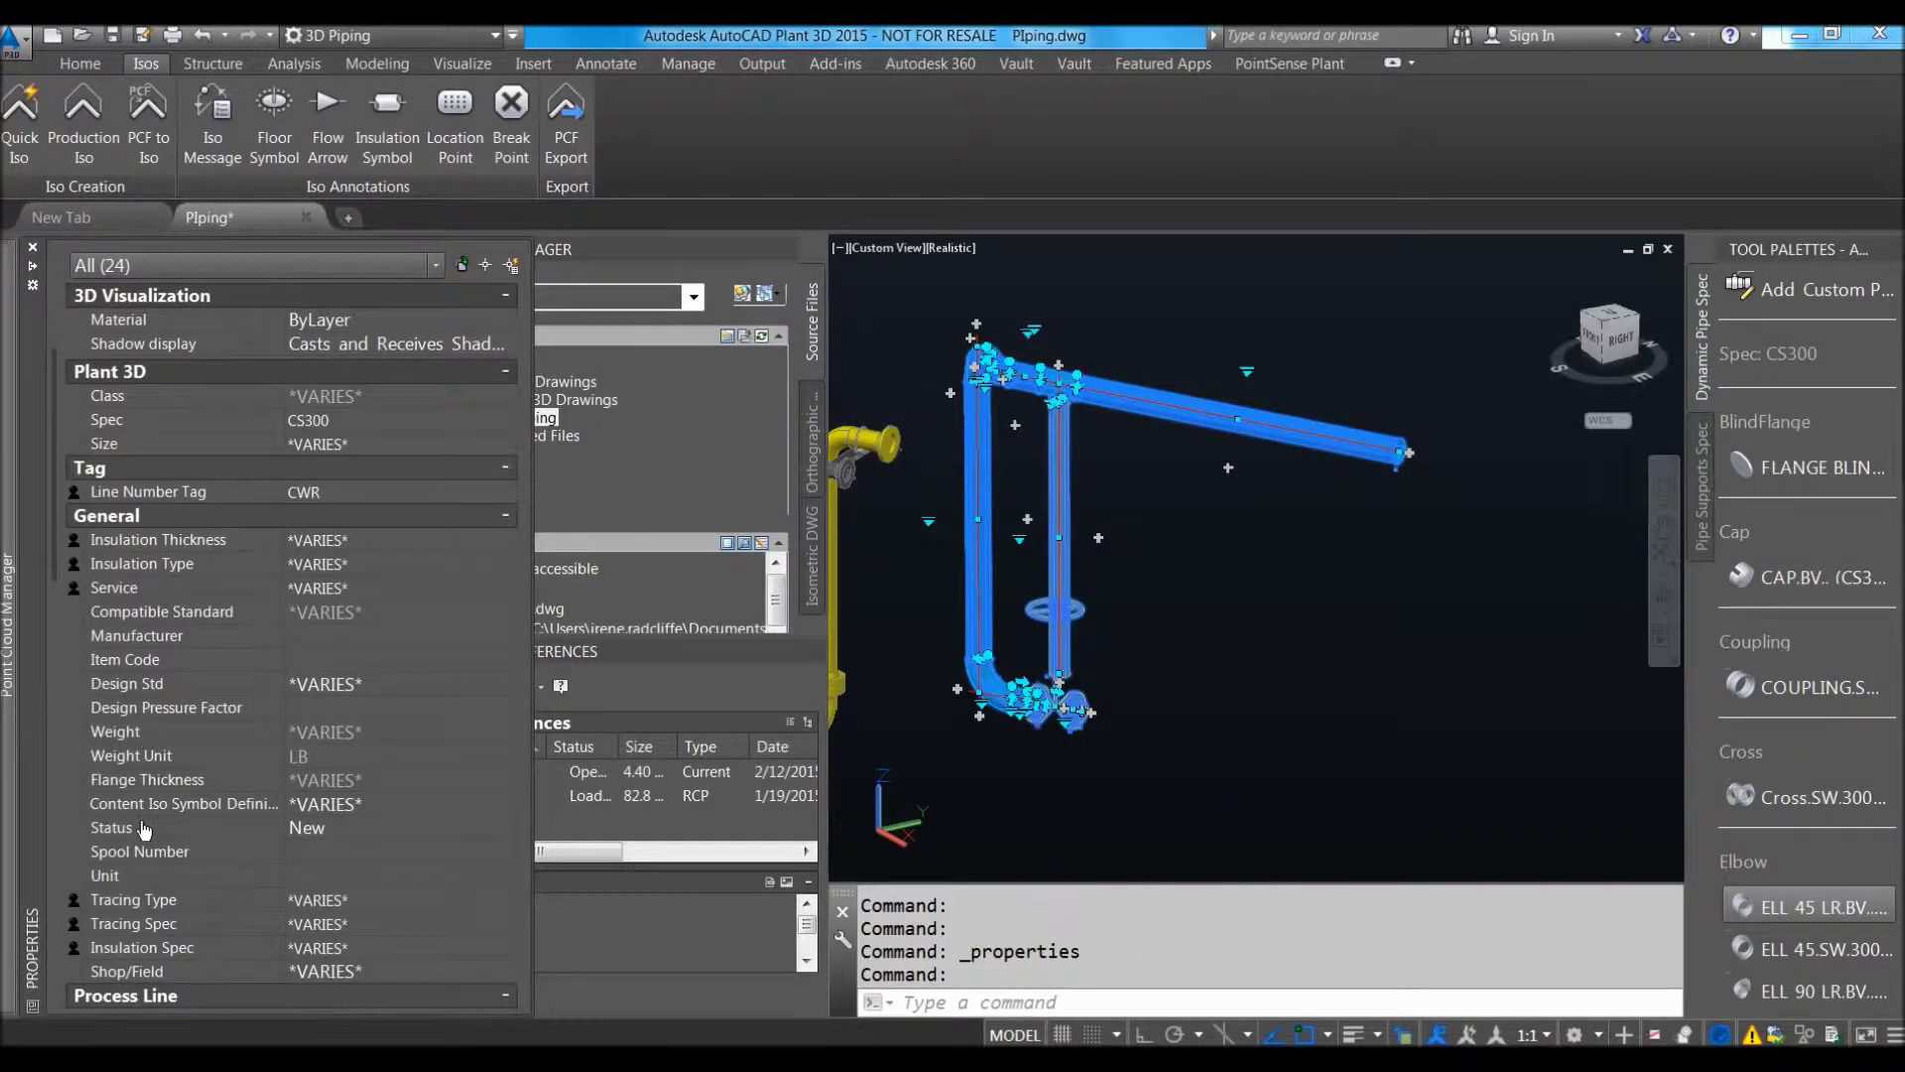
{"action": "left_click", "coordinate": [333, 828]}
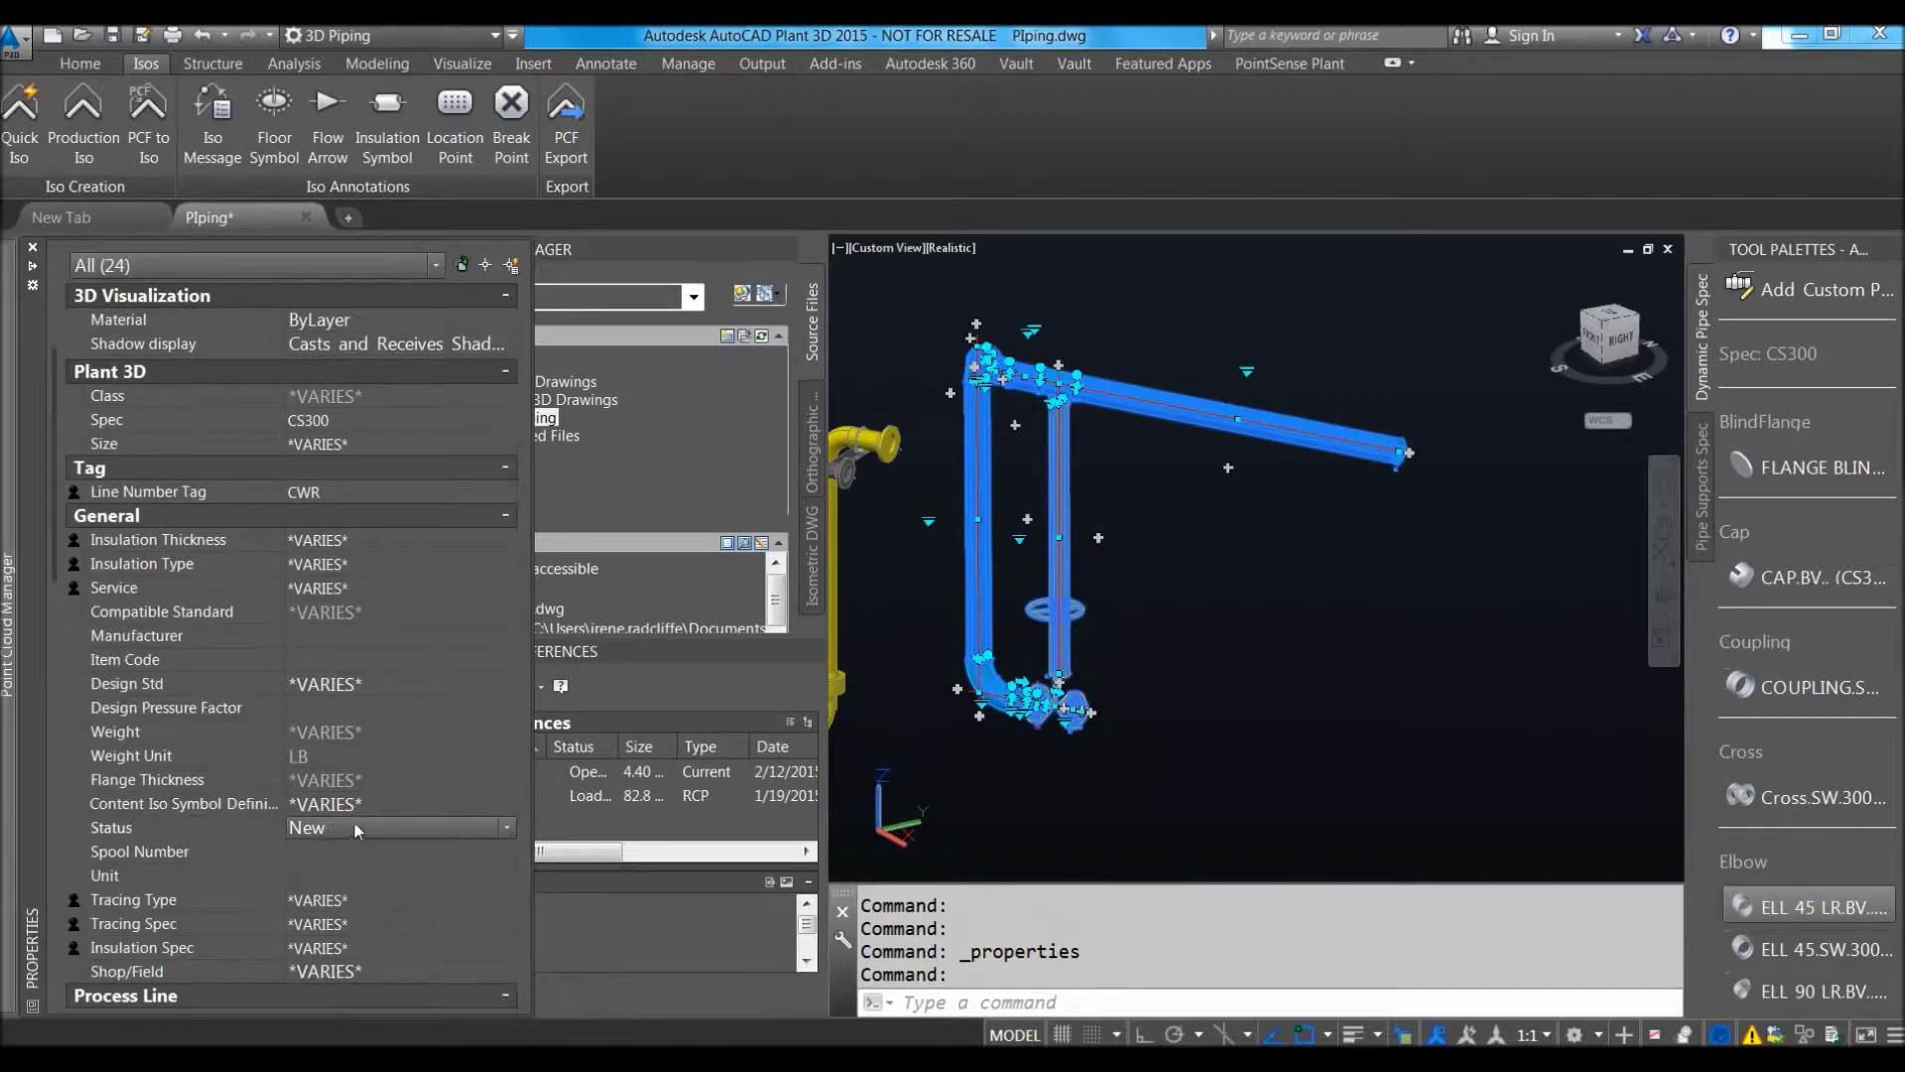
{"action": "left_click", "coordinate": [506, 829]}
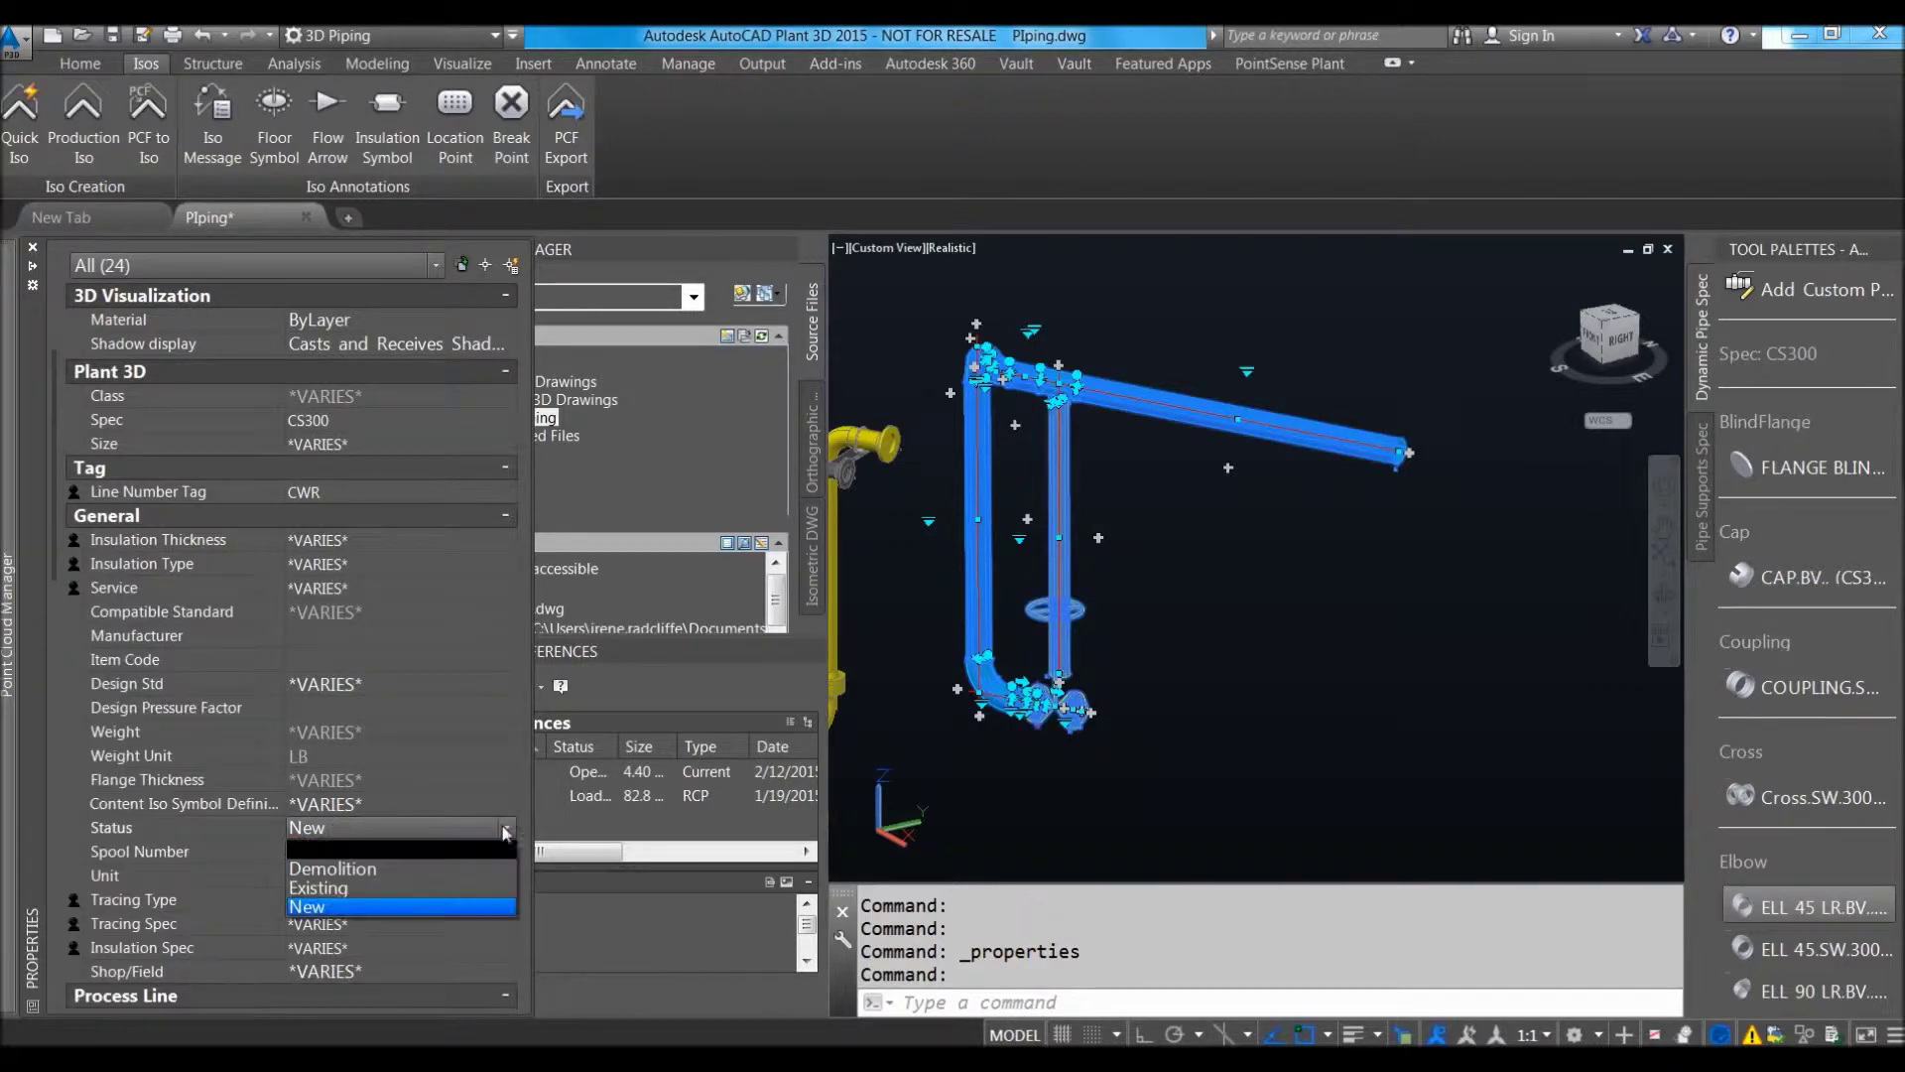
{"action": "left_click", "coordinate": [327, 878]}
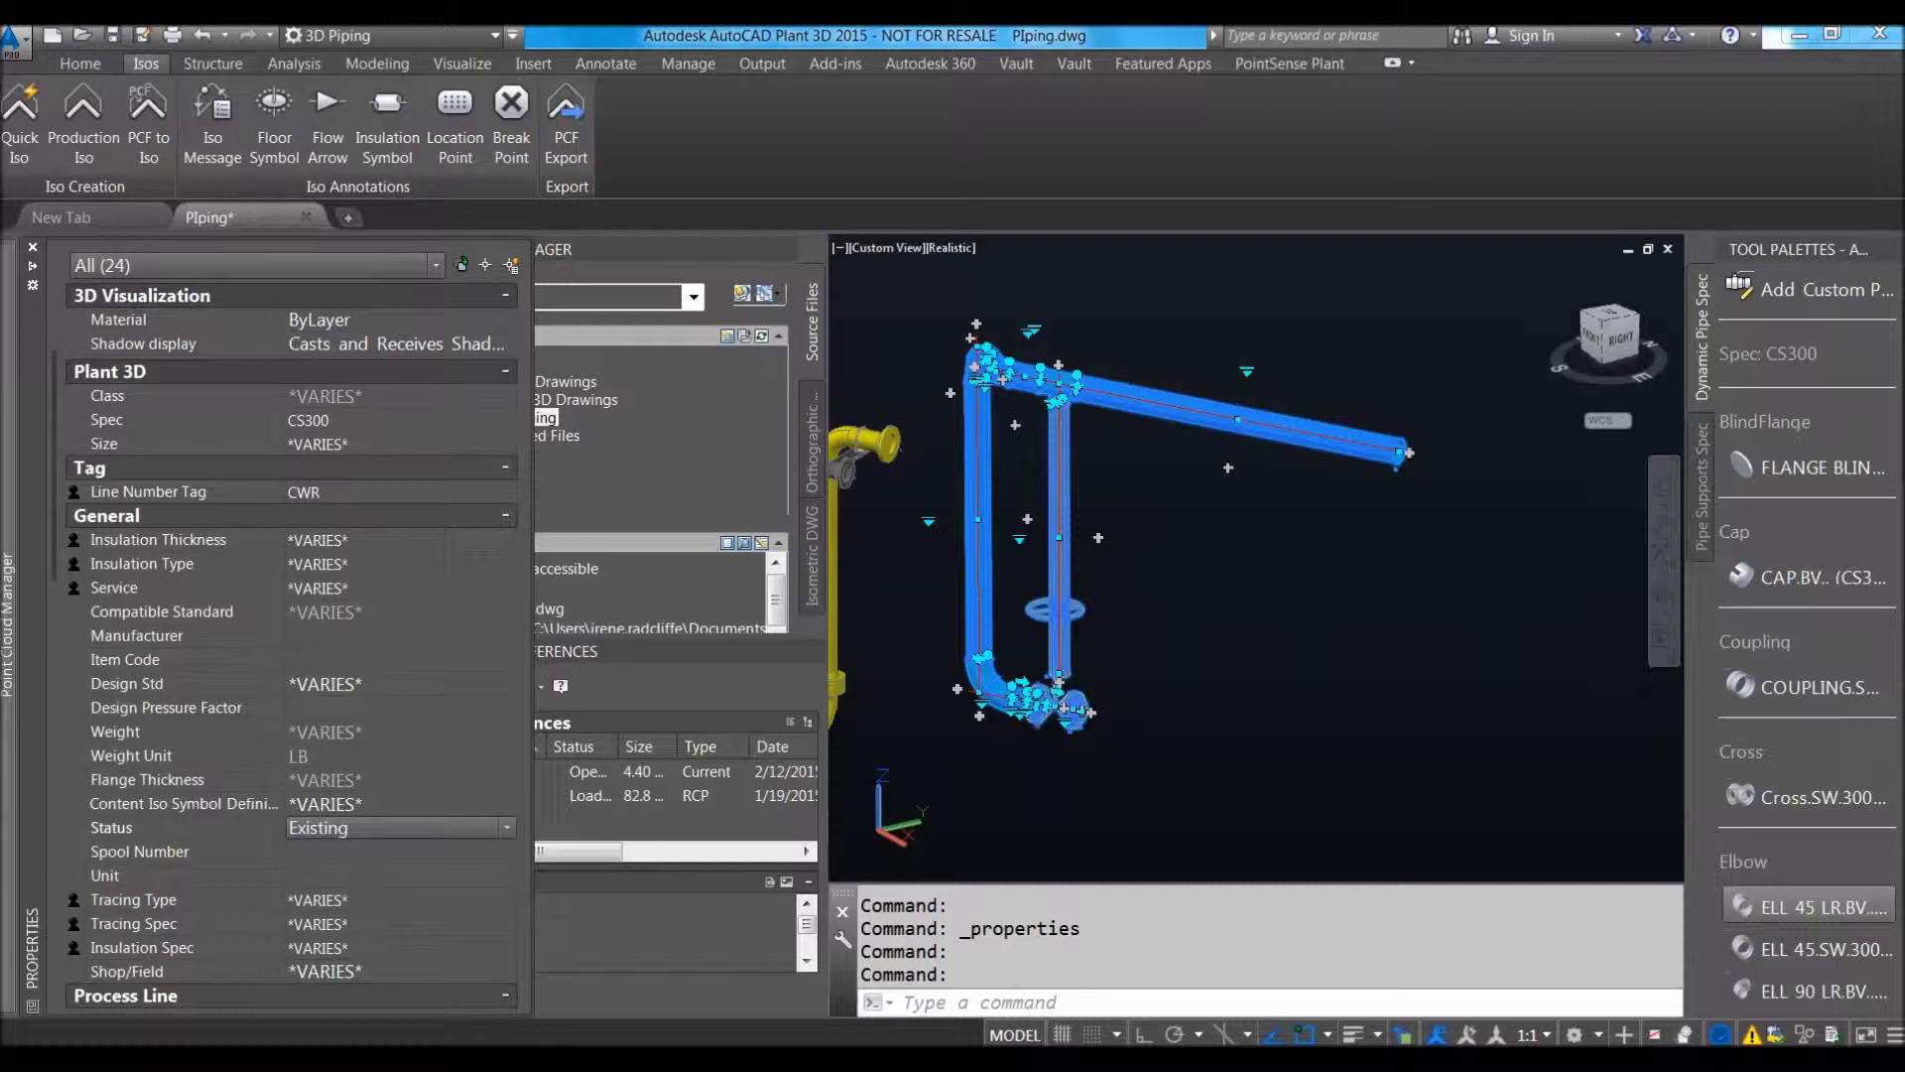
{"action": "left_click", "coordinate": [32, 248]}
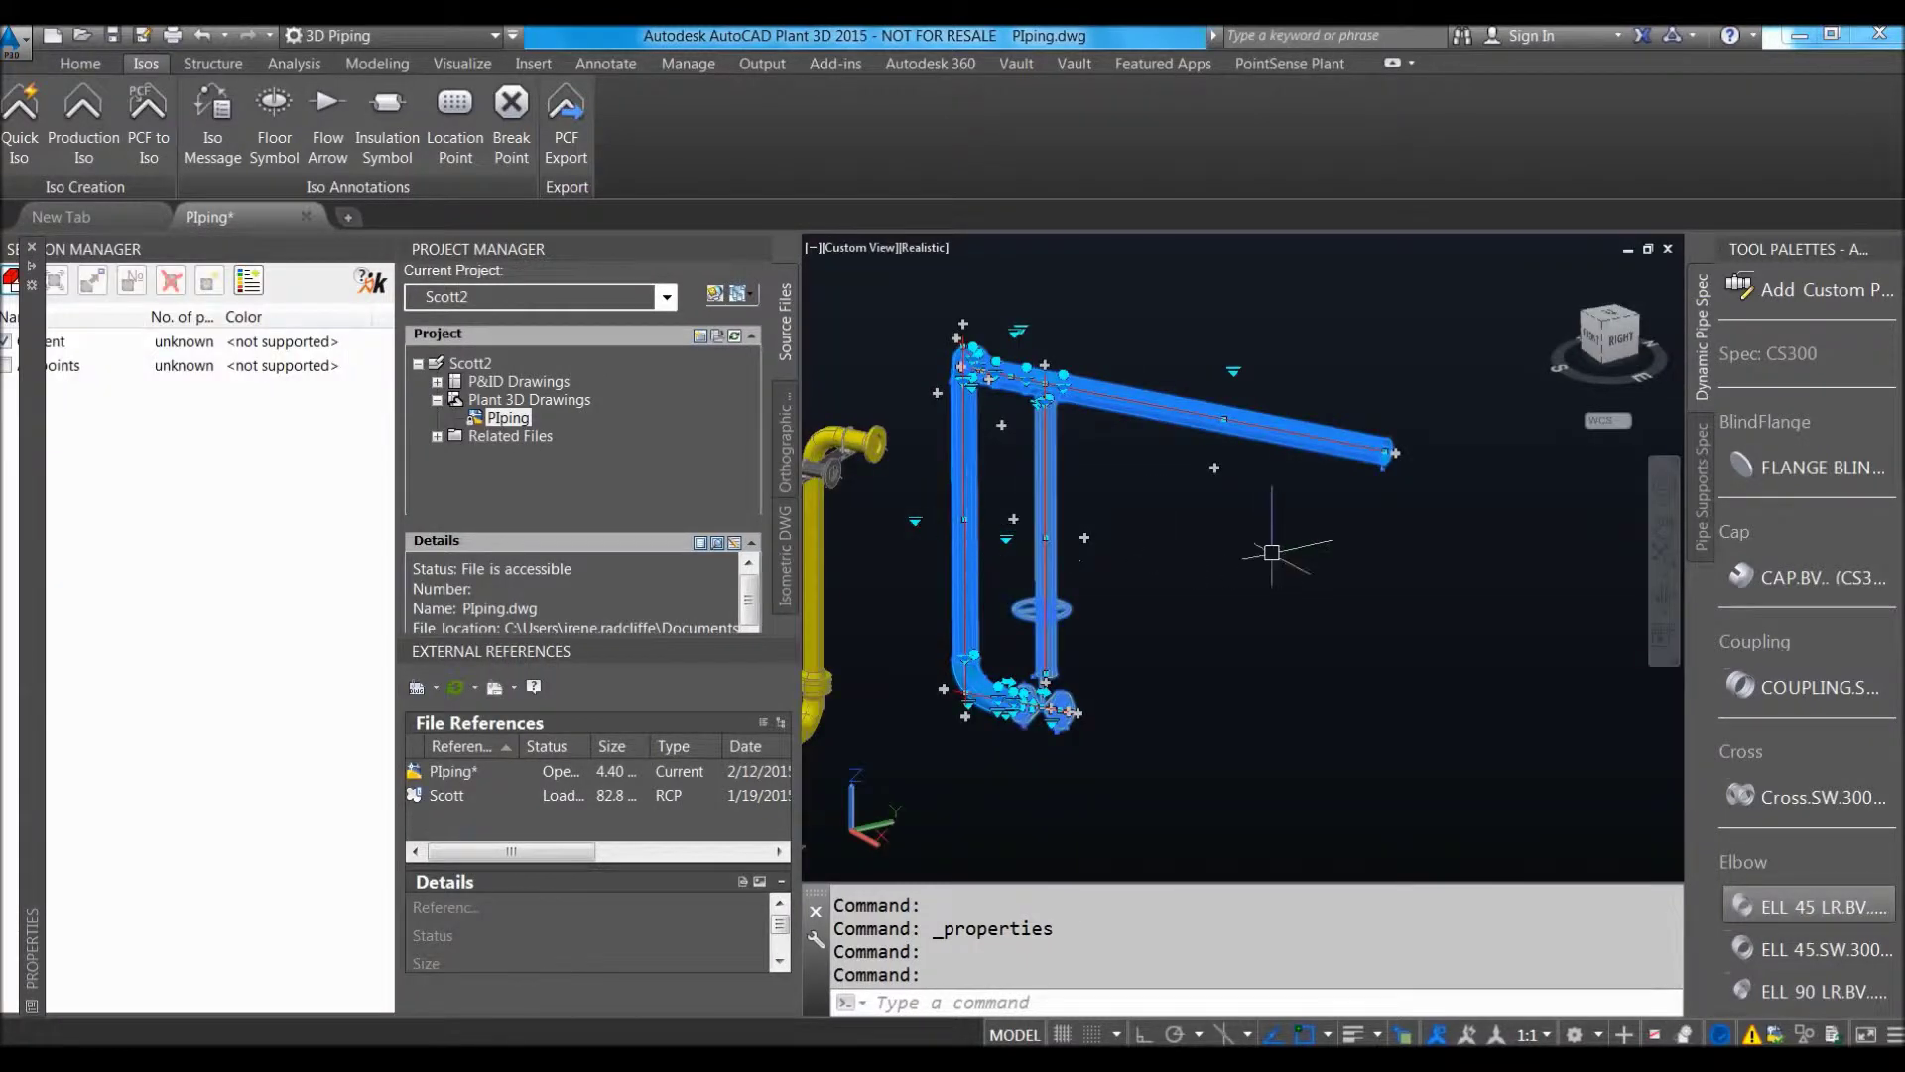
{"action": "key", "text": "Escape"}
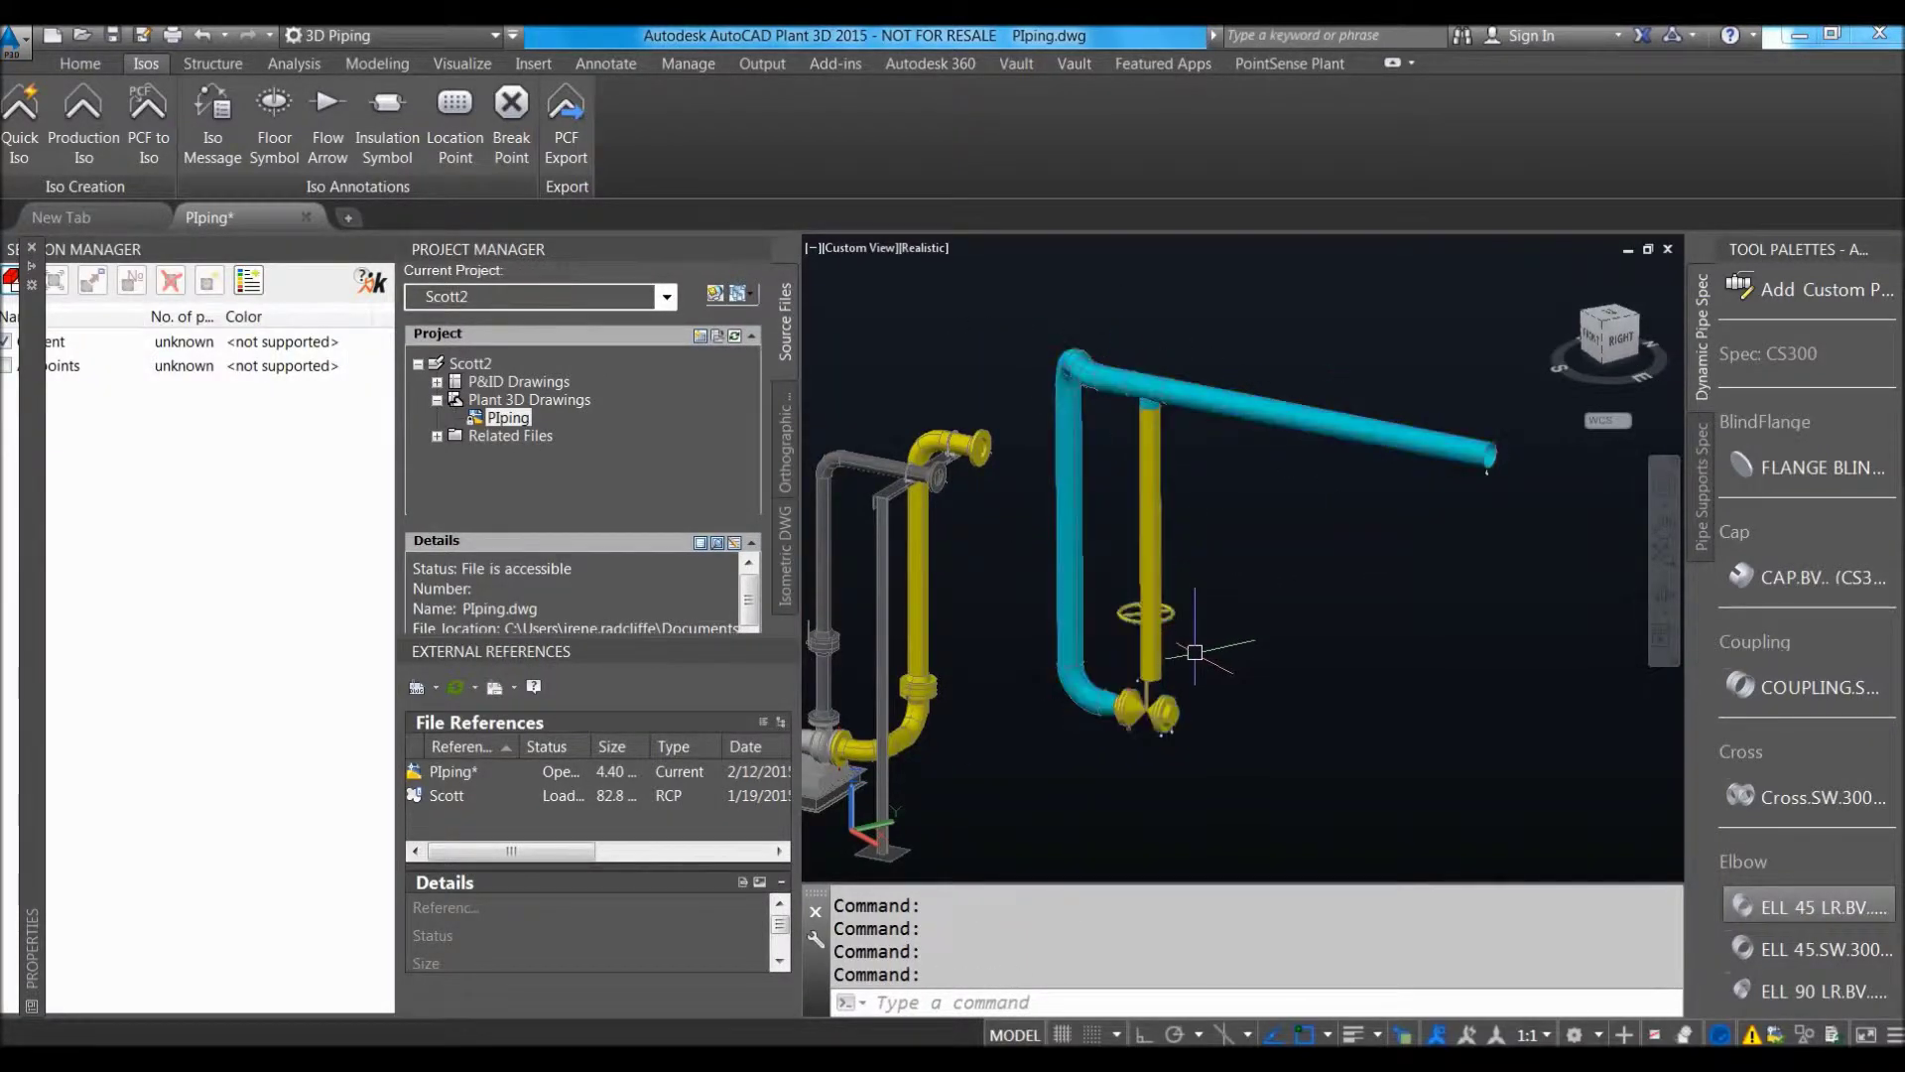
Close the Section Manager palette to enlarge the view of the pump piping and the existing run.
{"action": "scroll", "coordinate": [1231, 615], "scroll_direction": "down", "scroll_amount": 1}
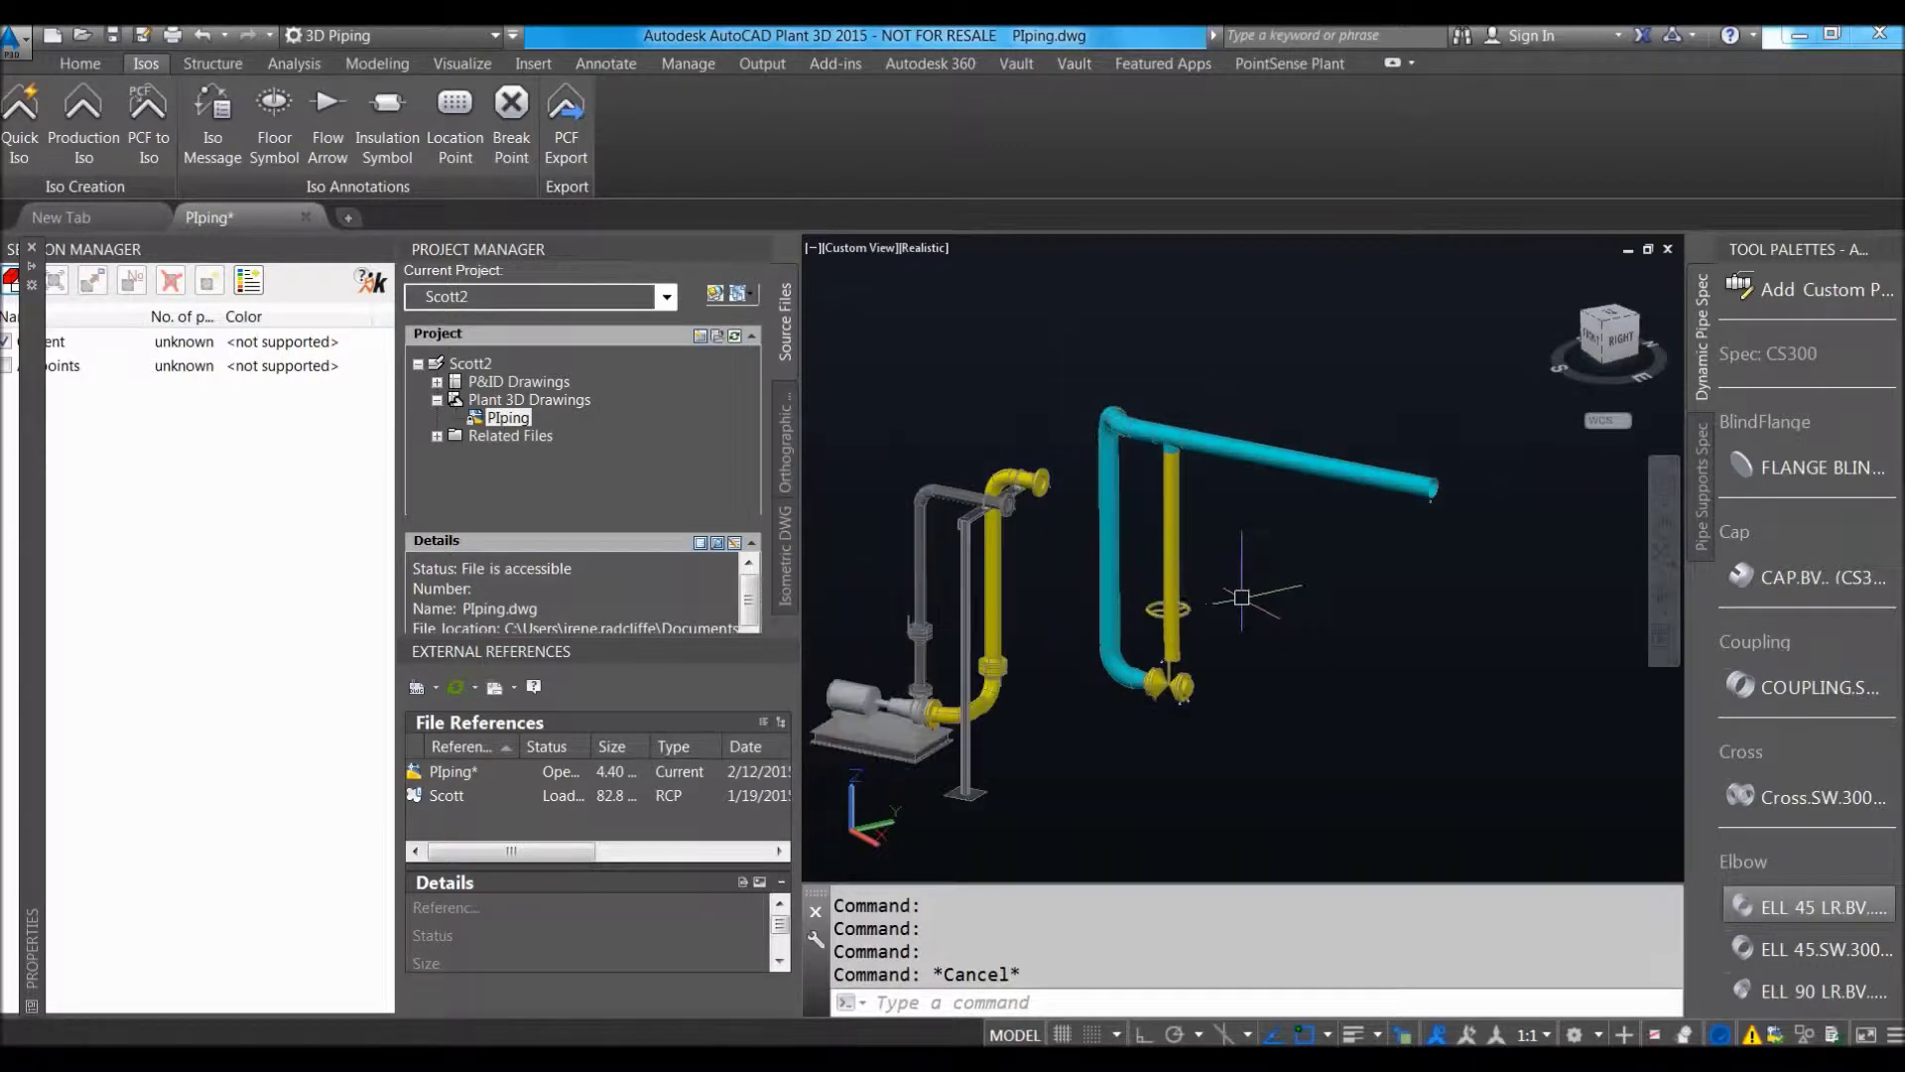
{"action": "scroll", "coordinate": [1038, 512], "scroll_direction": "up", "scroll_amount": 2}
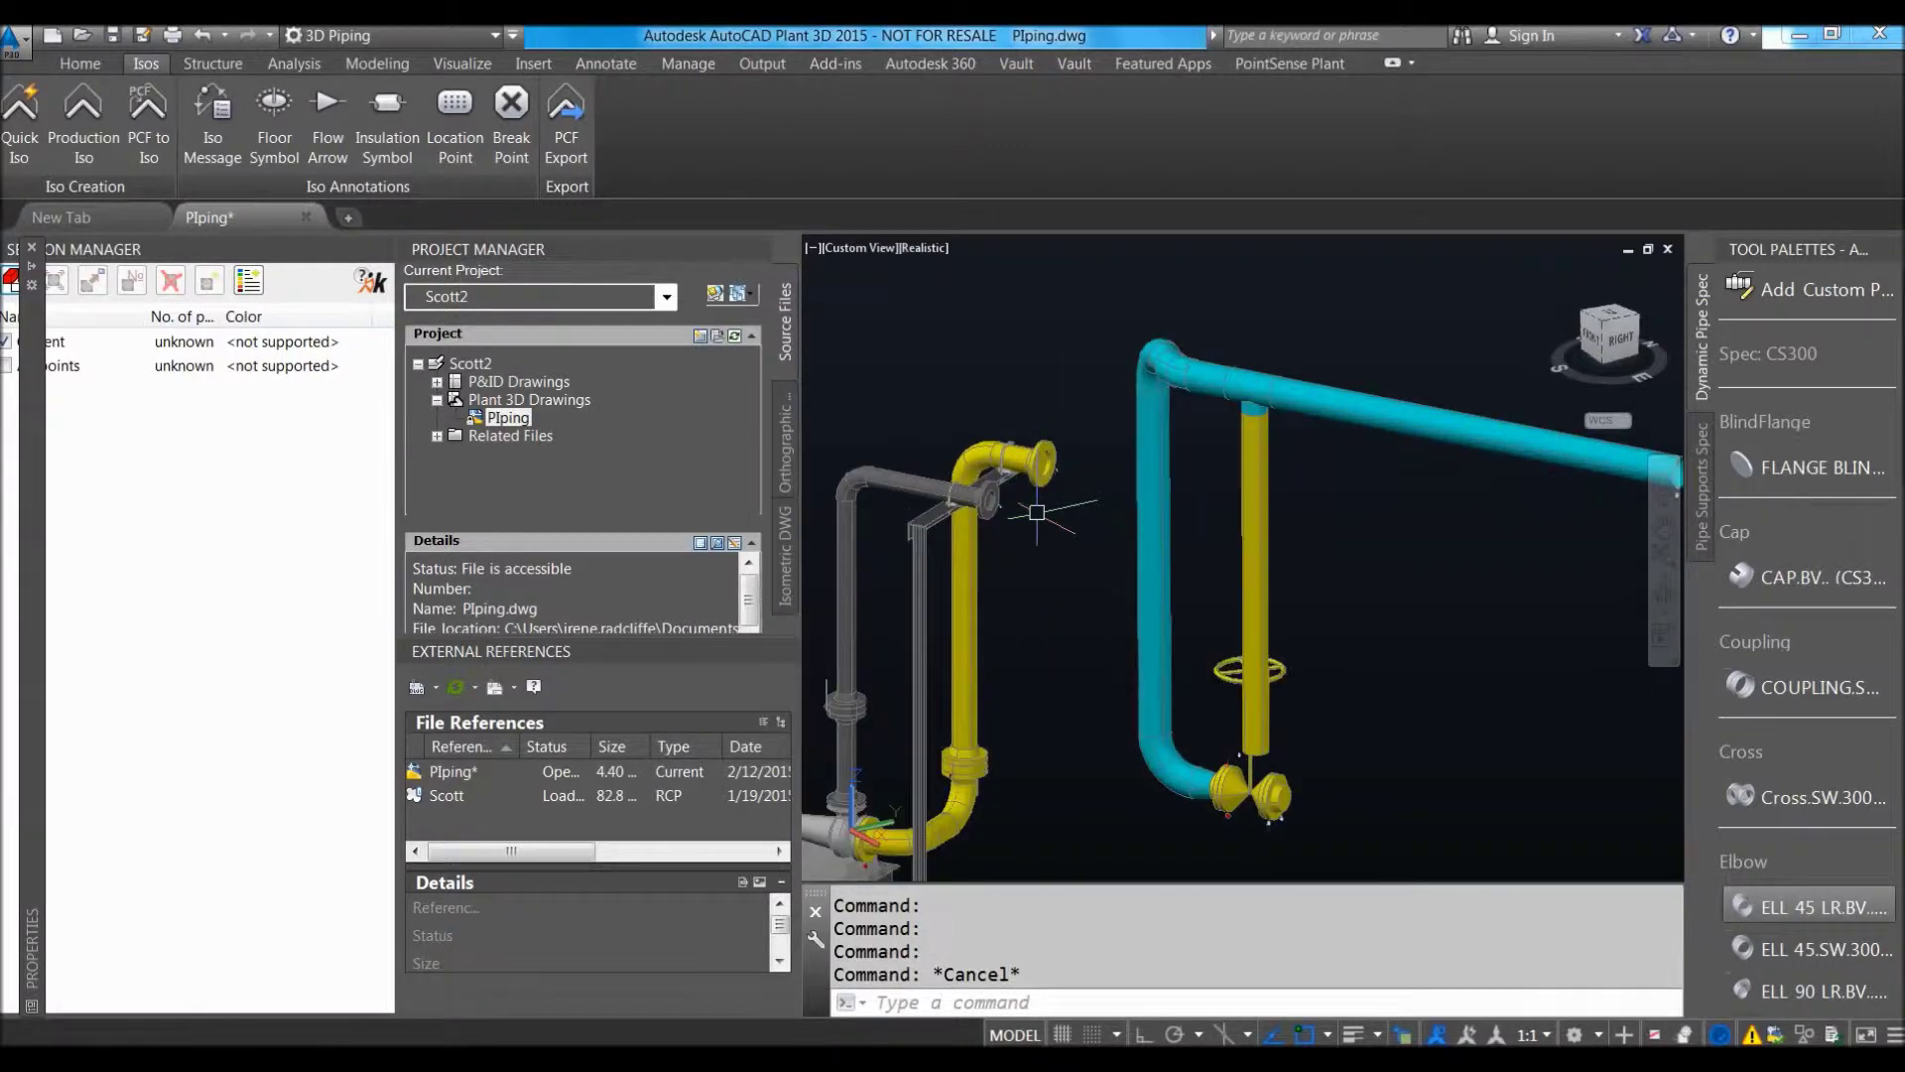
{"action": "scroll", "coordinate": [1037, 512], "scroll_direction": "up", "scroll_amount": 1}
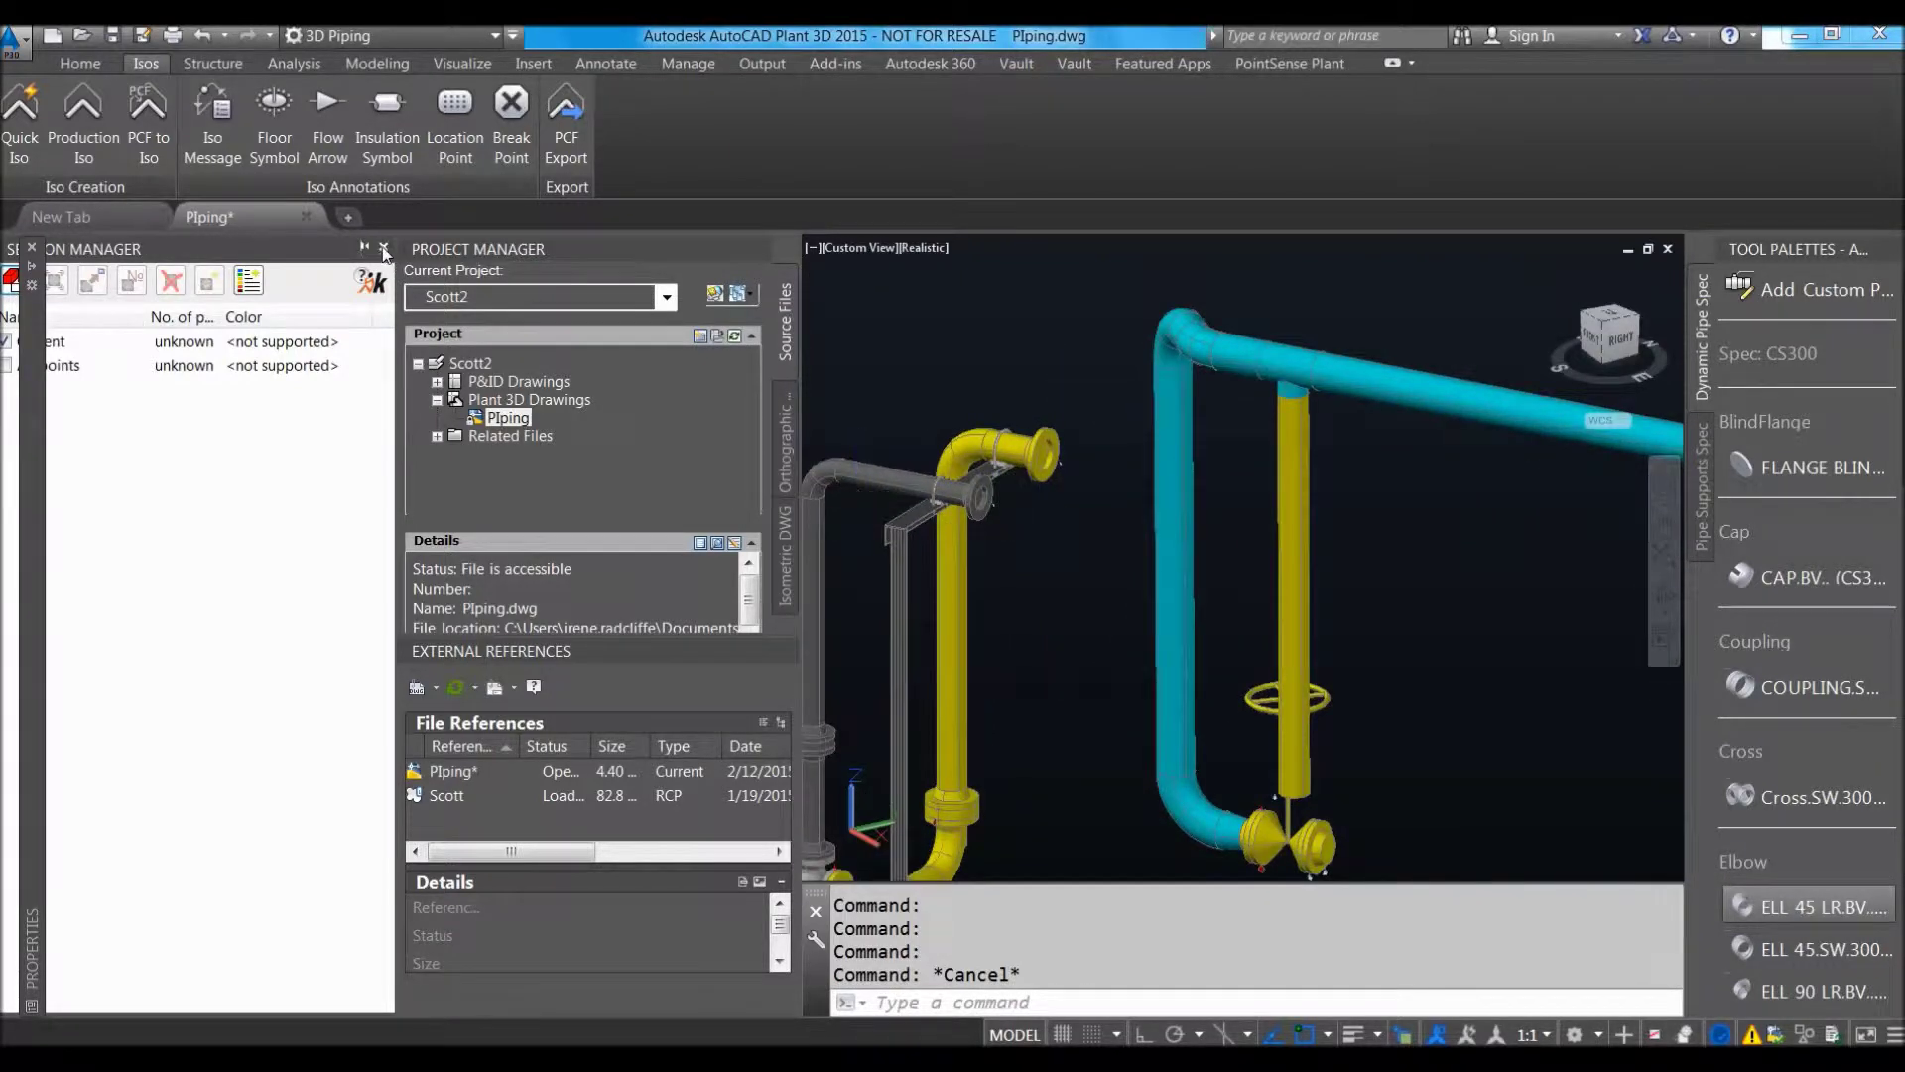
{"action": "left_click", "coordinate": [383, 248]}
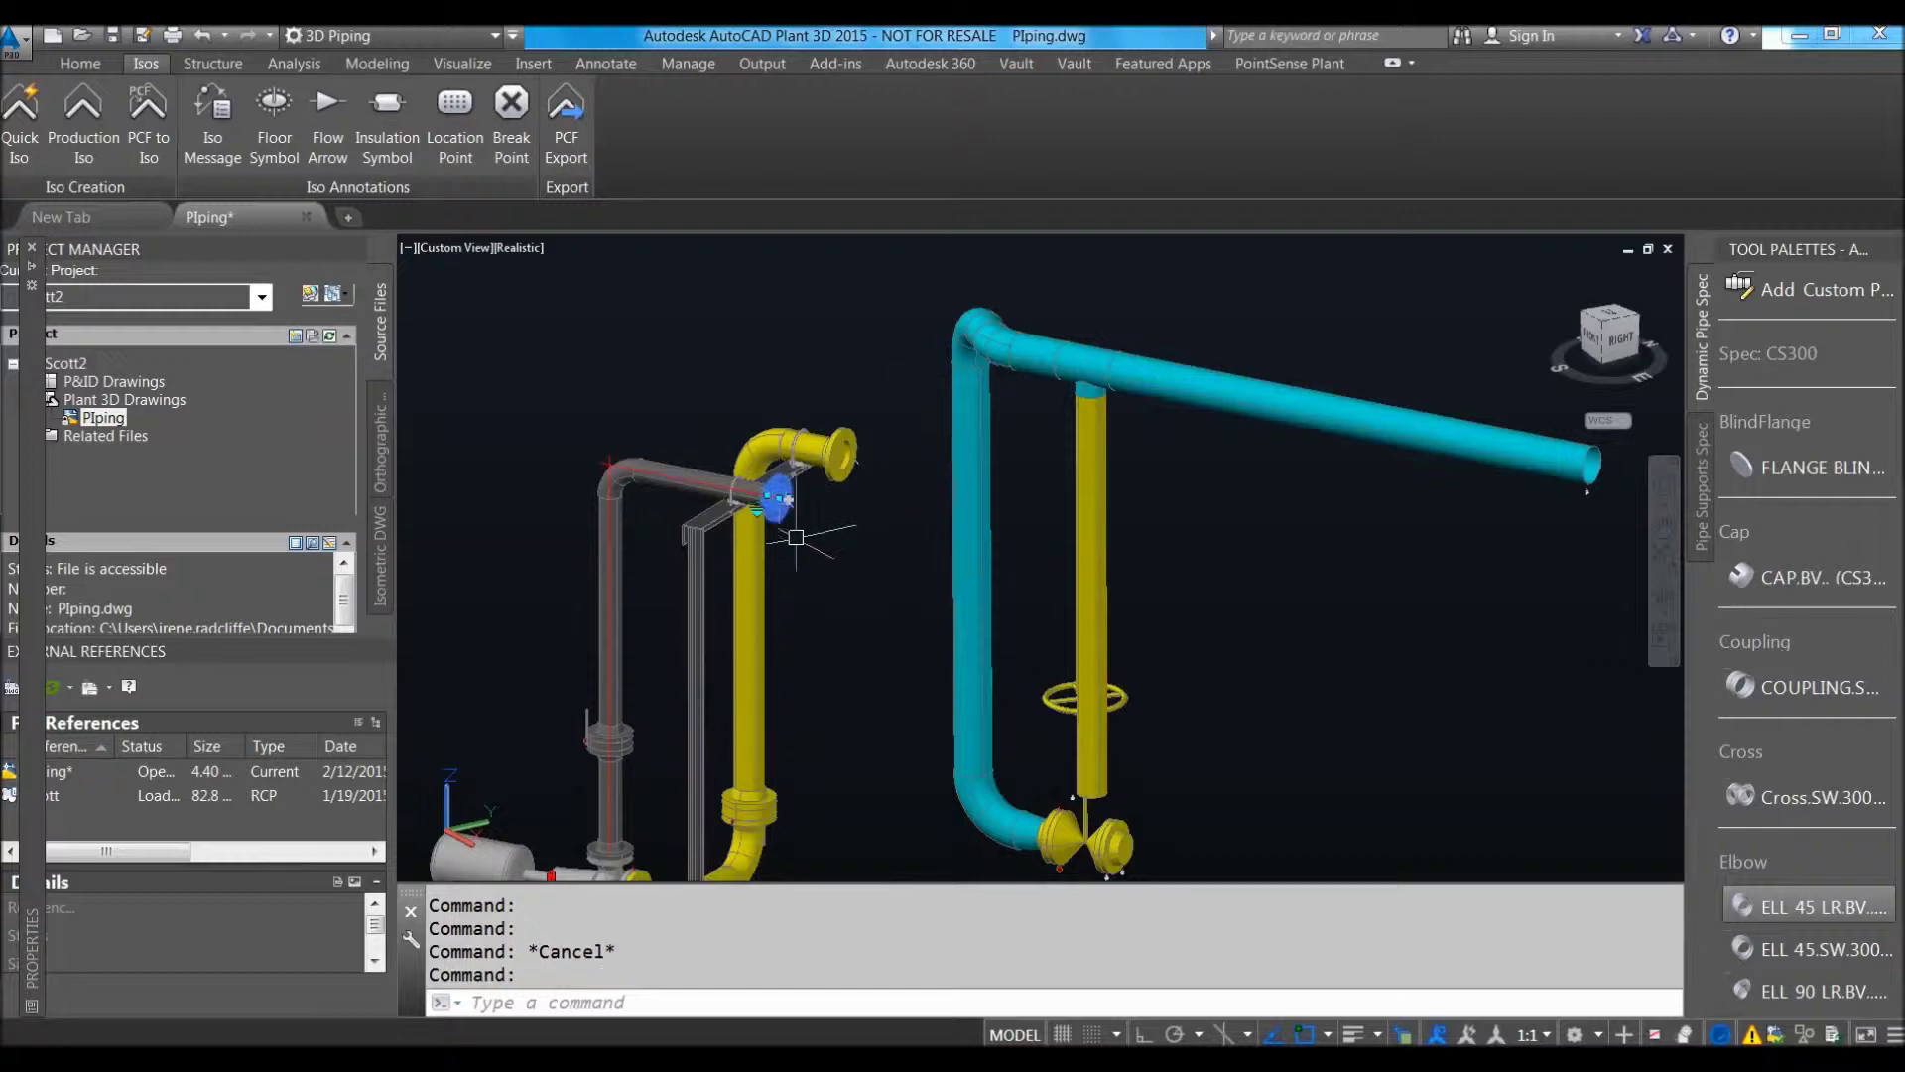
Route pipe from the grey pump line's end flange into the existing cyan header, allowing cutback elbows and accepting the third routing solution.
{"action": "left_click", "coordinate": [782, 499]}
{"action": "middle_click_drag", "start_coordinate": [1089, 616], "coordinate": [1037, 625]}
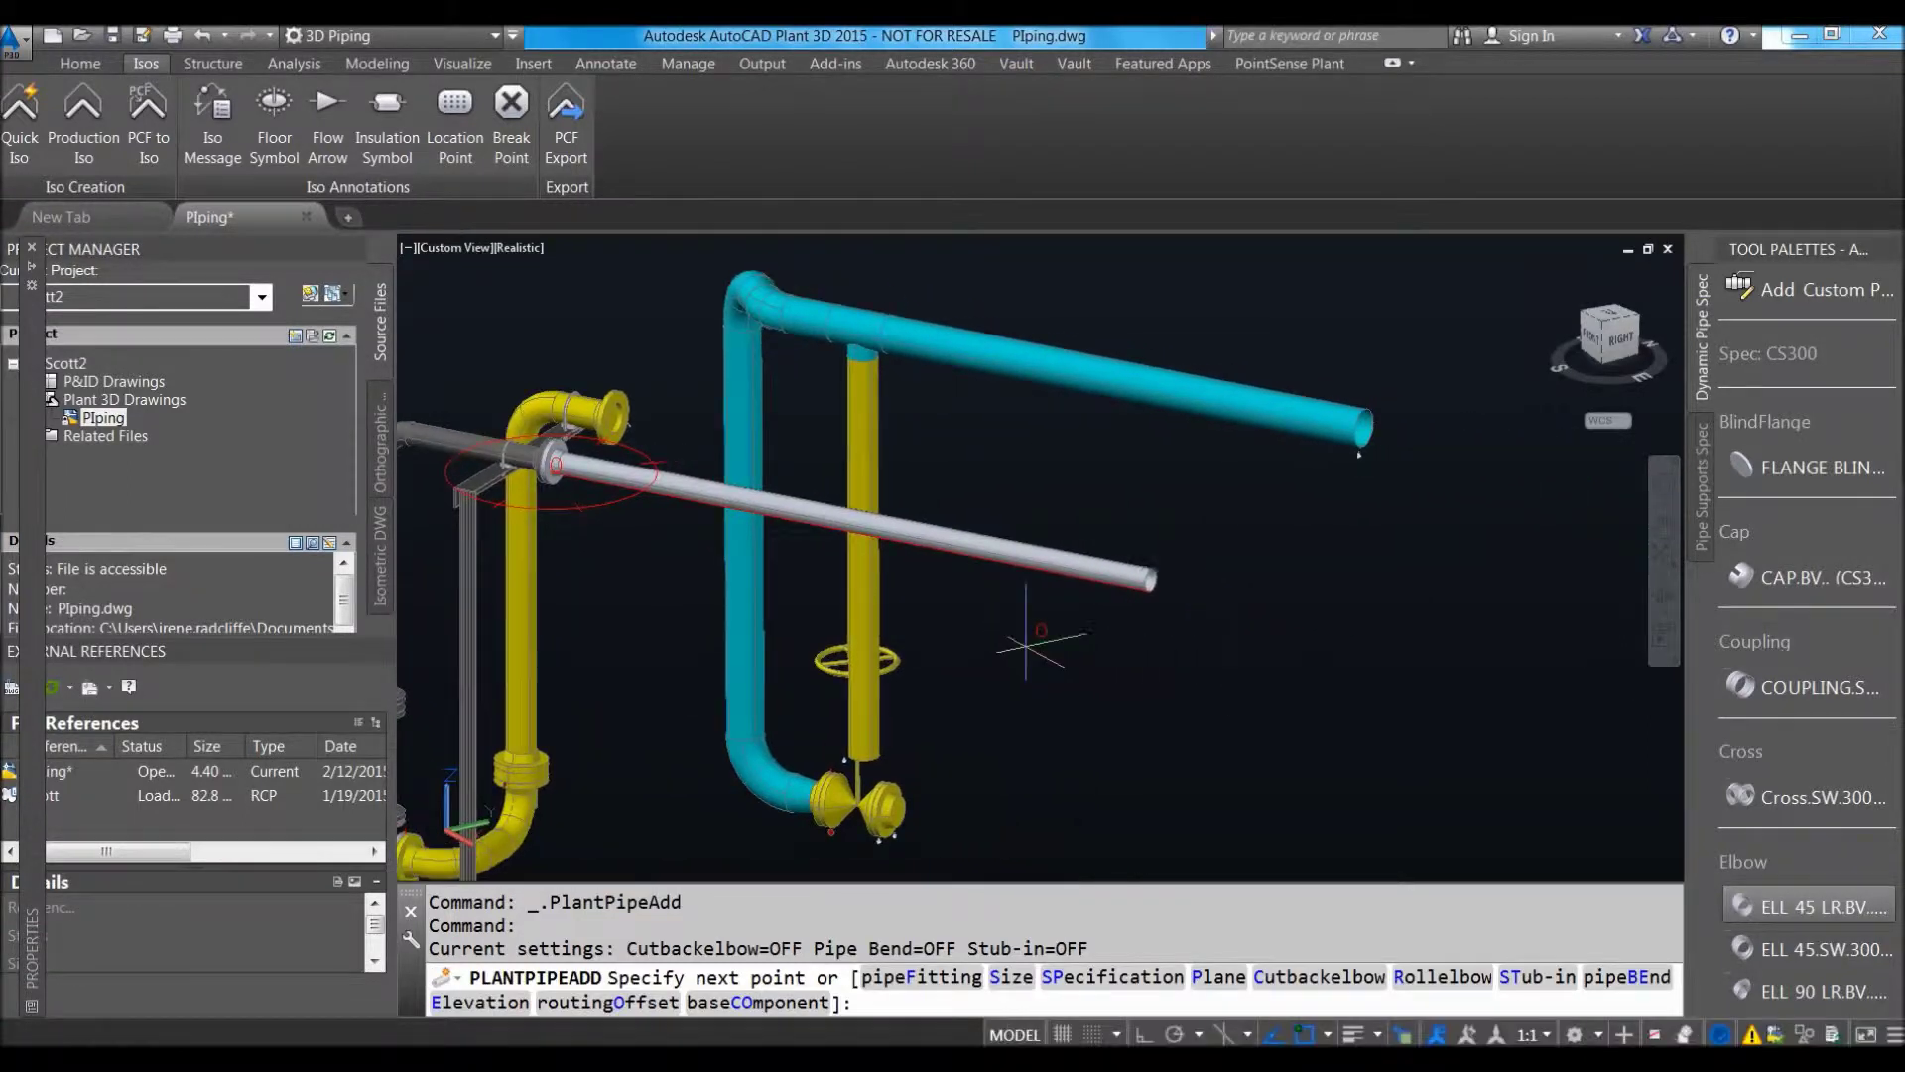
{"action": "left_click", "coordinate": [1178, 390]}
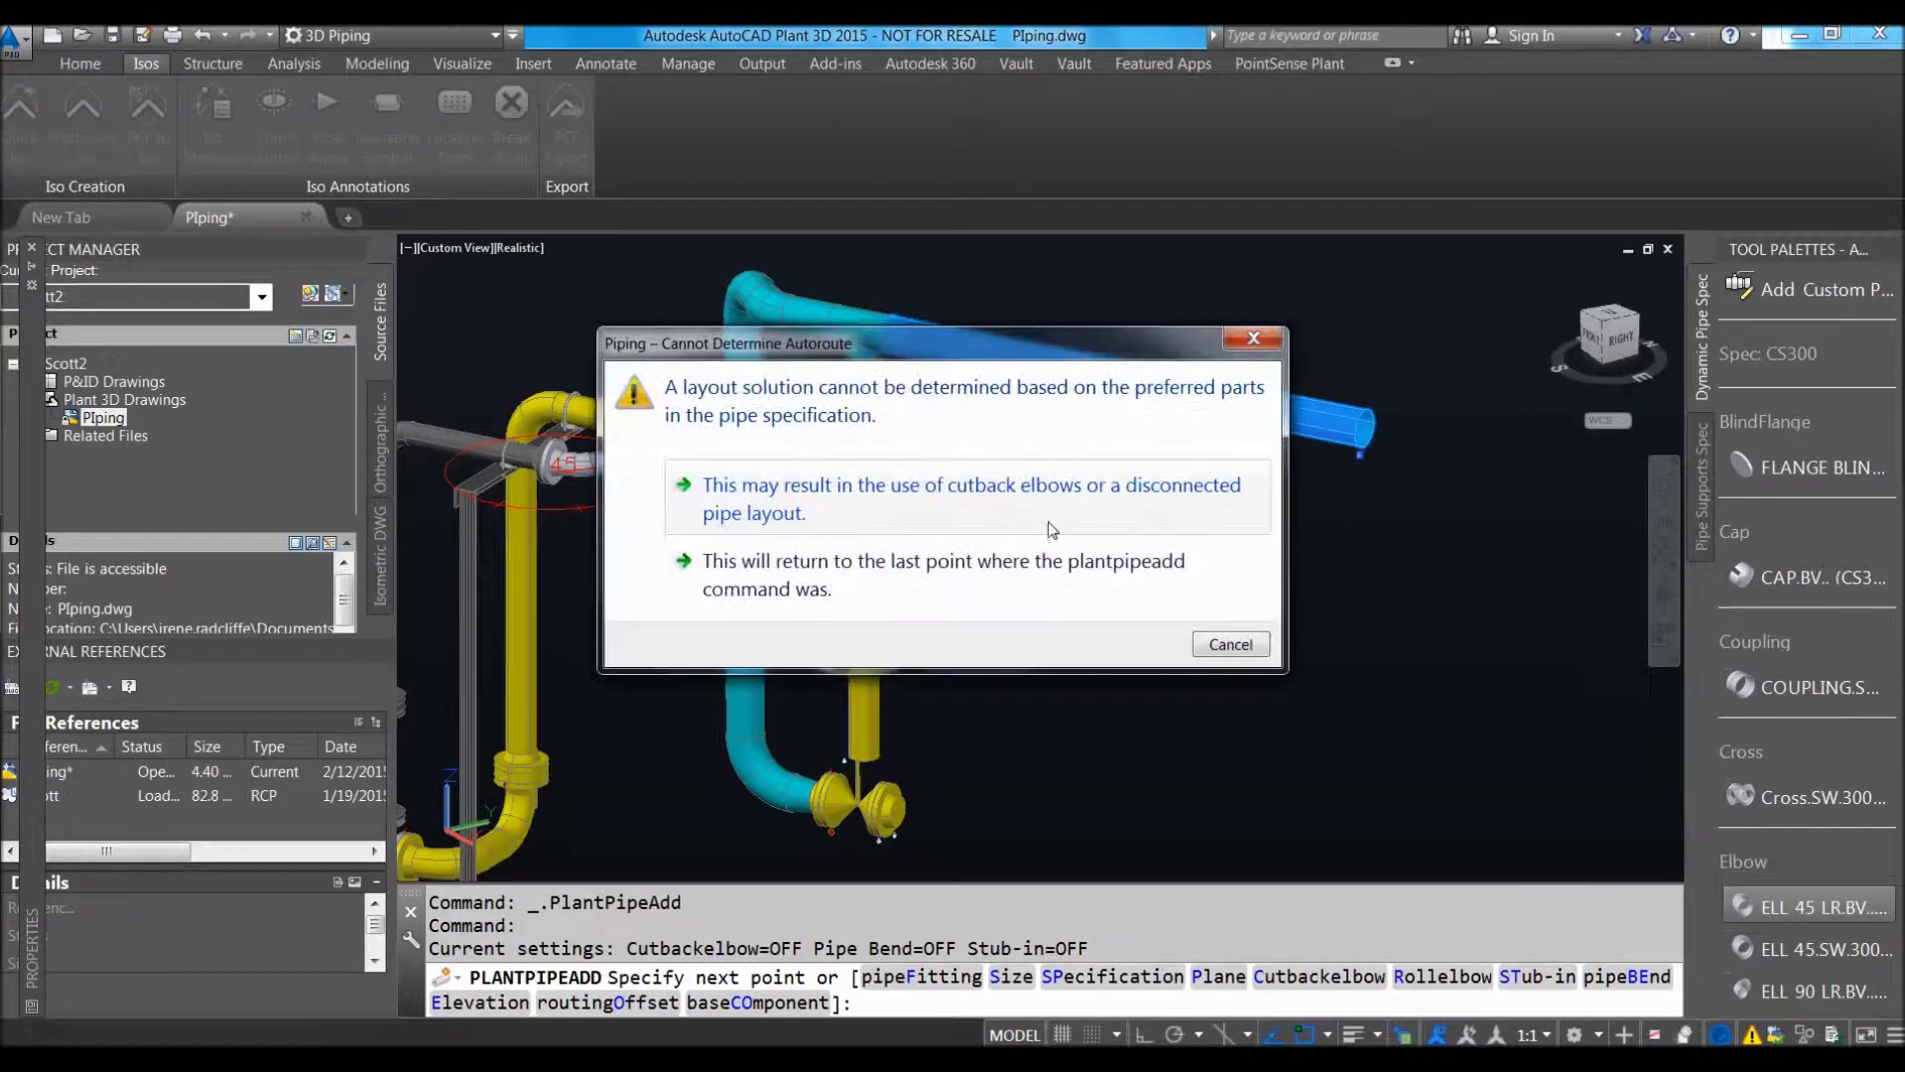
{"action": "left_click", "coordinate": [933, 492]}
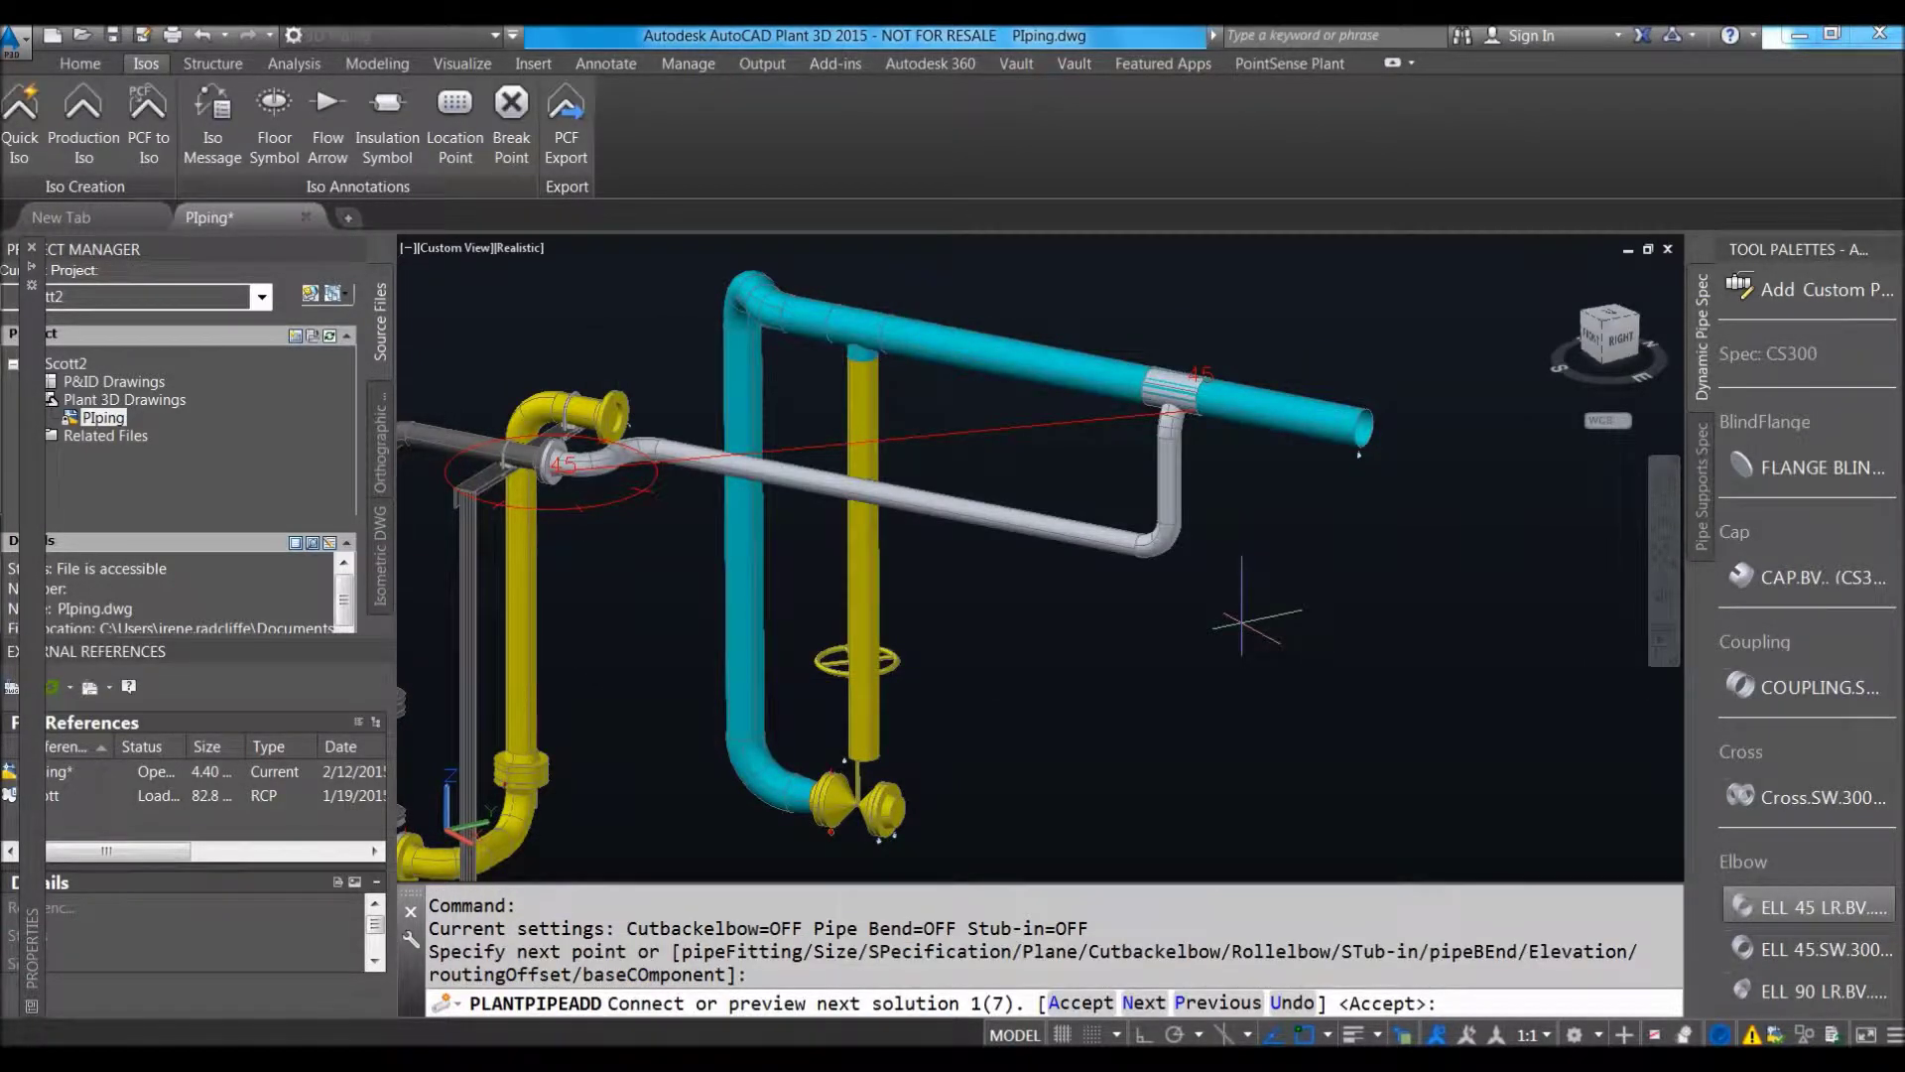
{"action": "type", "text": "n"}
{"action": "key", "text": "Return"}
{"action": "type", "text": "n"}
{"action": "key", "text": "Return"}
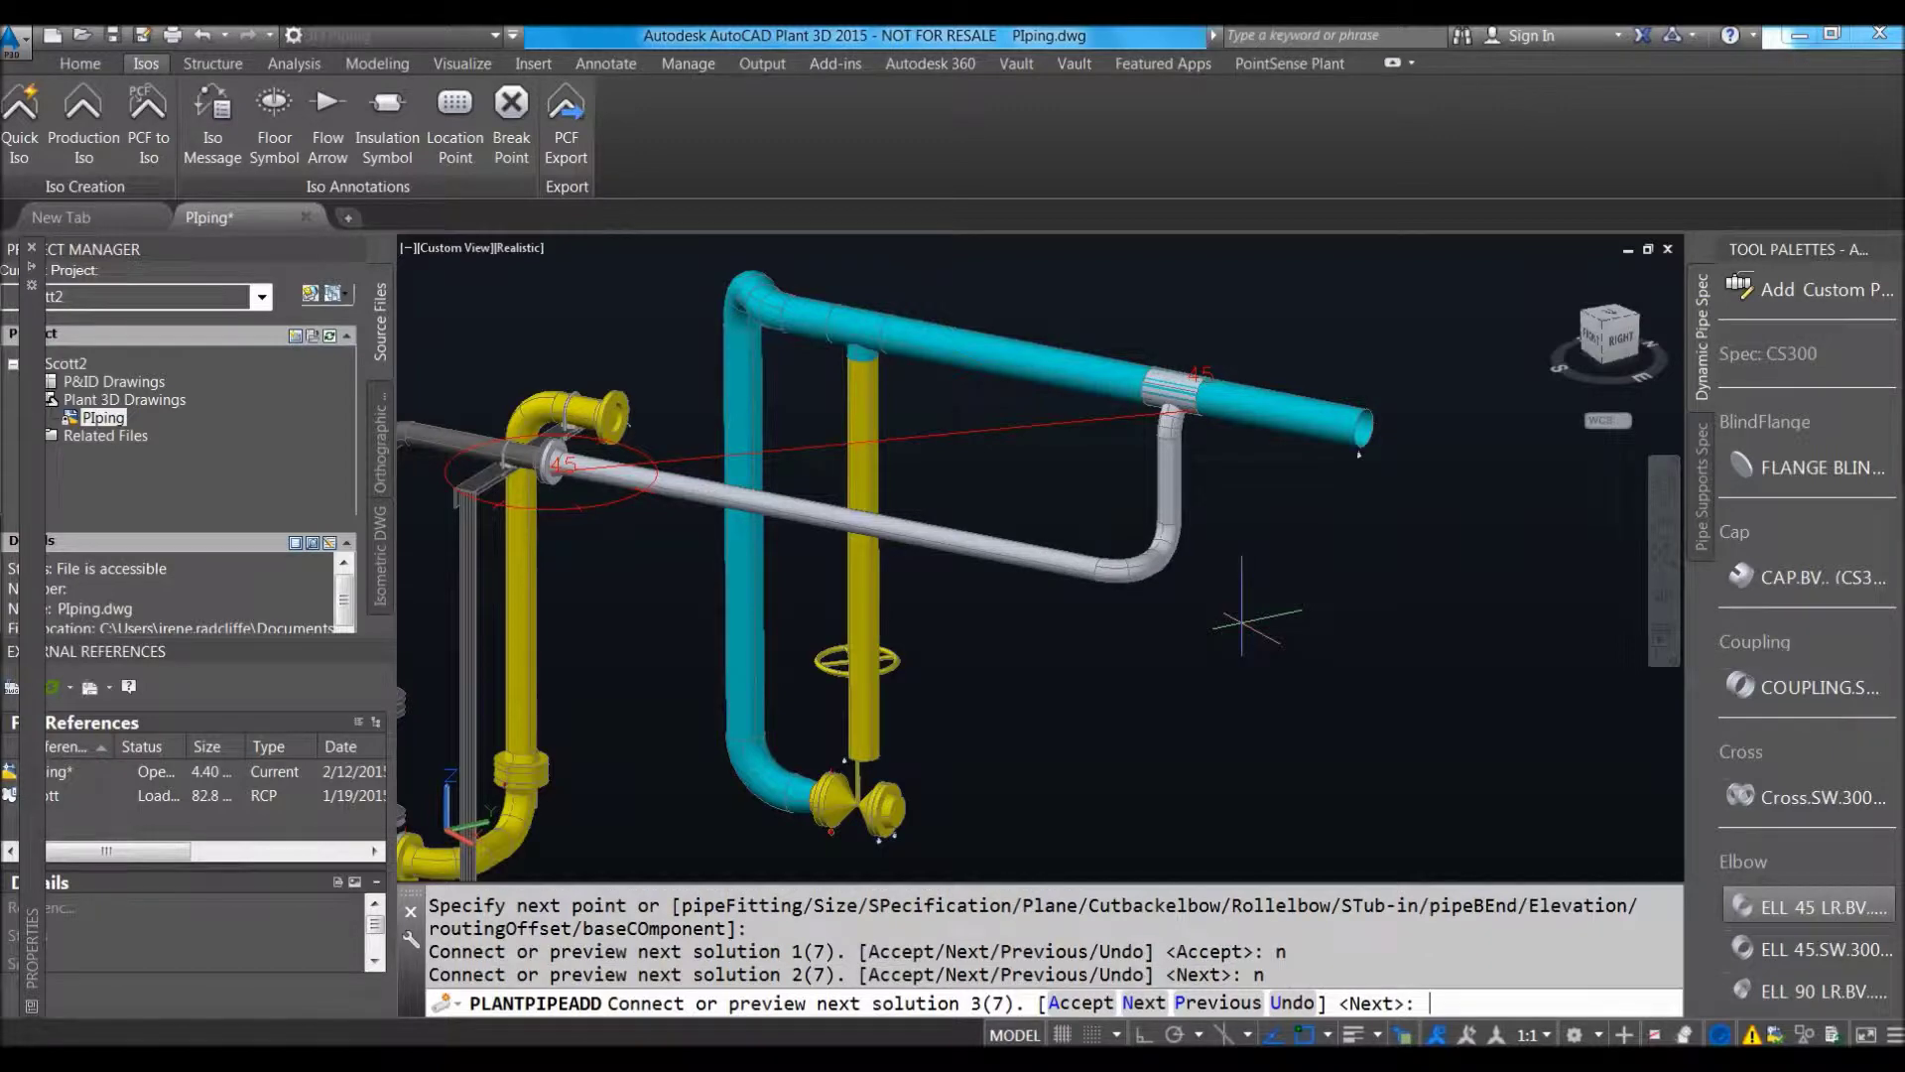
{"action": "type", "text": "a"}
{"action": "key", "text": "Return"}
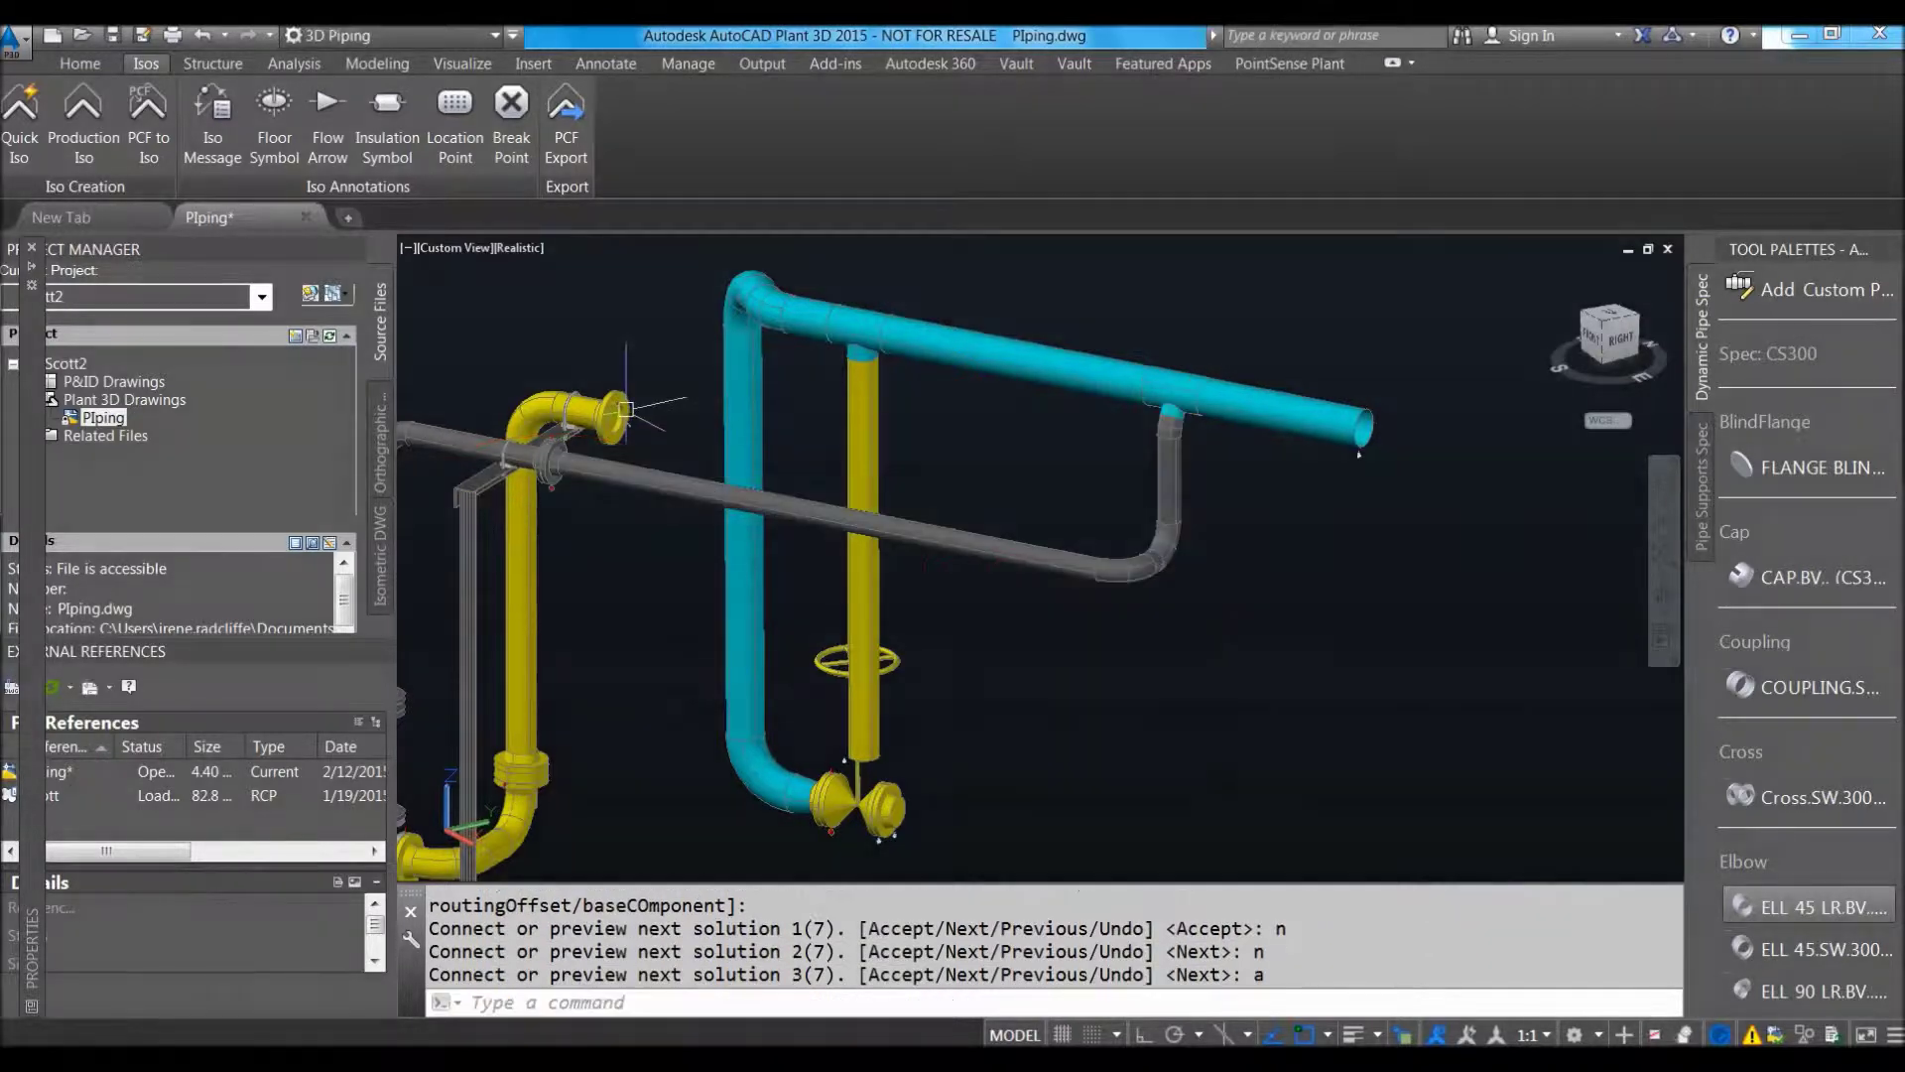
Extend the yellow pump line straight from its open end flange to beyond the open end of the existing cyan header.
{"action": "left_click", "coordinate": [627, 420]}
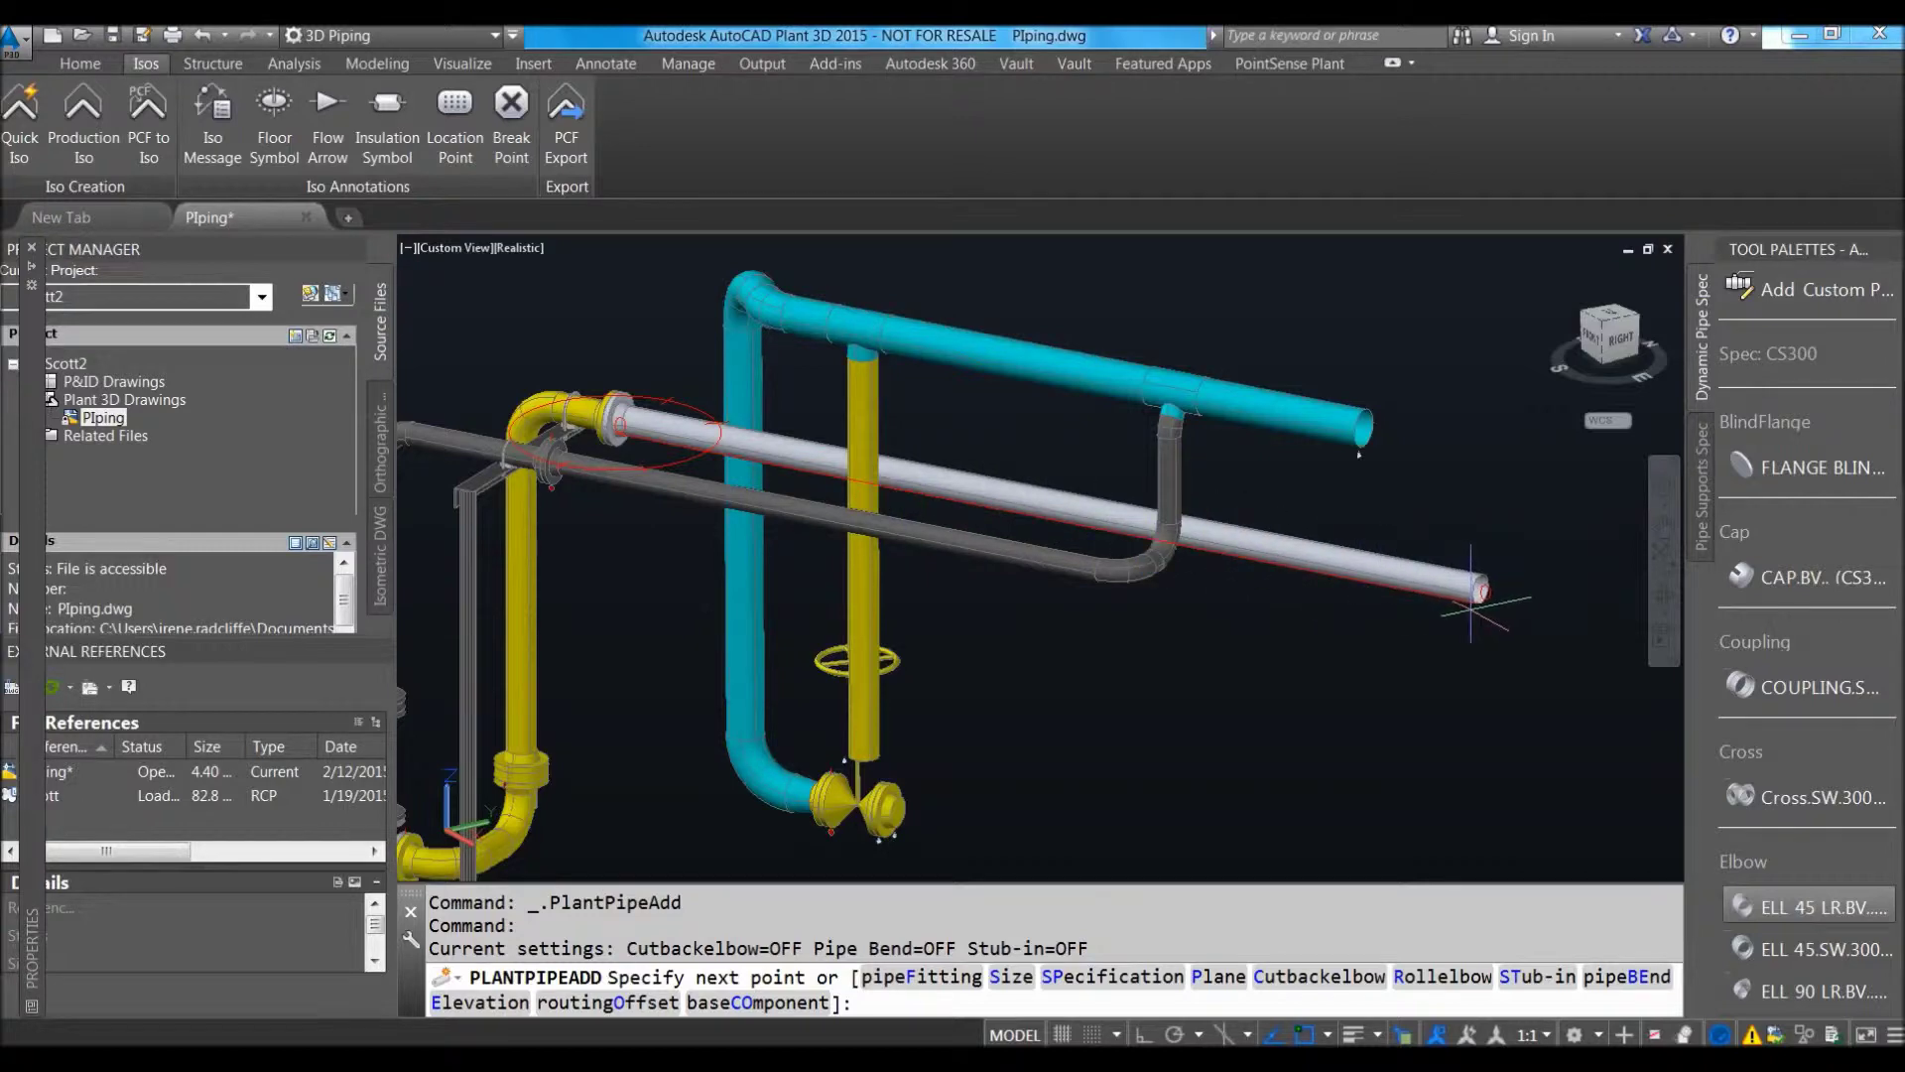
{"action": "left_click", "coordinate": [1479, 590]}
{"action": "key", "text": "Escape"}
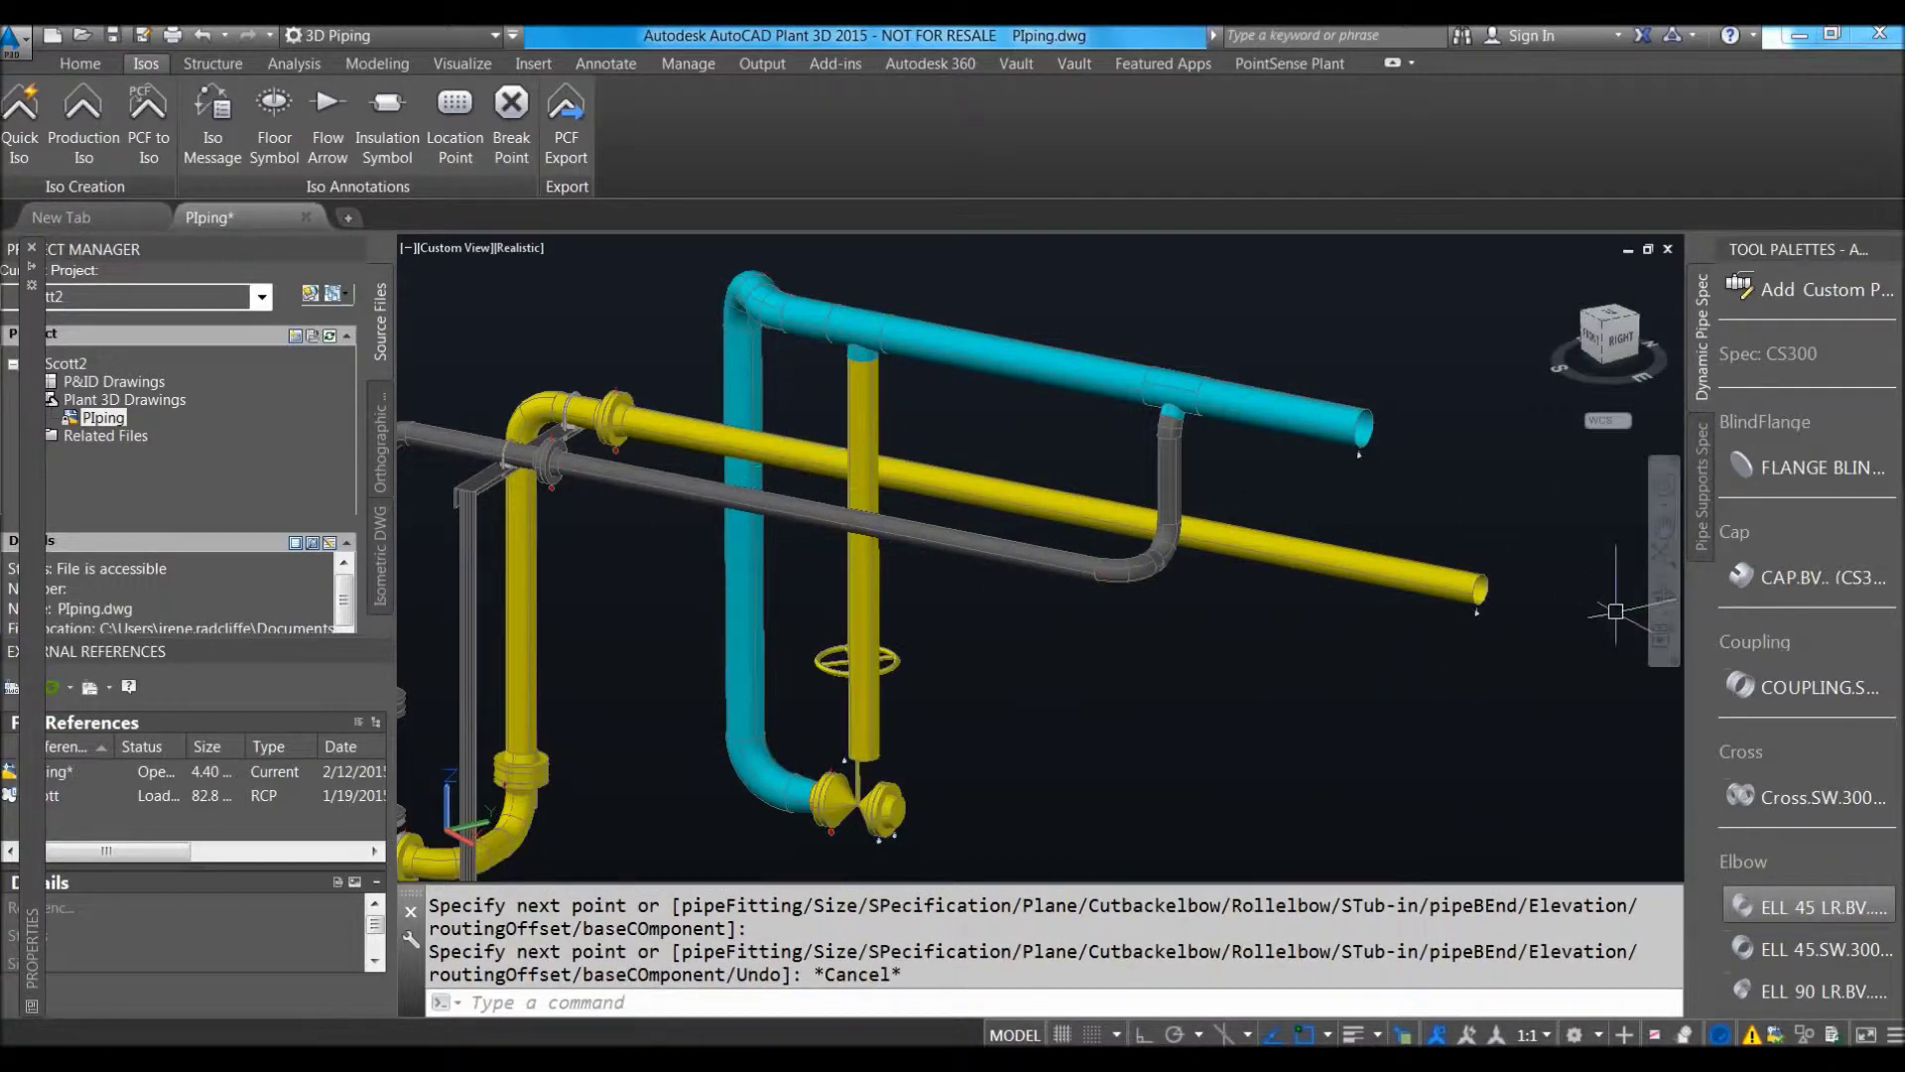
View the routed pump piping from several sides and display all scans of the Scott point cloud around it.
{"action": "middle_click_drag", "start_coordinate": [809, 471], "coordinate": [1099, 596], "text": "shift"}
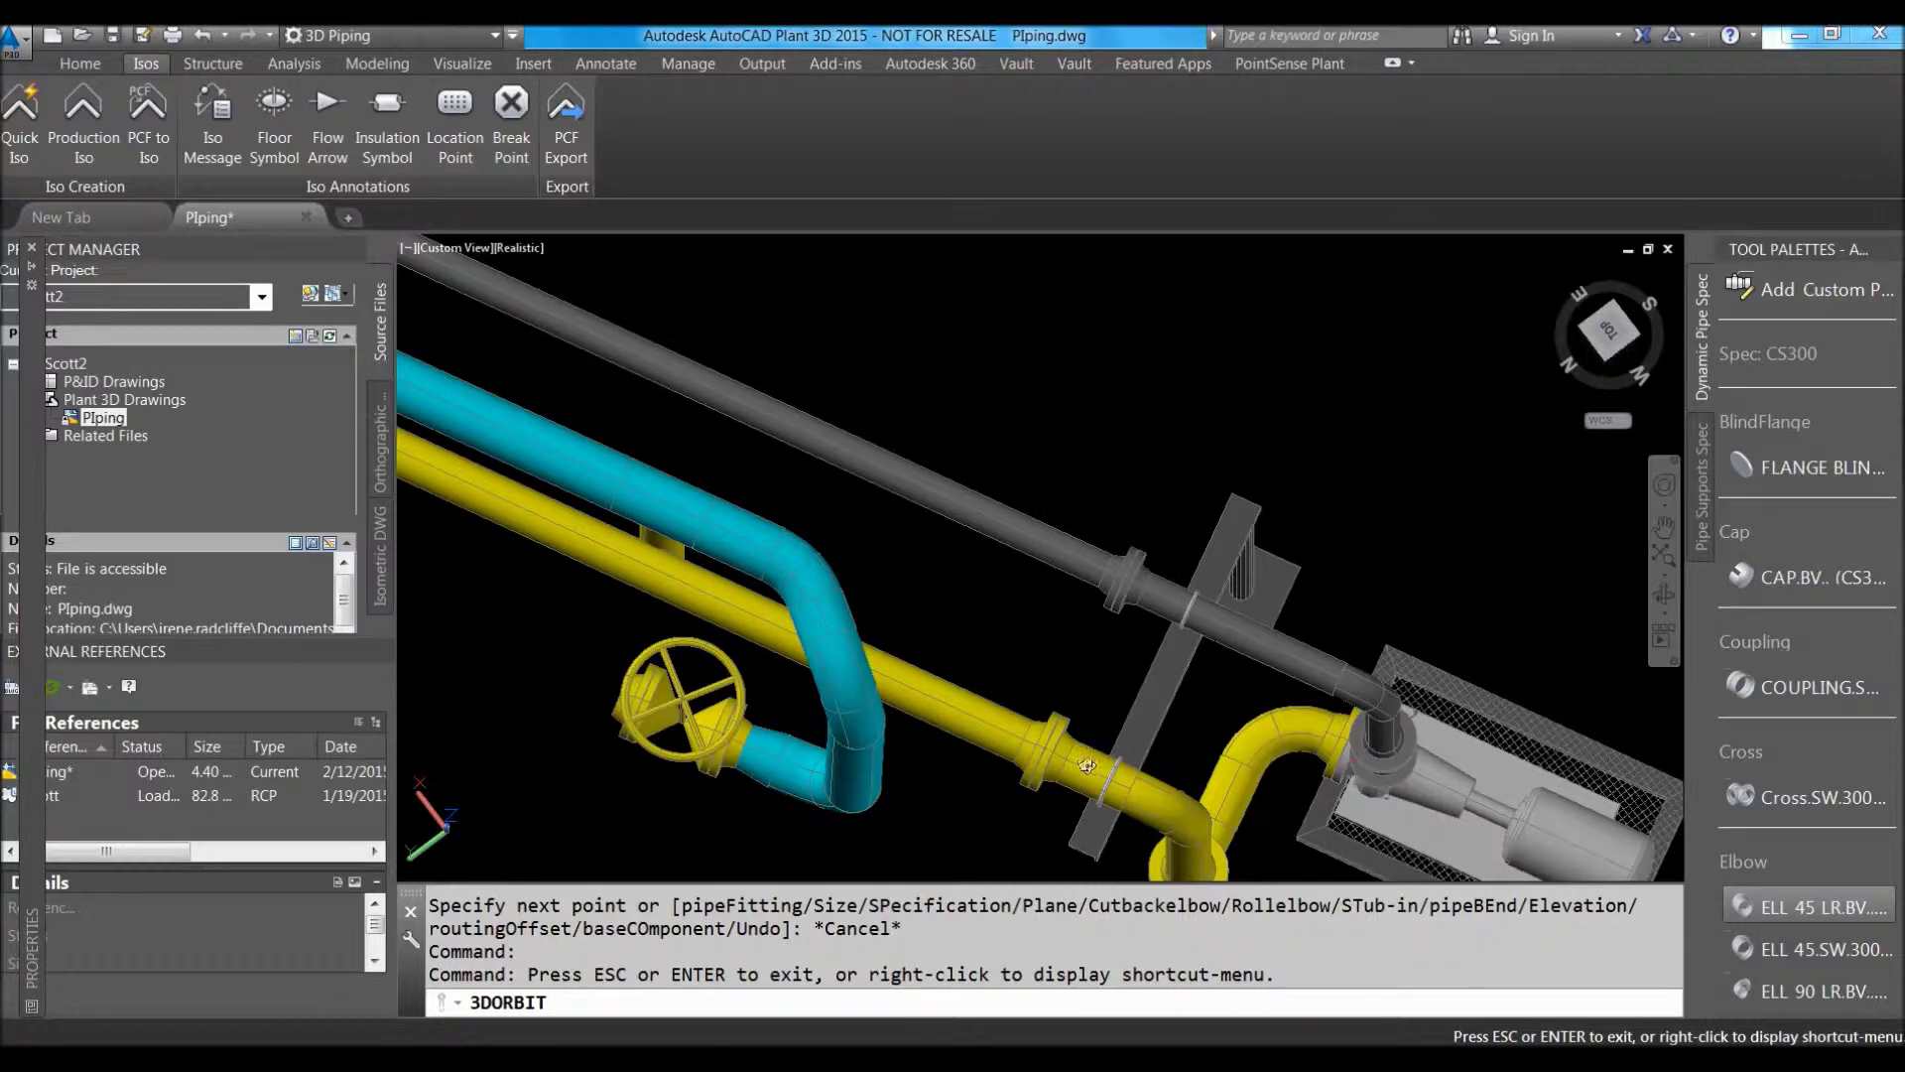
{"action": "middle_click_drag", "start_coordinate": [961, 518], "coordinate": [954, 529], "text": "shift"}
{"action": "middle_click_drag", "start_coordinate": [700, 444], "coordinate": [829, 468], "text": "shift"}
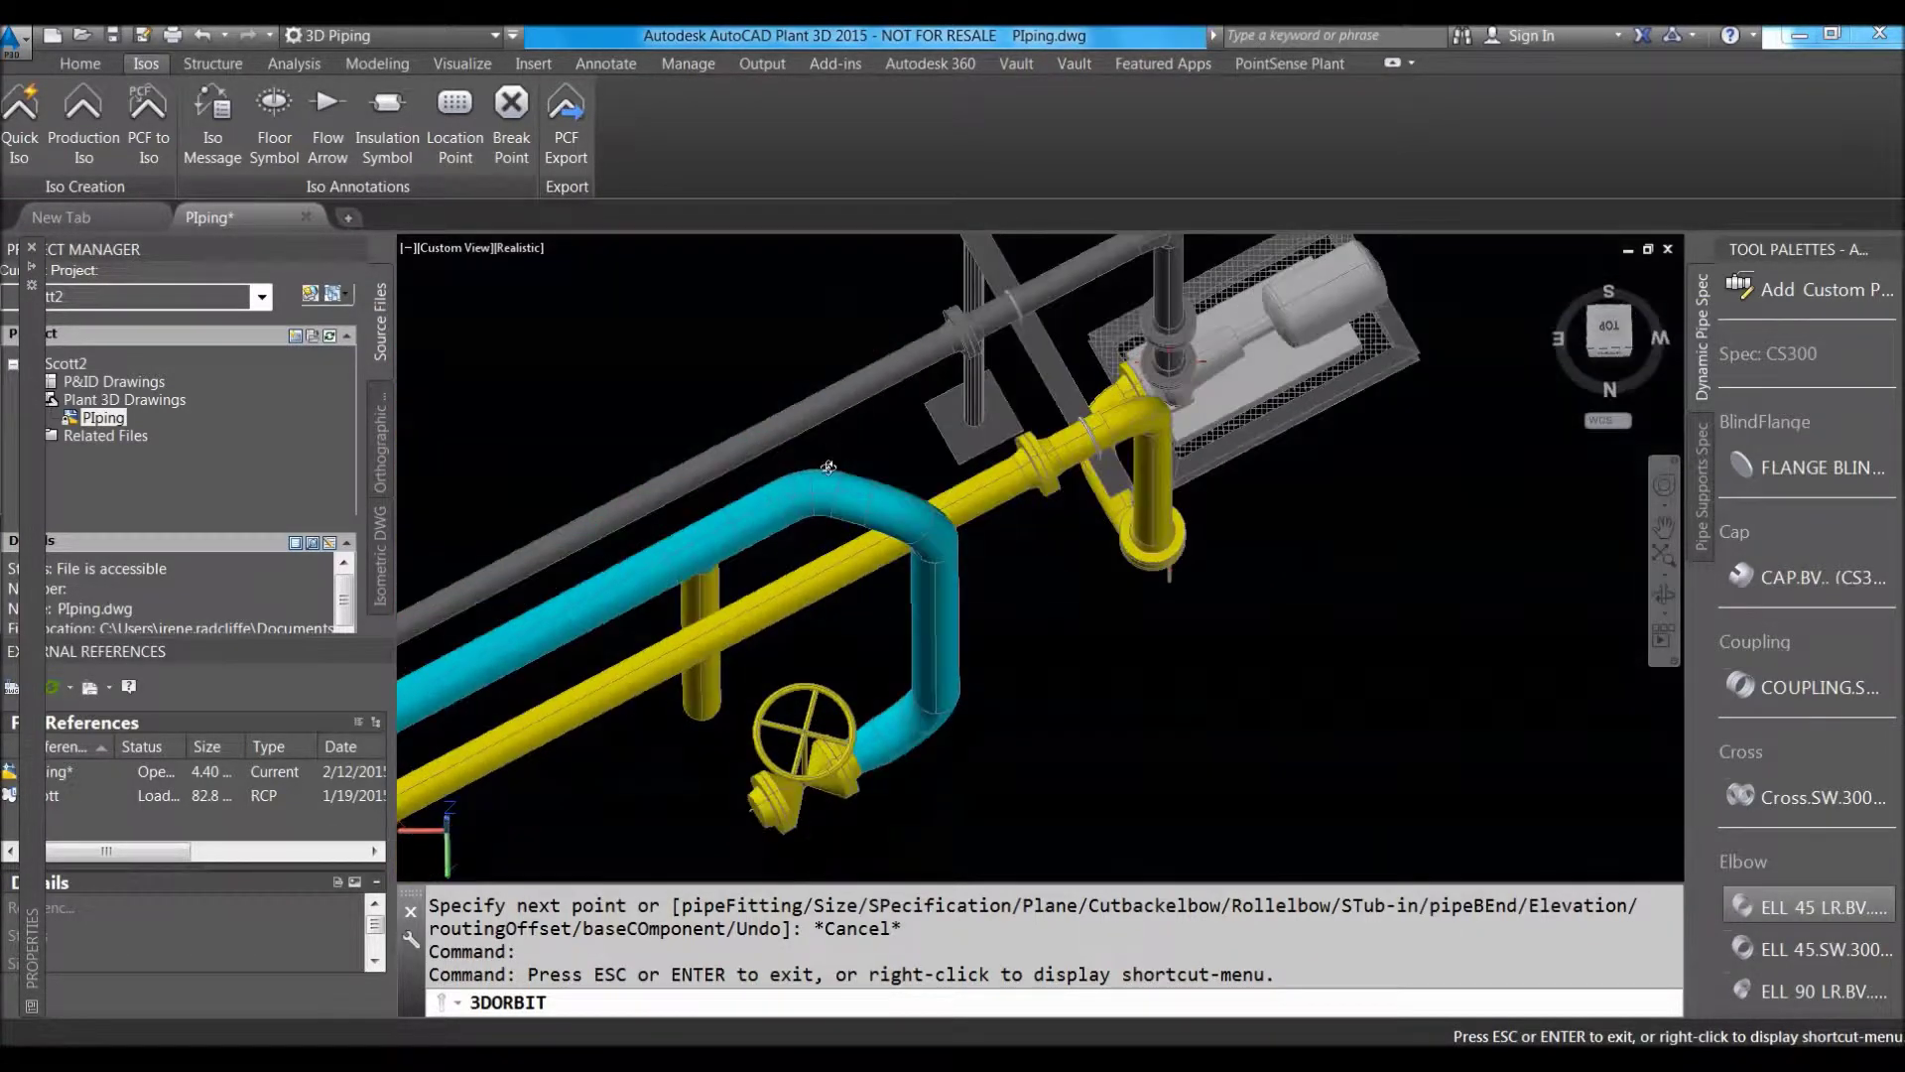
{"action": "middle_click_drag", "start_coordinate": [1309, 375], "coordinate": [20, 521], "text": "shift"}
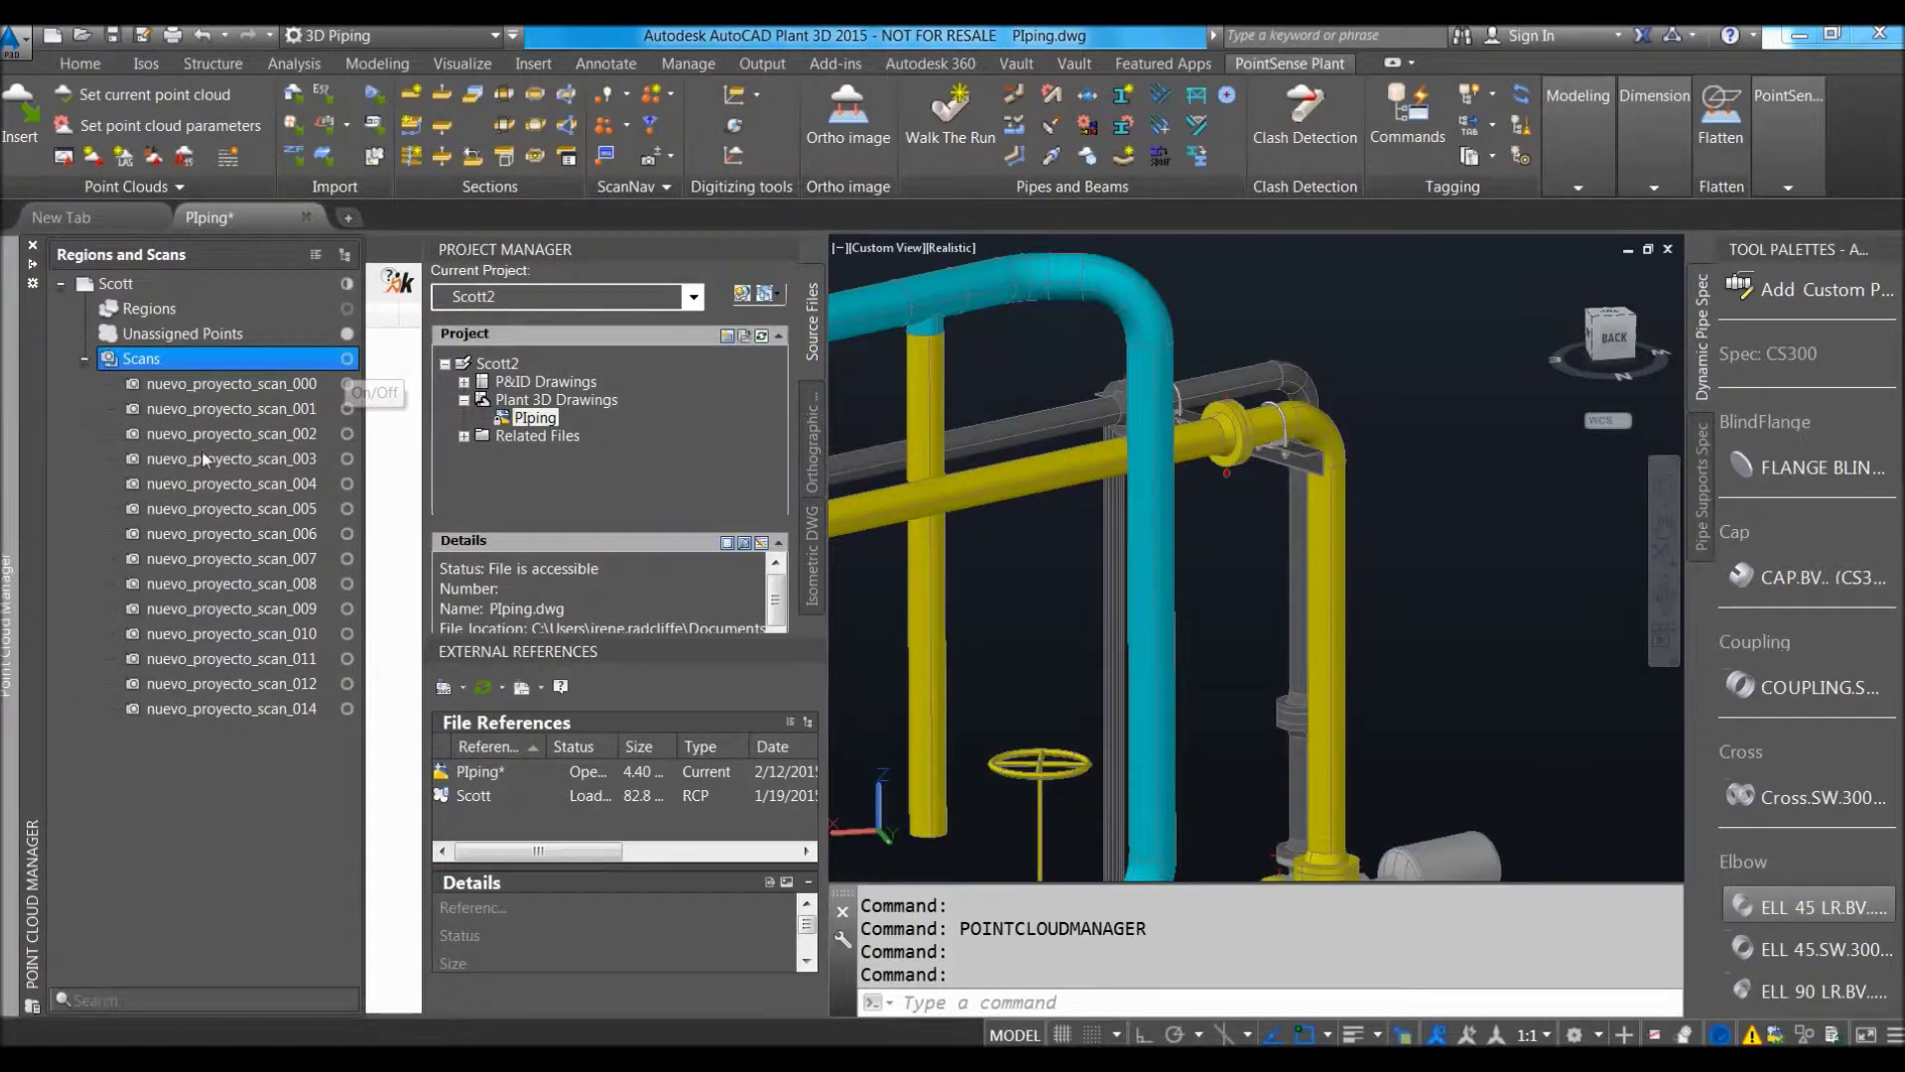
{"action": "left_click", "coordinate": [346, 359]}
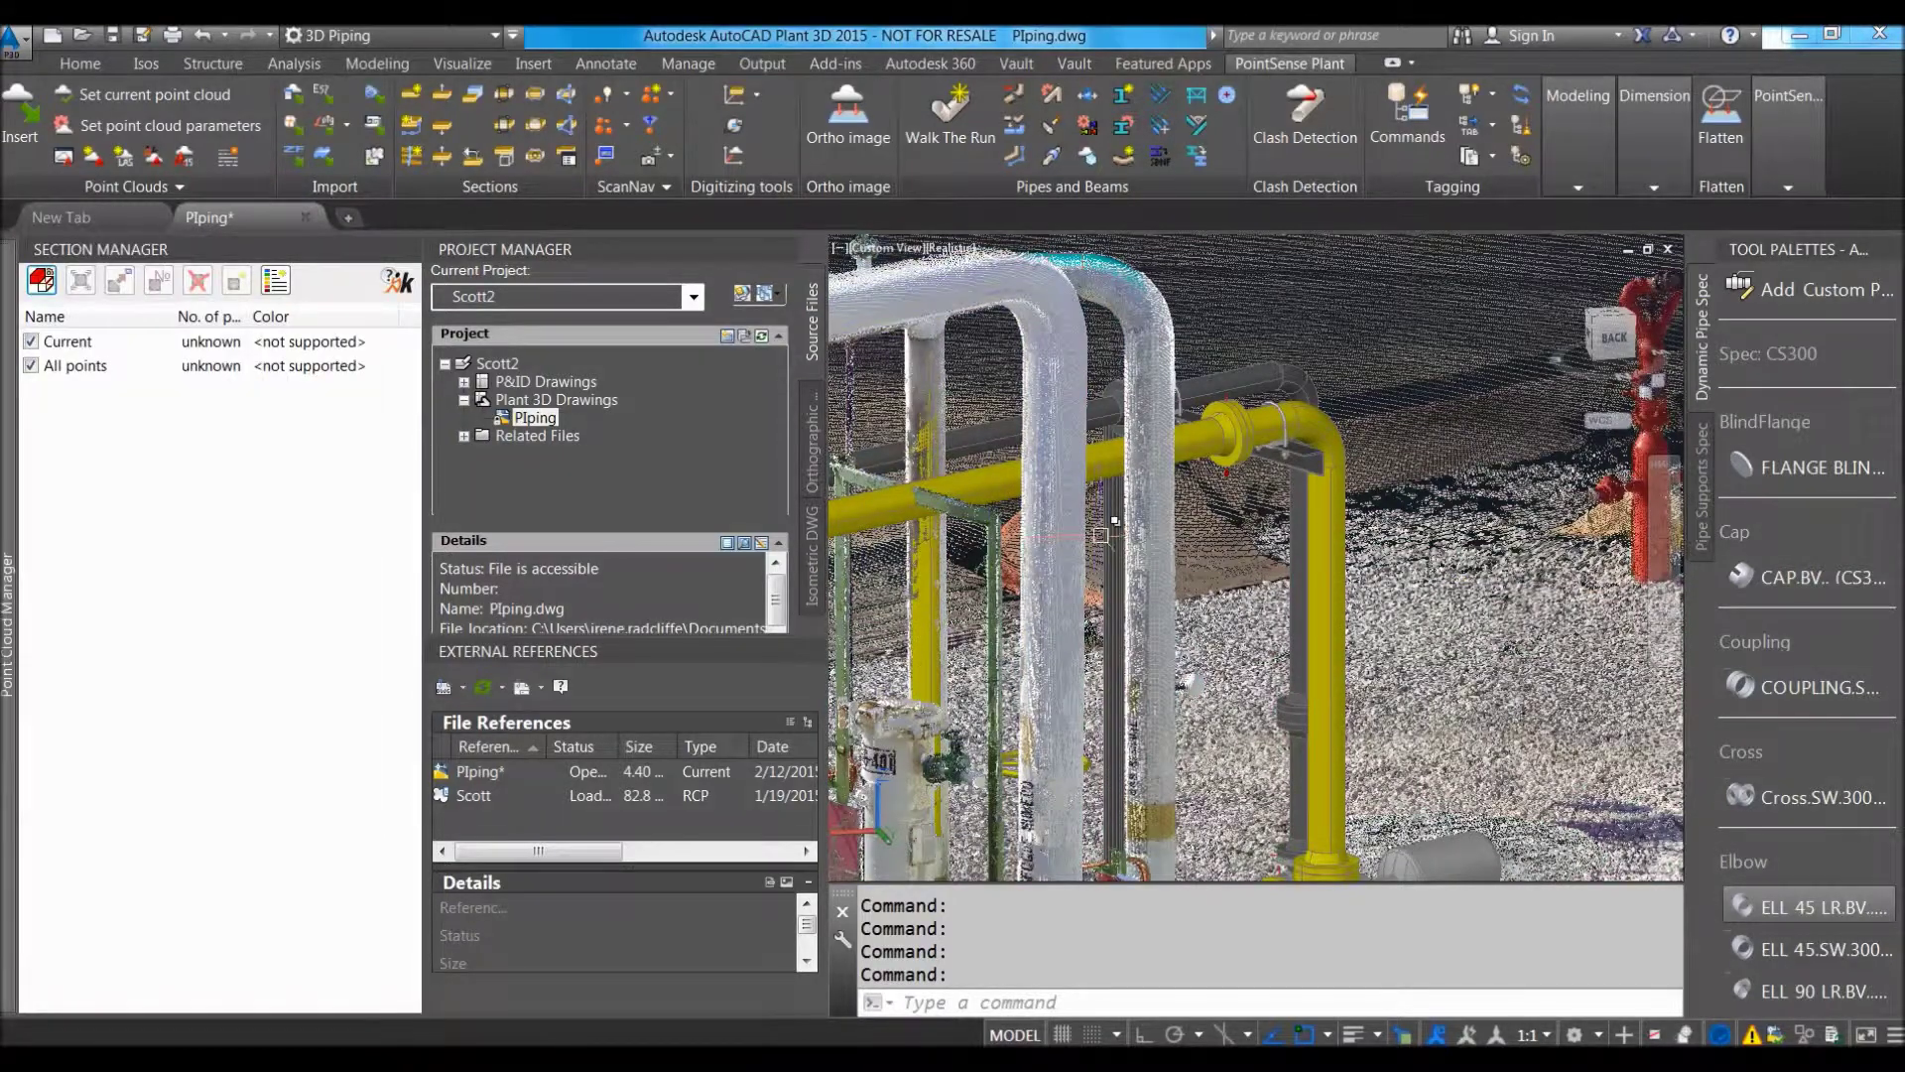
Inspect the new pump piping against the point cloud from several angles for clearance to the scanned pipes and structures.
{"action": "middle_click_drag", "start_coordinate": [1101, 534], "coordinate": [1441, 503]}
{"action": "middle_click_drag", "start_coordinate": [1353, 582], "coordinate": [1240, 605], "text": "shift"}
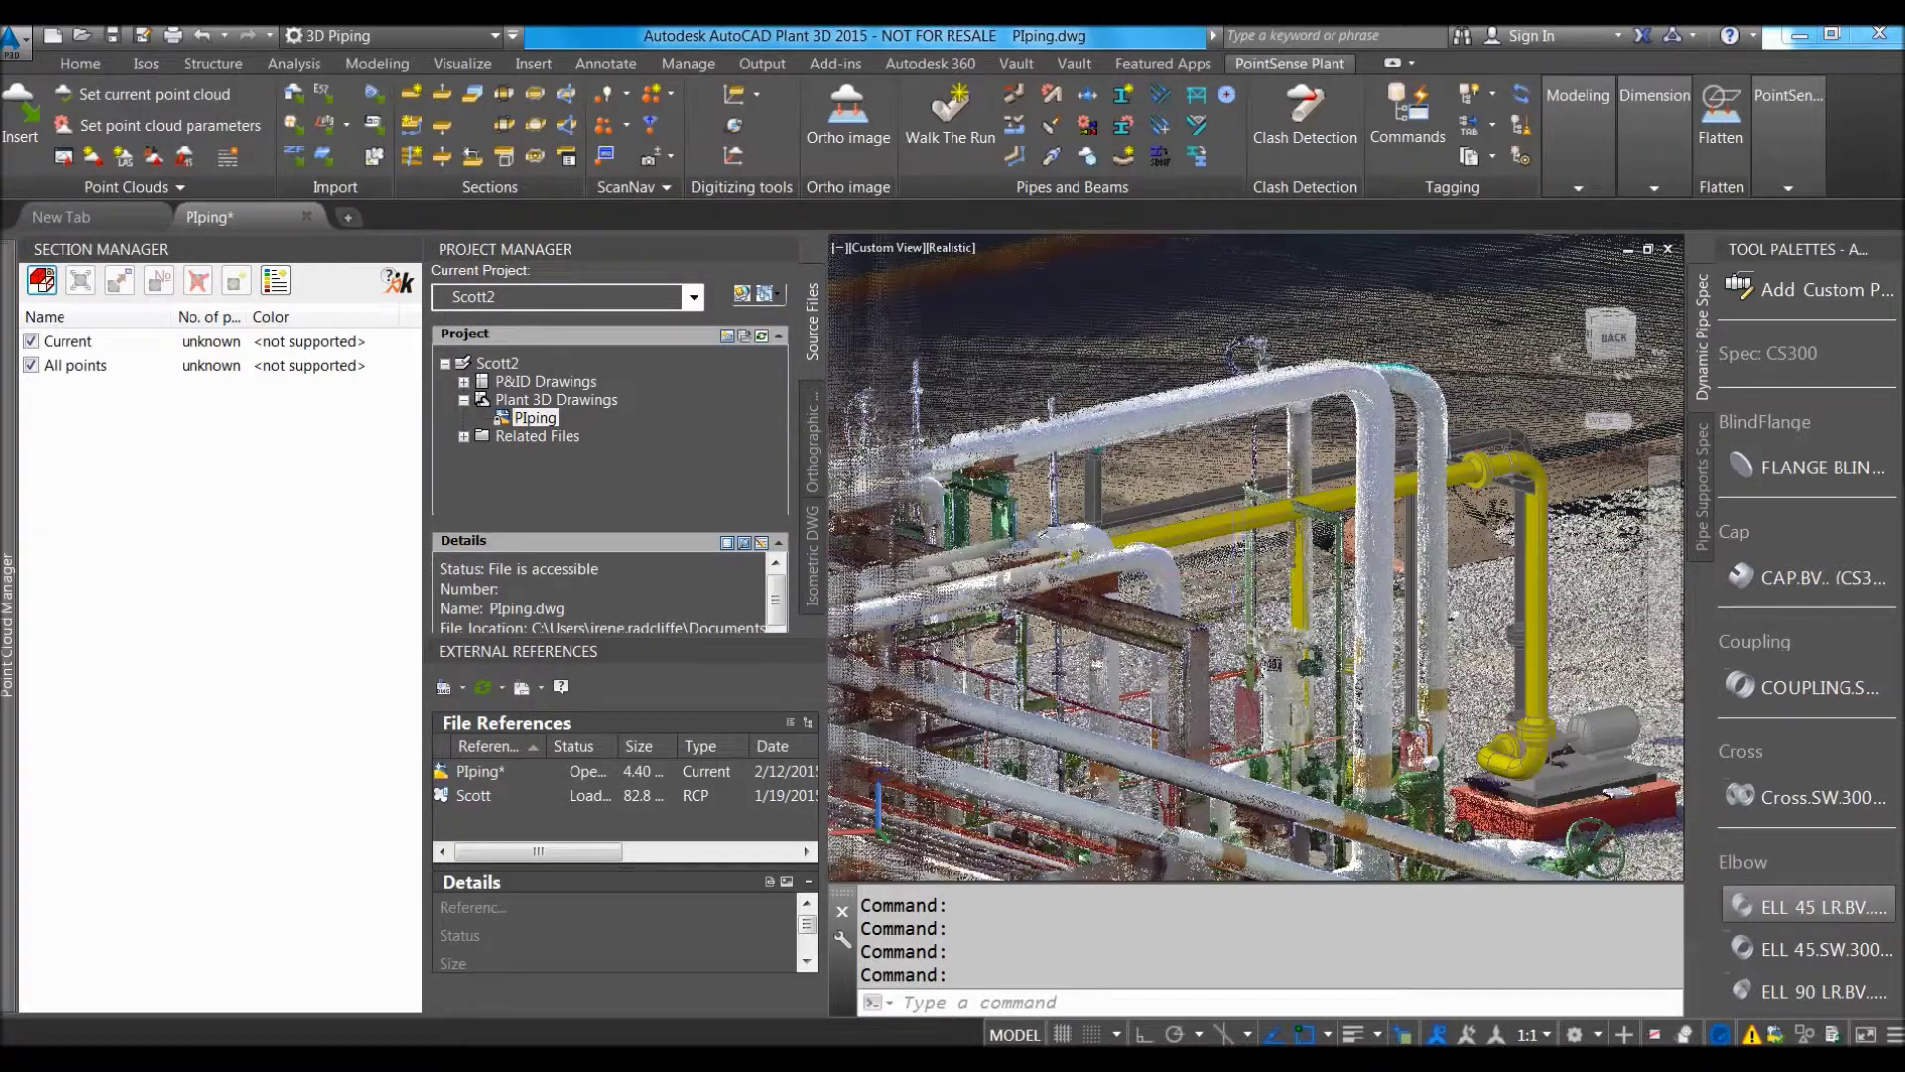
{"action": "middle_click_drag", "start_coordinate": [1257, 512], "coordinate": [1672, 527], "text": "shift"}
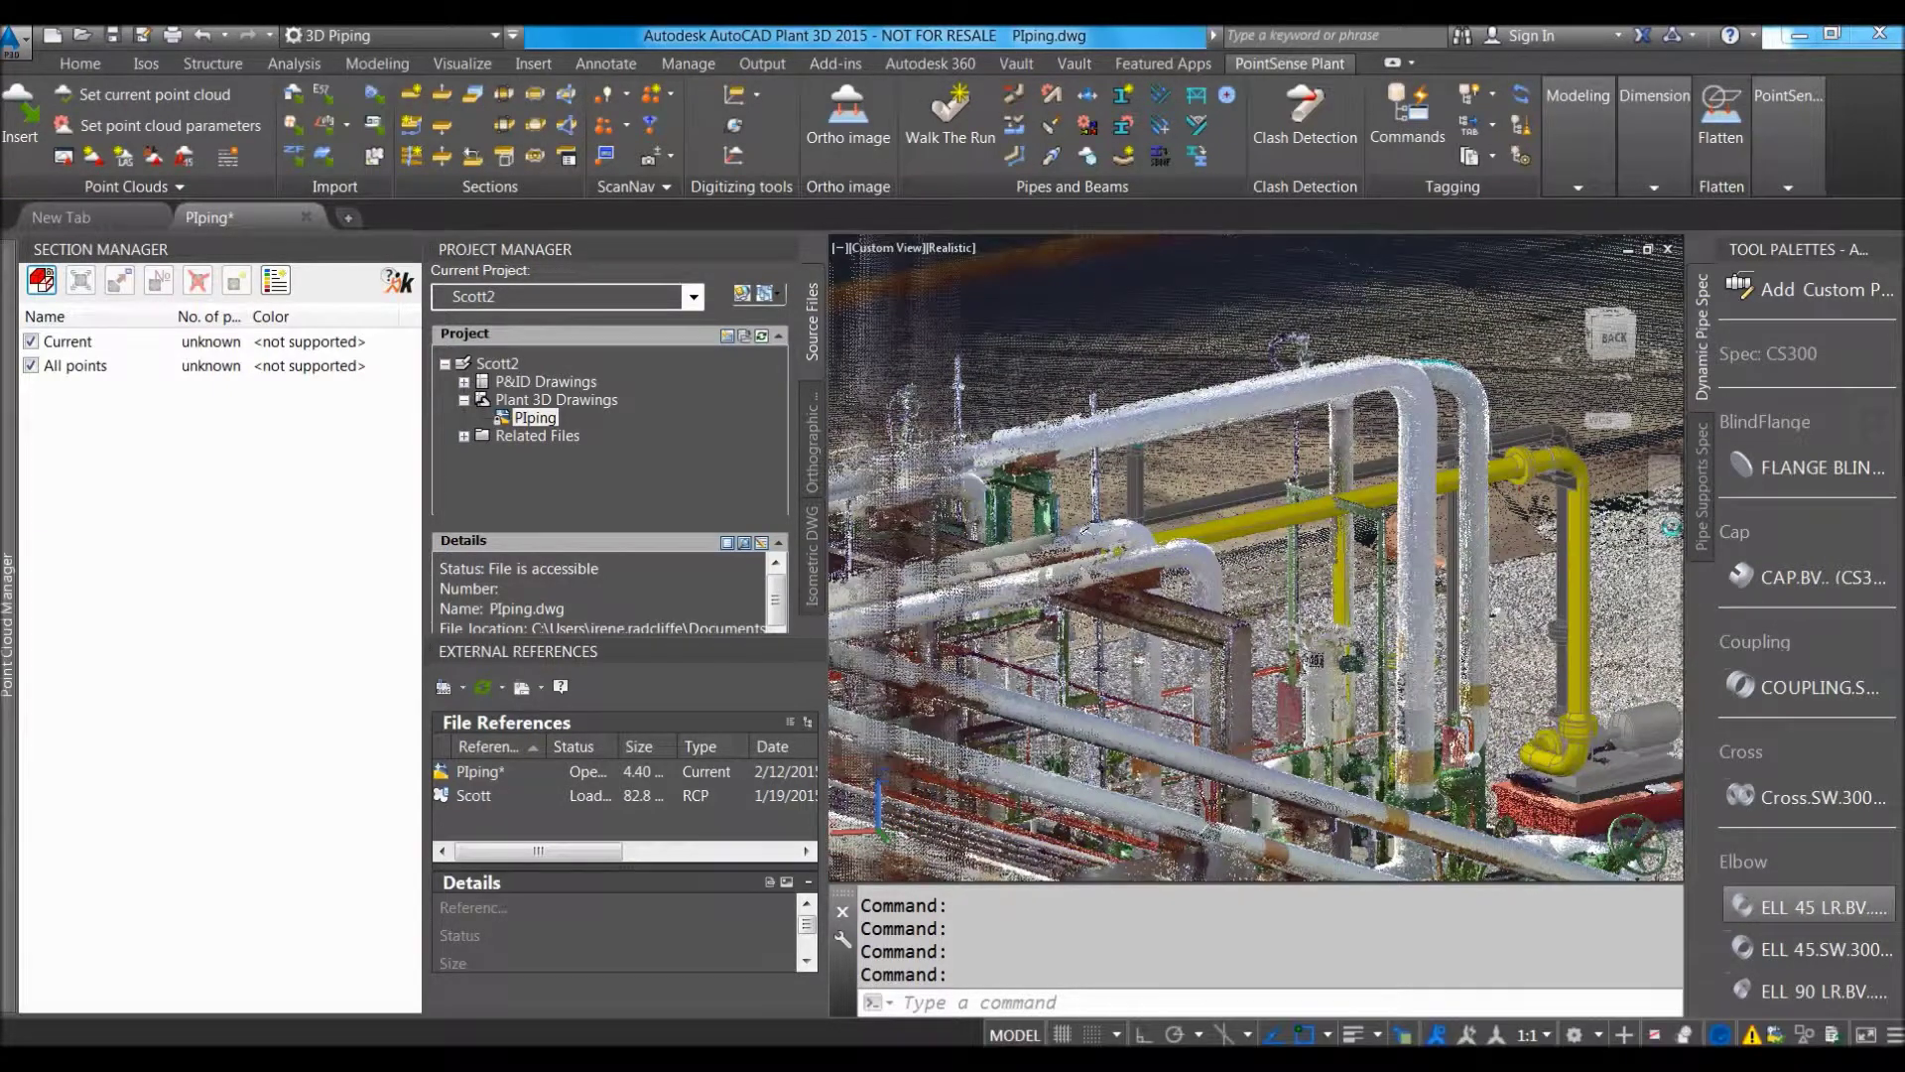
{"action": "left_click", "coordinate": [1663, 594]}
{"action": "left_click_drag", "start_coordinate": [1328, 507], "coordinate": [1371, 605]}
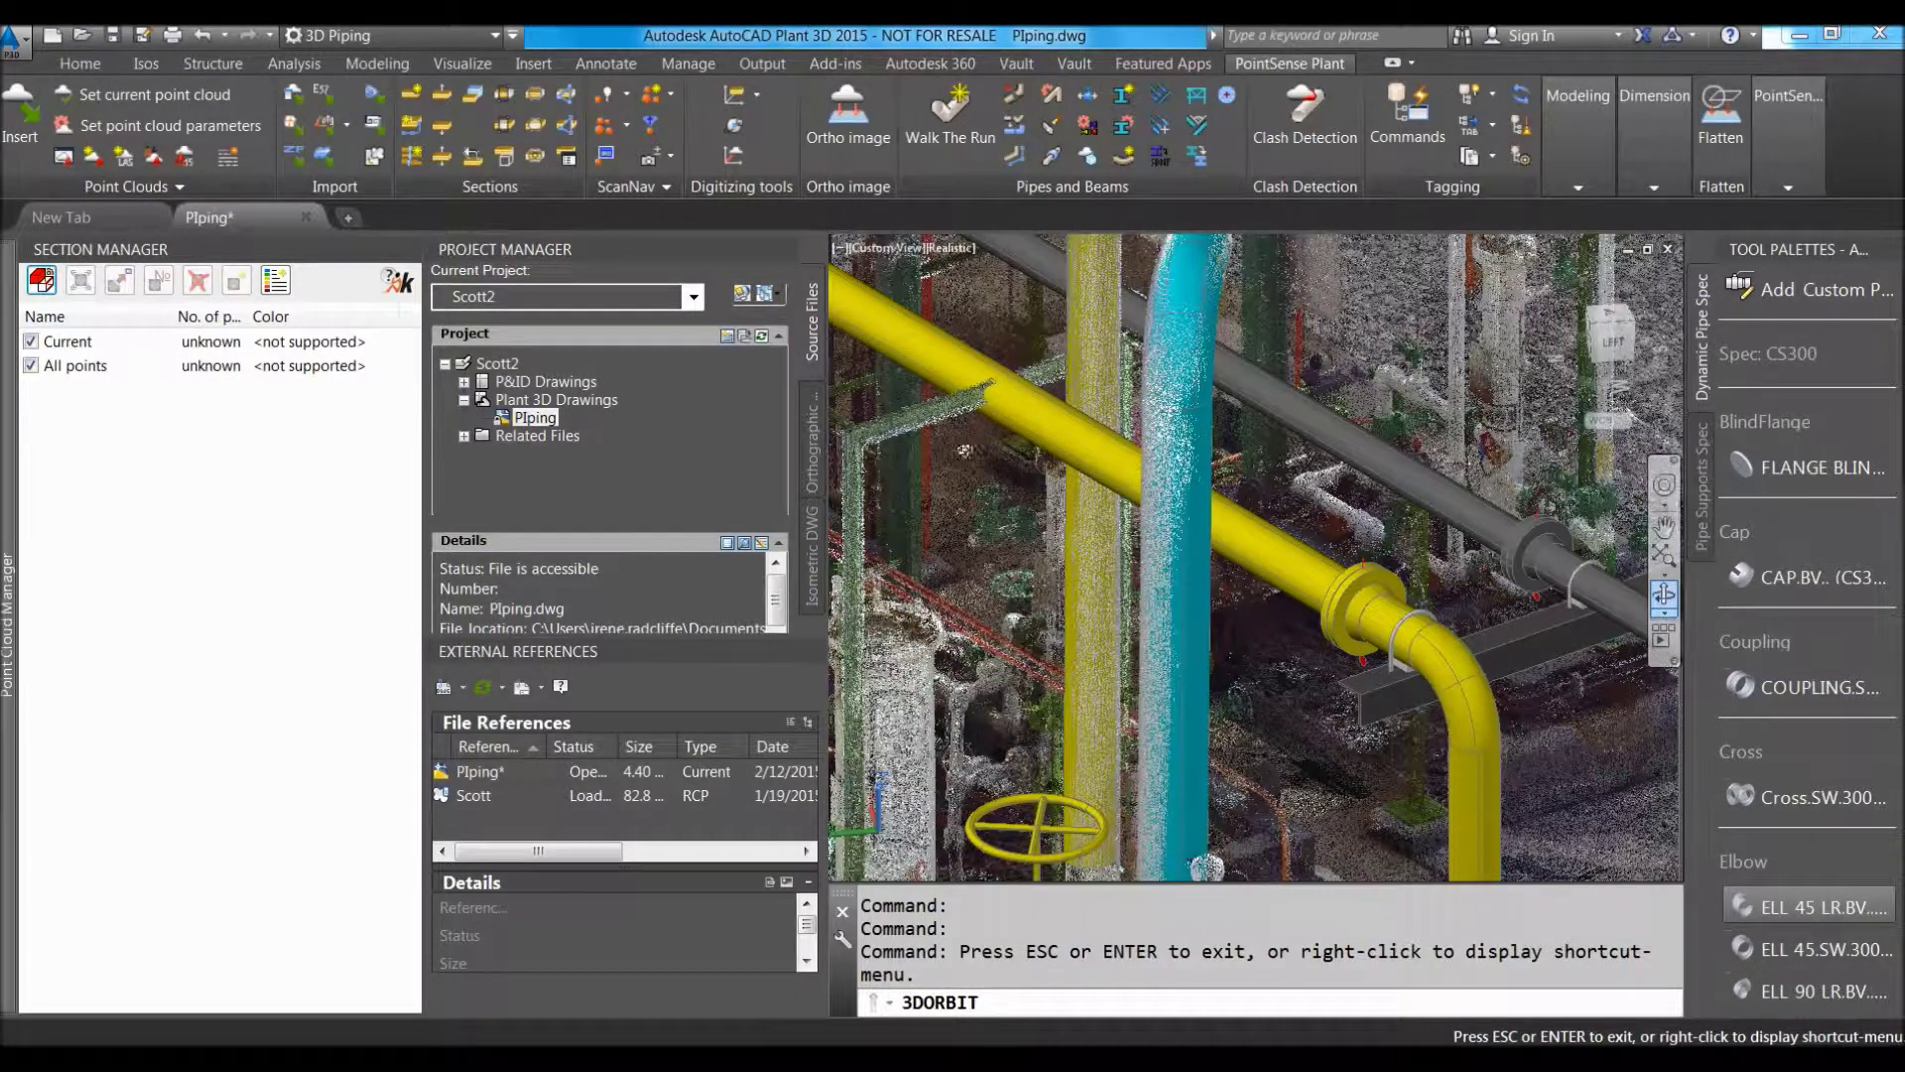
{"action": "left_click_drag", "start_coordinate": [997, 452], "coordinate": [1053, 459]}
Hide all scans of the Scott point cloud and show the complete modelled piping.
{"action": "mouse_move", "coordinate": [8, 407]}
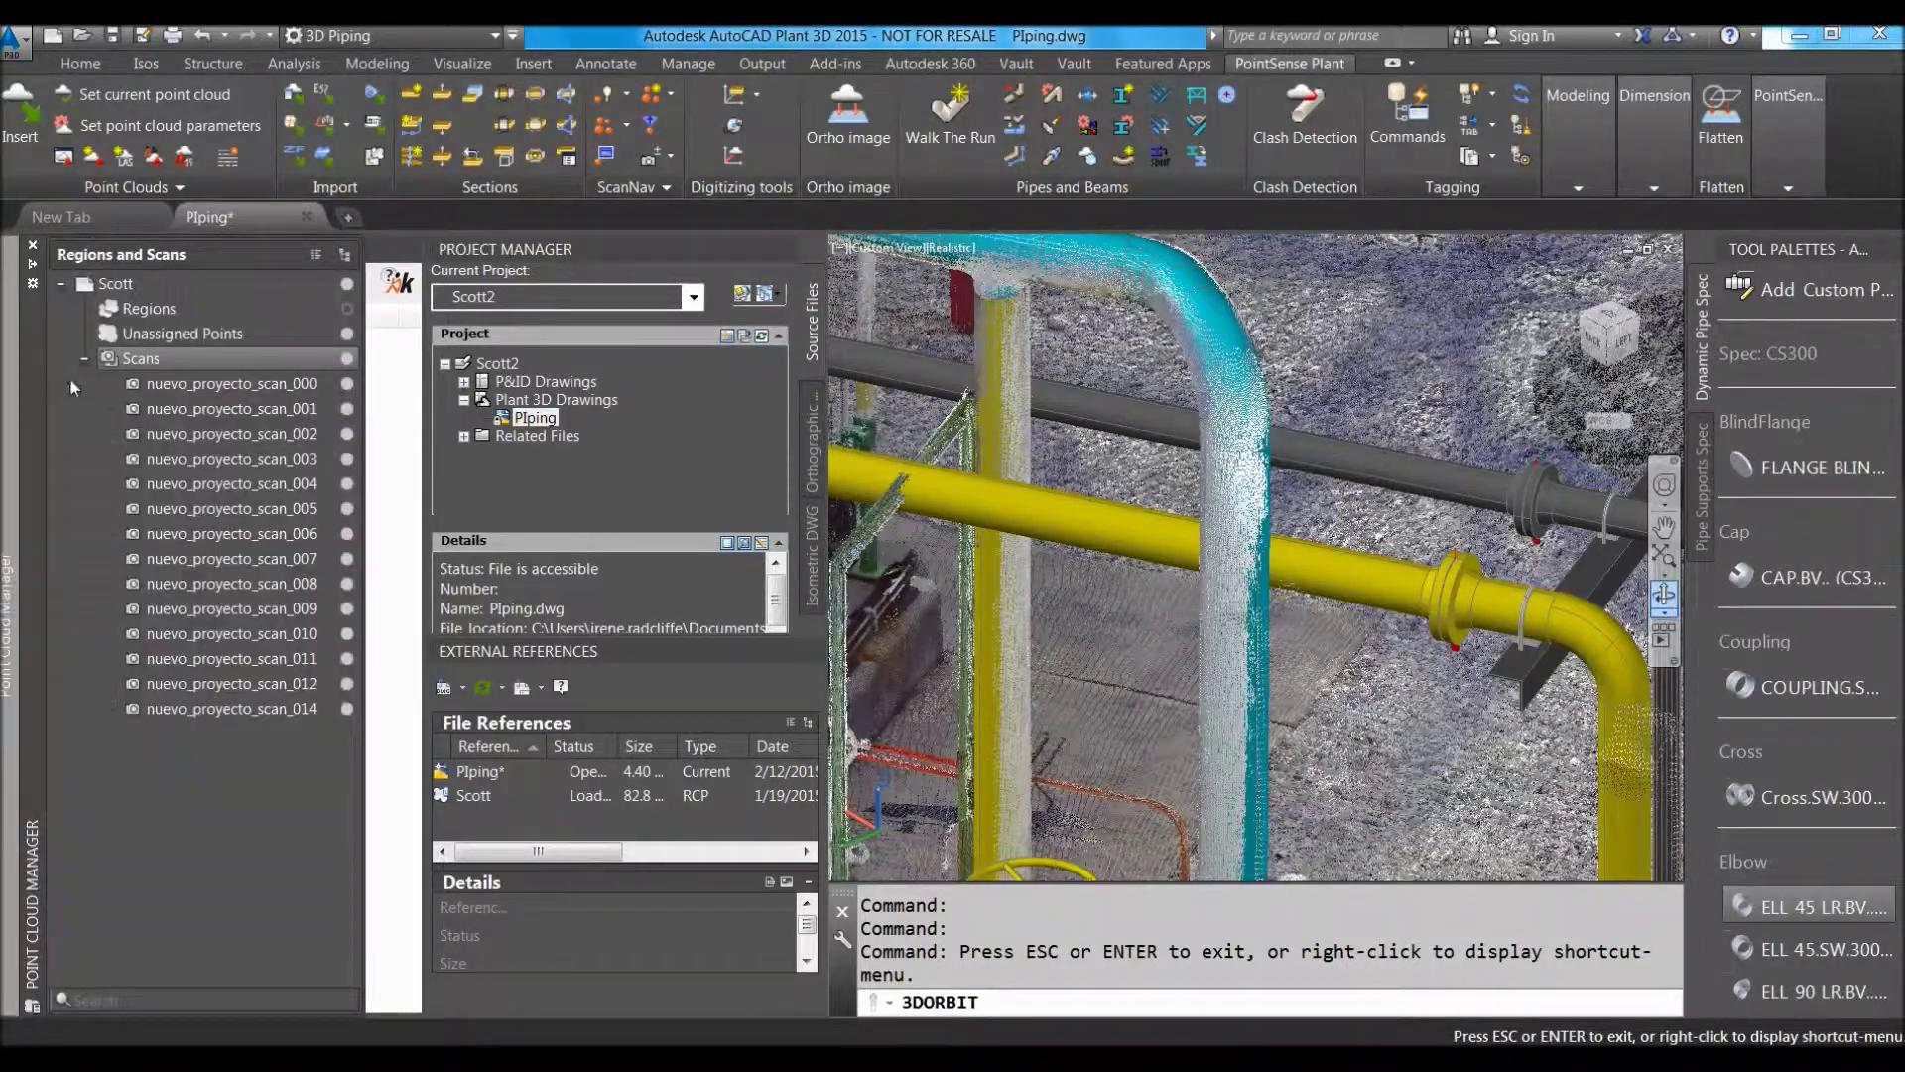
{"action": "left_click", "coordinate": [346, 358]}
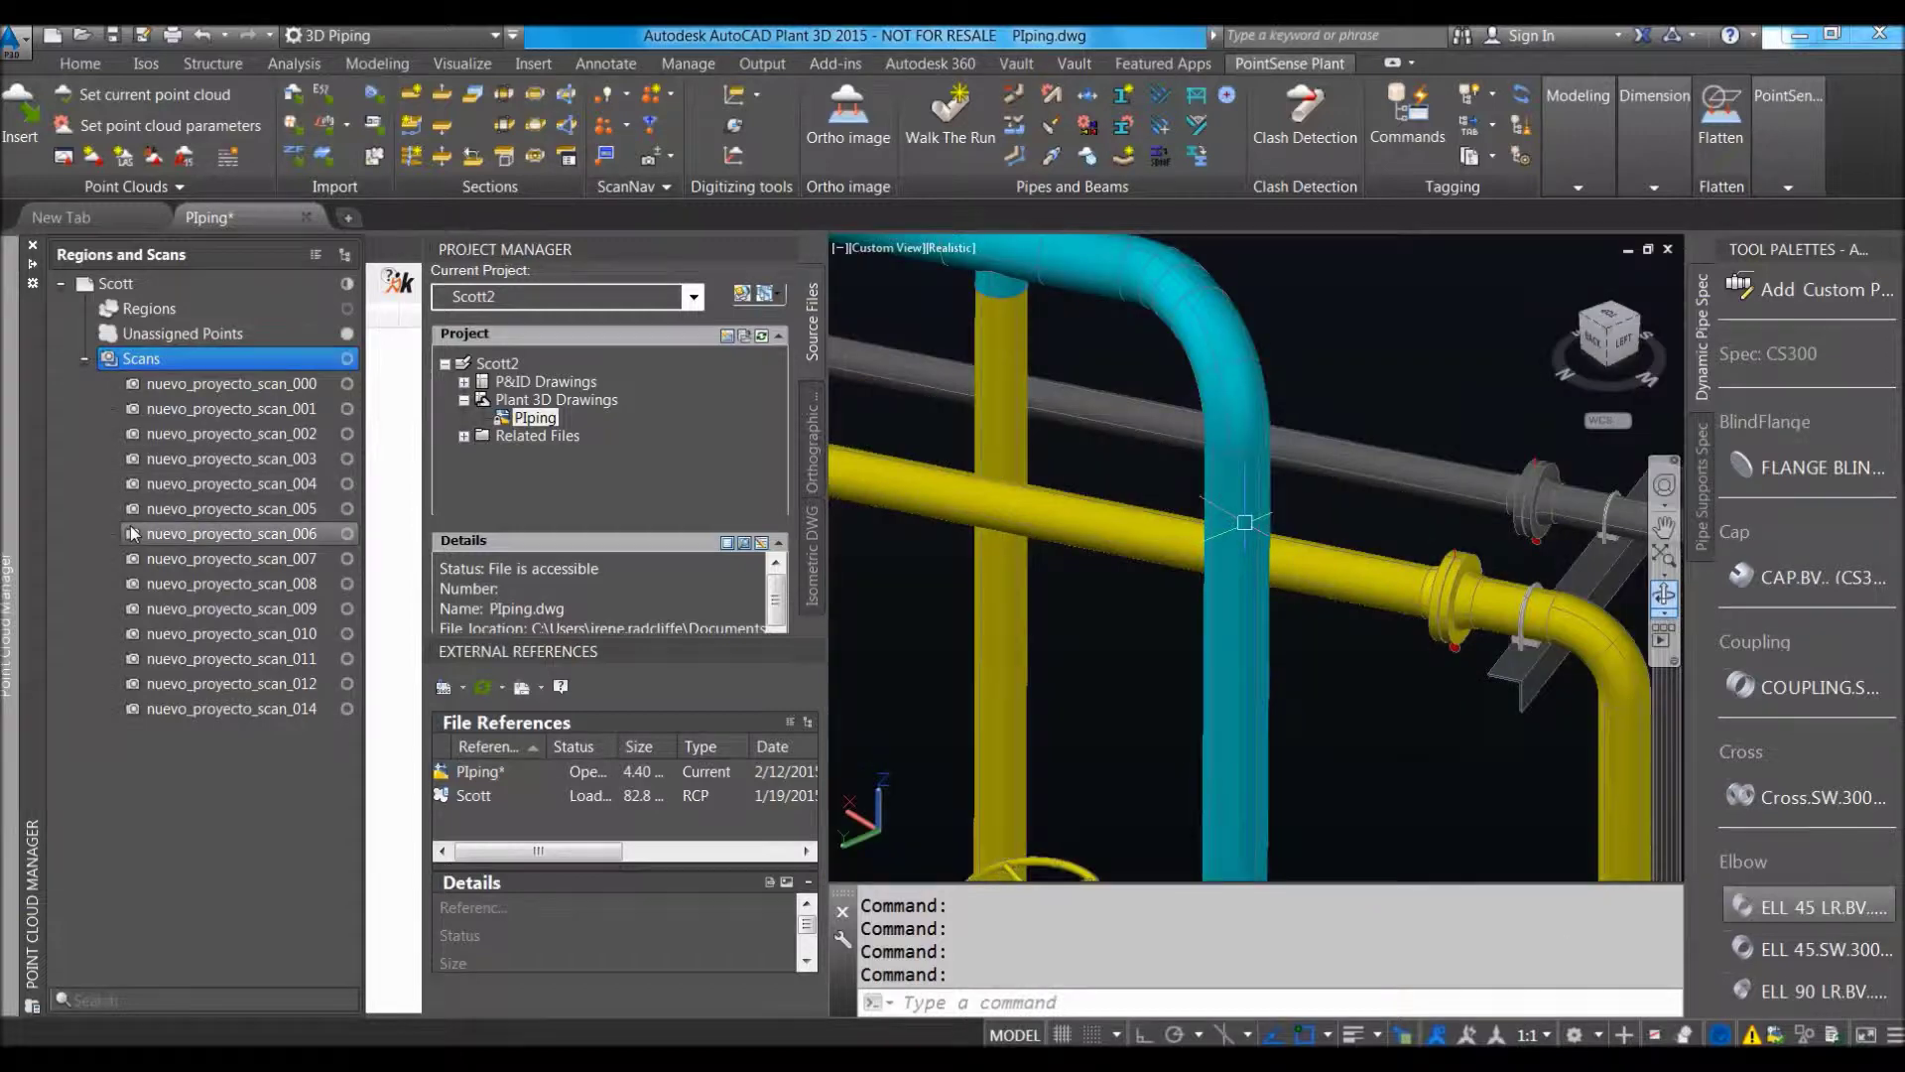
{"action": "scroll", "coordinate": [888, 387], "scroll_direction": "down", "scroll_amount": 5}
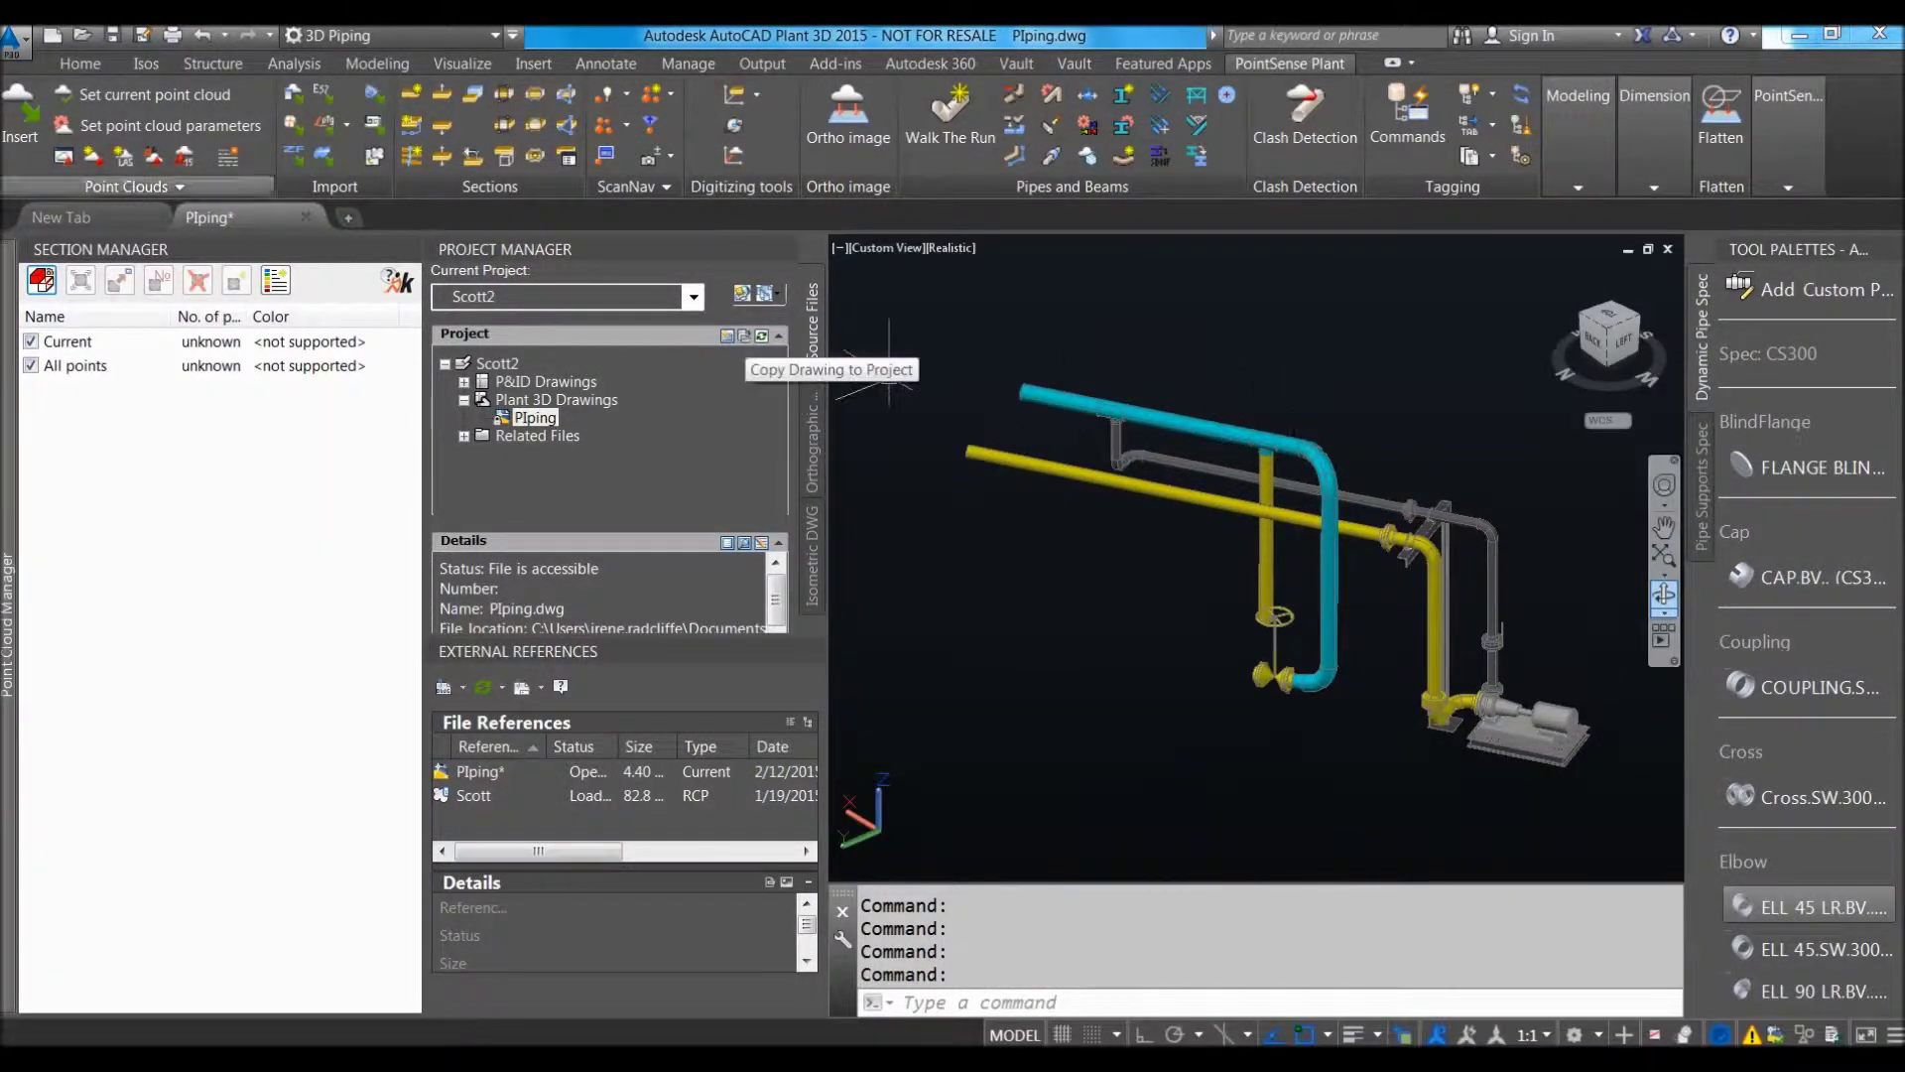
Create production isometrics for the CWR and CWS lines using the Final_ANSI-C iso style.
{"action": "left_click", "coordinate": [146, 64]}
{"action": "left_click", "coordinate": [49, 154]}
{"action": "left_click", "coordinate": [70, 238]}
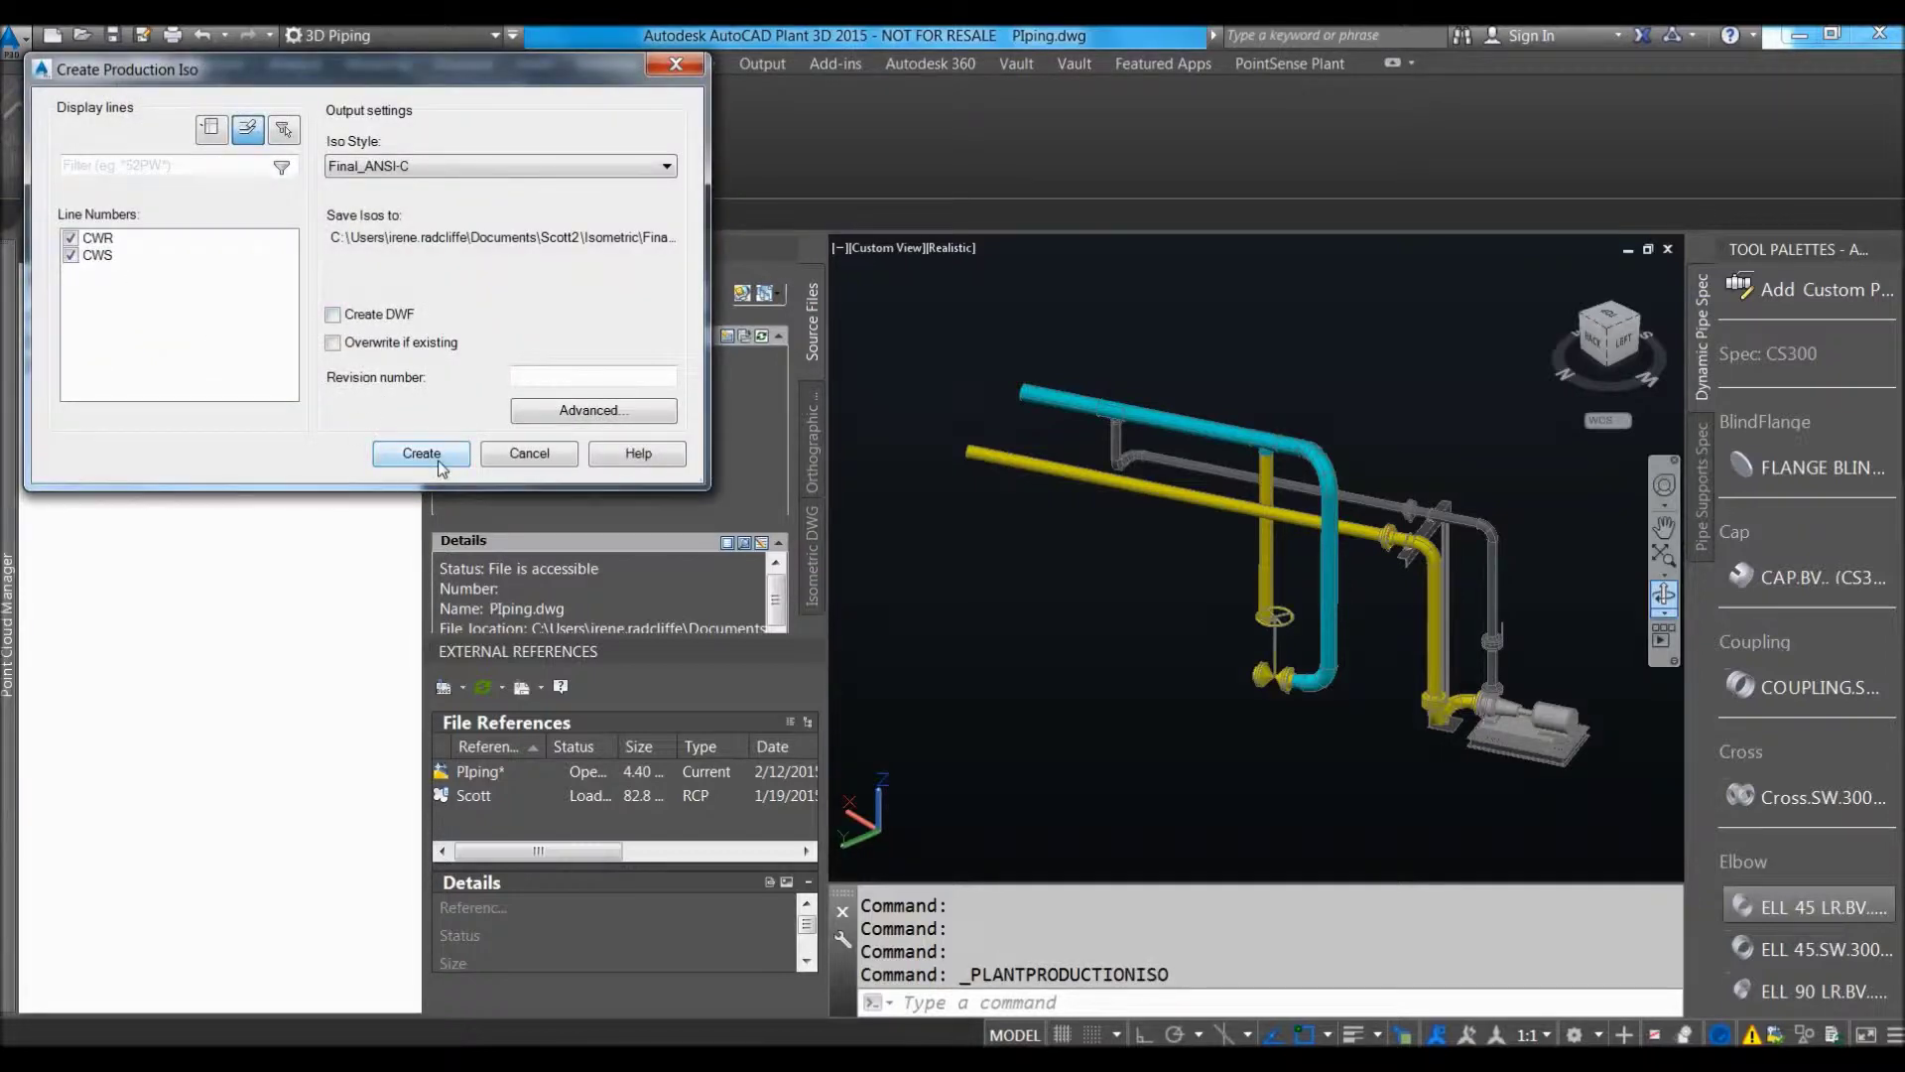
{"action": "left_click", "coordinate": [420, 454]}
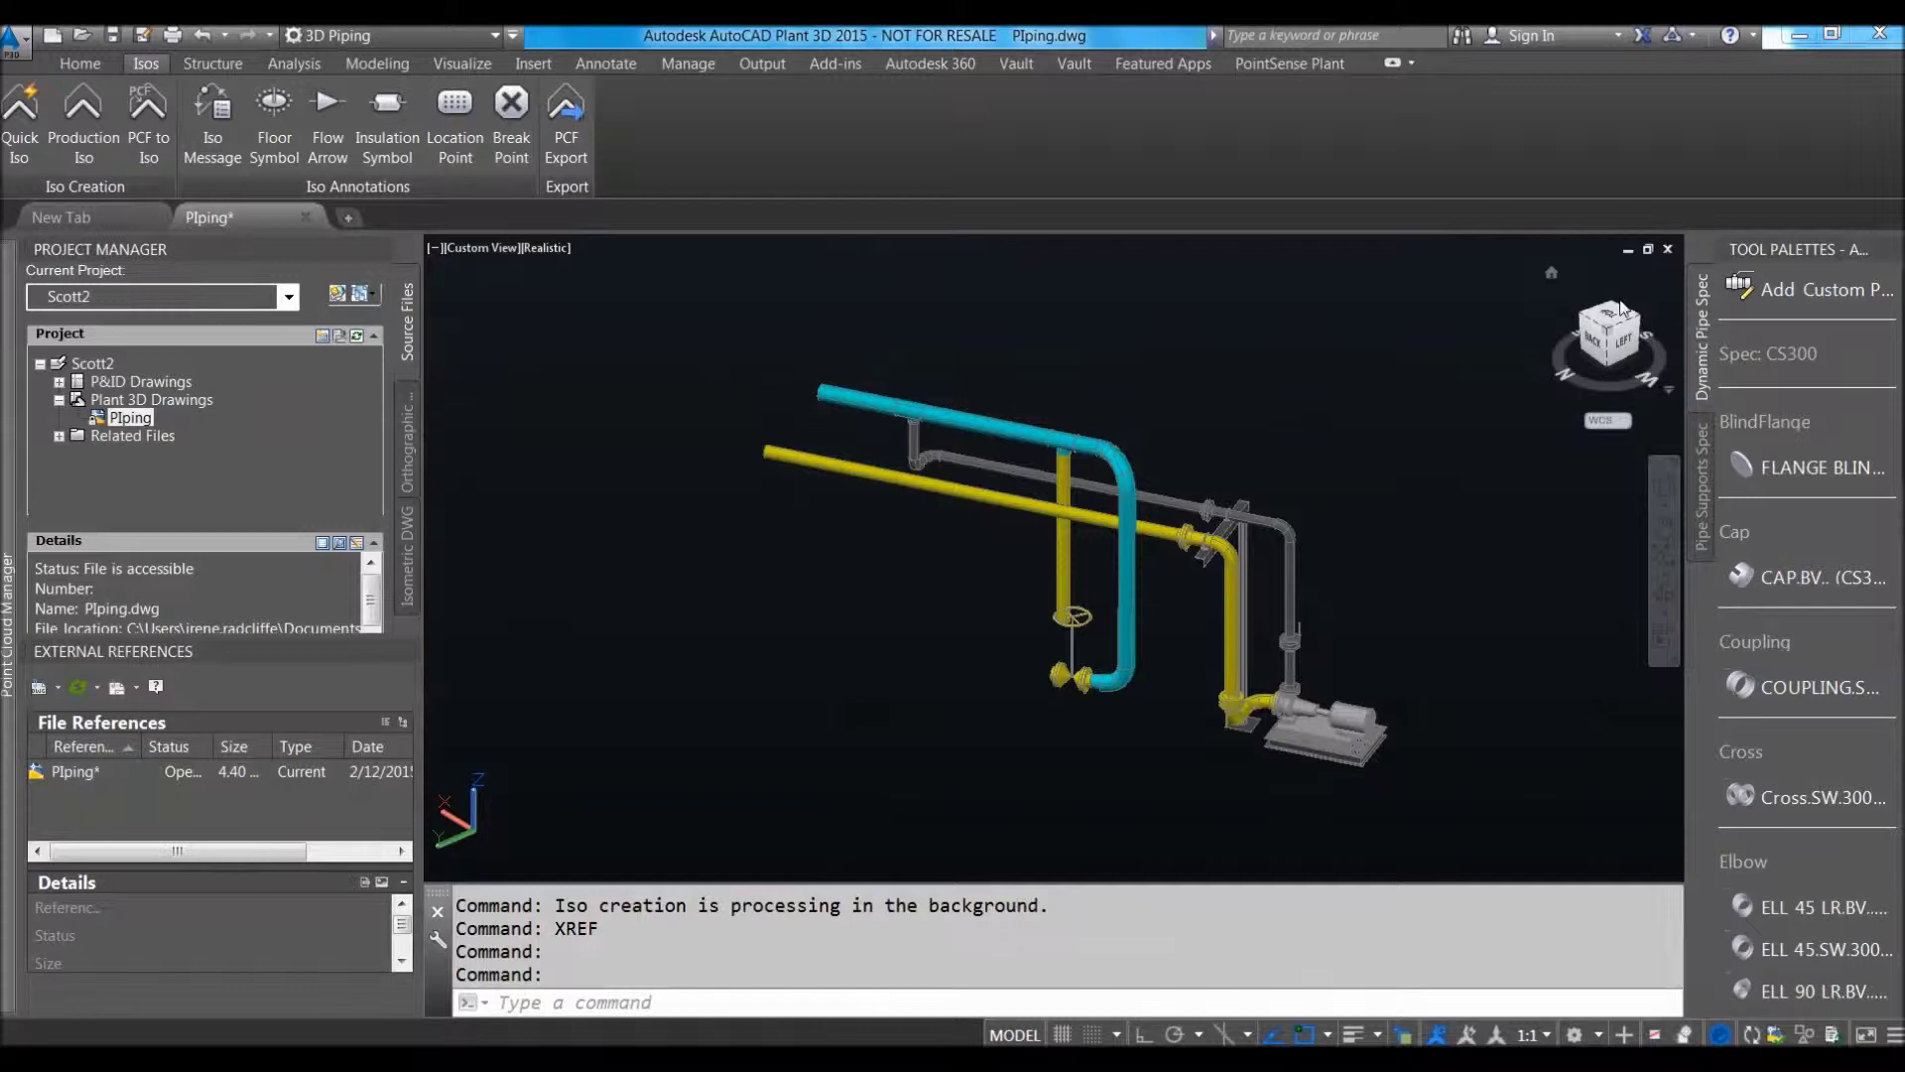
Set the model to the top view, examine the CWS (2) isometric from the creation results and close it without saving.
{"action": "left_click", "coordinate": [1615, 312]}
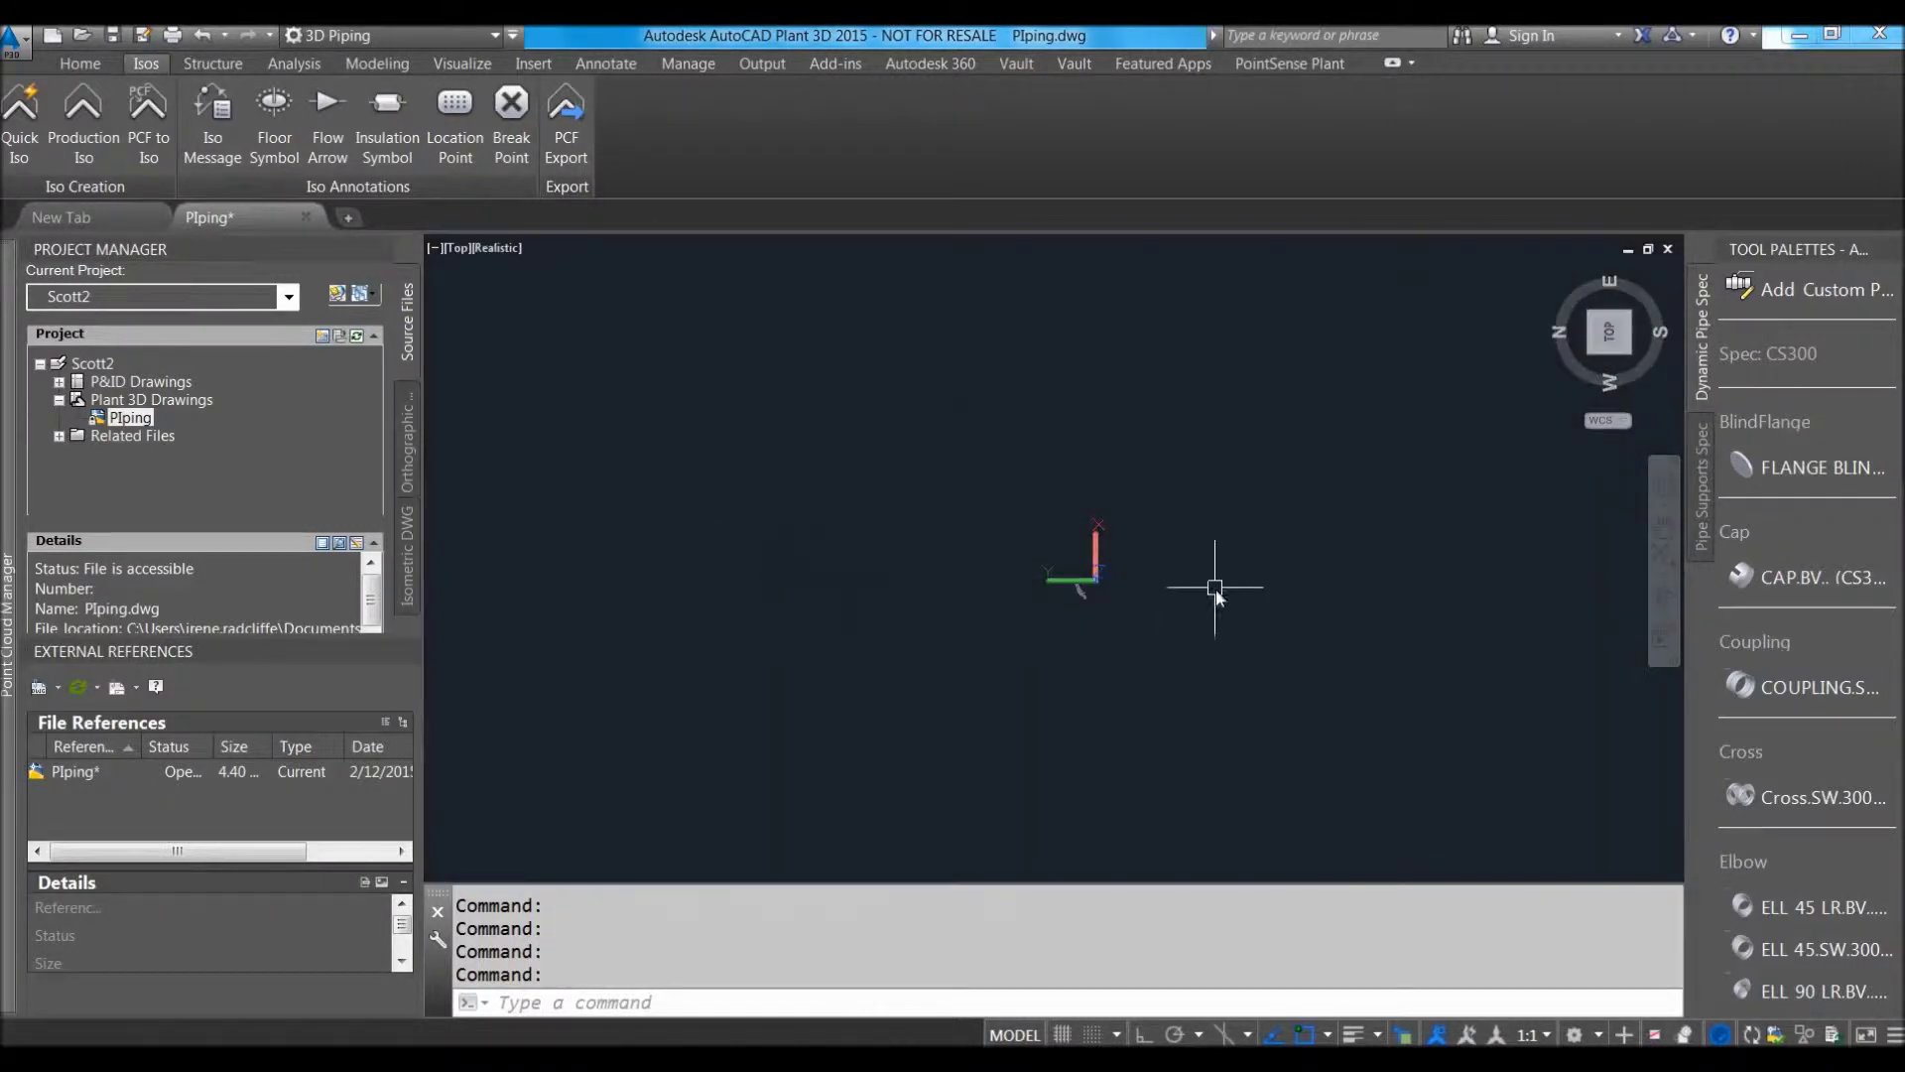
{"action": "left_click", "coordinate": [63, 66]}
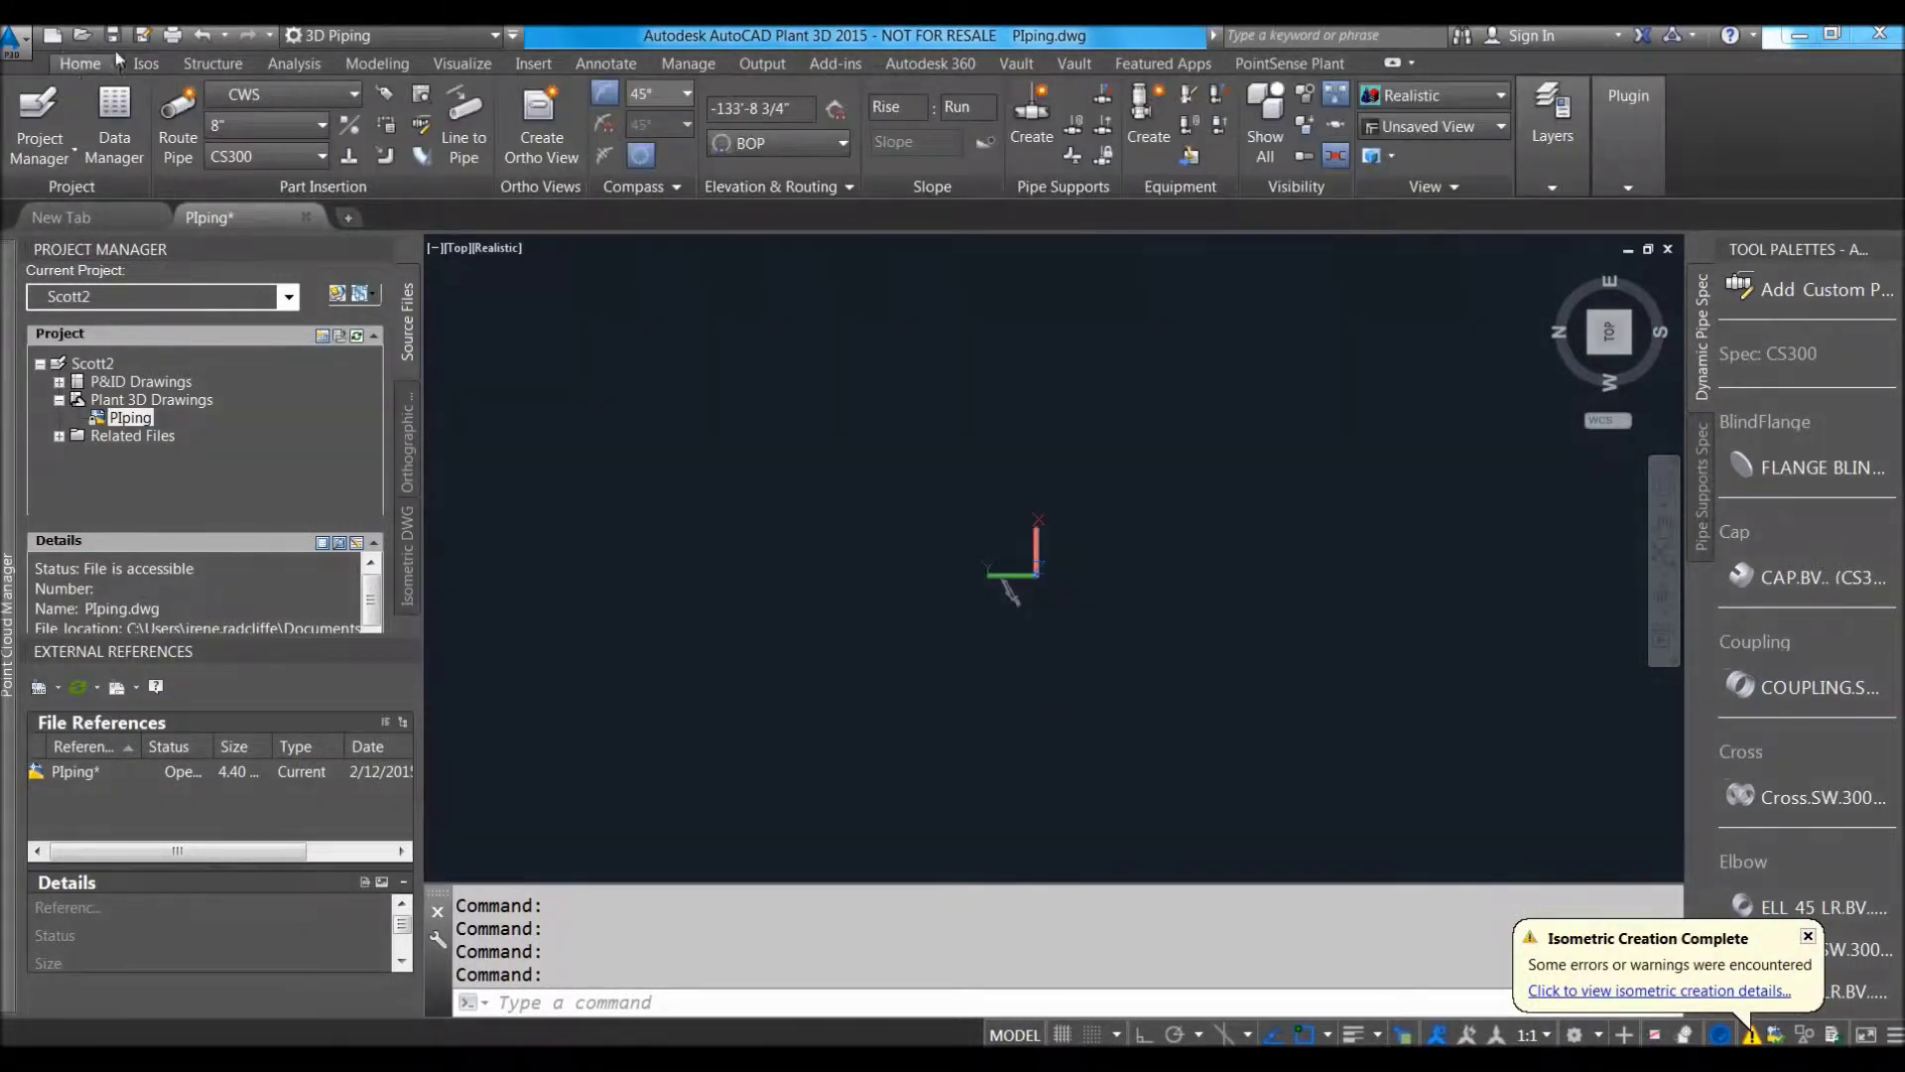
{"action": "left_click", "coordinate": [1626, 991]}
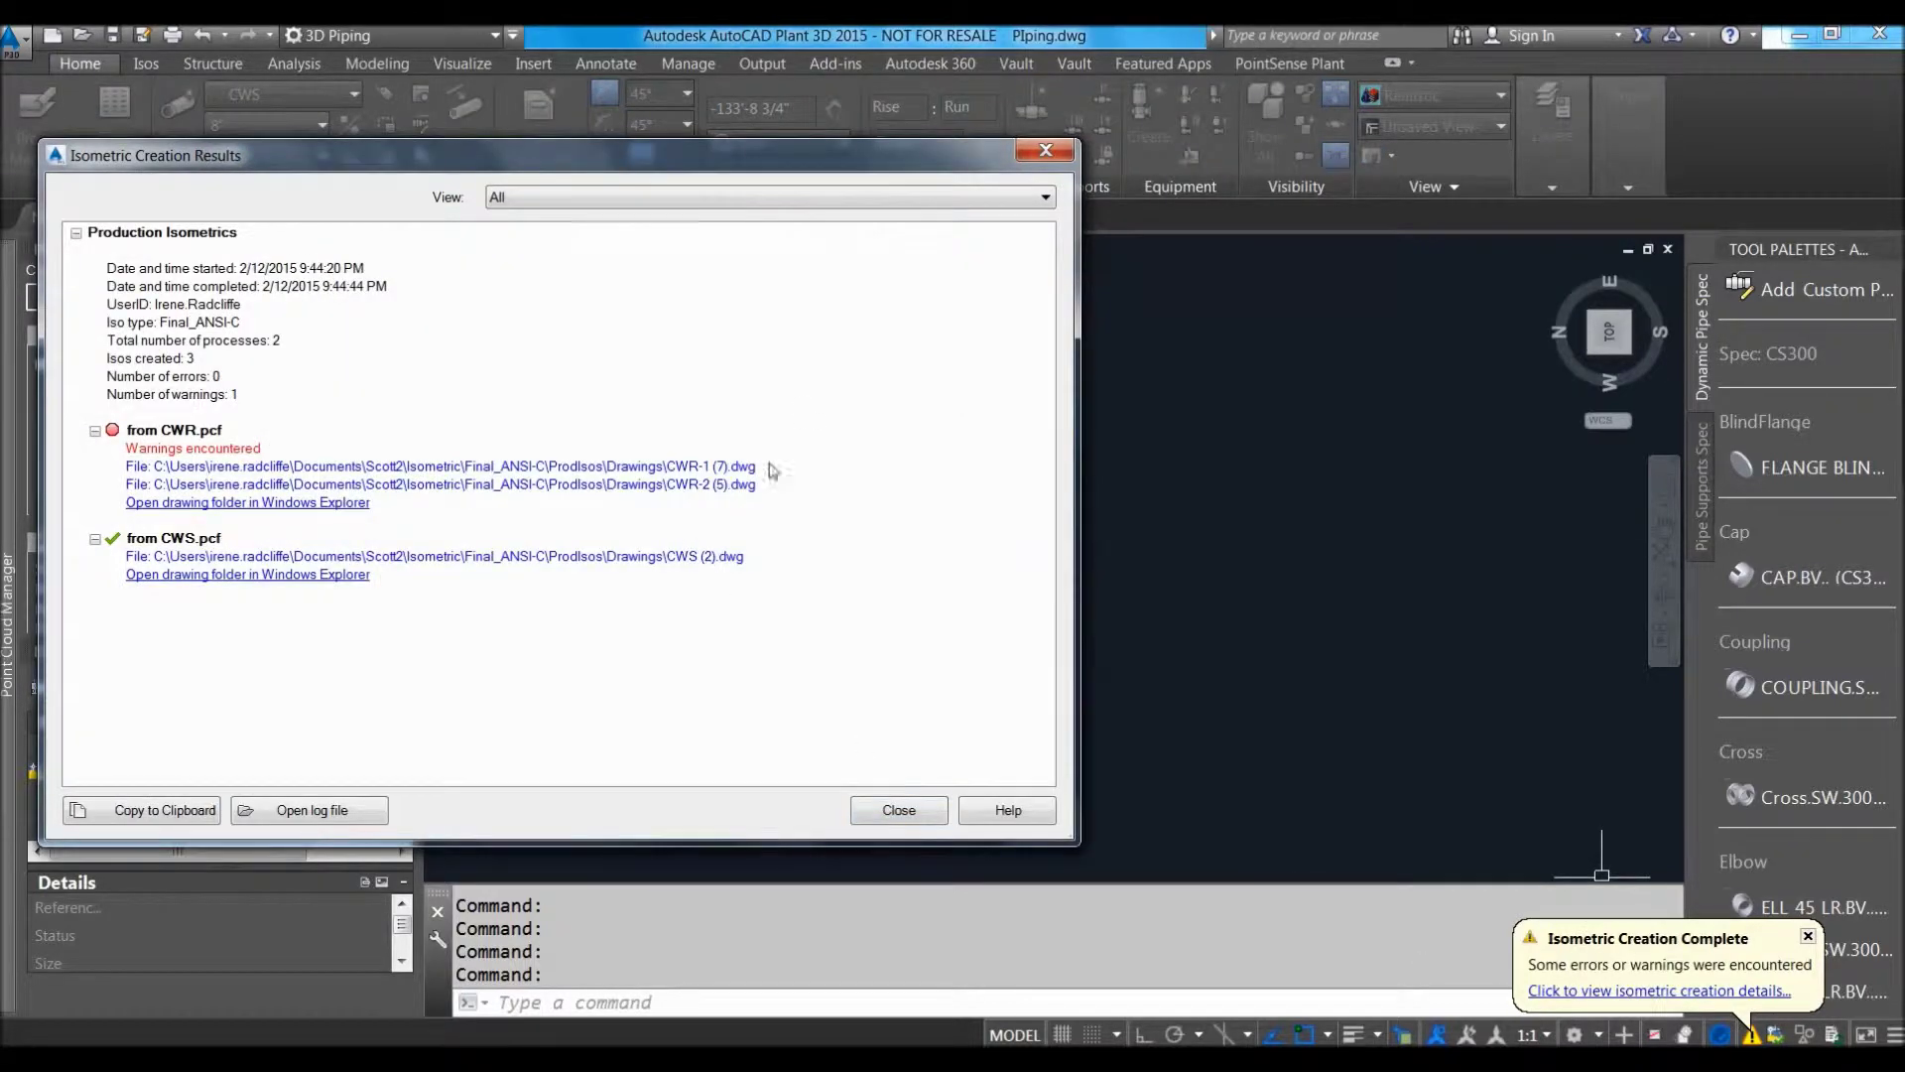
{"action": "left_click_drag", "start_coordinate": [765, 174], "coordinate": [1005, 166]}
{"action": "left_click", "coordinate": [931, 537]}
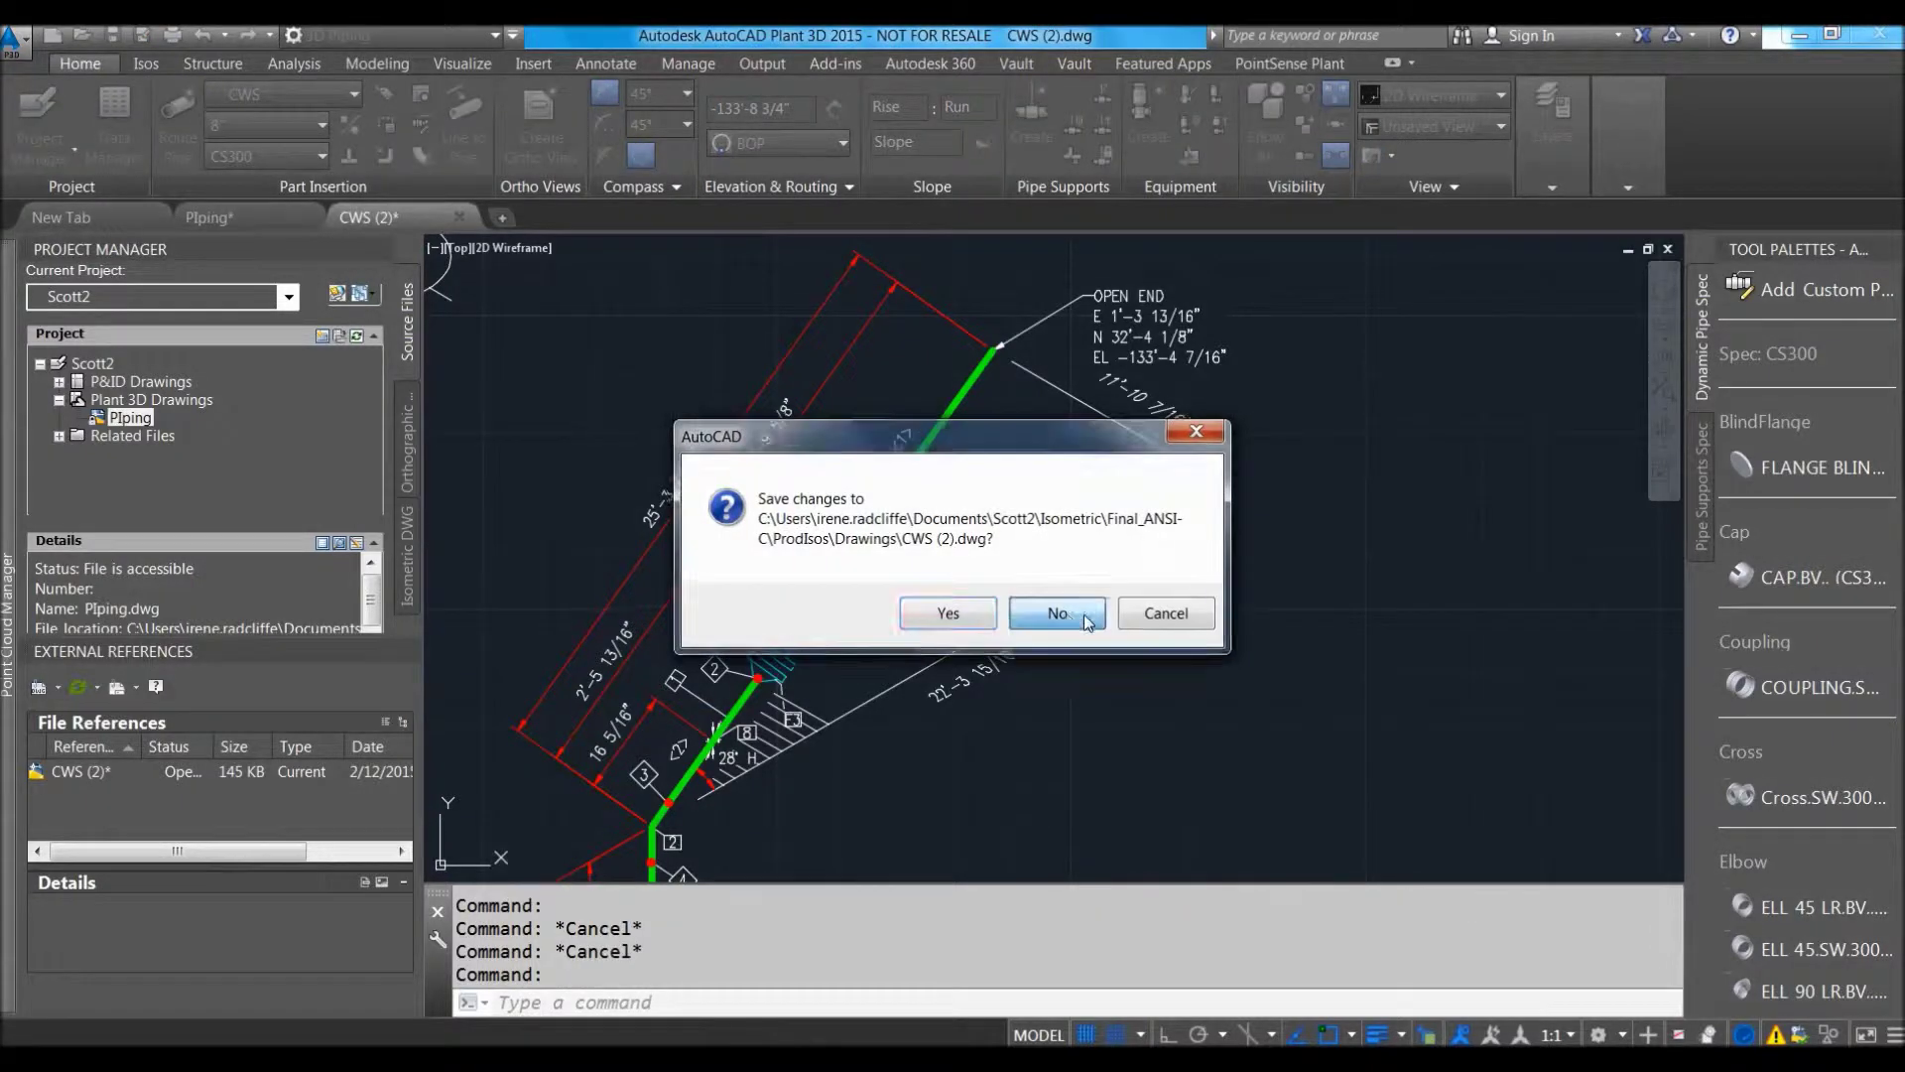
{"action": "left_click", "coordinate": [1058, 614]}
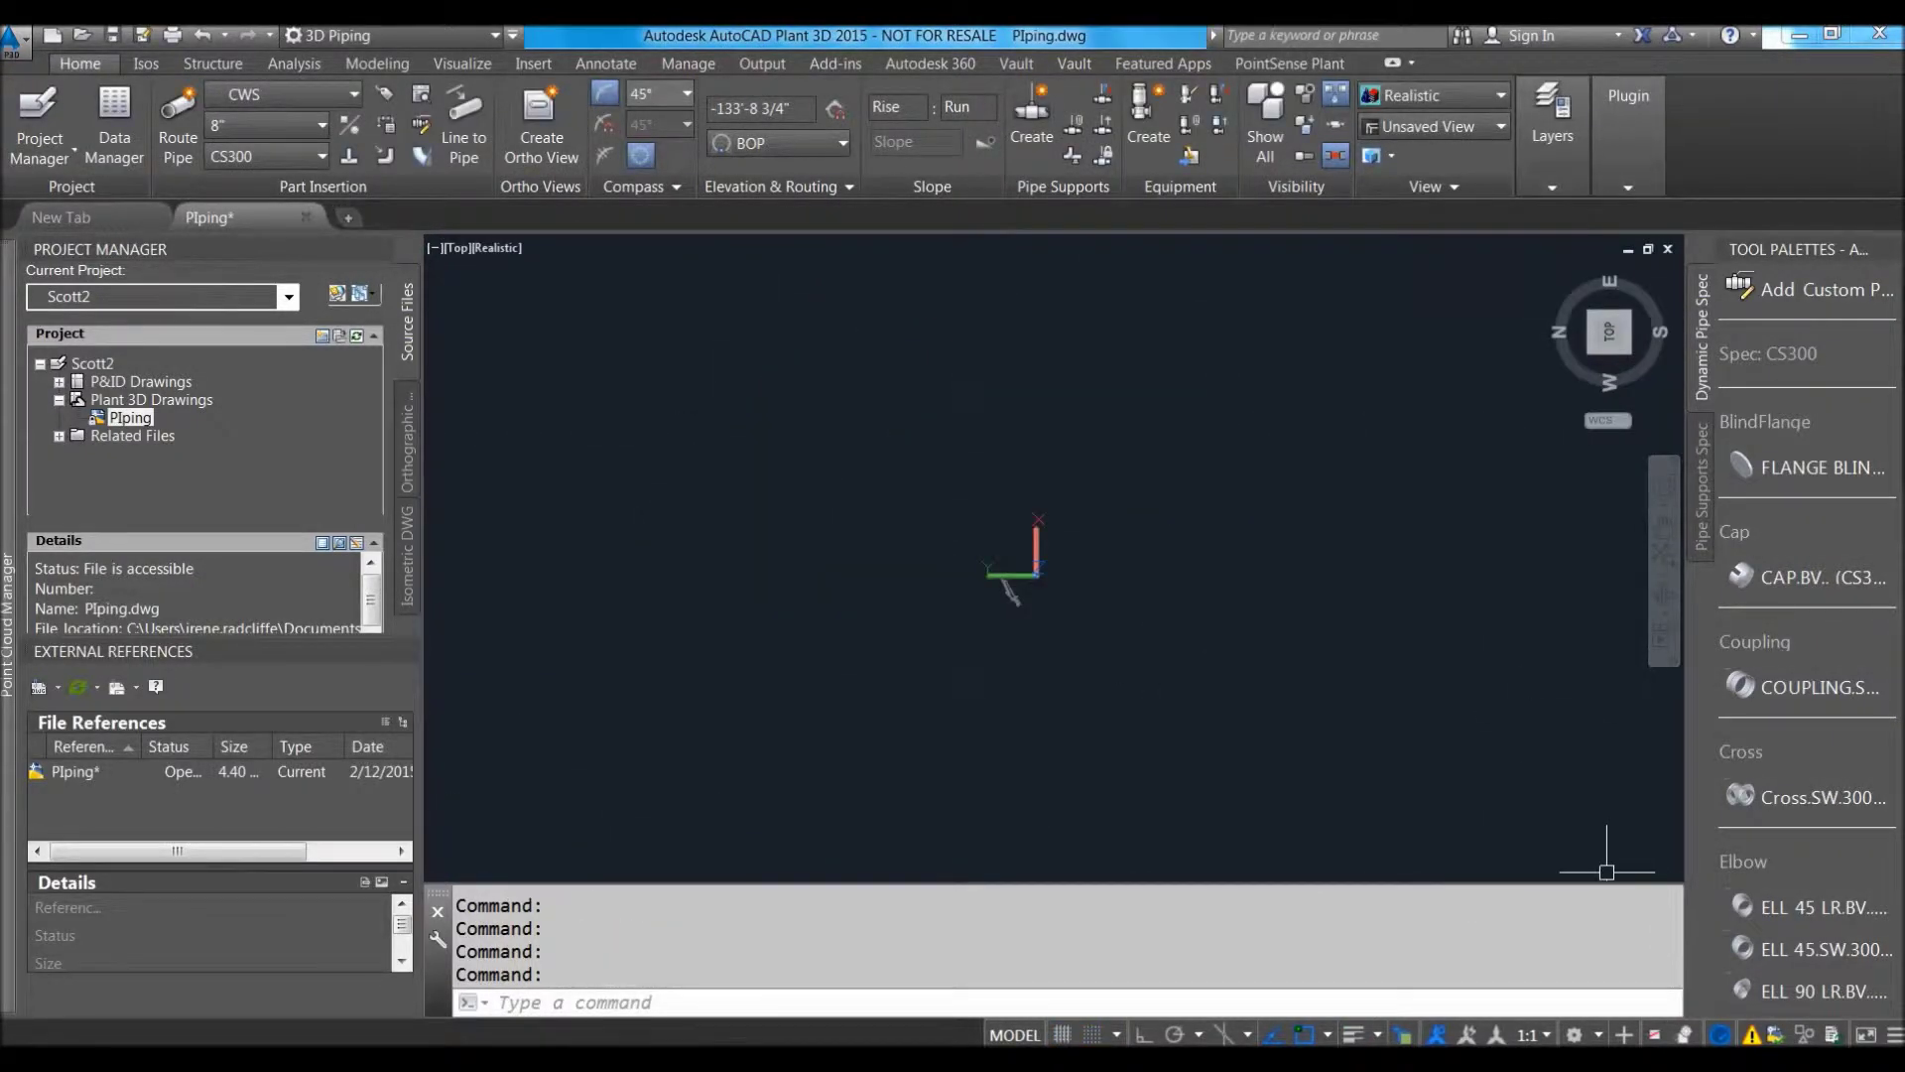
Reopen the isometric creation results, examine the CWR-1 (7) isometric and close it without saving.
{"action": "left_click", "coordinate": [1752, 1036]}
{"action": "left_click", "coordinate": [910, 447]}
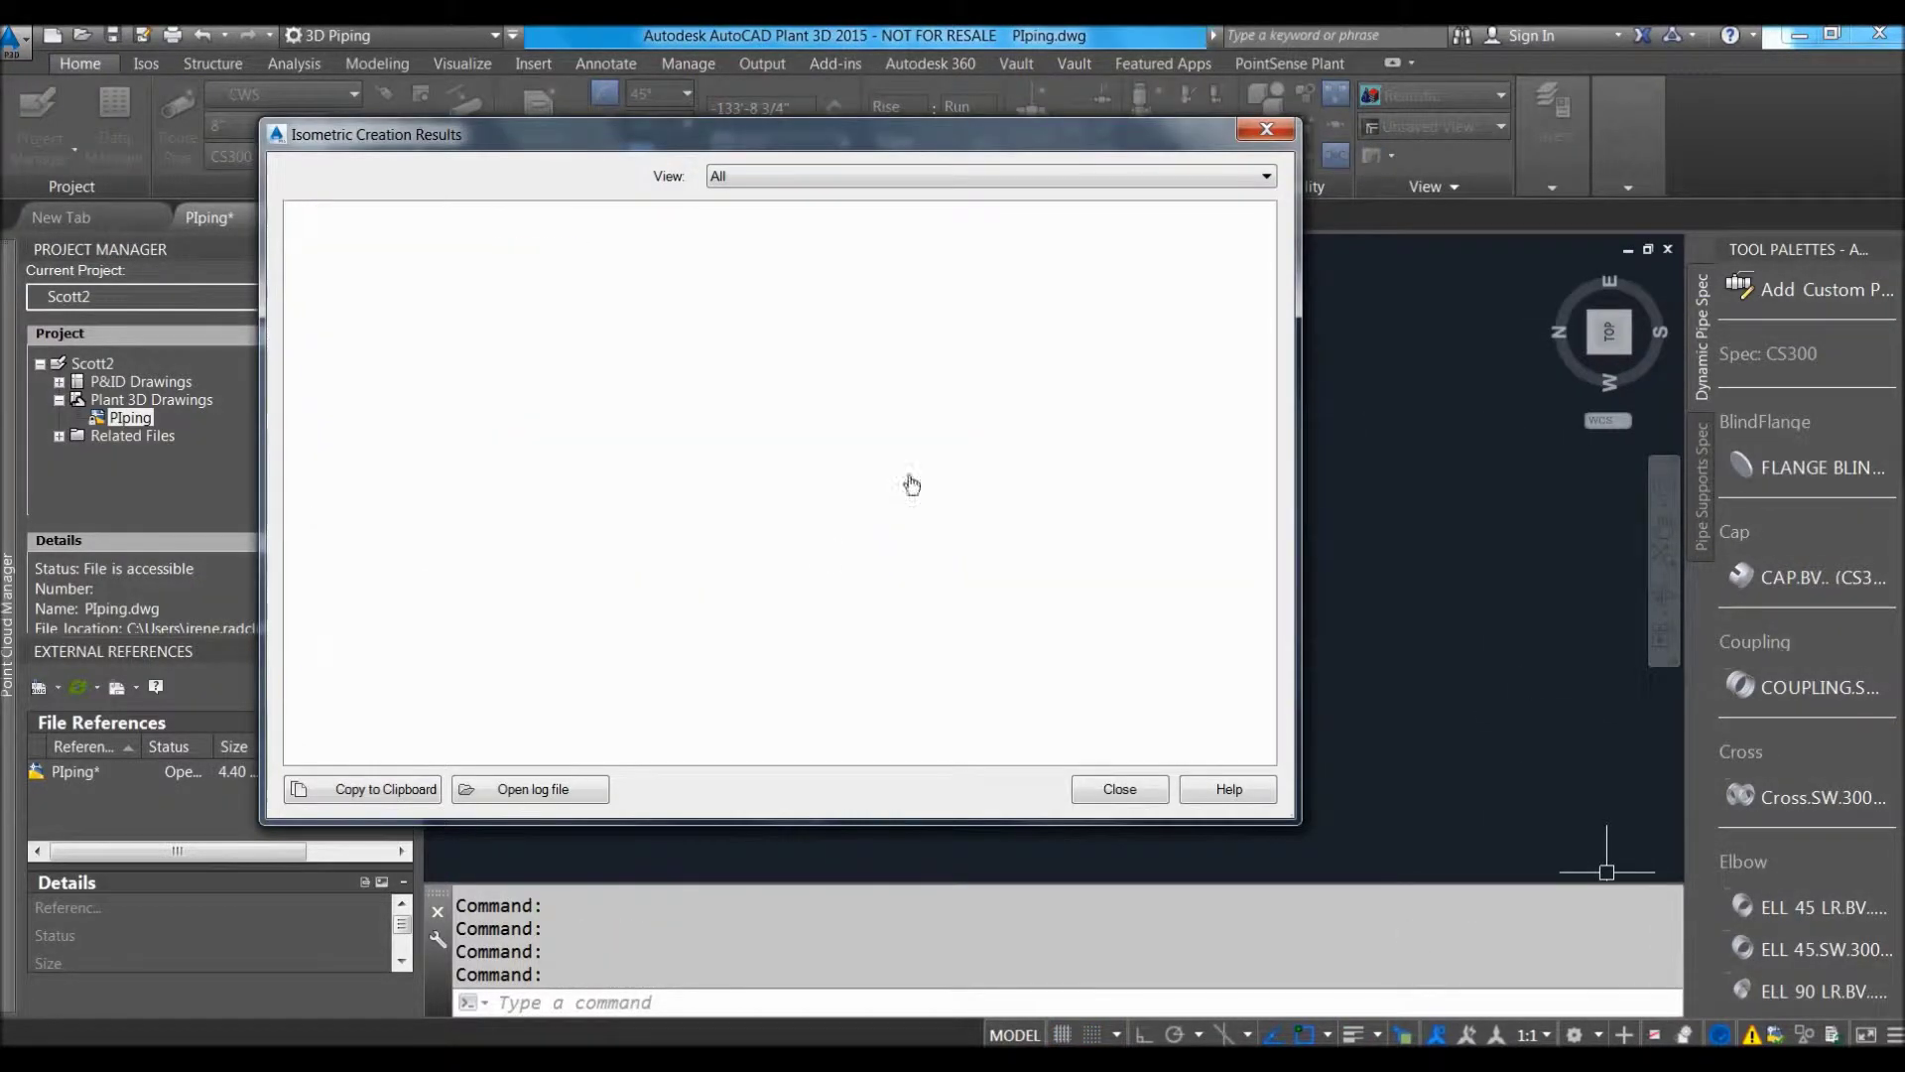
{"action": "scroll", "coordinate": [878, 450], "scroll_direction": "down", "scroll_amount": 2}
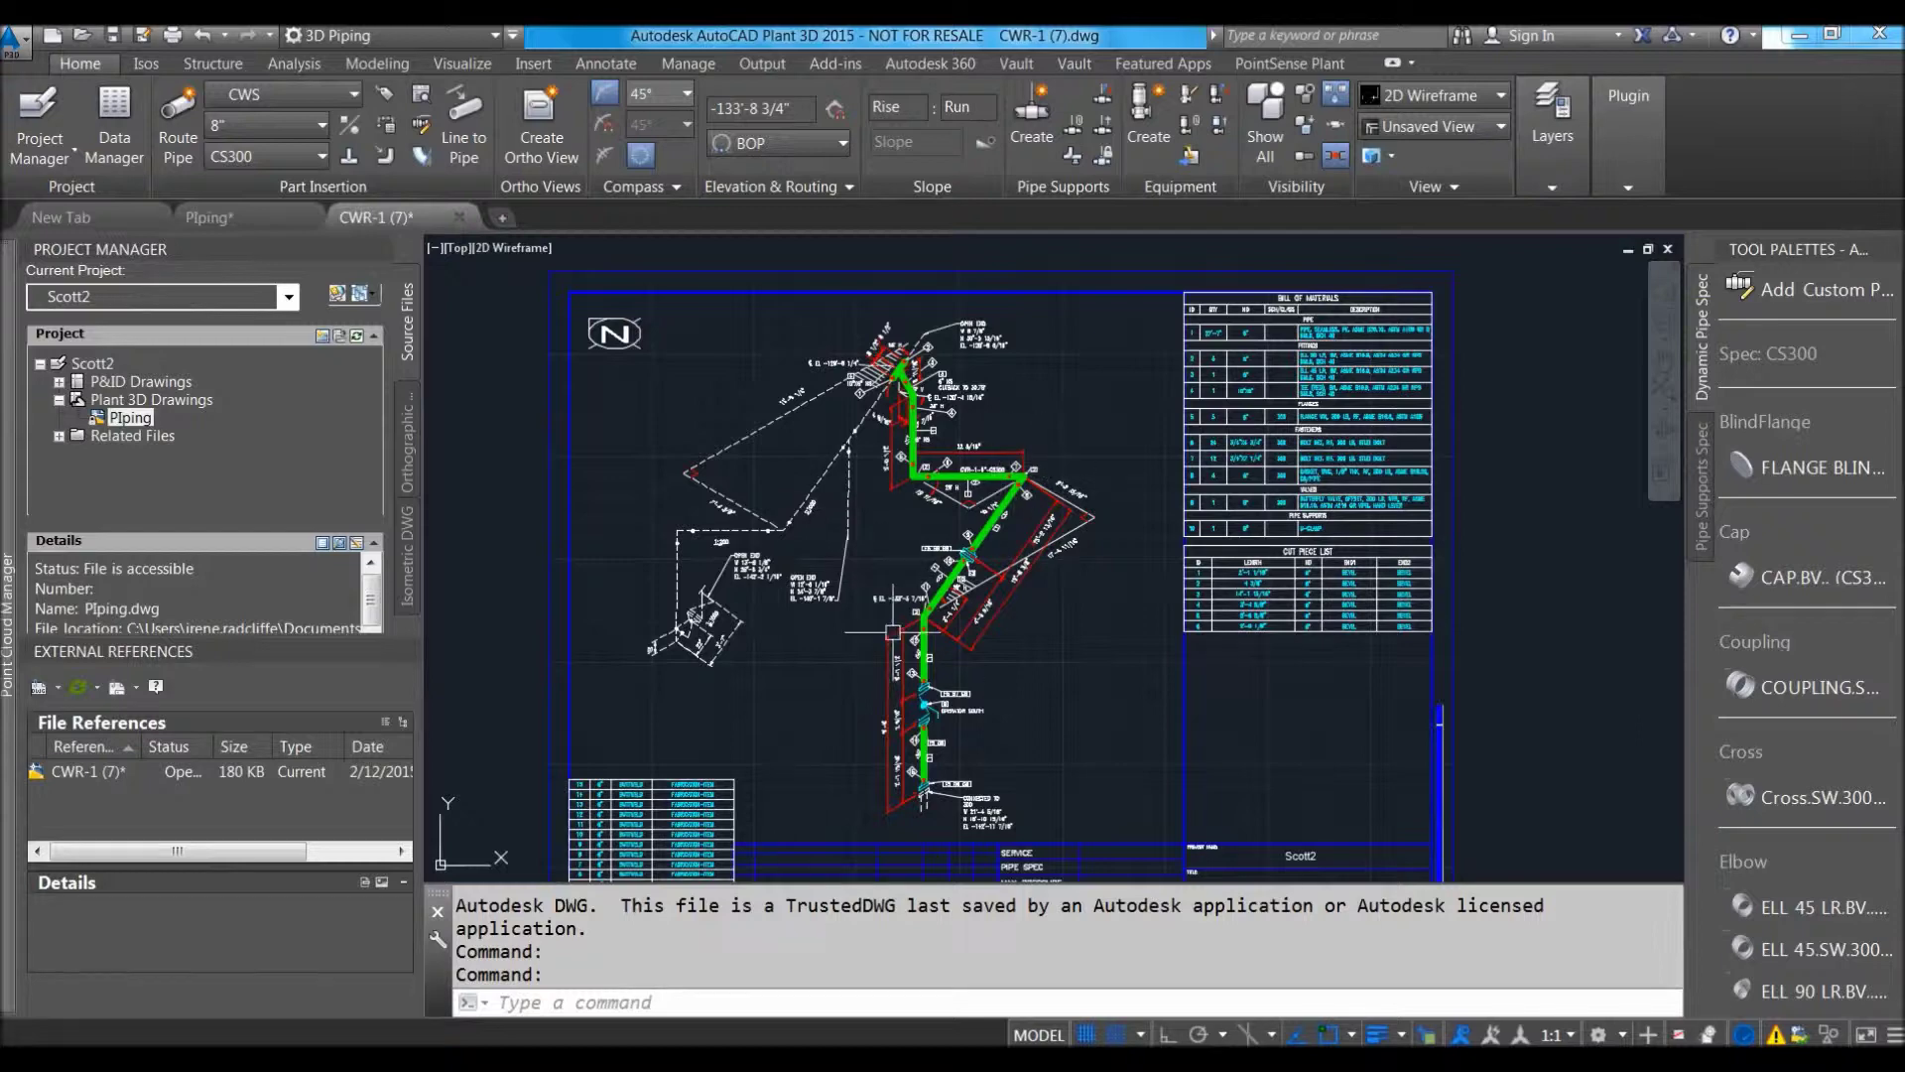
{"action": "left_click", "coordinate": [460, 217]}
{"action": "left_click", "coordinate": [1062, 615]}
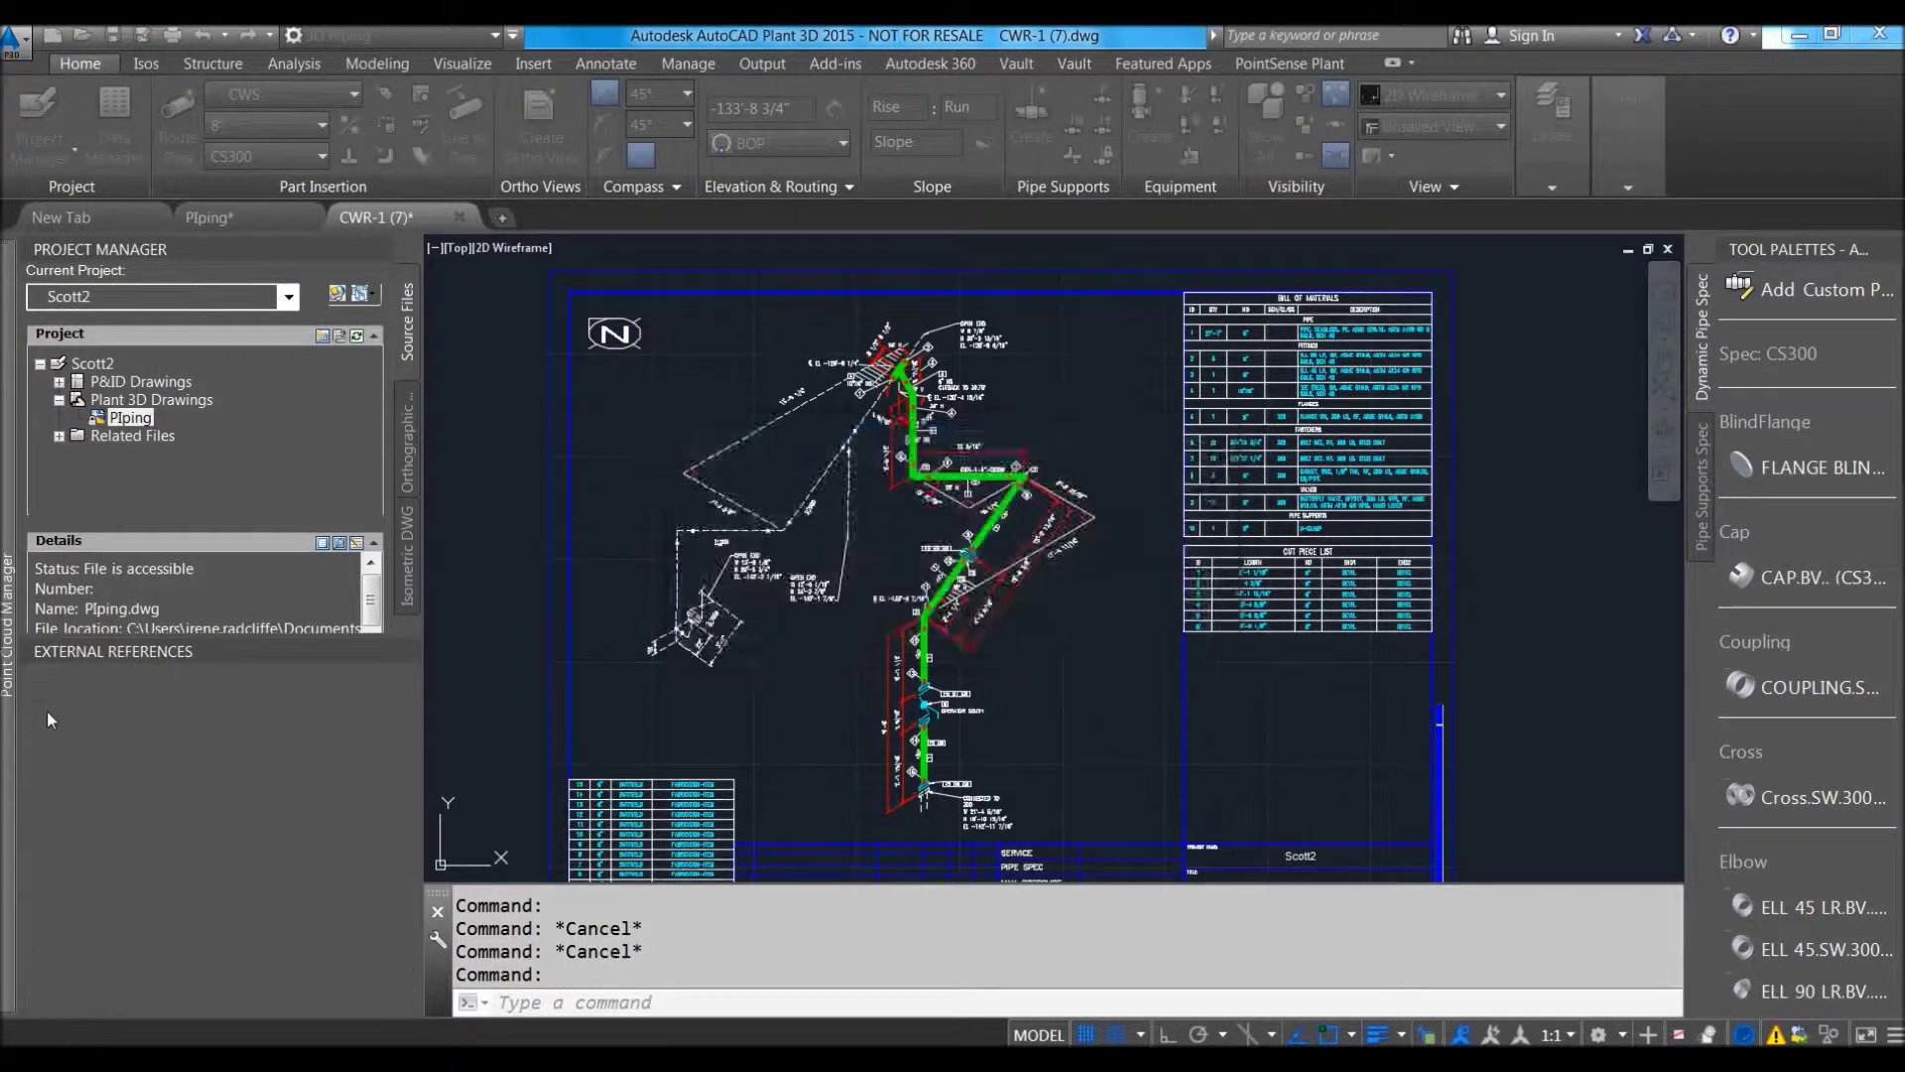
Start an orthographic view from the piping model in a new orthographic drawing named New_Piping.
{"action": "scroll", "coordinate": [992, 576], "scroll_direction": "up", "scroll_amount": 5}
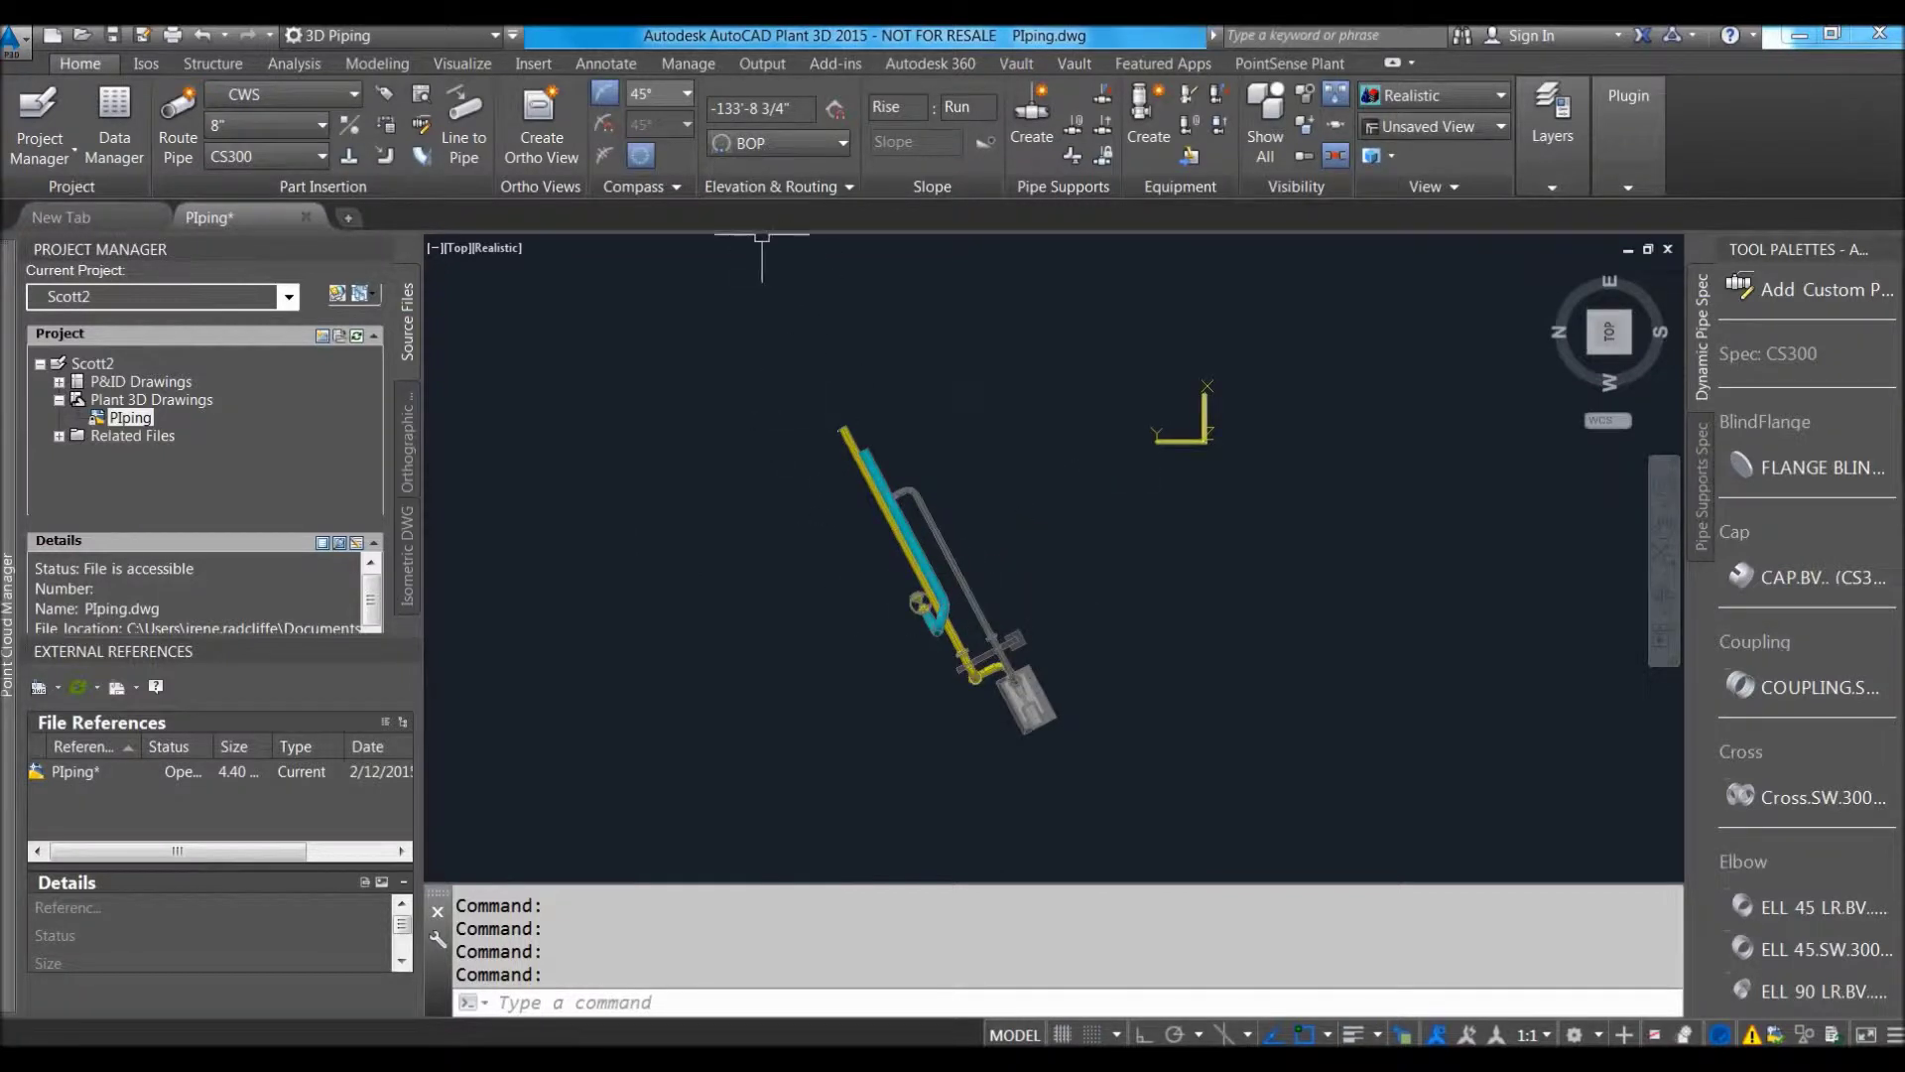
{"action": "scroll", "coordinate": [1010, 684], "scroll_direction": "up", "scroll_amount": 1}
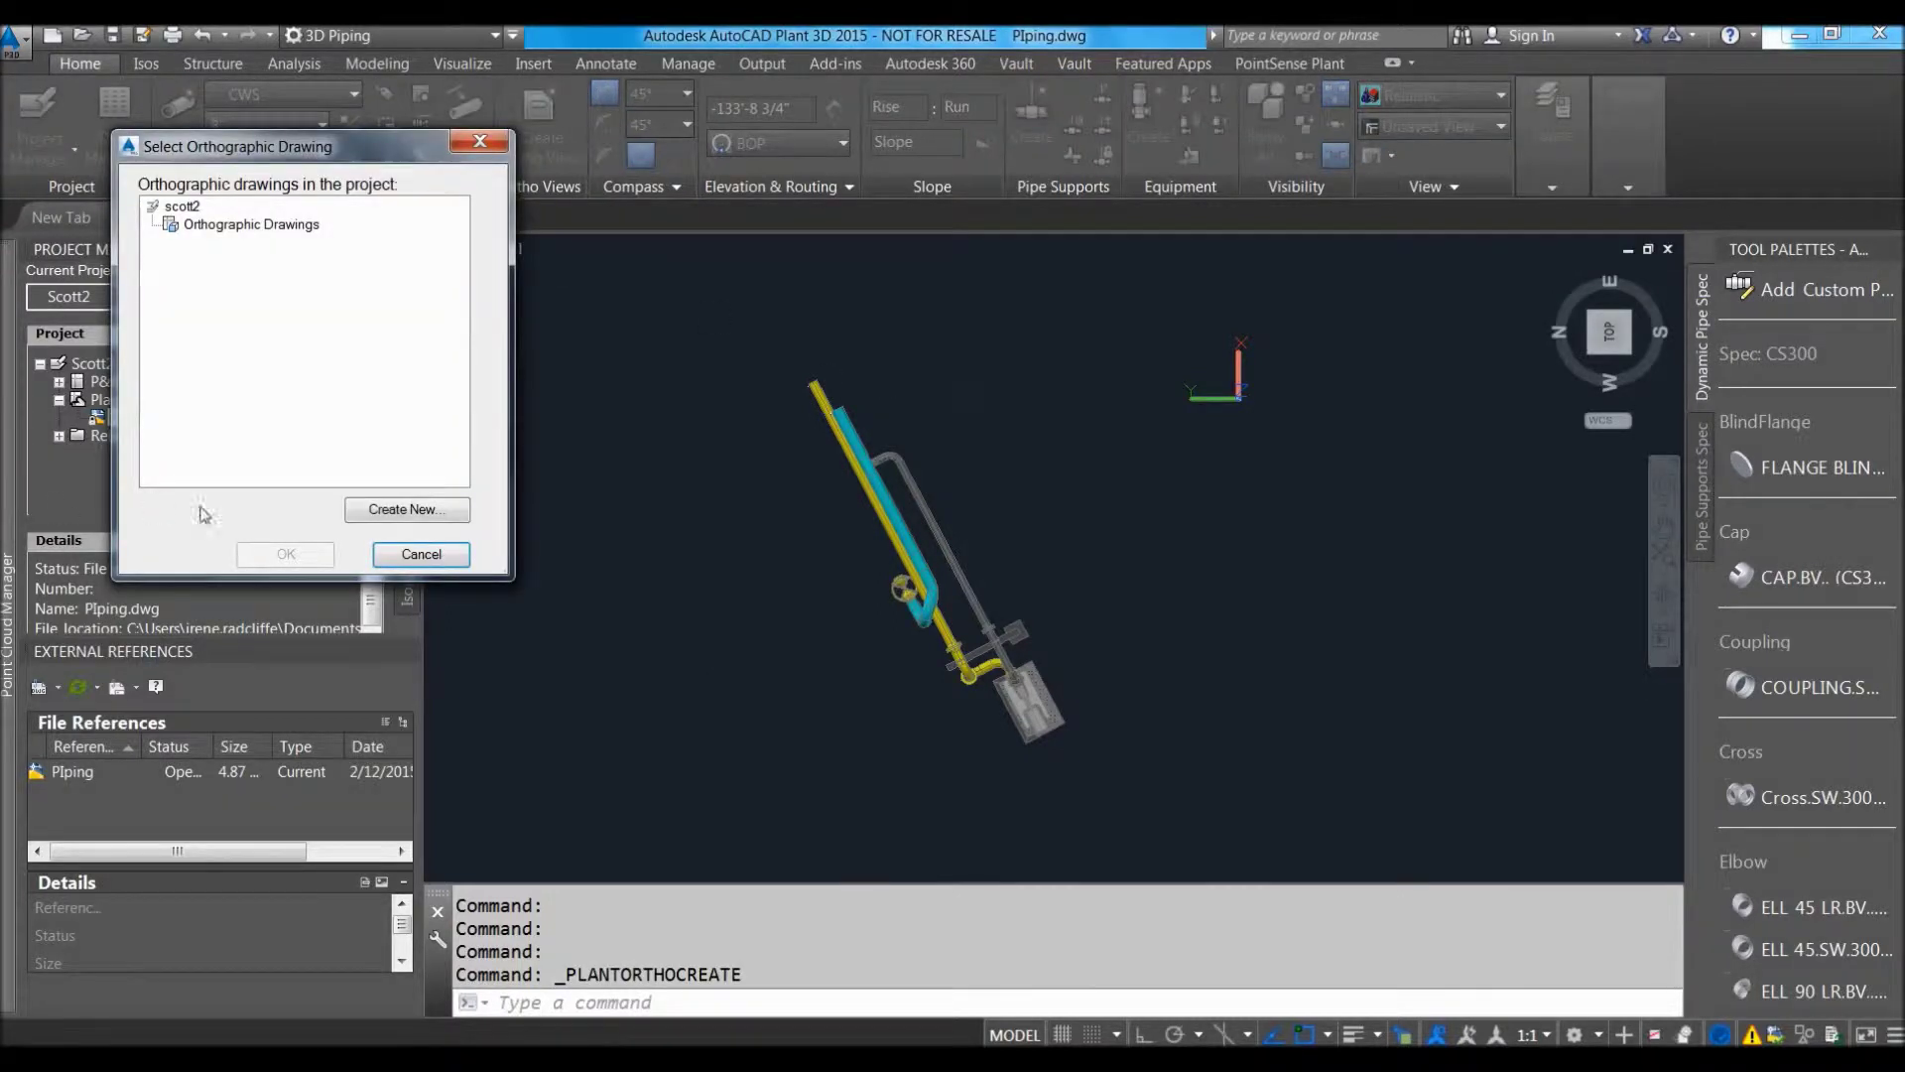
{"action": "left_click", "coordinate": [407, 514]}
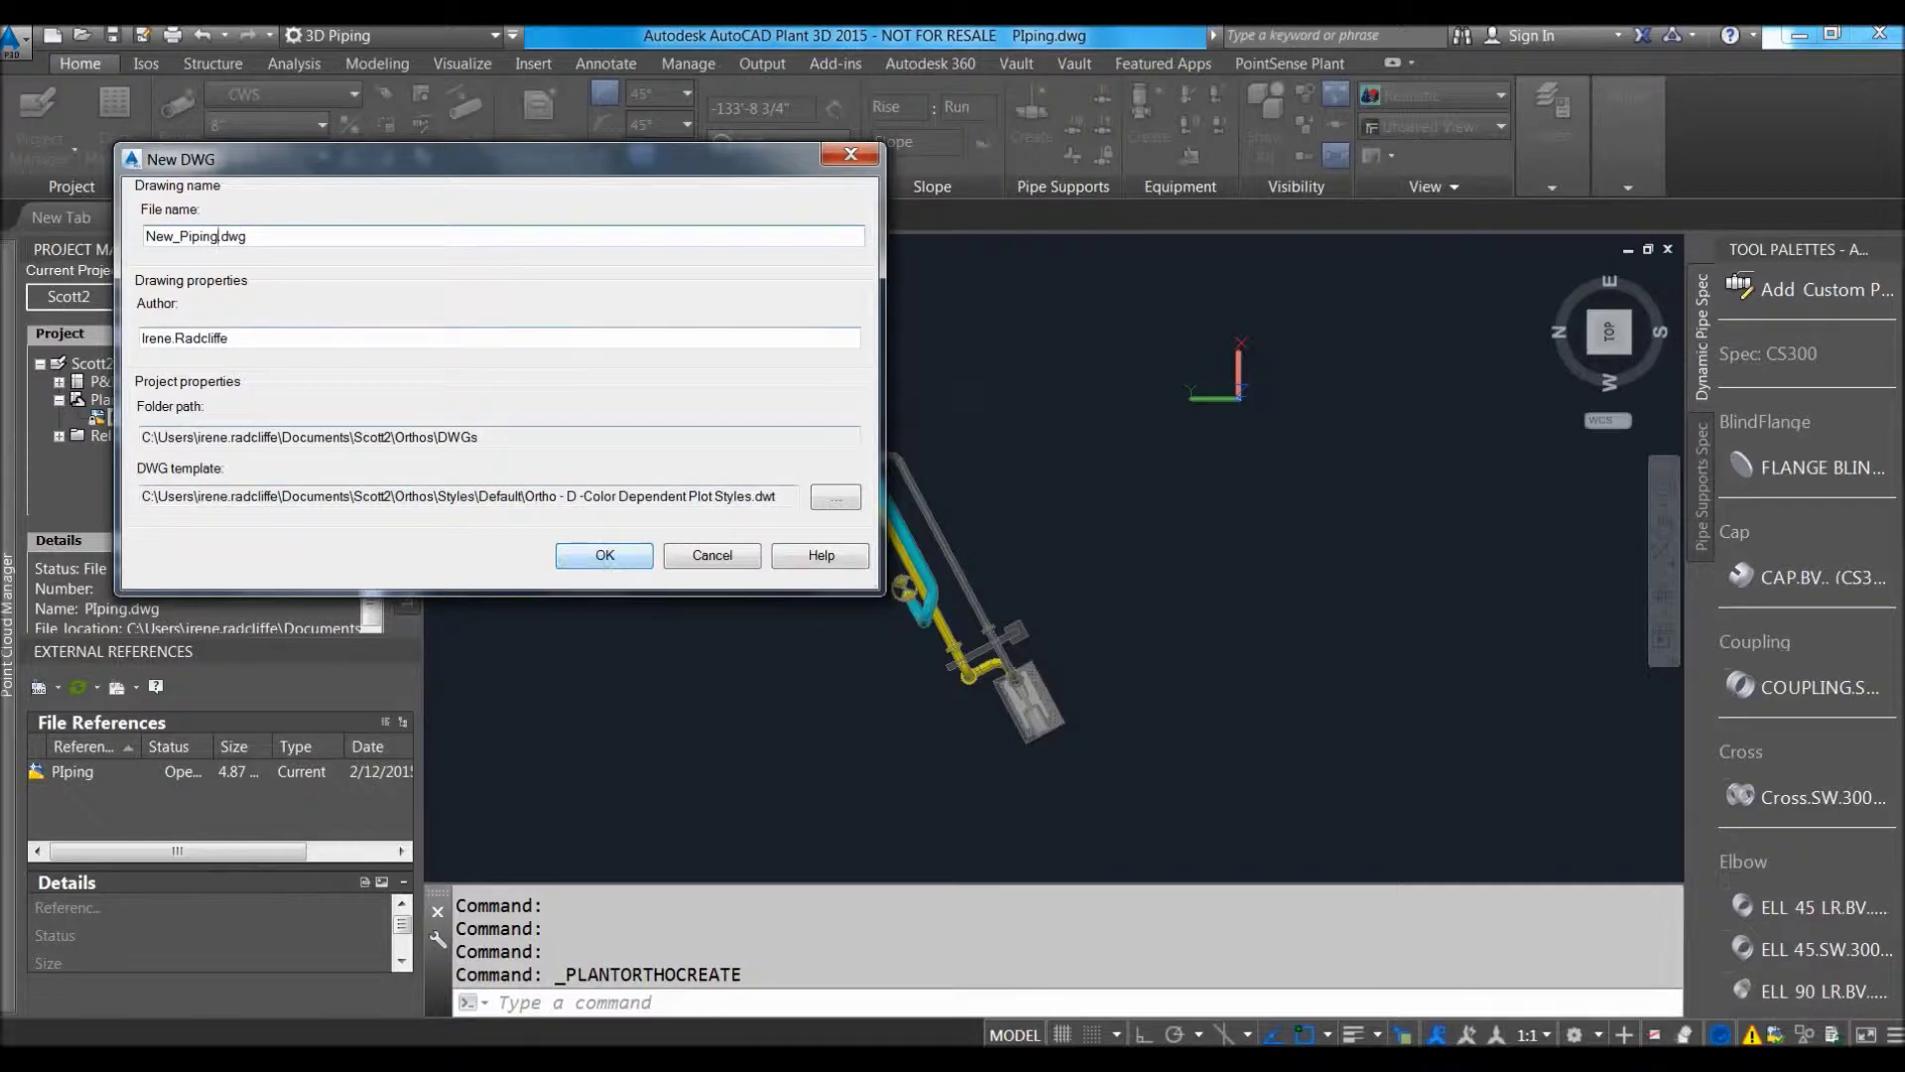
{"action": "left_click", "coordinate": [607, 554]}
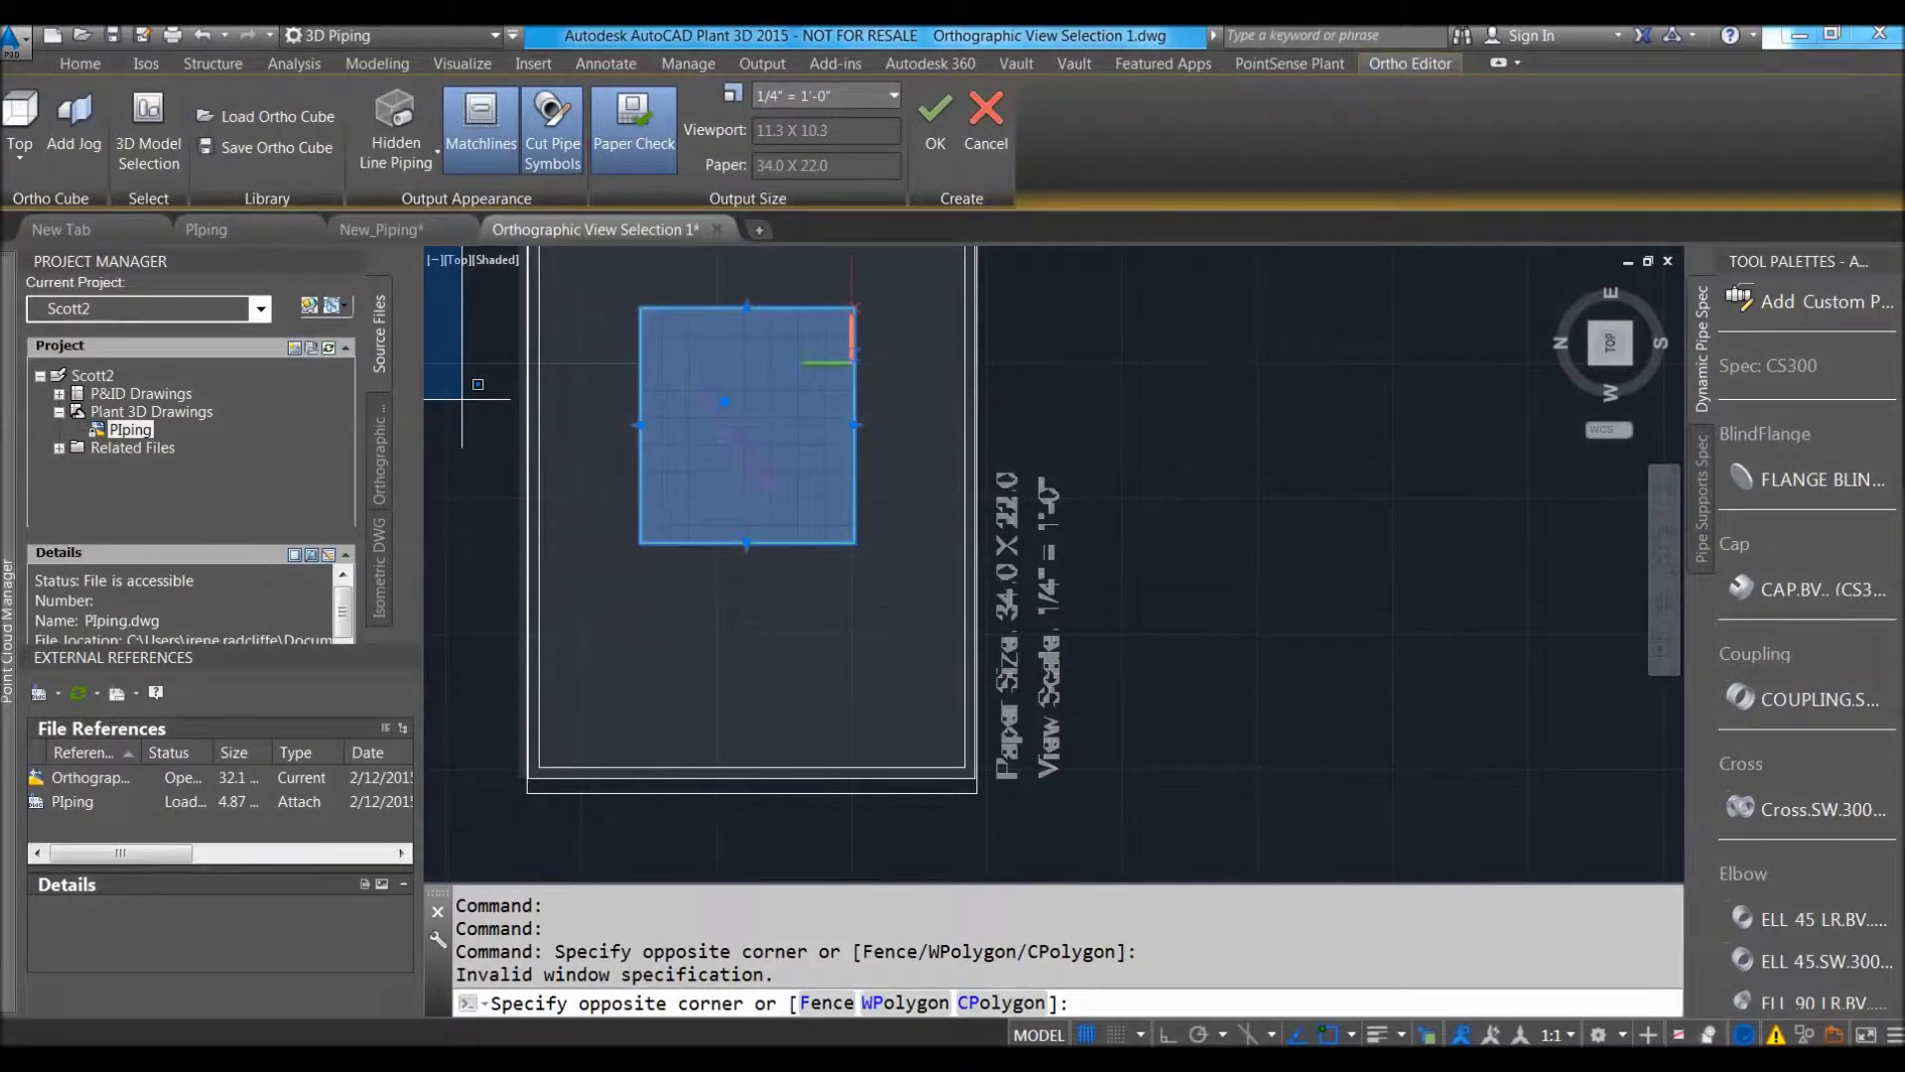
Accept the top view selection at 1/4" = 1'-0" scale and place its viewport in the sheet's upper-left area.
{"action": "left_click", "coordinate": [474, 387]}
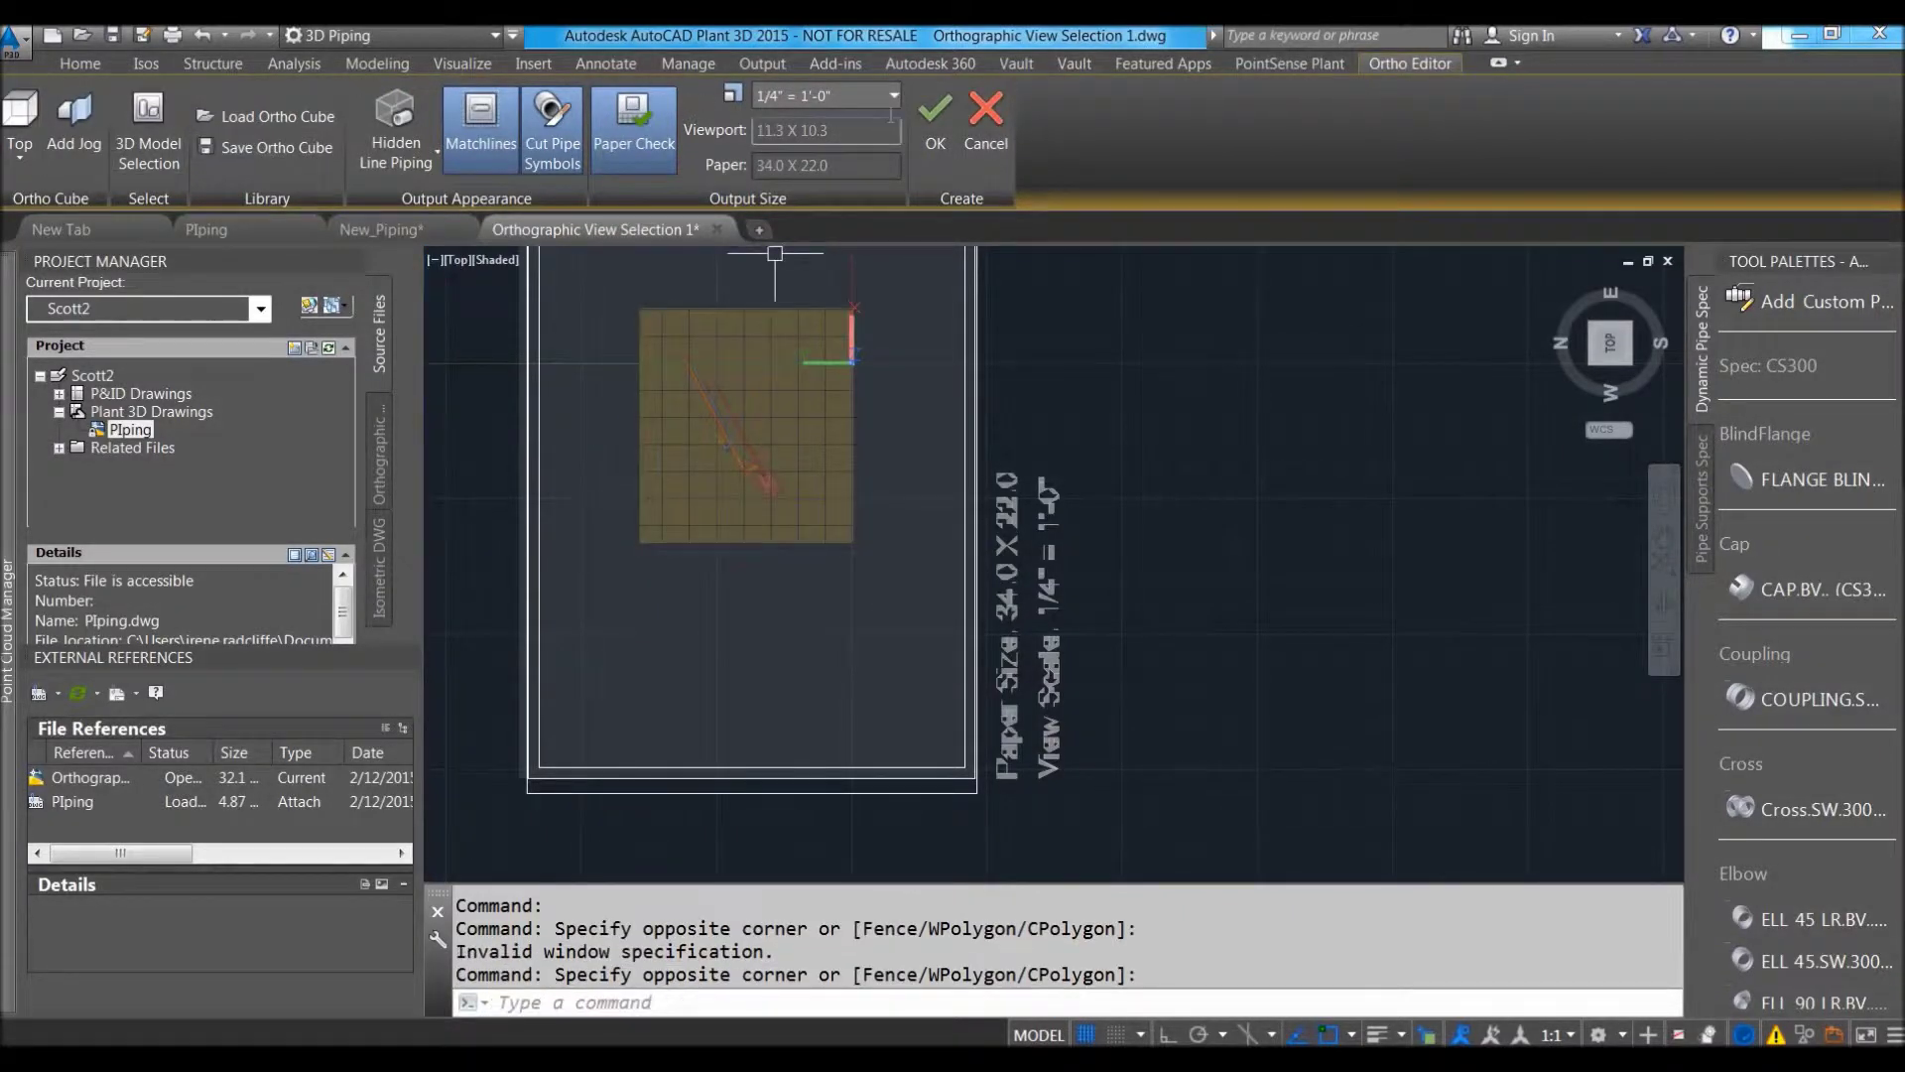
{"action": "left_click", "coordinate": [934, 109]}
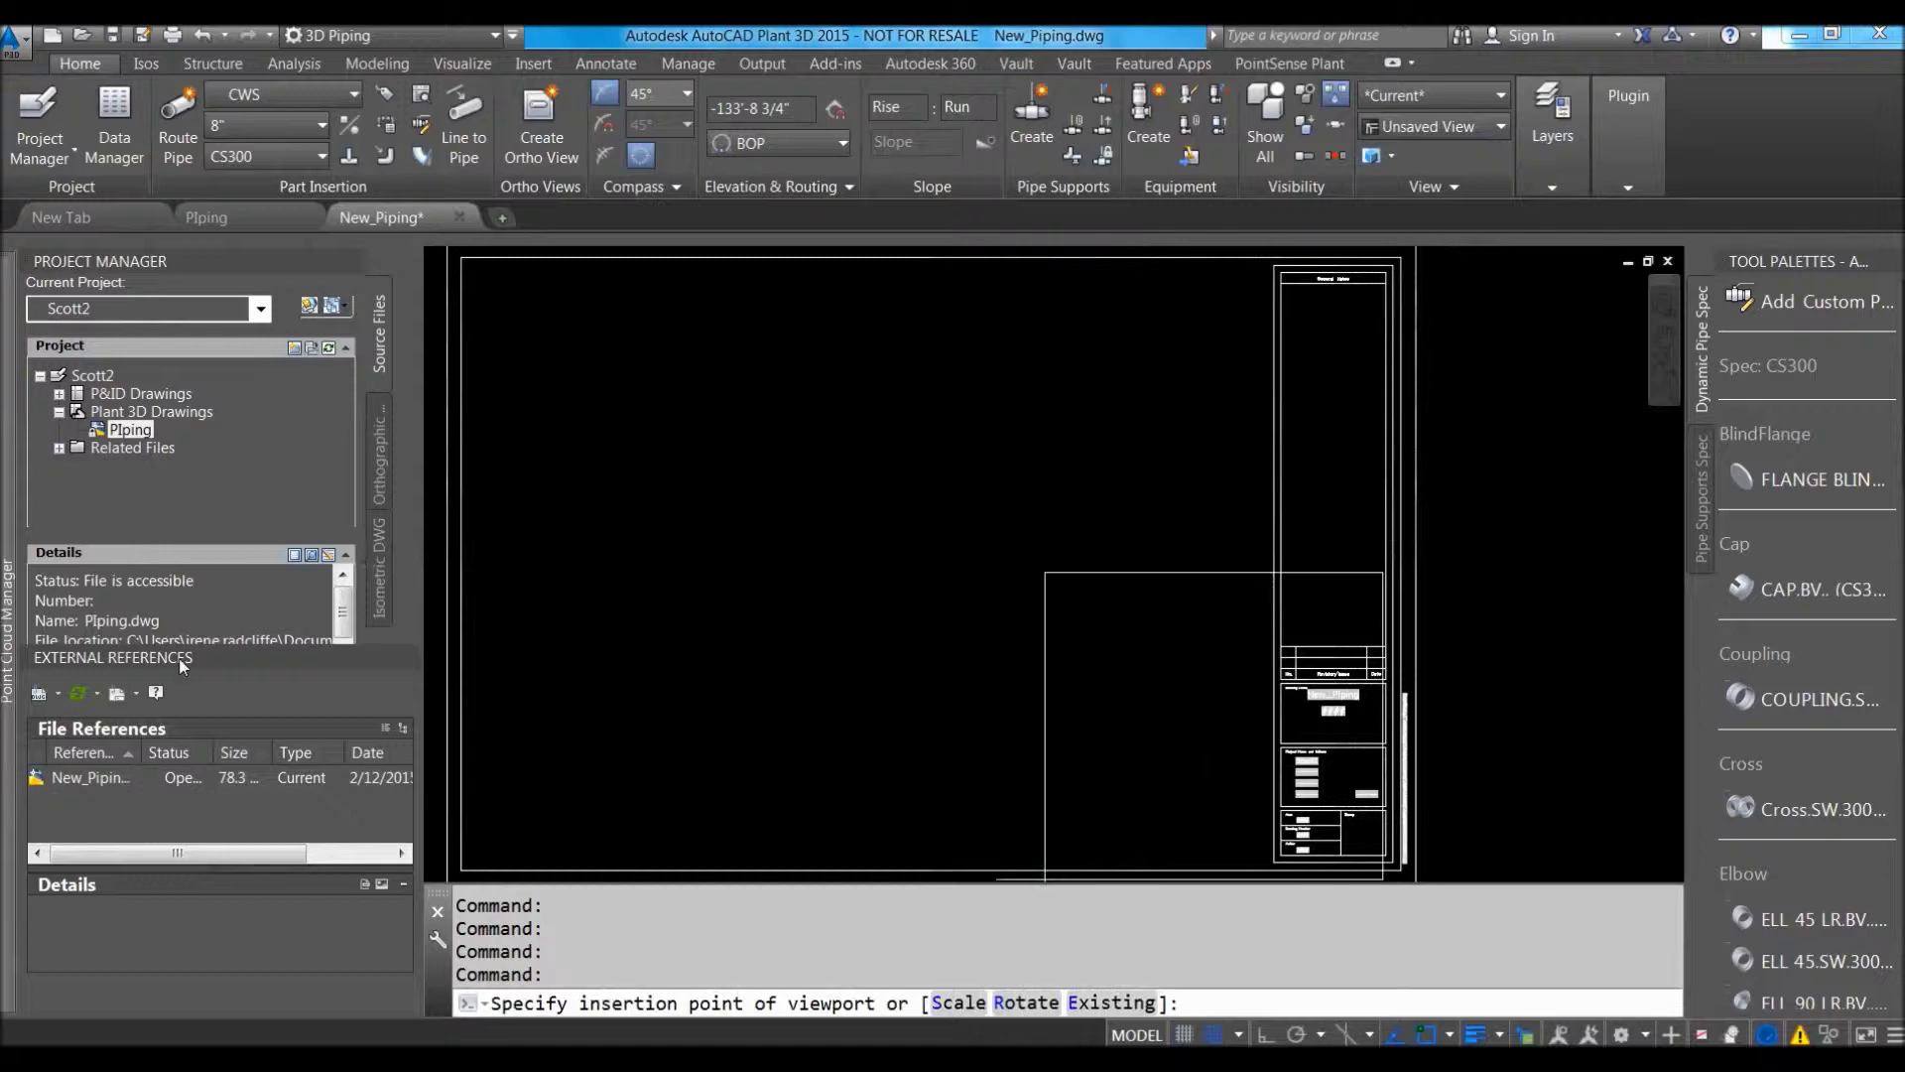
{"action": "left_click", "coordinate": [534, 608]}
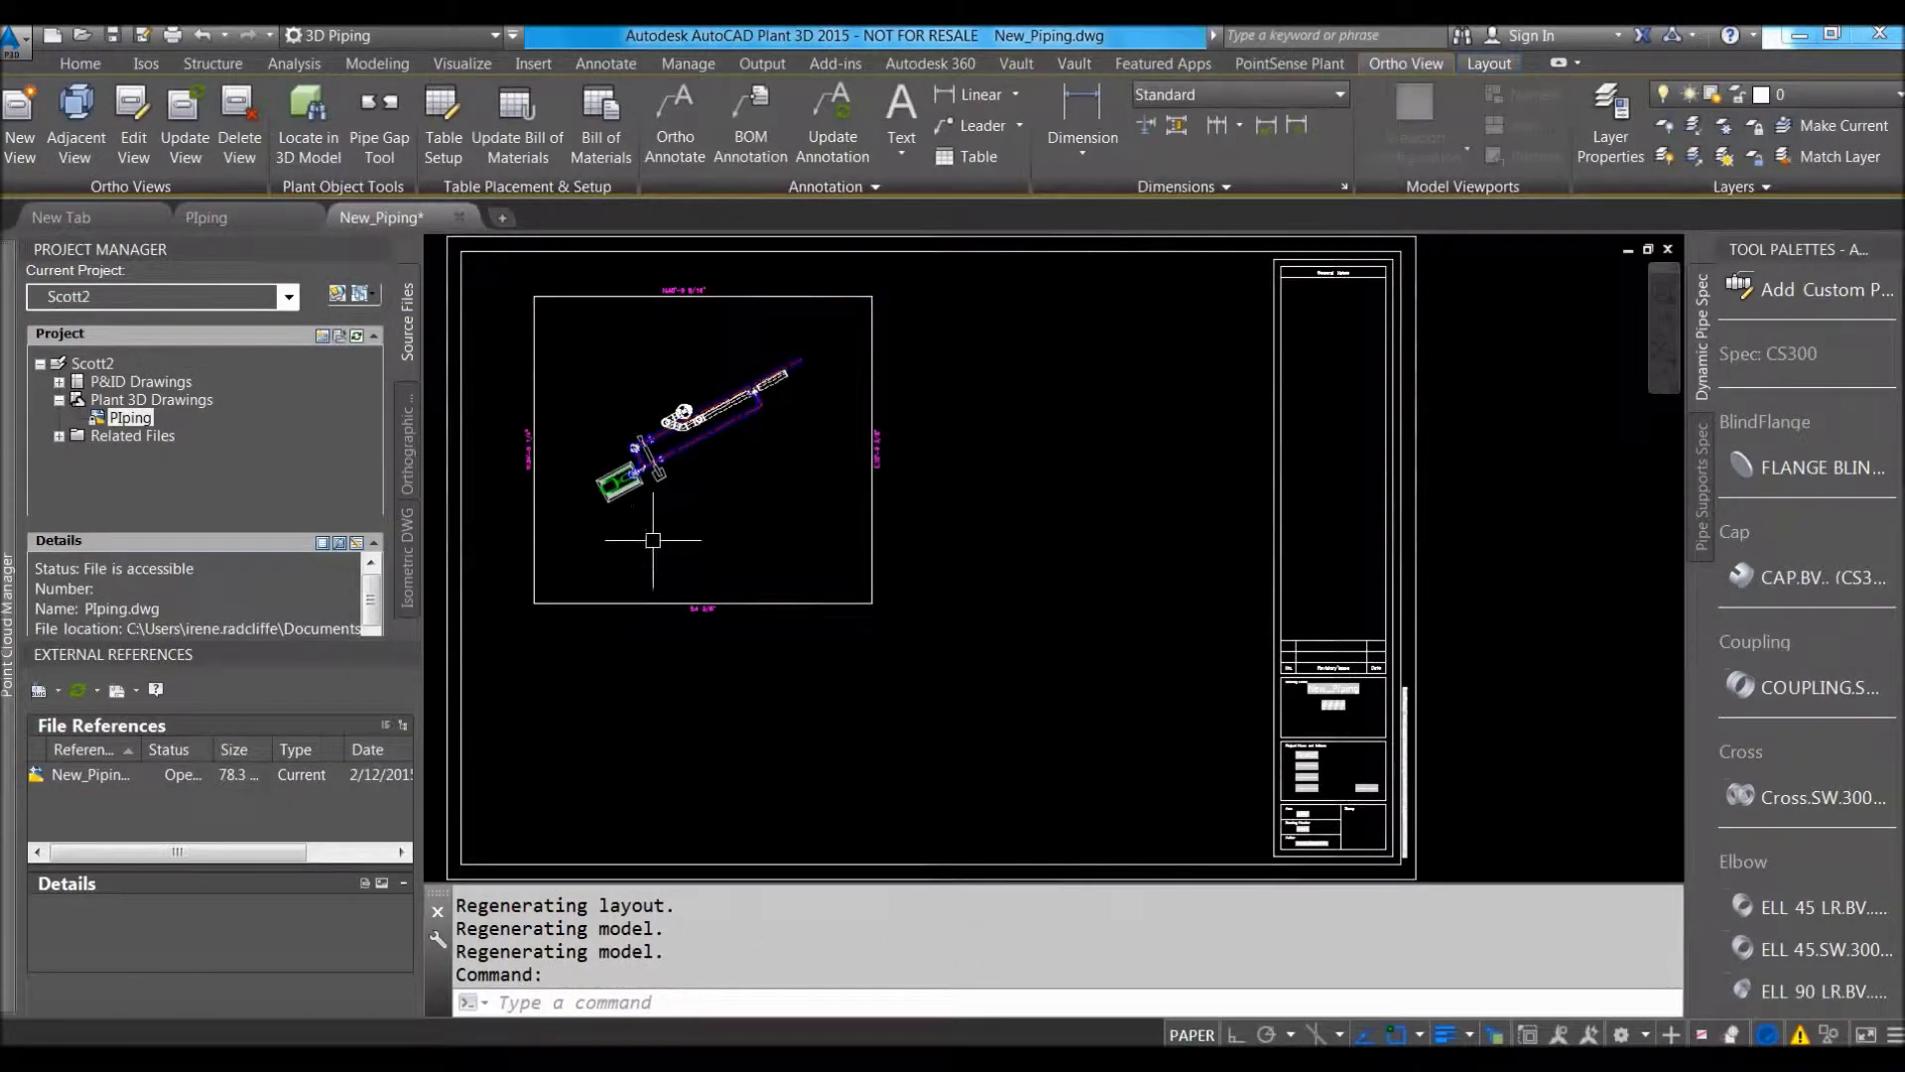
{"action": "middle_click_drag", "start_coordinate": [672, 554], "coordinate": [843, 657]}
{"action": "scroll", "coordinate": [859, 466], "scroll_direction": "up", "scroll_amount": 5}
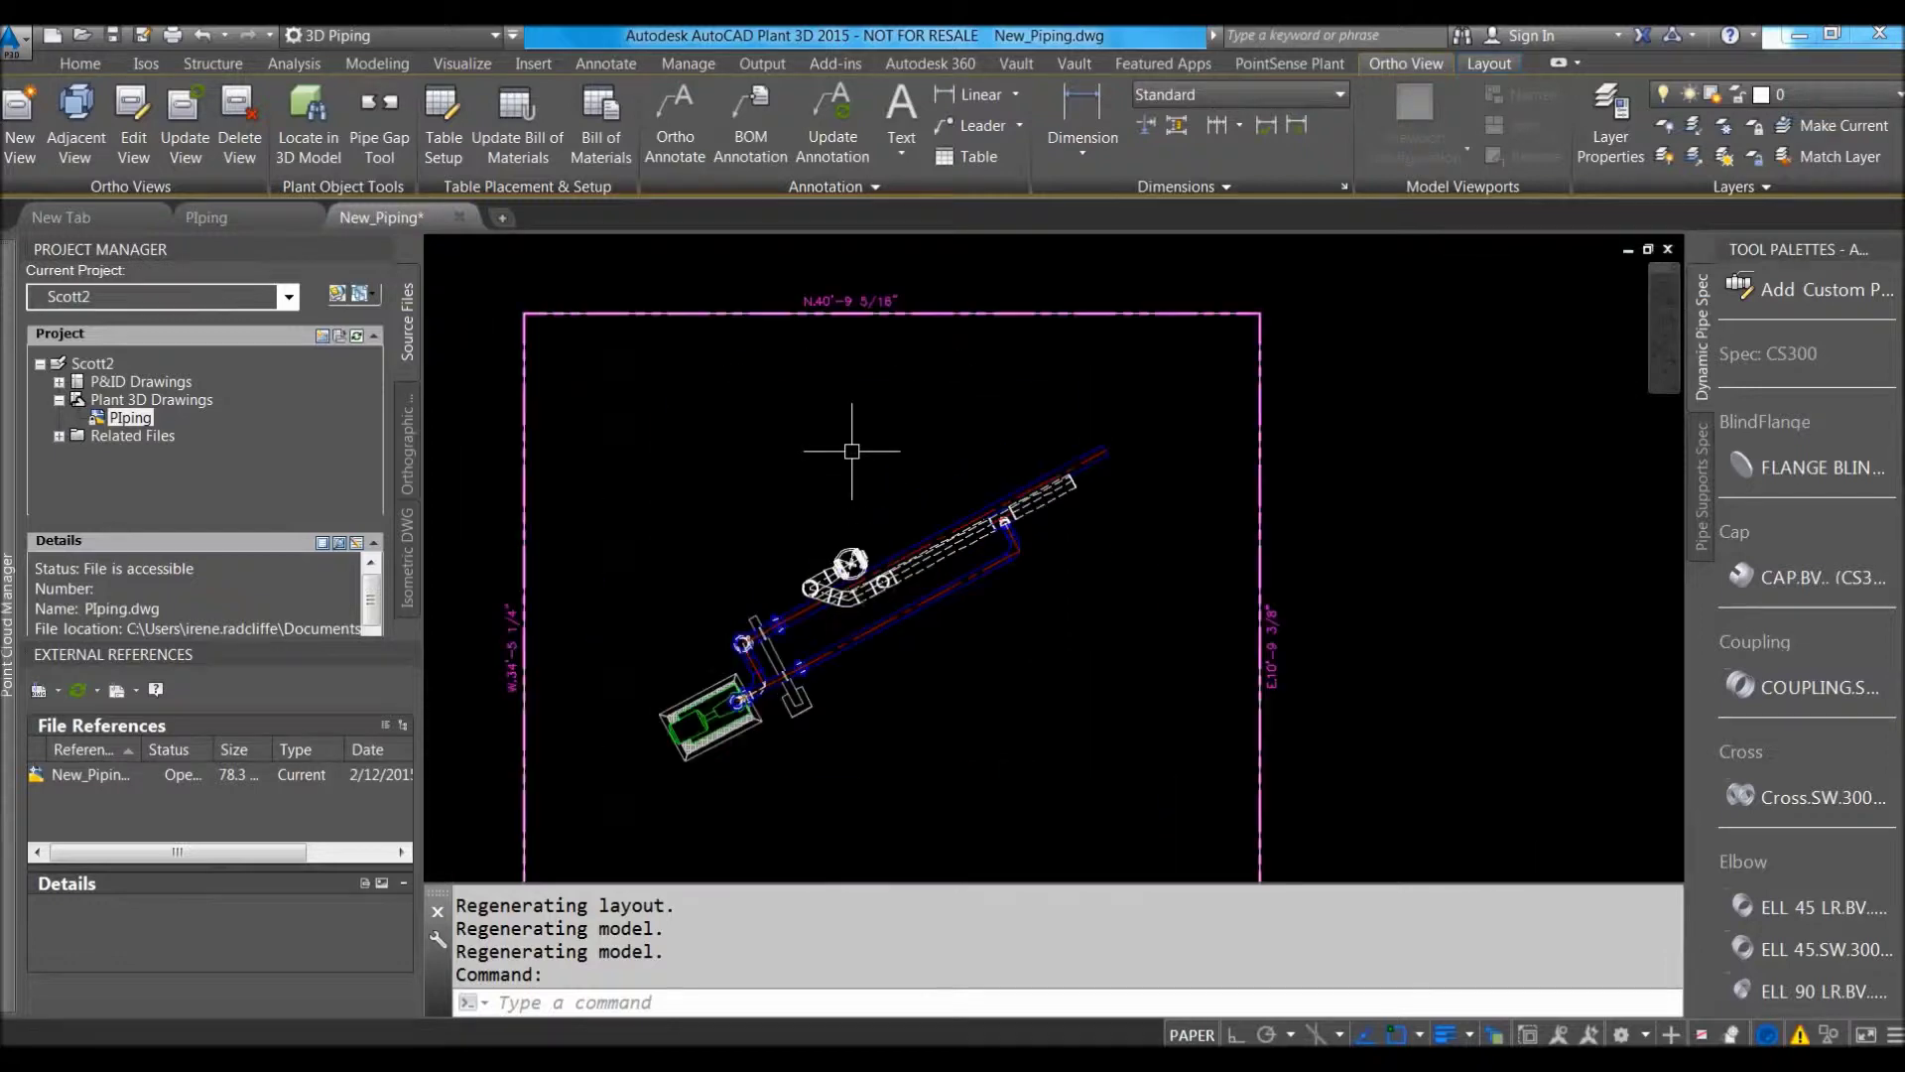
Annotate the 10" CWR pipe with a Full Line Number Callout, placed above and beside the pipe end without a leader.
{"action": "middle_click_drag", "start_coordinate": [934, 561], "coordinate": [985, 561]}
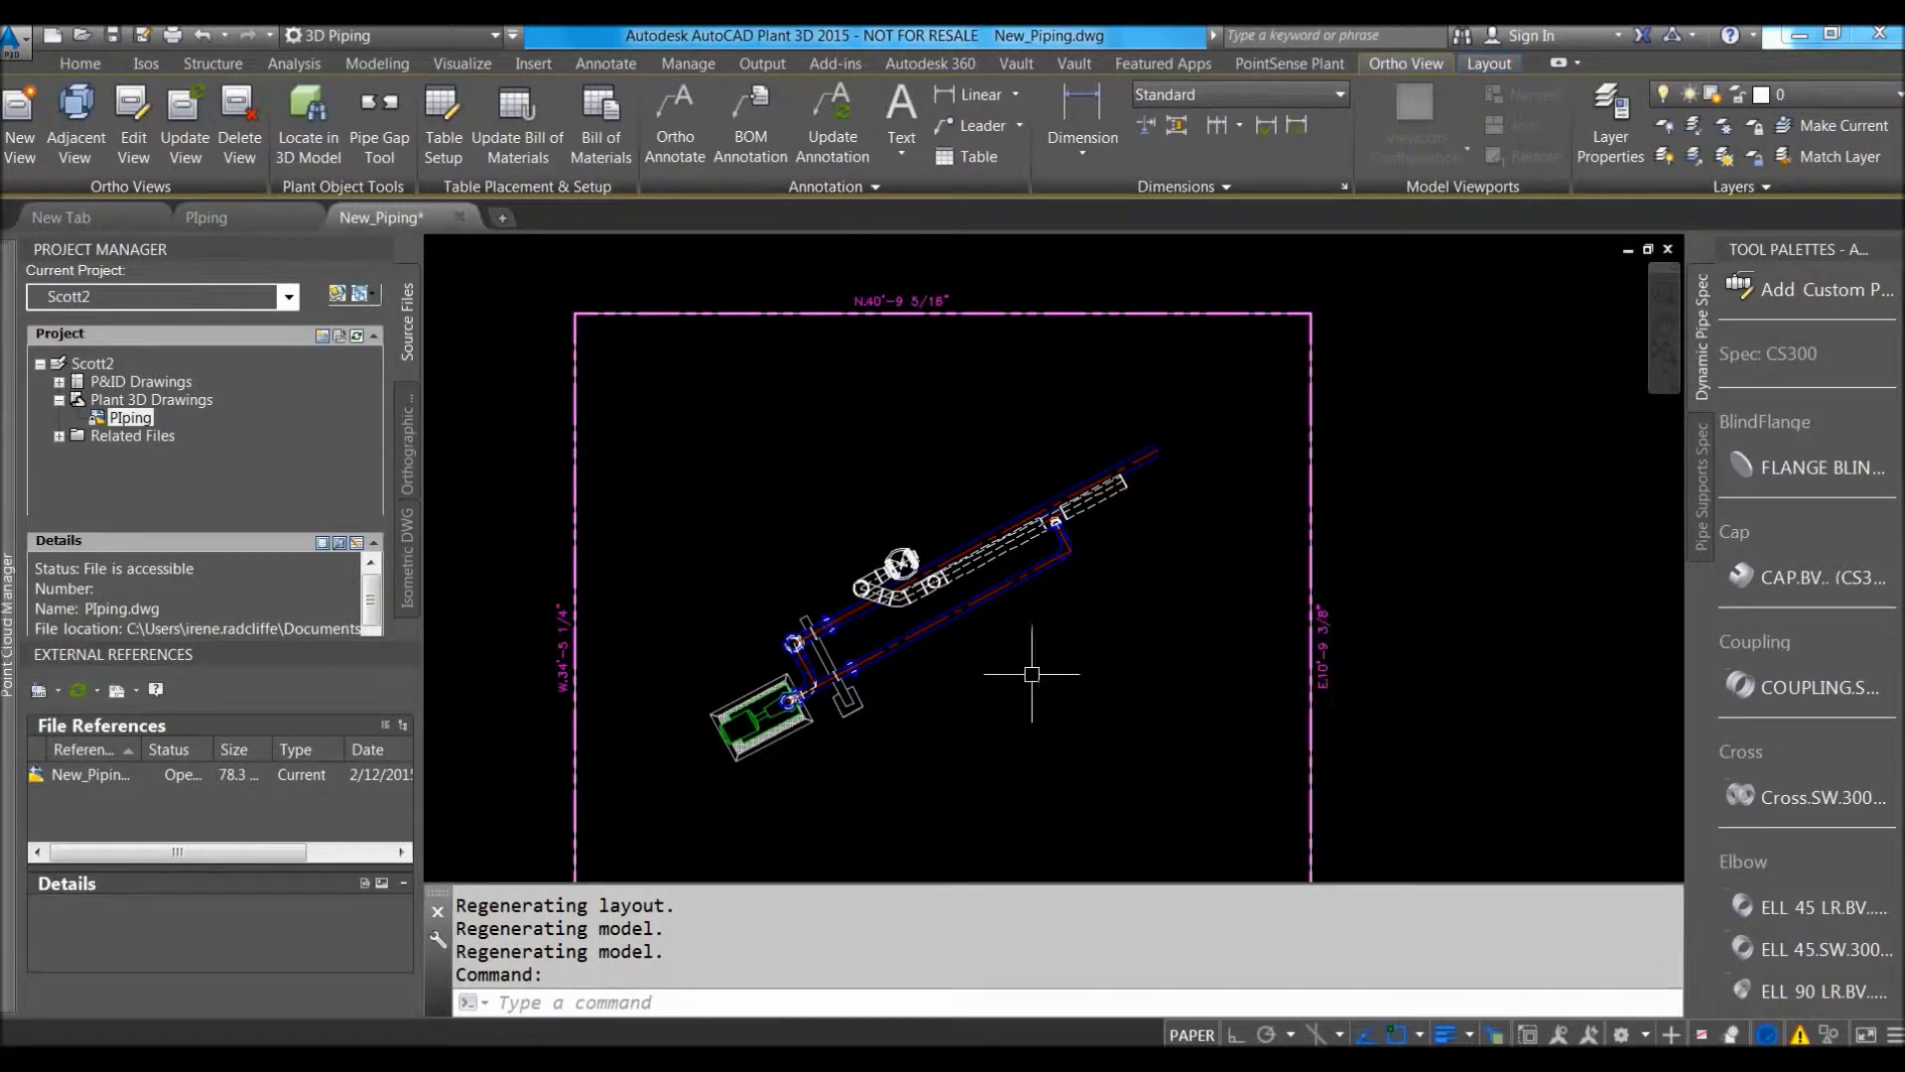
{"action": "scroll", "coordinate": [986, 595], "scroll_direction": "up", "scroll_amount": 1}
{"action": "mouse_move", "coordinate": [986, 595]}
{"action": "middle_mouse_down"}
{"action": "mouse_move", "coordinate": [1003, 429]}
{"action": "mouse_move", "coordinate": [1008, 480]}
{"action": "middle_mouse_up"}
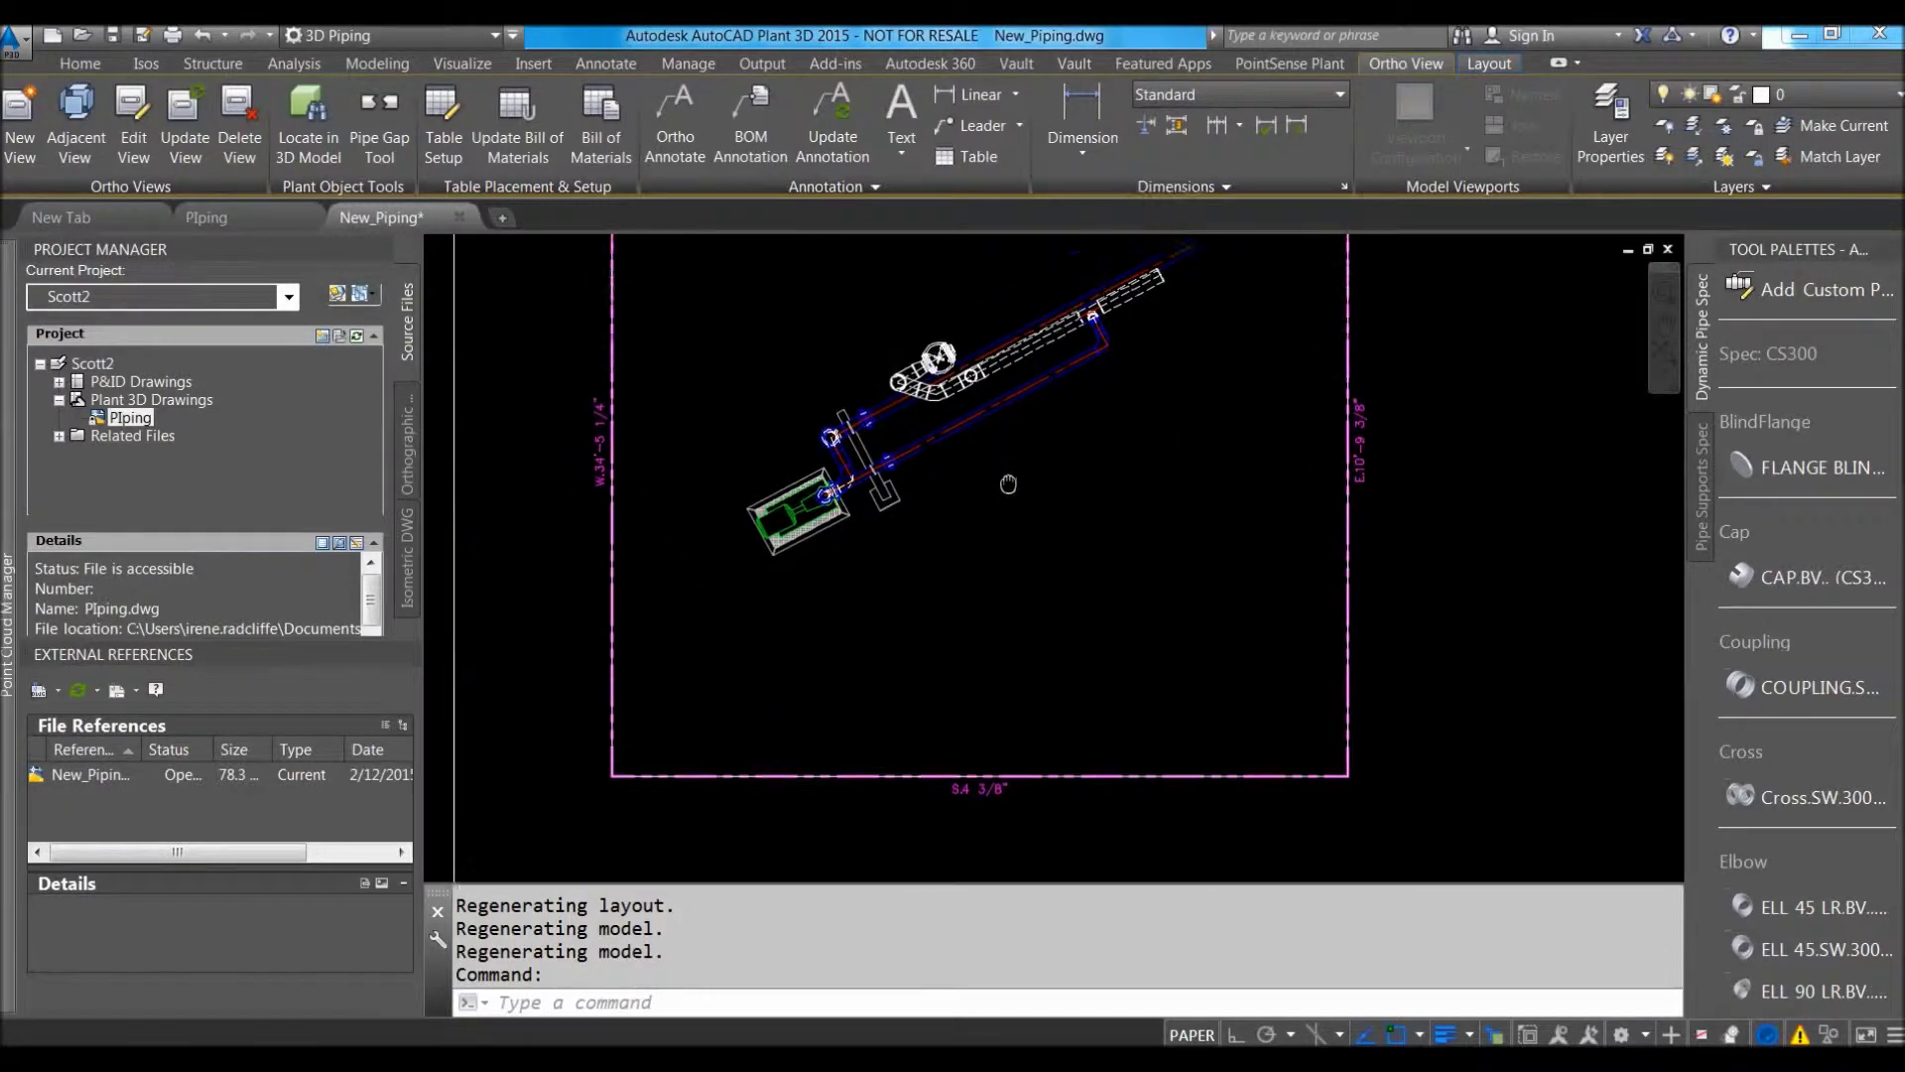
{"action": "scroll", "coordinate": [904, 580], "scroll_direction": "up", "scroll_amount": 2}
{"action": "middle_click_drag", "start_coordinate": [864, 691], "coordinate": [813, 708]}
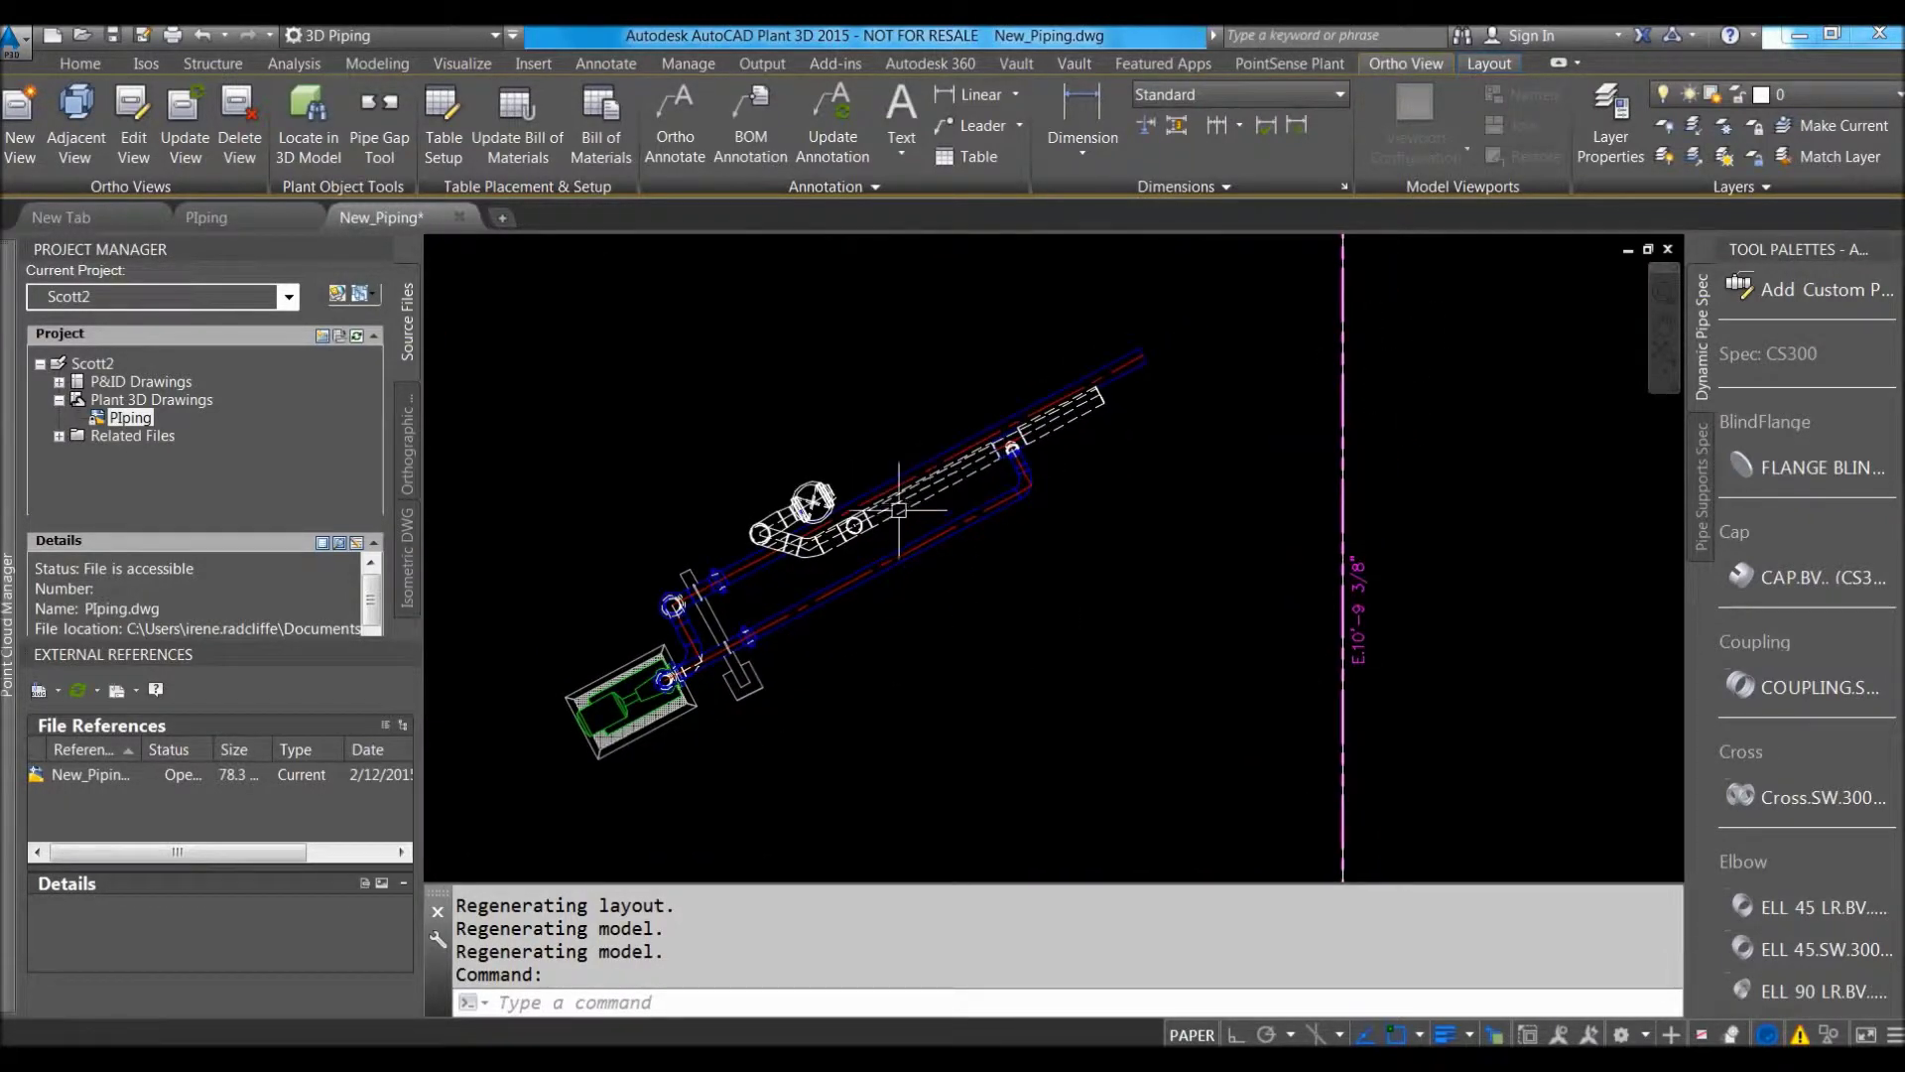
{"action": "scroll", "coordinate": [900, 536], "scroll_direction": "up", "scroll_amount": 2}
{"action": "right_click", "coordinate": [1020, 514]}
{"action": "mouse_move", "coordinate": [1099, 608]}
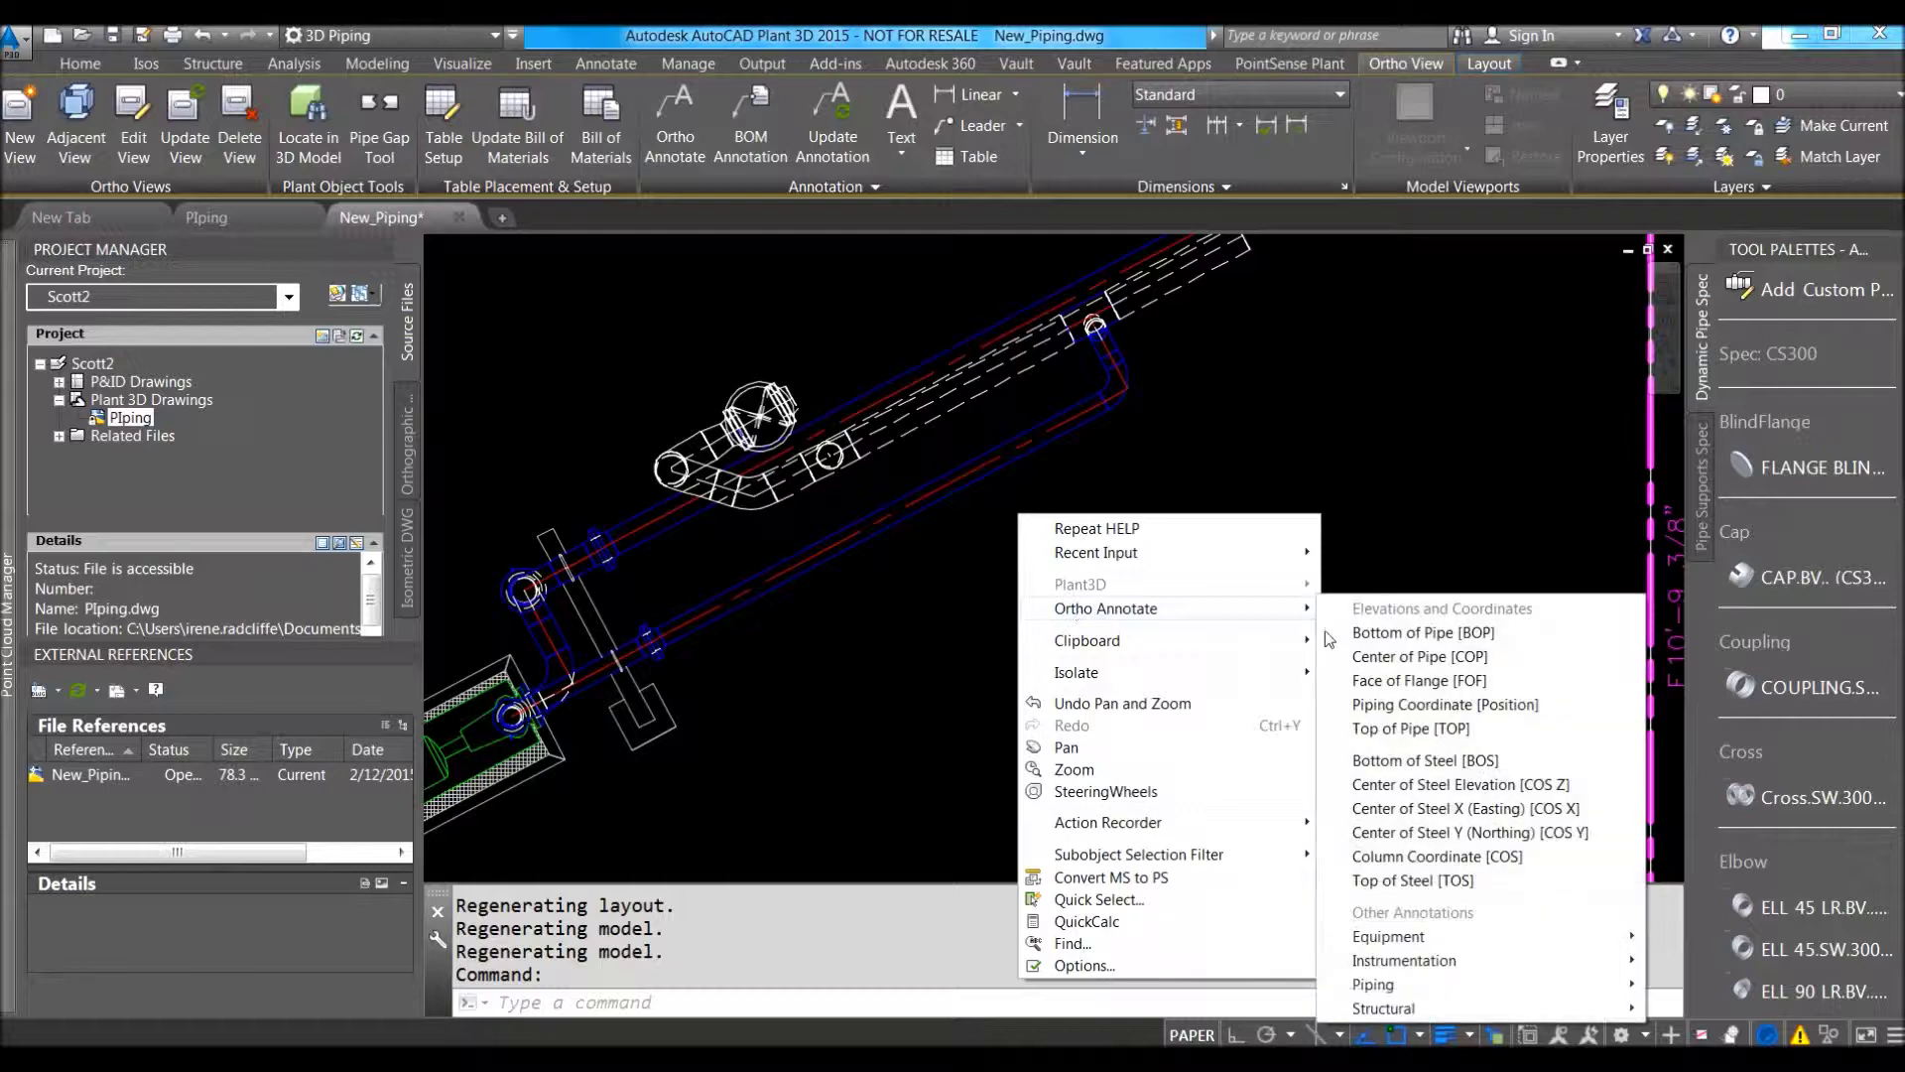
{"action": "mouse_move", "coordinate": [1372, 978]}
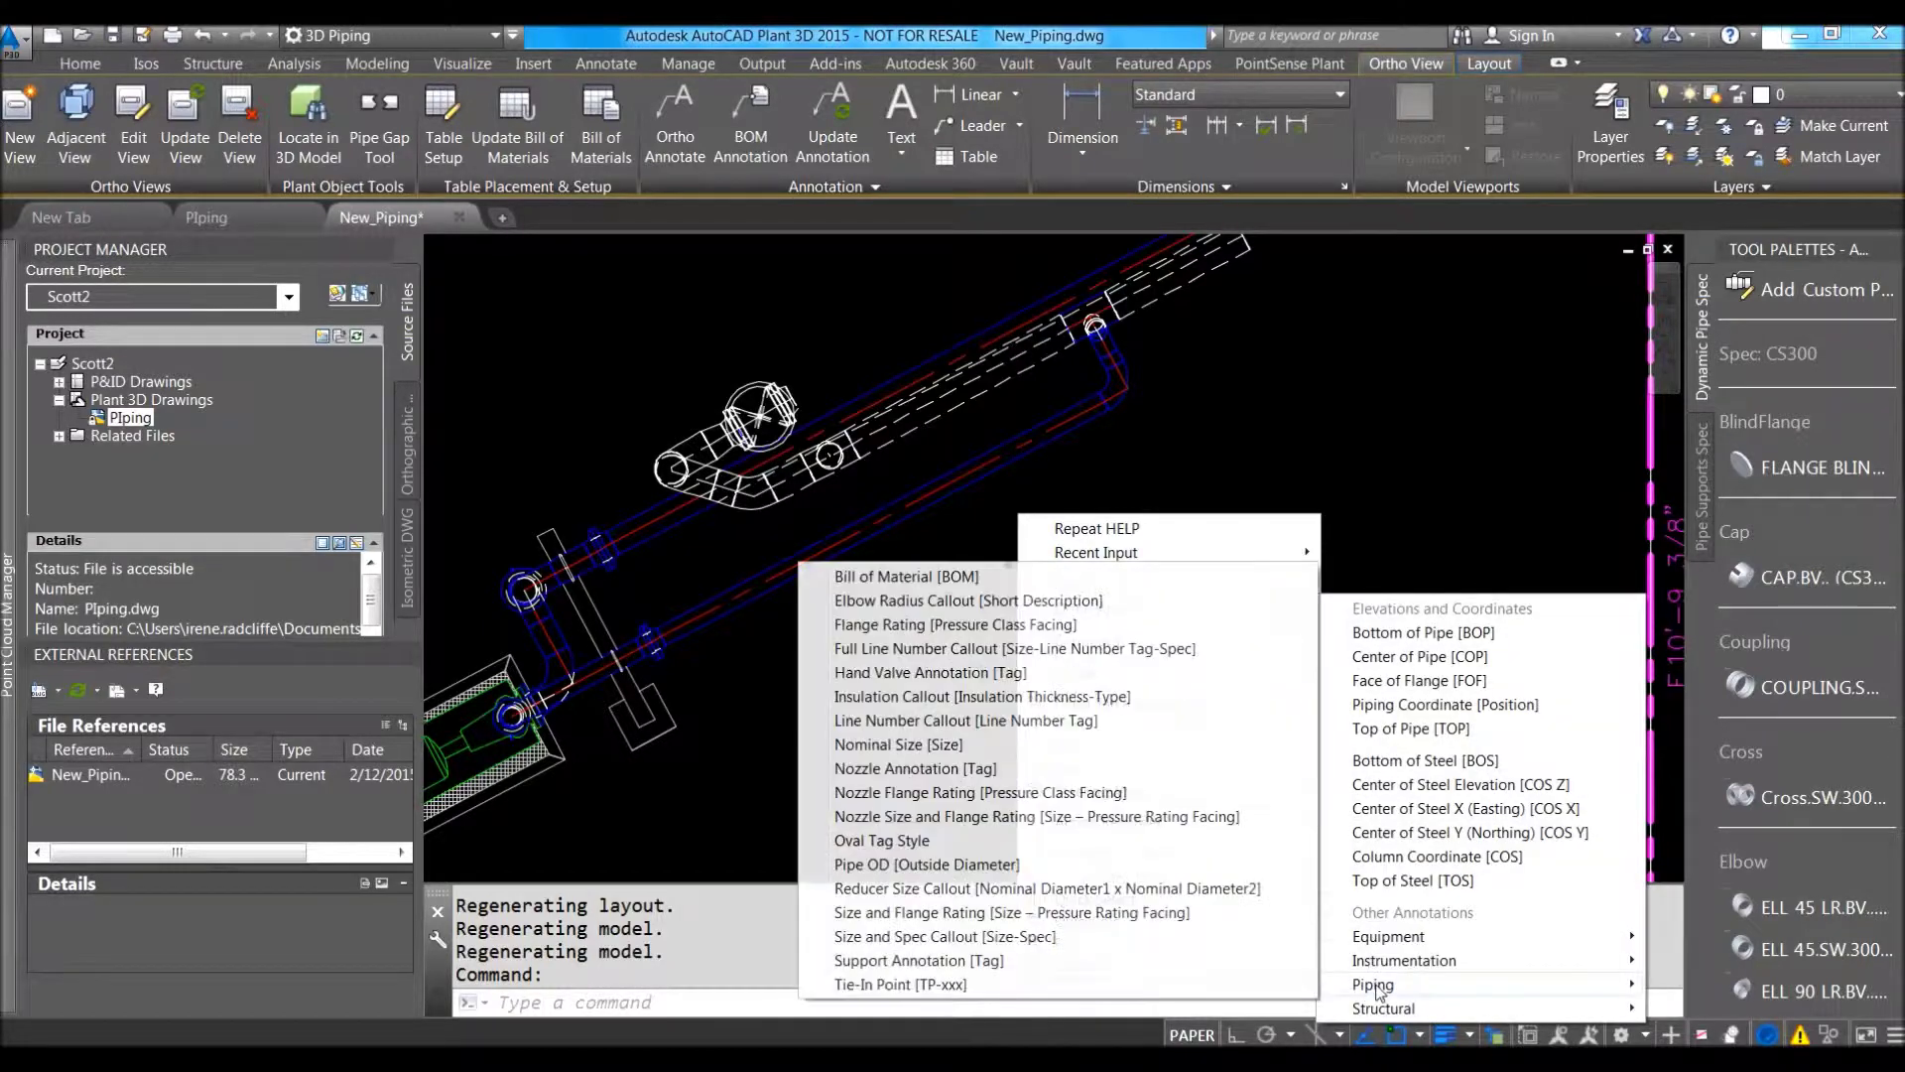
{"action": "left_click", "coordinate": [904, 650]}
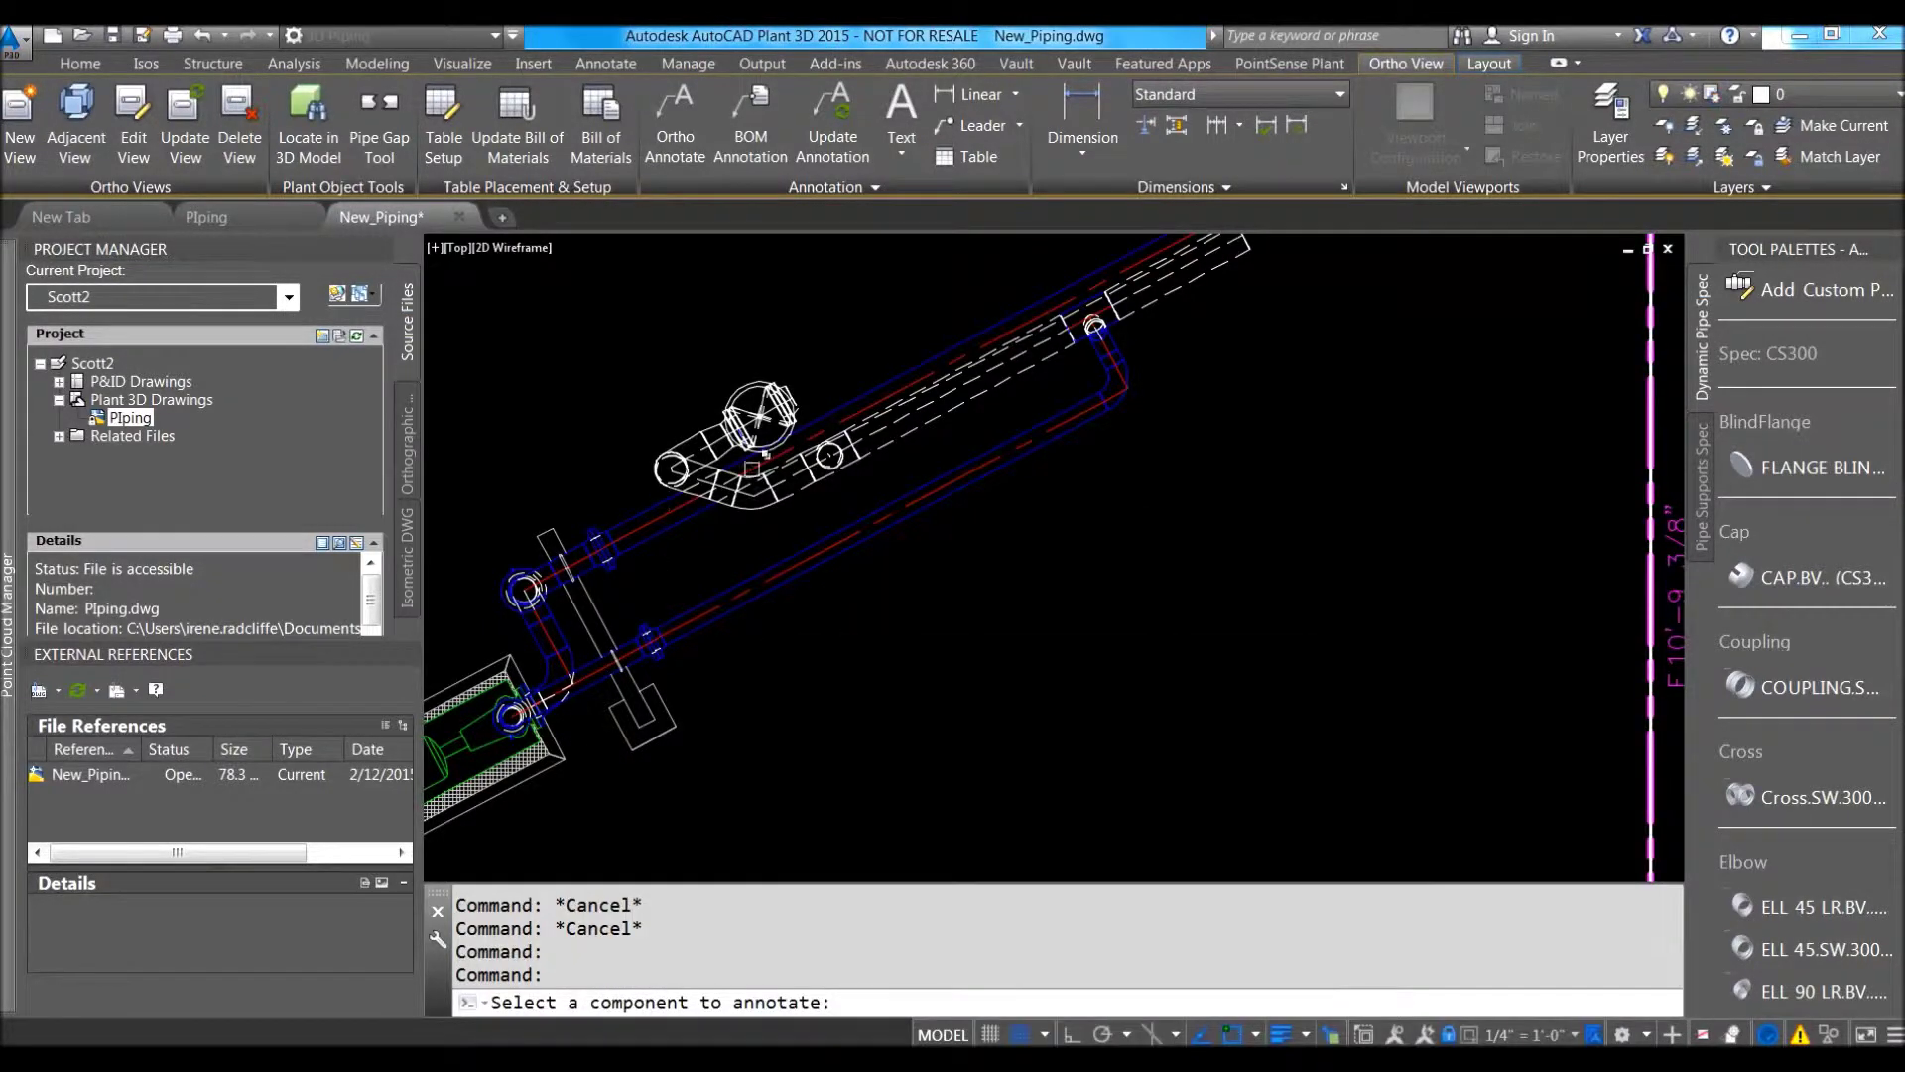
{"action": "left_click", "coordinate": [683, 438]}
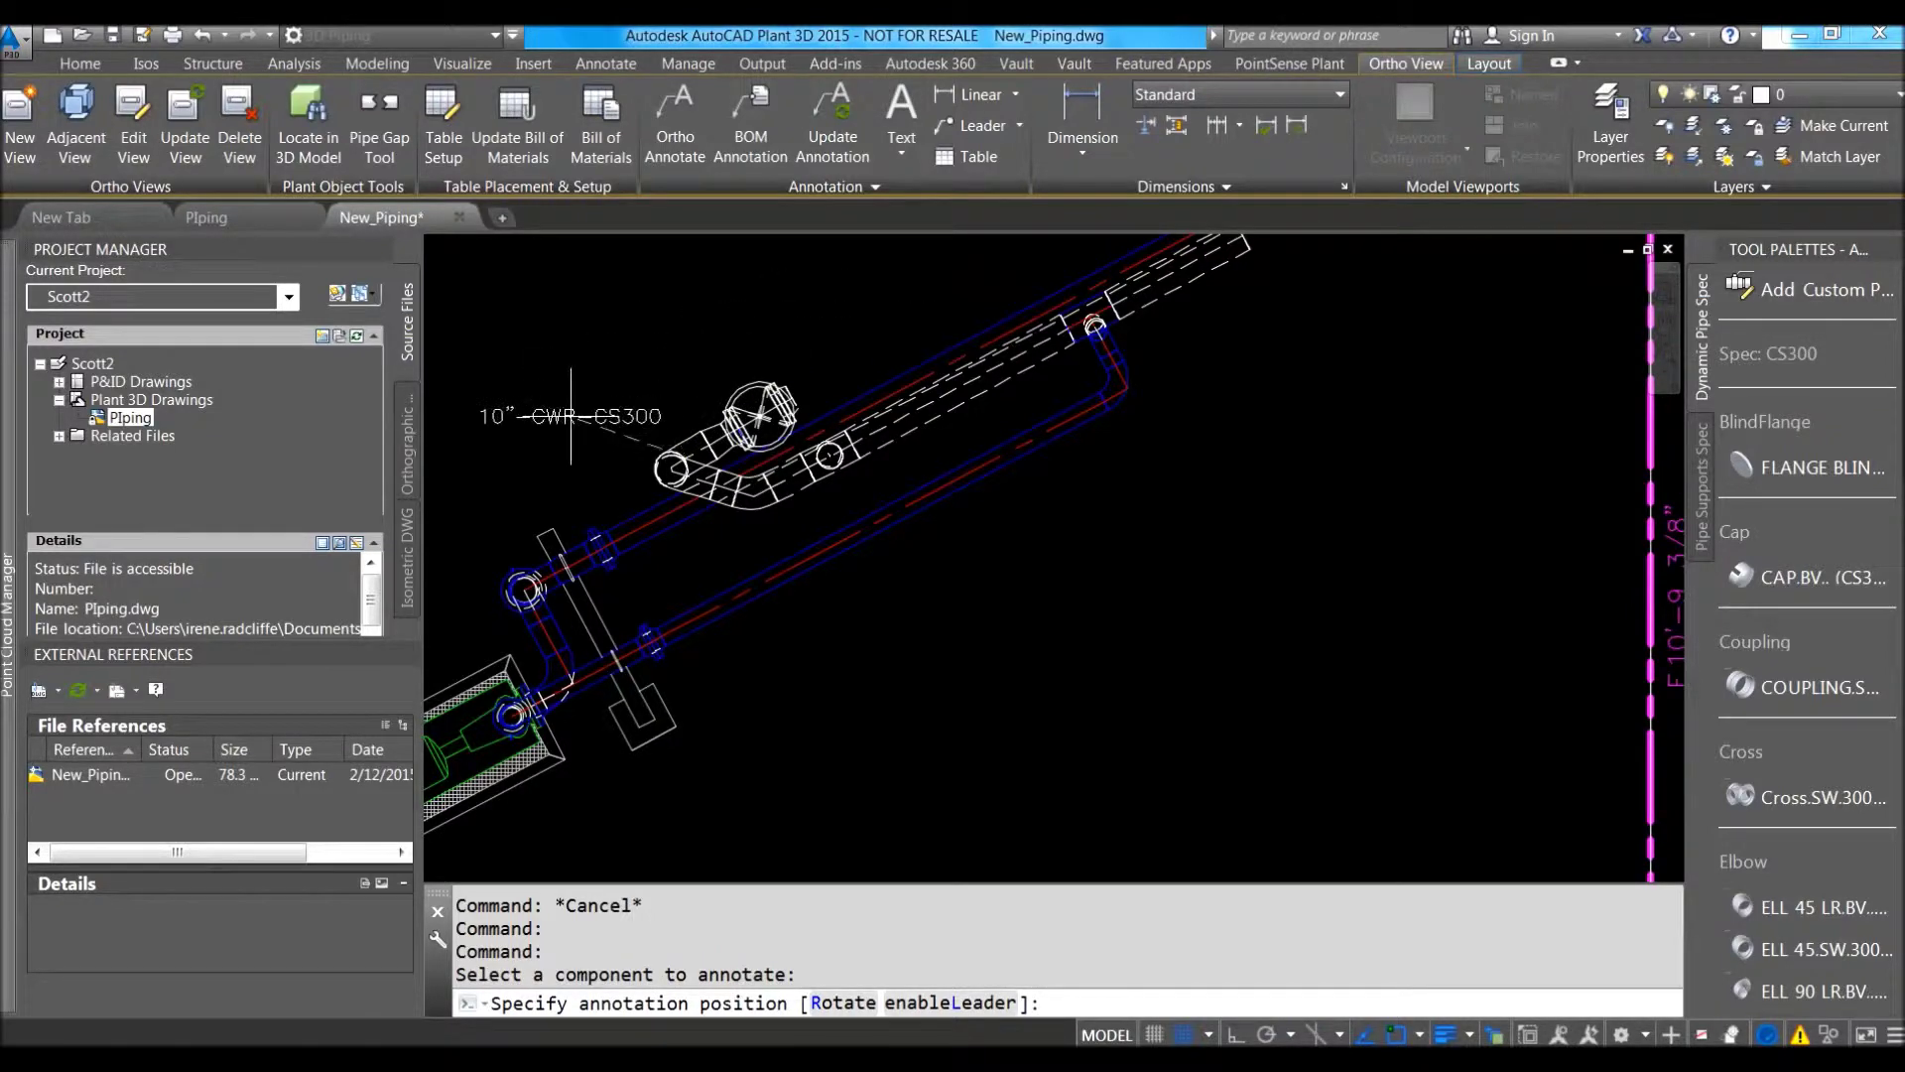
{"action": "left_click", "coordinate": [587, 407]}
Annotate the long 6" CWR pipe run with the same Full Line Number Callout style, placed in the clear area below it.
{"action": "key", "text": "Return"}
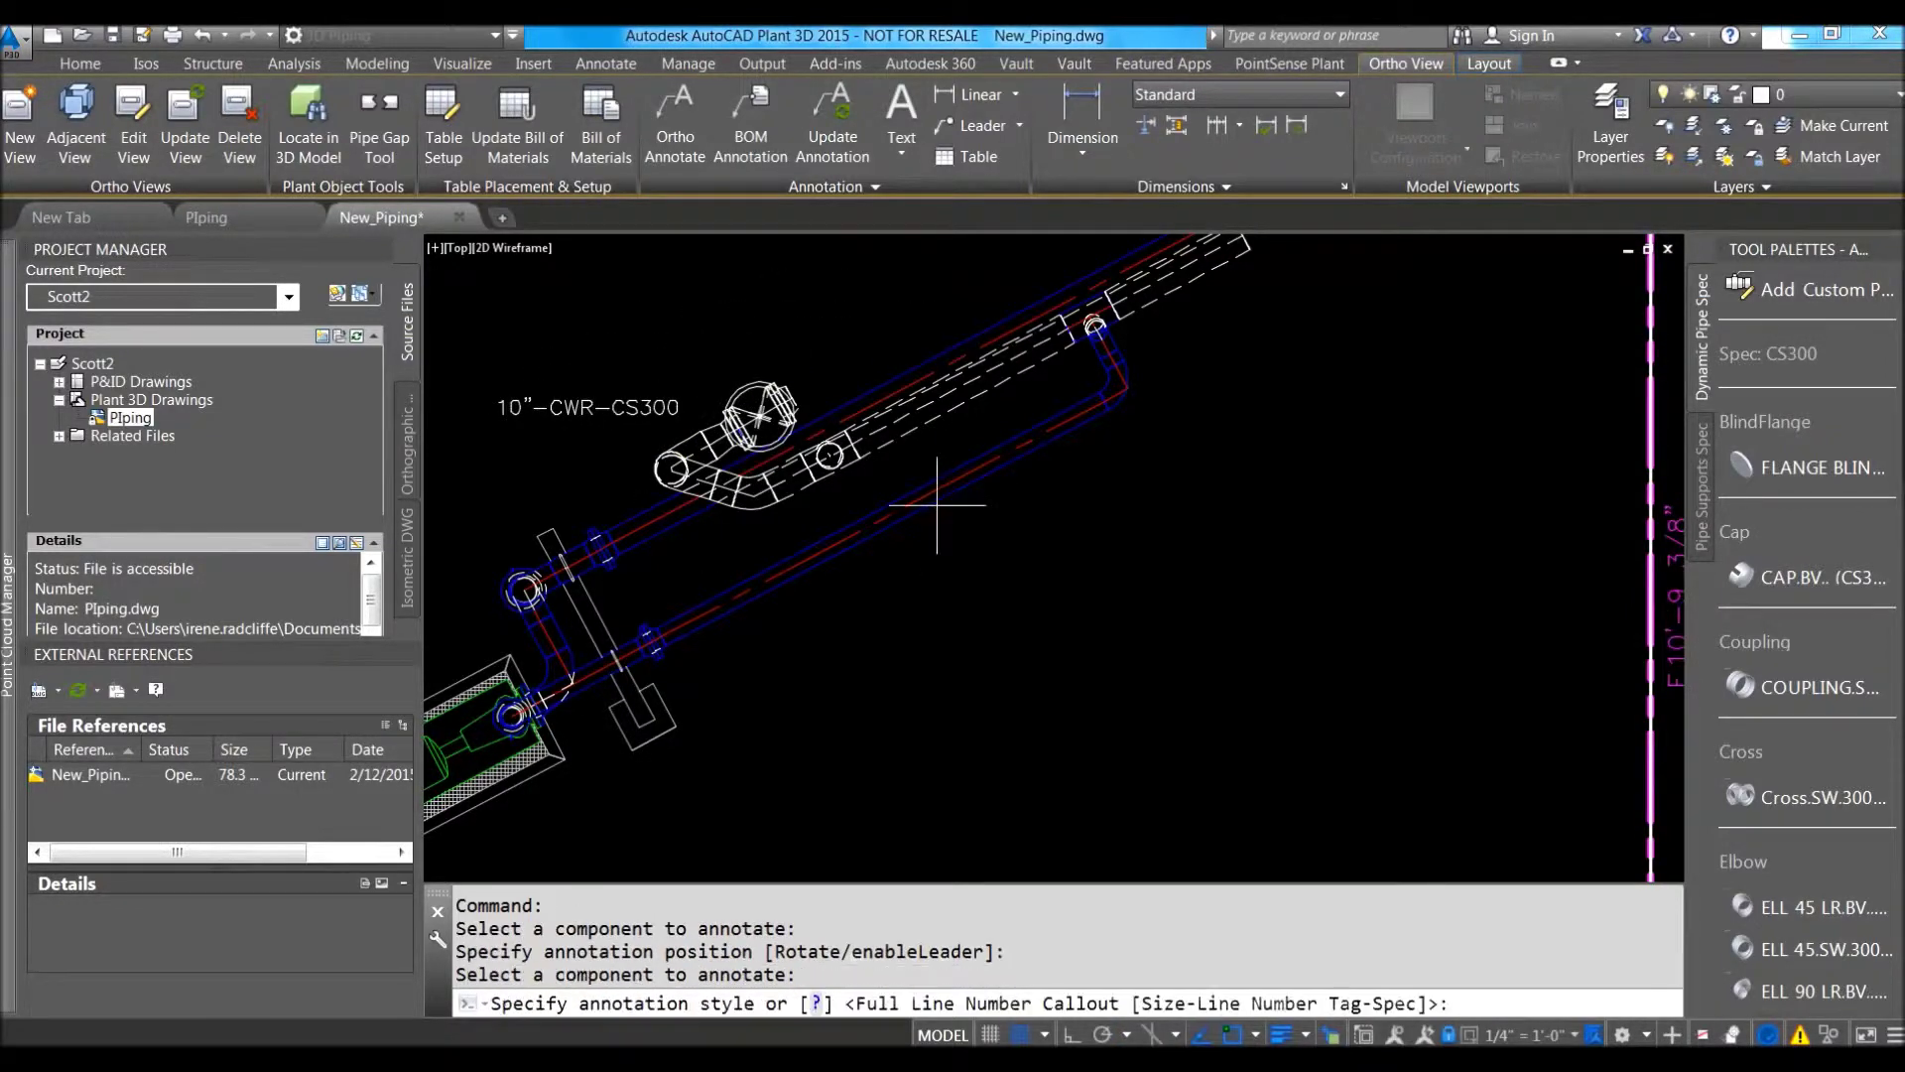
{"action": "key", "text": "Return"}
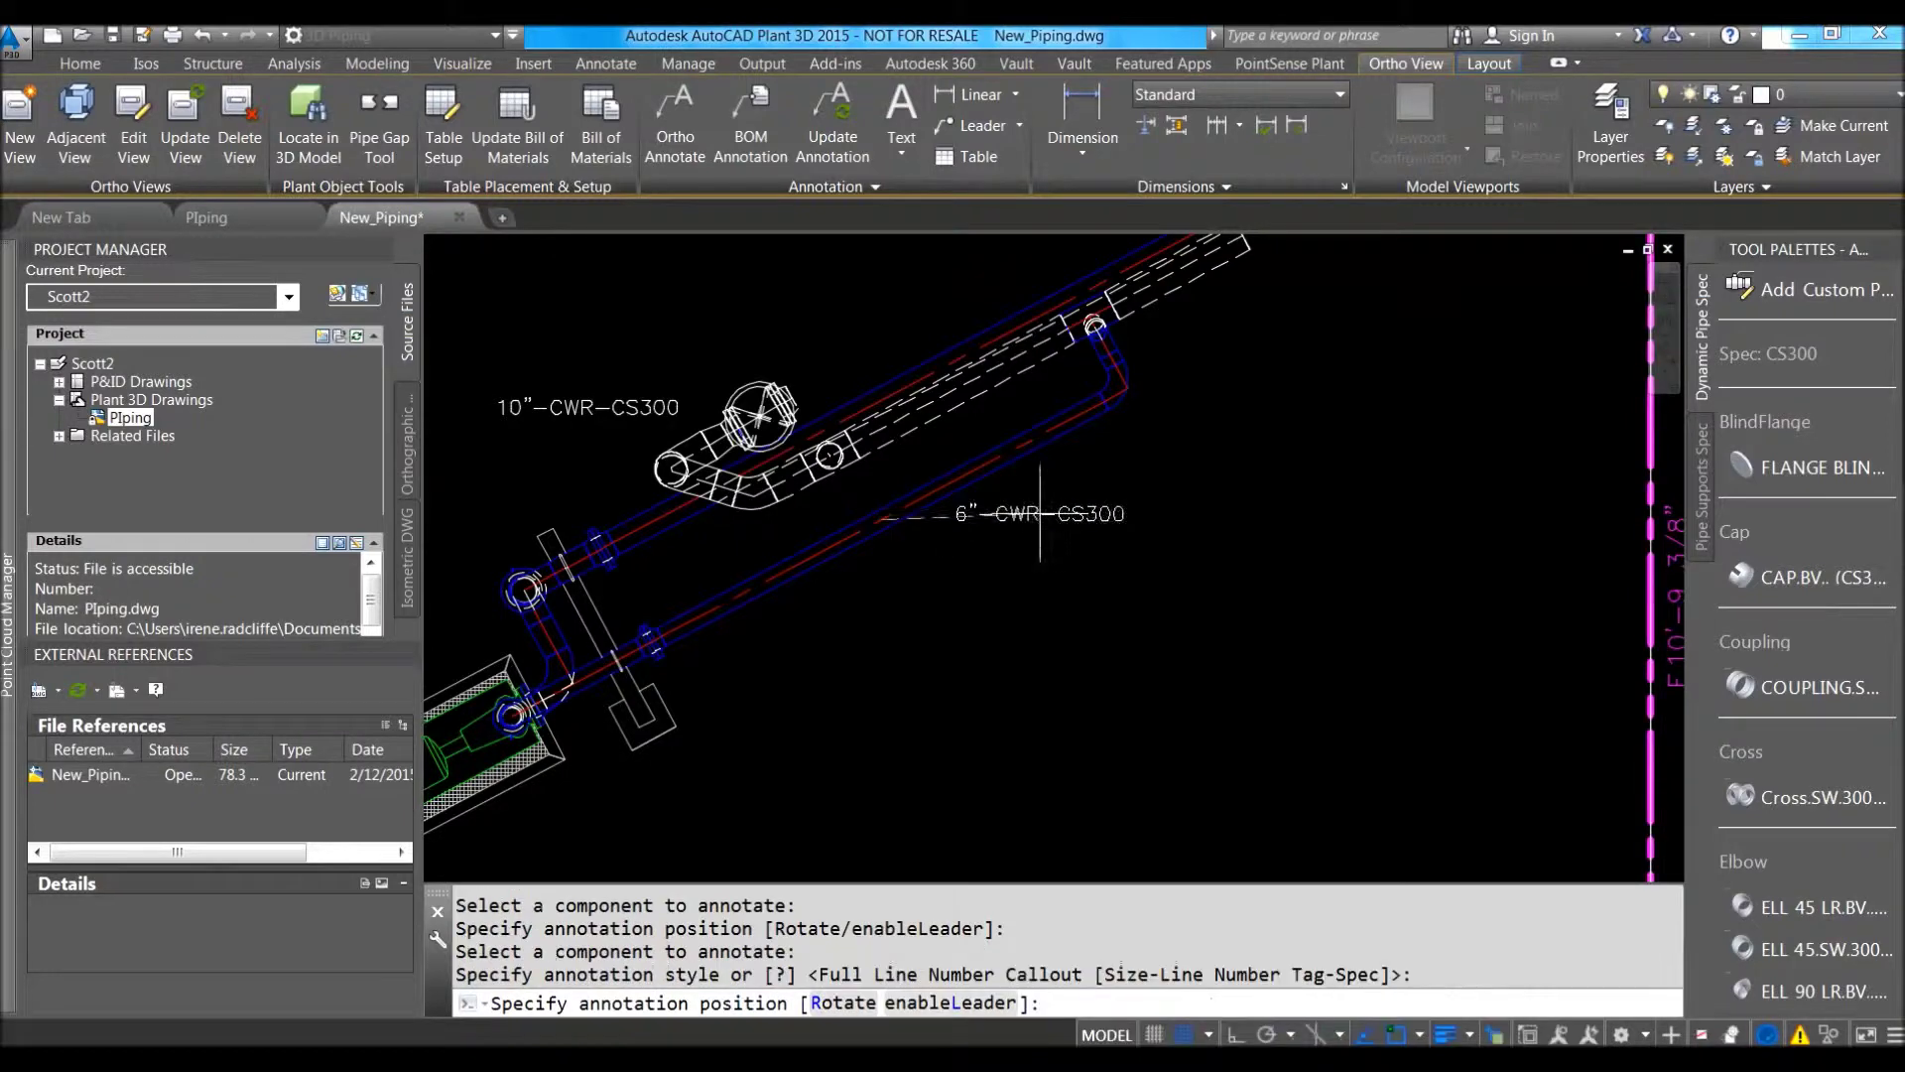
{"action": "right_click", "coordinate": [1038, 518]}
{"action": "left_click", "coordinate": [1184, 505]}
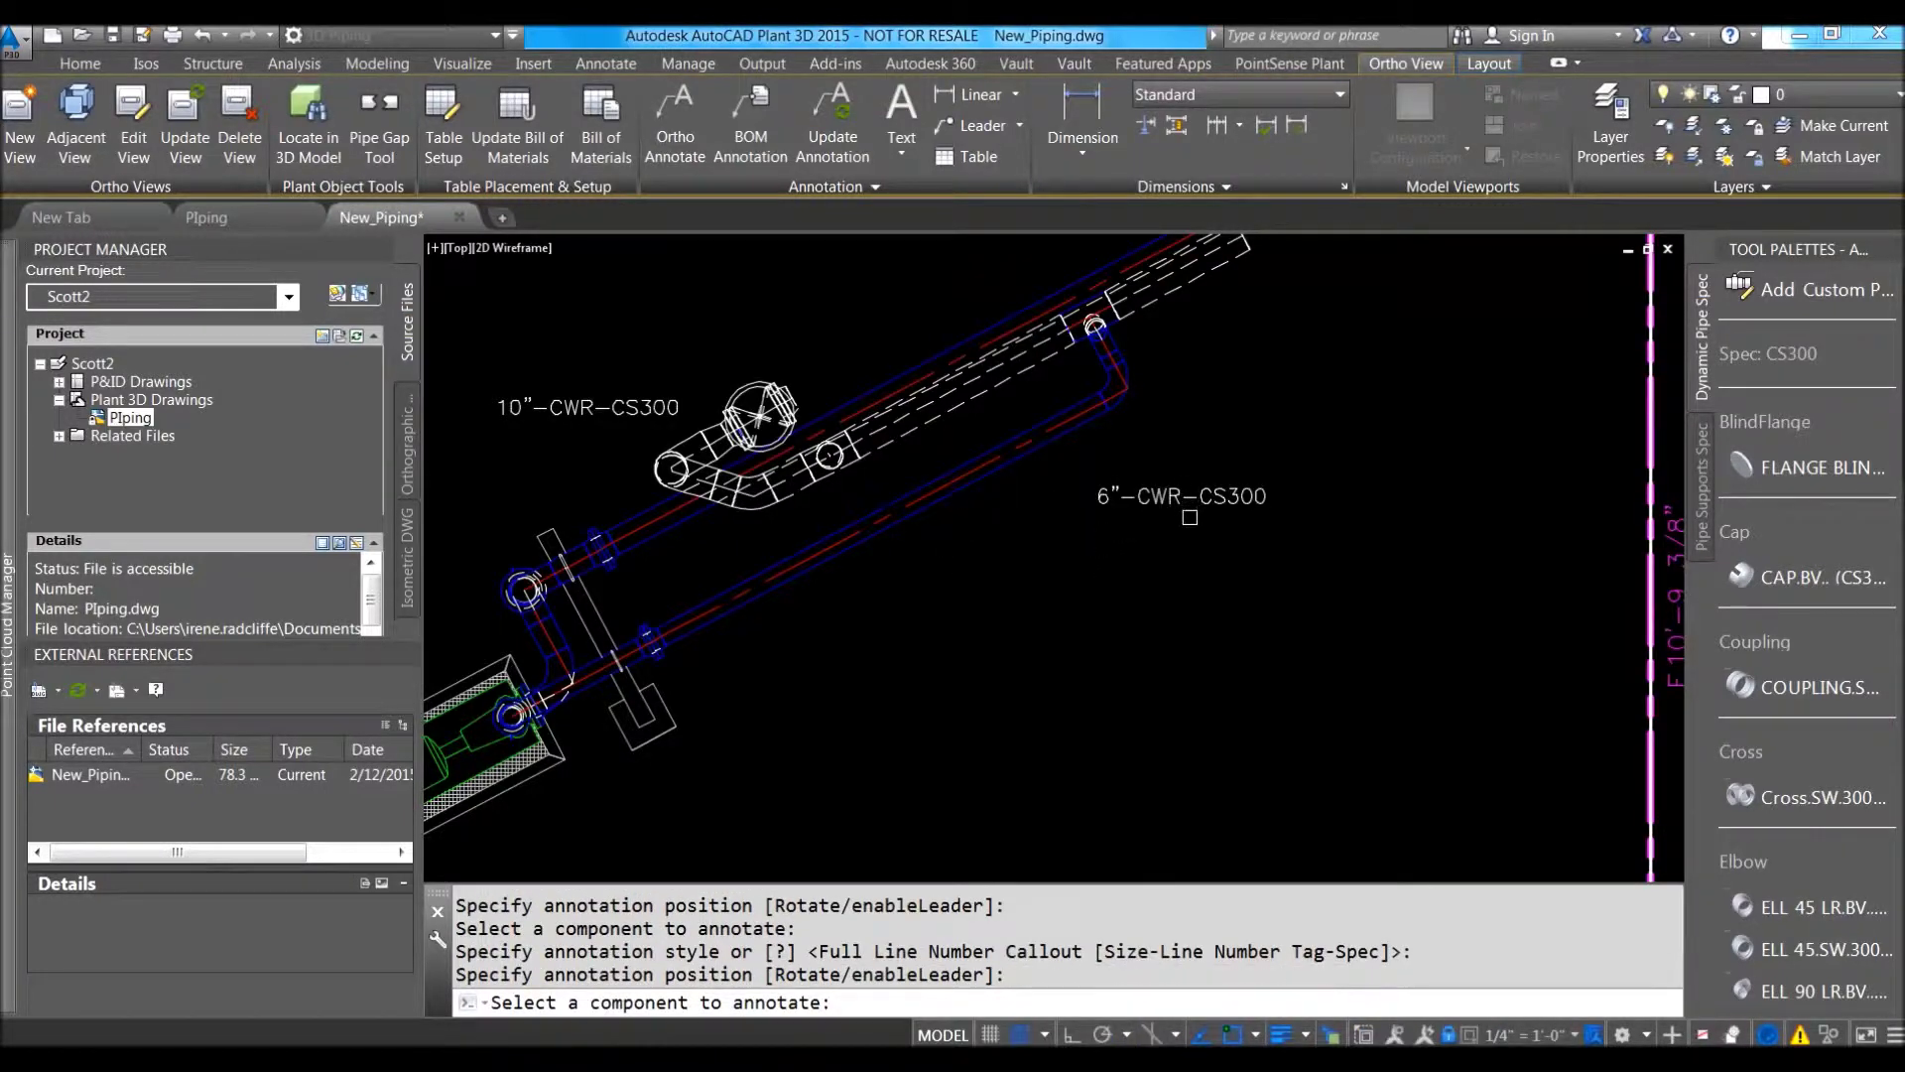
Move the 6" line number callout slightly closer to its pipe run.
{"action": "key", "text": "Escape"}
{"action": "type", "text": "m"}
{"action": "key", "text": "Return"}
{"action": "left_click", "coordinate": [1181, 496]}
{"action": "key", "text": "Return"}
{"action": "left_click", "coordinate": [1183, 540]}
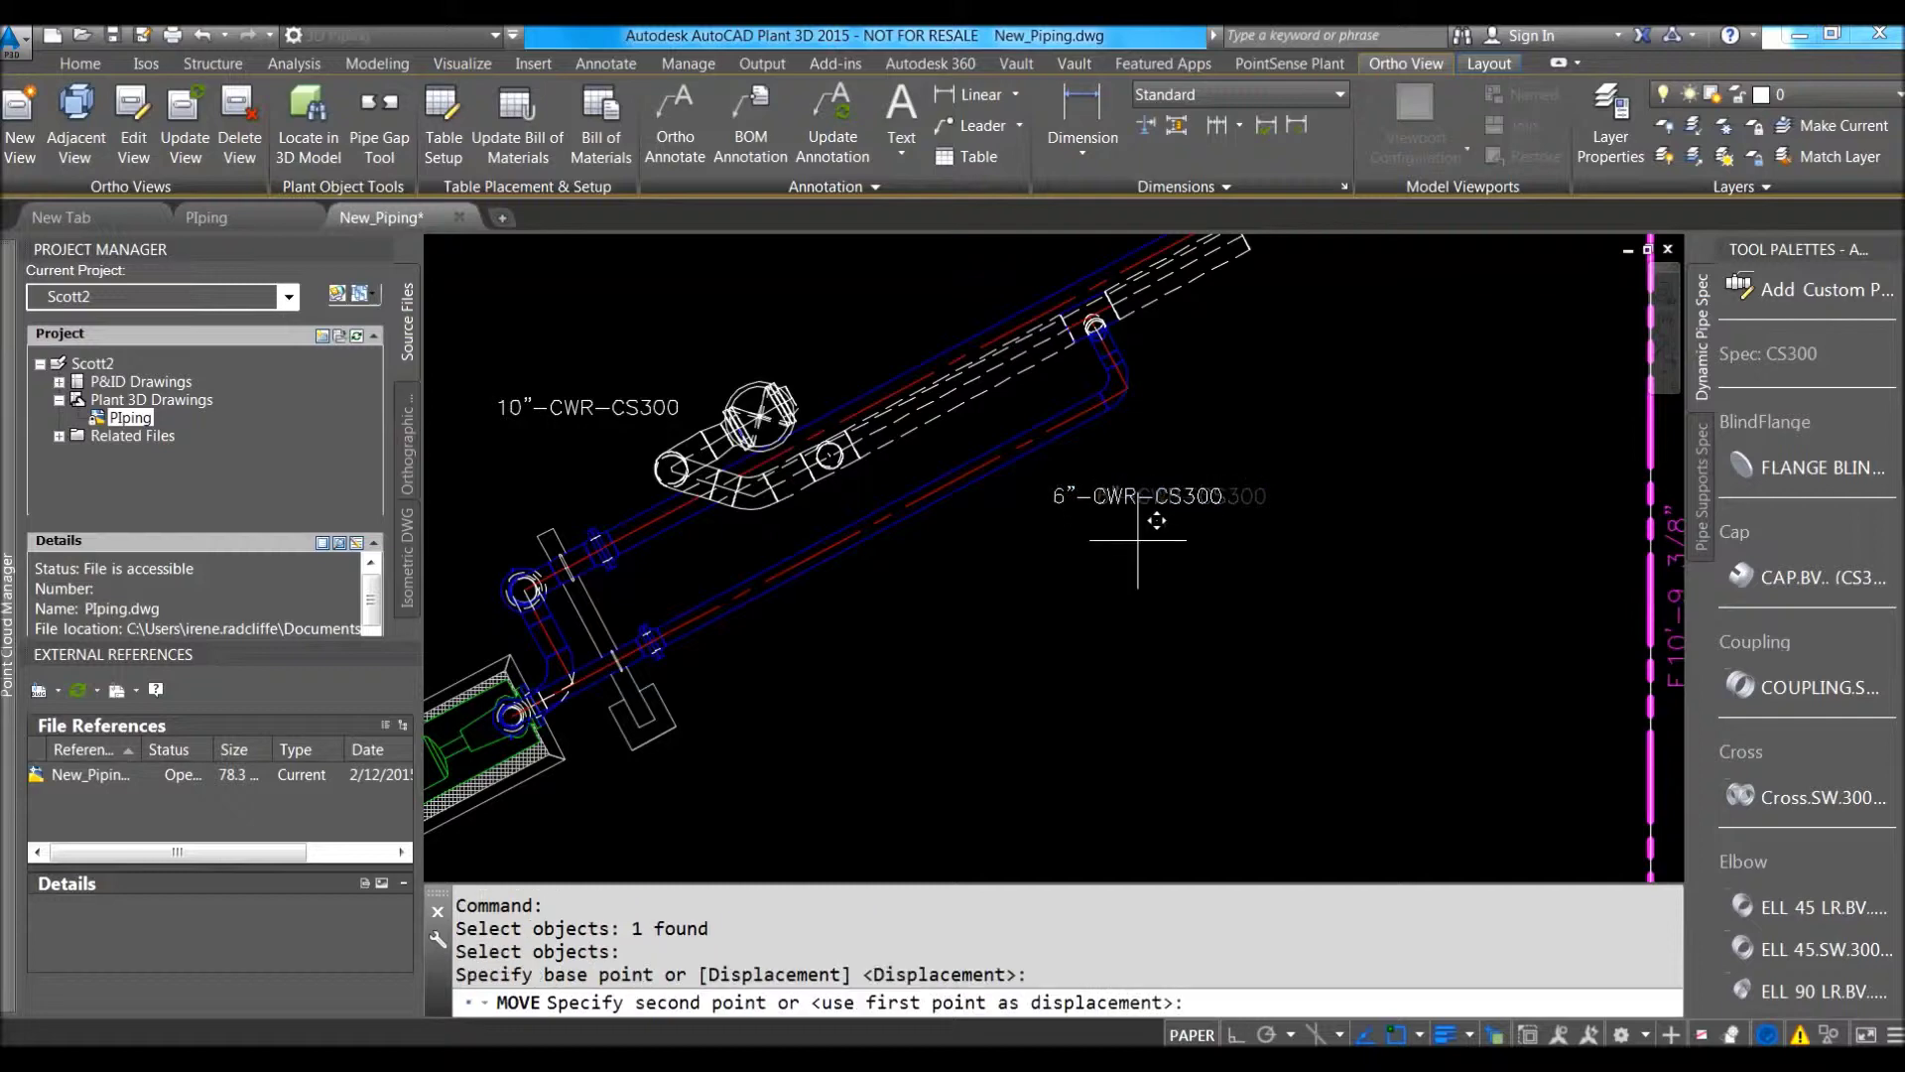
{"action": "left_click", "coordinate": [1138, 536]}
Add an Equipment Annotation [Tag] to the pump, placed just below its foundation in the orthographic view.
{"action": "middle_click_drag", "start_coordinate": [1051, 586], "coordinate": [1248, 482]}
{"action": "right_click", "coordinate": [975, 620]}
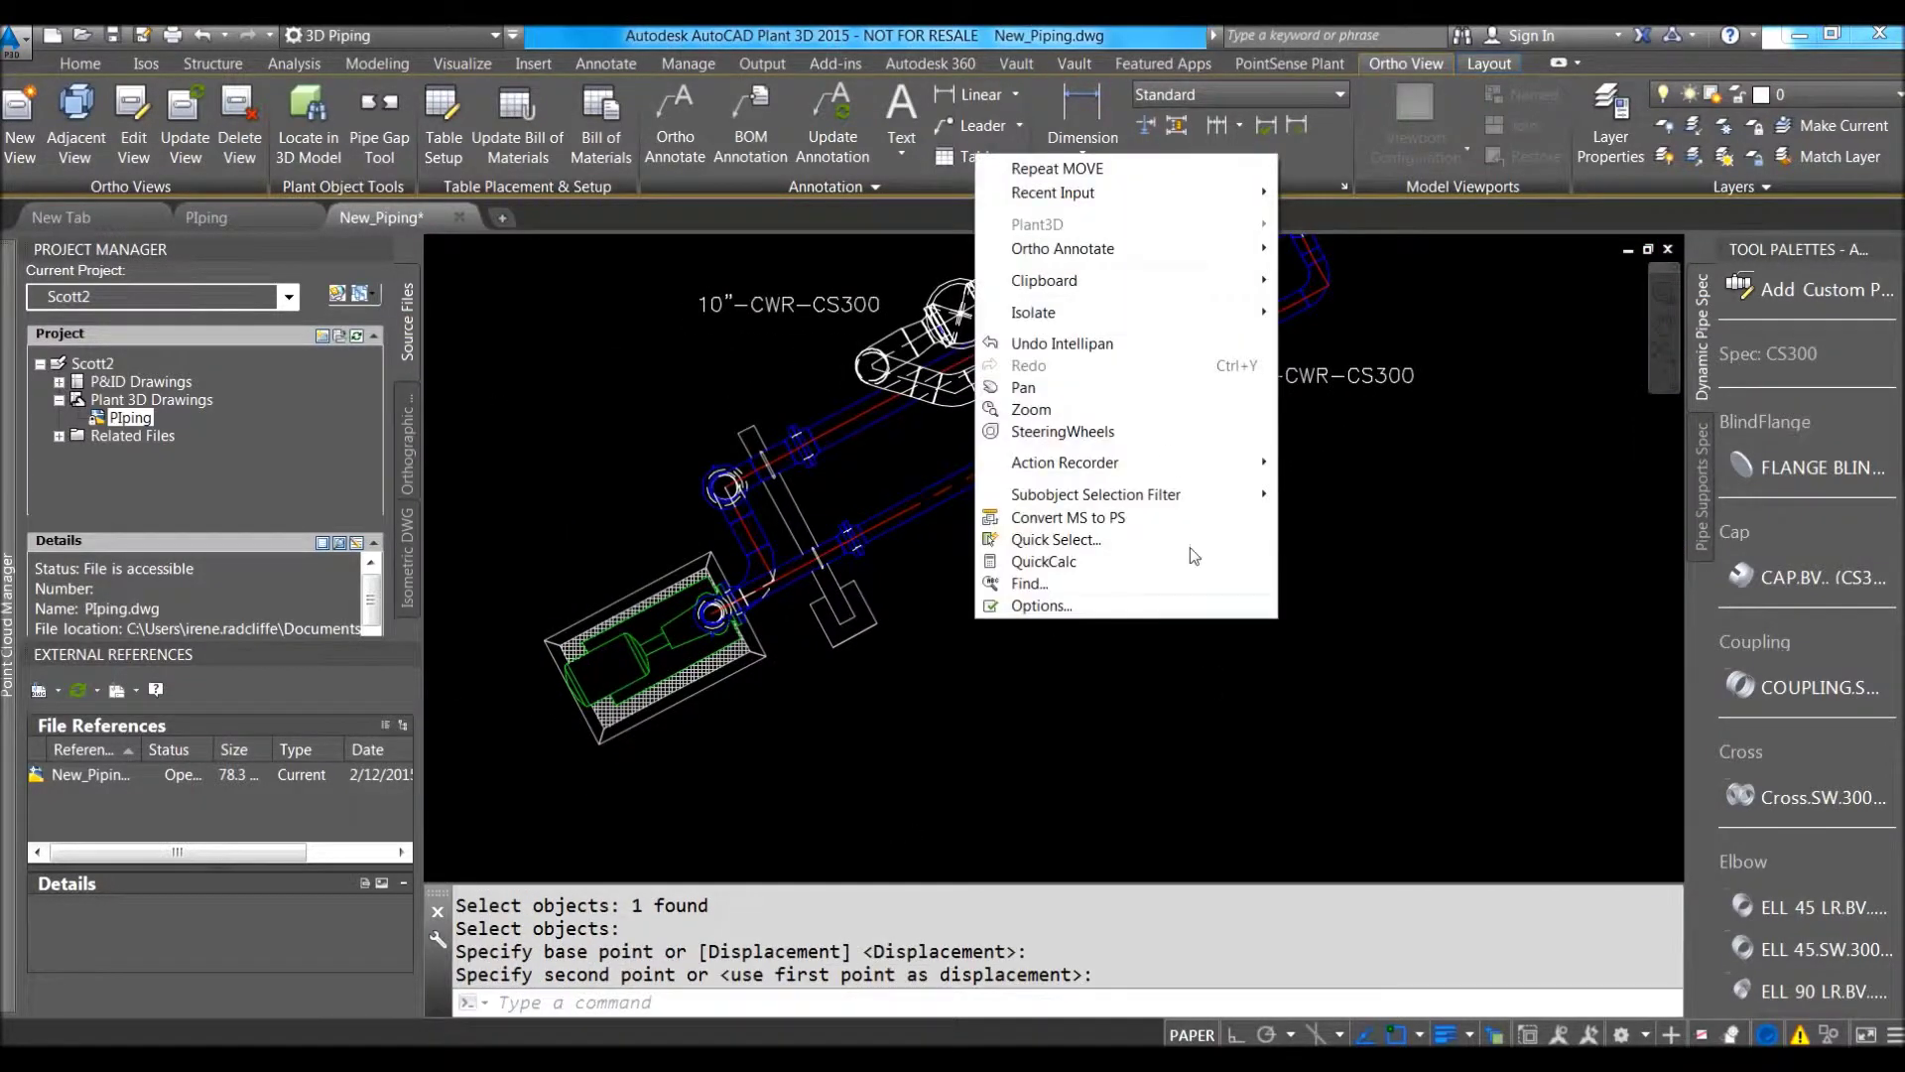
{"action": "mouse_move", "coordinate": [1087, 256]}
{"action": "mouse_move", "coordinate": [1342, 576]}
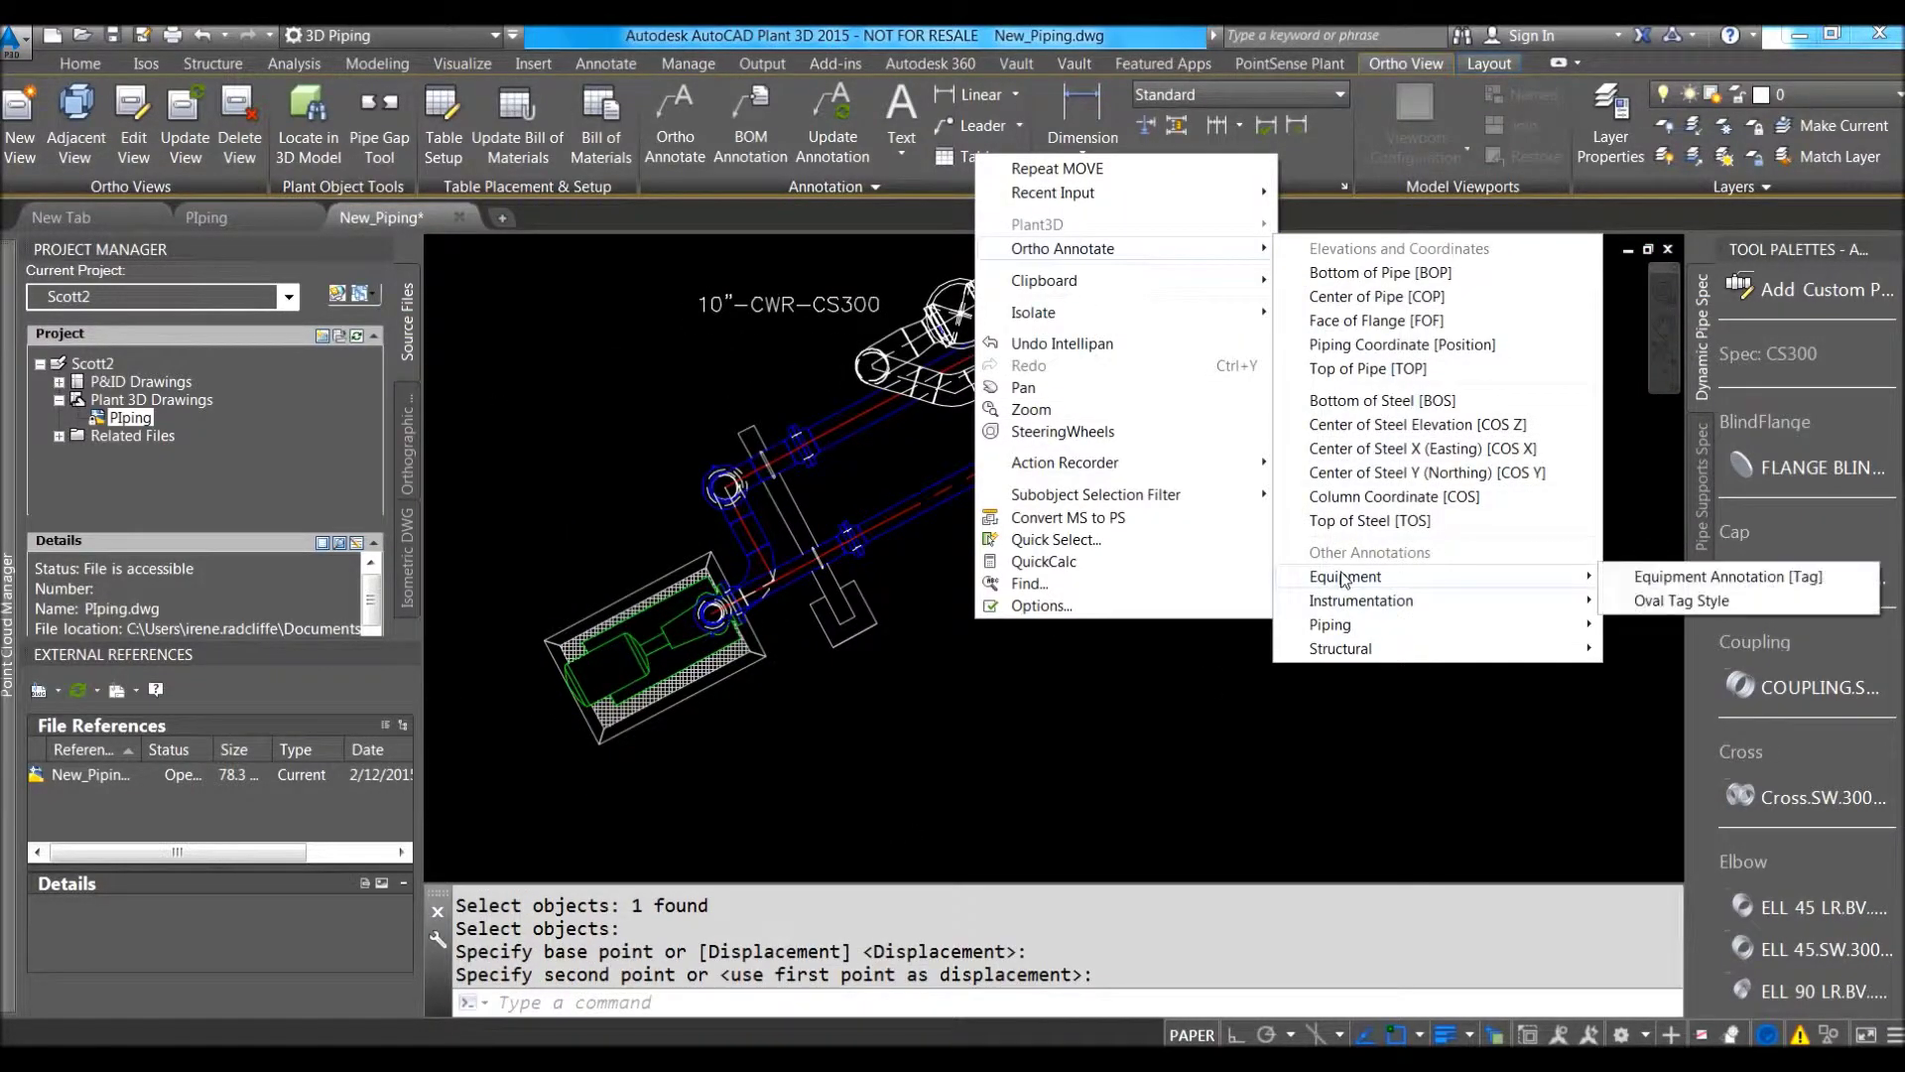
{"action": "left_click", "coordinate": [1649, 581]}
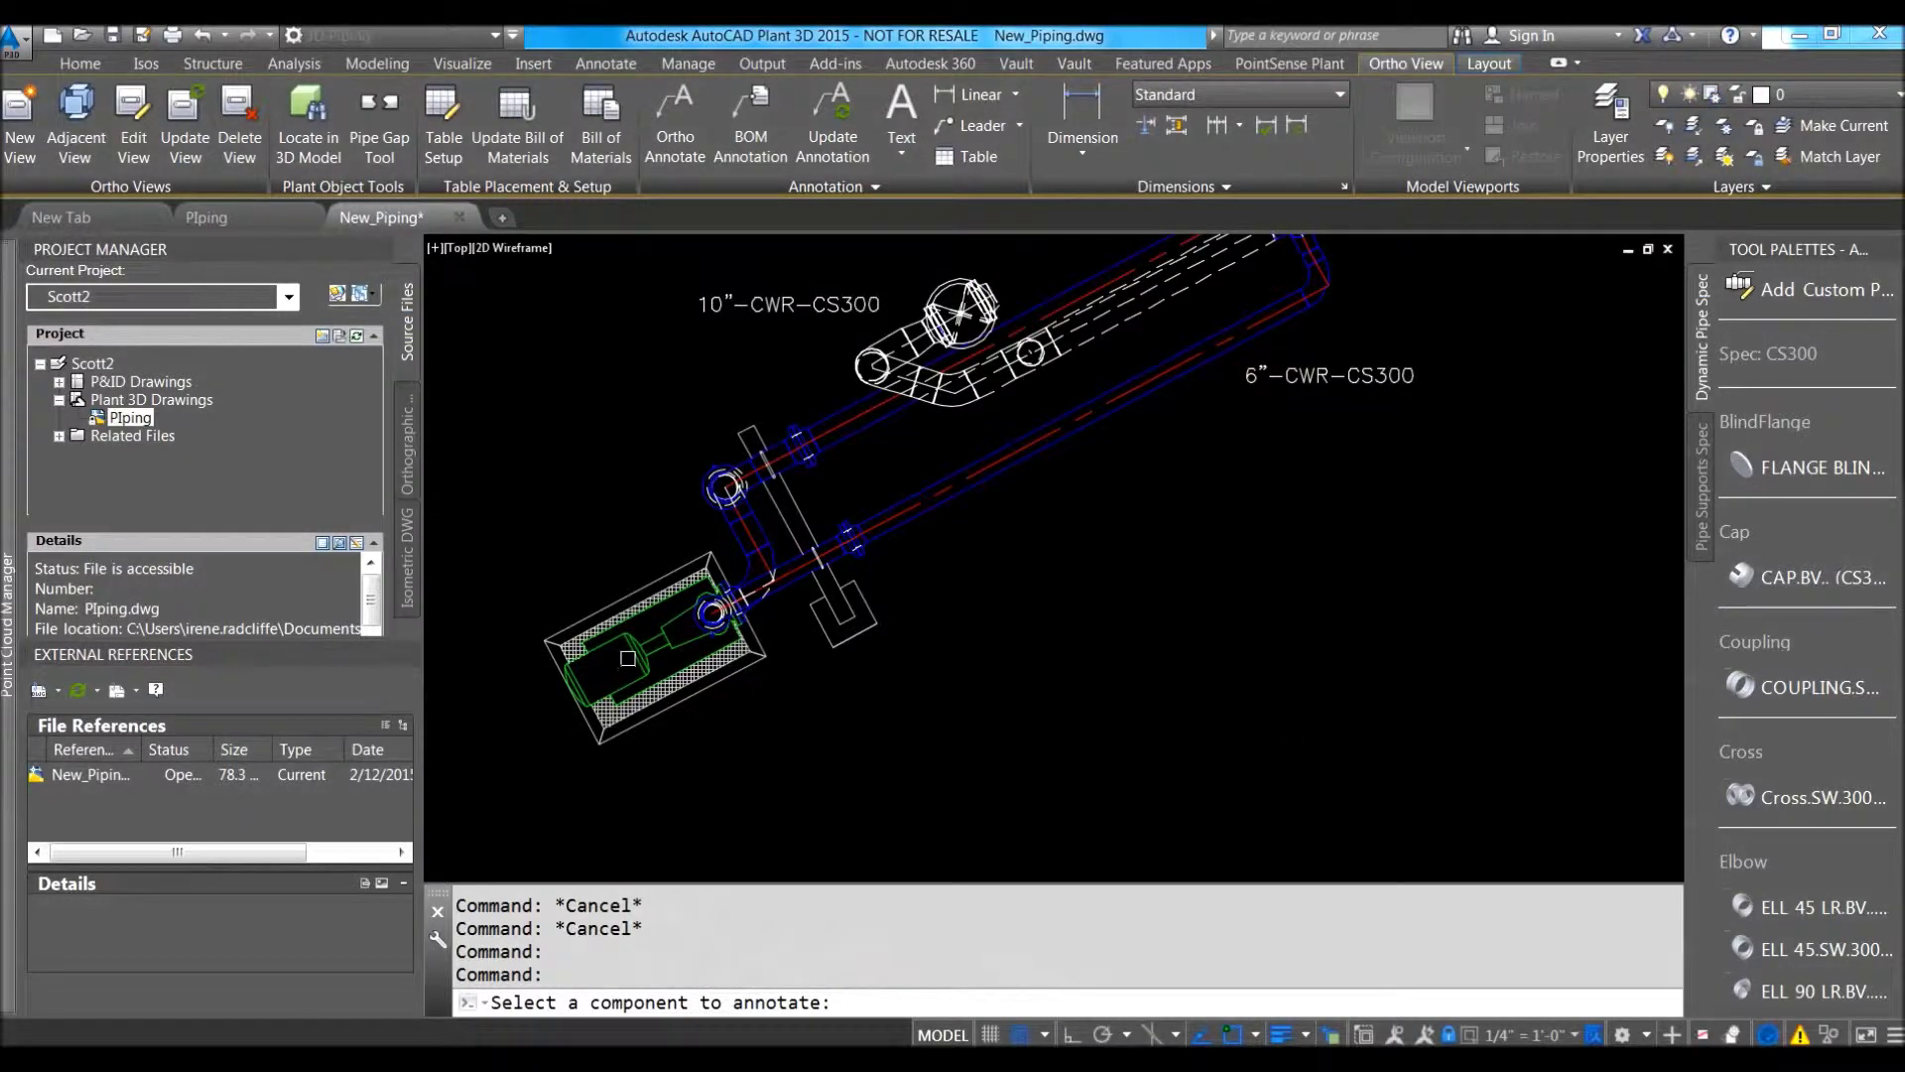
{"action": "left_click", "coordinate": [627, 657]}
{"action": "left_click", "coordinate": [680, 747]}
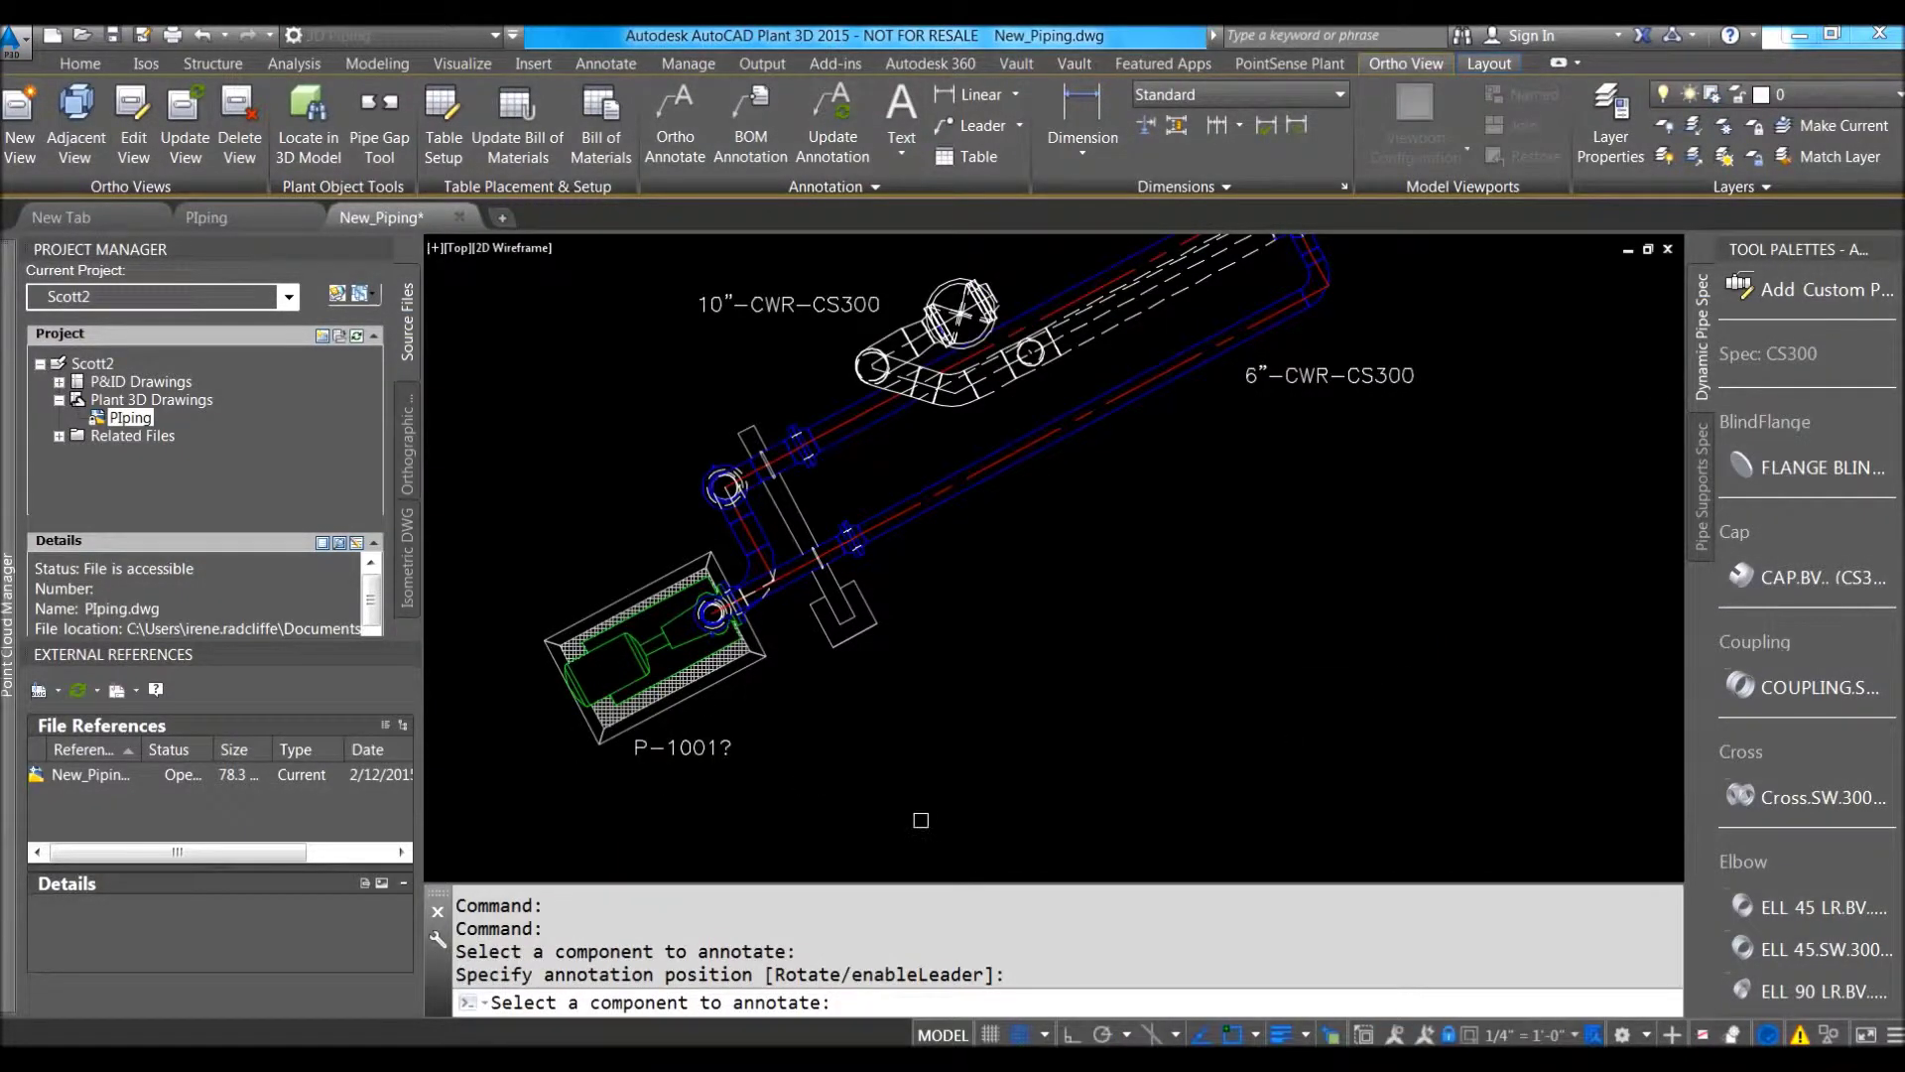
{"action": "scroll", "coordinate": [1197, 621], "scroll_direction": "down", "scroll_amount": 3}
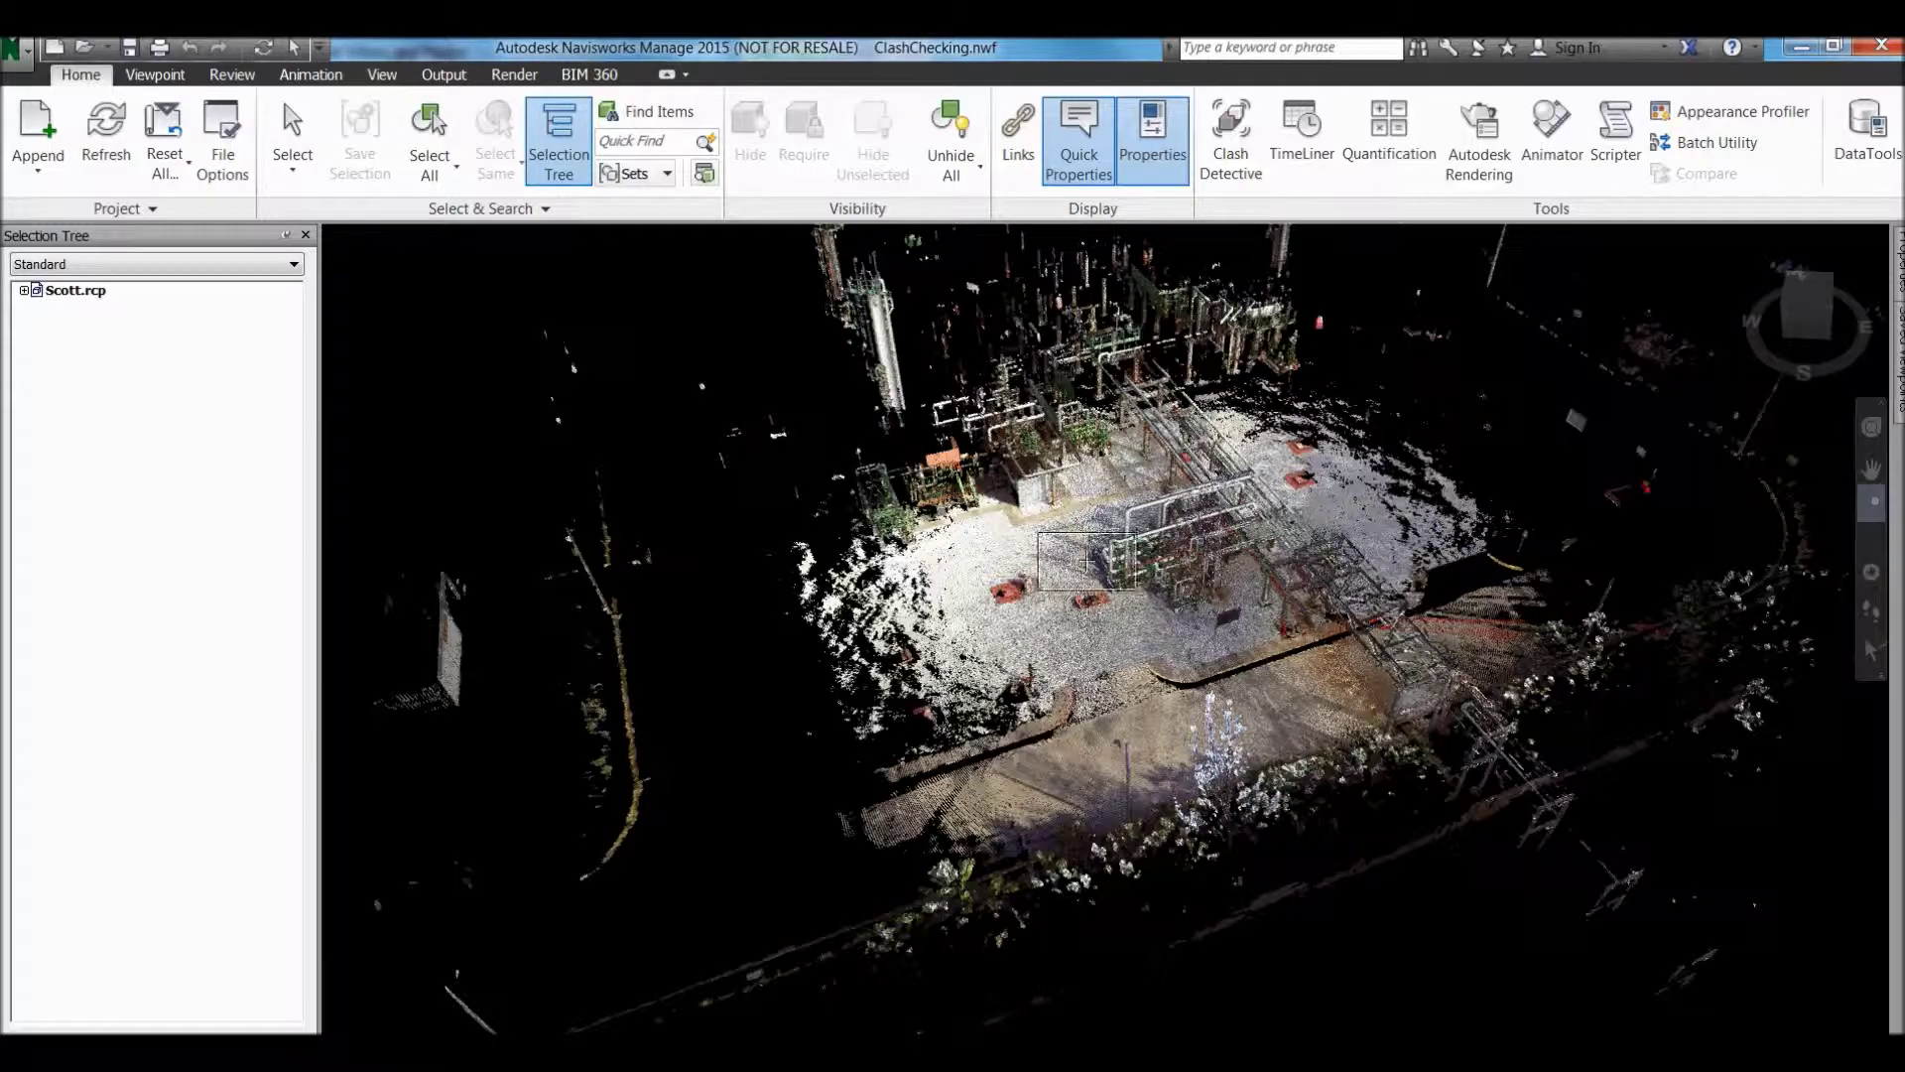
In Navisworks Manage, append PIping.dwg to the Scott.rcp point cloud in ClashChecking.nwf.
{"action": "scroll", "coordinate": [1236, 600], "scroll_direction": "up", "scroll_amount": 5}
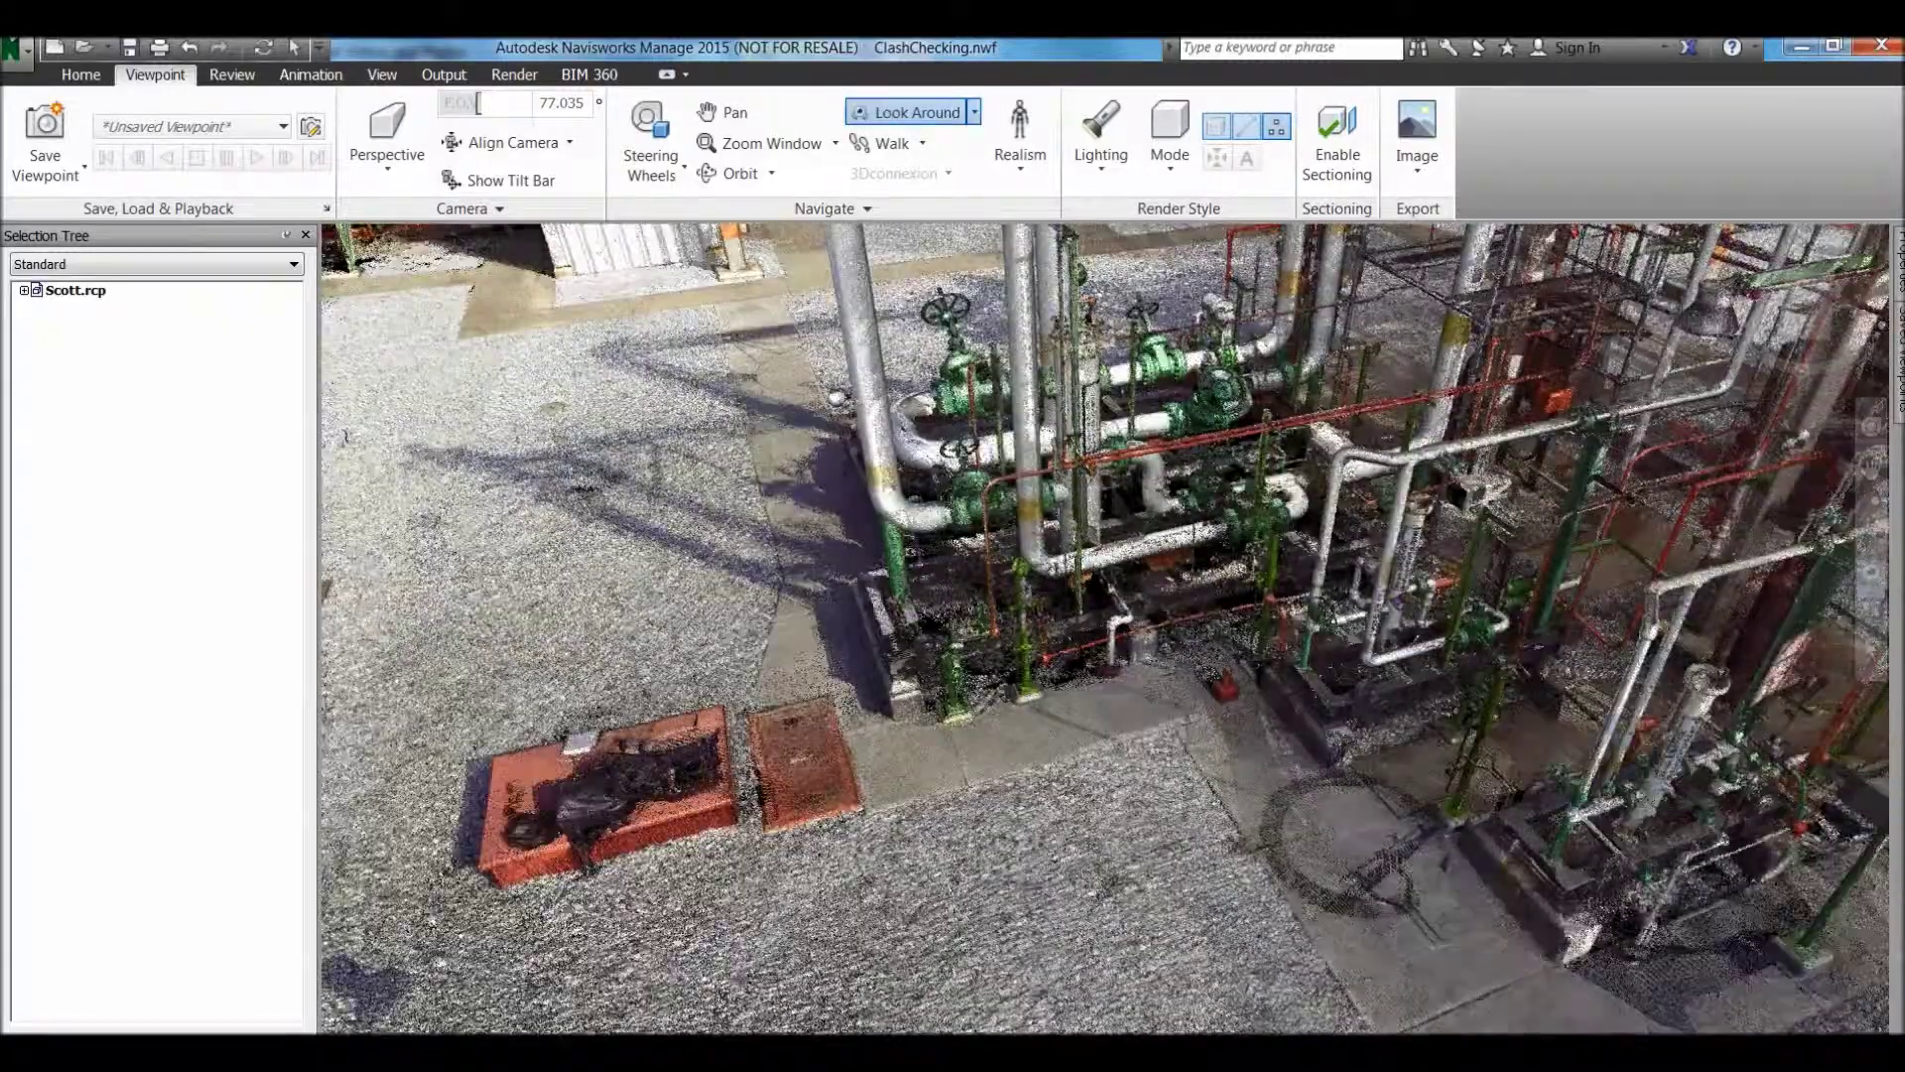
{"action": "left_click", "coordinate": [80, 74]}
{"action": "left_click", "coordinate": [38, 134]}
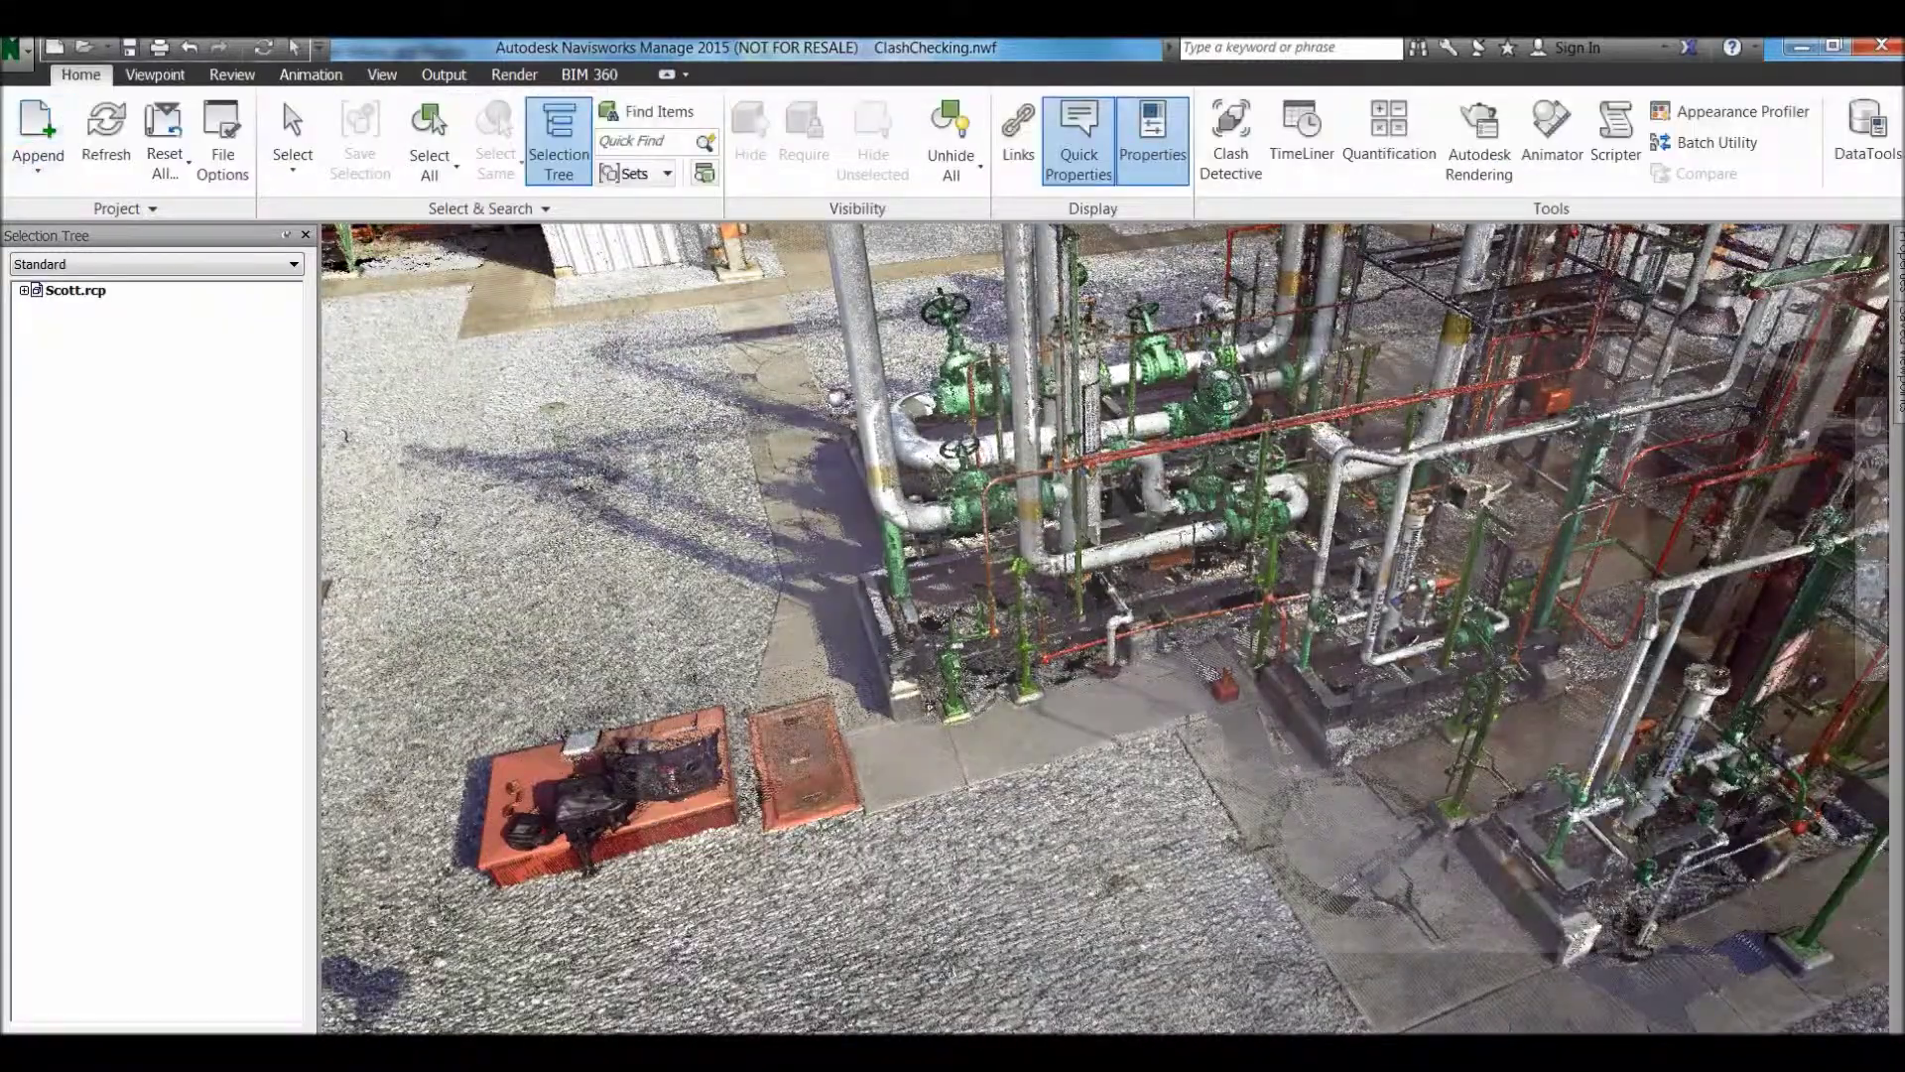
{"action": "left_click", "coordinate": [783, 408]}
{"action": "left_click", "coordinate": [1627, 945]}
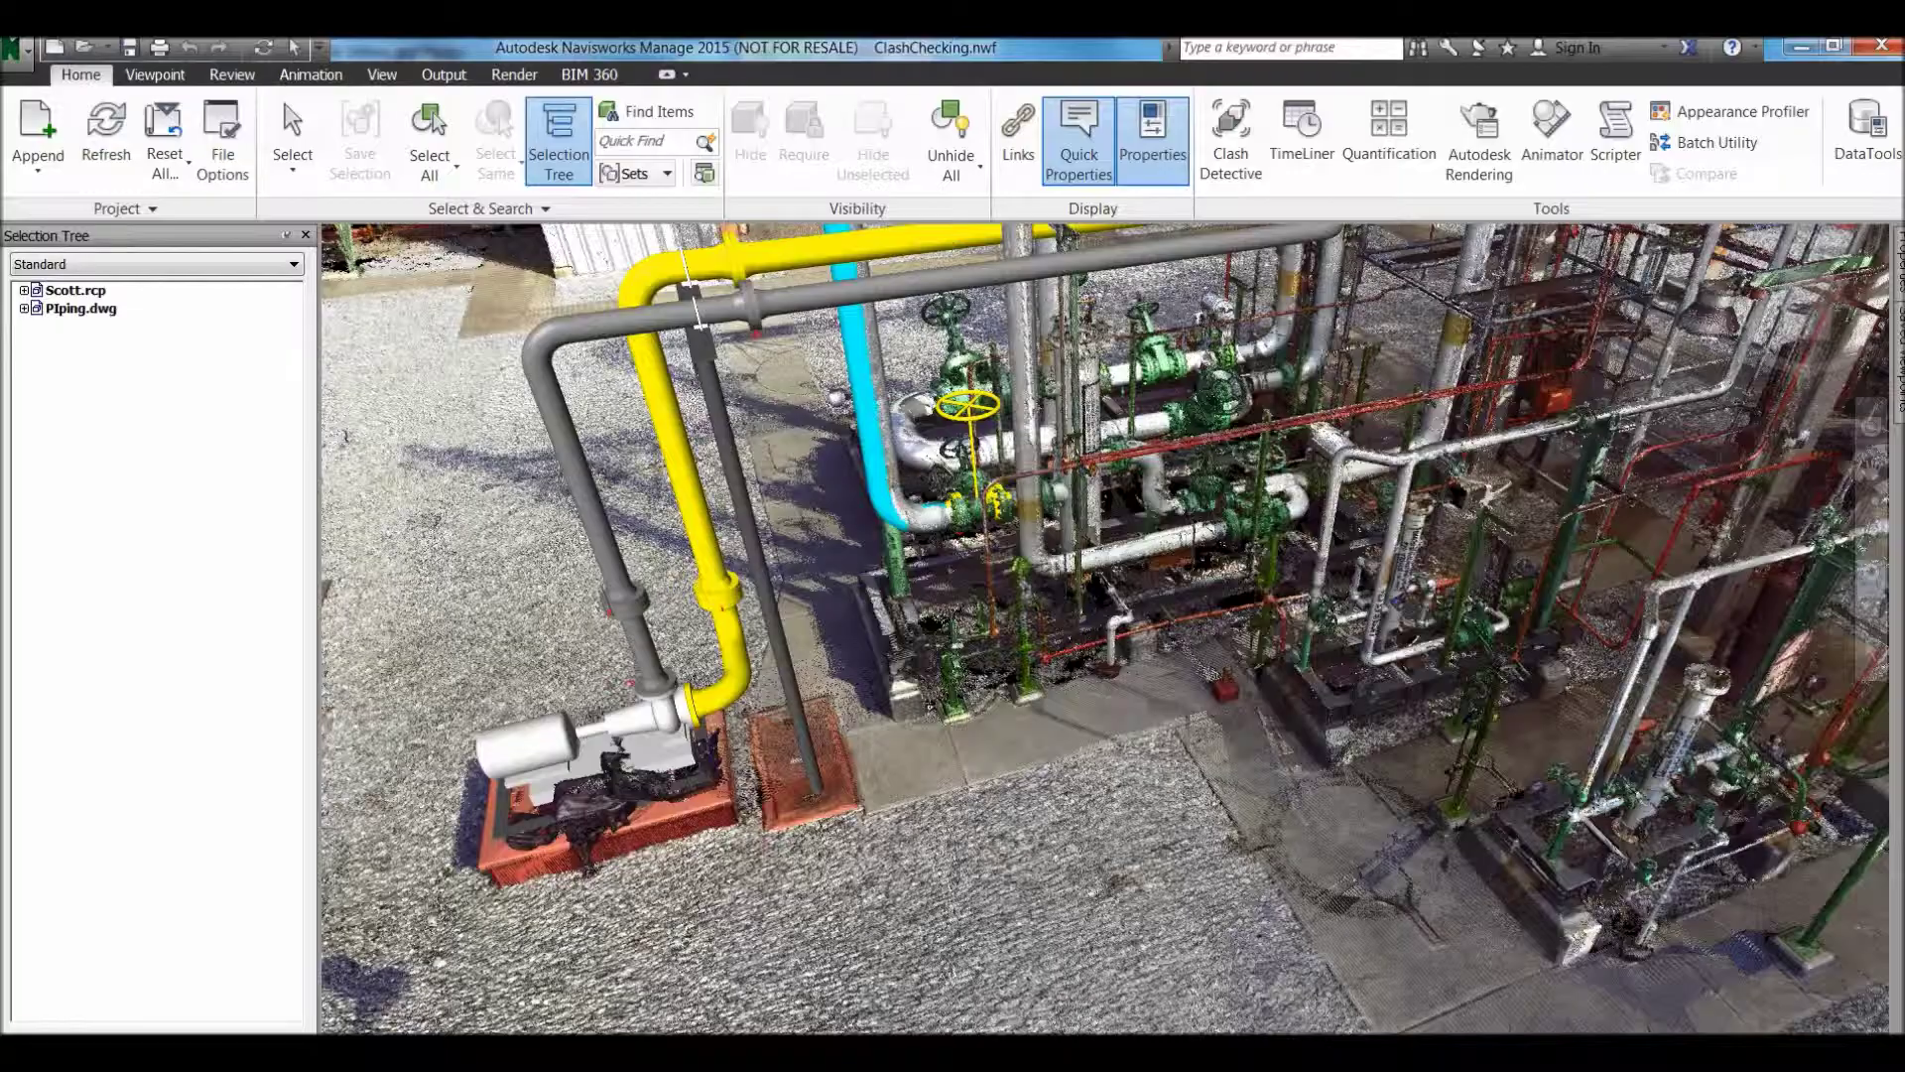
Hide the STEEL and EQUIPMENT layers of PIping.dwg.
{"action": "middle_click_drag", "start_coordinate": [1092, 595], "coordinate": [1104, 621], "text": "shift"}
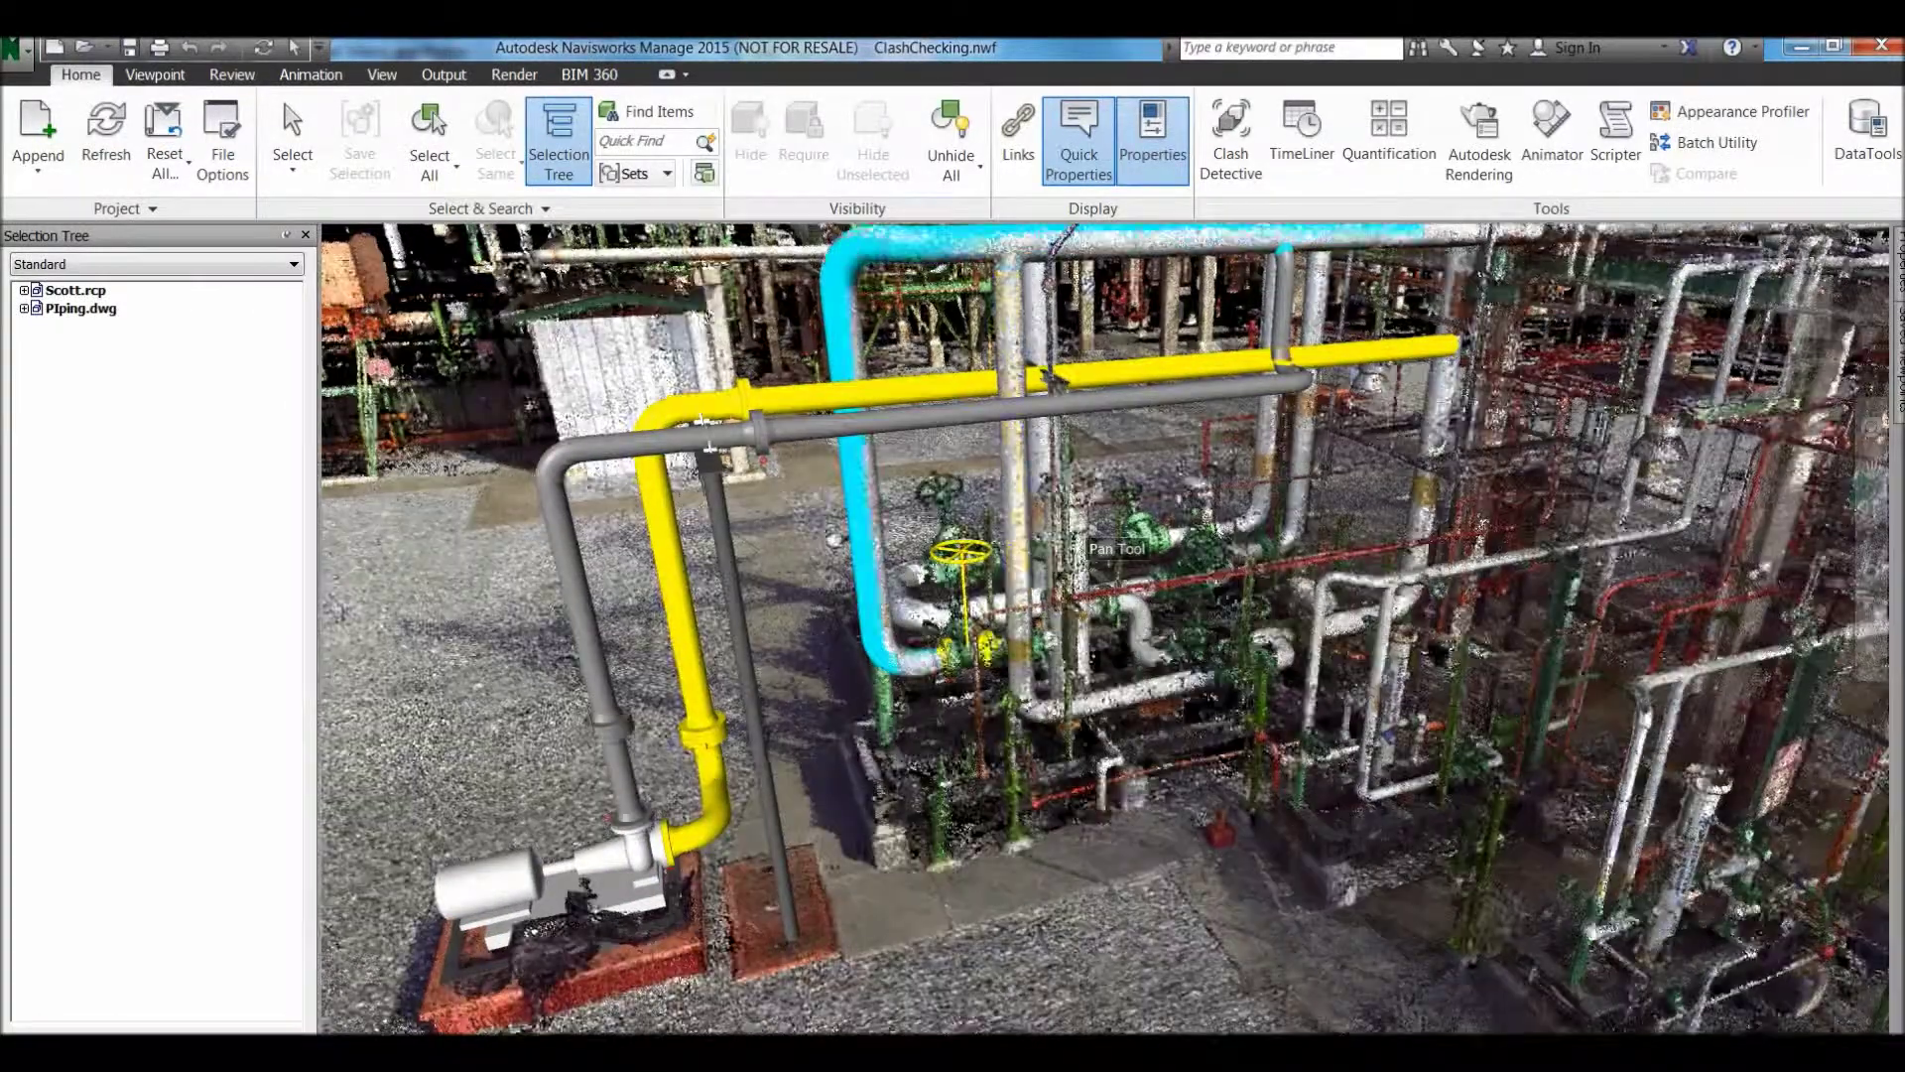
{"action": "middle_click_drag", "start_coordinate": [1092, 548], "coordinate": [1052, 592]}
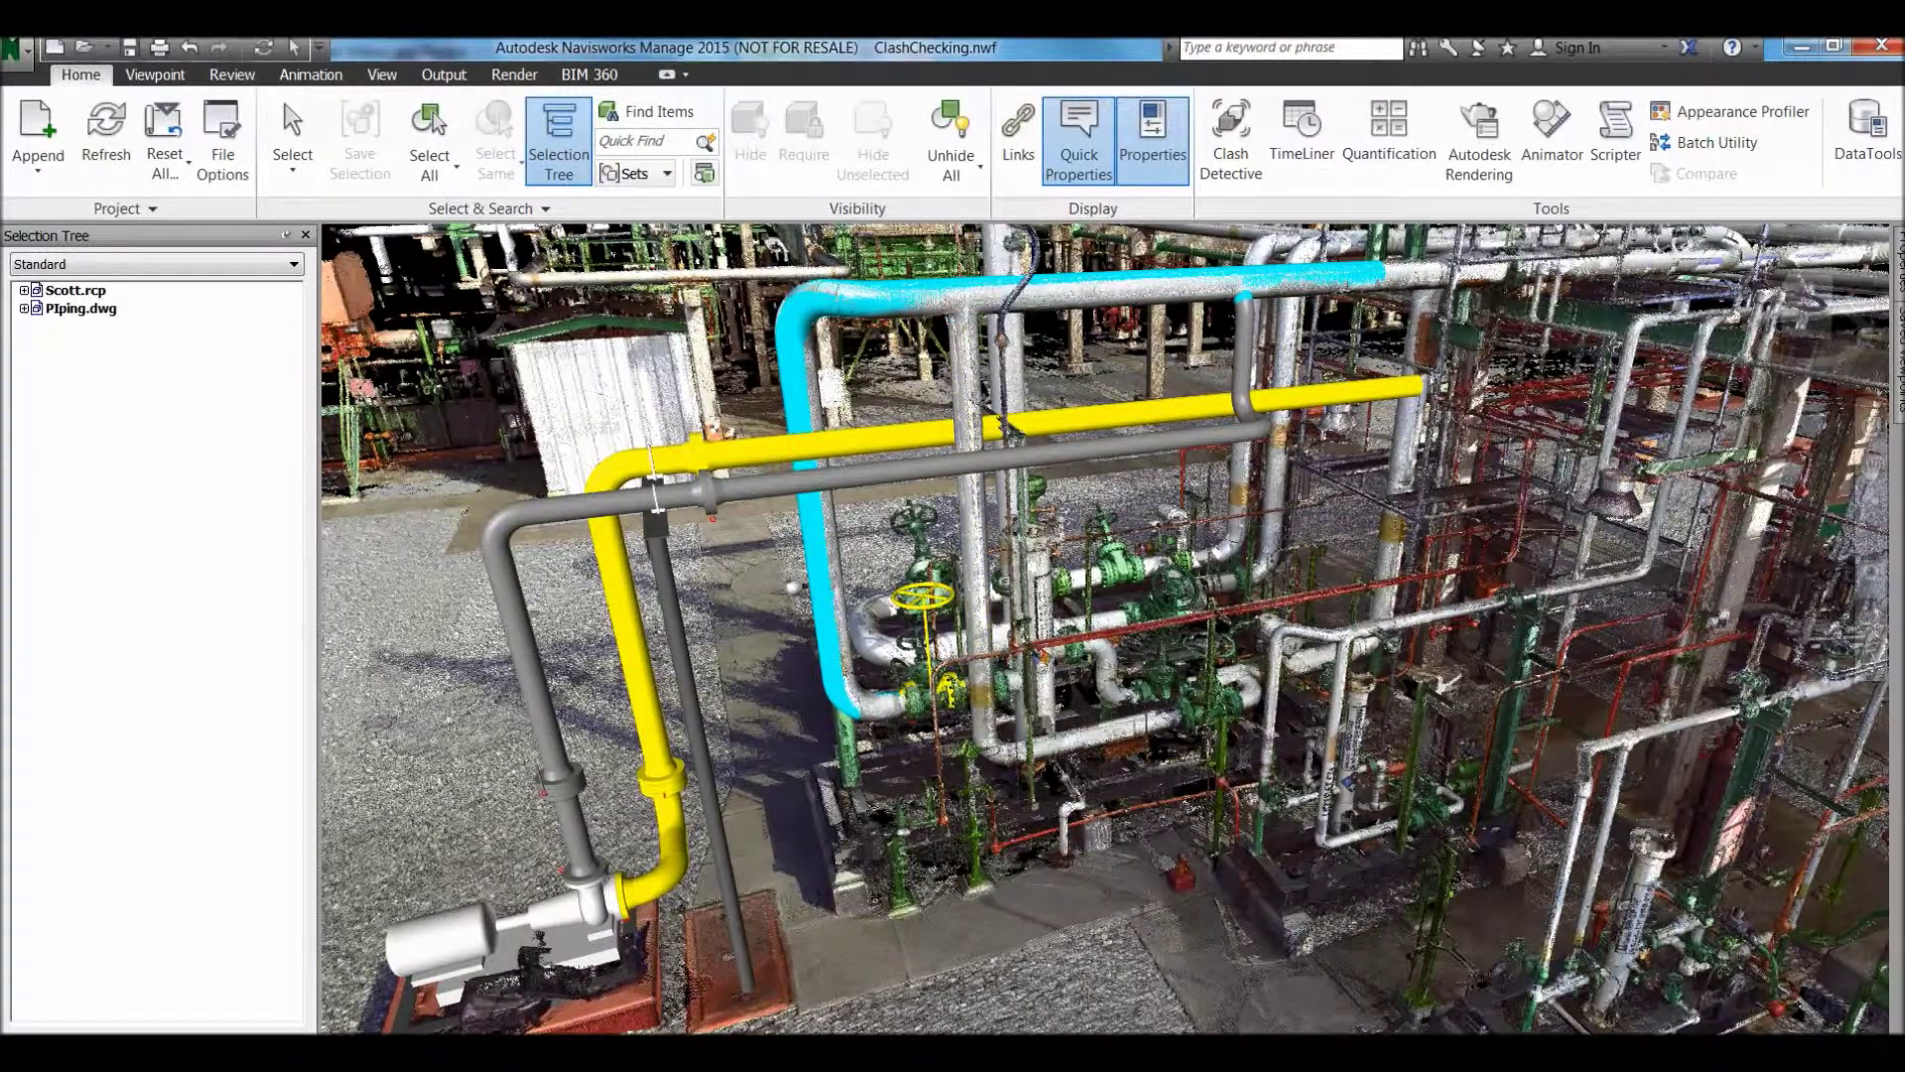
{"action": "left_click", "coordinate": [24, 309]}
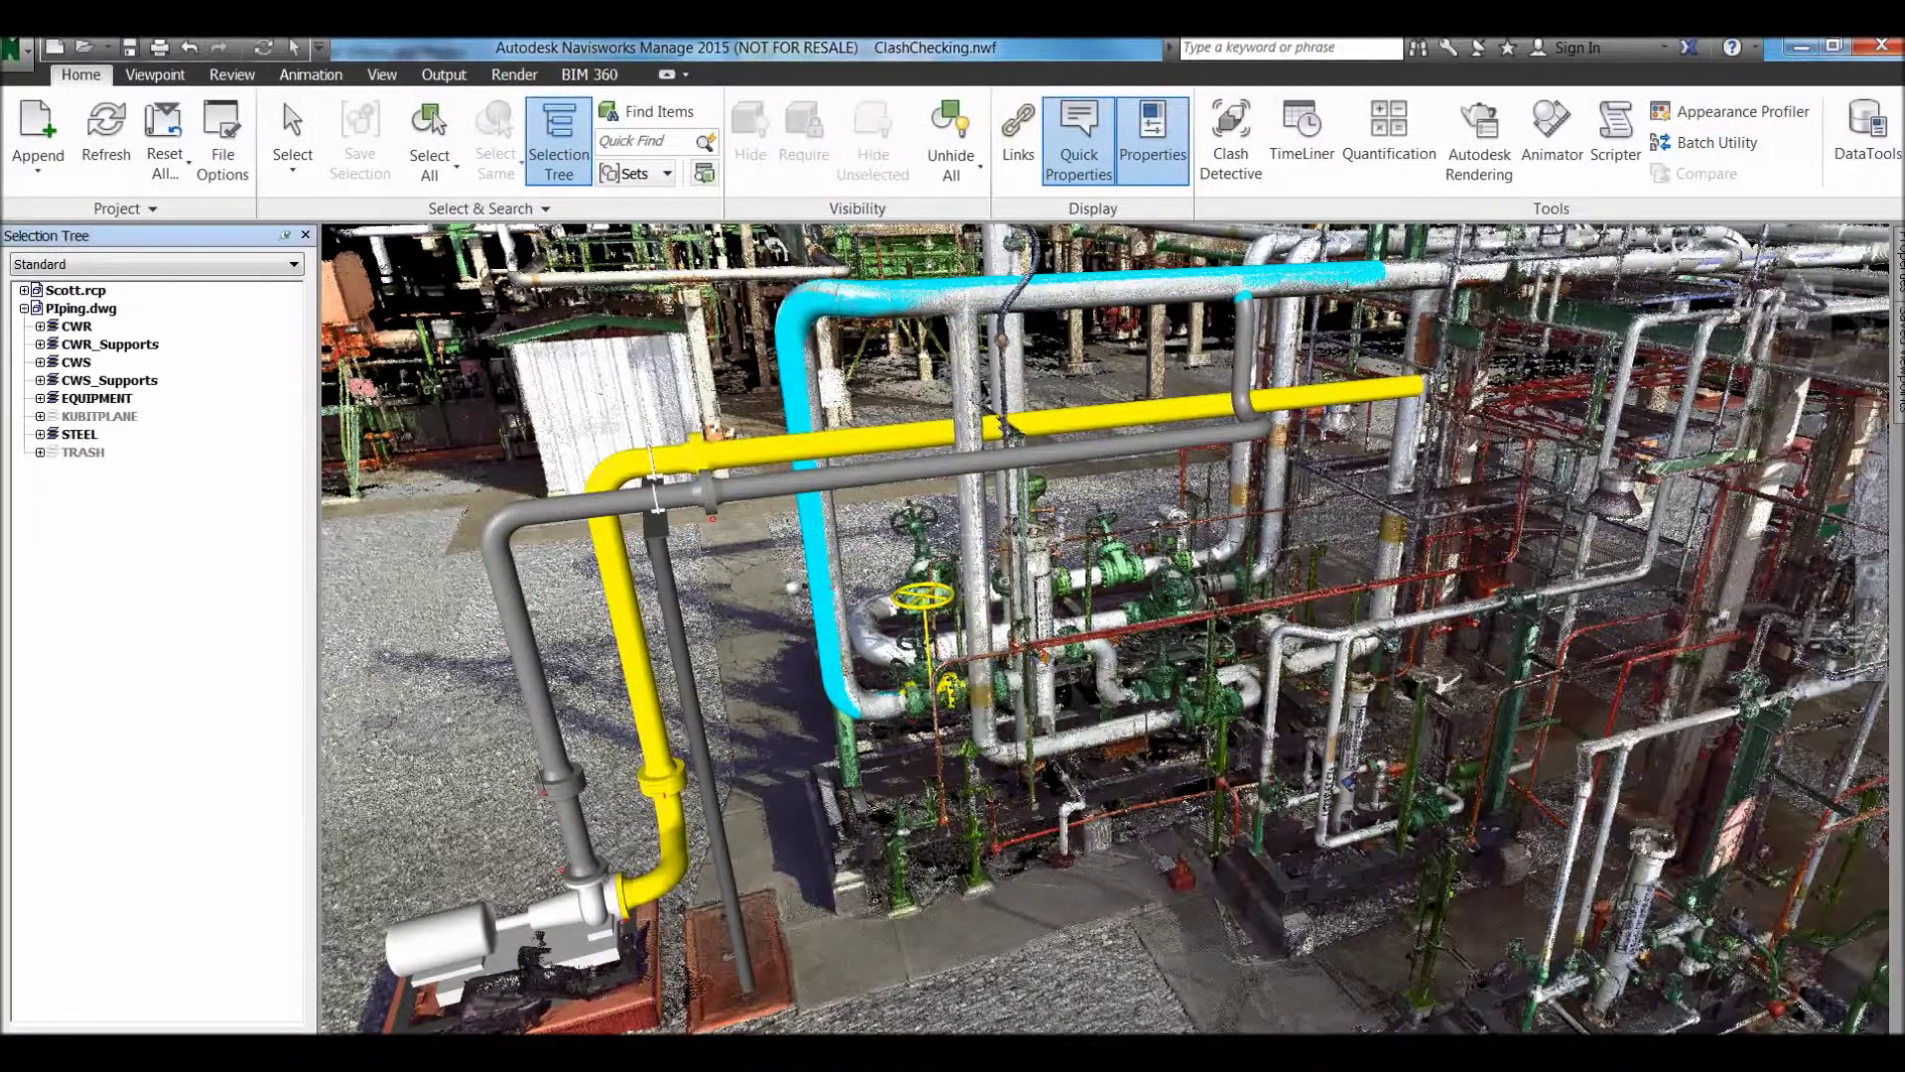
{"action": "left_click", "coordinate": [80, 434]}
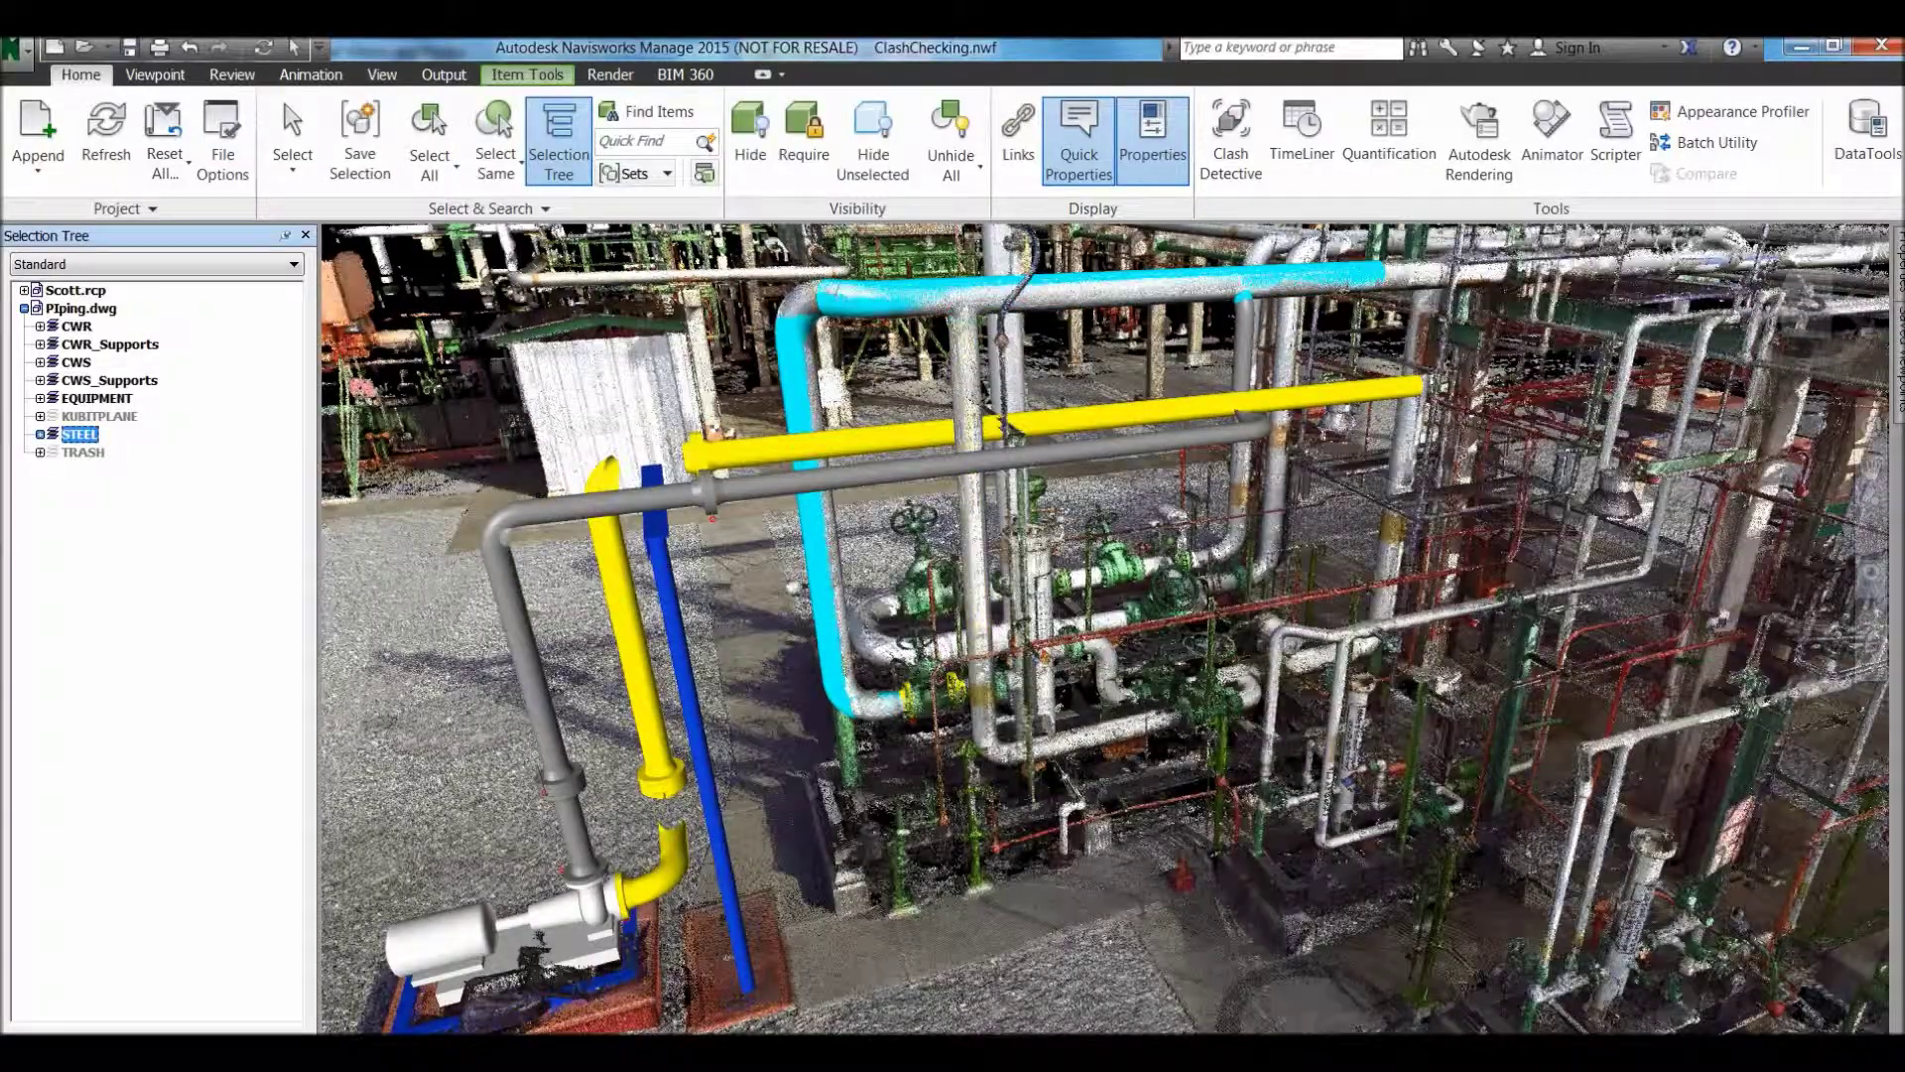
{"action": "left_click", "coordinate": [750, 139]}
{"action": "left_click", "coordinate": [96, 397]}
{"action": "left_click", "coordinate": [750, 139]}
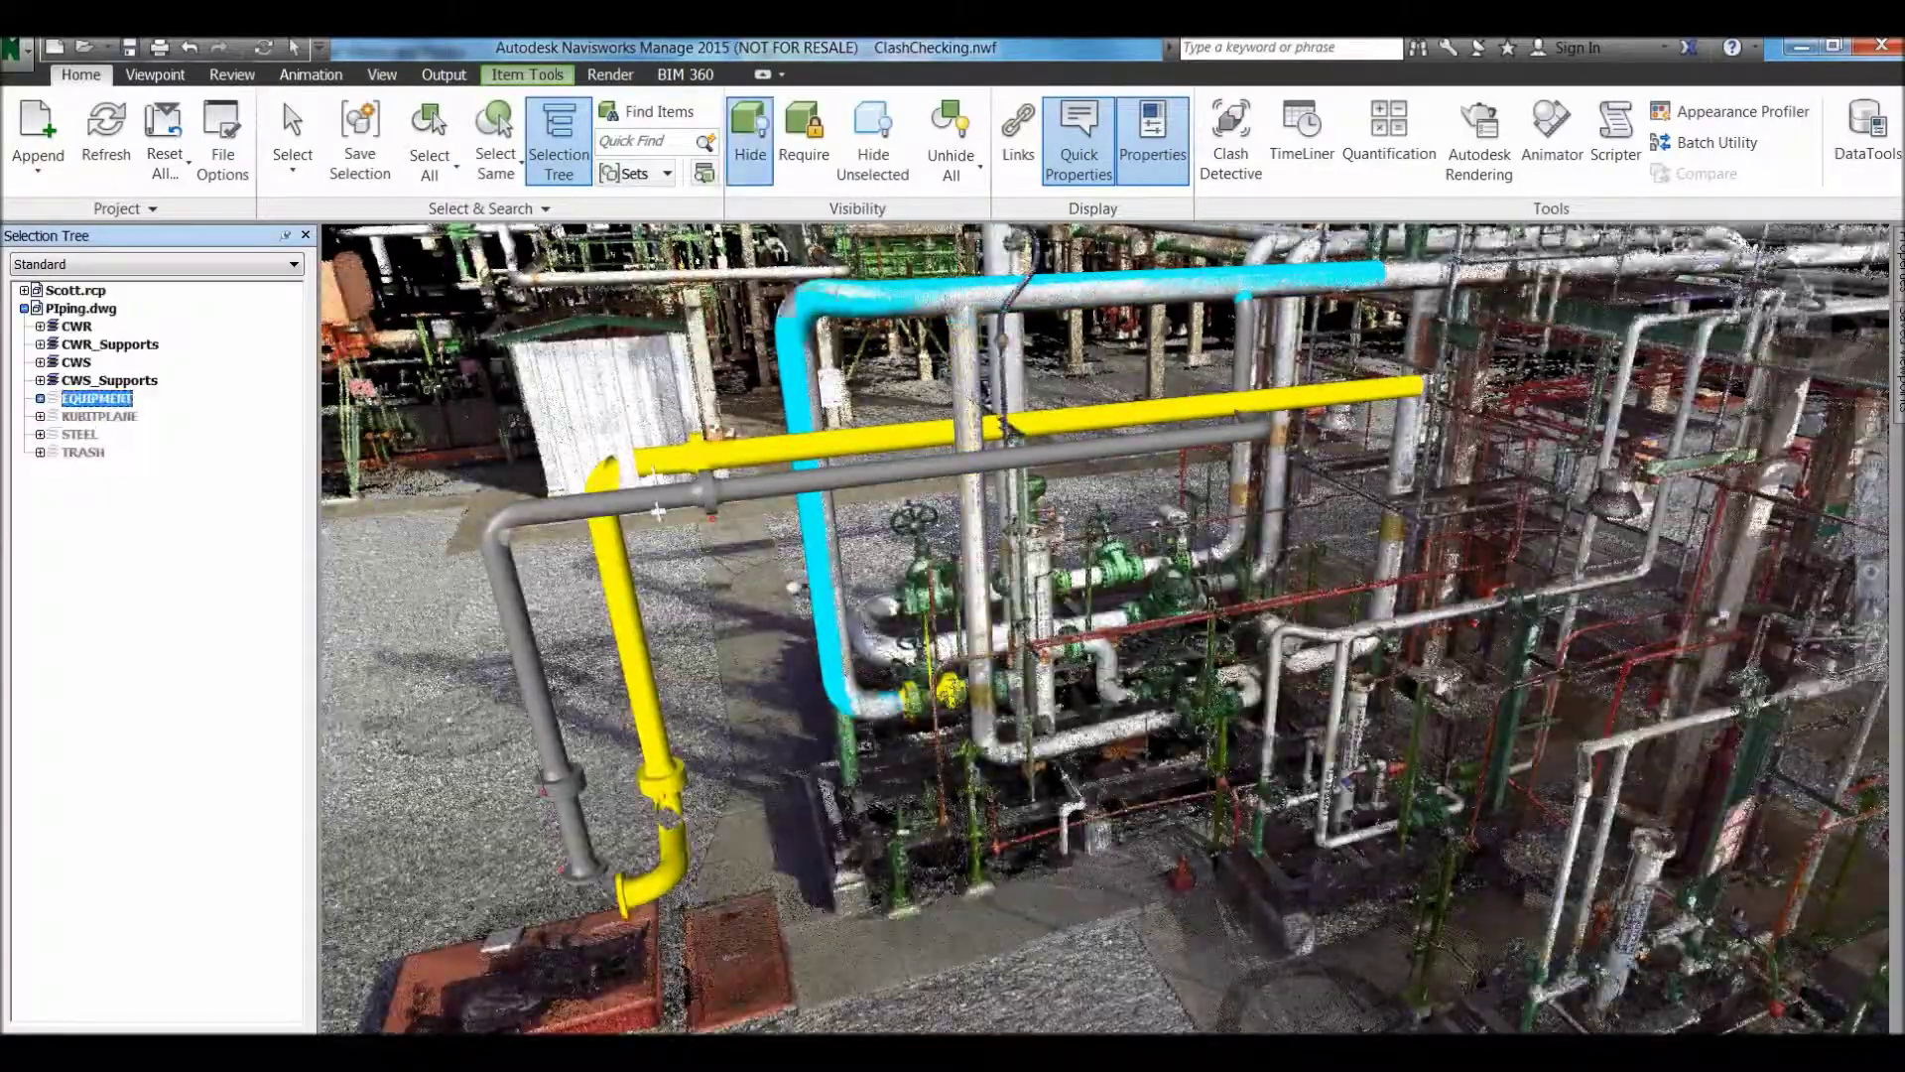
Hide the CWR, CWR_Supports and CWS_Supports layers of PIping.dwg, leaving only the CWS piping.
{"action": "left_click", "coordinate": [76, 326]}
{"action": "left_click", "coordinate": [110, 345], "text": "ctrl"}
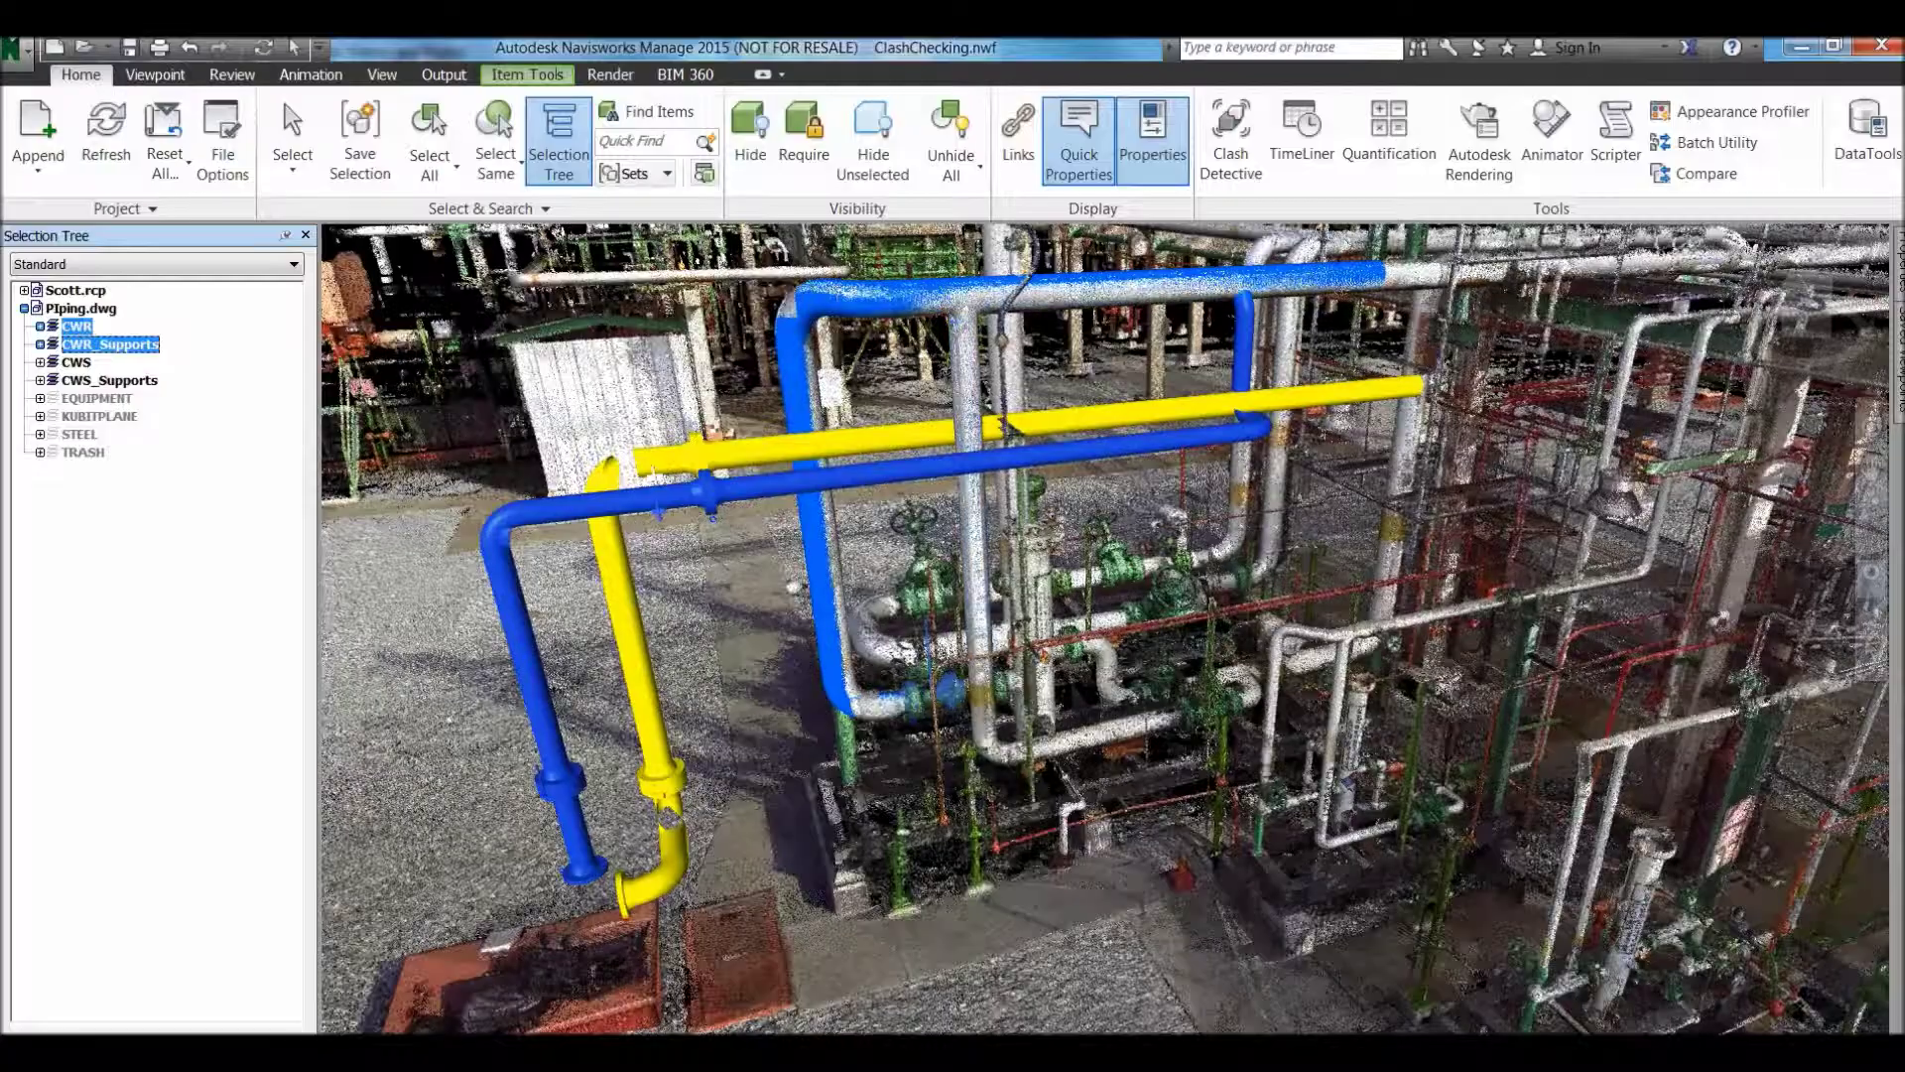
{"action": "left_click", "coordinate": [750, 139]}
{"action": "left_click", "coordinate": [109, 380]}
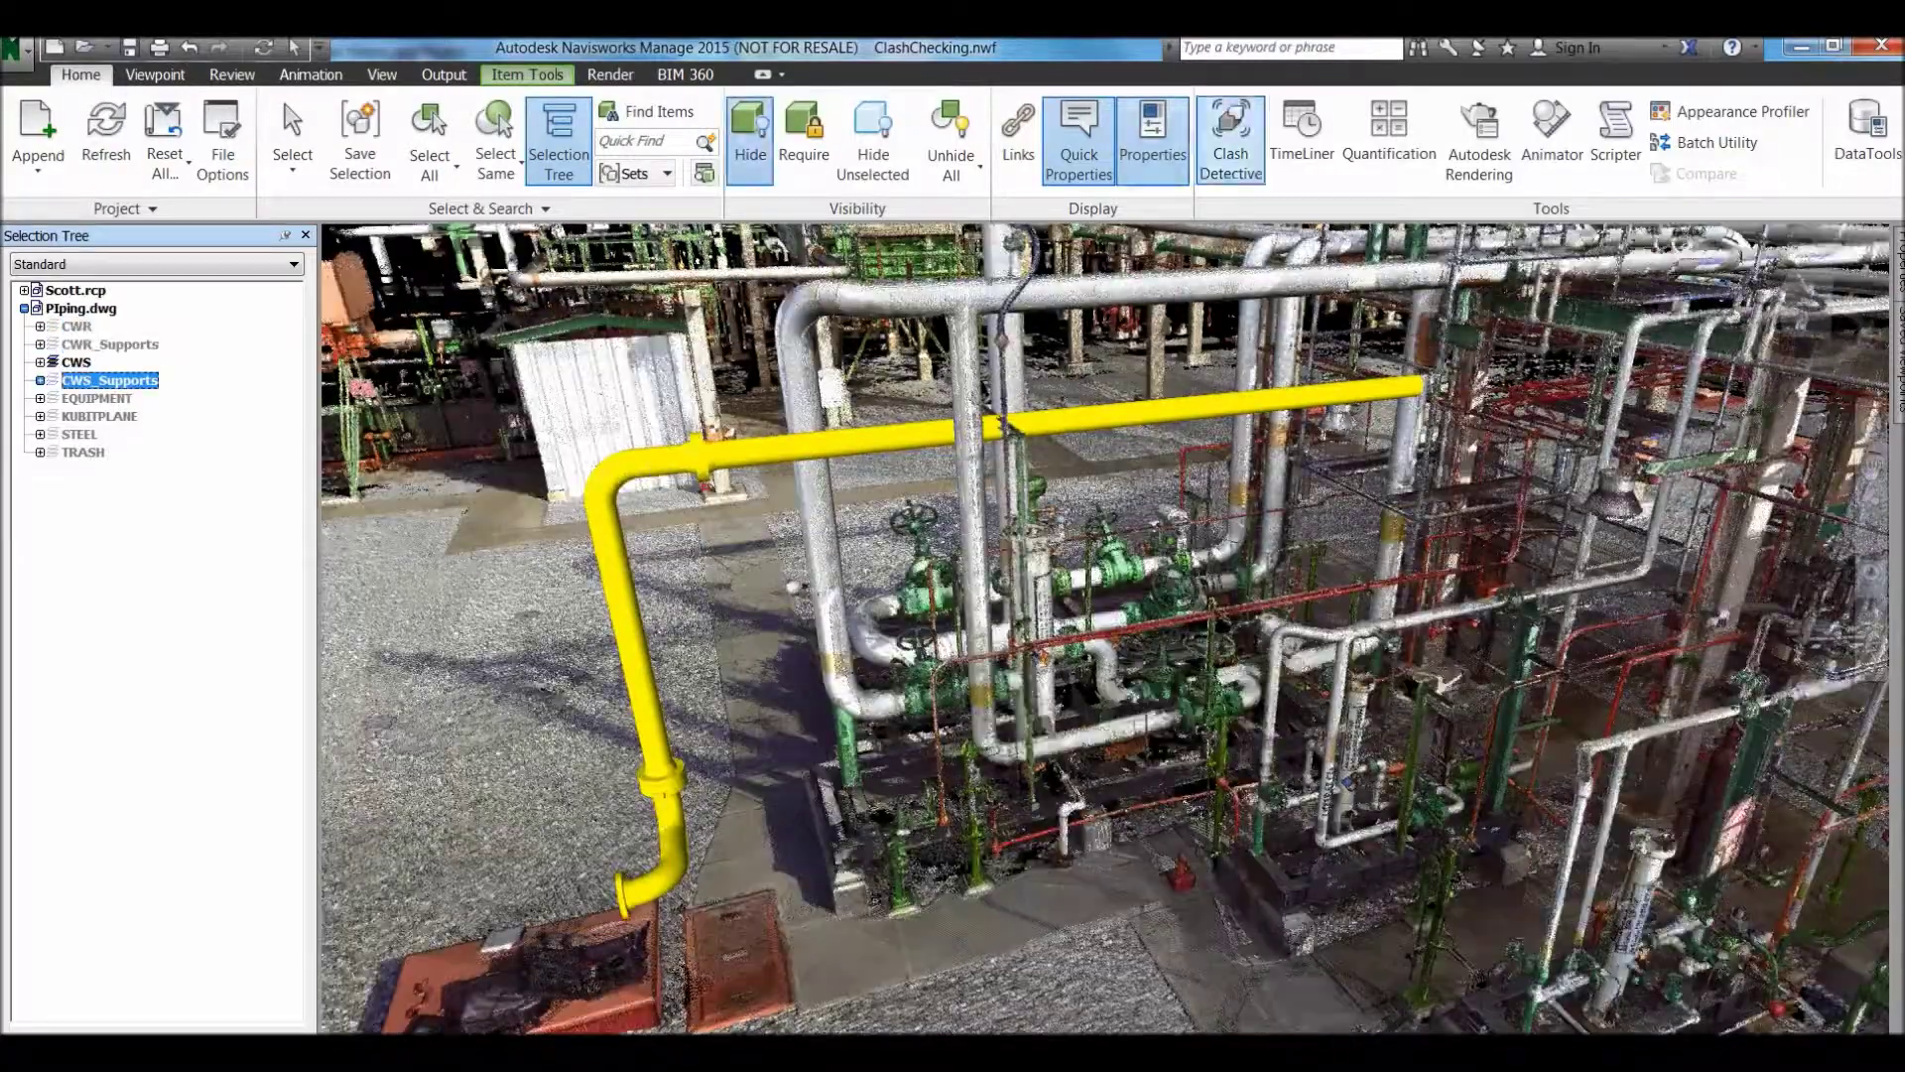
Add a Clearance clash test with Scott.rcp as selection A and PIping.dwg as selection B, and run it.
{"action": "left_click", "coordinate": [1231, 139]}
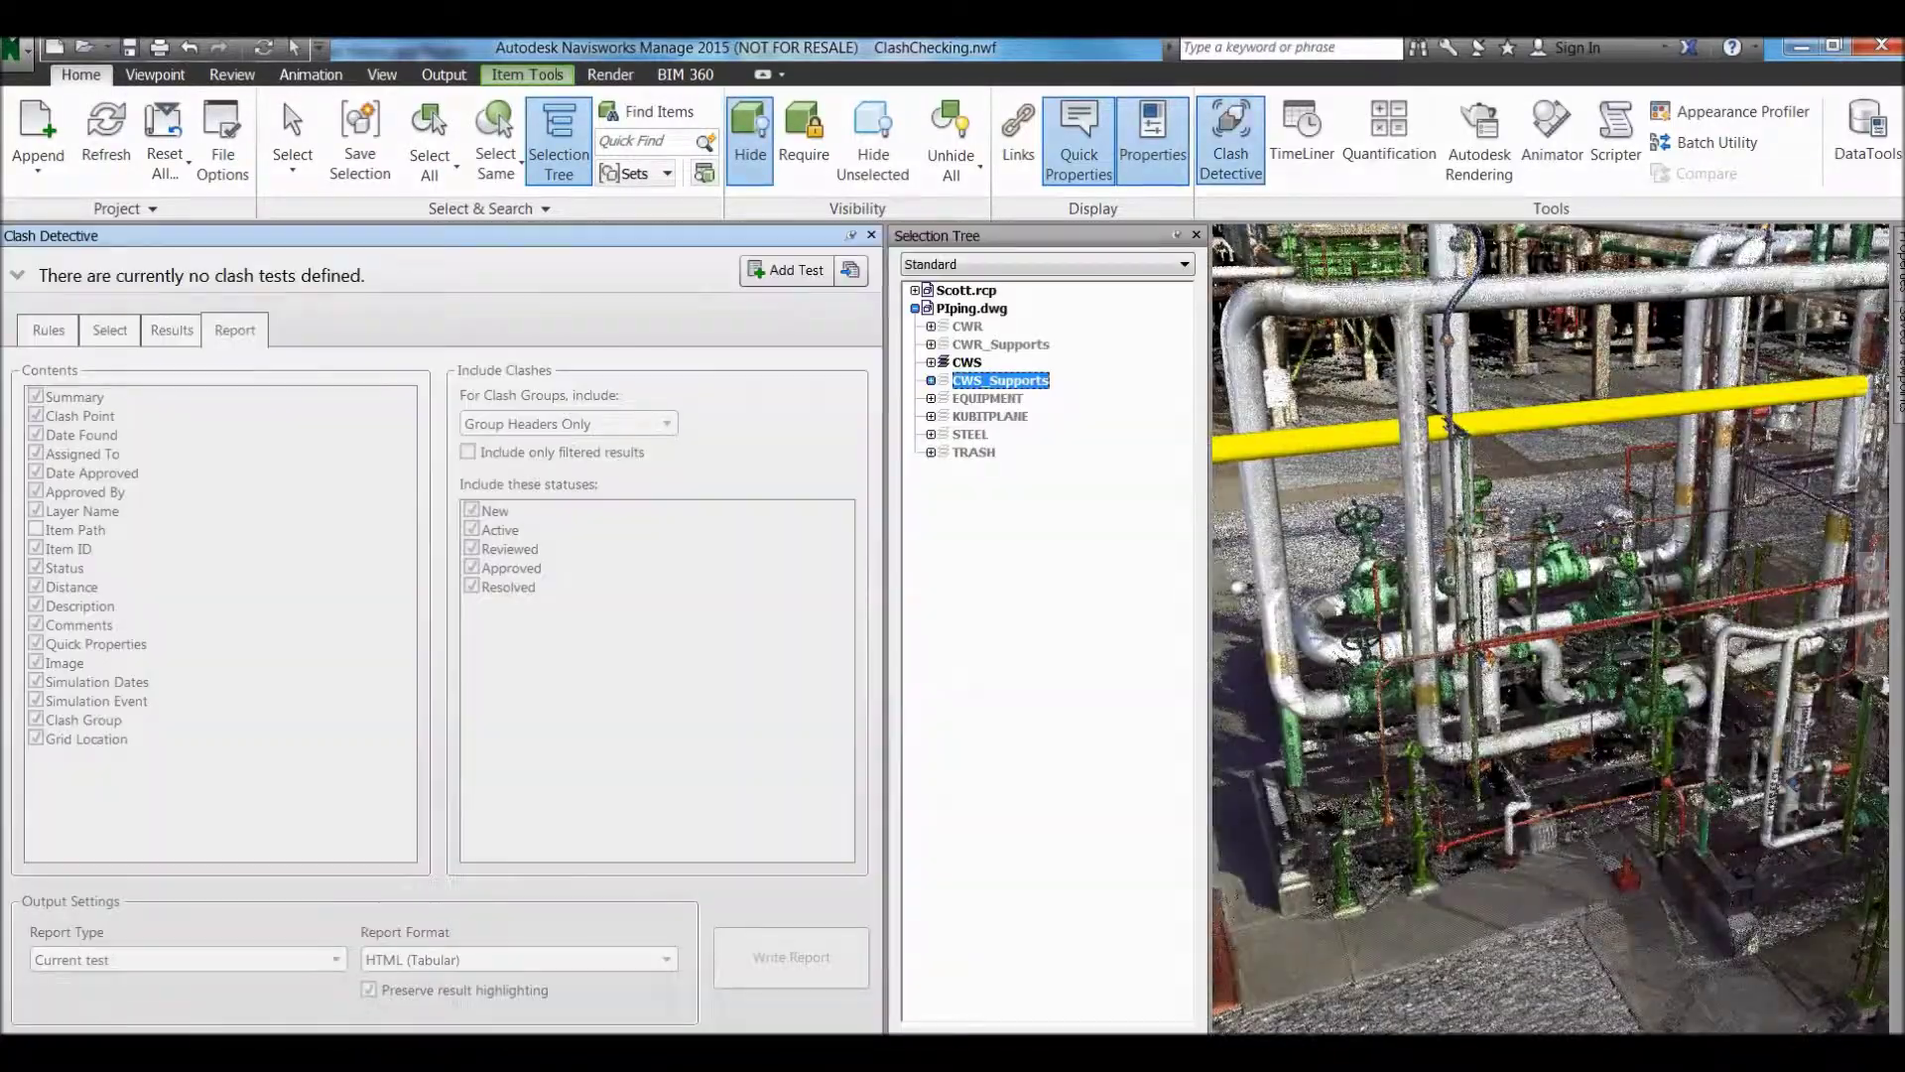
{"action": "left_click", "coordinate": [784, 270]}
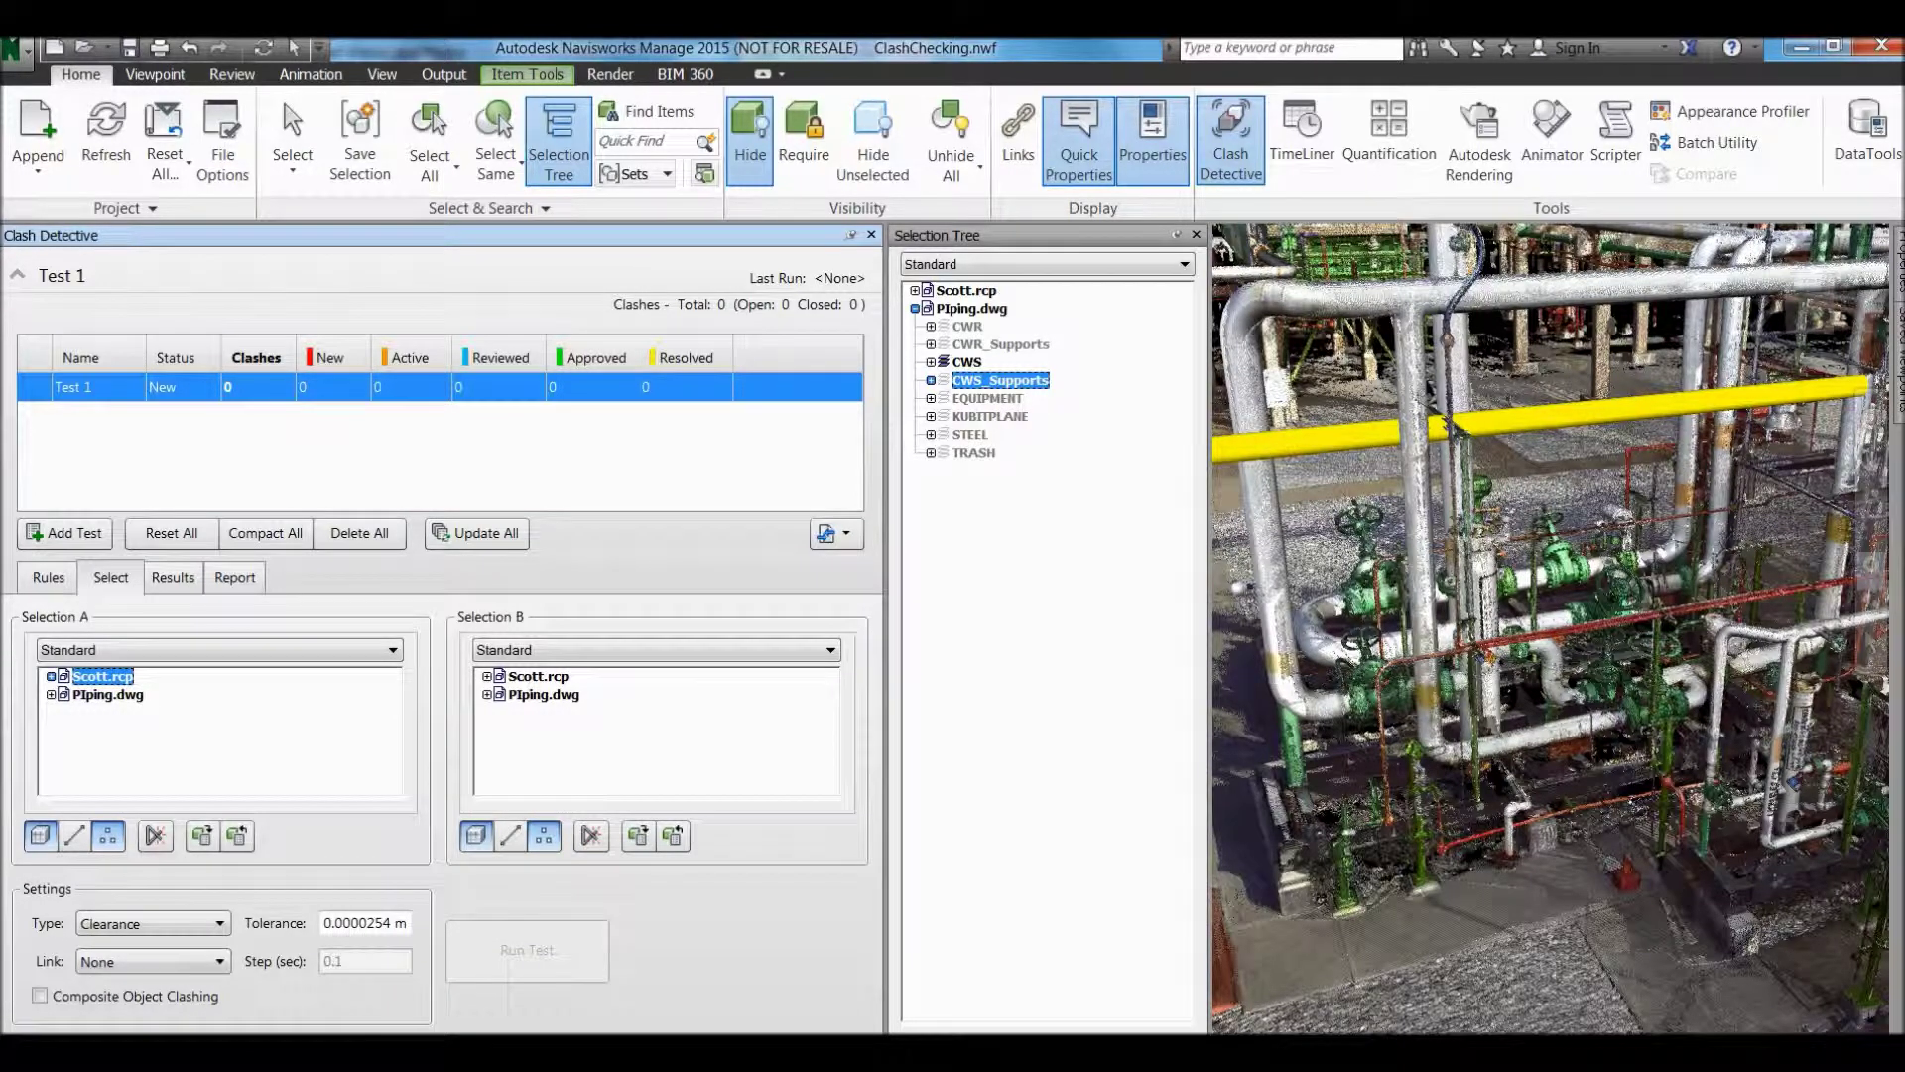
{"action": "left_click", "coordinate": [543, 694]}
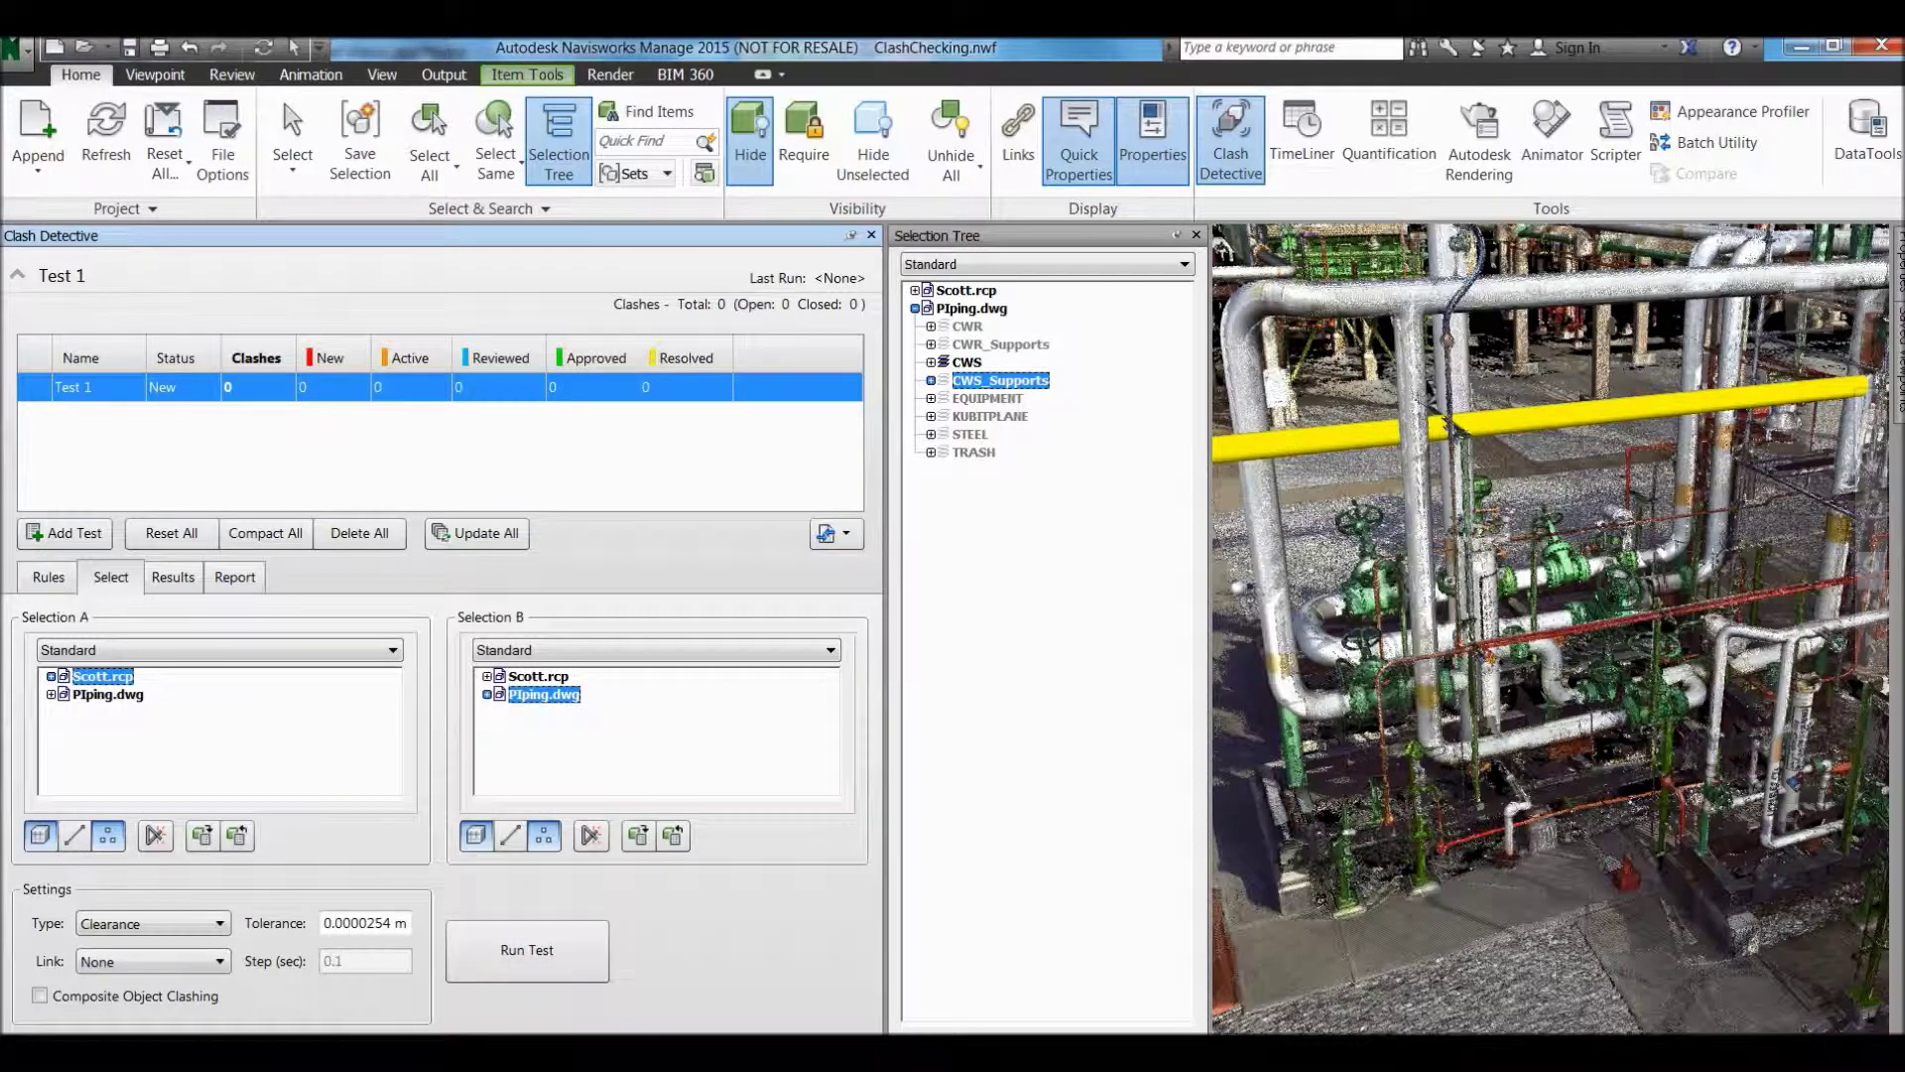
{"action": "left_click", "coordinate": [526, 950]}
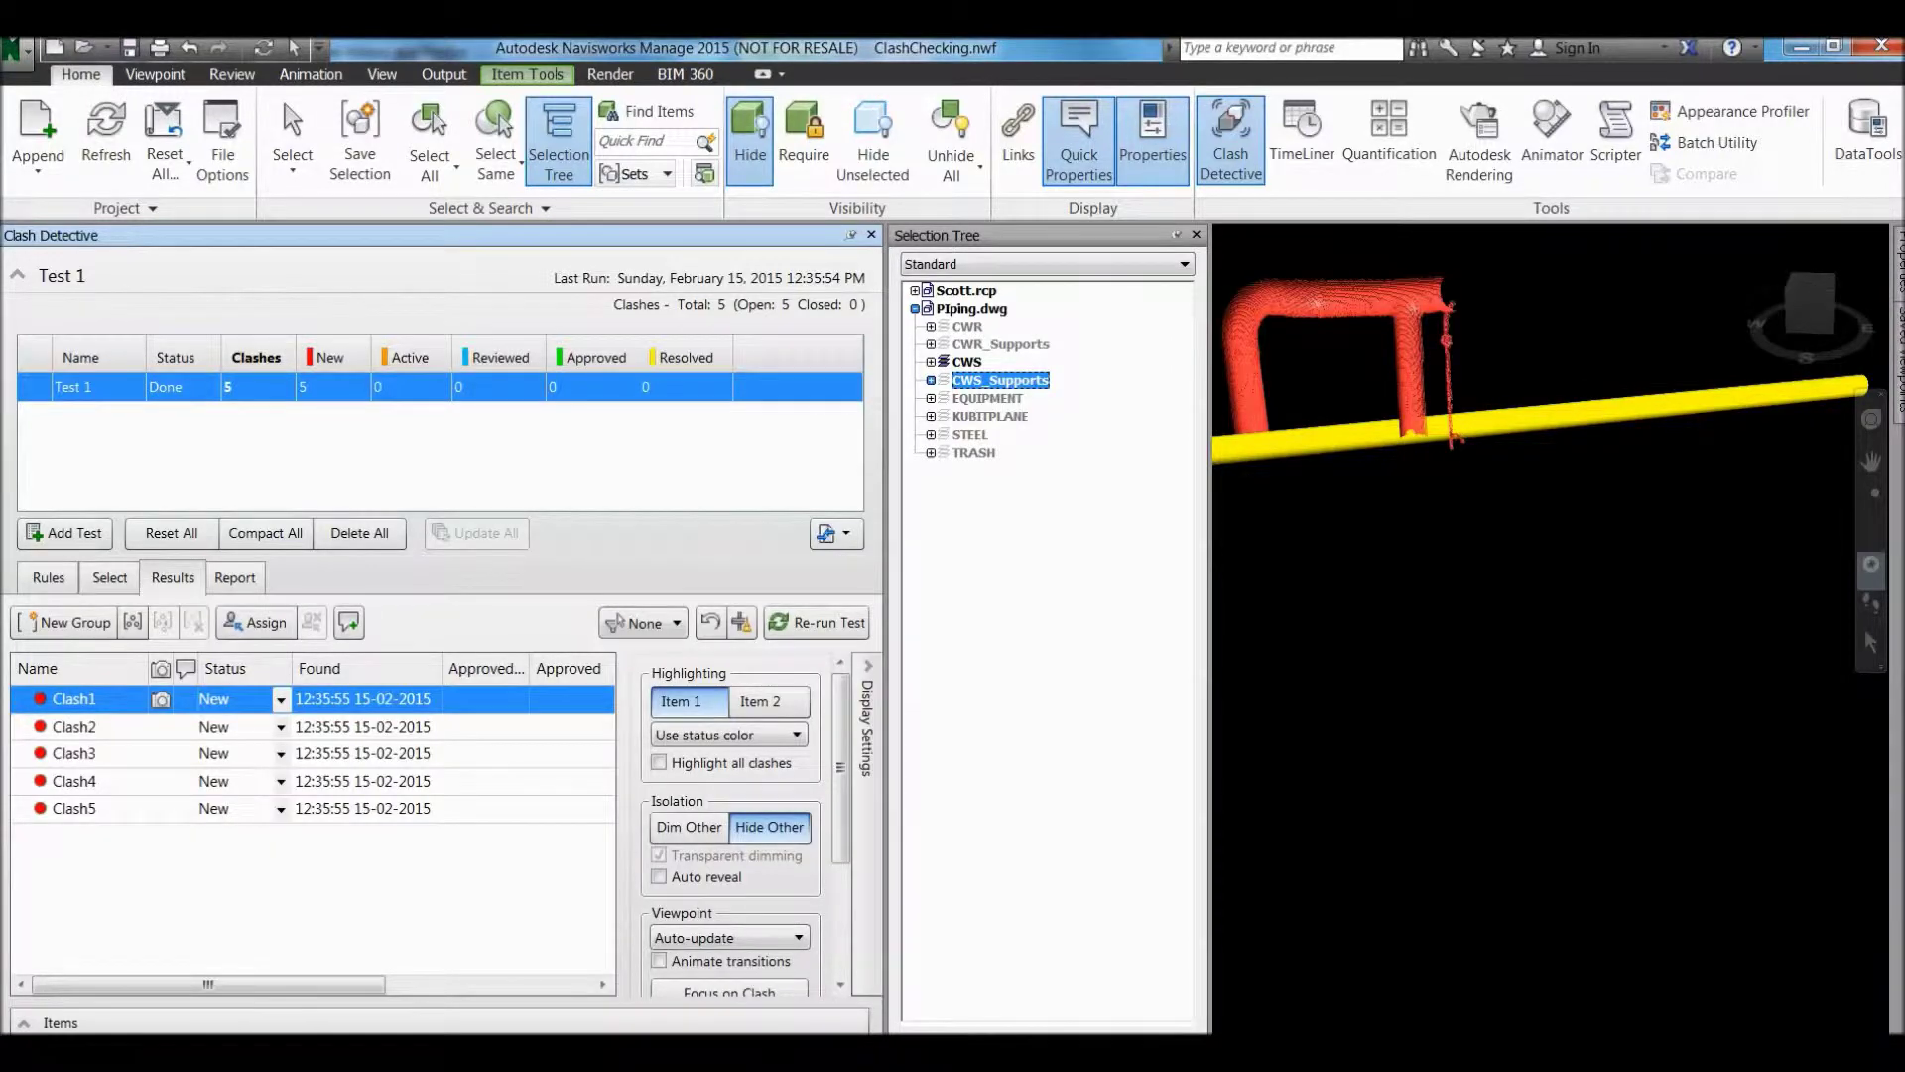
Examine Clash1 between the scan and the CWS pipe from several angles, and select Clash2 for review.
{"action": "middle_click_drag", "start_coordinate": [1528, 596], "coordinate": [1488, 675]}
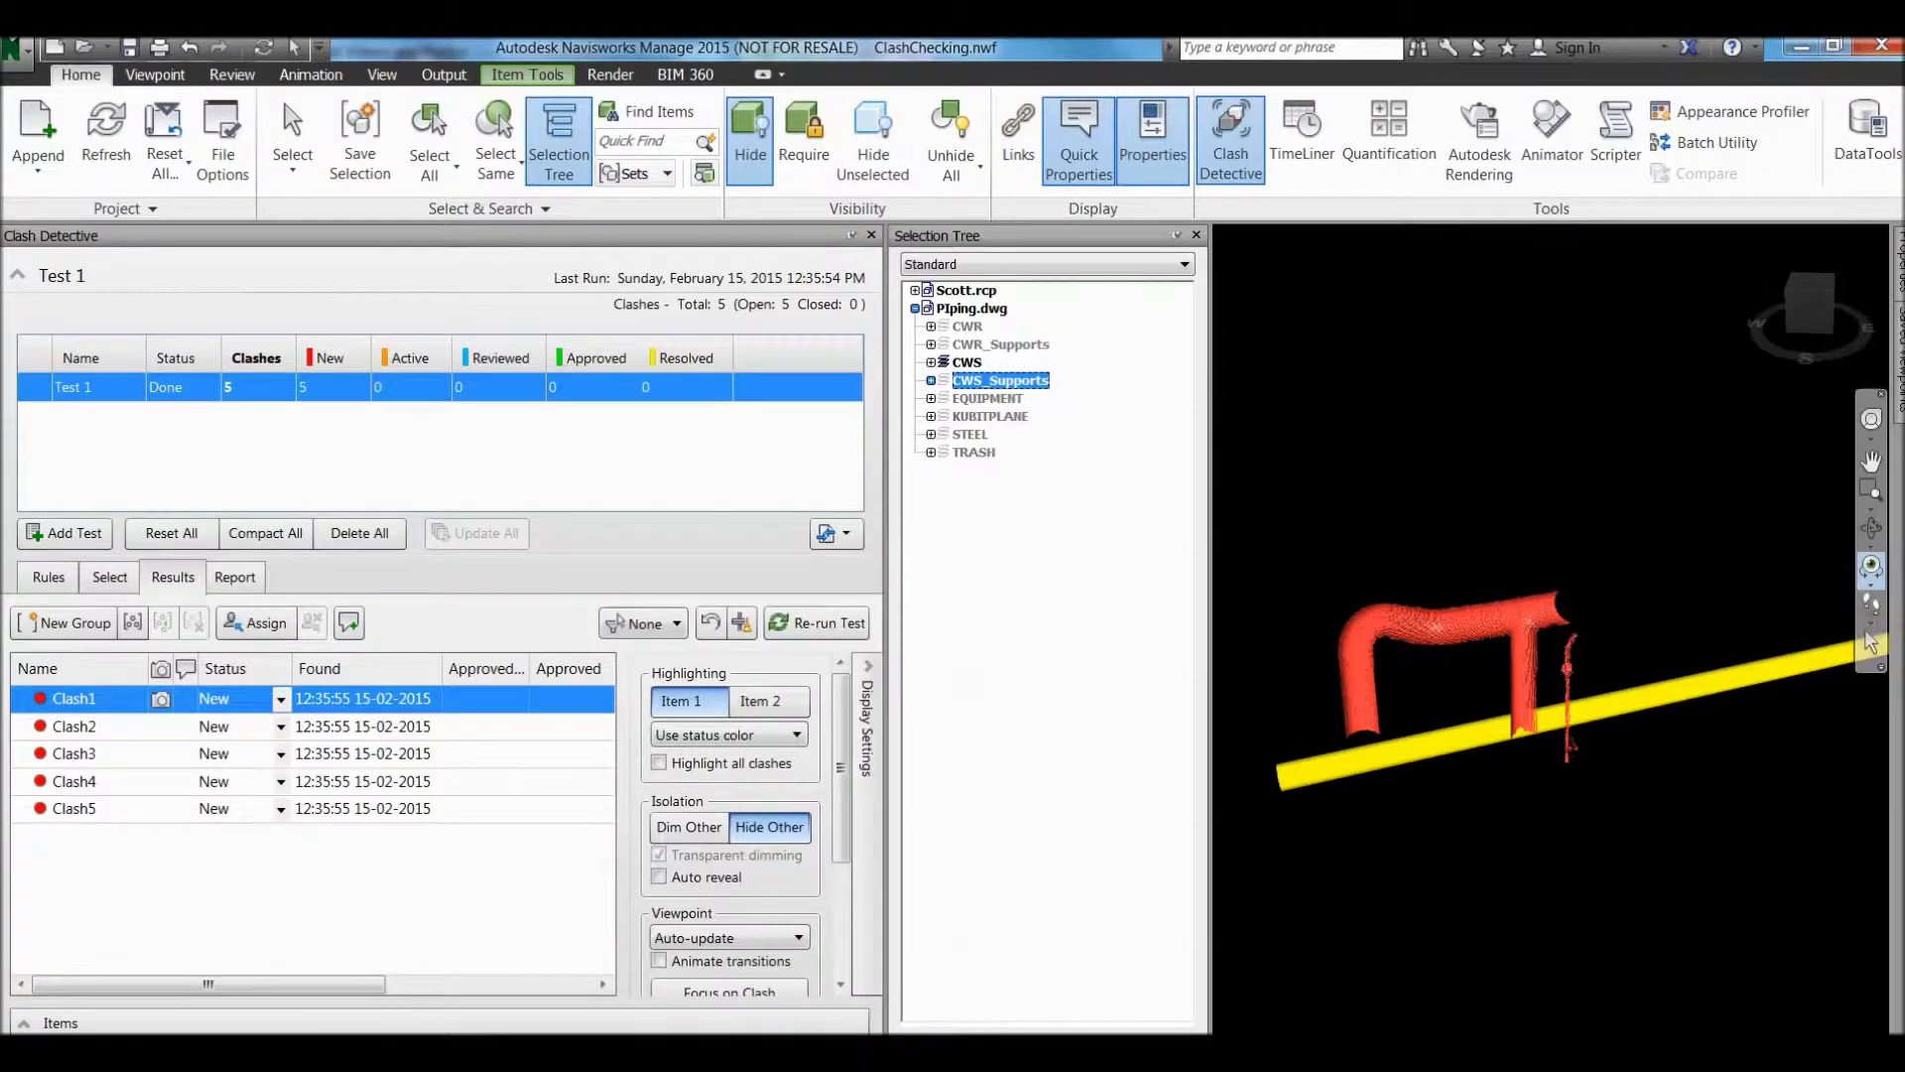
{"action": "middle_click_drag", "start_coordinate": [1587, 615], "coordinate": [1479, 675], "text": "shift"}
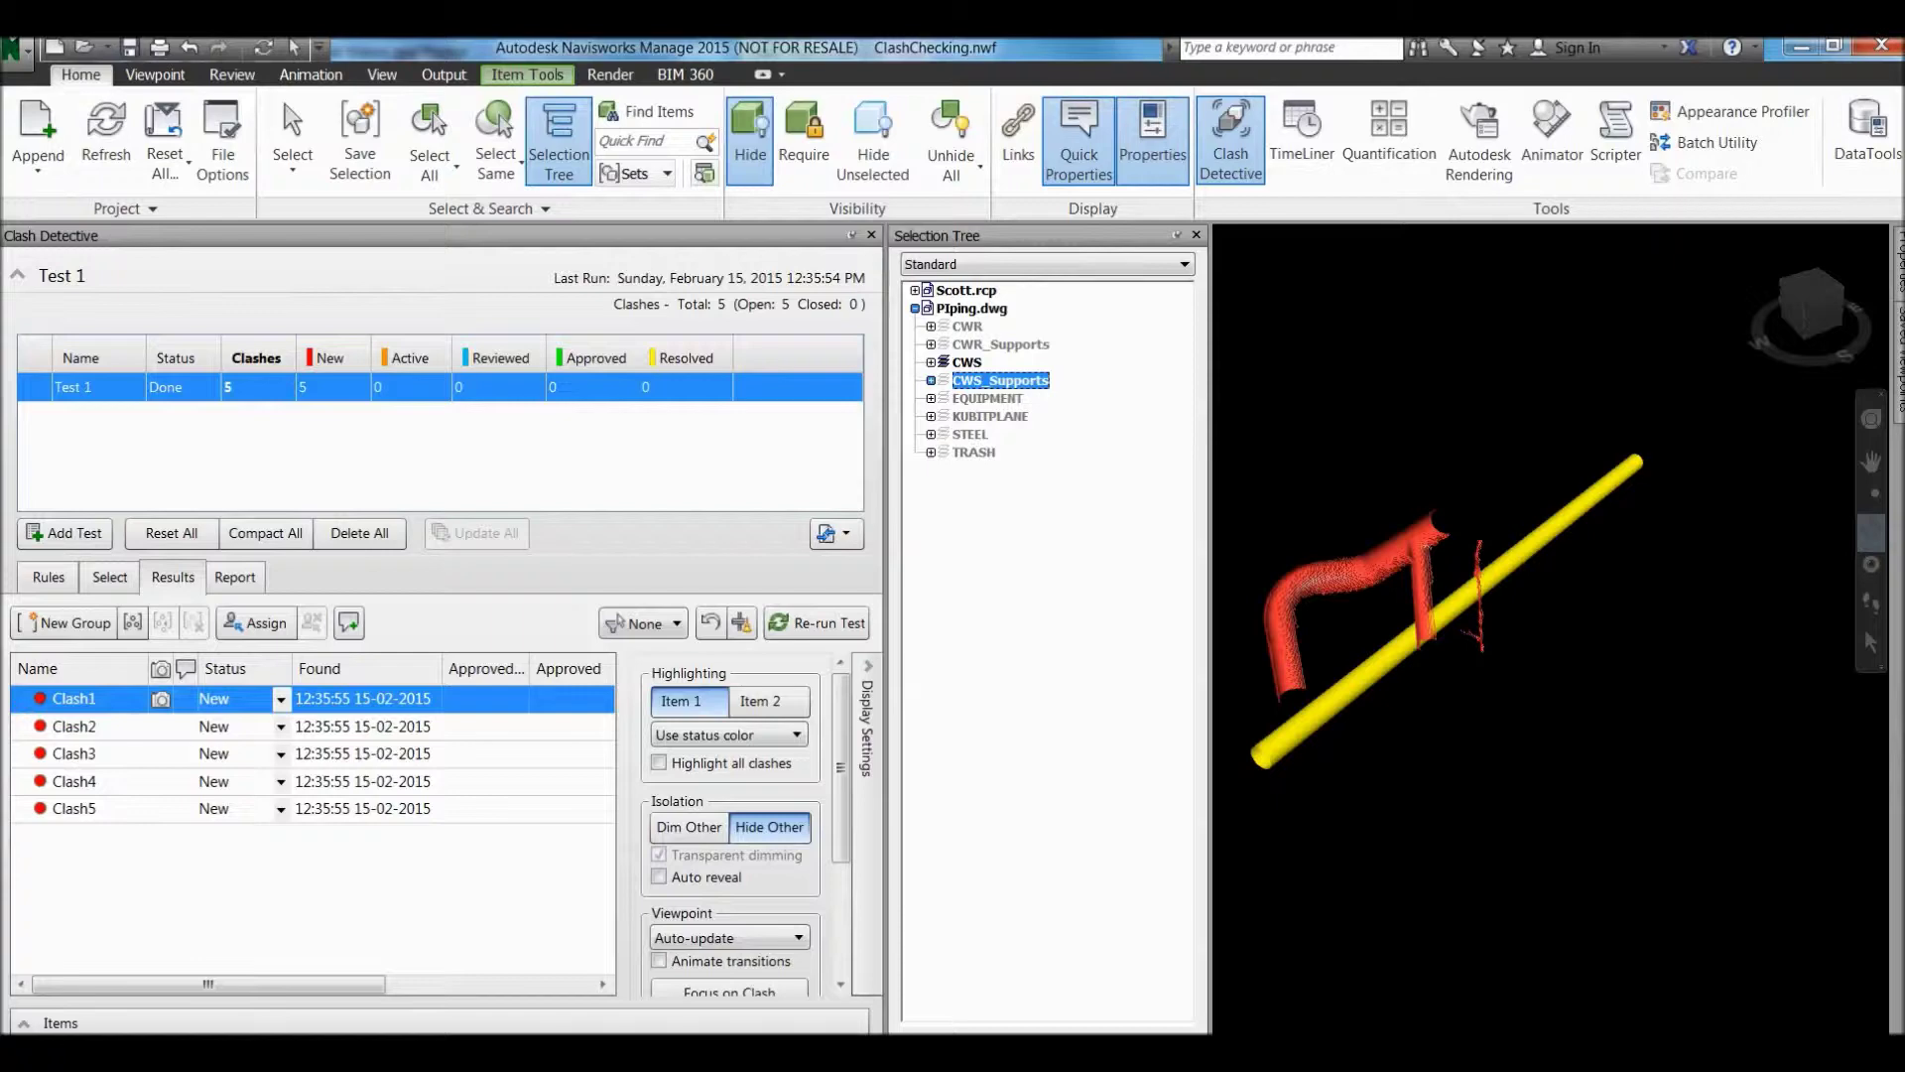
{"action": "left_click", "coordinate": [96, 727]}
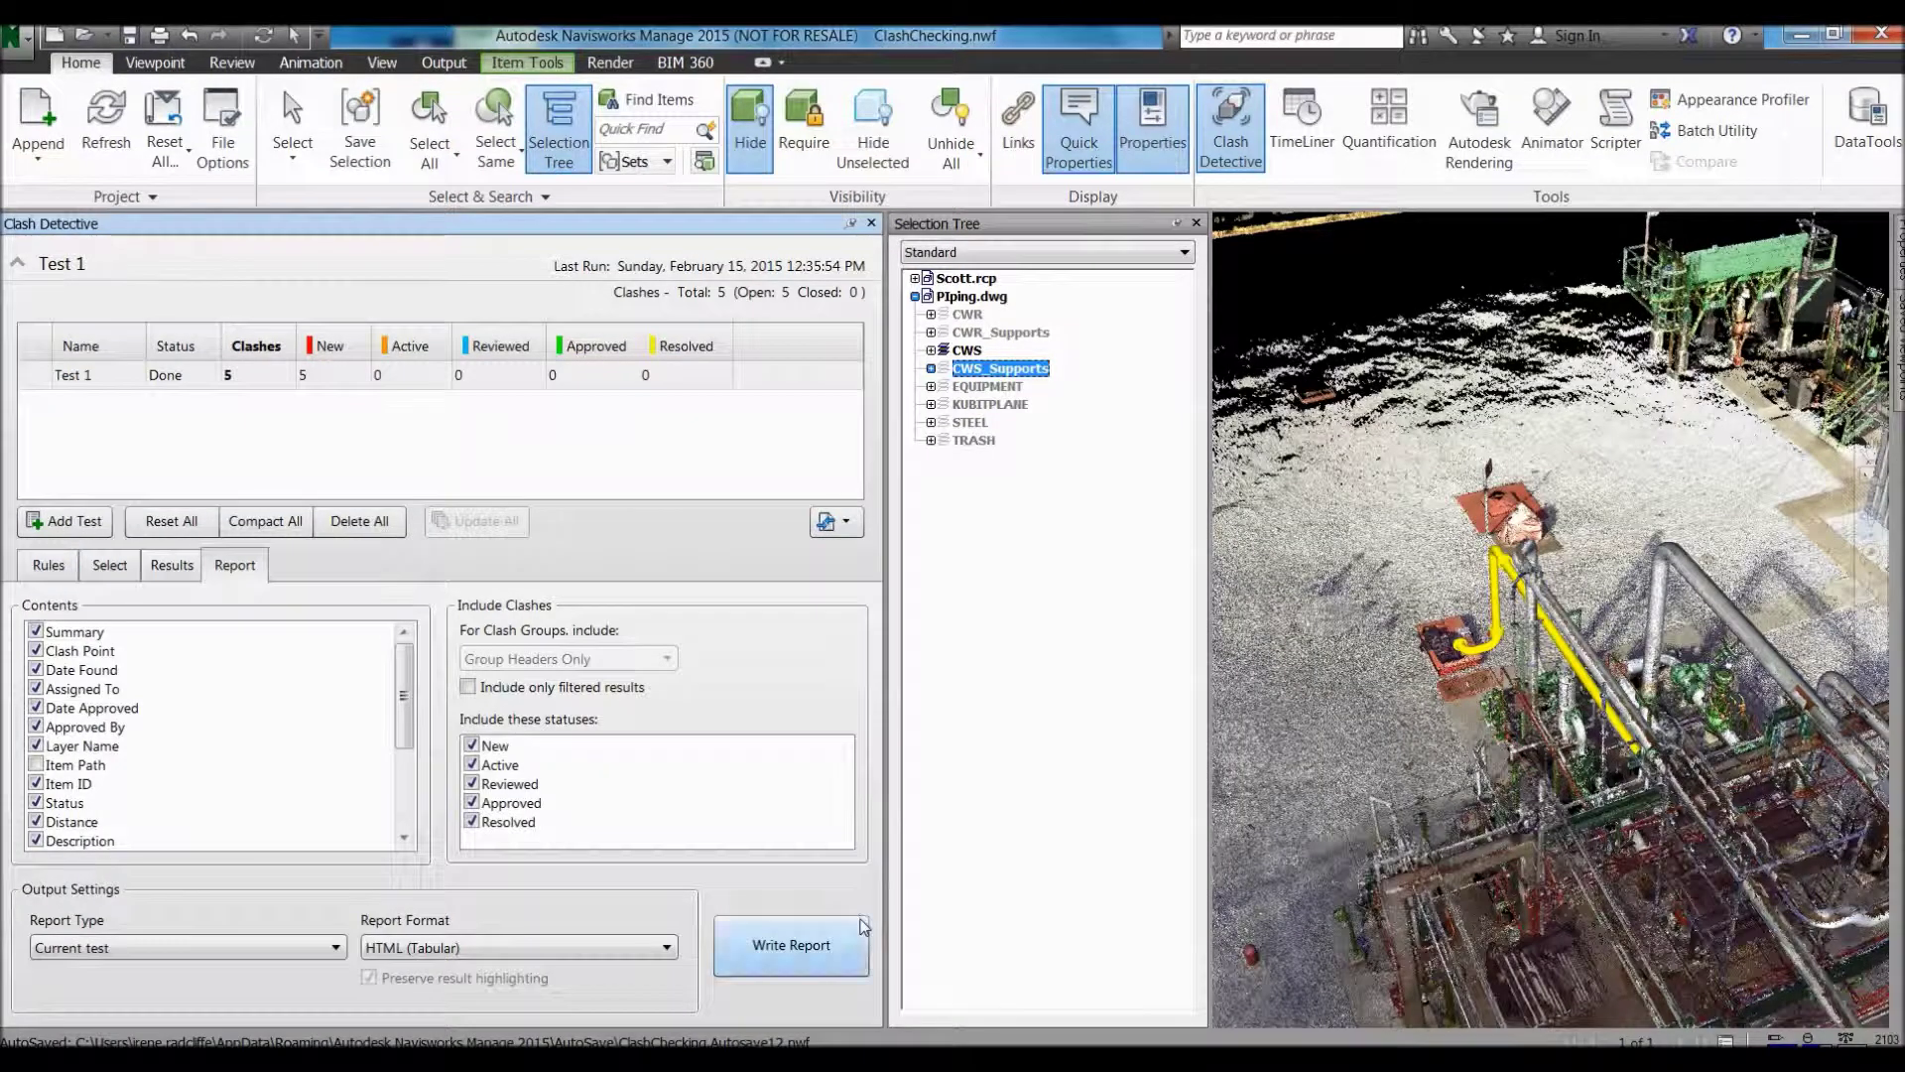
Write the current test's clash report in HTML (Tabular) format and save it as ClashTest in the Scott2 folder.
{"action": "left_click", "coordinate": [795, 945]}
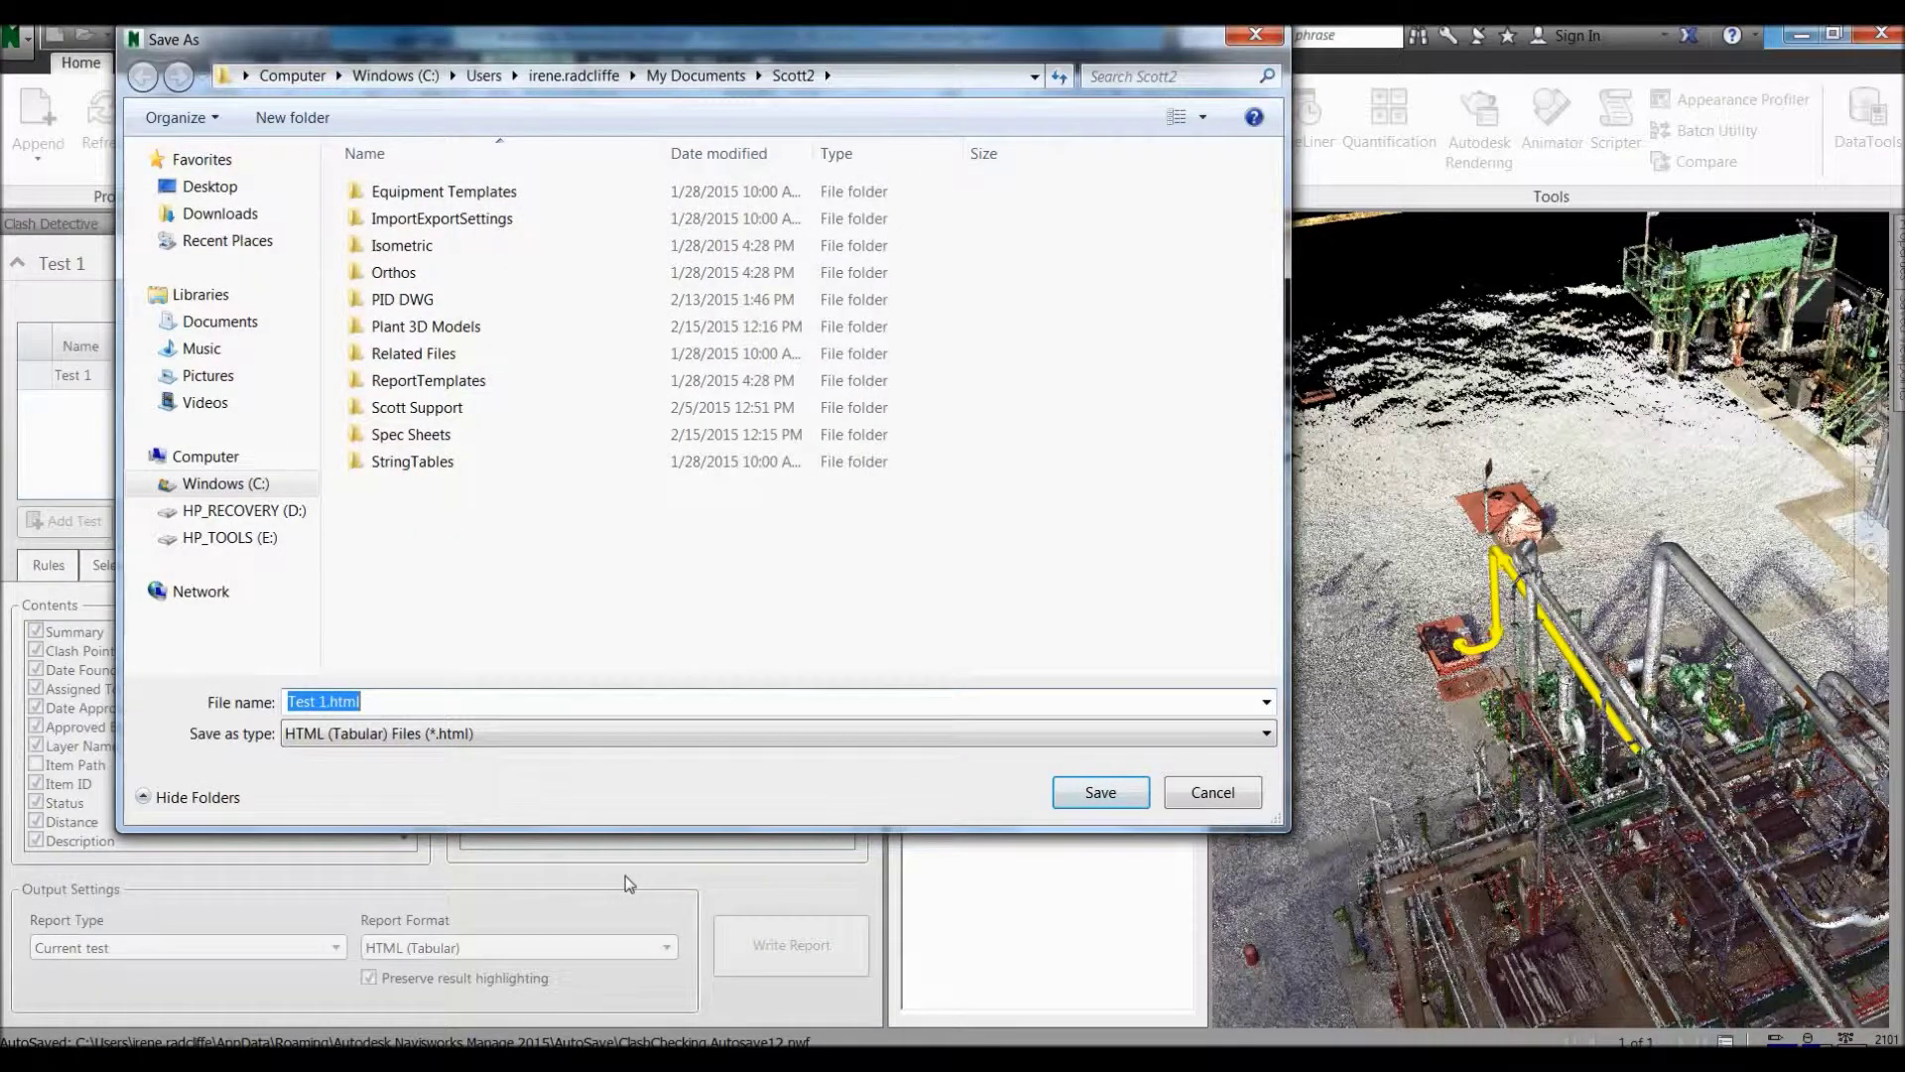
{"action": "type", "text": "ClashTest"}
{"action": "left_click", "coordinate": [1114, 797]}
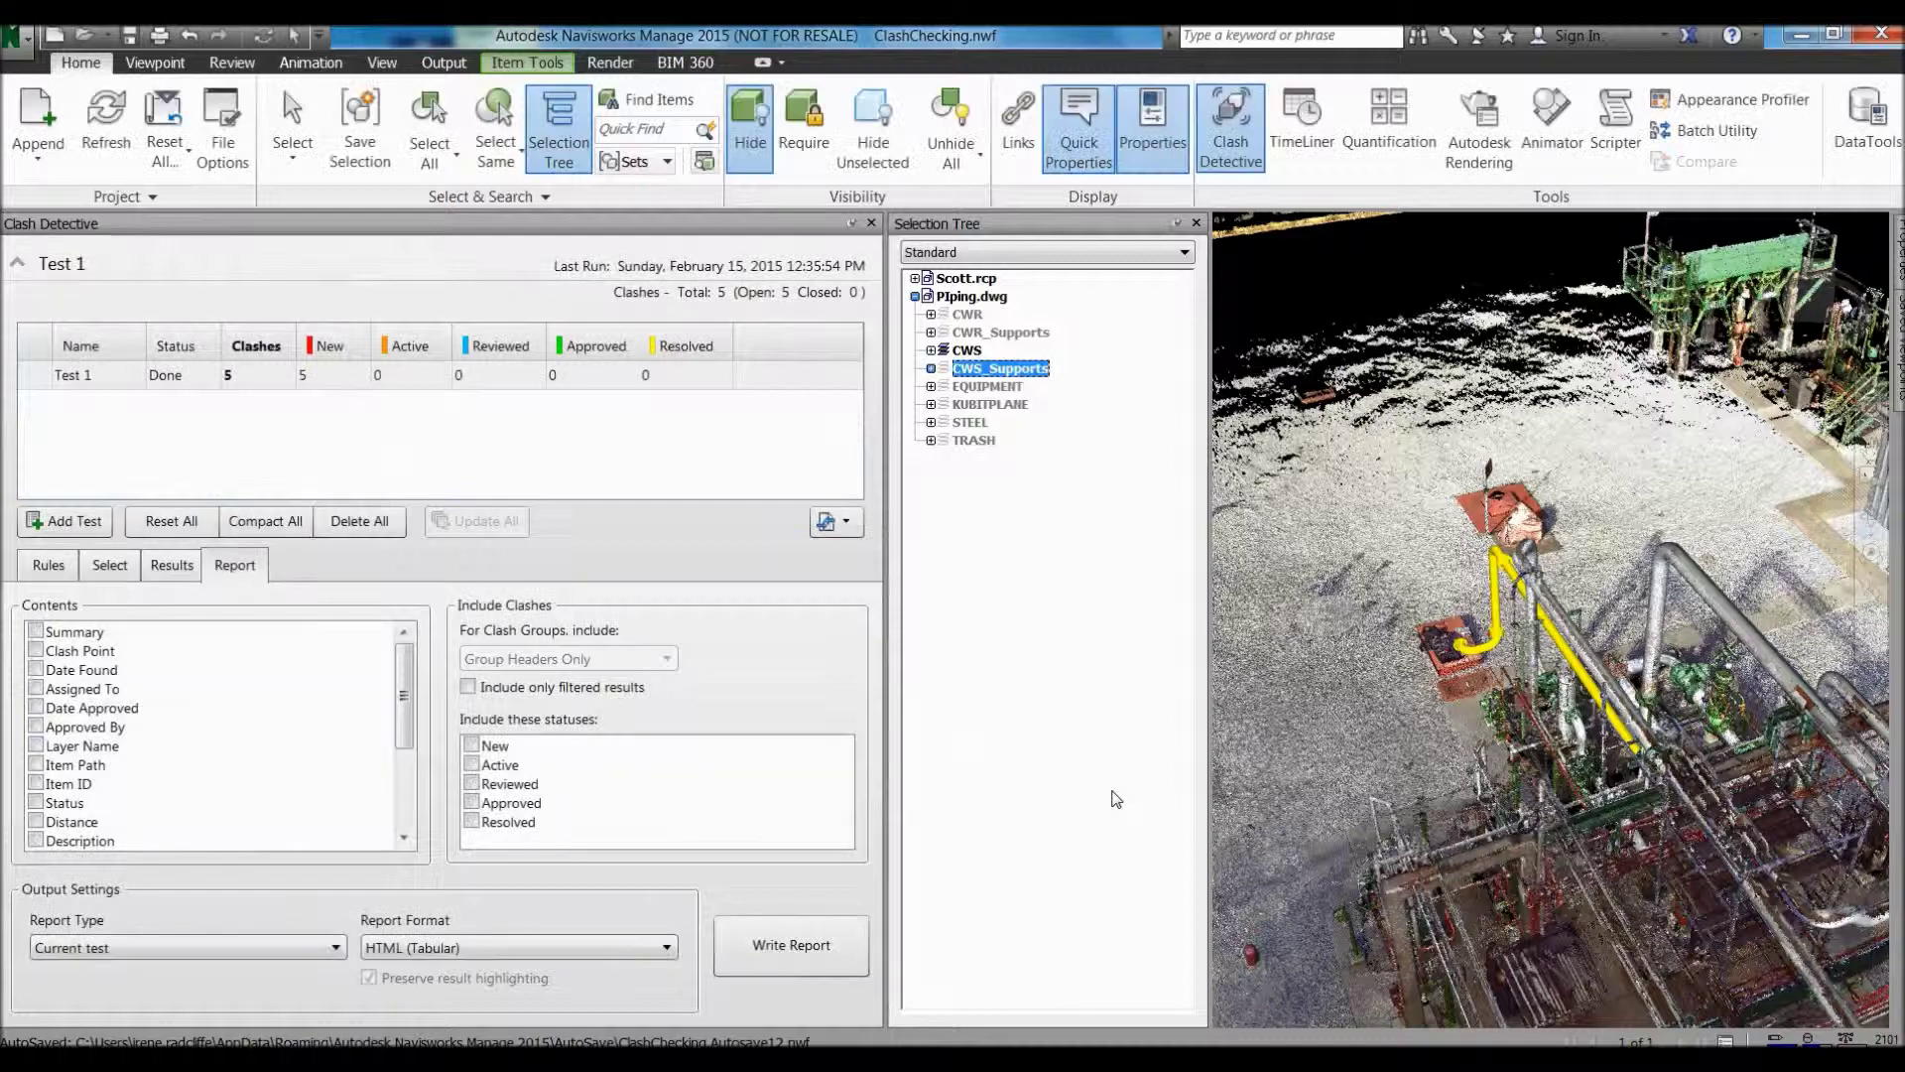